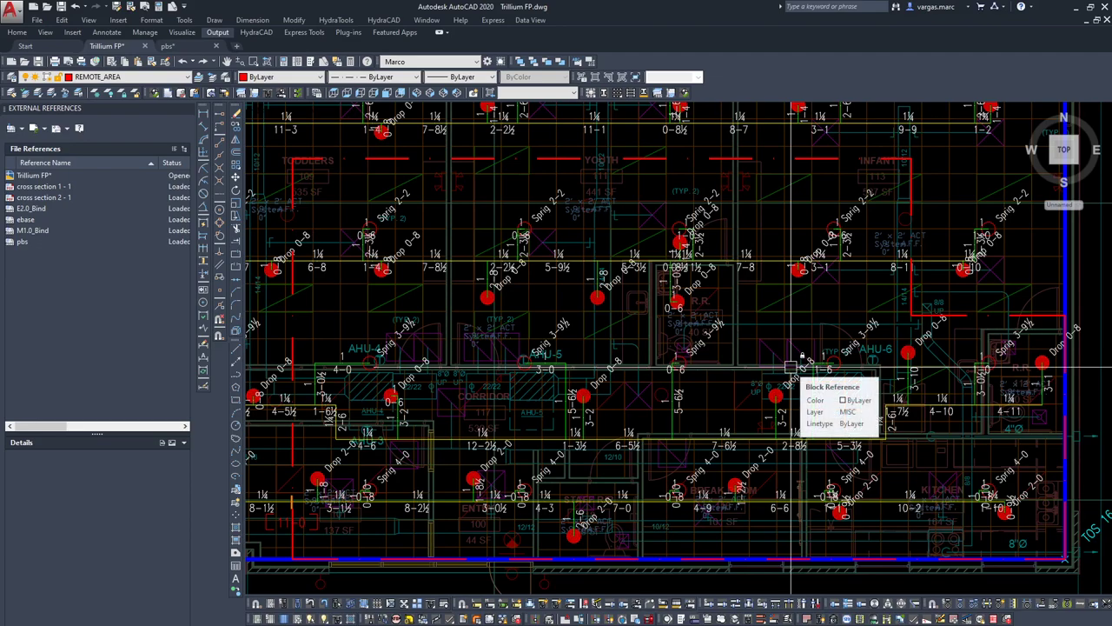
# - Select the red dashed remote-area boundary in the east wing and close the External References palette
pyautogui.scroll(-4, 791, 367)
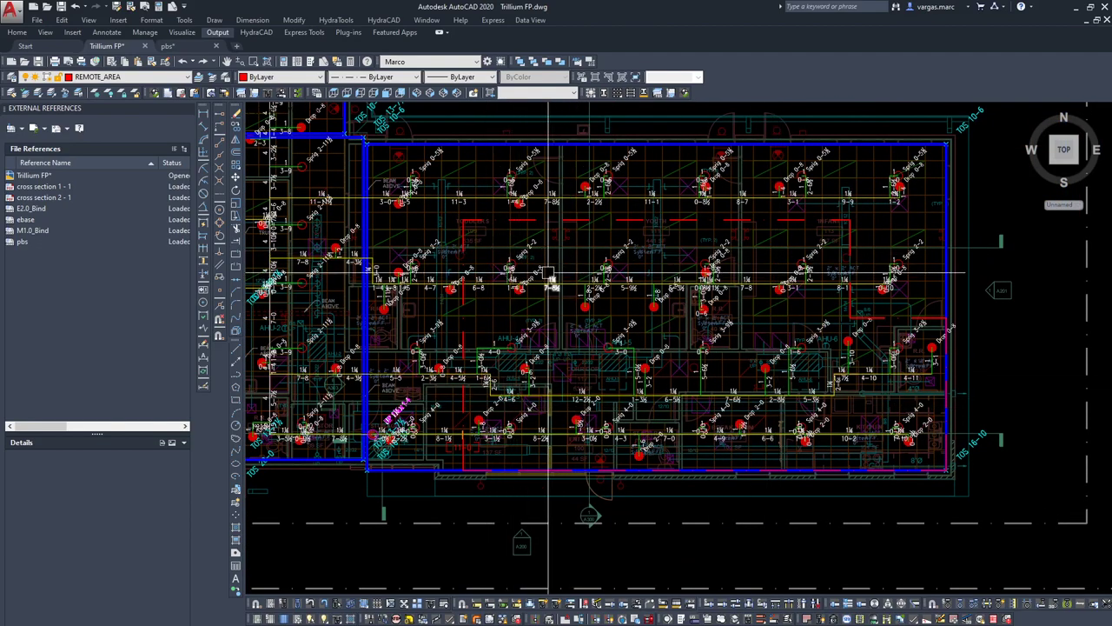
pyautogui.scroll(2, 492, 262)
pyautogui.scroll(-1, 696, 280)
pyautogui.moveTo(920, 355); pyautogui.dragTo(755, 308, button='middle')
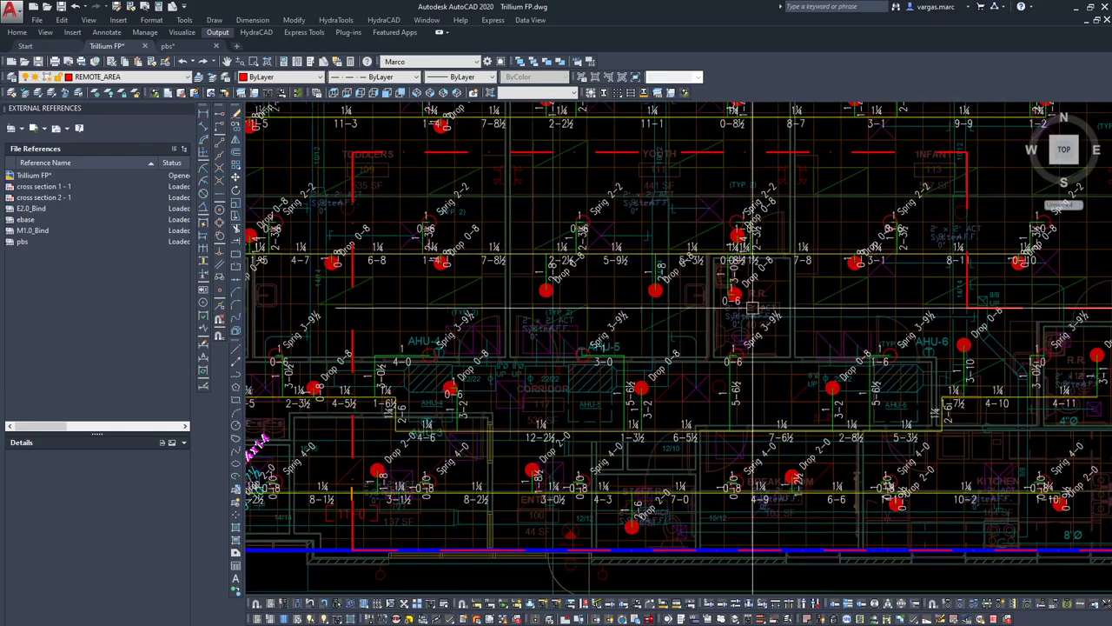
pyautogui.scroll(-1, 661, 187)
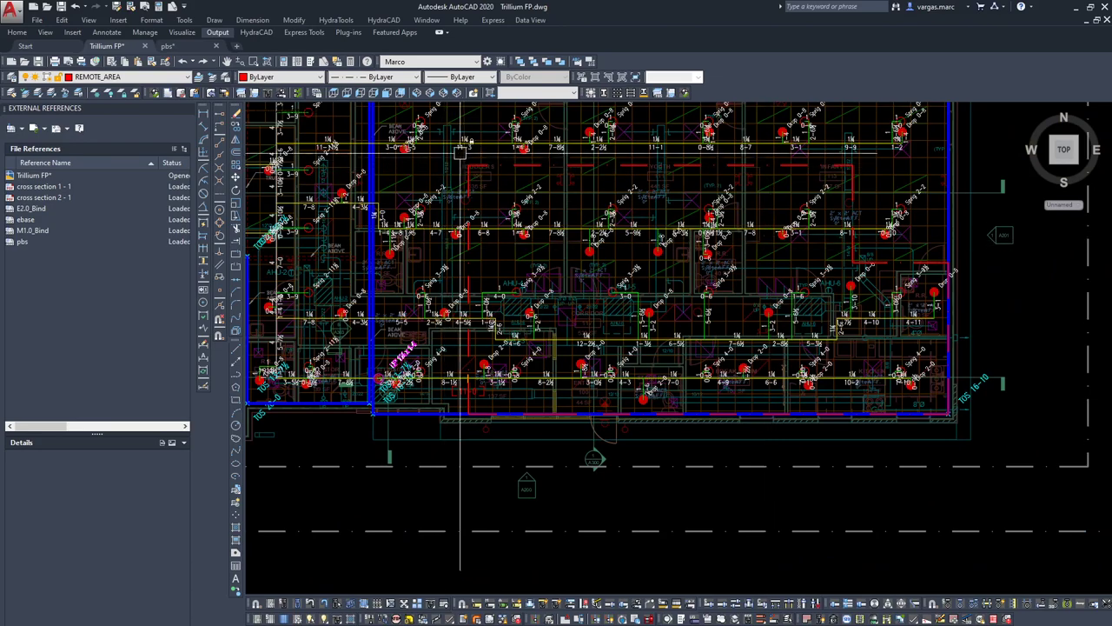
pyautogui.click(489, 170)
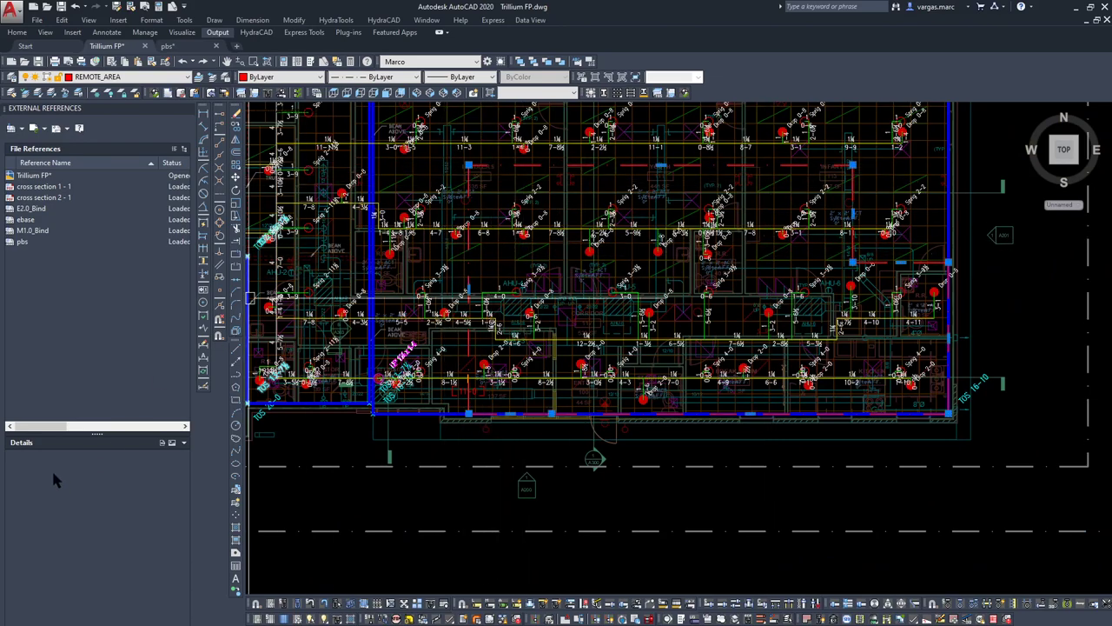
pyautogui.click(187, 108)
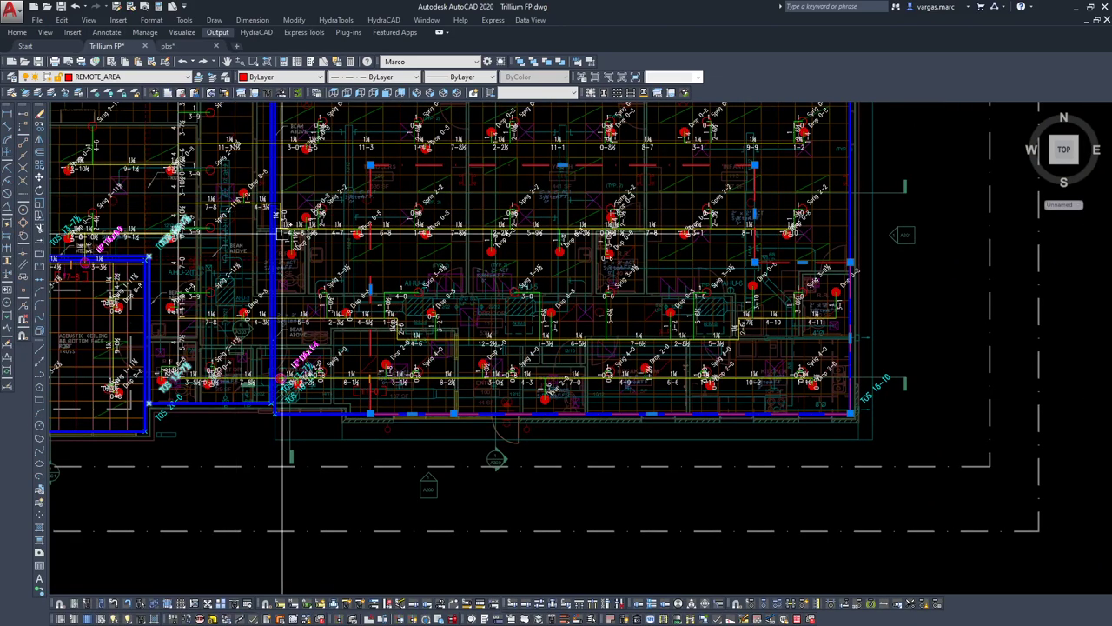
# - Examine the north wing's sprinkler piping, from the fire riser and branch line ends down through room 106
pyautogui.scroll(-3, 585, 379)
pyautogui.moveTo(585, 380); pyautogui.dragTo(582, 450, button='middle')
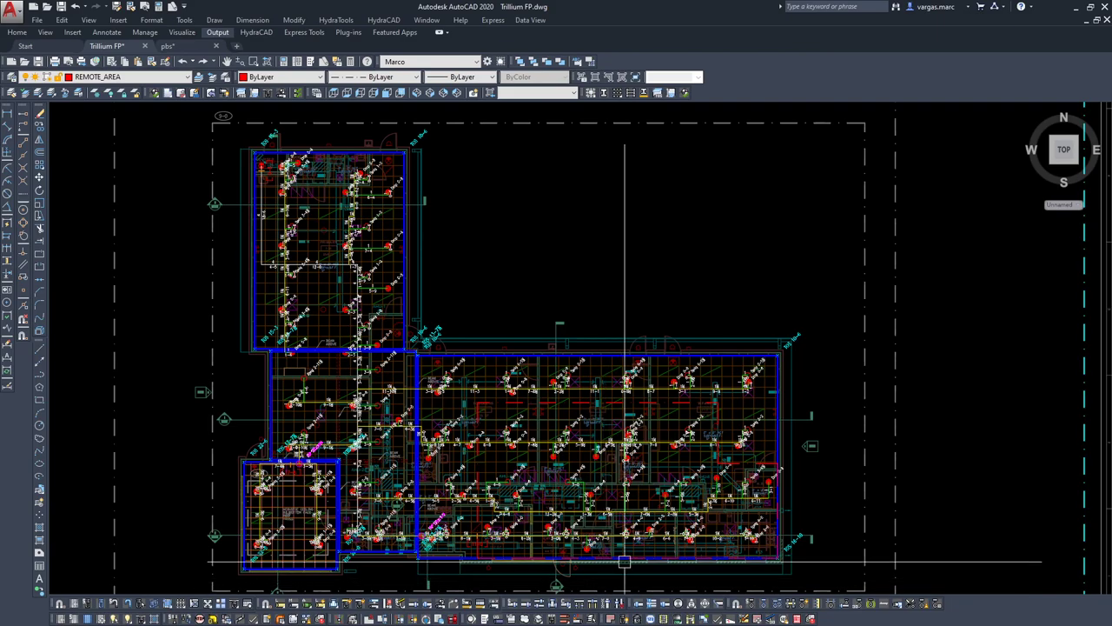
pyautogui.scroll(5, 223, 179)
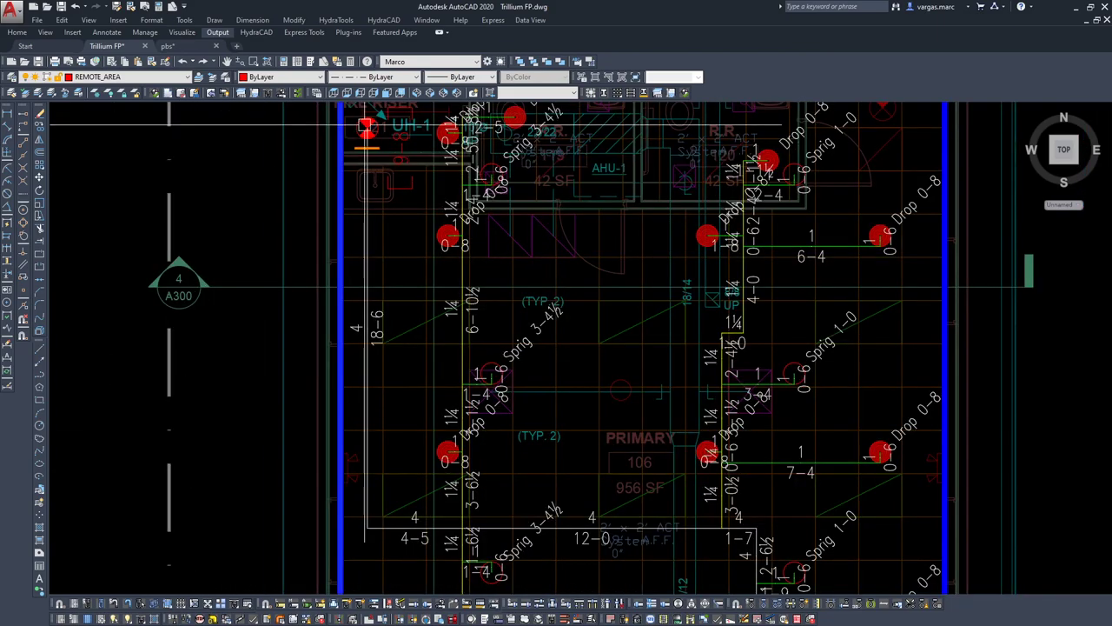
pyautogui.scroll(-5, 339, 339)
pyautogui.scroll(4, 339, 339)
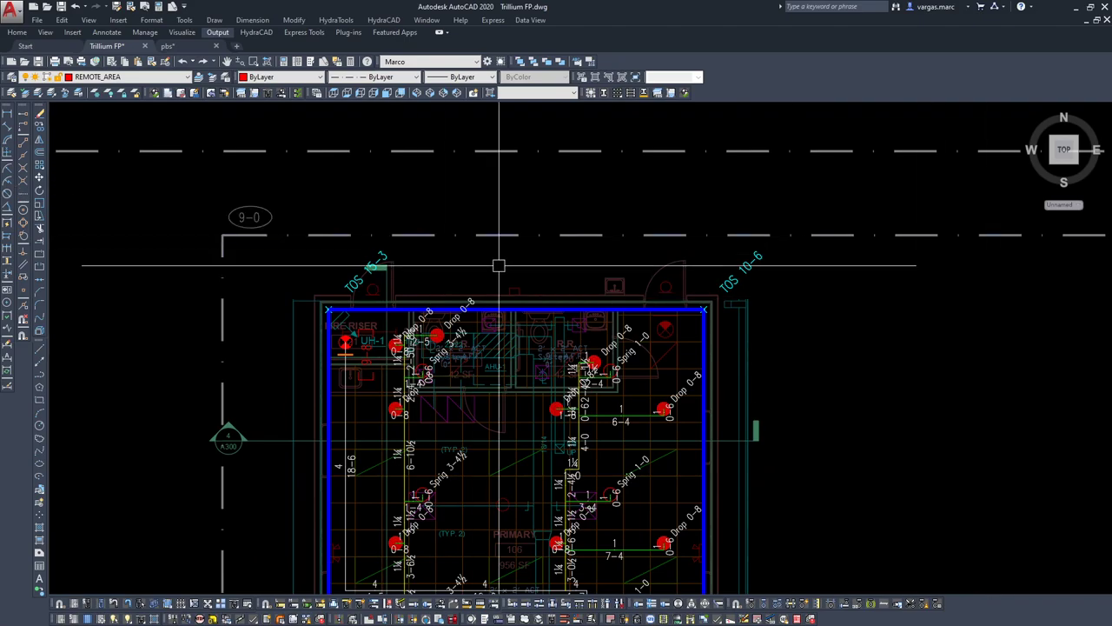
pyautogui.scroll(-5, 499, 265)
pyautogui.scroll(5, 647, 351)
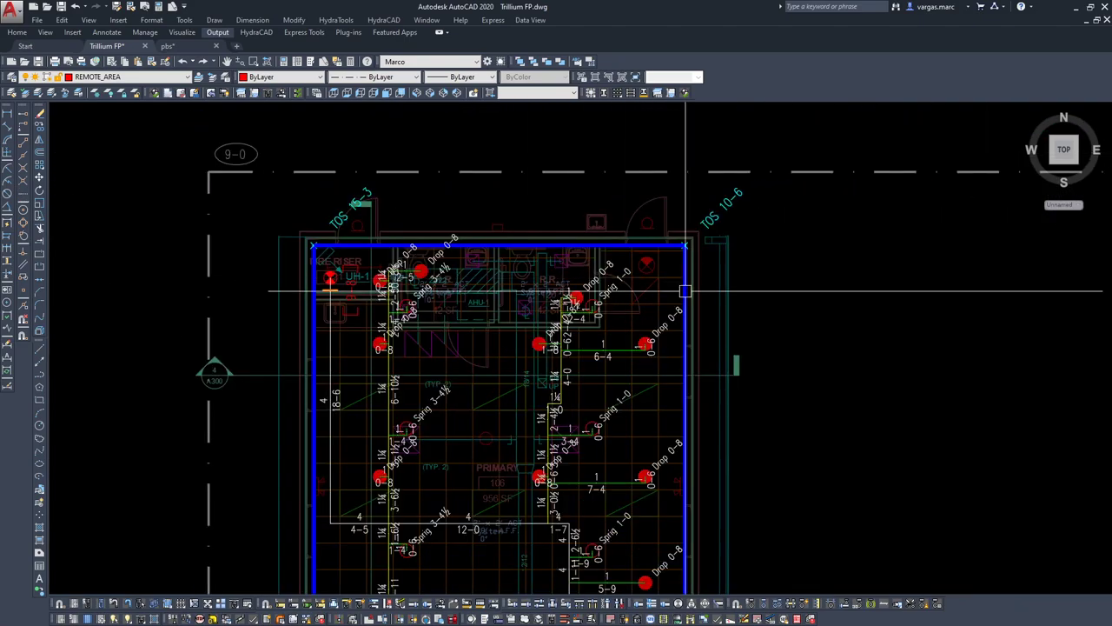
pyautogui.scroll(4, 548, 327)
pyautogui.scroll(-4, 352, 248)
pyautogui.scroll(3, 352, 248)
pyautogui.scroll(2, 344, 339)
pyautogui.scroll(-6, 396, 304)
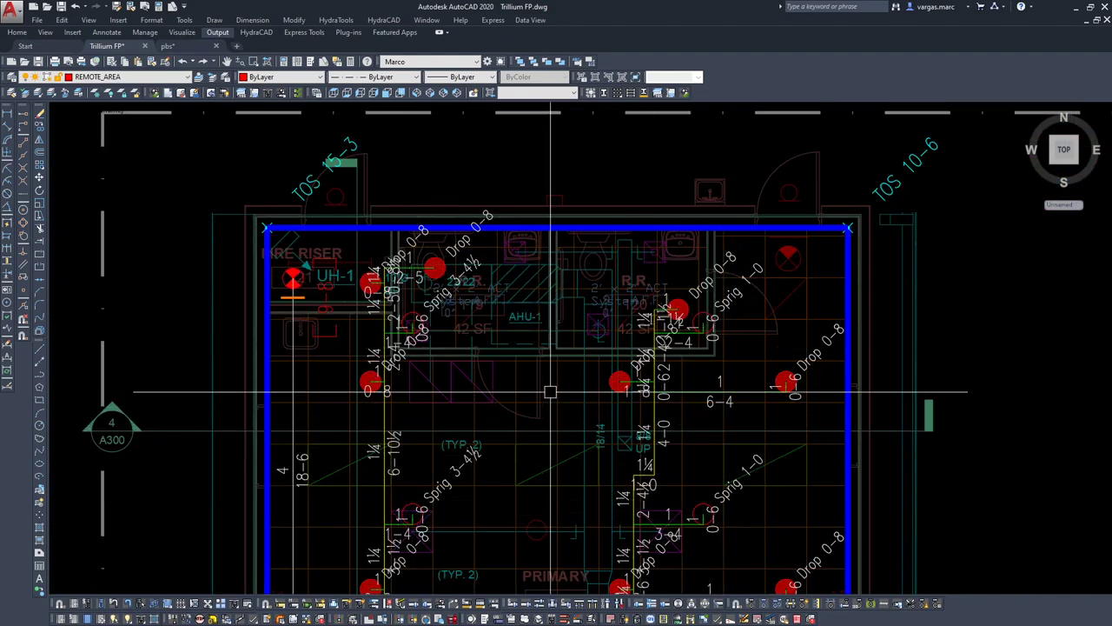
pyautogui.scroll(6, 394, 398)
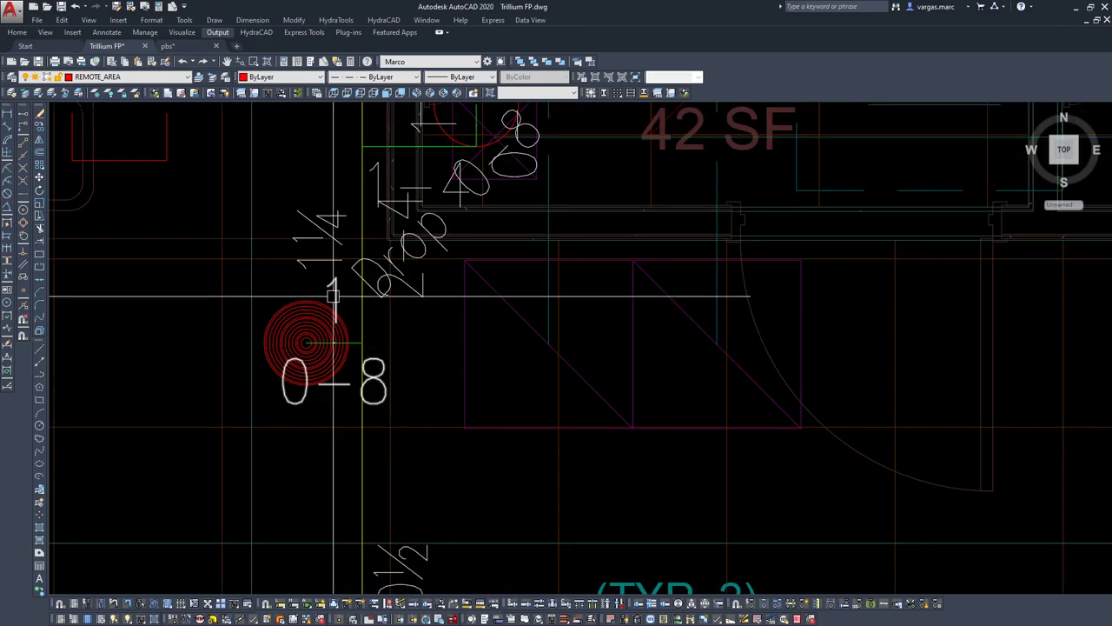
pyautogui.scroll(-6, 336, 294)
pyautogui.scroll(5, 643, 375)
pyautogui.scroll(-2, 984, 374)
pyautogui.moveTo(994, 380)
pyautogui.mouseDown(button='middle')
pyautogui.moveTo(843, 453)
pyautogui.moveTo(857, 313)
pyautogui.mouseUp(button='middle')
pyautogui.moveTo(832, 519); pyautogui.dragTo(854, 321, button='middle')
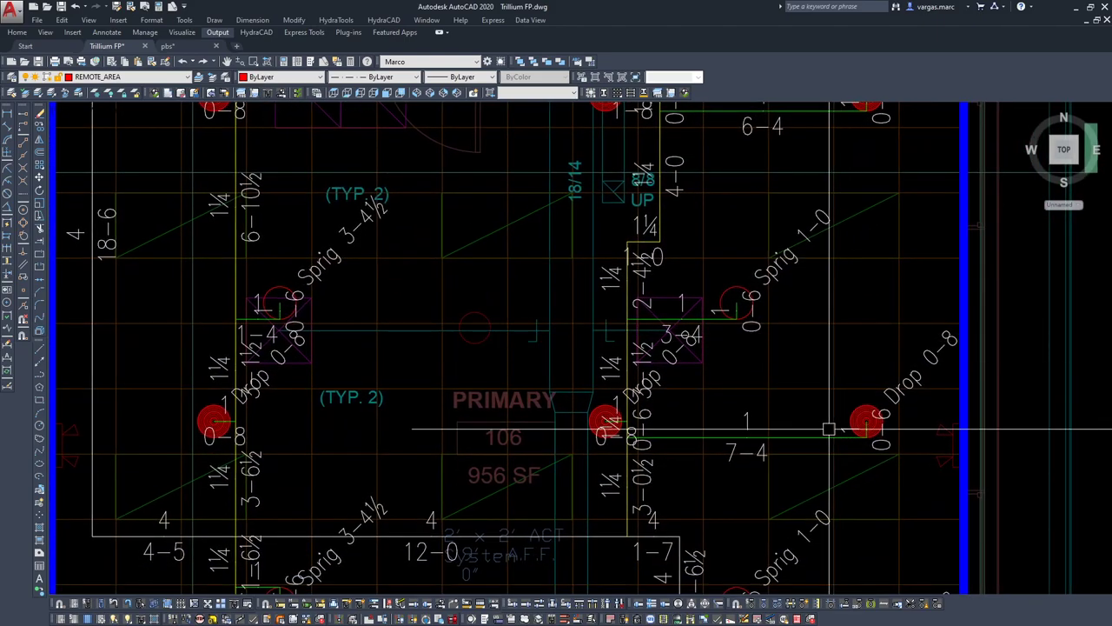
pyautogui.scroll(-2, 696, 391)
pyautogui.moveTo(644, 152); pyautogui.dragTo(597, 332, button='middle')
pyautogui.scroll(3, 349, 252)
pyautogui.scroll(-3, 457, 342)
pyautogui.moveTo(622, 556)
pyautogui.mouseDown(button='middle')
pyautogui.moveTo(610, 453)
pyautogui.moveTo(526, 273)
pyautogui.mouseUp(button='middle')
# - Extend the north end of the branch line in restroom 120 with a capped 0-6 pipe stub
pyautogui.press('Return')
pyautogui.moveTo(671, 215); pyautogui.dragTo(603, 556, button='middle')
pyautogui.scroll(5, 536, 429)
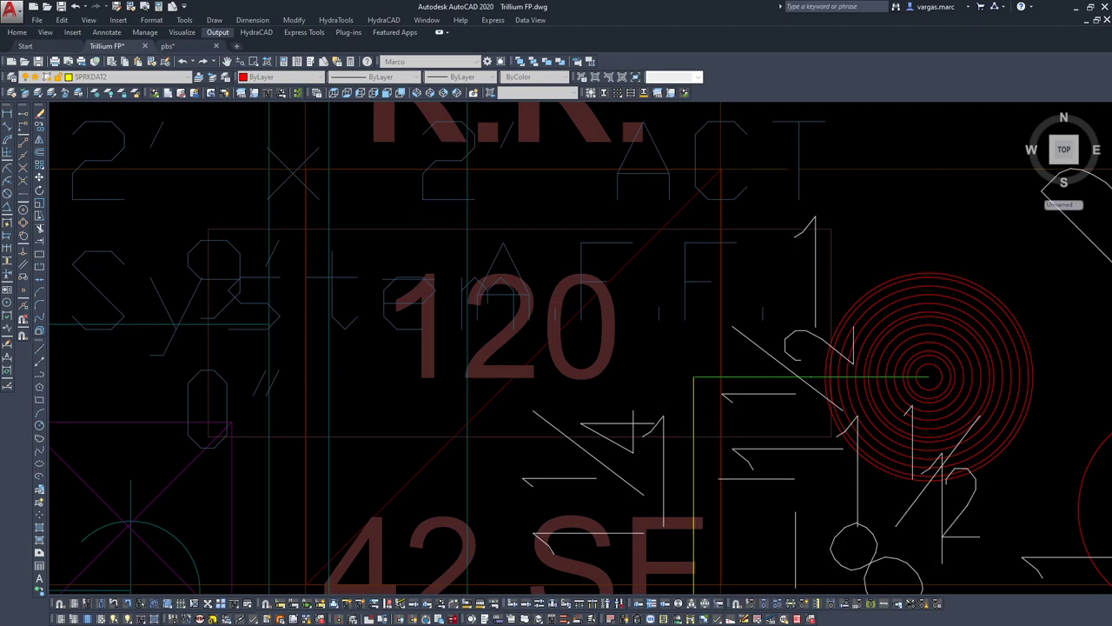
pyautogui.scroll(-4, 710, 308)
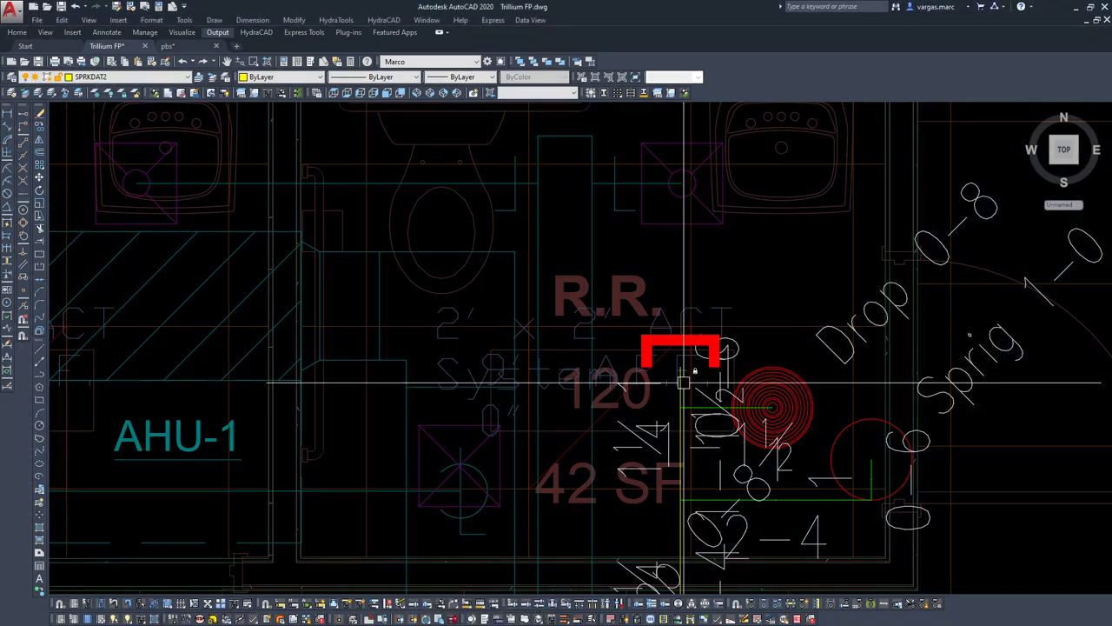
pyautogui.scroll(4, 656, 384)
pyautogui.click(637, 379)
pyautogui.scroll(-2, 697, 361)
pyautogui.moveTo(720, 412); pyautogui.dragTo(730, 325, button='middle')
pyautogui.press('Escape')
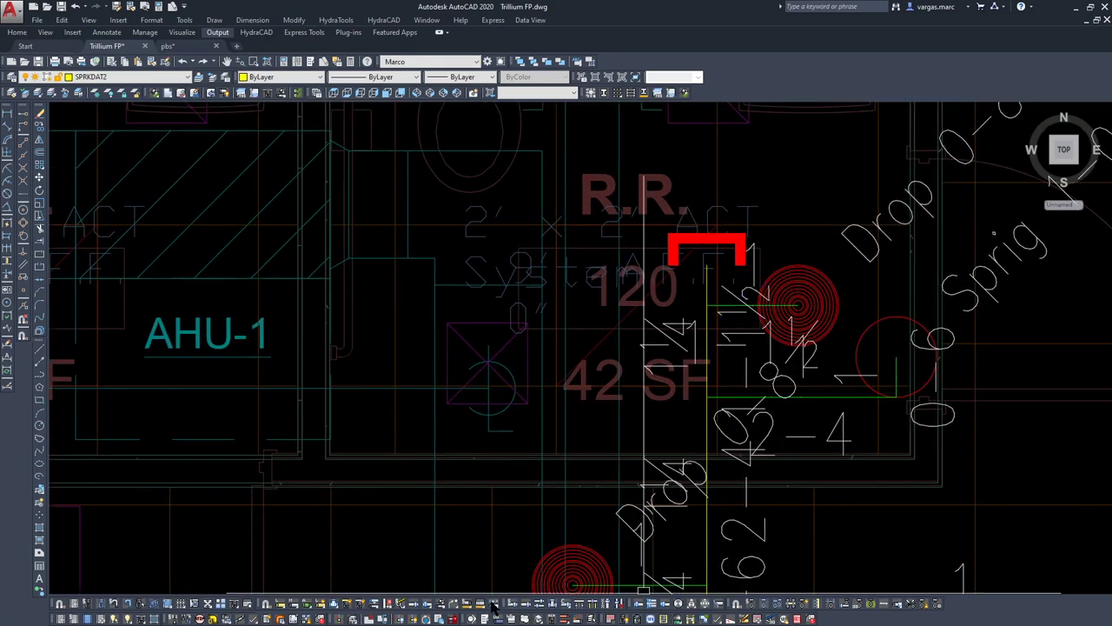
# - Size the new stub in restroom 120 as 1 1/4" pipe, applying the sizing to lines
pyautogui.click(470, 606)
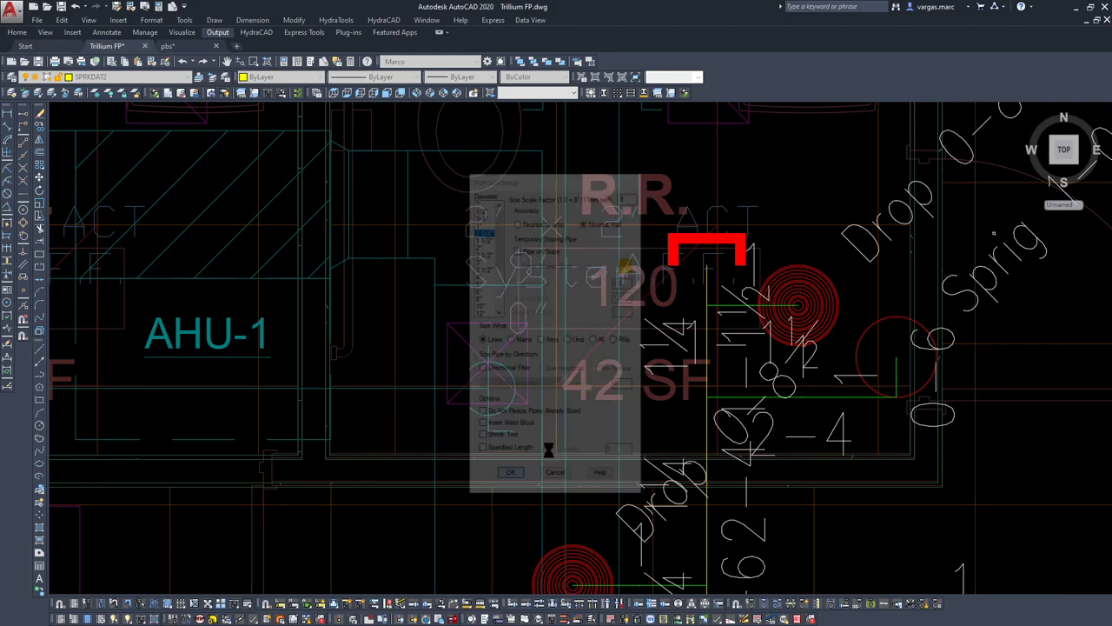
pyautogui.click(510, 477)
pyautogui.press('Return')
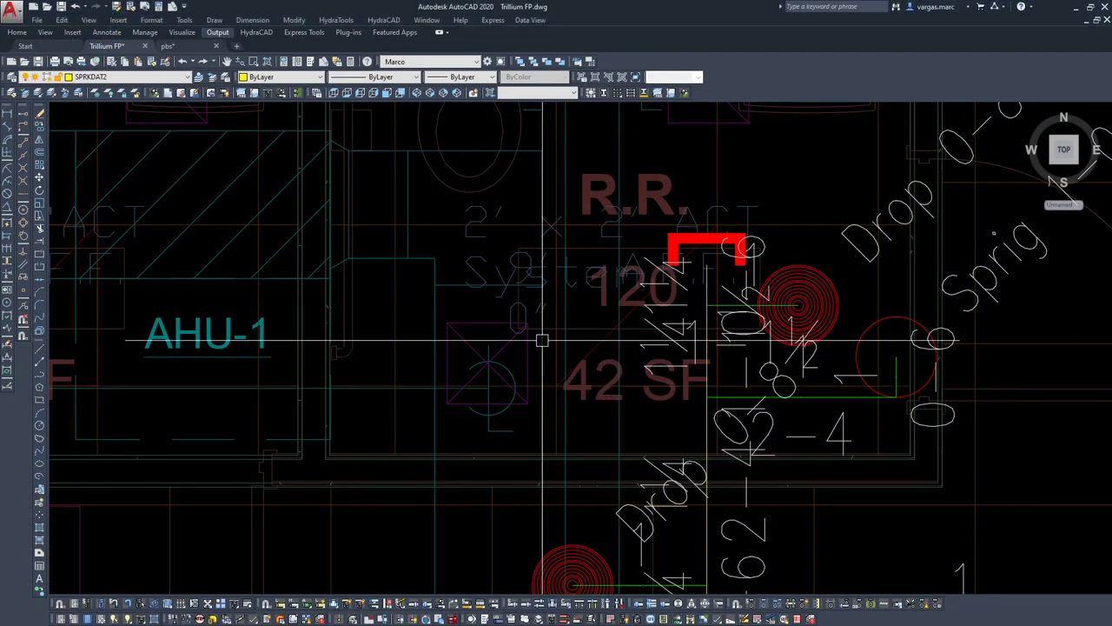
# - Copy the restroom 120 stub with its cap and size labels, using its lower endpoint as the base point
pyautogui.scroll(-4, 541, 338)
pyautogui.scroll(8, 821, 325)
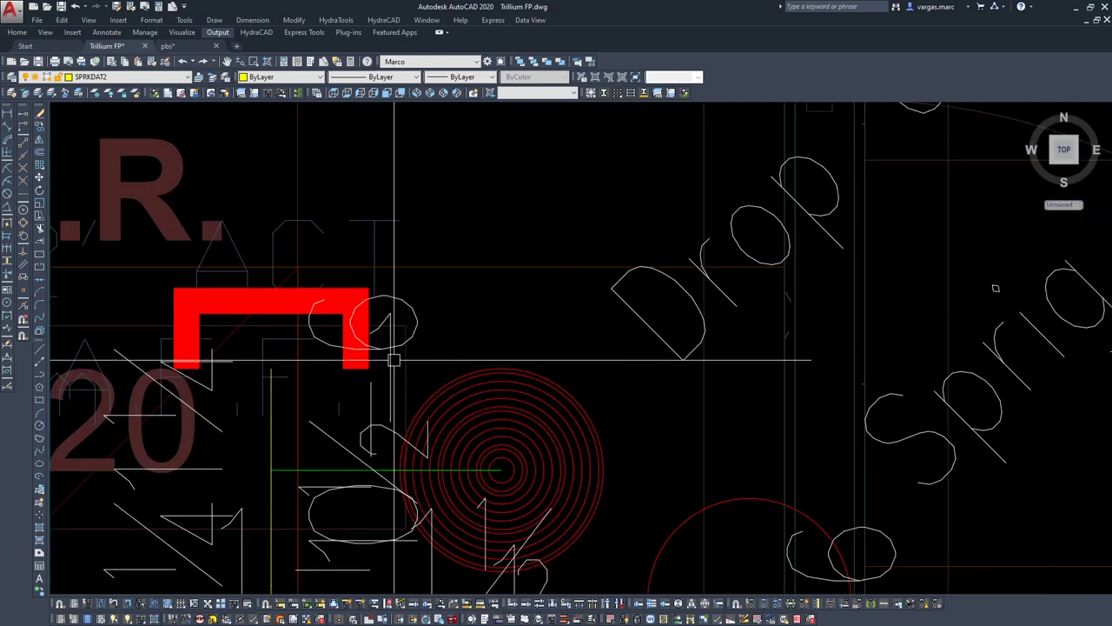
pyautogui.click(622, 341)
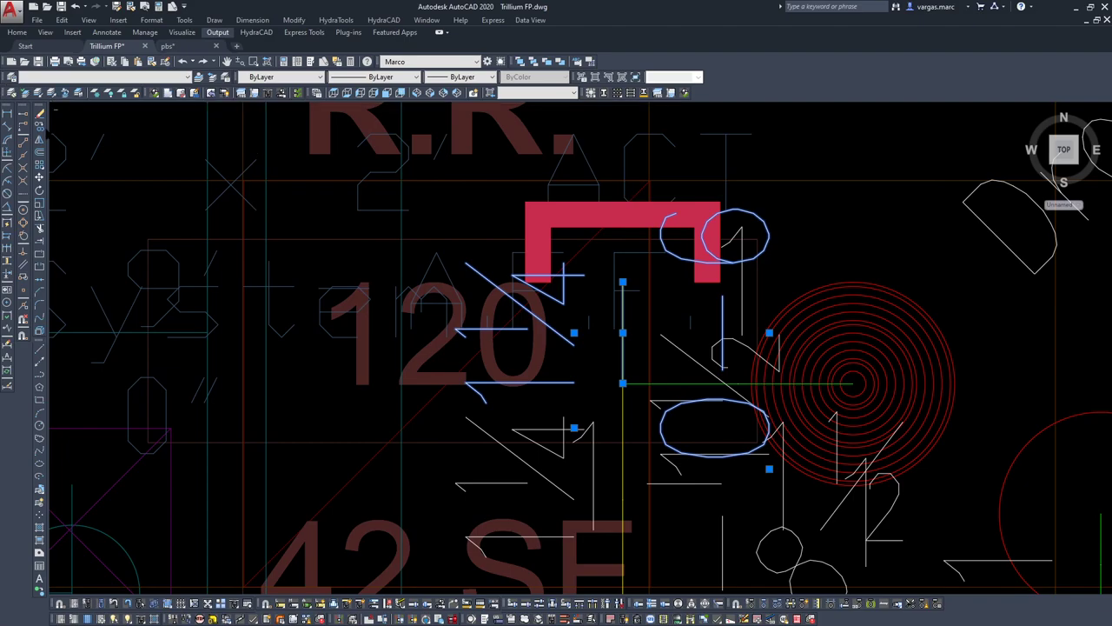
pyautogui.click(39, 126)
pyautogui.keyDown('shift'); pyautogui.rightClick(622, 396); pyautogui.keyUp('shift')
pyautogui.press('e')
pyautogui.click(623, 385)
pyautogui.scroll(-3, 612, 342)
pyautogui.moveTo(563, 298); pyautogui.dragTo(811, 304, button='middle')
pyautogui.scroll(-5, 487, 283)
pyautogui.scroll(10, 452, 348)
pyautogui.scroll(-10, 452, 348)
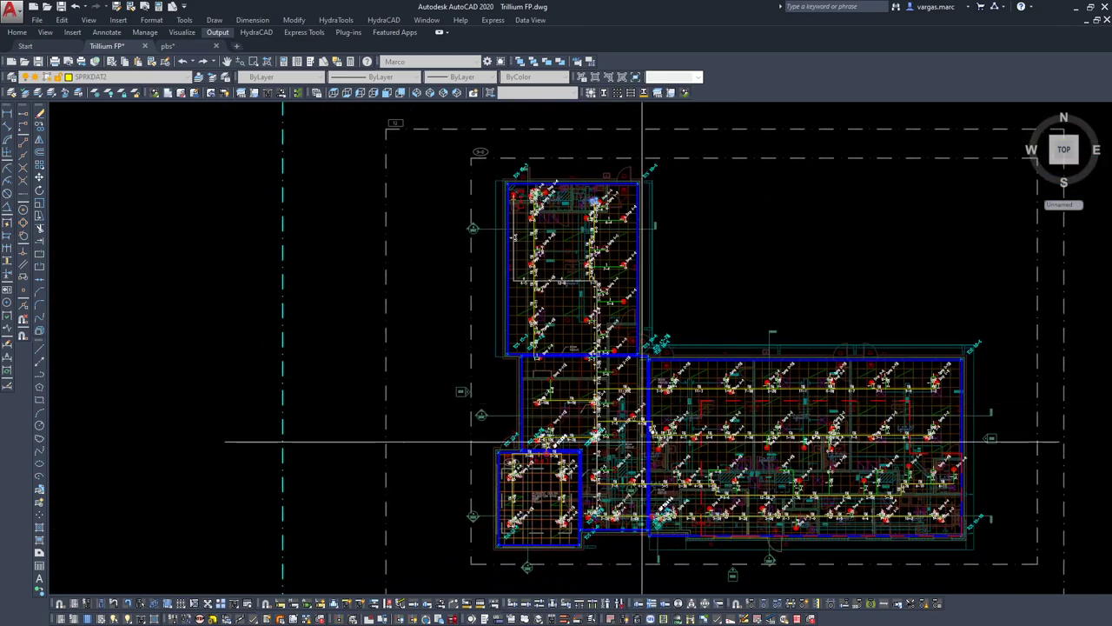
pyautogui.scroll(10, 652, 435)
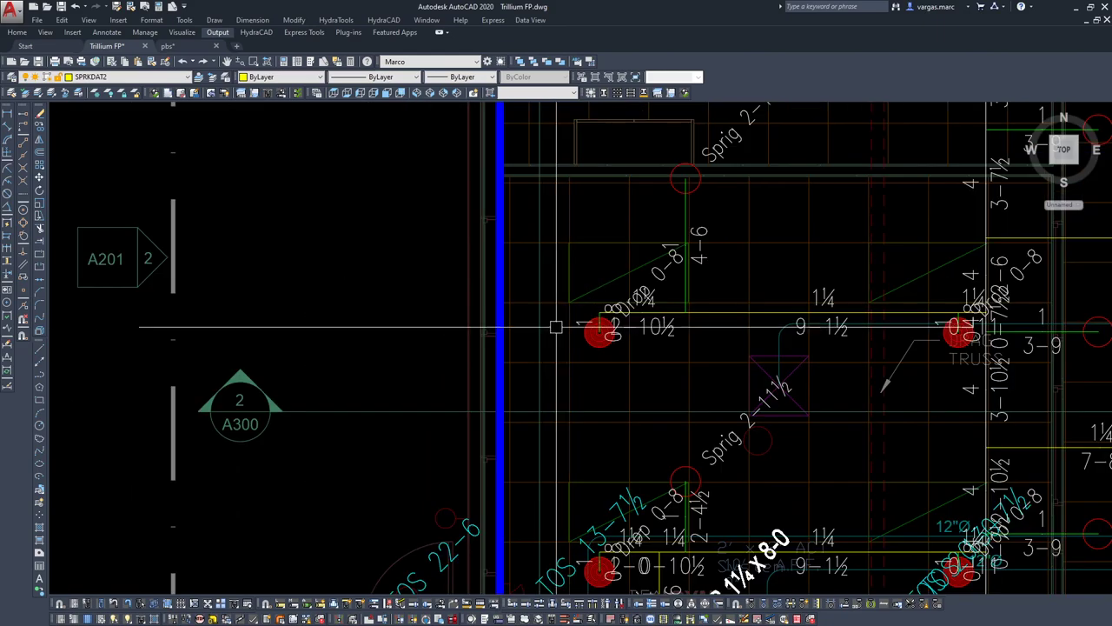
# - Add a capped 1 1/4" stub 0-6 long at the west end of the branch line near section marker 2/A300
pyautogui.press('Return')
pyautogui.scroll(4, 596, 320)
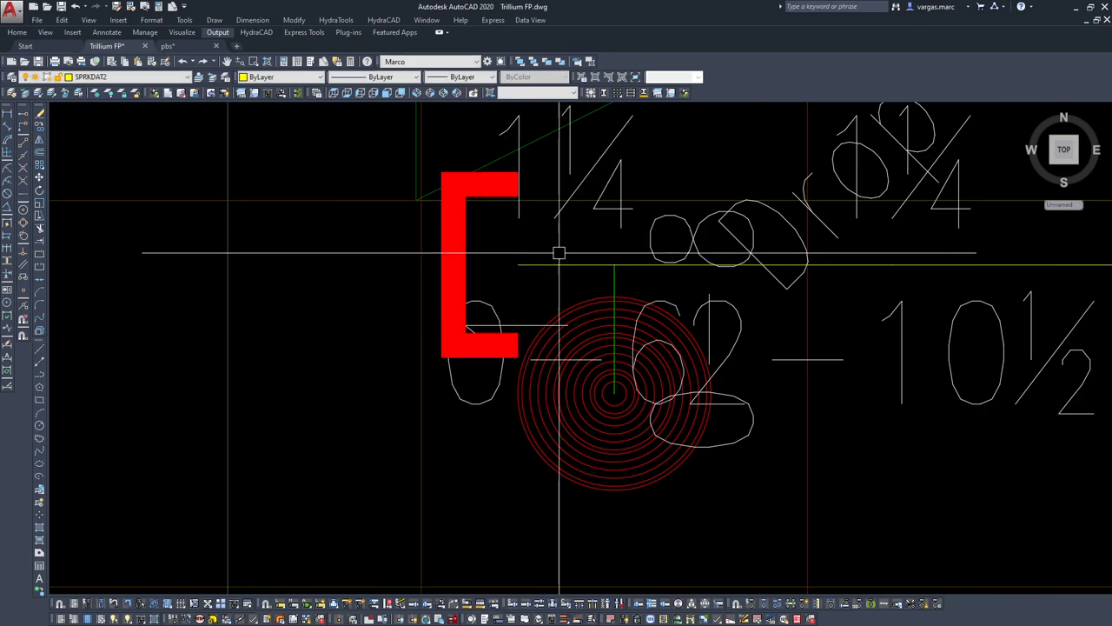
pyautogui.press('Escape')
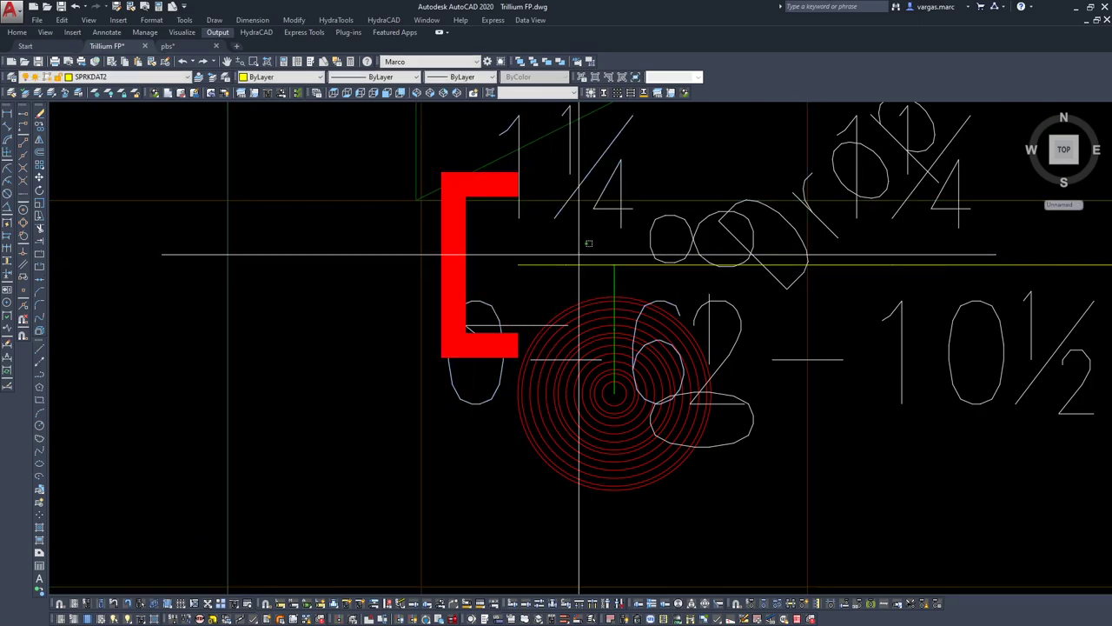
# - Copy the horizontal capped stub and its size labels southward, using its endpoint on the branch line as the base point
pyautogui.click(580, 252)
pyautogui.click(441, 267)
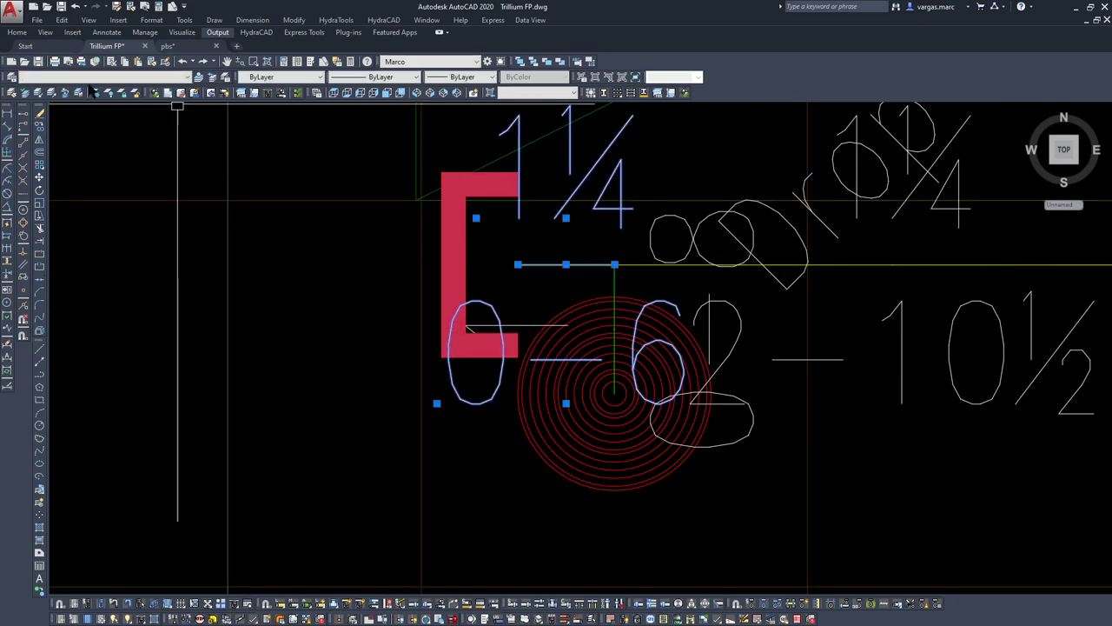
pyautogui.click(40, 127)
pyautogui.keyDown('shift'); pyautogui.rightClick(618, 271); pyautogui.keyUp('shift')
pyautogui.press('e')
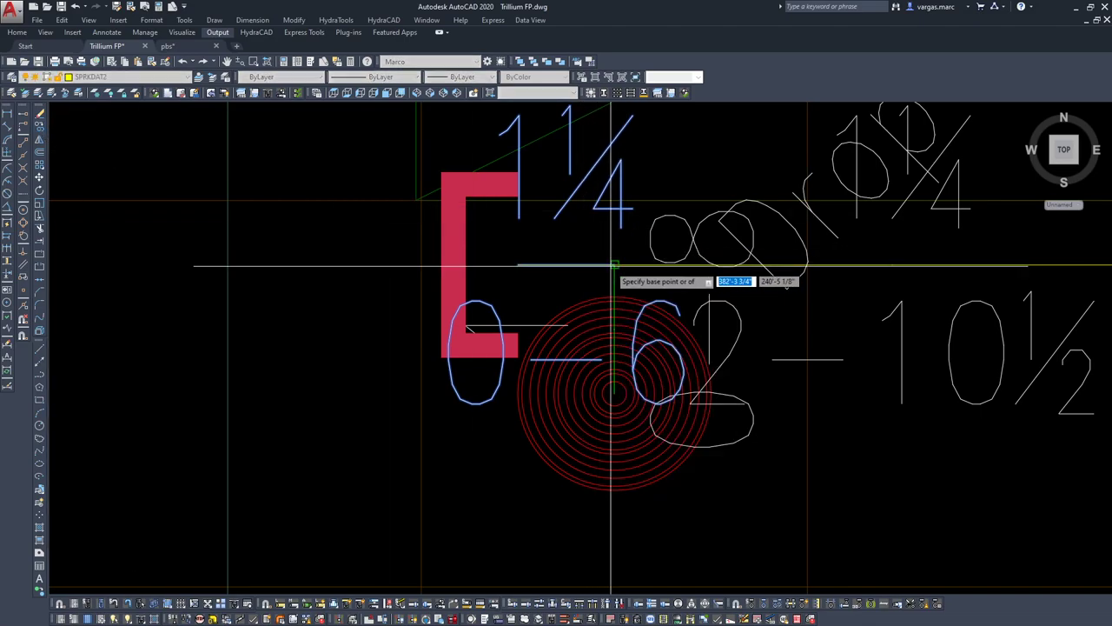
pyautogui.click(612, 265)
pyautogui.scroll(-3, 616, 293)
pyautogui.moveTo(562, 401); pyautogui.dragTo(449, 189, button='middle')
pyautogui.scroll(-1, 448, 186)
pyautogui.scroll(4, 498, 375)
pyautogui.scroll(-3, 535, 232)
pyautogui.scroll(3, 485, 318)
pyautogui.scroll(-6, 543, 349)
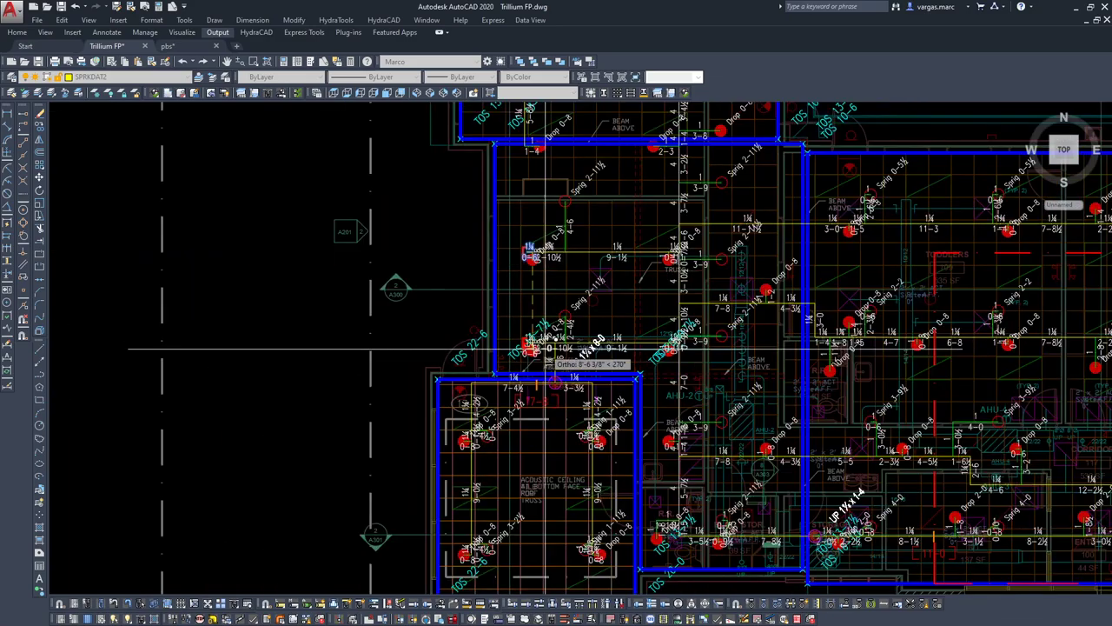
pyautogui.scroll(4, 405, 452)
pyautogui.scroll(-2, 587, 418)
pyautogui.moveTo(785, 453); pyautogui.dragTo(627, 185, button='middle')
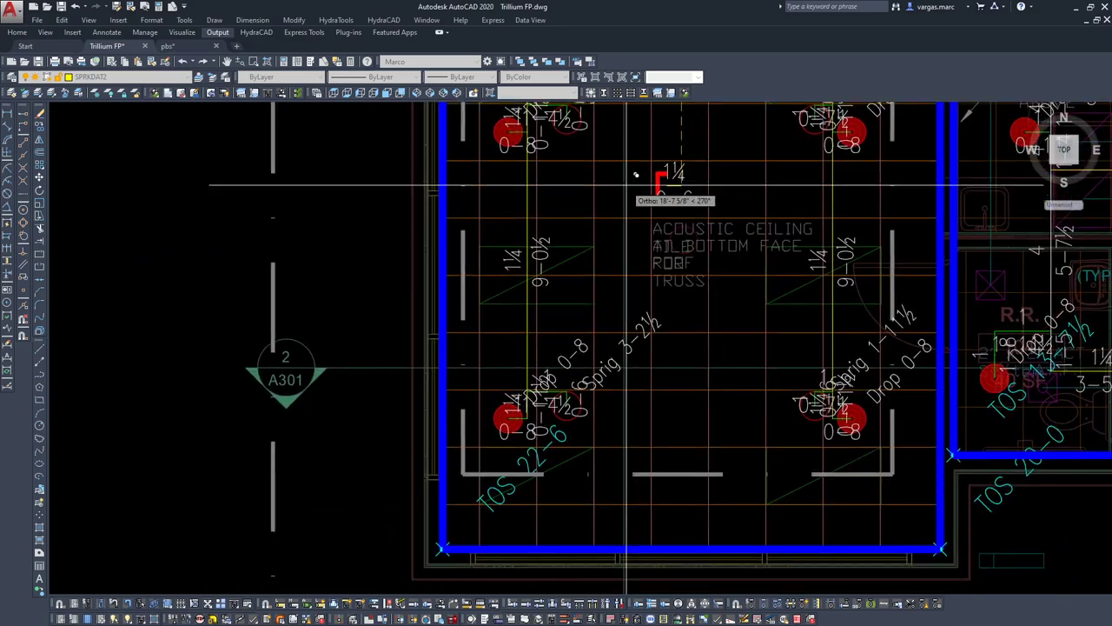
pyautogui.scroll(-1, 627, 188)
pyautogui.press('Escape')
# - Extend the south end of the west branch line in the acoustic-ceiling room with a capped stub
pyautogui.scroll(1, 608, 294)
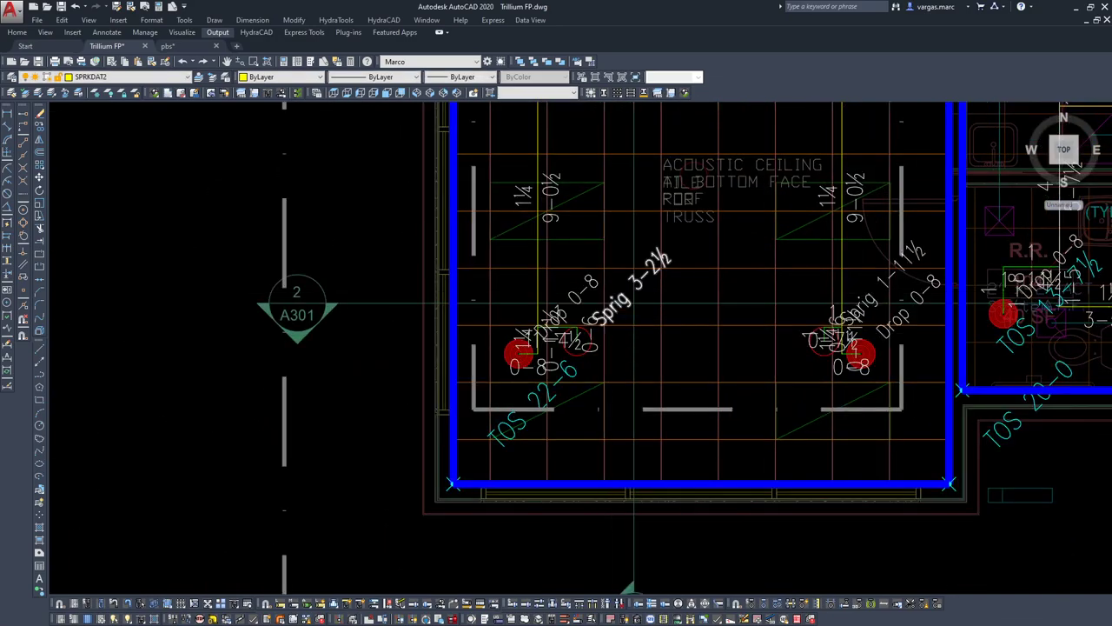
pyautogui.scroll(4, 563, 340)
pyautogui.click(406, 420)
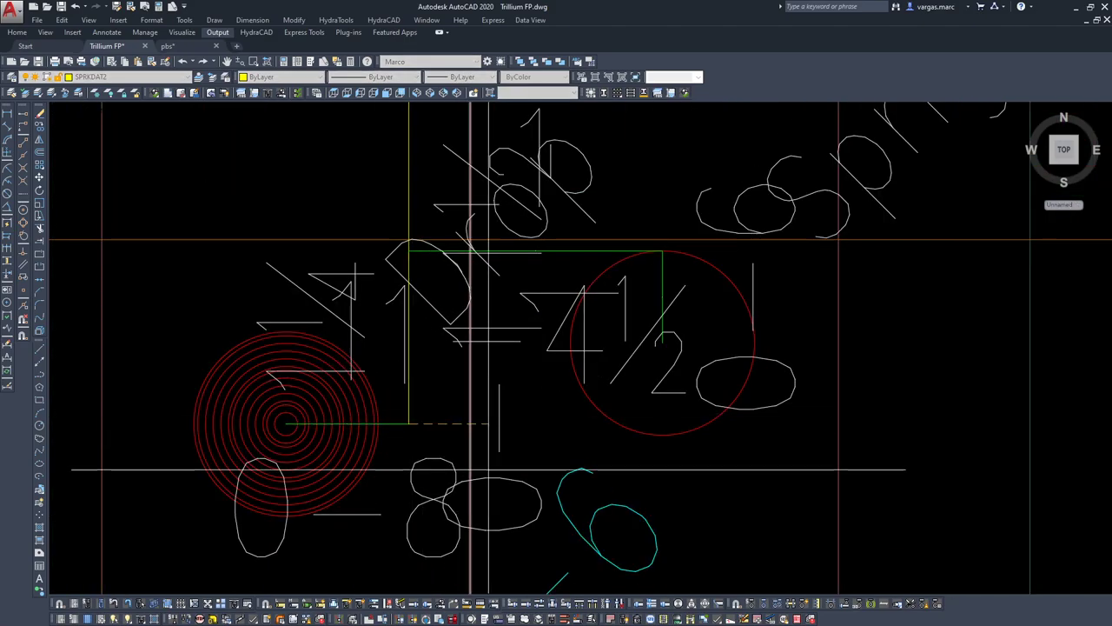
pyautogui.scroll(-4, 466, 105)
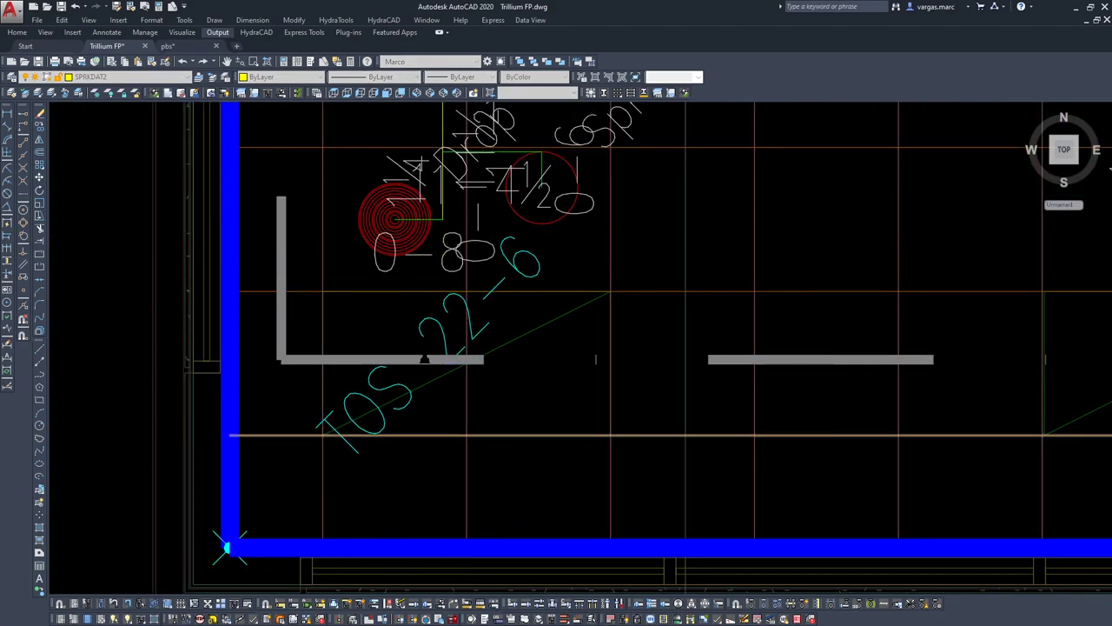
pyautogui.click(450, 228)
pyautogui.scroll(8, 450, 228)
pyautogui.press('Escape')
pyautogui.click(331, 392)
pyautogui.scroll(-5, 331, 379)
pyautogui.press('Escape')
pyautogui.click(313, 350)
pyautogui.press('Delete')
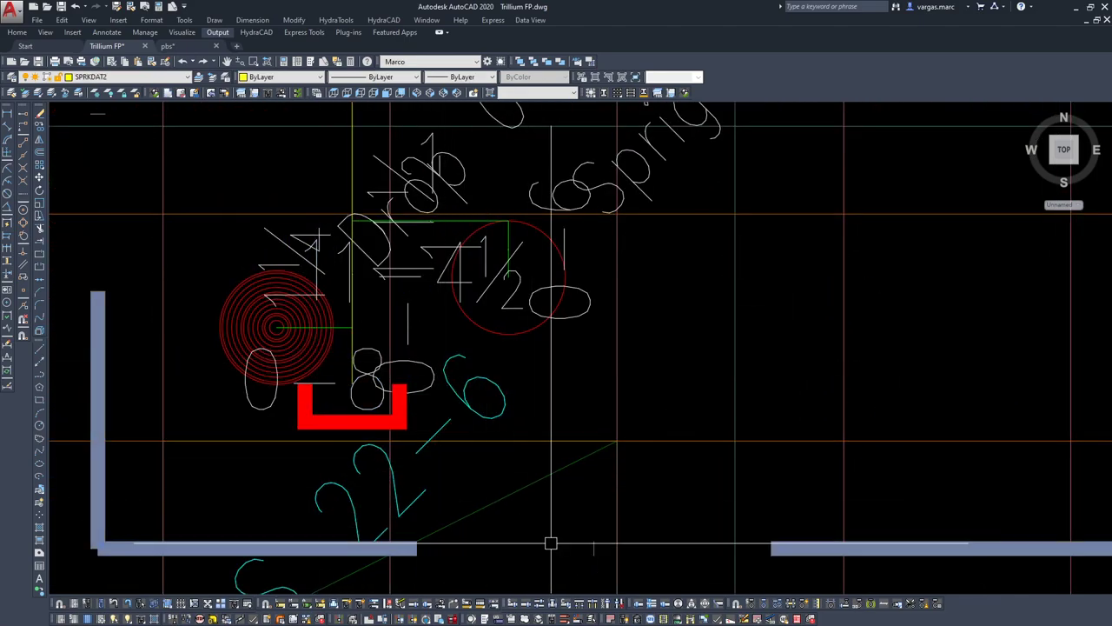
# - Size the new stub in the acoustic-ceiling room as 1 1/4" pipe, with the sizing scope set to All
pyautogui.click(463, 604)
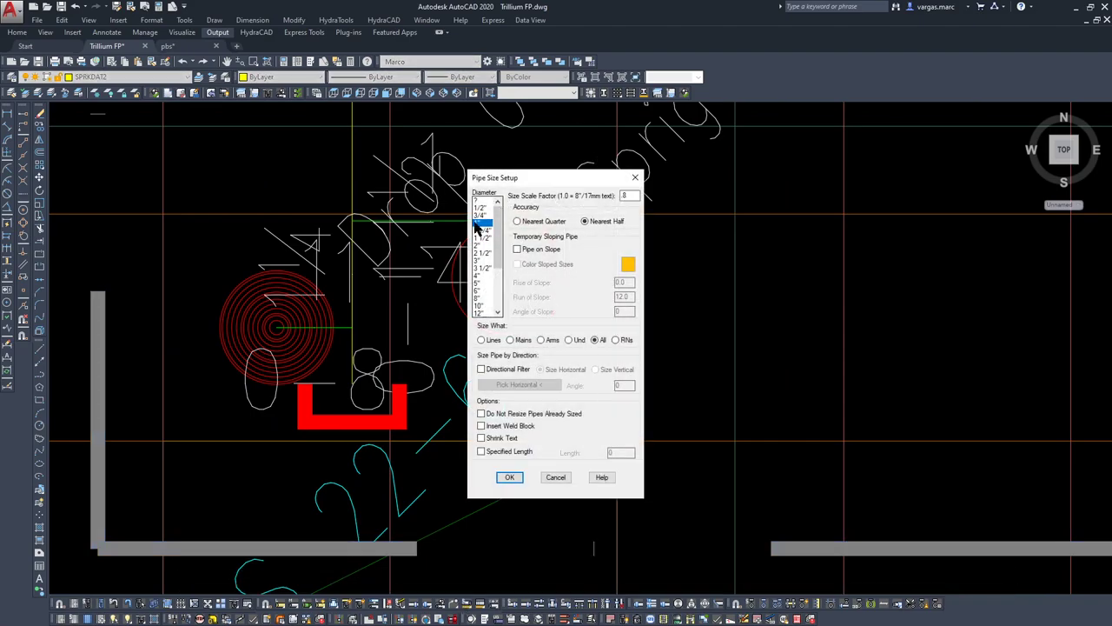
pyautogui.click(510, 481)
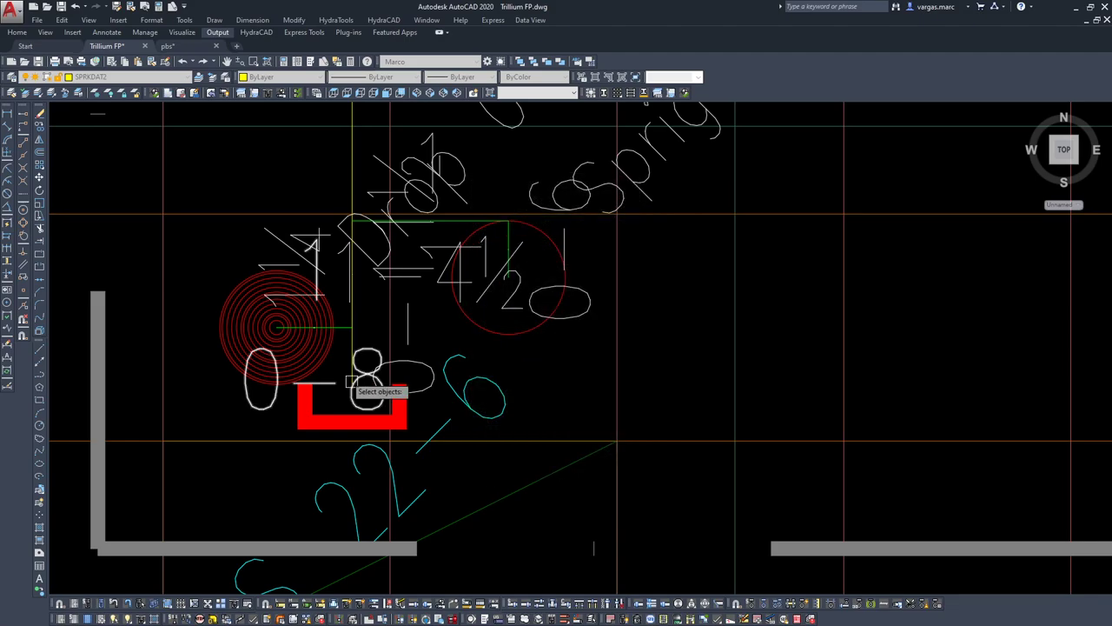
pyautogui.scroll(4, 369, 365)
# - Copy the capped stub and its size labels from the west branch line's south end to the east branch line's south end
pyautogui.click(325, 349)
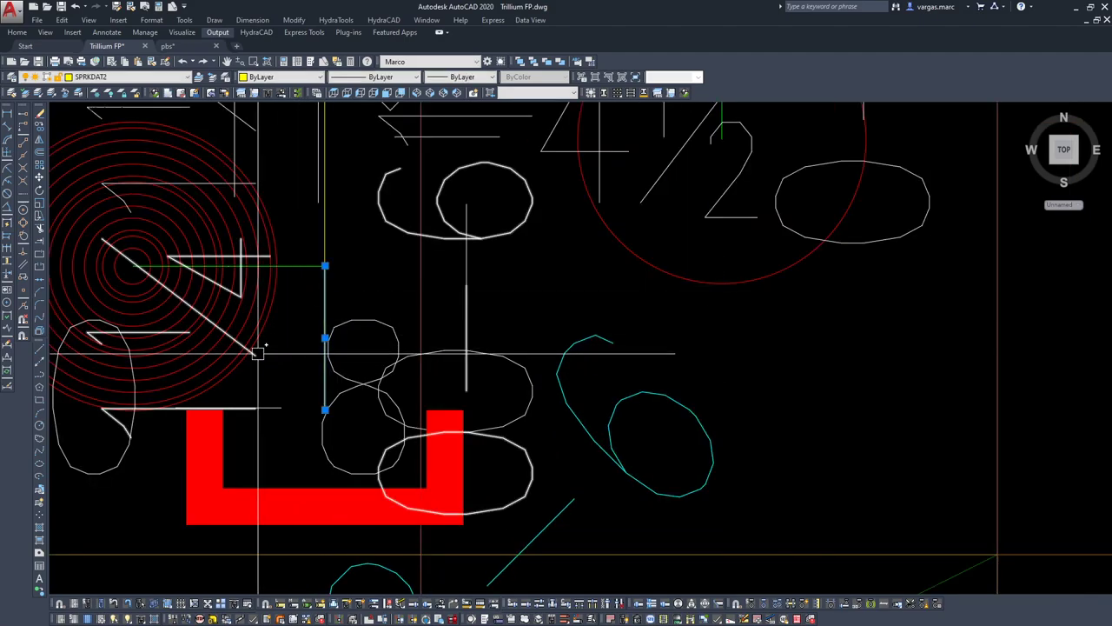
pyautogui.scroll(-5, 391, 345)
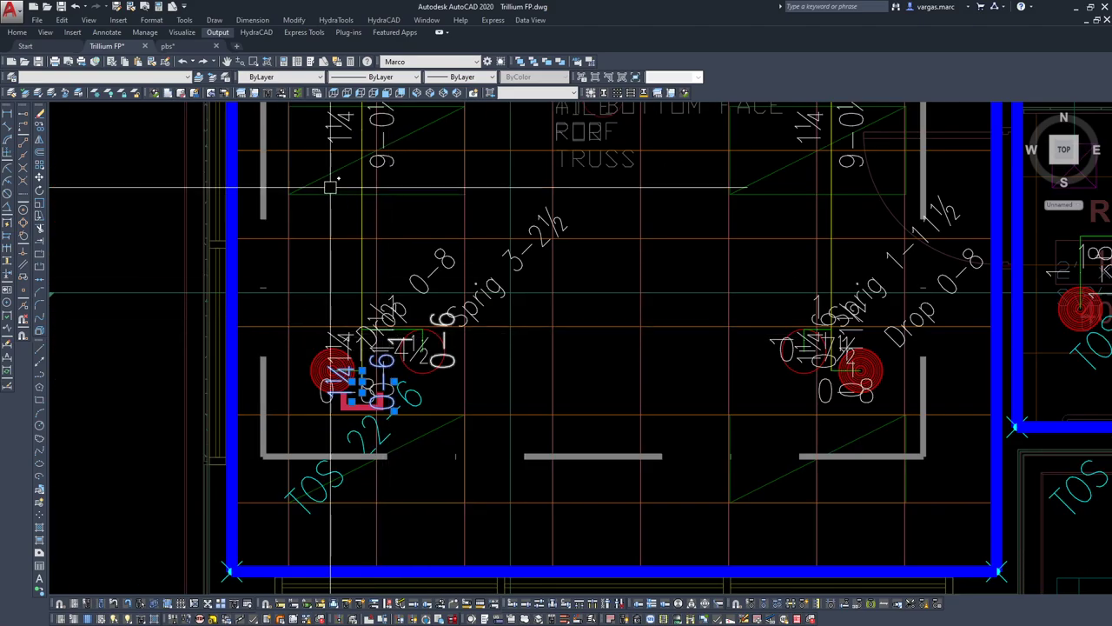
pyautogui.click(40, 127)
pyautogui.scroll(3, 391, 348)
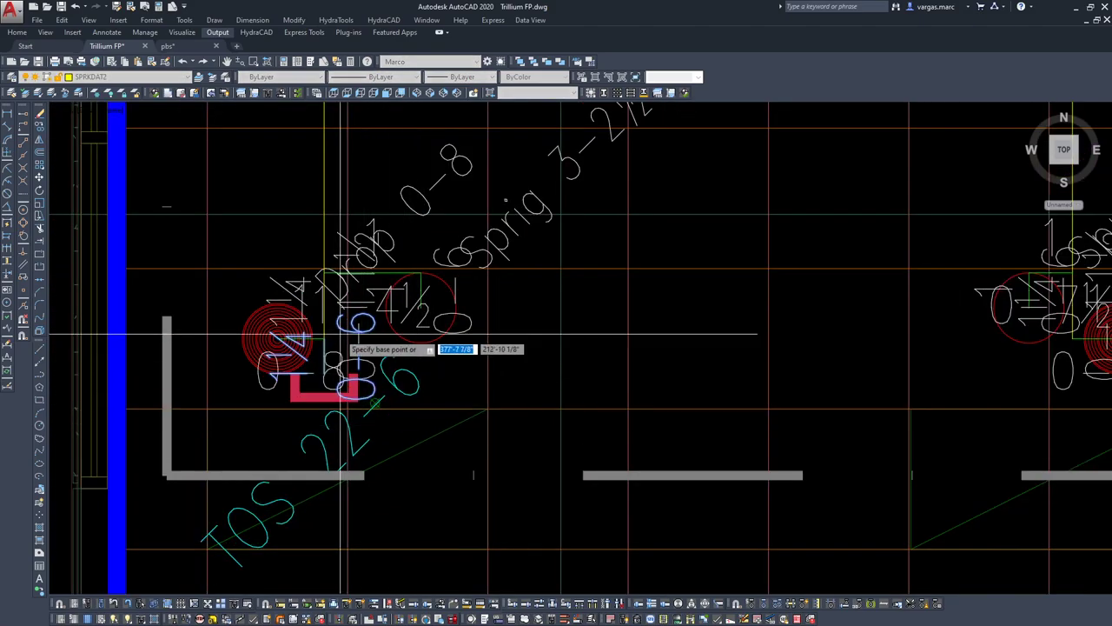
pyautogui.keyDown('shift'); pyautogui.rightClick(329, 346); pyautogui.keyUp('shift')
pyautogui.press('n')
pyautogui.click(328, 339)
pyautogui.scroll(-2, 696, 376)
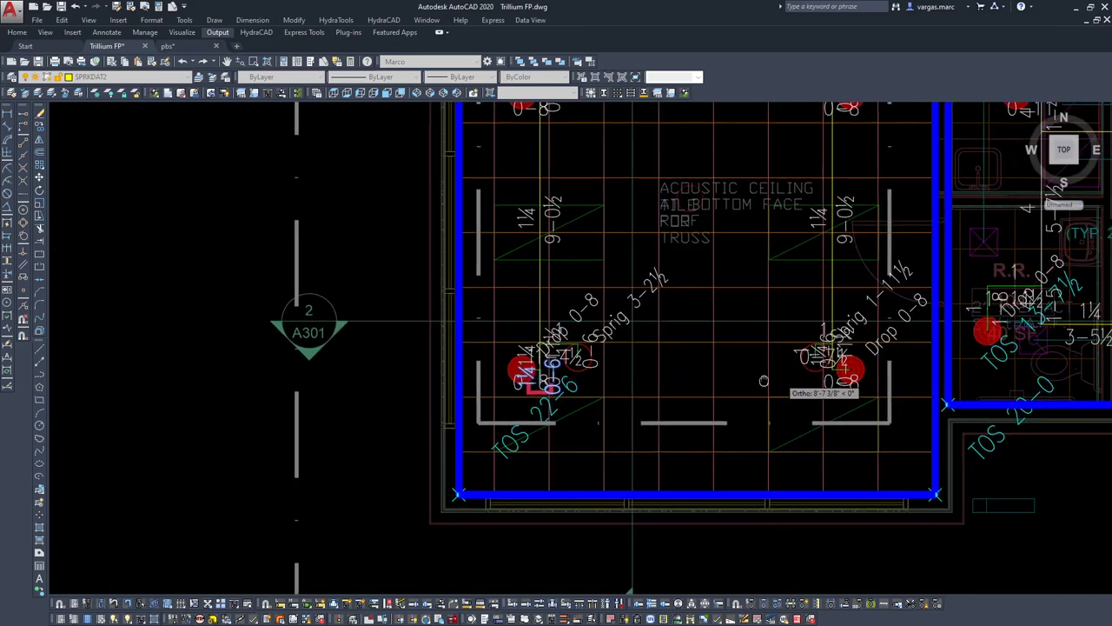
pyautogui.scroll(3, 990, 371)
pyautogui.scroll(2, 701, 405)
pyautogui.moveTo(342, 360); pyautogui.dragTo(996, 386, button='middle')
pyautogui.scroll(-1, 996, 385)
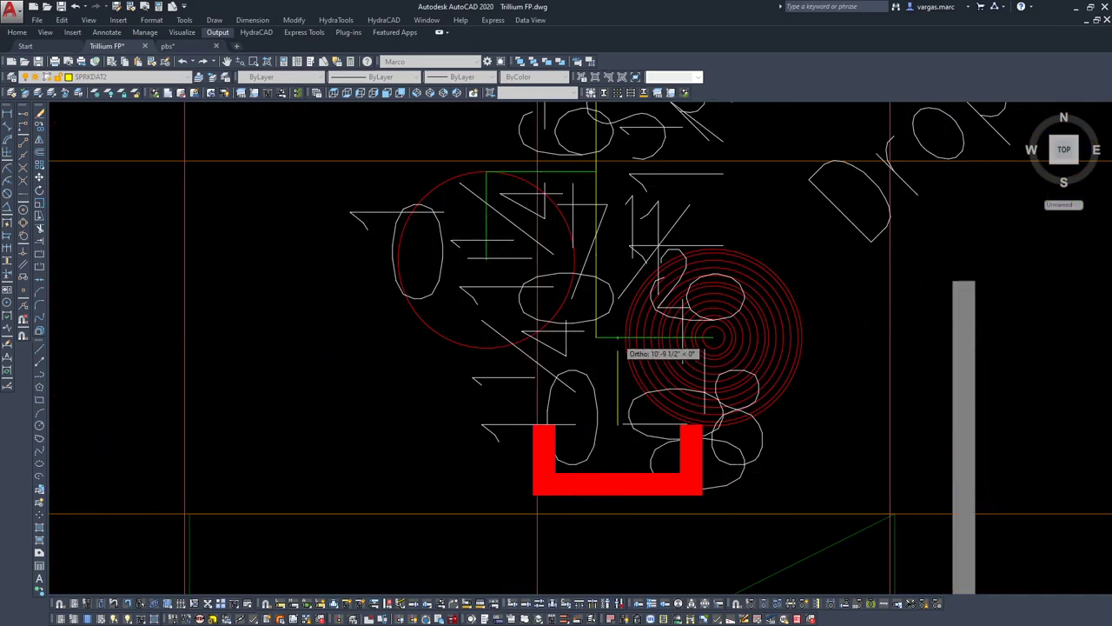
pyautogui.click(602, 337)
# - Extend the south end of the 4-inch main in R.R. 104 with a capped stub 0-6 long
pyautogui.scroll(-3, 722, 315)
pyautogui.scroll(-4, 541, 426)
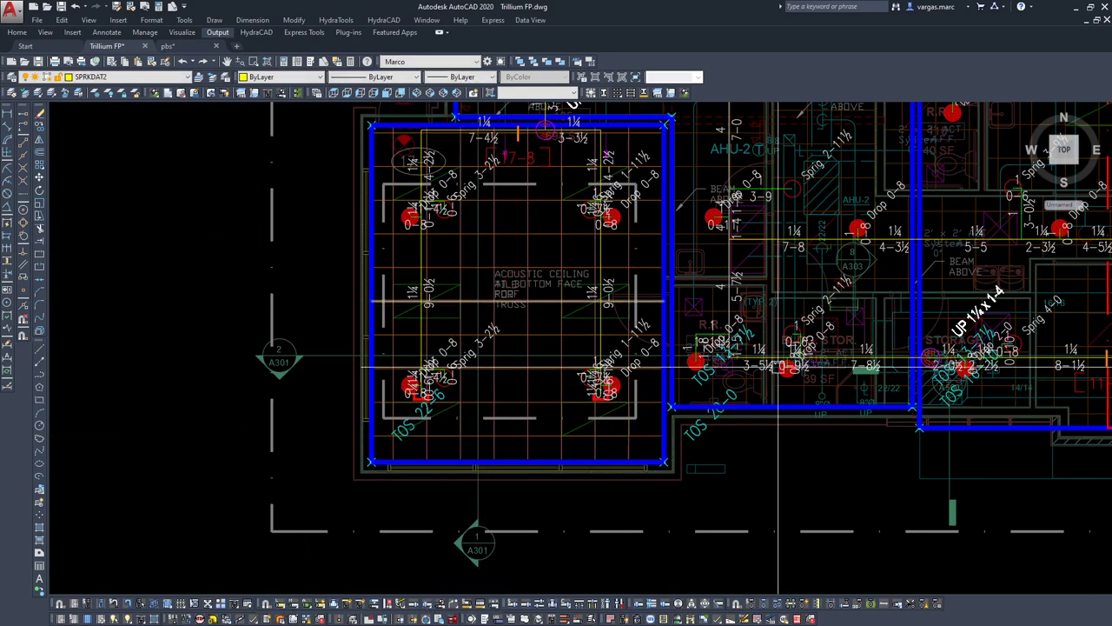
pyautogui.moveTo(837, 367)
pyautogui.mouseDown(button='middle')
pyautogui.moveTo(662, 397)
pyautogui.moveTo(624, 456)
pyautogui.moveTo(574, 450)
pyautogui.moveTo(589, 384)
pyautogui.mouseUp(button='middle')
pyautogui.scroll(4, 517, 403)
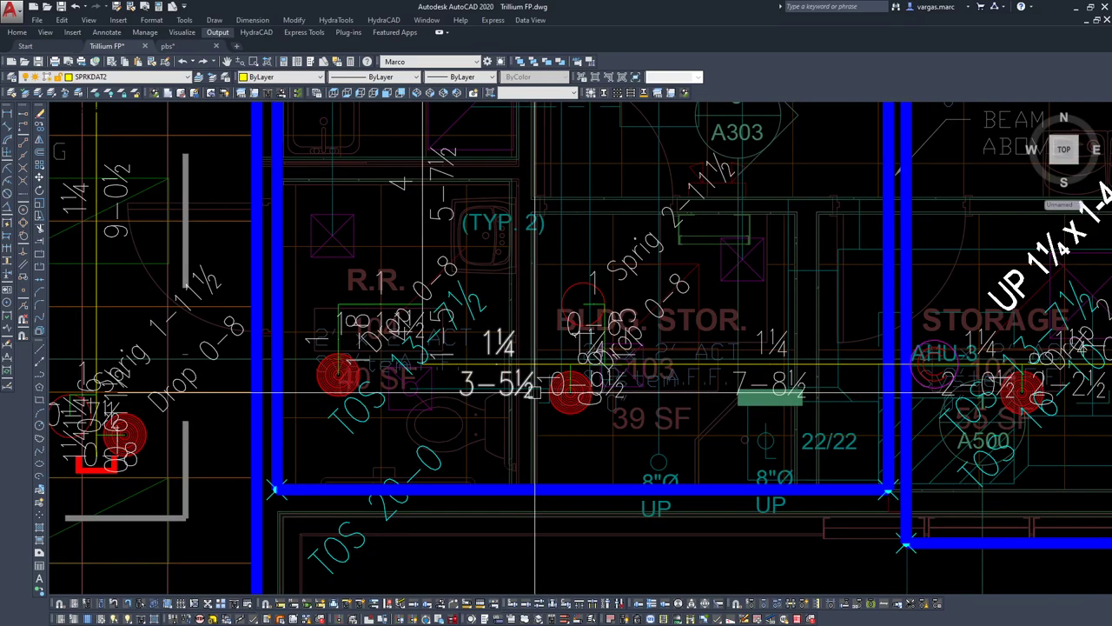
pyautogui.scroll(5, 532, 391)
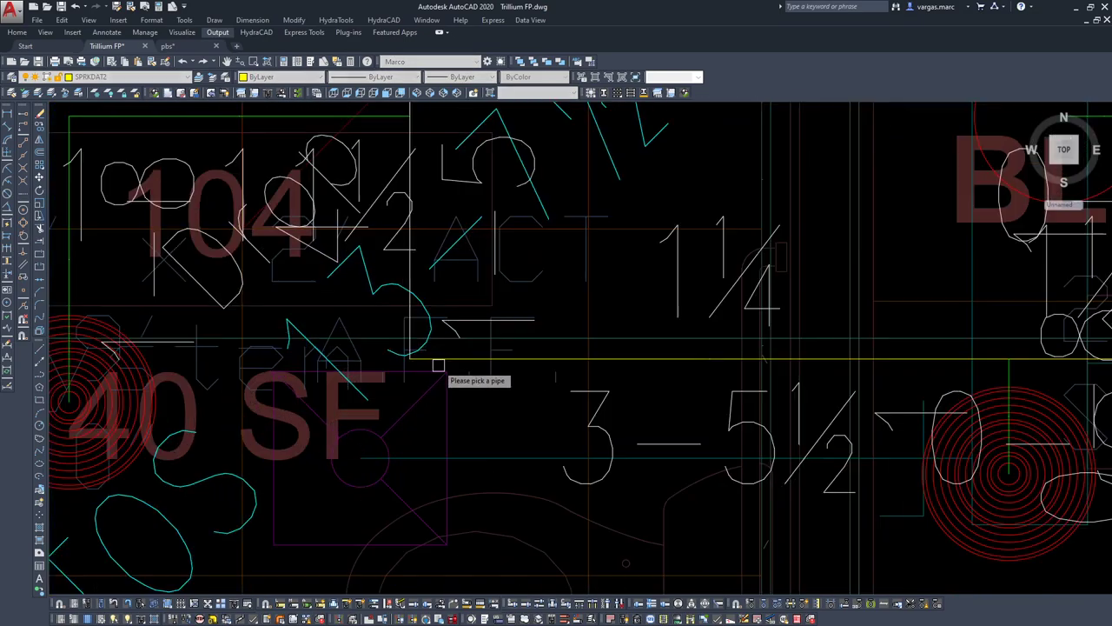
pyautogui.scroll(-5, 387, 330)
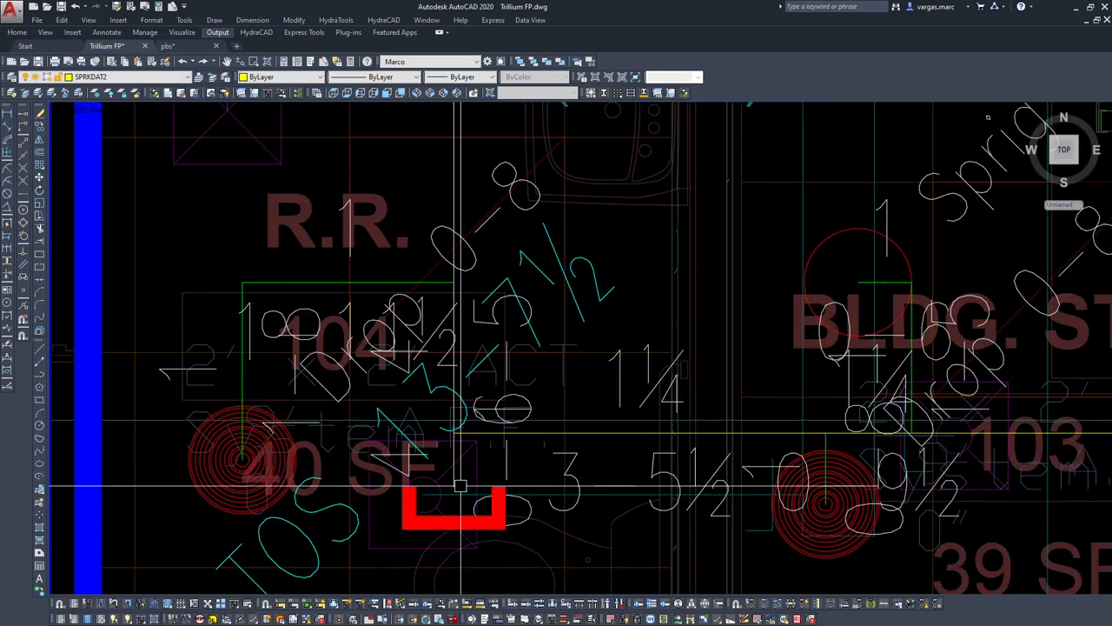
# - Try to extend the pipe at the east end of the branch line in KITCHEN 115 with a stub
pyautogui.scroll(-5, 543, 427)
pyautogui.moveTo(666, 354); pyautogui.dragTo(166, 388, button='middle')
pyautogui.scroll(-1, 954, 444)
pyautogui.moveTo(953, 444); pyautogui.dragTo(432, 445, button='middle')
pyautogui.moveTo(889, 489); pyautogui.dragTo(367, 489, button='middle')
pyautogui.scroll(5, 470, 474)
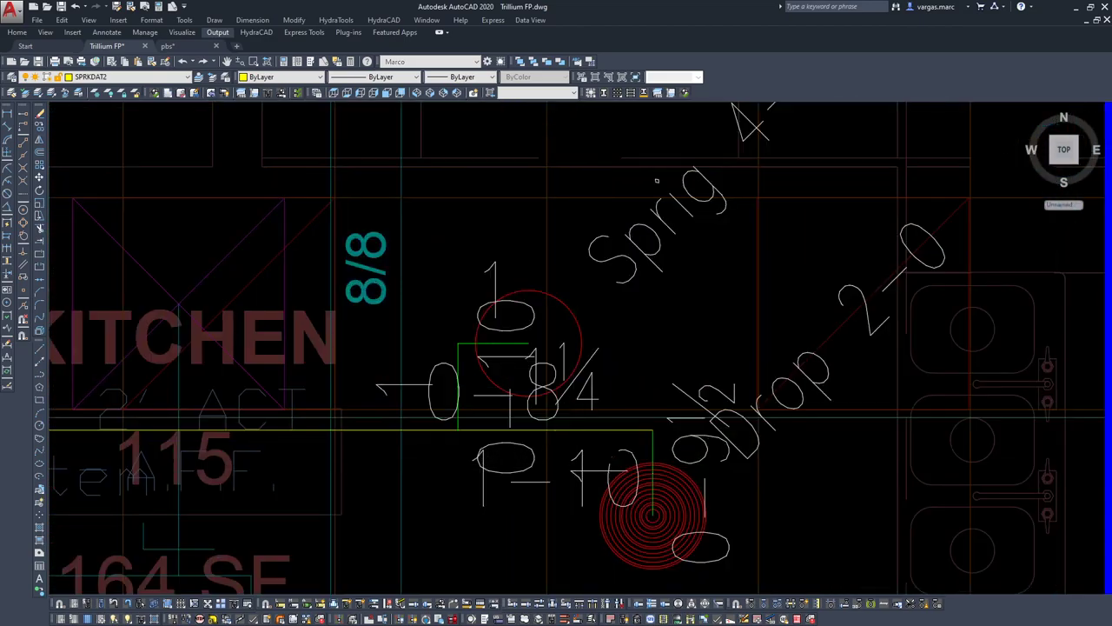
pyautogui.press('Return')
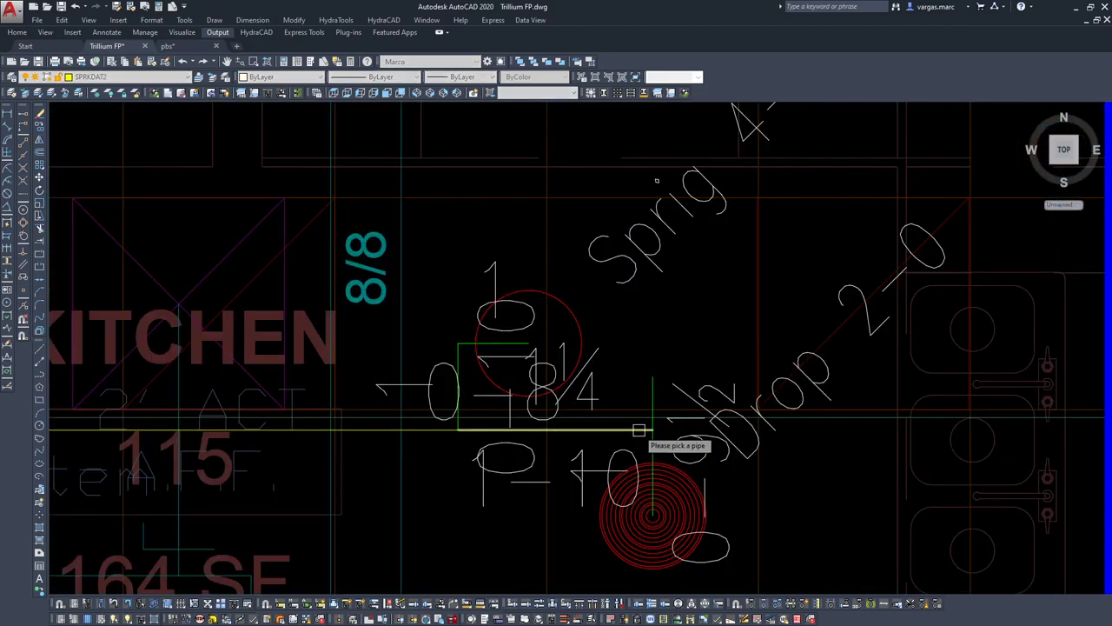
pyautogui.click(715, 420)
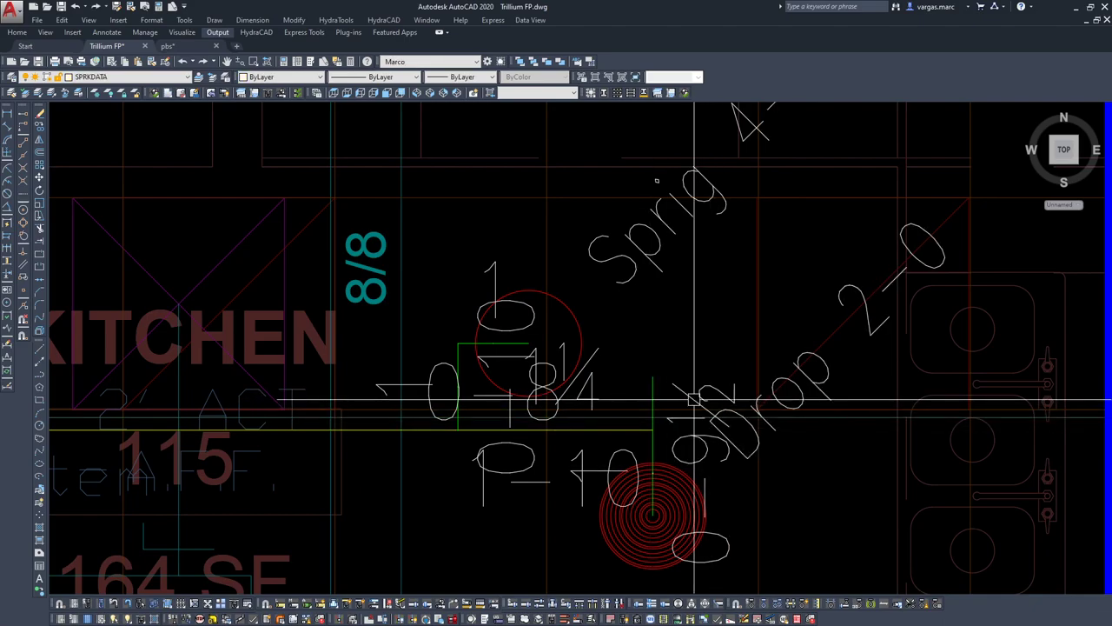
pyautogui.click(654, 400)
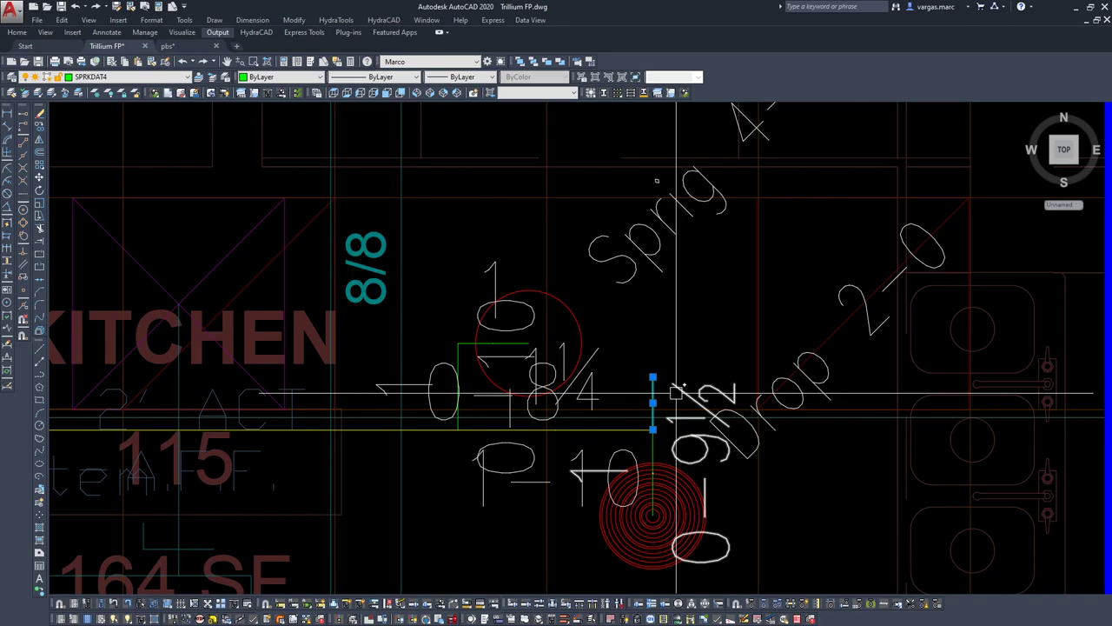
pyautogui.press('Escape')
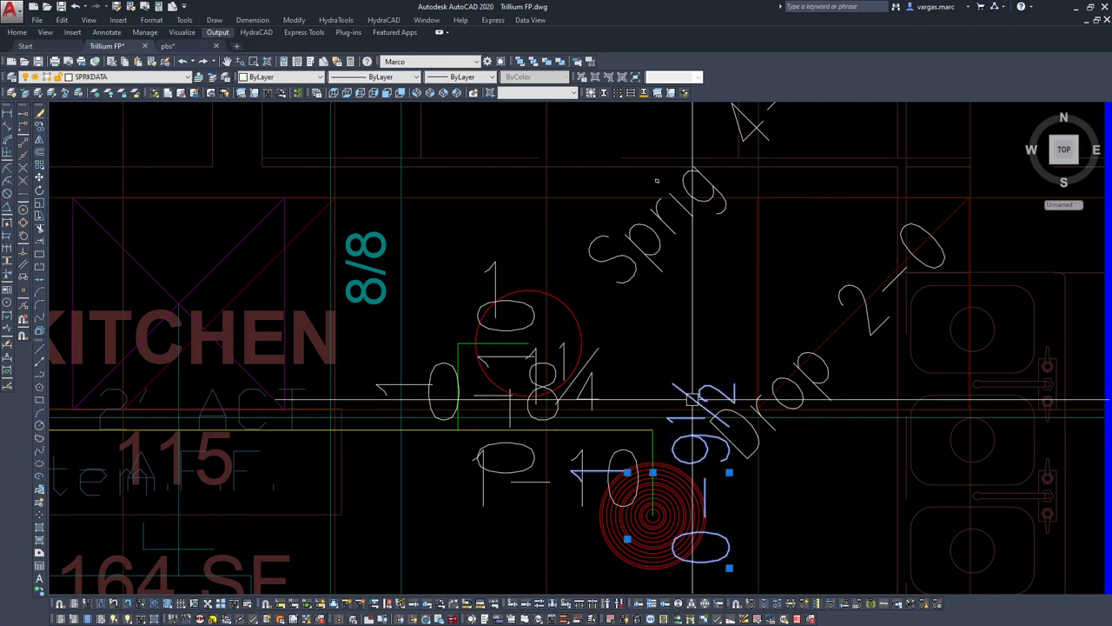
pyautogui.press('Escape')
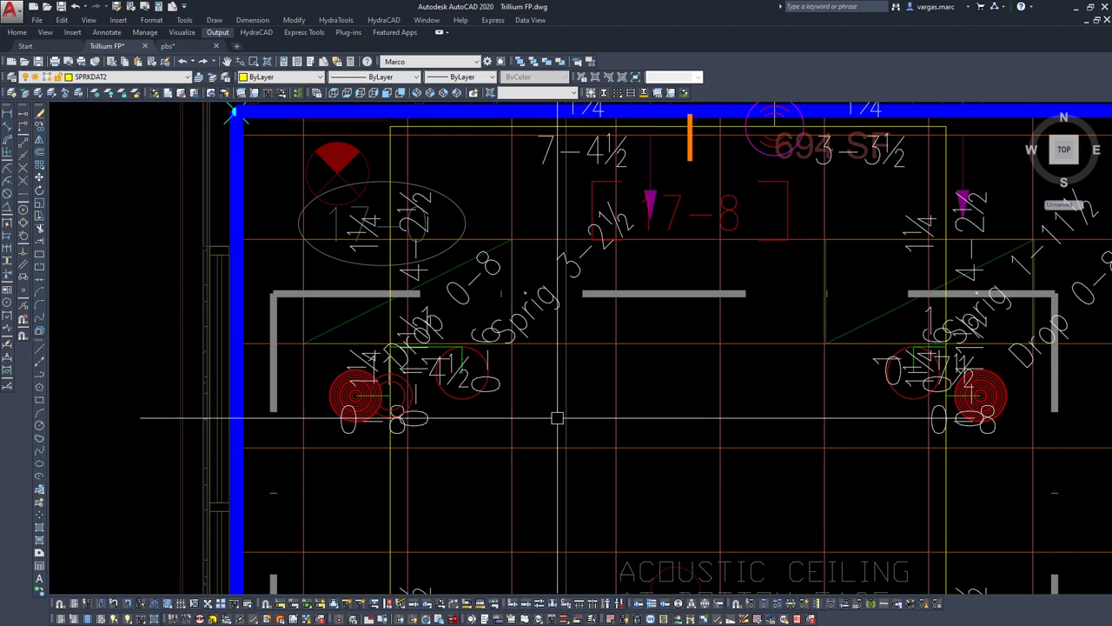
# - Insert a 1" RN riser with a specified length of 6" and hidden text on the east branch line at the acoustic-ceiling room's northeast drop
pyautogui.moveTo(639, 487); pyautogui.dragTo(579, 397, button='middle')
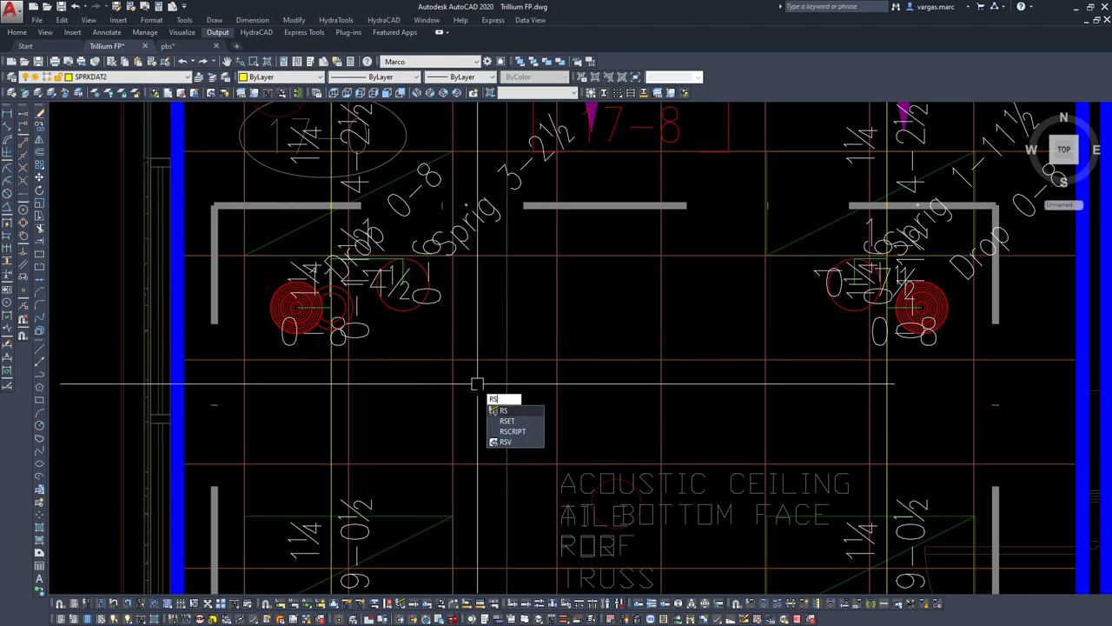
pyautogui.press('Return')
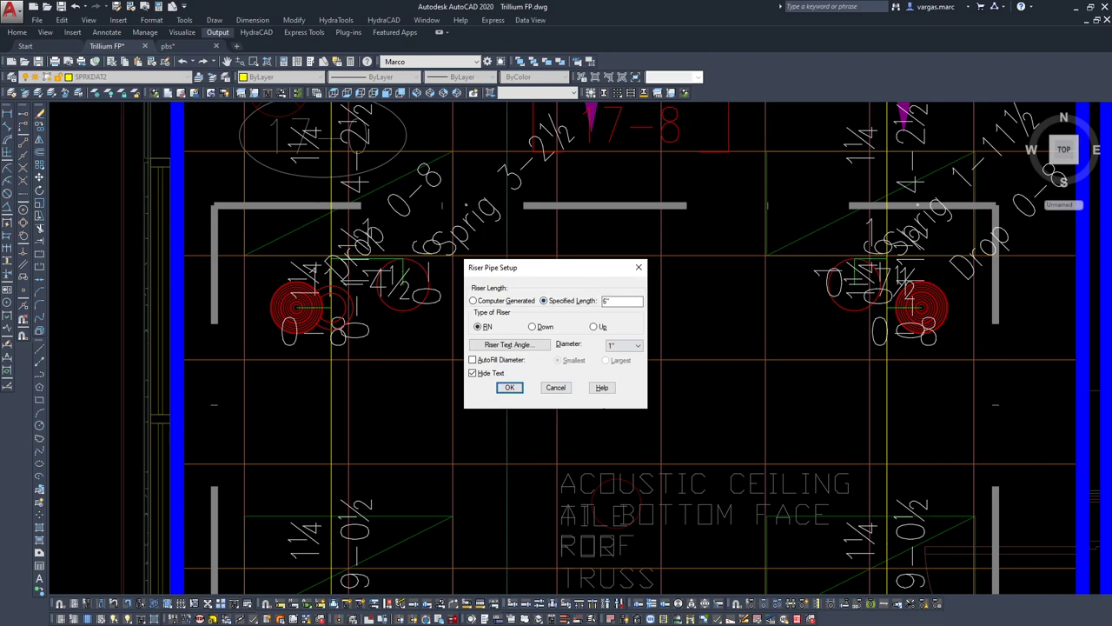
pyautogui.click(511, 388)
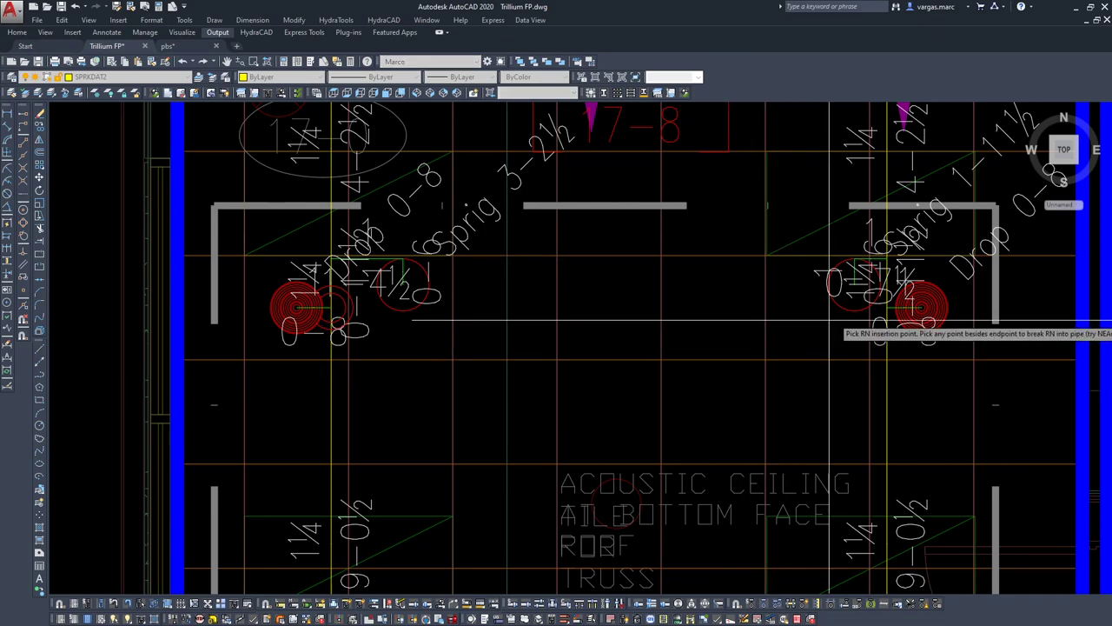
pyautogui.scroll(4, 904, 337)
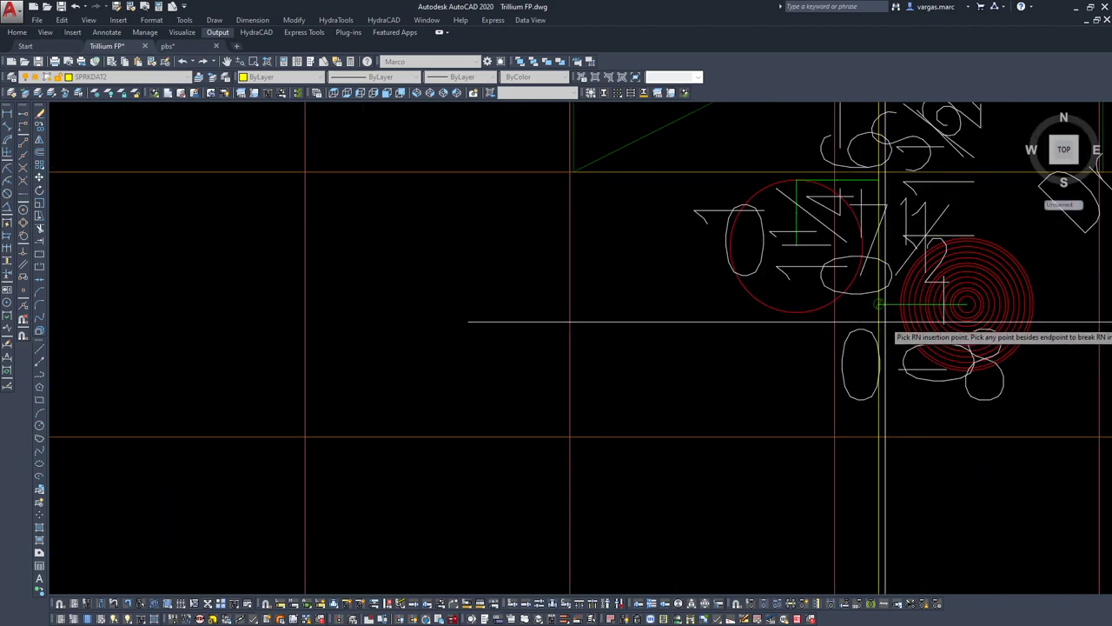
pyautogui.click(885, 322)
pyautogui.scroll(-4, 740, 373)
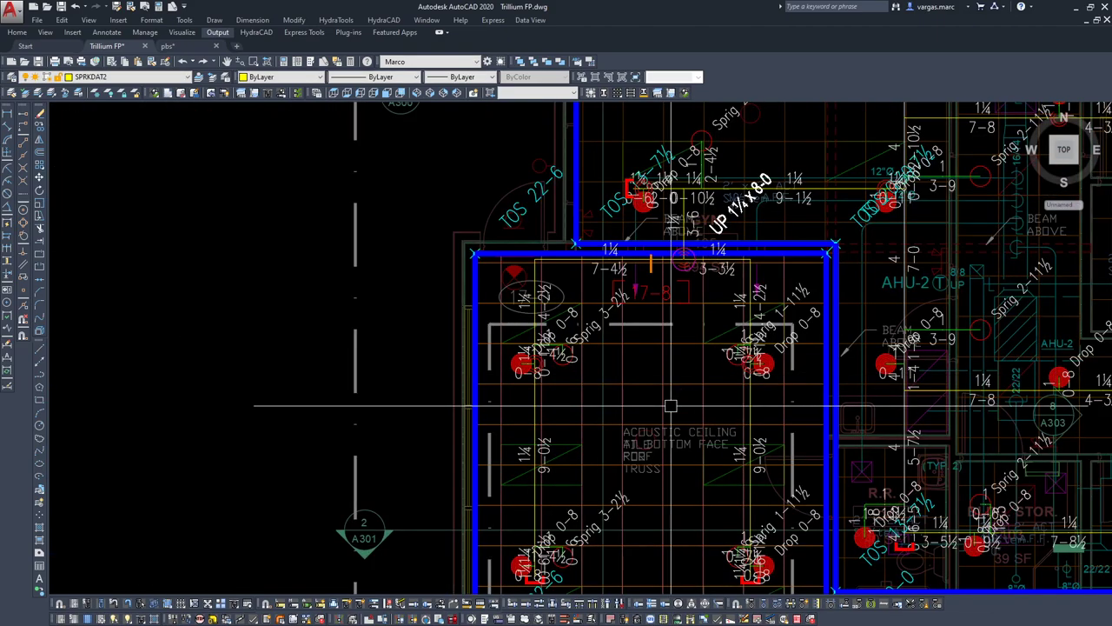
# - Insert RN risers on both branch lines at the southwest and southeast drops of the acoustic-ceiling room
pyautogui.moveTo(670, 405); pyautogui.dragTo(636, 276, button='middle')
pyautogui.scroll(2, 531, 379)
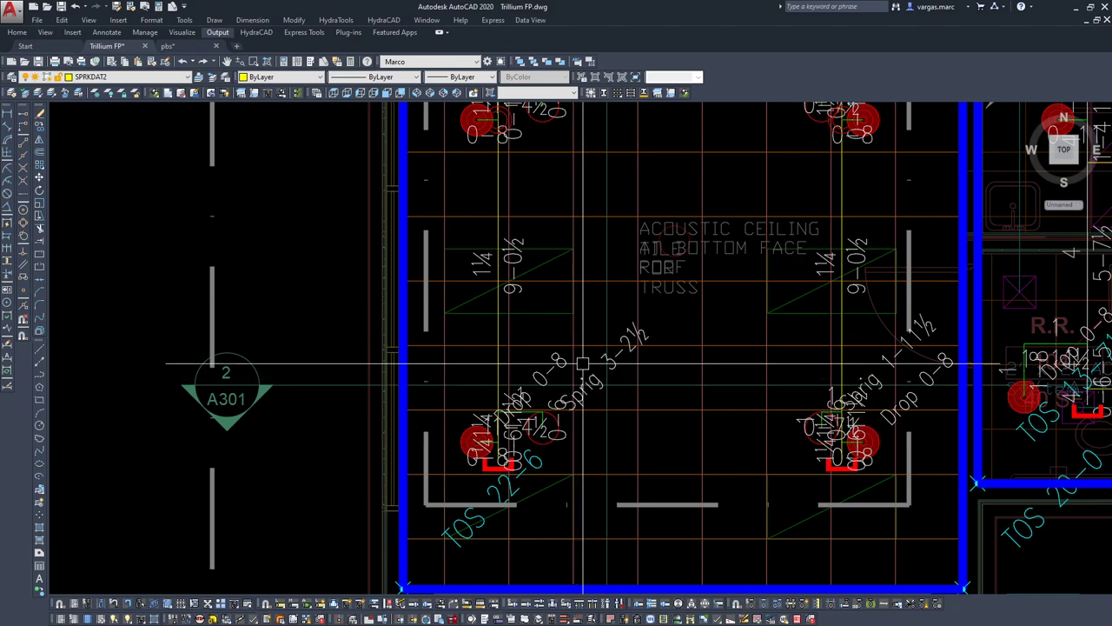
pyautogui.scroll(6, 518, 435)
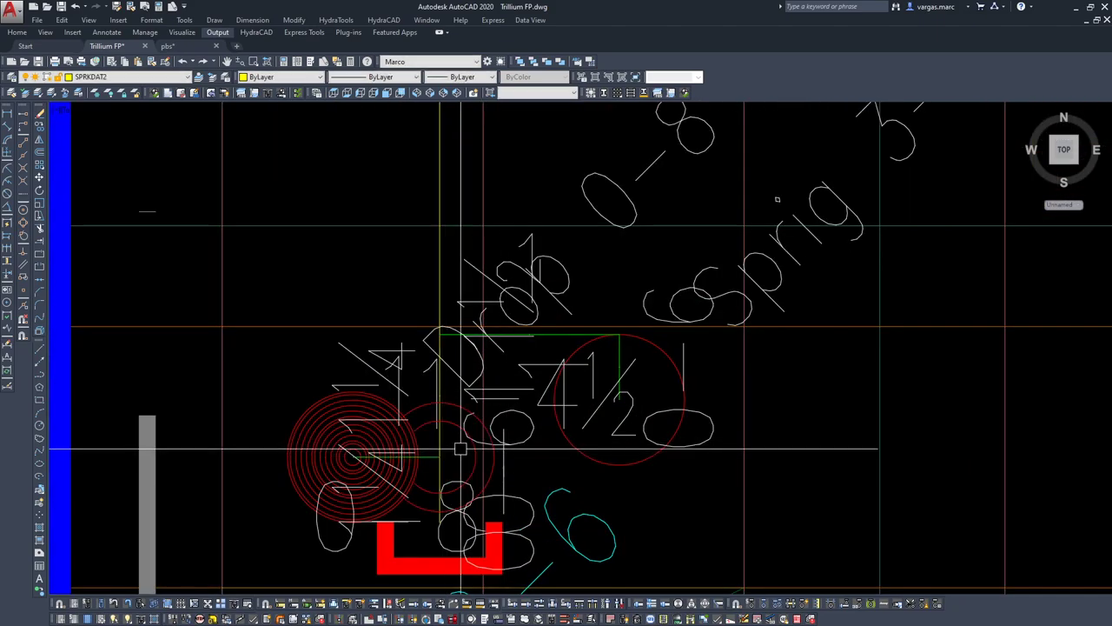
pyautogui.scroll(-5, 777, 199)
pyautogui.scroll(2, 777, 199)
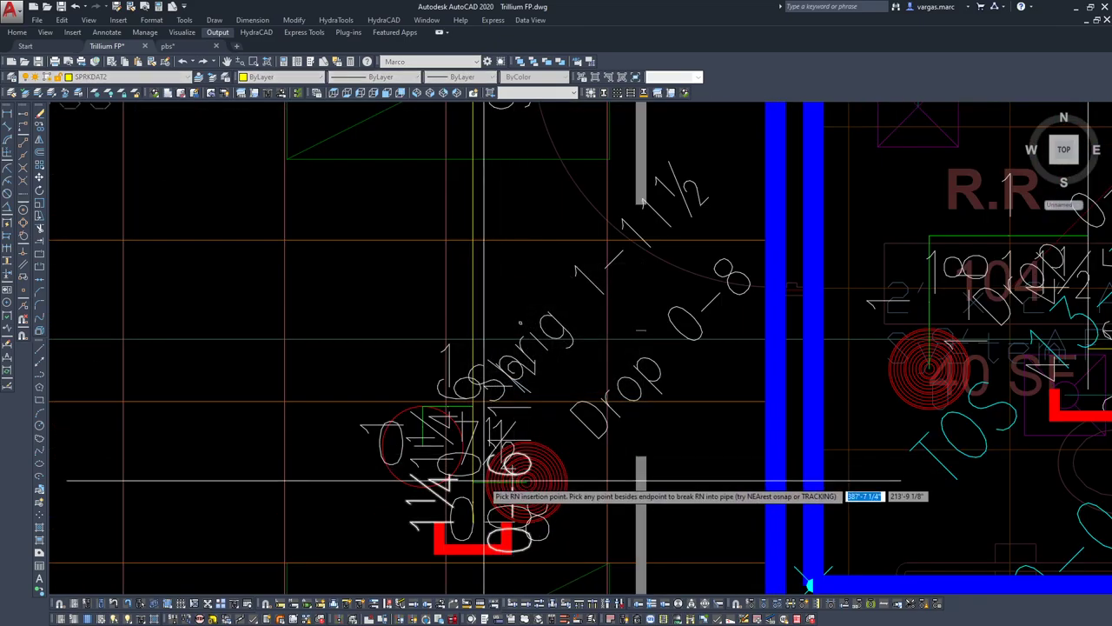
pyautogui.click(473, 482)
pyautogui.scroll(-5, 572, 428)
# - Insert an RN riser on the 4-inch main at the drop sprinkler beside the BEAM ABOVE note, west of AHU-2
pyautogui.moveTo(613, 352); pyautogui.dragTo(507, 500, button='middle')
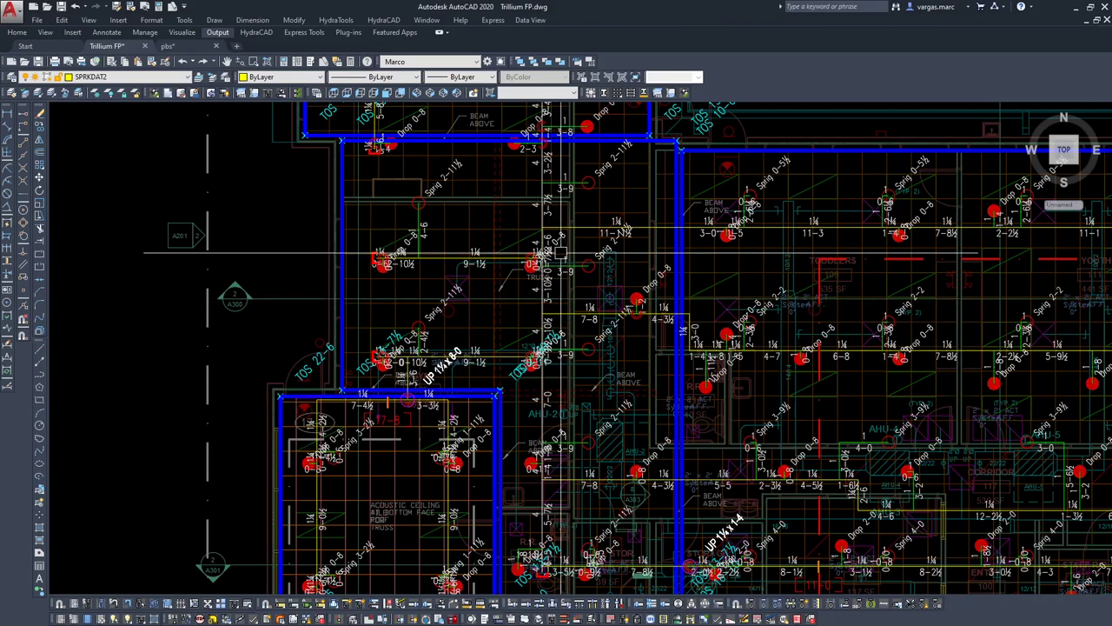
pyautogui.scroll(8, 560, 473)
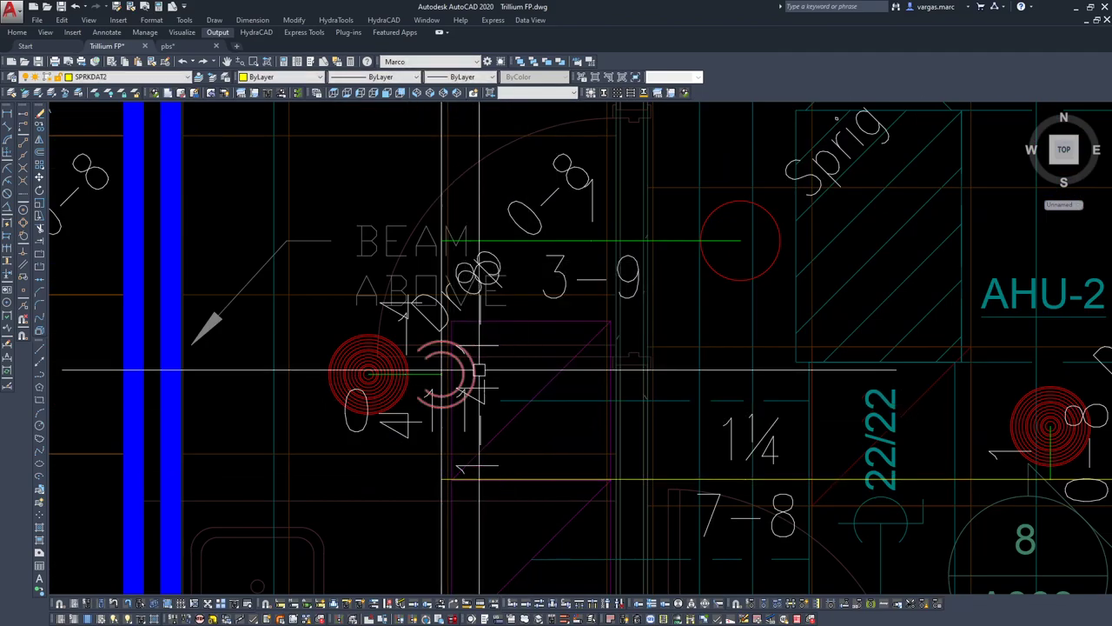
pyautogui.scroll(-7, 471, 368)
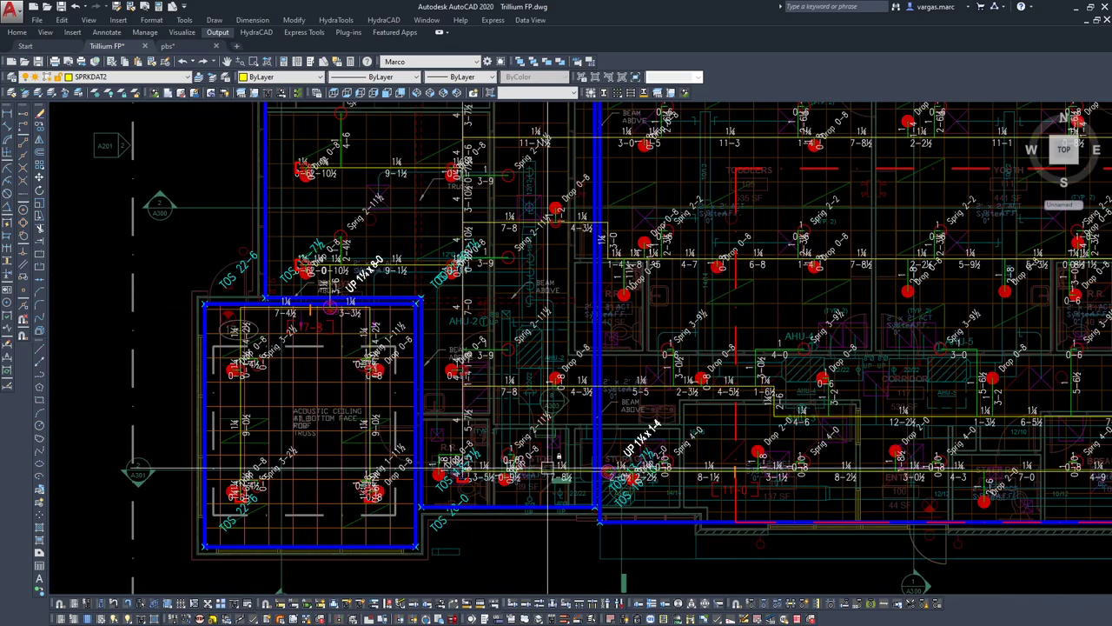
# - Insert an RN riser at the northwest corner of the drop sprinkler's arm-over in R.R. 104
pyautogui.scroll(10, 449, 480)
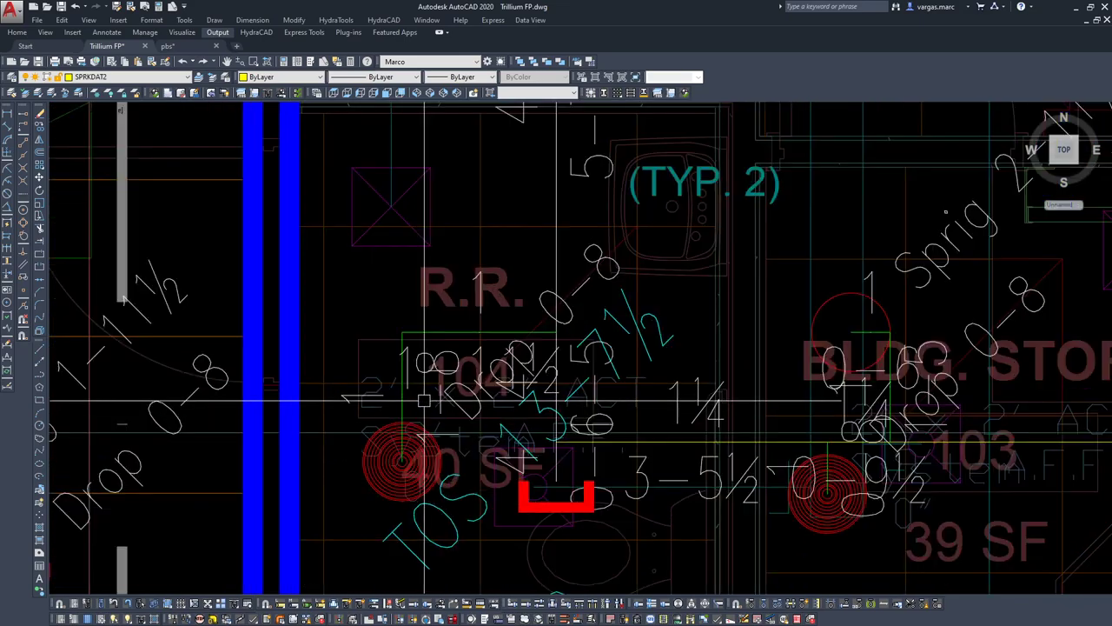
pyautogui.press('Return')
pyautogui.press('Return')
pyautogui.click(388, 293)
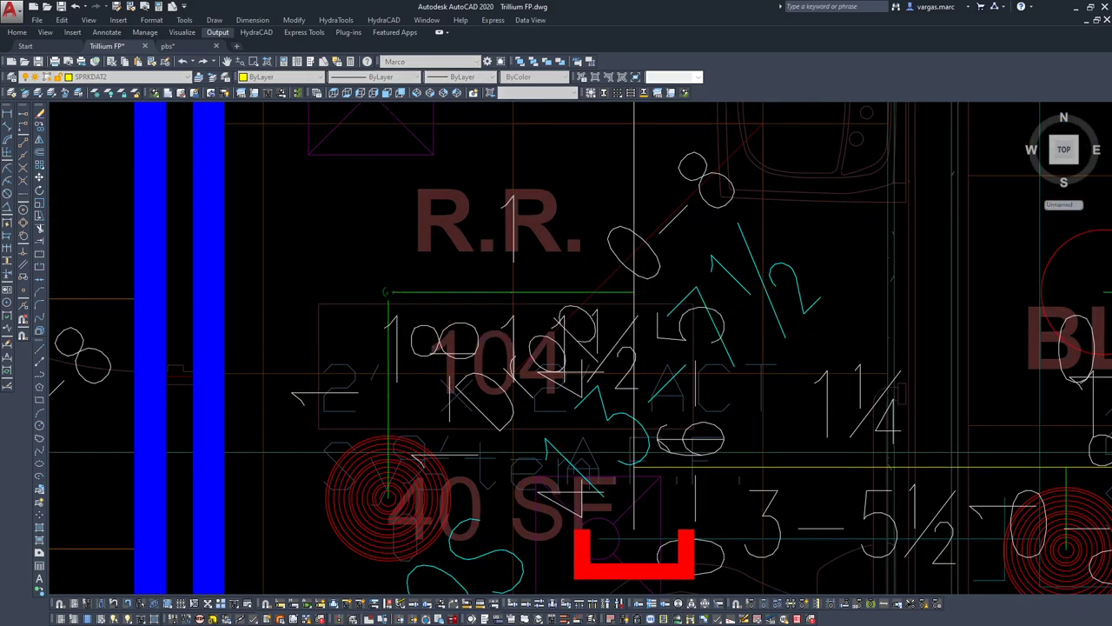
pyautogui.click(442, 296)
pyautogui.scroll(-2, 465, 321)
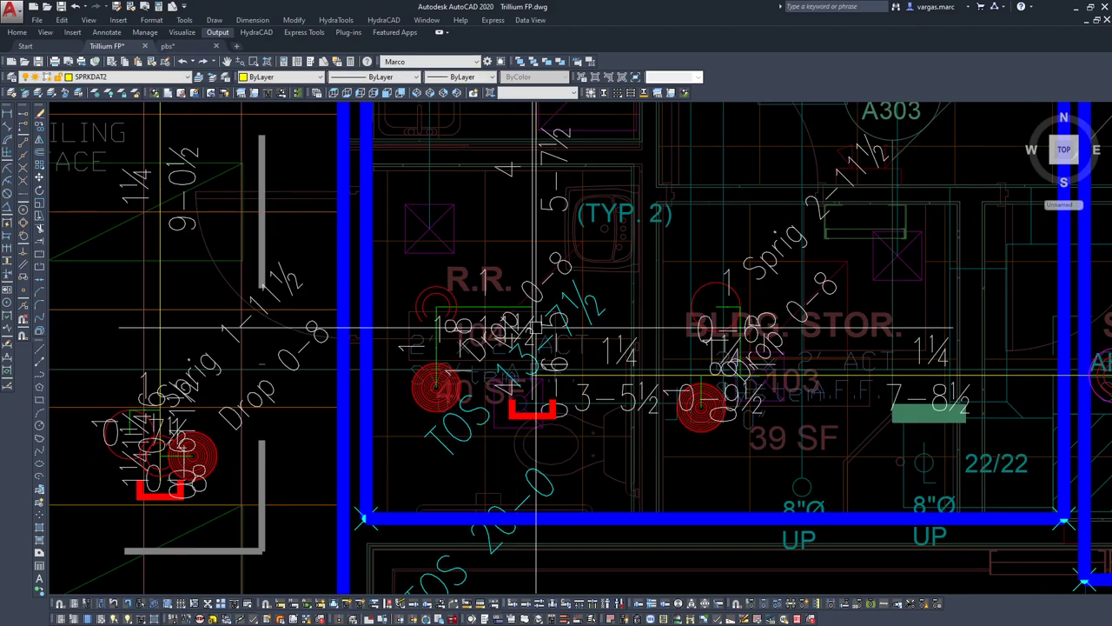
# - Insert an RN riser where the drop sprinkler's arm meets the branch line in BLDG. STOR. 103
pyautogui.moveTo(465, 320); pyautogui.dragTo(271, 334, button='middle')
pyautogui.press('Return')
pyautogui.click(510, 387)
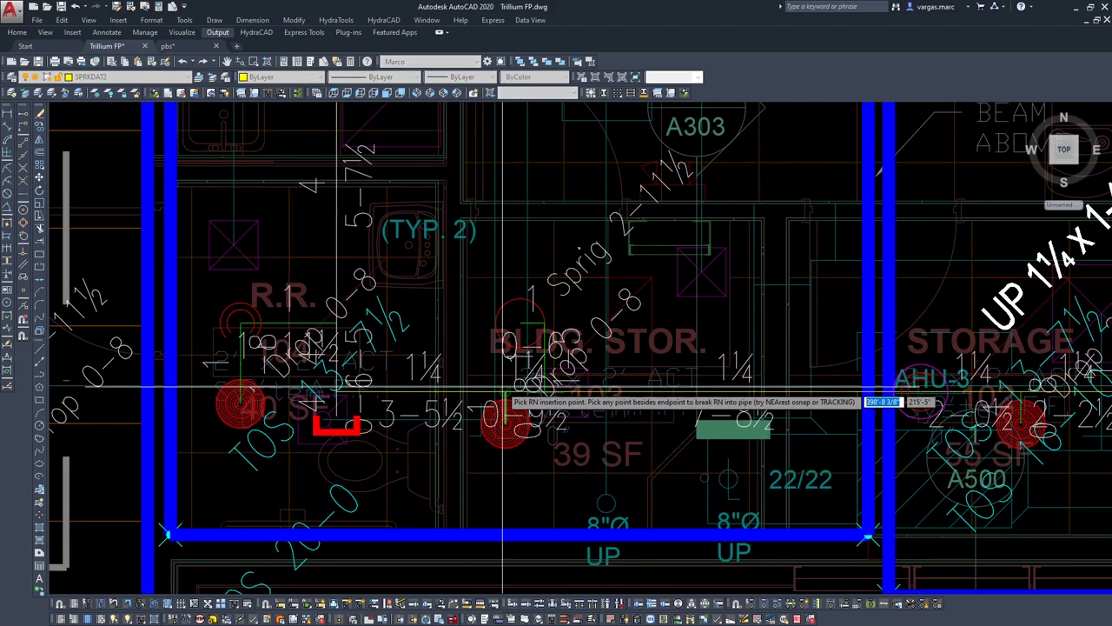
pyautogui.click(502, 385)
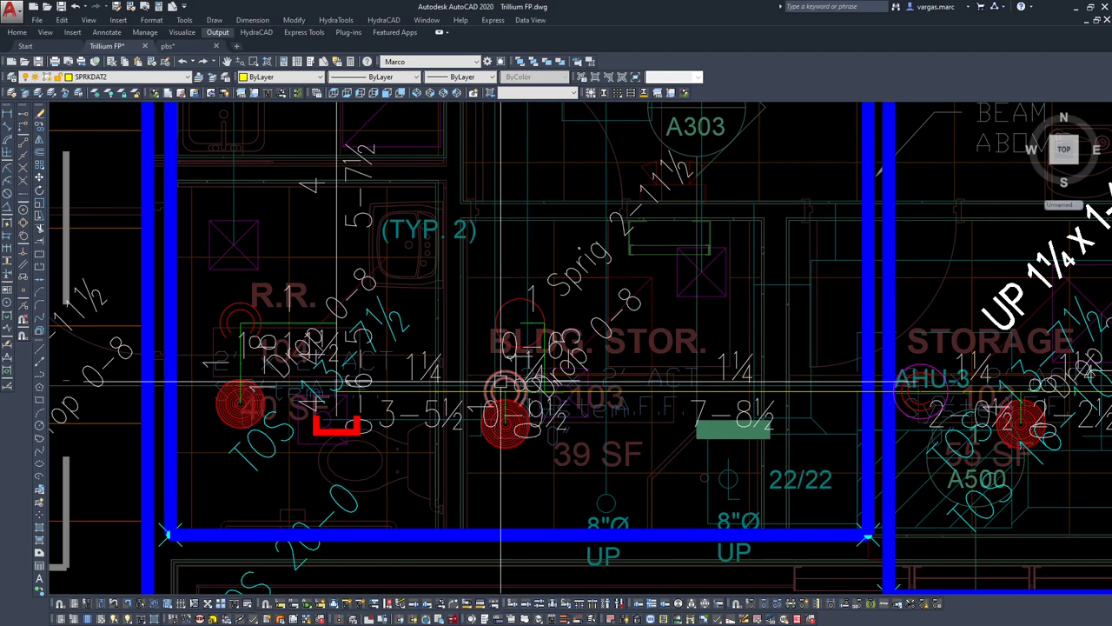
# - Insert RN risers on the branch line at the drop sprinkler connections in STORAGE and STAFF R/R 118
pyautogui.moveTo(730, 360); pyautogui.dragTo(426, 363, button='middle')
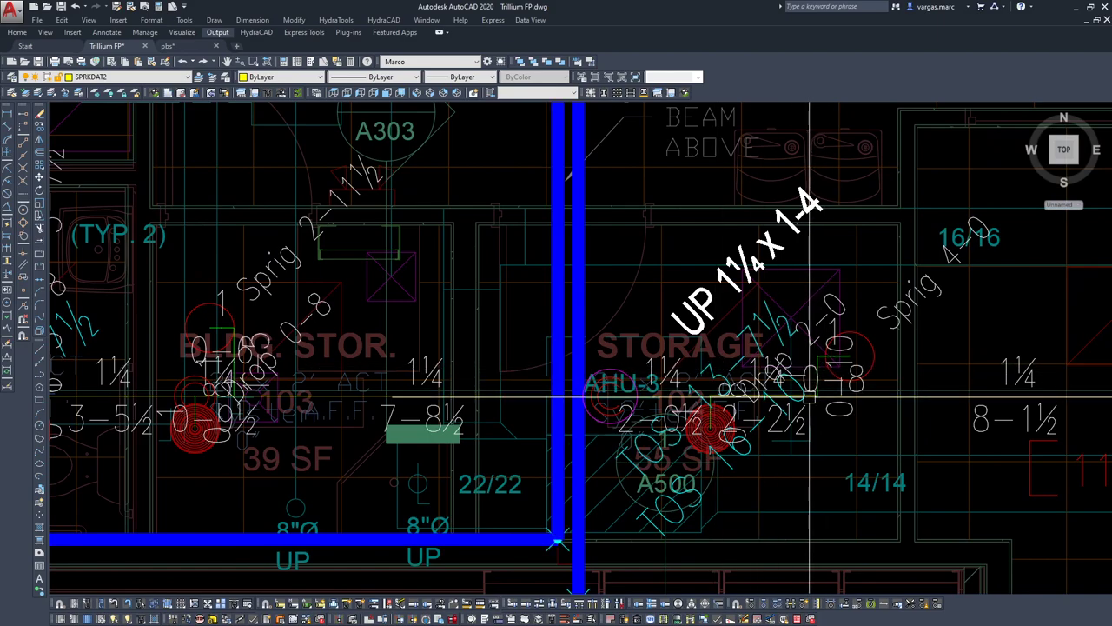
pyautogui.press('Return')
pyautogui.click(710, 396)
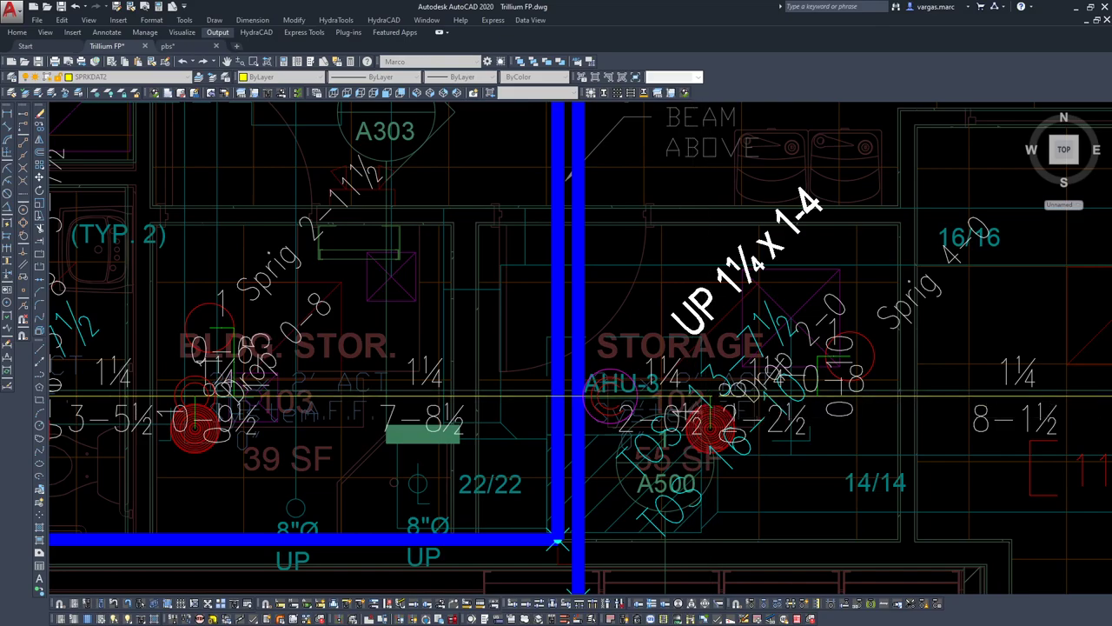
pyautogui.scroll(-4, 557, 391)
pyautogui.scroll(6, 856, 377)
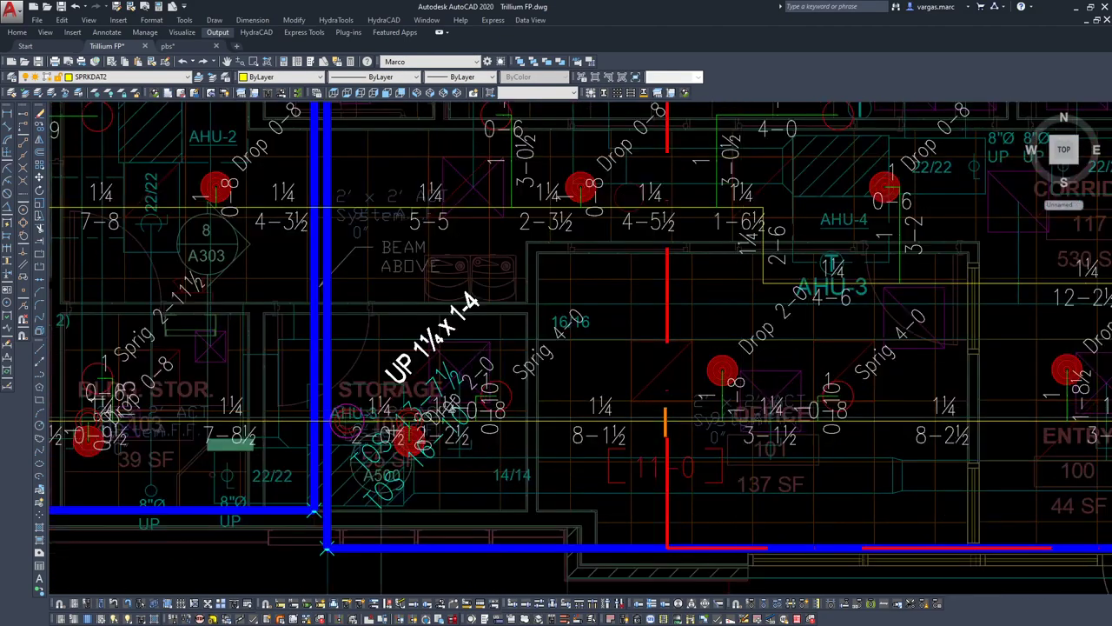
pyautogui.press('Return')
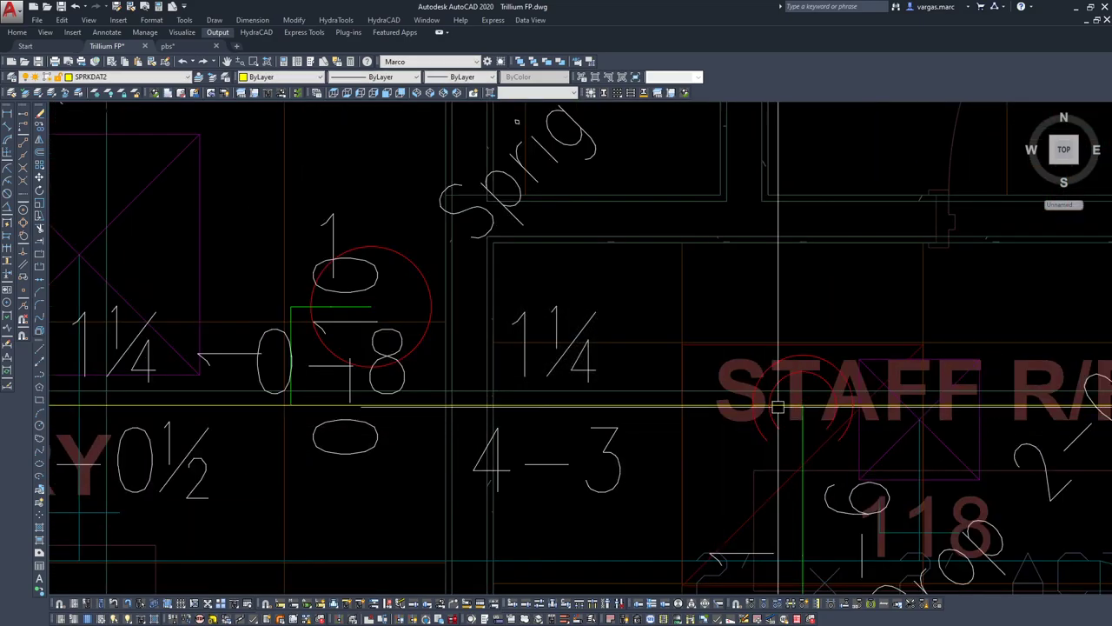
# - Insert RN risers on the branch line at the drop sprinkler connections in the BREAK ROOM and KITCHEN 115
pyautogui.scroll(-4, 765, 405)
pyautogui.moveTo(873, 393); pyautogui.dragTo(453, 420, button='middle')
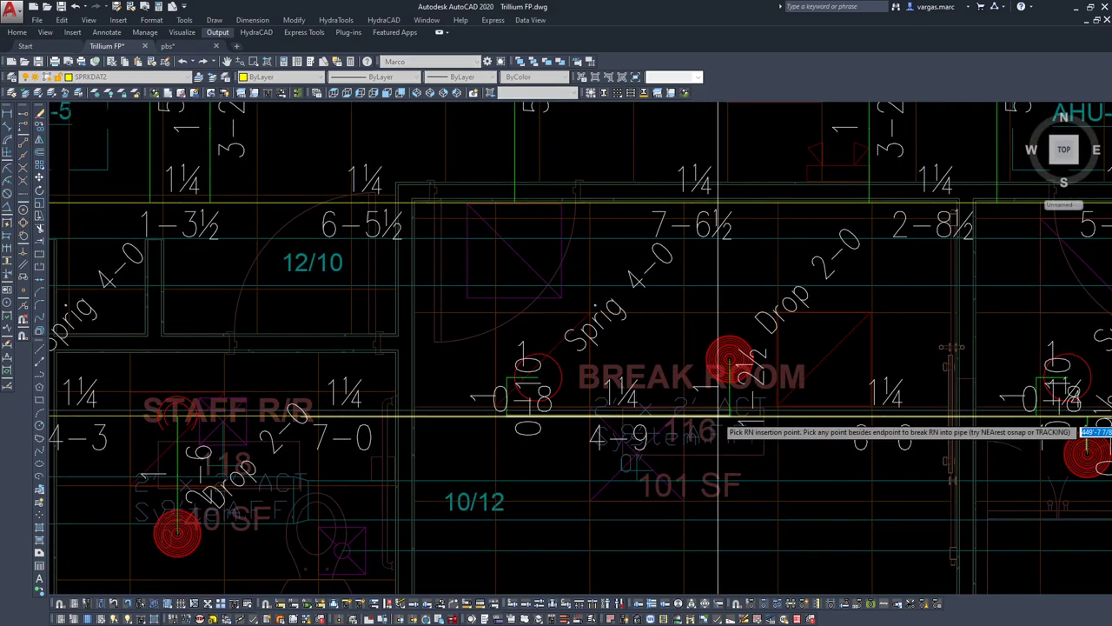
pyautogui.moveTo(1071, 431); pyautogui.dragTo(693, 442, button='middle')
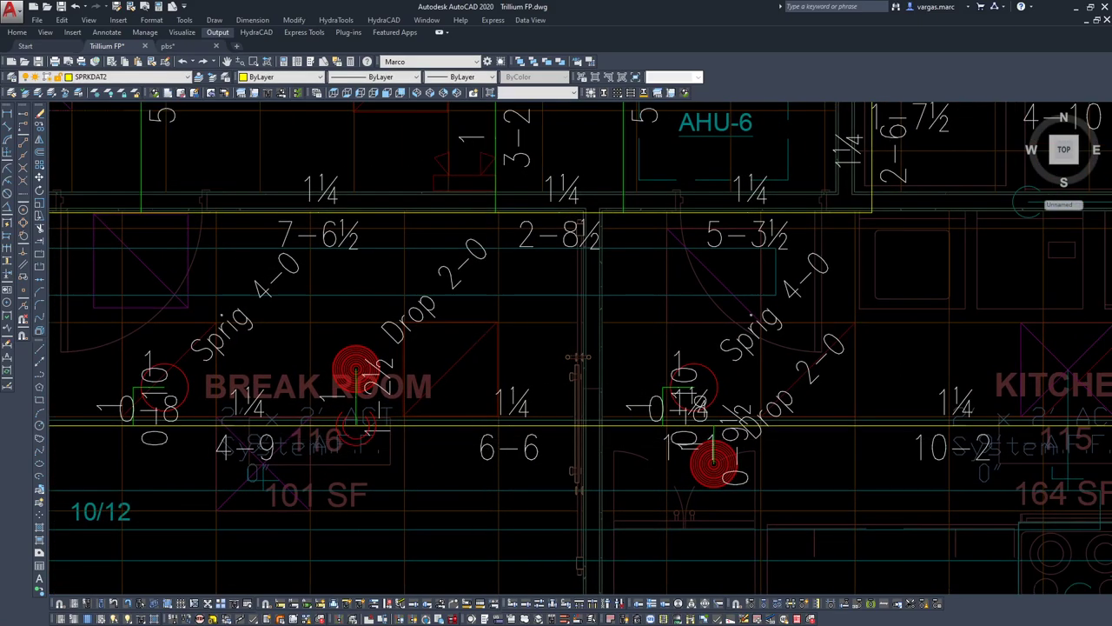
pyautogui.moveTo(914, 441); pyautogui.dragTo(352, 448, button='middle')
pyautogui.press('space')
pyautogui.press('Return')
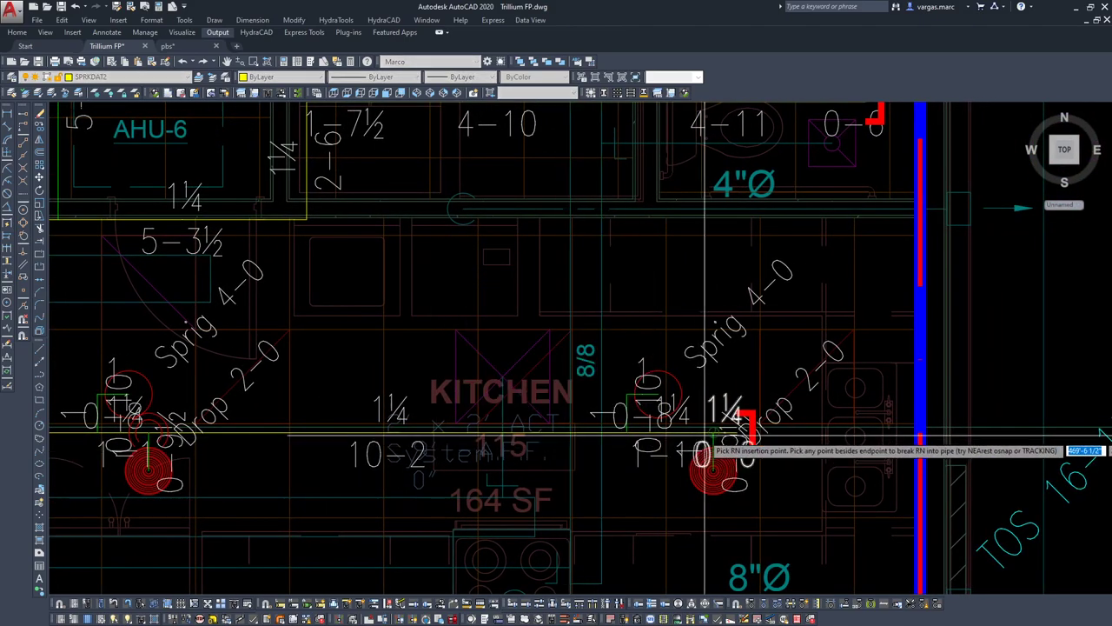
# - Insert RN risers where the drop sprinkler arms in R.R. 114 and just east of AHU-6 meet the branch line
pyautogui.scroll(-5, 704, 434)
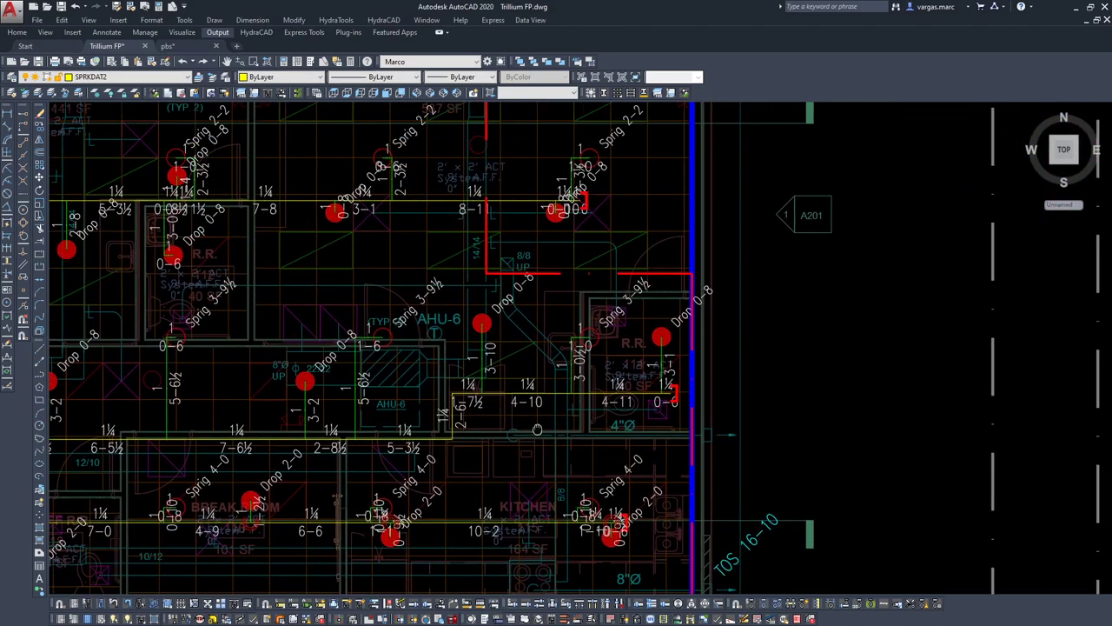
pyautogui.scroll(5, 634, 384)
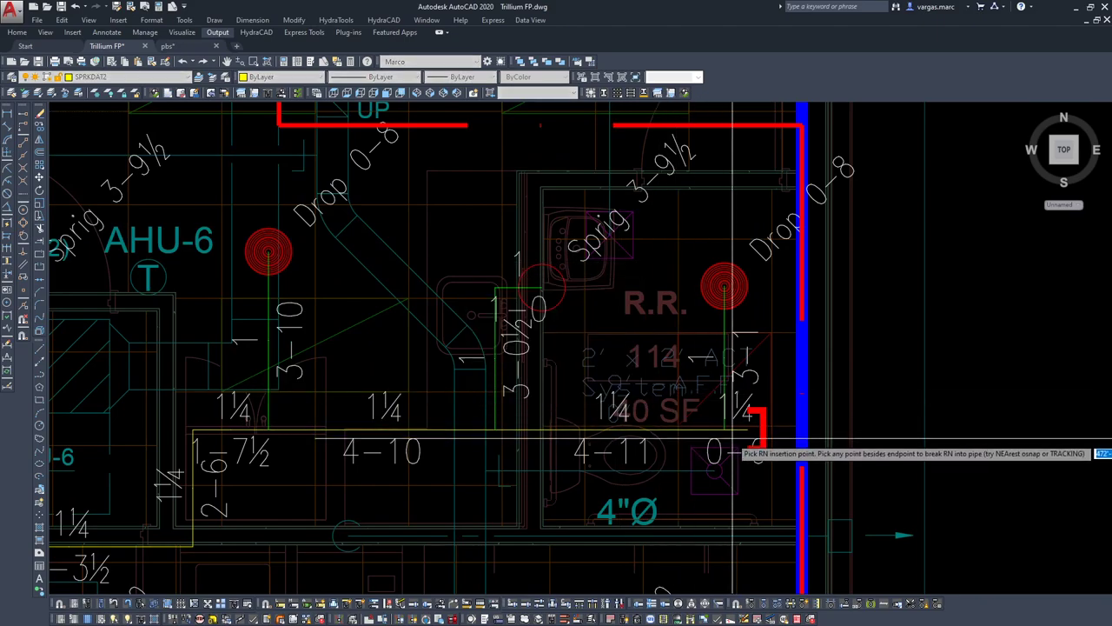
pyautogui.scroll(3, 730, 439)
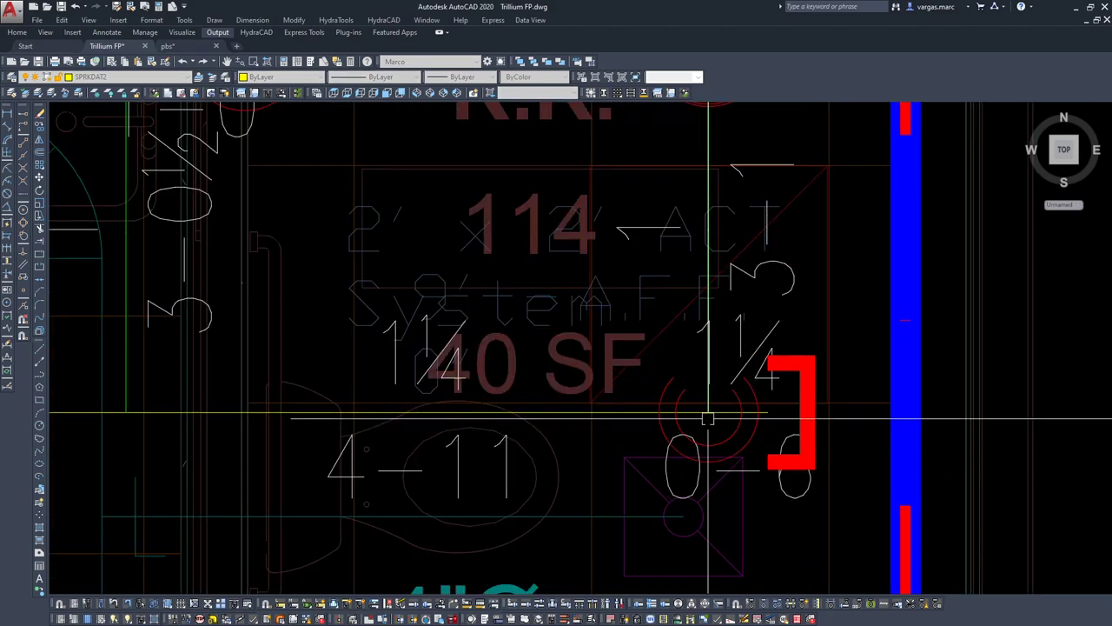
pyautogui.scroll(-5, 674, 426)
pyautogui.scroll(3, 398, 432)
pyautogui.press('space')
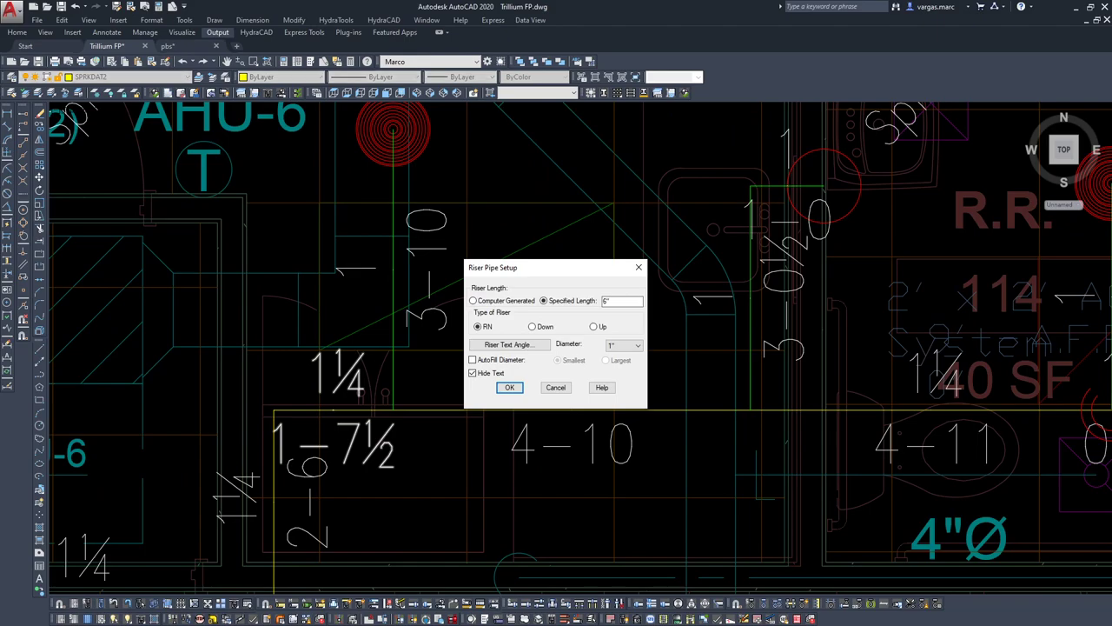
pyautogui.press('Return')
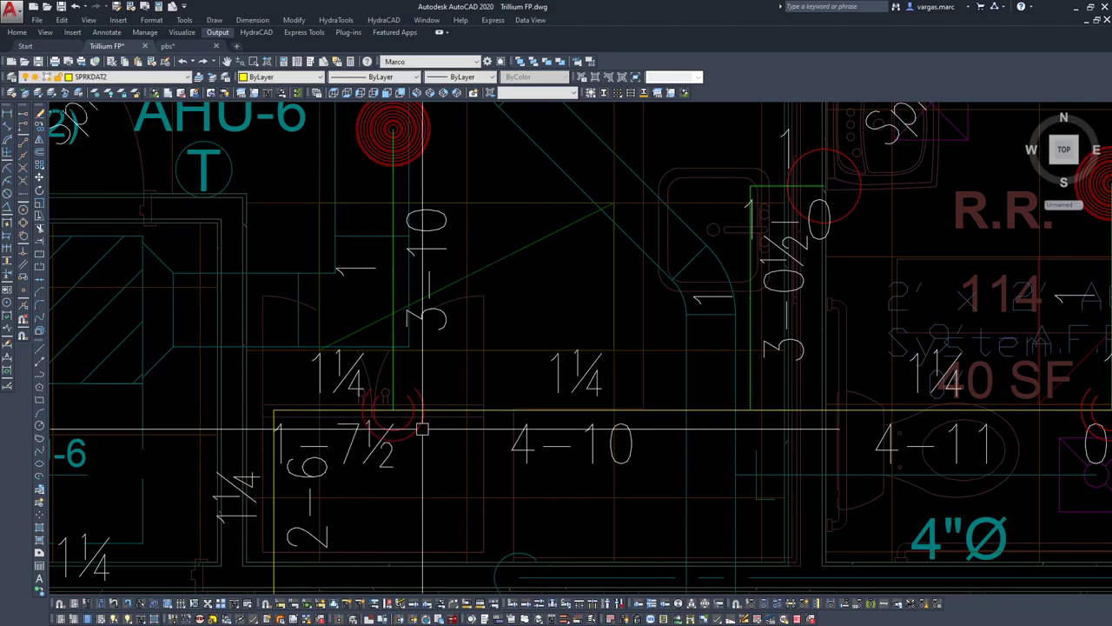
# - Insert an RN riser on the branch line at the drop sprinkler north of the BREAK ROOM, west of AHU-6
pyautogui.scroll(-5, 417, 348)
pyautogui.scroll(3, 301, 432)
pyautogui.scroll(5, 301, 432)
pyautogui.press('space')
pyautogui.press('Return')
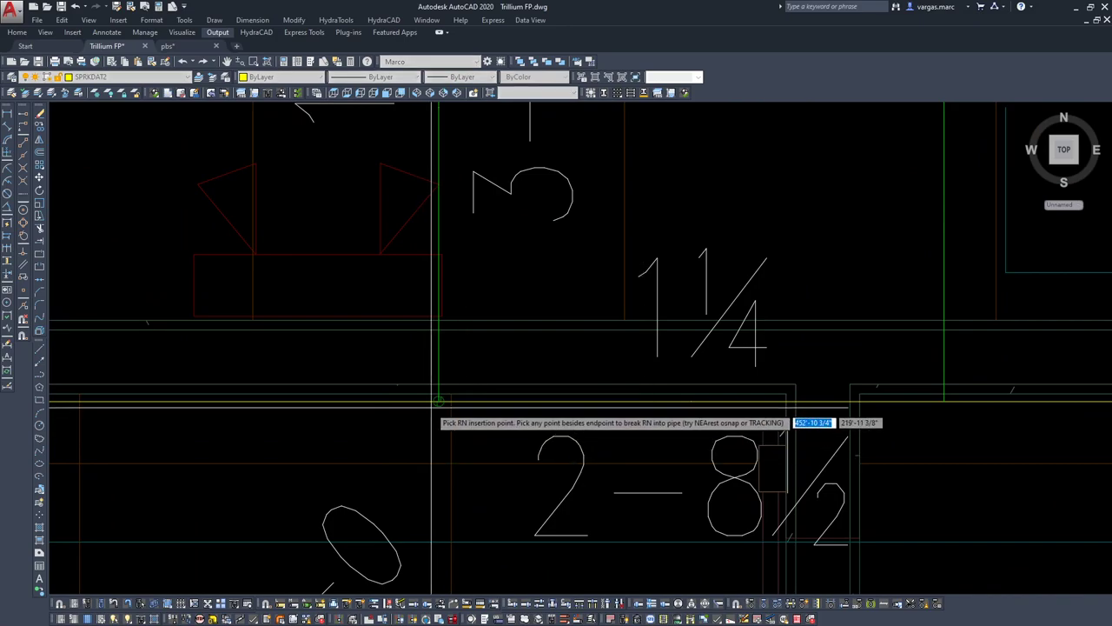
# - Insert an RN riser where the arm of the drop sprinkler just east of AHU-5 meets the branch line
pyautogui.scroll(-4, 422, 417)
pyautogui.moveTo(264, 424)
pyautogui.mouseDown(button='middle')
pyautogui.moveTo(511, 371)
pyautogui.moveTo(552, 401)
pyautogui.mouseUp(button='middle')
pyautogui.scroll(-3, 556, 407)
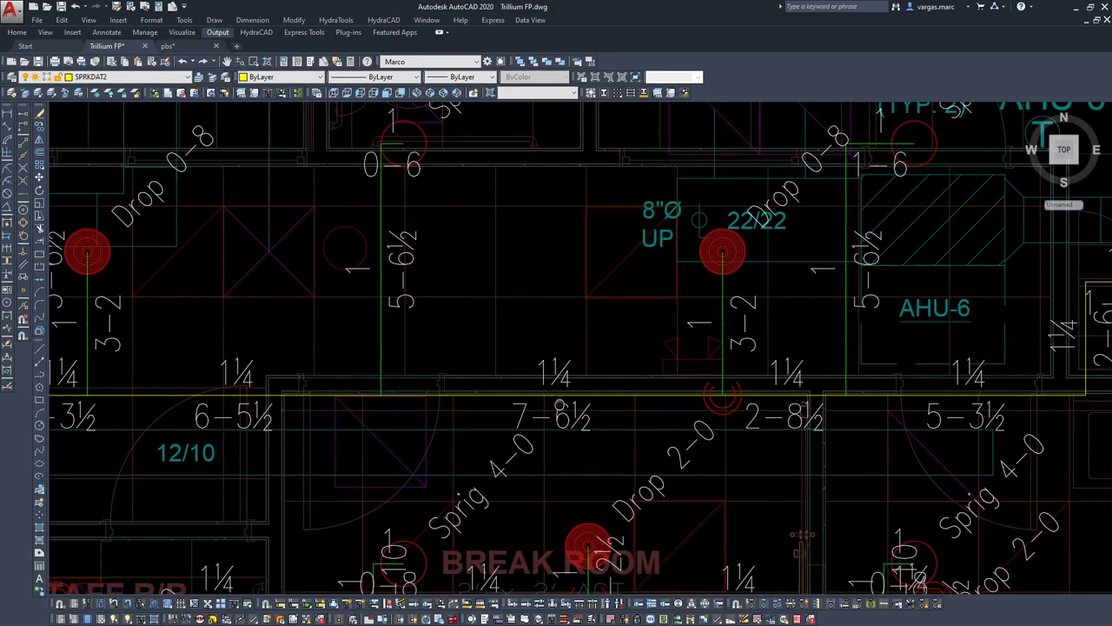
pyautogui.scroll(4, 191, 391)
pyautogui.press('space')
pyautogui.press('Return')
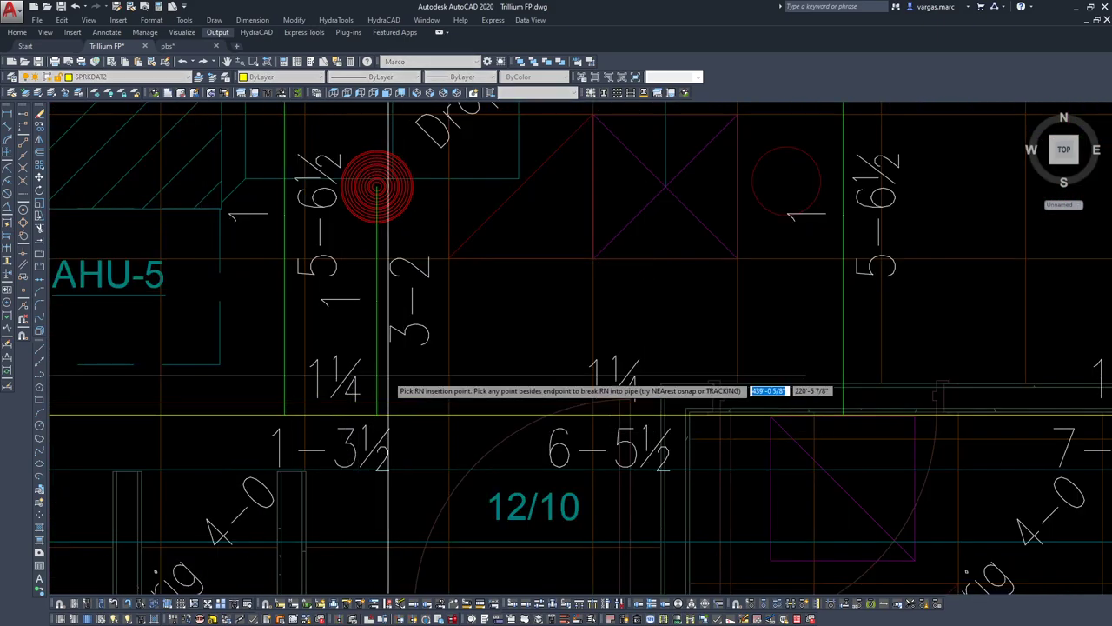
# - Insert an RN riser at the corner of the drop sprinkler's arm-over beside AHU-4 in CORRIDOR 117
pyautogui.scroll(-5, 420, 339)
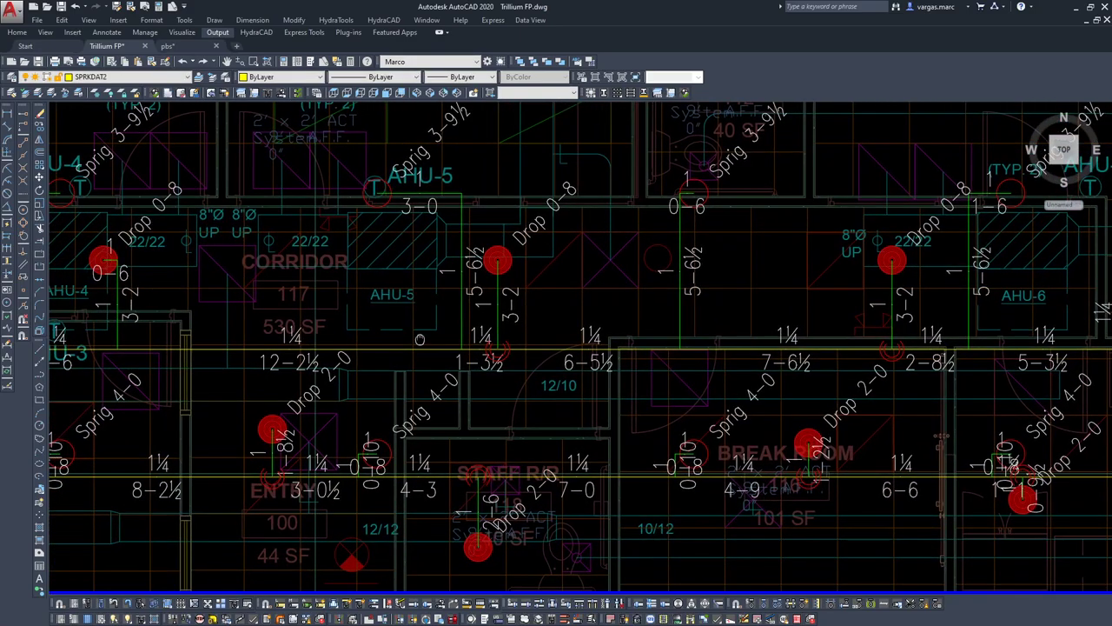
pyautogui.moveTo(419, 339); pyautogui.dragTo(534, 376, button='middle')
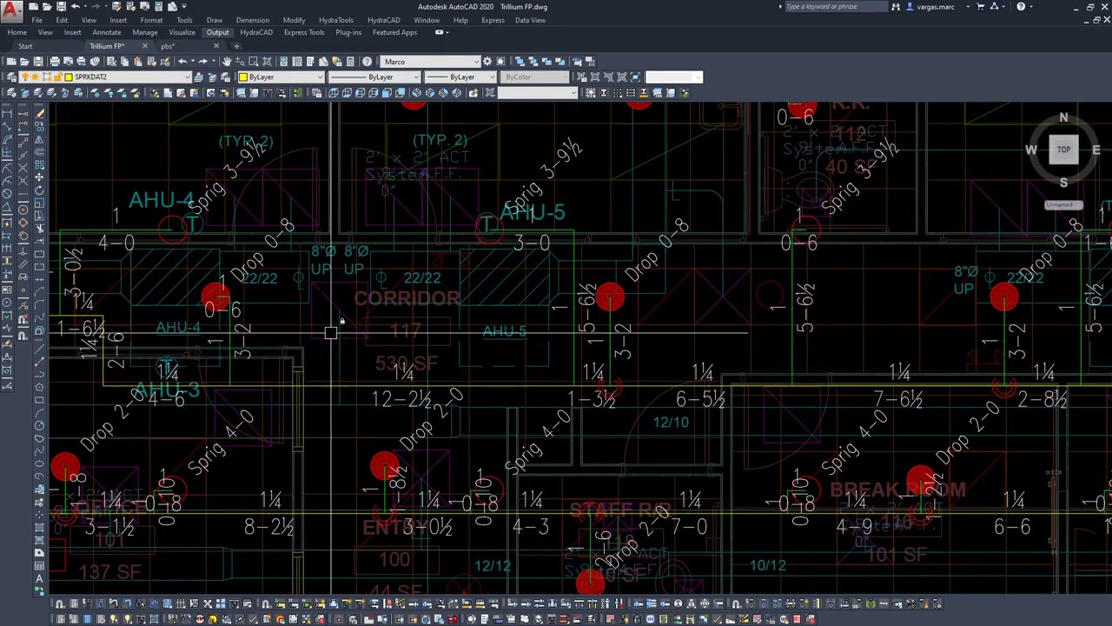
pyautogui.scroll(3, 207, 289)
pyautogui.press('space')
pyautogui.press('Return')
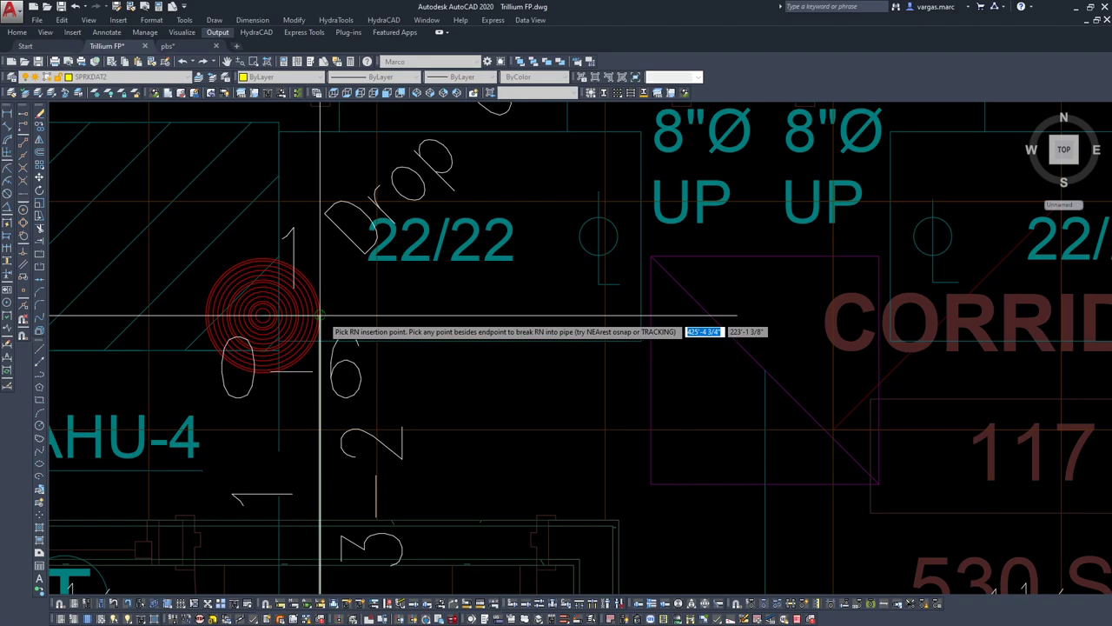
pyautogui.click(321, 316)
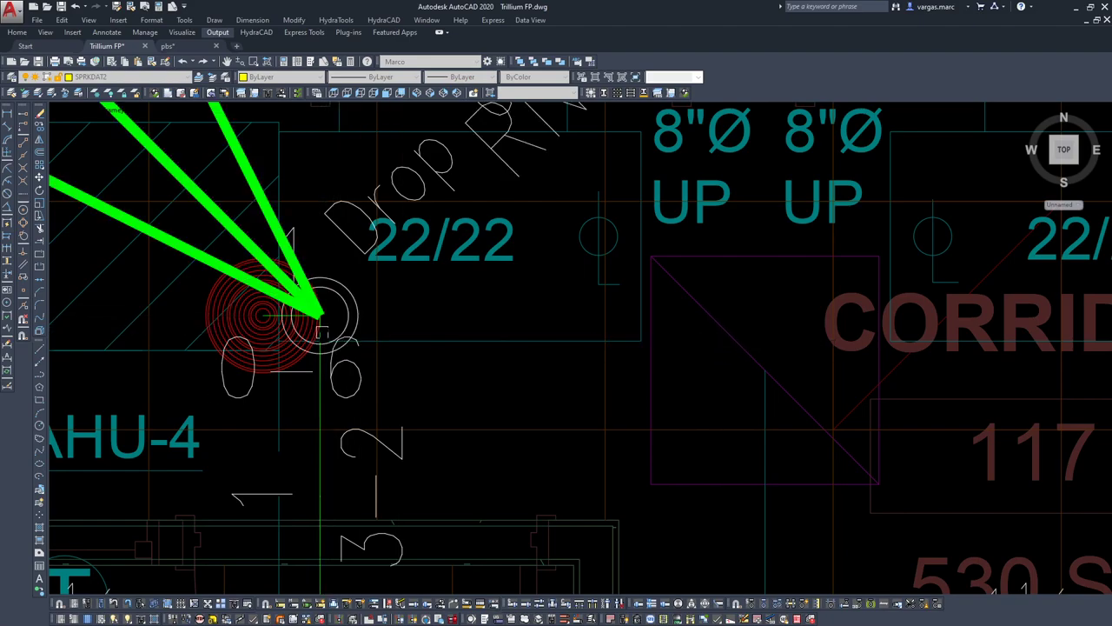
pyautogui.click(321, 407)
pyautogui.scroll(-2, 318, 402)
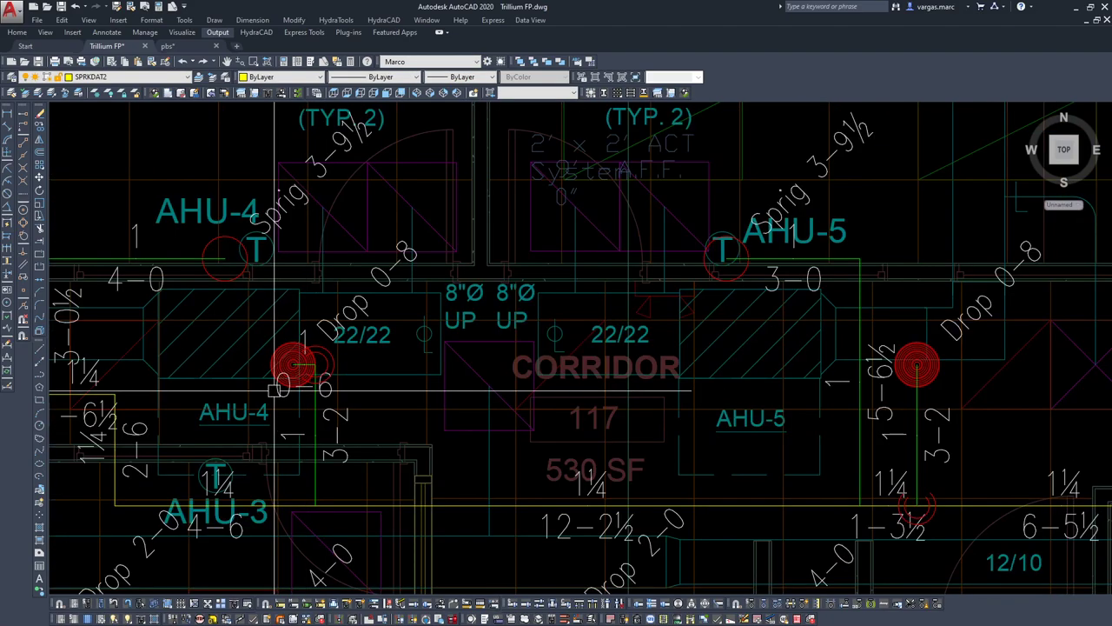
# - Insert a 6-inch RN riser on the branch line at the drop sprinkler west of AHU-4, near the vertical red line
pyautogui.moveTo(274, 389); pyautogui.dragTo(456, 354, button='middle')
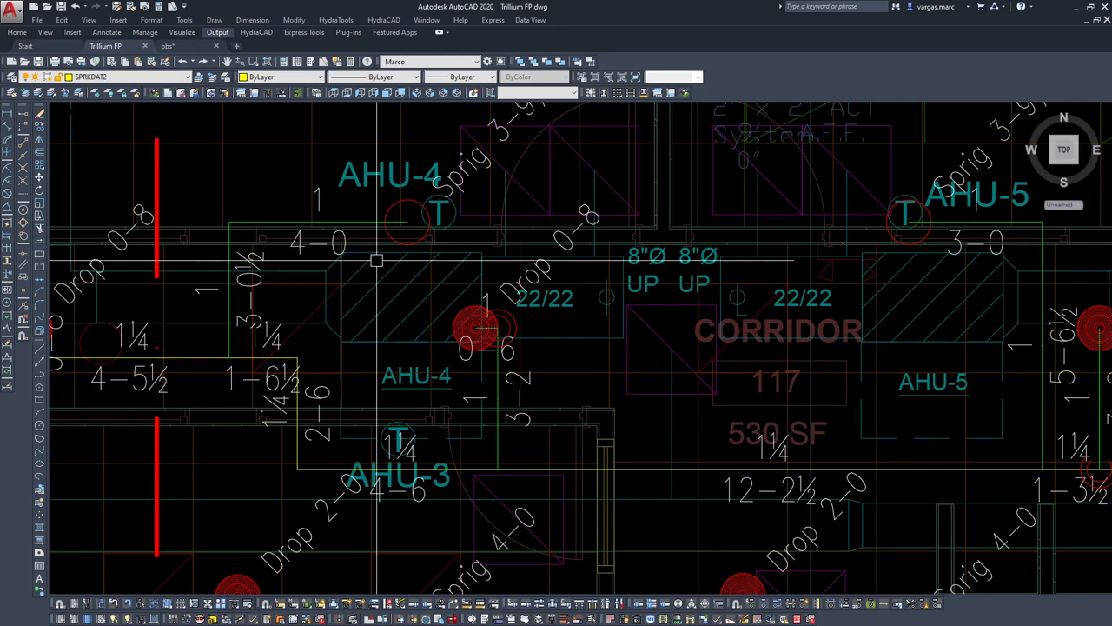
pyautogui.click(475, 328)
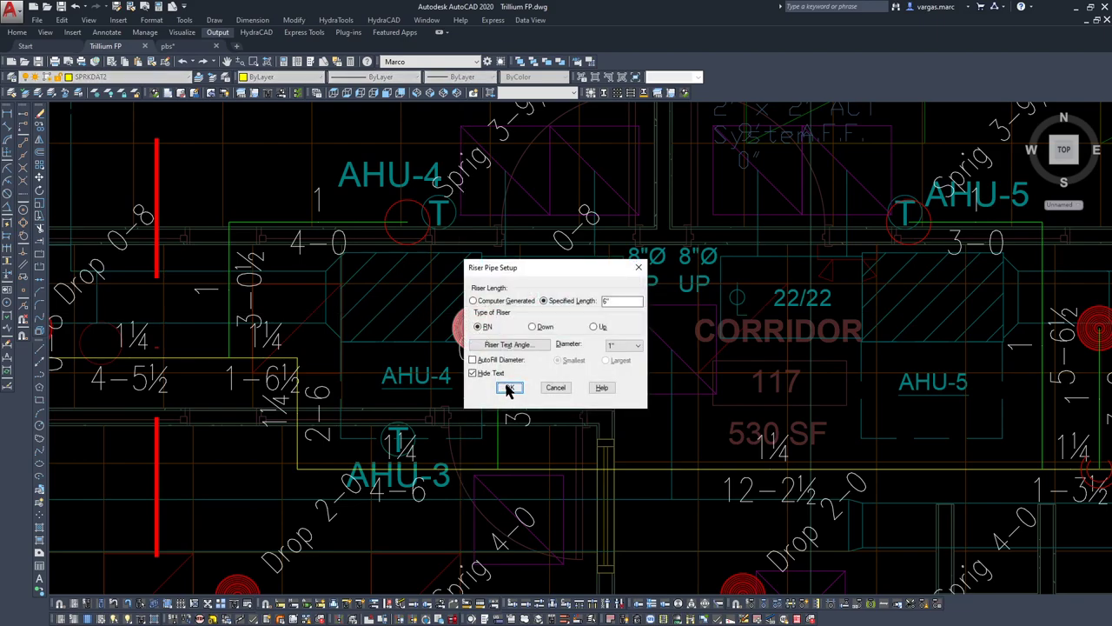
pyautogui.click(508, 389)
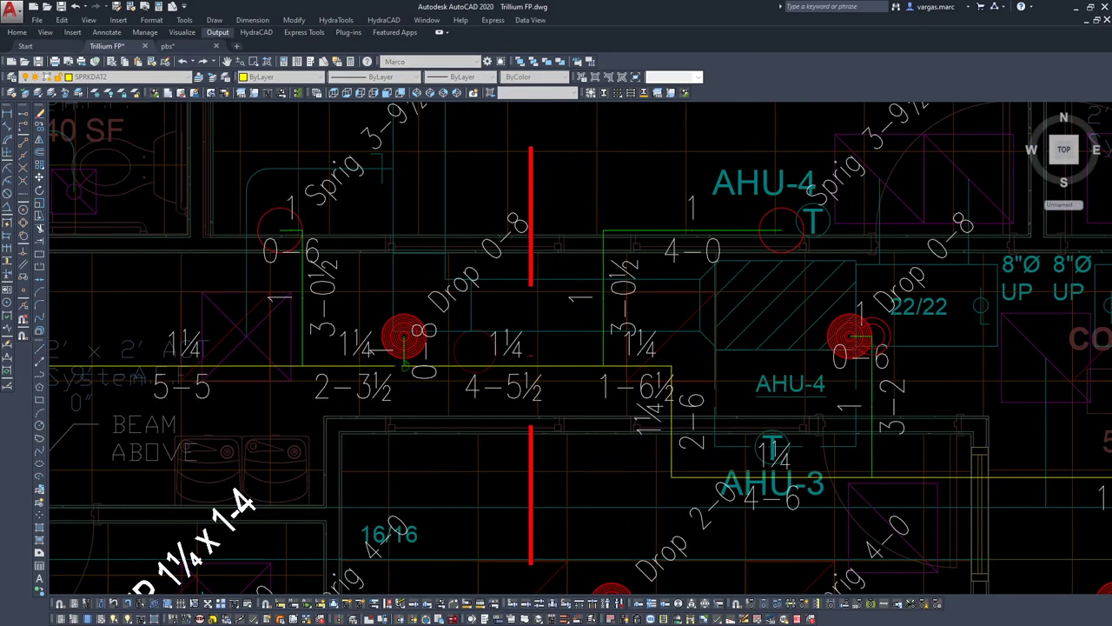
pyautogui.click(403, 365)
# - Insert a 6-inch RN riser on the branch line at the drop sprinkler below AHU-2, above the 8/A303 marker
pyautogui.moveTo(233, 294); pyautogui.dragTo(535, 246, button='middle')
pyautogui.scroll(-1, 565, 246)
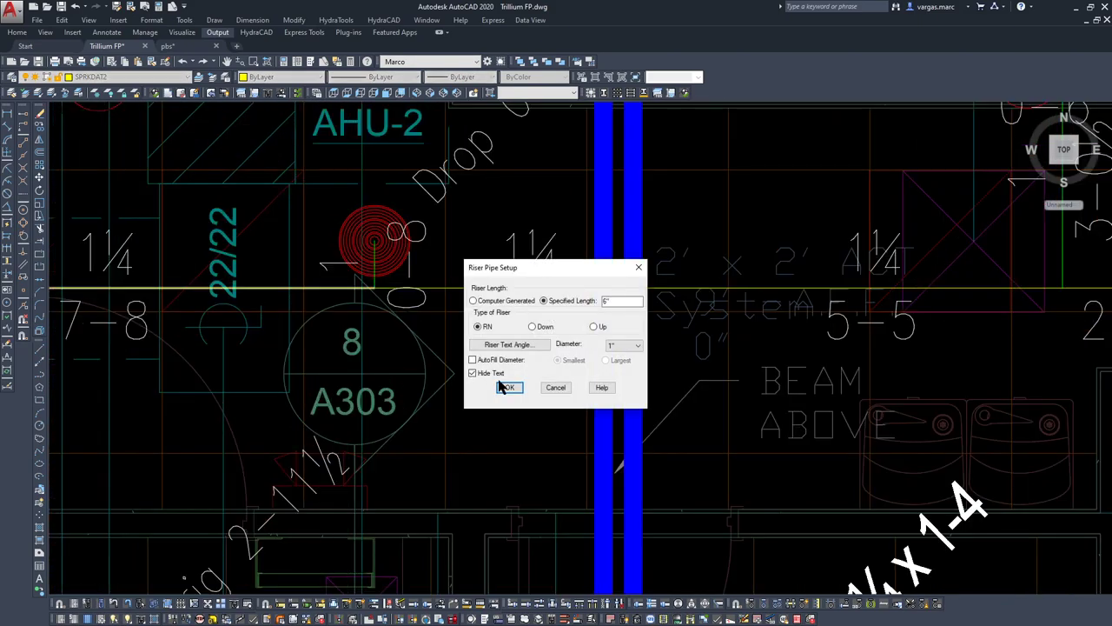
pyautogui.click(501, 387)
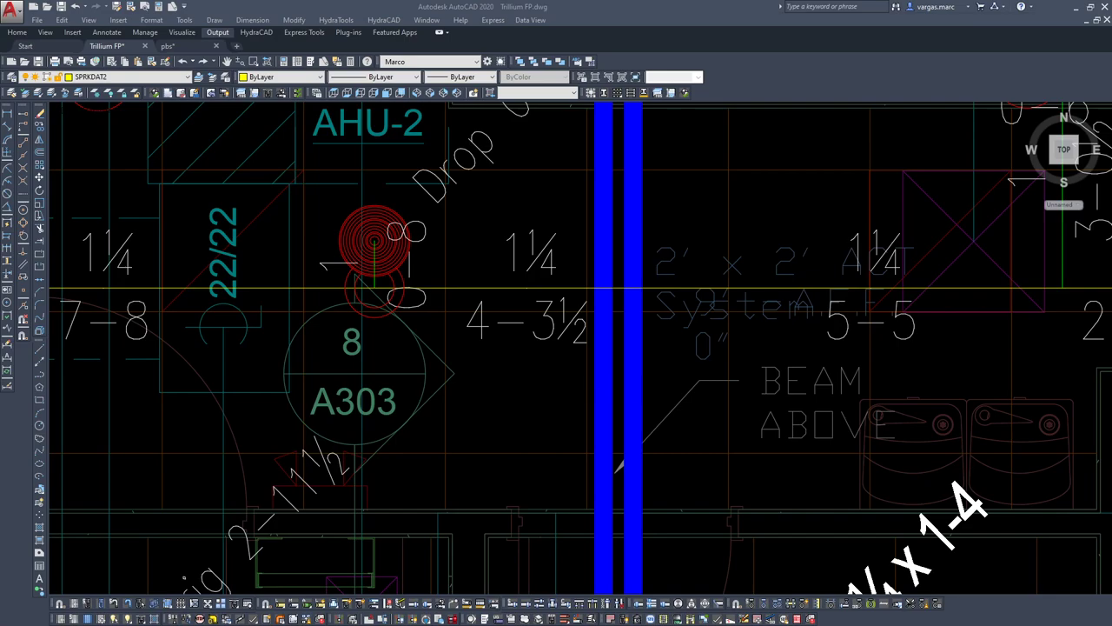
# - Insert an RN riser on the branch line at the drop sprinkler just northeast of R.R. 110
pyautogui.scroll(-2, 370, 389)
pyautogui.moveTo(269, 326); pyautogui.dragTo(422, 389, button='middle')
pyautogui.moveTo(368, 325); pyautogui.dragTo(433, 305, button='middle')
pyautogui.scroll(-5, 432, 306)
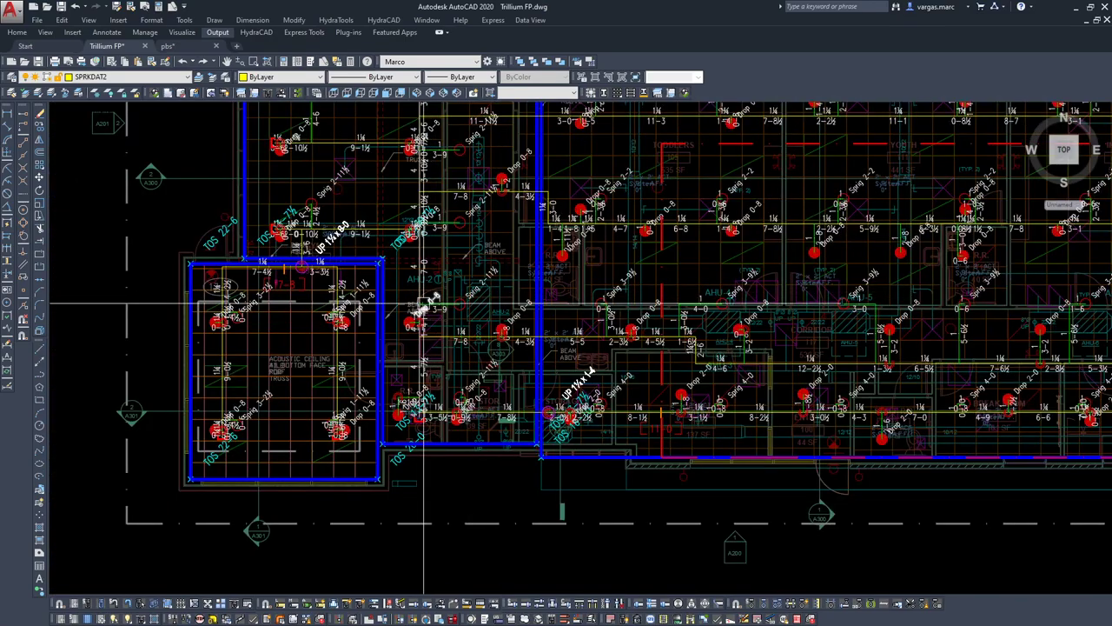
pyautogui.scroll(5, 577, 190)
pyautogui.scroll(2, 577, 198)
pyautogui.write('rp')
pyautogui.press('Return')
pyautogui.click(511, 387)
pyautogui.click(590, 269)
# - Insert an RN riser where the R.R. 110 drop sprinkler's arm meets the branch line
pyautogui.scroll(7, 515, 273)
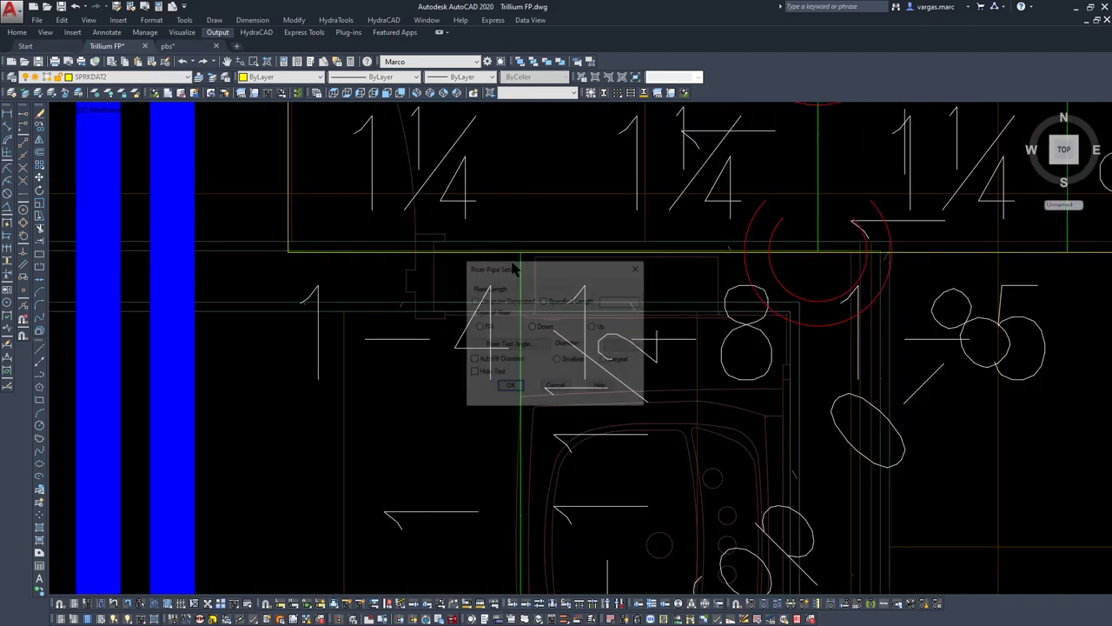
pyautogui.click(511, 387)
pyautogui.click(520, 290)
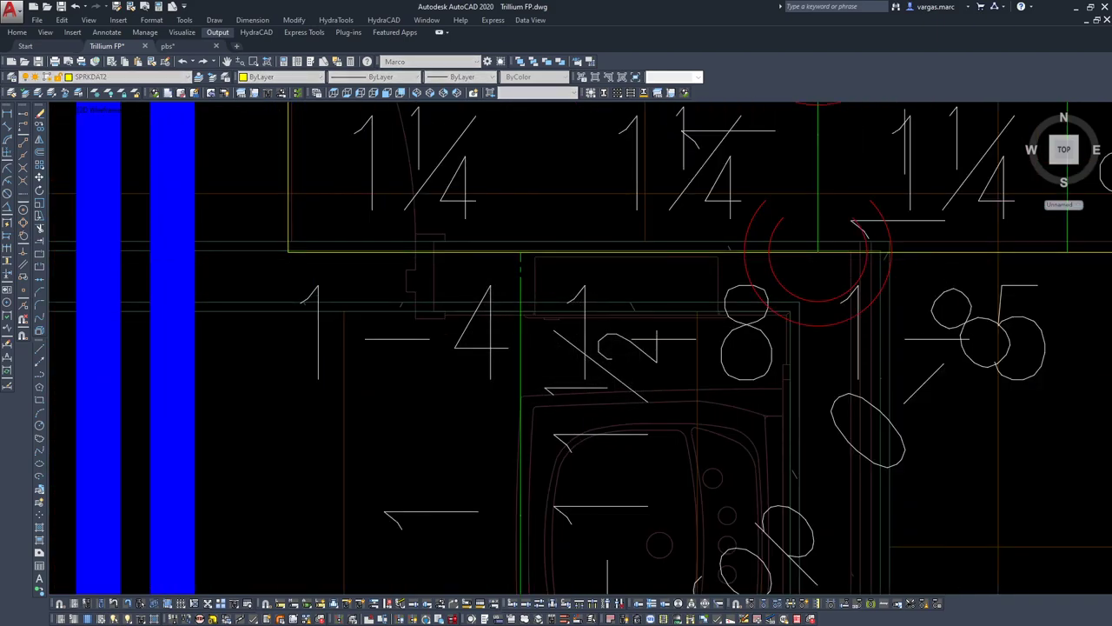
# - Insert RN risers on the branch line at the drop sprinklers in TODDLERS 109 and the west drop sprinkler in YOUTH 111
pyautogui.scroll(-4, 548, 281)
pyautogui.moveTo(746, 293); pyautogui.dragTo(543, 348, button='middle')
pyautogui.scroll(2, 539, 348)
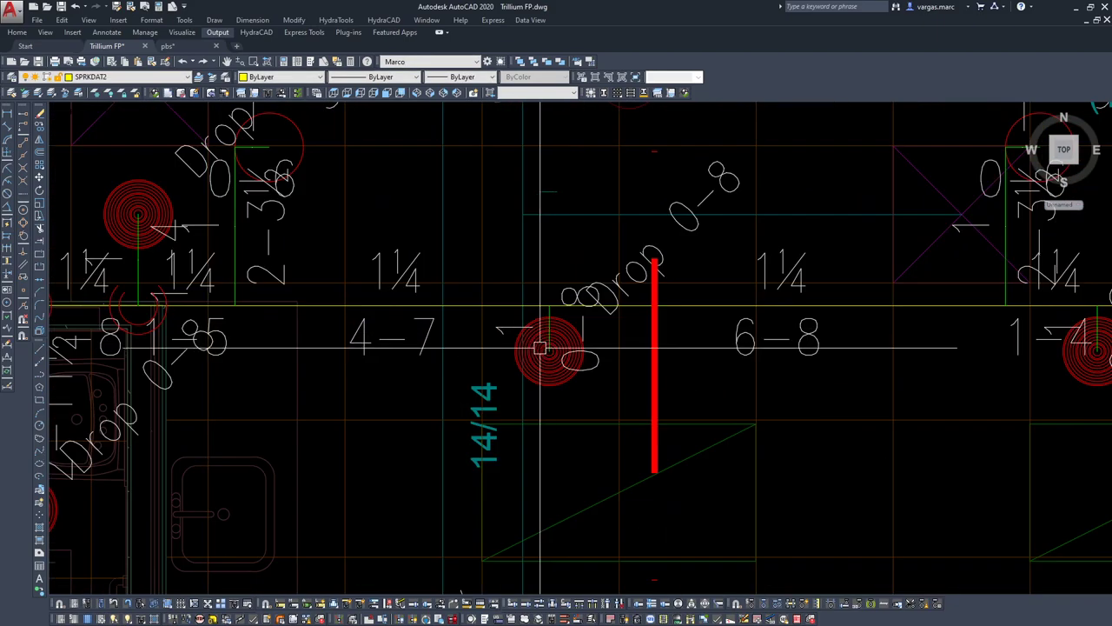
pyautogui.press('space')
pyautogui.click(512, 388)
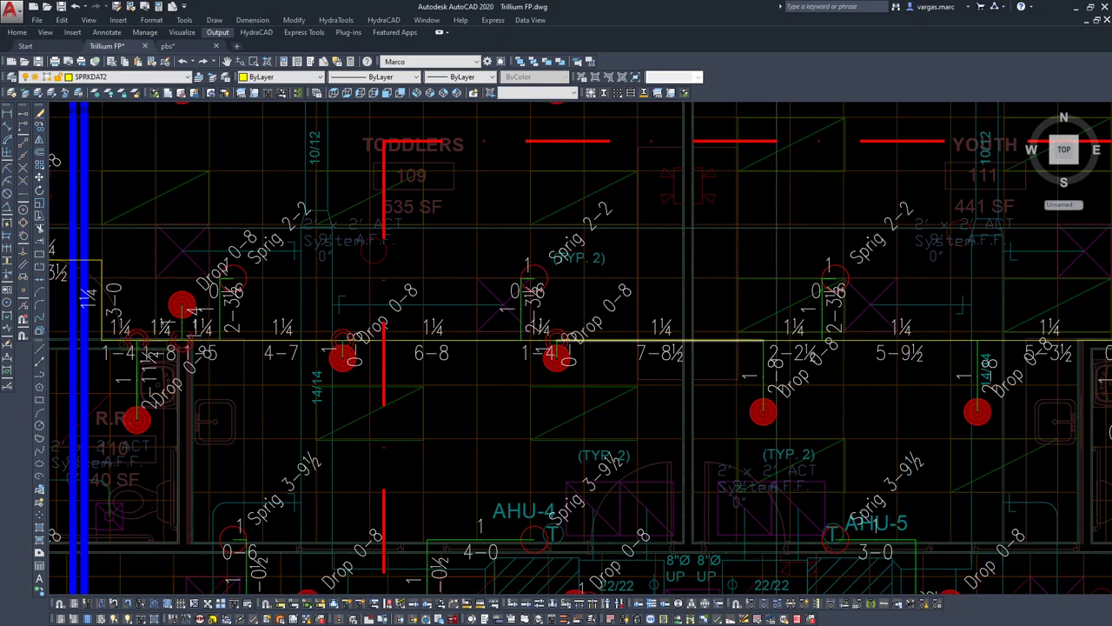
pyautogui.click(756, 342)
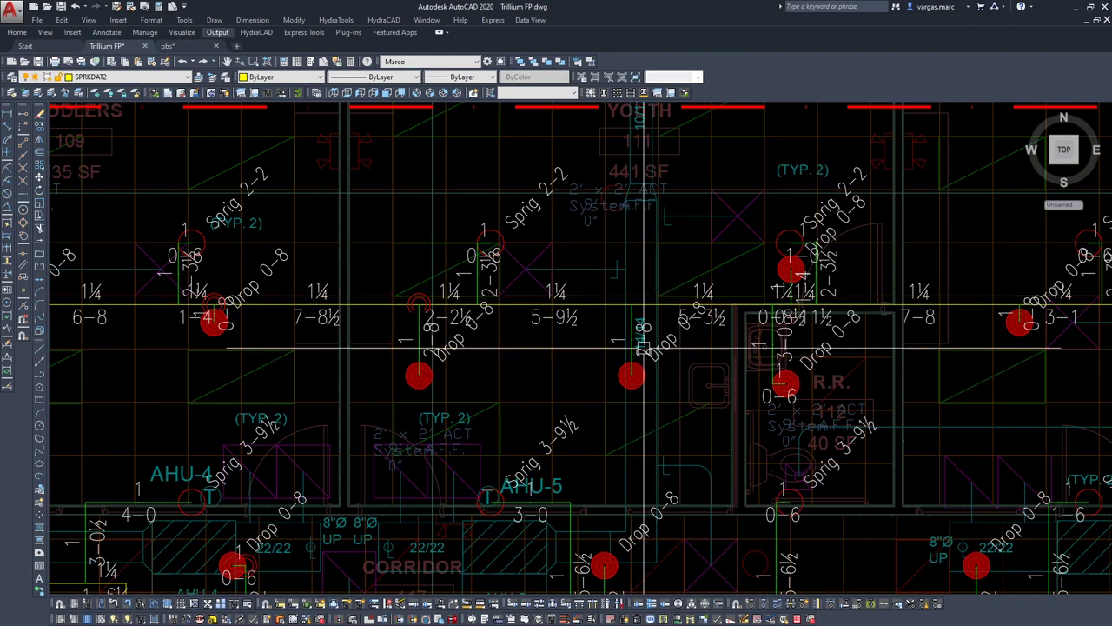
# - Move the arm pipe of the east drop sprinkler in YOUTH 111 6 inches west, off the sprinkler's centre
pyautogui.scroll(4, 639, 356)
pyautogui.scroll(-2, 653, 298)
pyautogui.click(626, 323)
pyautogui.write('m')
pyautogui.press('space')
pyautogui.click(541, 356)
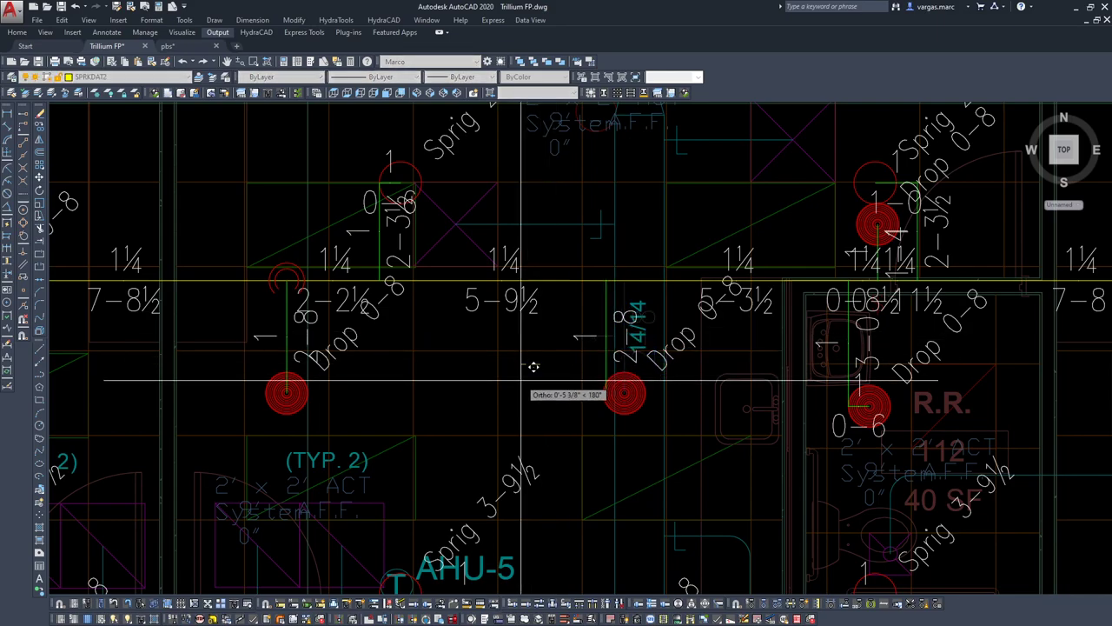
pyautogui.write('6')
pyautogui.press('space')
# - Remove the 5-9½ and 5-3½ branch-line pipe sizes on both sides of the moved arm in YOUTH 111
pyautogui.click(520, 305)
pyautogui.press('Delete')
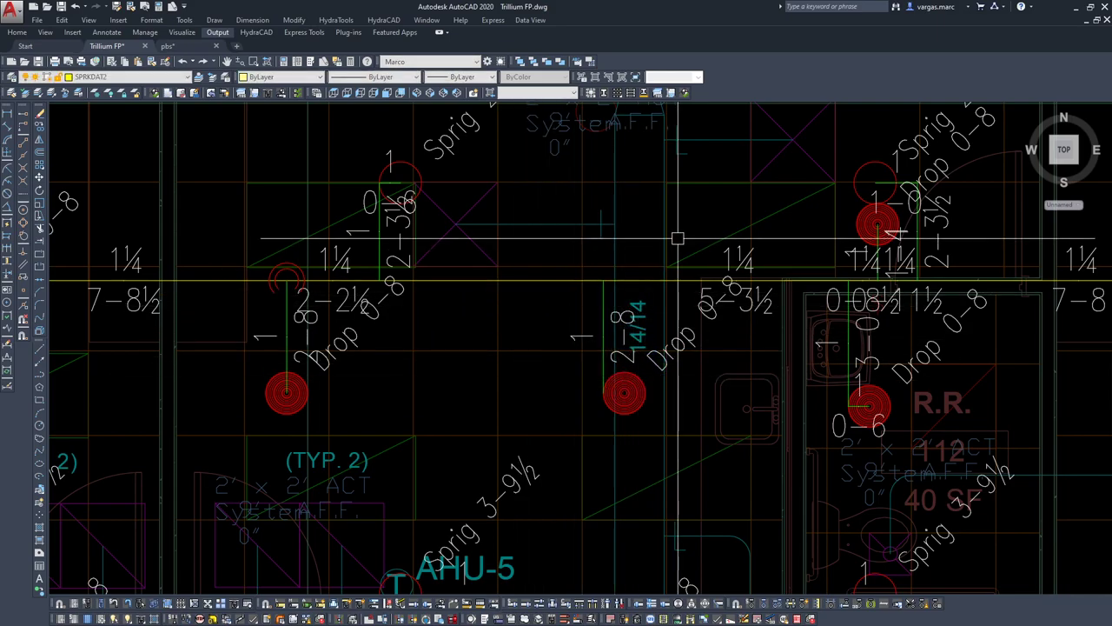
pyautogui.click(647, 279)
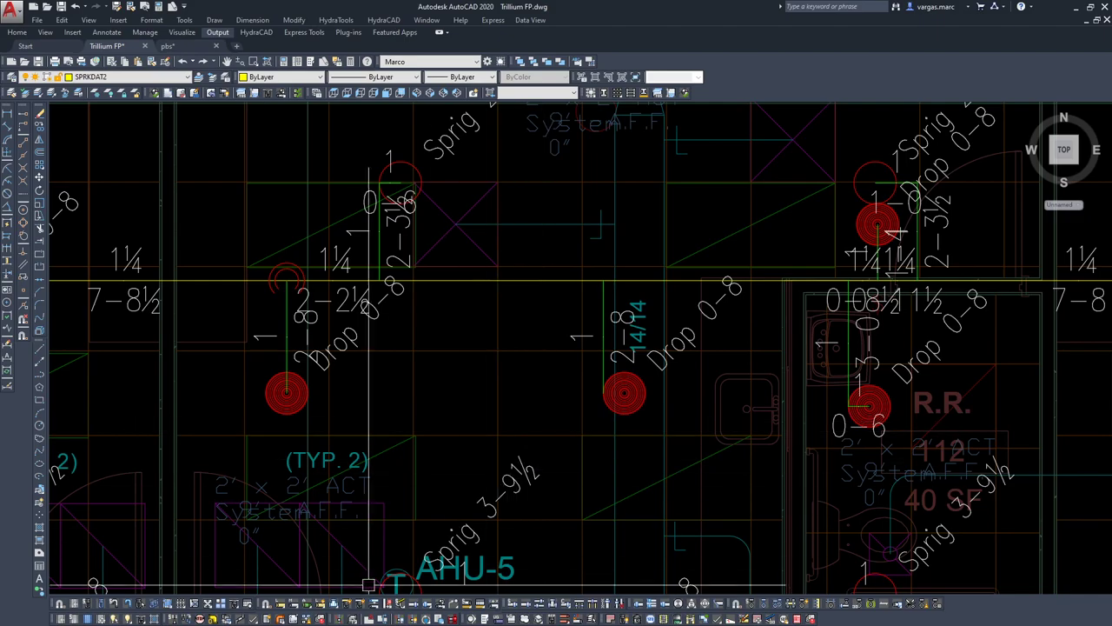
# - Draw a short horizontal arm pipe from the moved arm's south end to the centre of the drop sprinkler
pyautogui.click(313, 607)
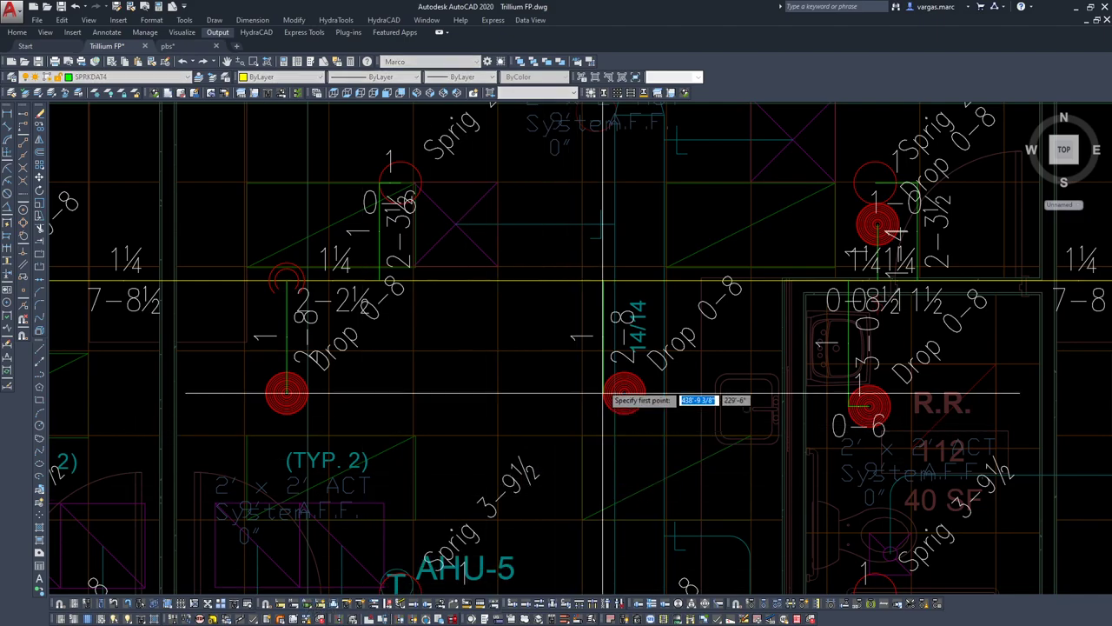
pyautogui.press('Escape')
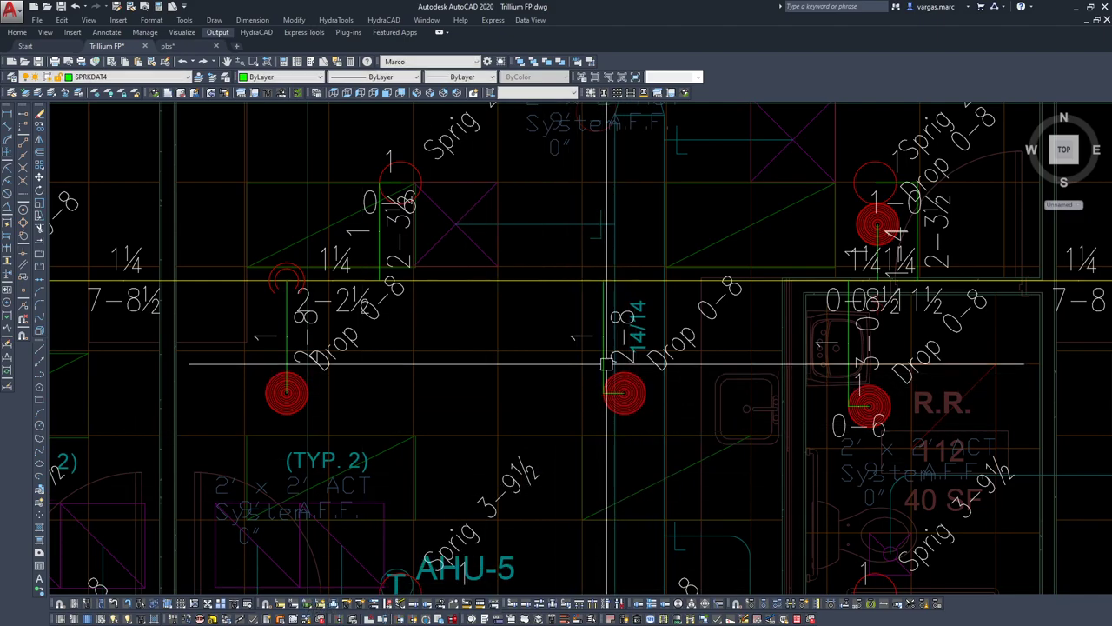
pyautogui.click(638, 279)
pyautogui.press('Escape')
# - Size the branch-line pipes on both sides of the moved arm in YOUTH 111 as 1 1/4"
pyautogui.click(469, 604)
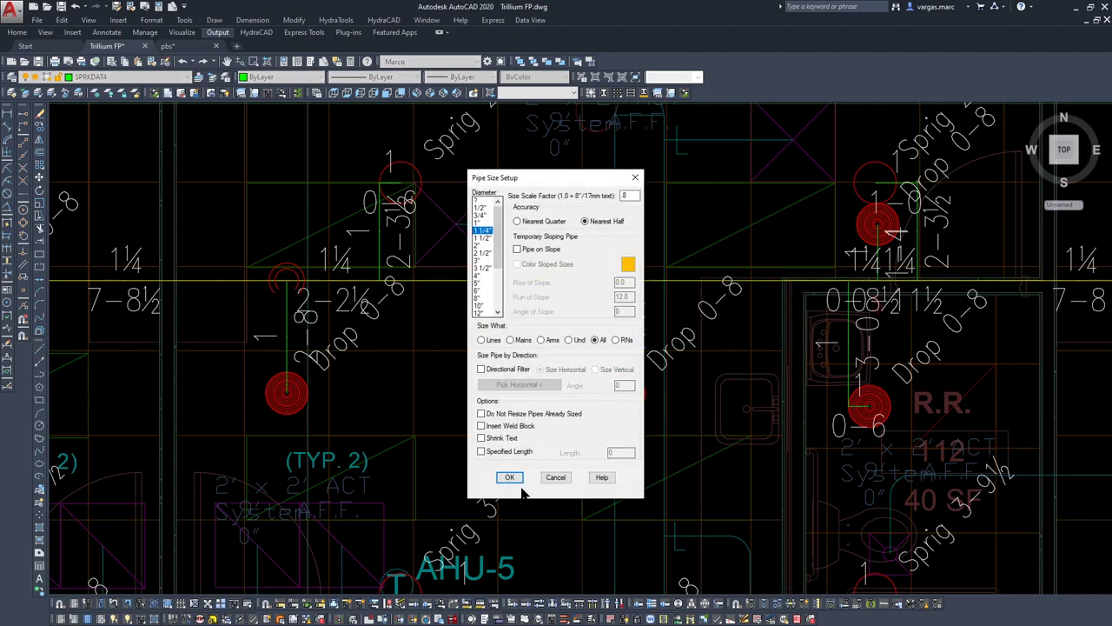
pyautogui.click(511, 478)
pyautogui.click(633, 281)
pyautogui.click(574, 281)
pyautogui.press('Return')
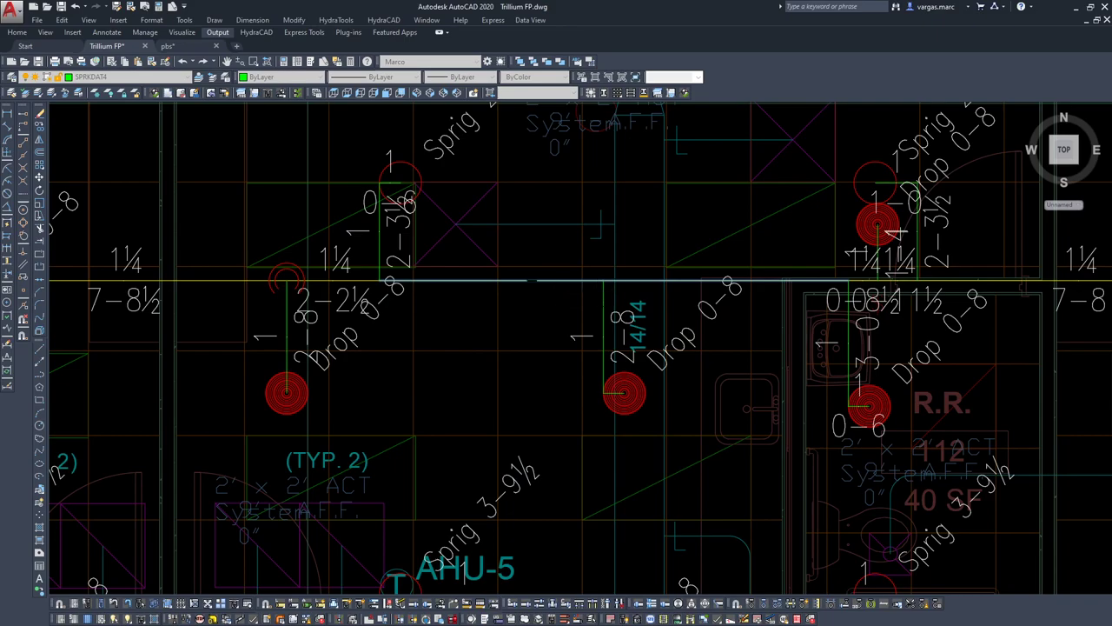
# - Size the new short arm pipe in YOUTH 111 and insert a 6-inch RN riser where it meets the moved arm
pyautogui.press('Return')
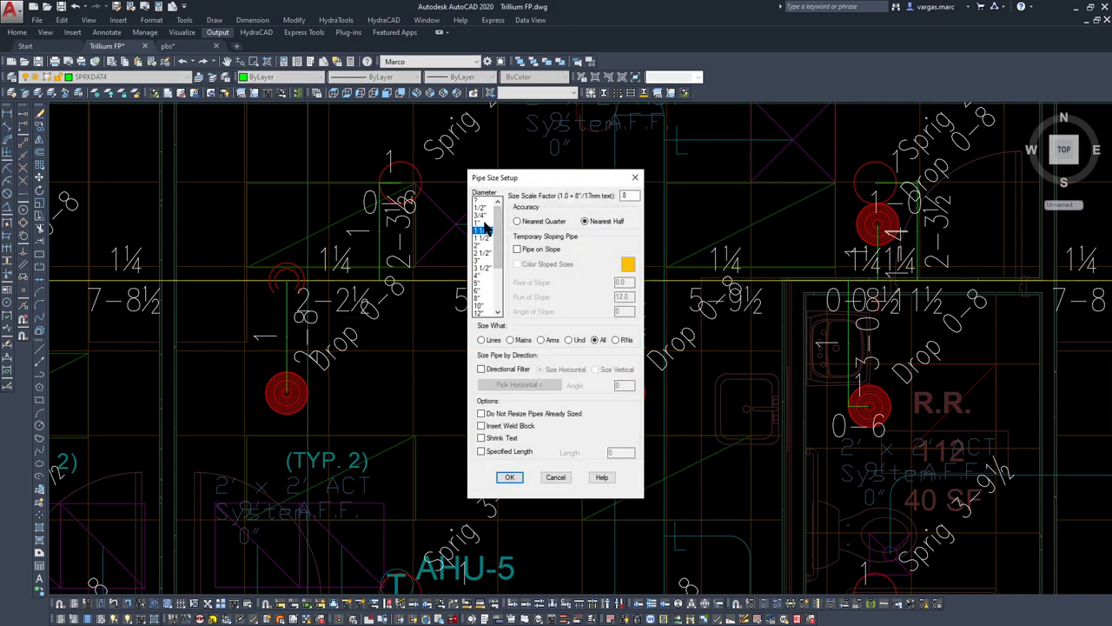
pyautogui.click(512, 478)
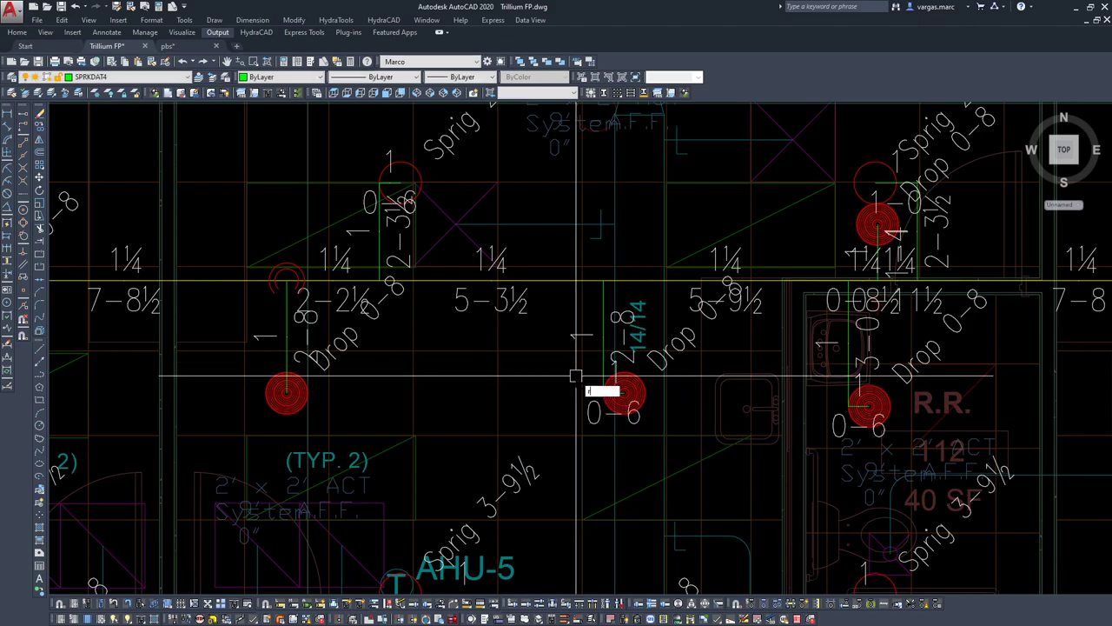
pyautogui.press('Return')
pyautogui.click(510, 386)
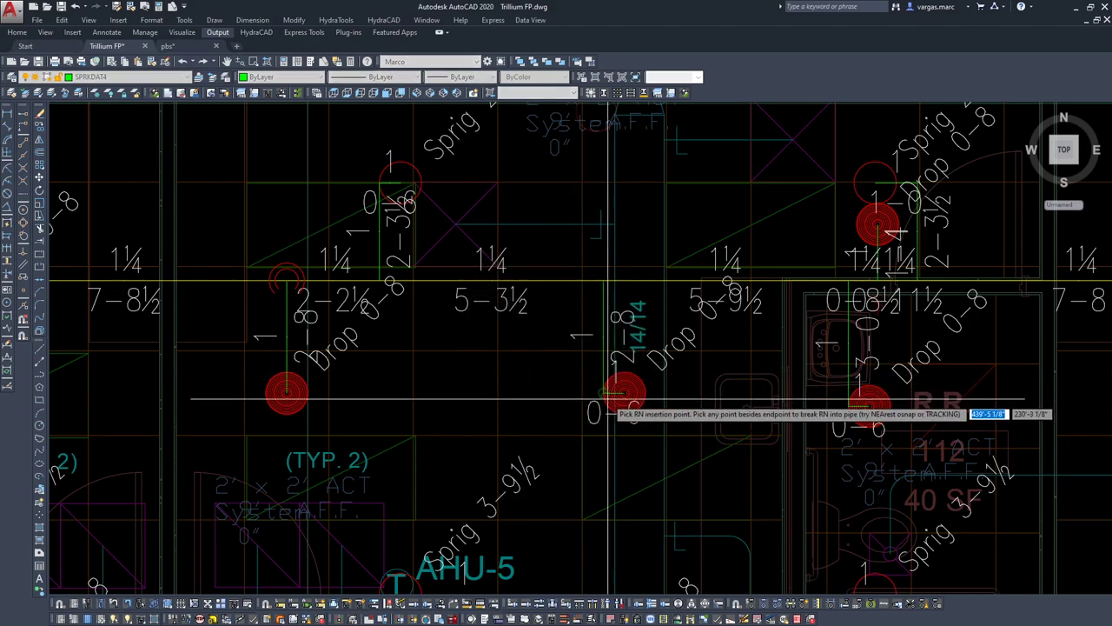
pyautogui.click(602, 368)
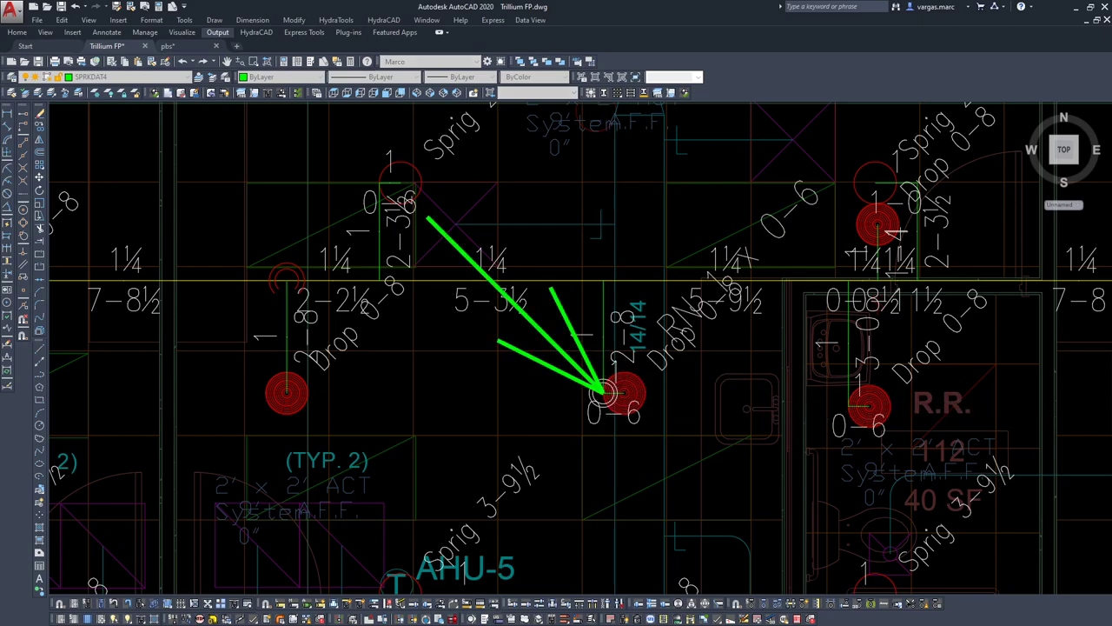
# - Insert a 6-inch RN riser at the corner of the arm pipe feeding the R.R. 112 drop sprinkler
pyautogui.moveTo(852, 365); pyautogui.dragTo(650, 385, button='middle')
pyautogui.press('Return')
pyautogui.press('Return')
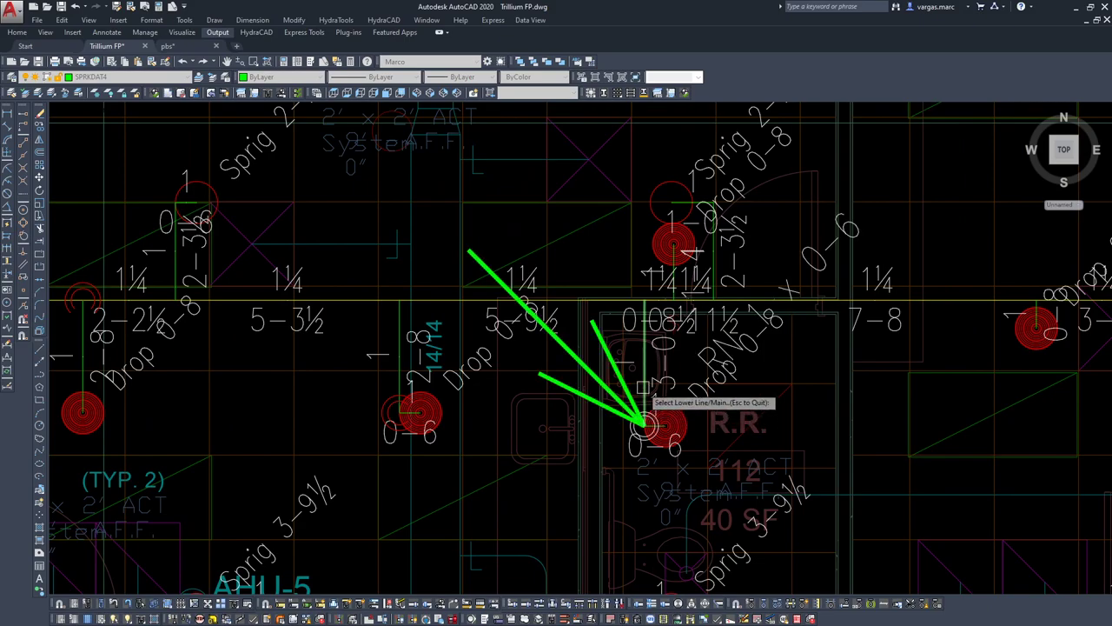
pyautogui.click(643, 423)
# - Insert RN risers at the two drop sprinkler connections on the southern branch line in INFANT 113
pyautogui.scroll(-4, 644, 423)
pyautogui.scroll(4, 670, 361)
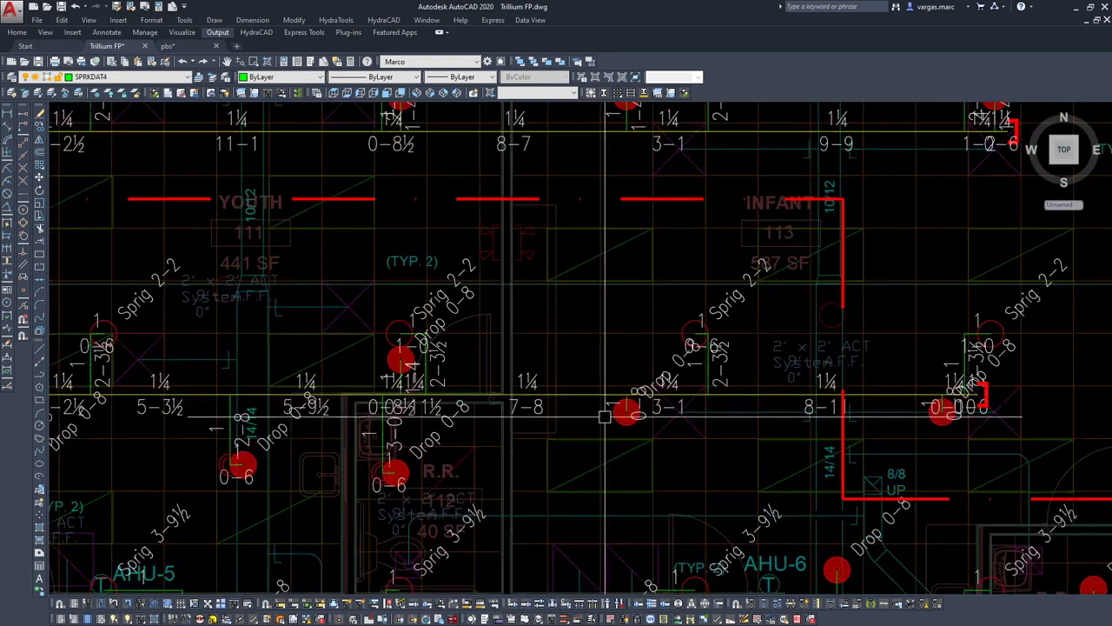
pyautogui.press('Return')
pyautogui.press('Return')
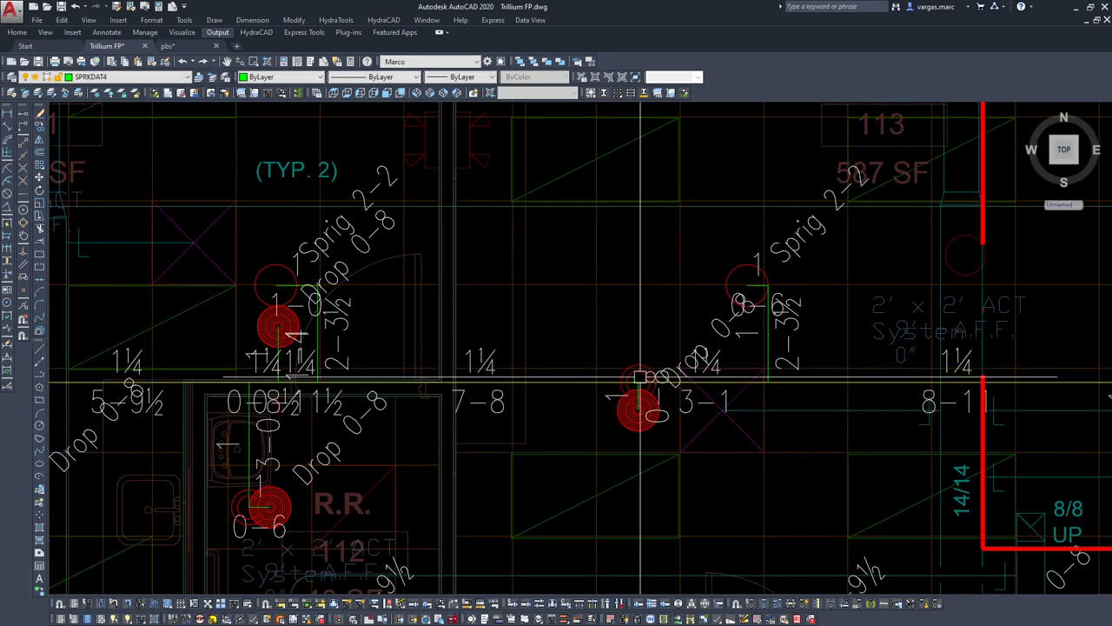
pyautogui.moveTo(943, 379); pyautogui.dragTo(571, 417, button='middle')
pyautogui.scroll(-1, 571, 417)
pyautogui.press('Return')
pyautogui.press('Return')
pyautogui.scroll(5, 686, 429)
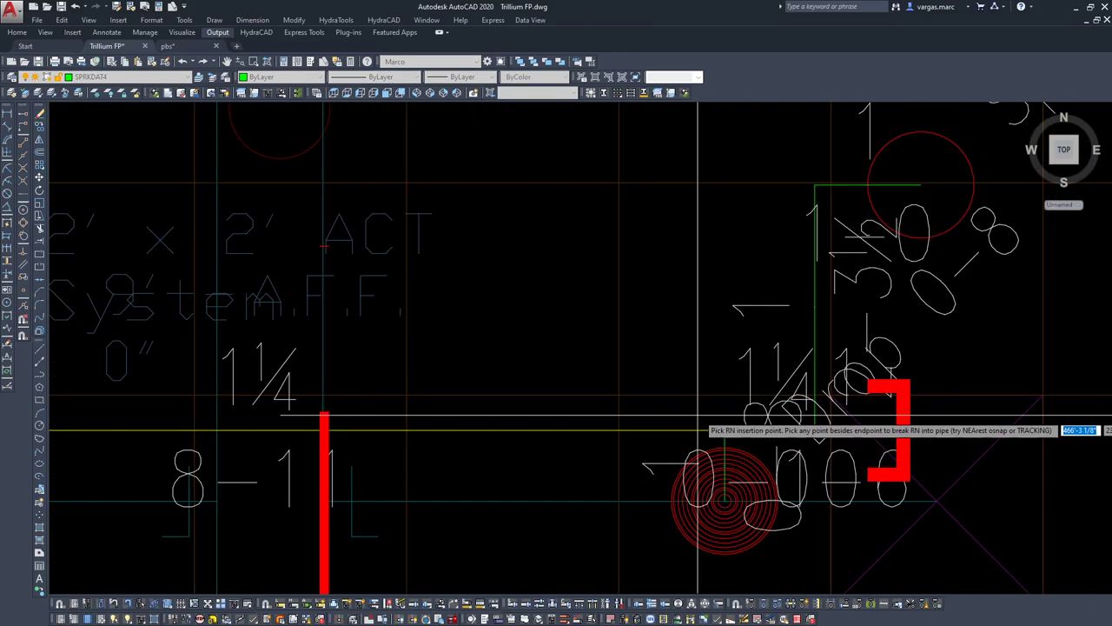
# - Insert an RN riser at the east-end drop sprinkler connection on the northern branch line in INFANT 113
pyautogui.scroll(-8, 683, 382)
pyautogui.moveTo(666, 296); pyautogui.dragTo(645, 437, button='middle')
pyautogui.scroll(8, 718, 348)
pyautogui.press('Return')
pyautogui.press('Return')
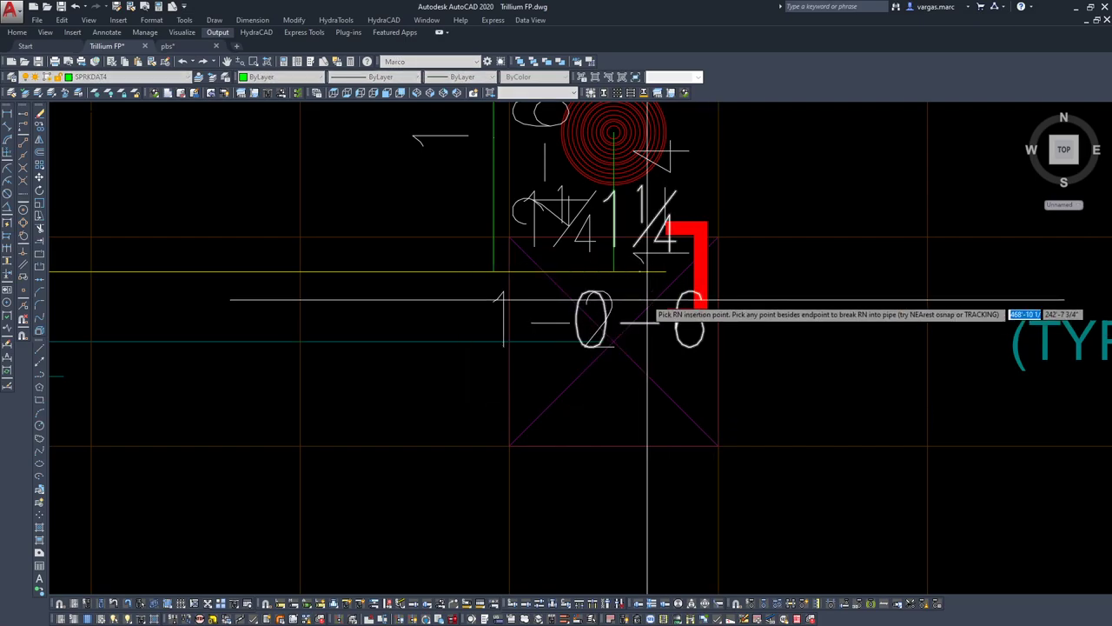
pyautogui.click(615, 271)
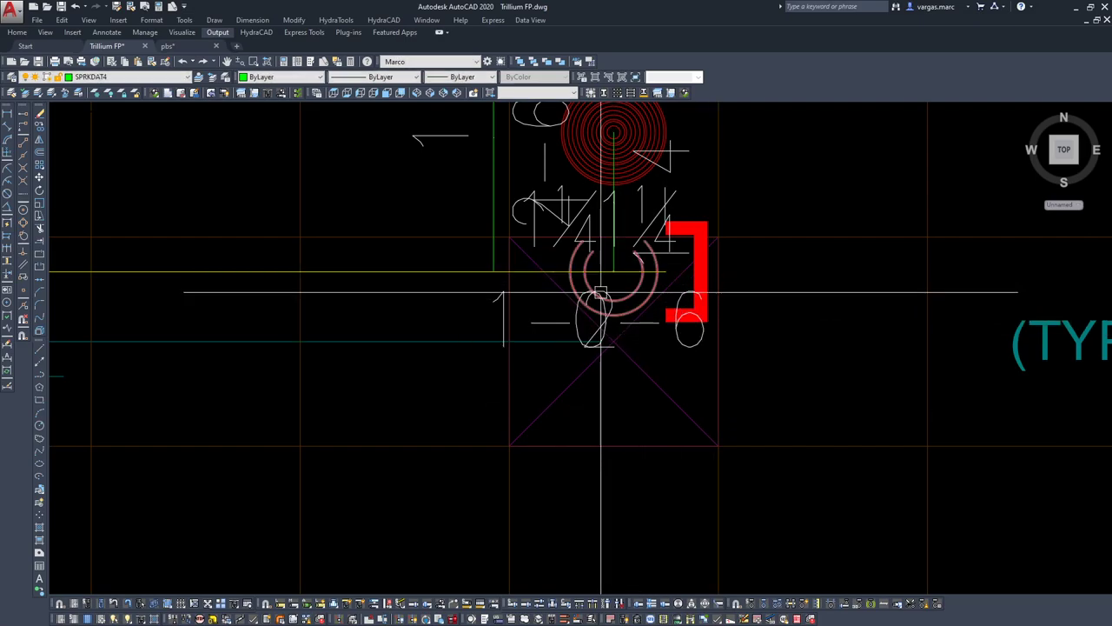
# - Insert an RN riser where the west drop sprinkler's arm meets the northern branch line in INFANT 113
pyautogui.scroll(-9, 571, 293)
pyautogui.scroll(4, 578, 304)
pyautogui.moveTo(192, 325); pyautogui.dragTo(301, 366, button='middle')
pyautogui.scroll(5, 355, 362)
pyautogui.press('Return')
pyautogui.press('Return')
pyautogui.click(360, 313)
# - Insert RN risers at the east and west drop sprinkler connections on the northern branch line in YOUTH 111
pyautogui.moveTo(247, 360); pyautogui.dragTo(583, 375, button='middle')
pyautogui.press('Return')
pyautogui.press('Return')
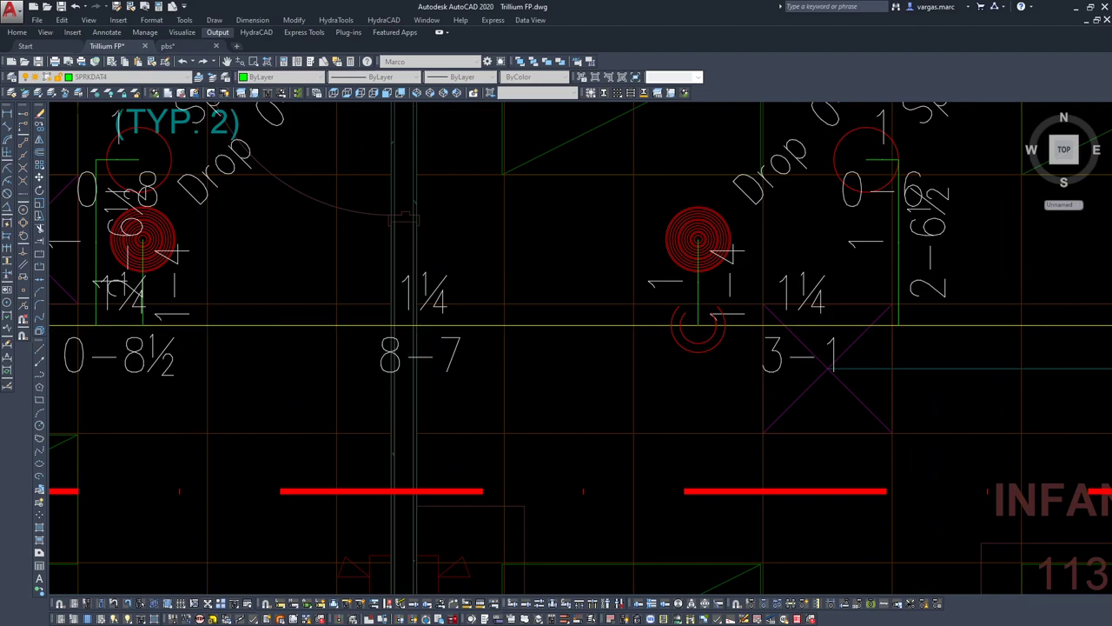
pyautogui.moveTo(151, 342); pyautogui.dragTo(701, 374, button='middle')
pyautogui.moveTo(425, 386); pyautogui.dragTo(817, 391, button='middle')
pyautogui.scroll(-1, 817, 391)
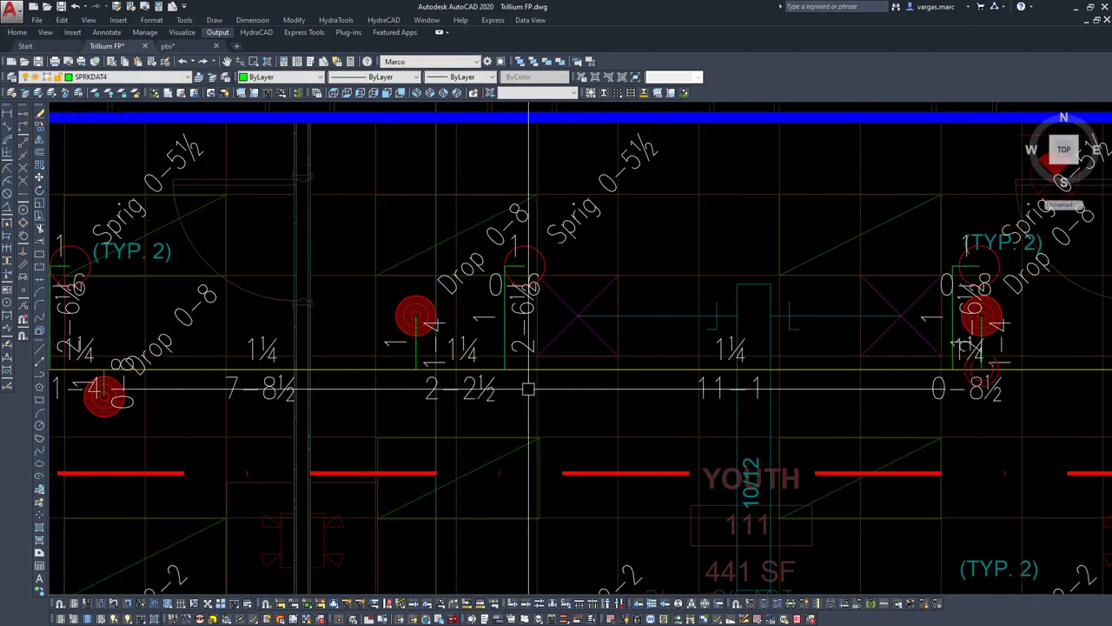
pyautogui.scroll(4, 407, 372)
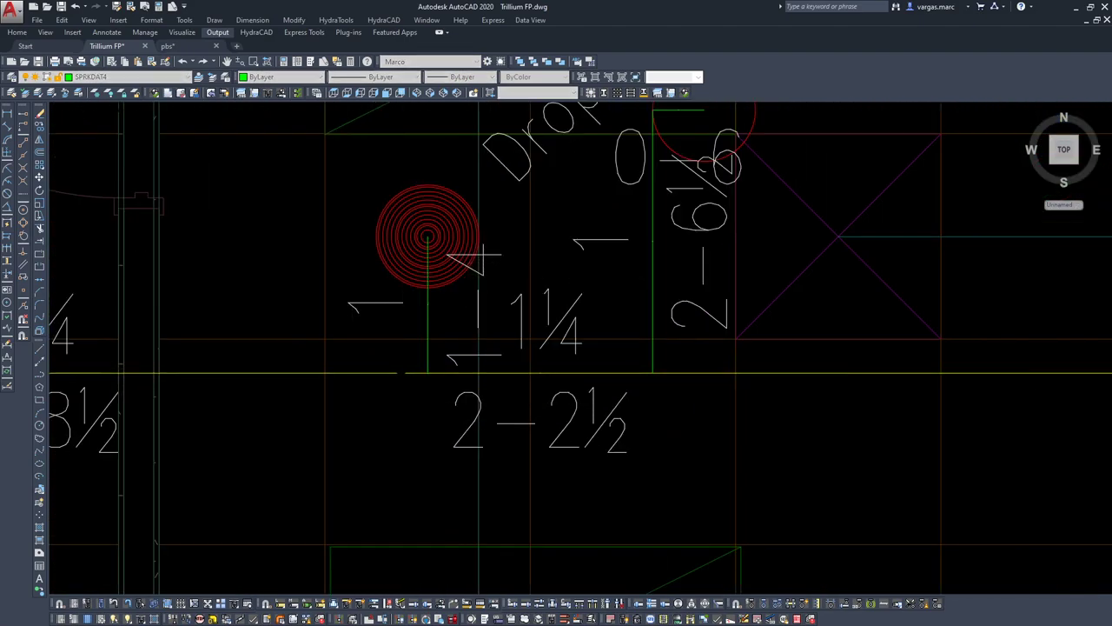
pyautogui.click(395, 373)
pyautogui.scroll(-4, 394, 375)
pyautogui.moveTo(304, 373); pyautogui.dragTo(623, 362, button='middle')
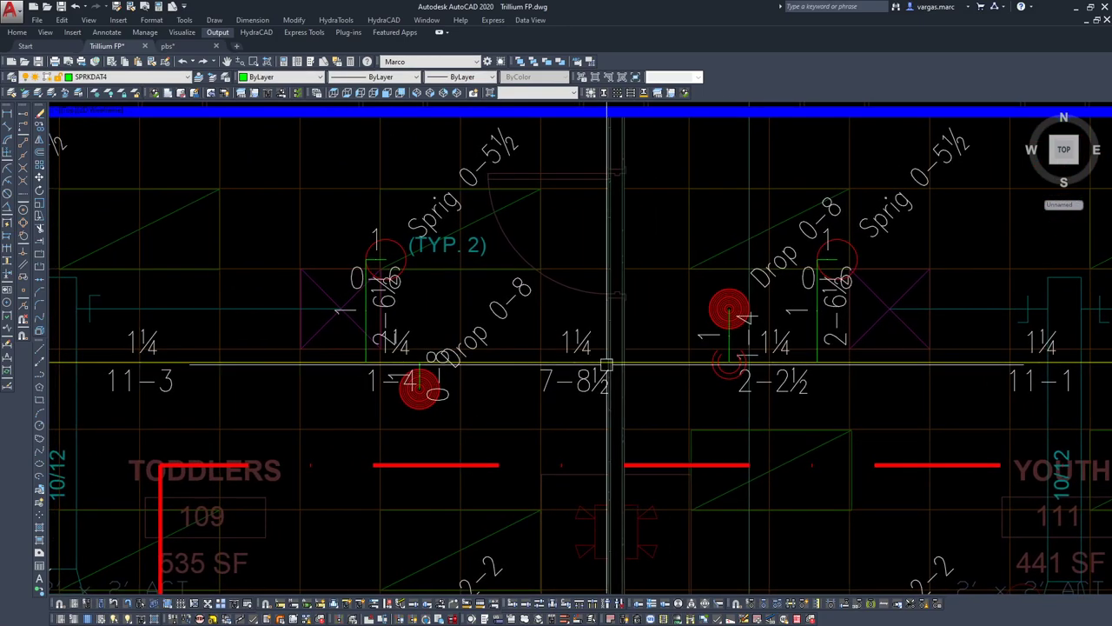
# - Insert RN risers at the east and west drop sprinkler connections on the northern branch line in TODDLERS 109
pyautogui.scroll(2, 445, 363)
pyautogui.press('space')
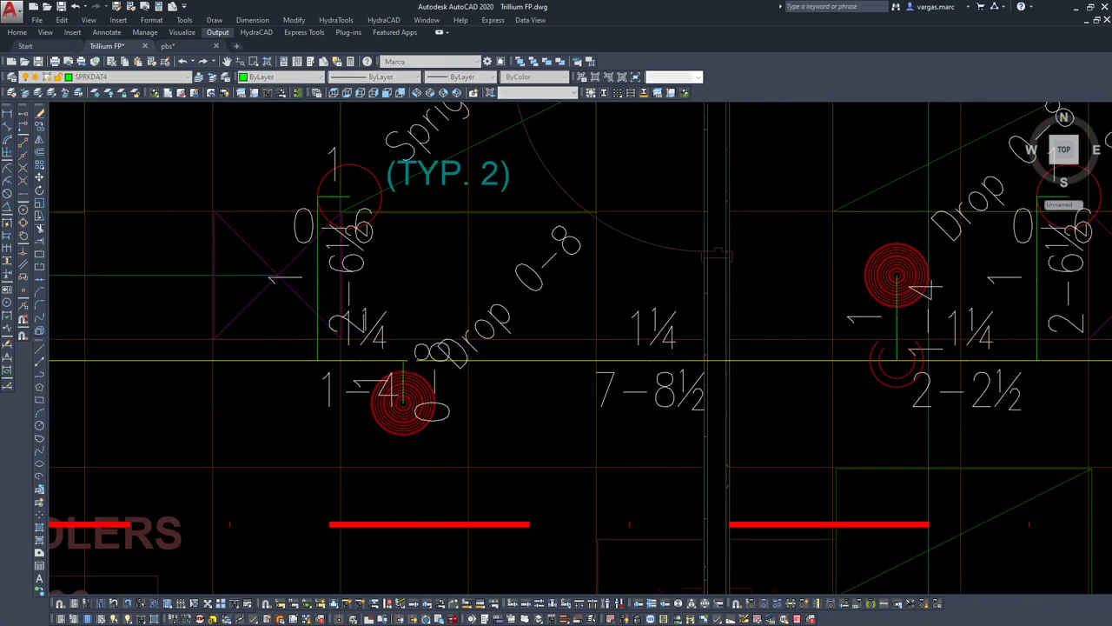
pyautogui.moveTo(205, 365); pyautogui.dragTo(752, 372, button='middle')
pyautogui.moveTo(408, 377); pyautogui.dragTo(682, 373, button='middle')
pyautogui.scroll(2, 300, 372)
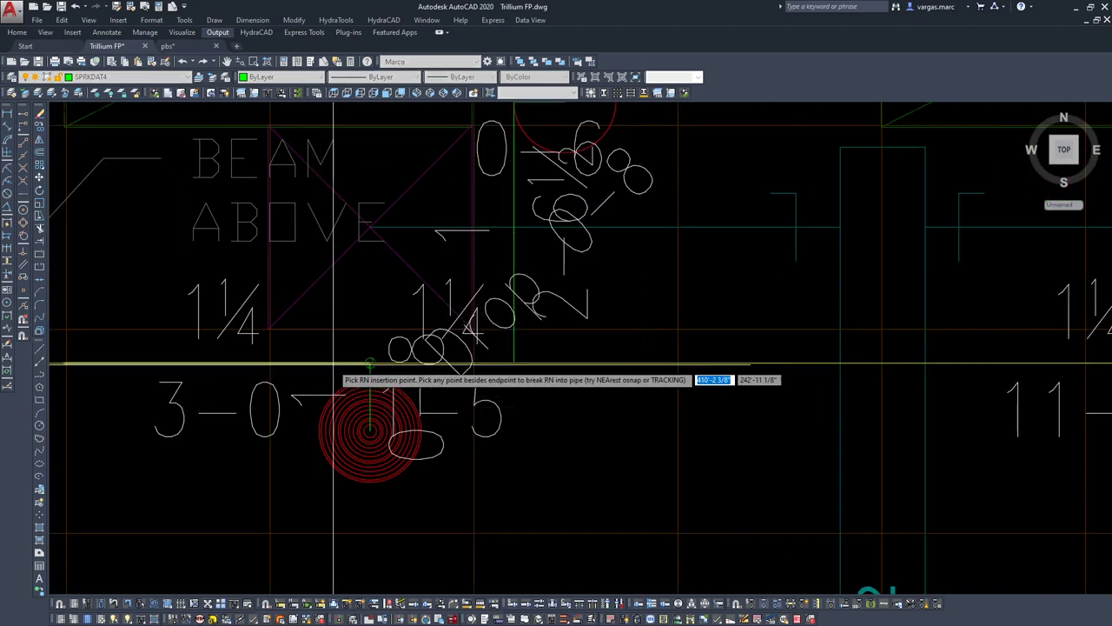
pyautogui.scroll(-5, 334, 365)
# - Examine the sprinkler piping and drop connections across the PRIMARY 106 wing and the classroom wing
pyautogui.moveTo(339, 369)
pyautogui.mouseDown(button='middle')
pyautogui.moveTo(476, 365)
pyautogui.moveTo(507, 348)
pyautogui.mouseUp(button='middle')
pyautogui.scroll(-5, 509, 347)
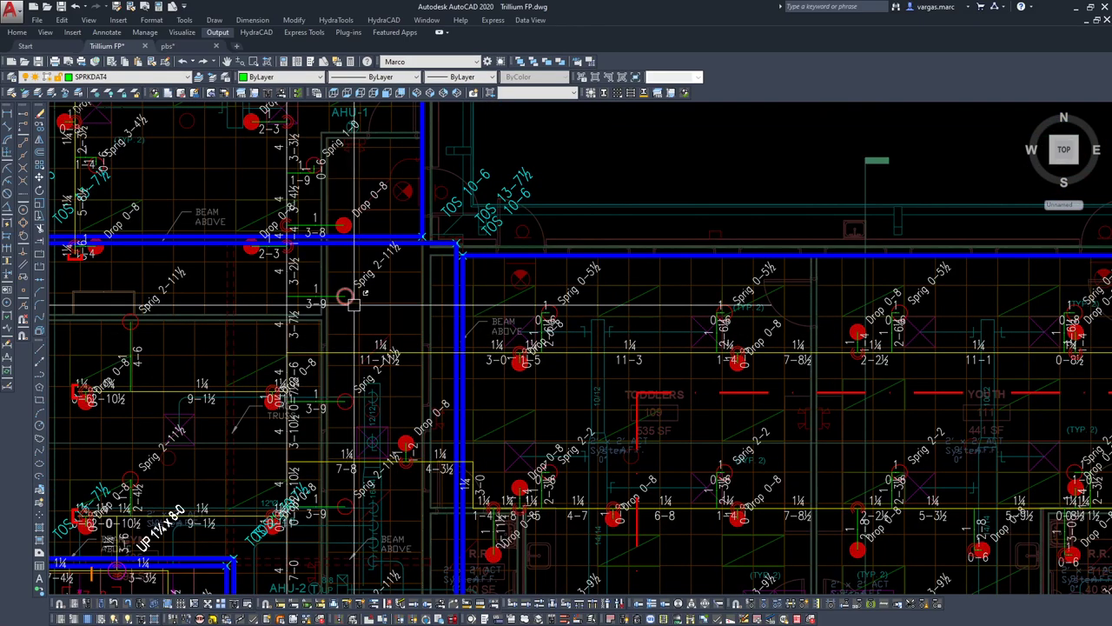
pyautogui.moveTo(404, 310); pyautogui.dragTo(424, 365, button='middle')
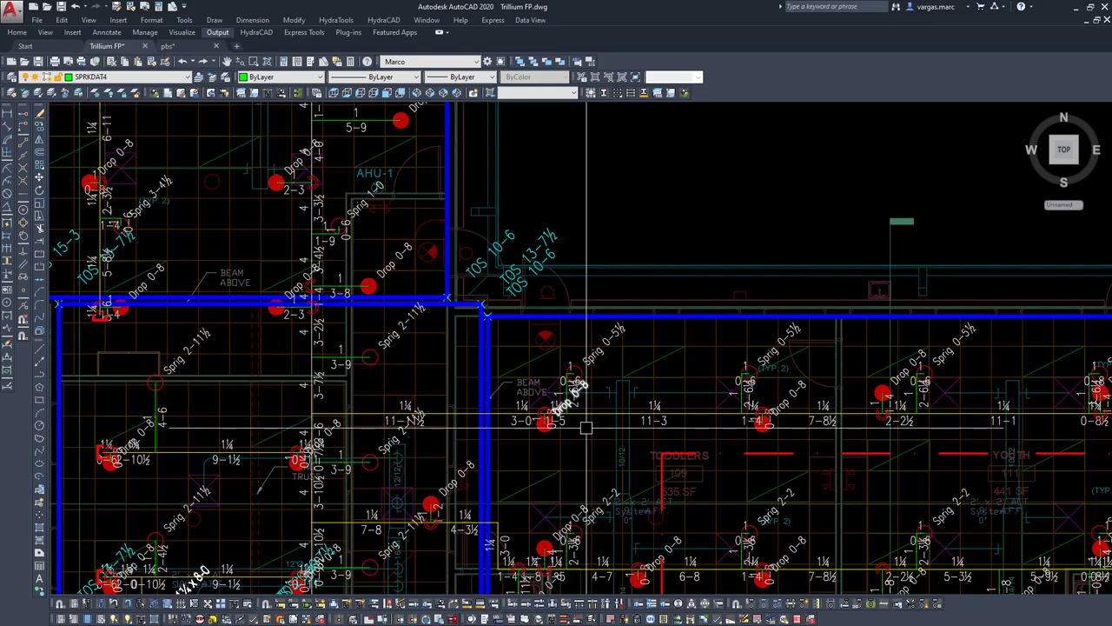
pyautogui.moveTo(499, 496)
pyautogui.mouseDown(button='middle')
pyautogui.moveTo(481, 286)
pyautogui.moveTo(296, 281)
pyautogui.mouseUp(button='middle')
pyautogui.scroll(-5, 328, 287)
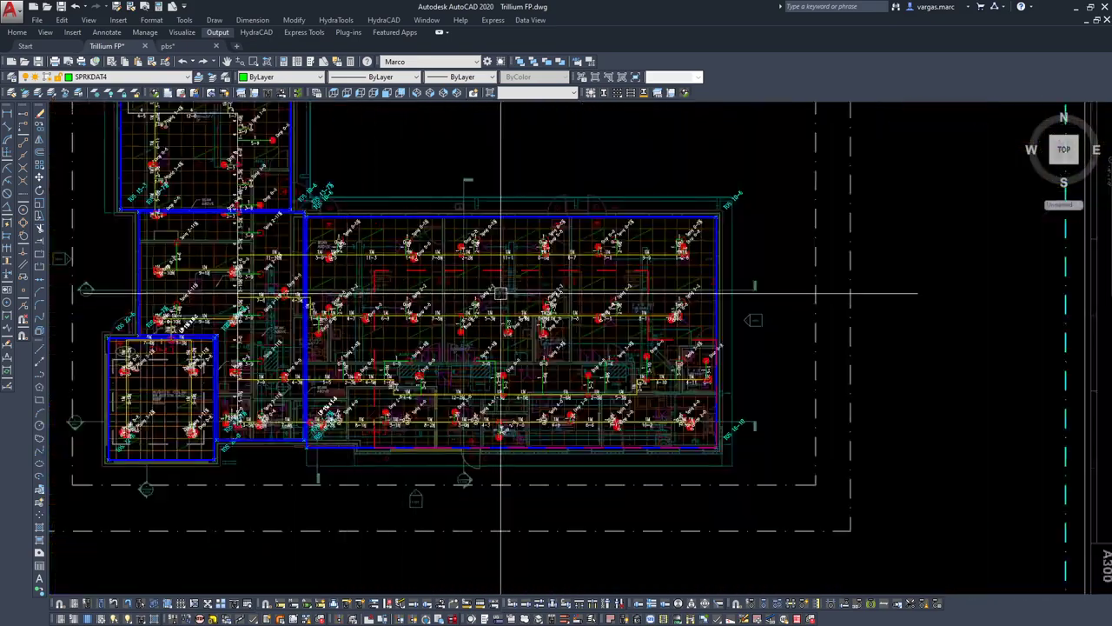
pyautogui.moveTo(341, 220); pyautogui.dragTo(450, 396, button='middle')
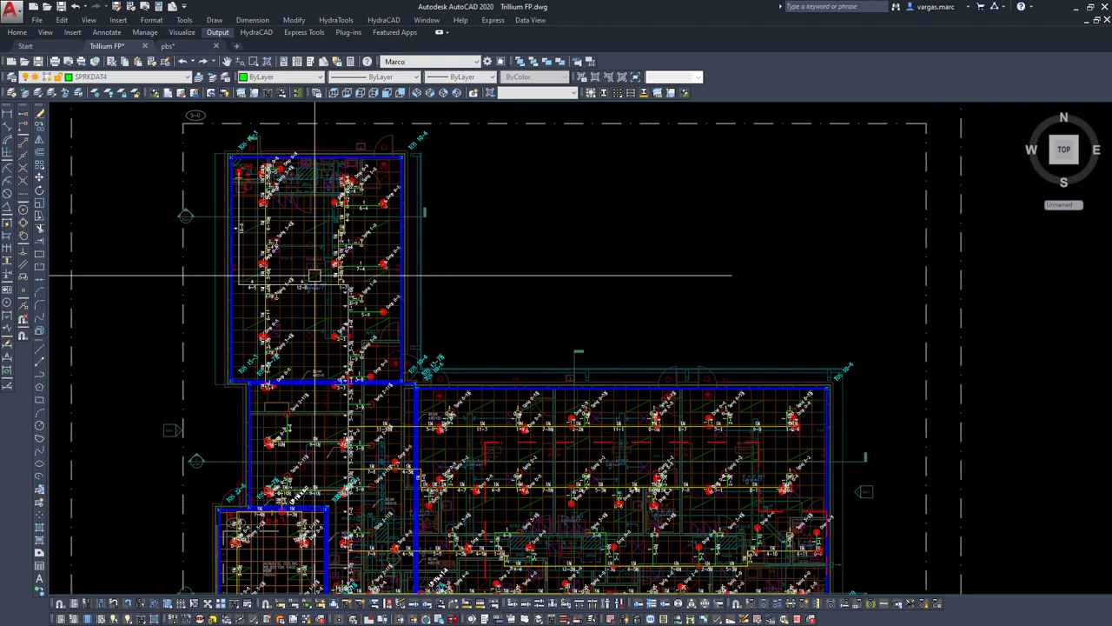
pyautogui.scroll(6, 253, 162)
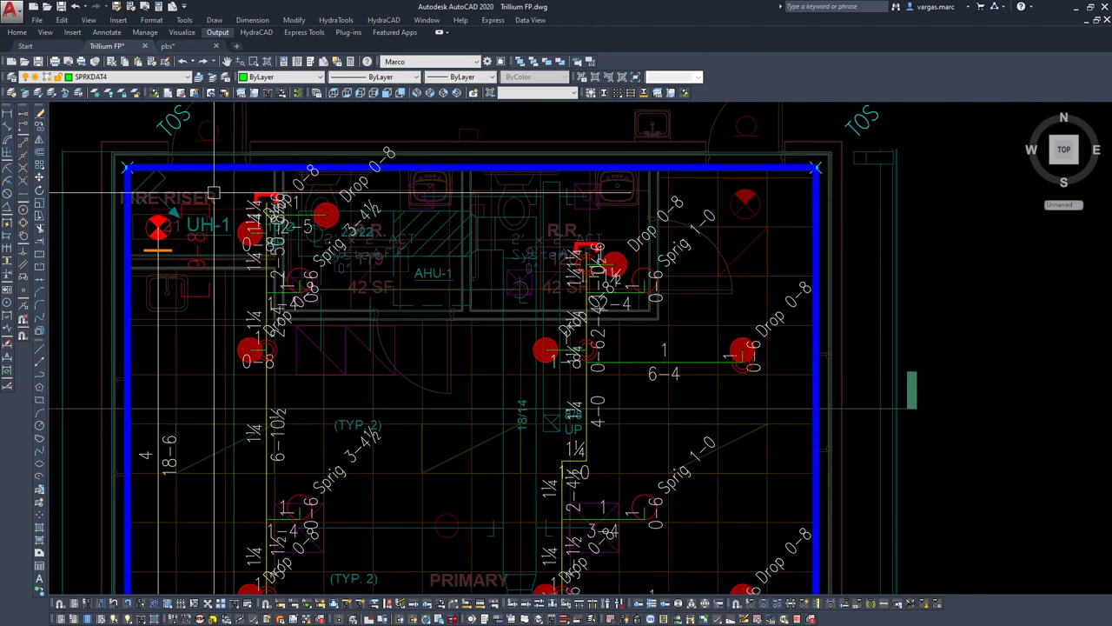
pyautogui.scroll(-4, 233, 208)
pyautogui.moveTo(684, 517); pyautogui.dragTo(626, 306, button='middle')
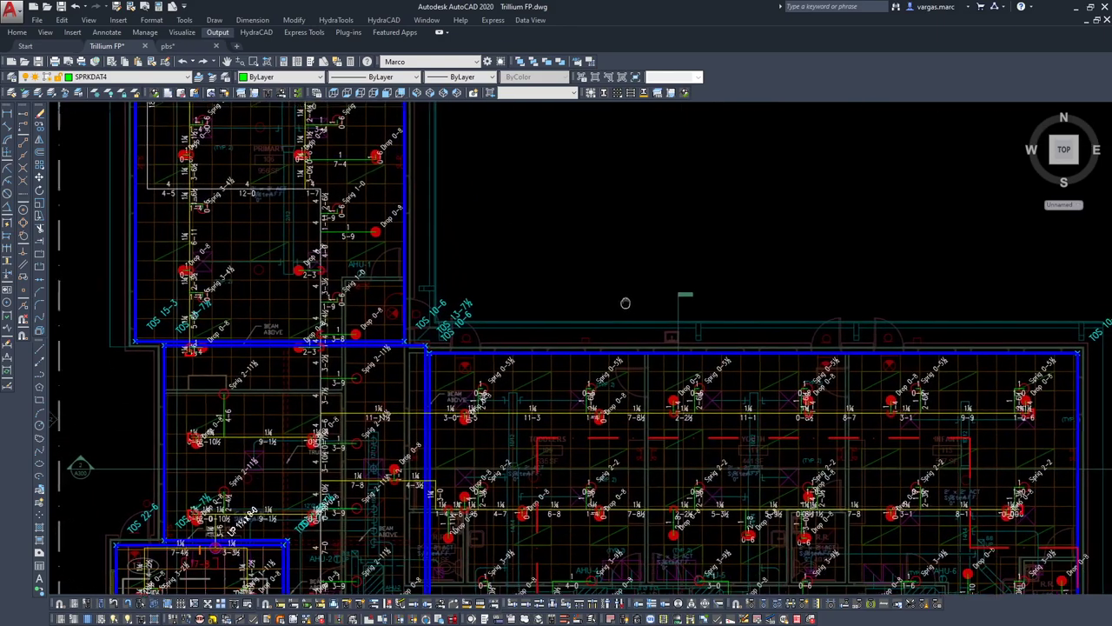
pyautogui.scroll(-5, 626, 306)
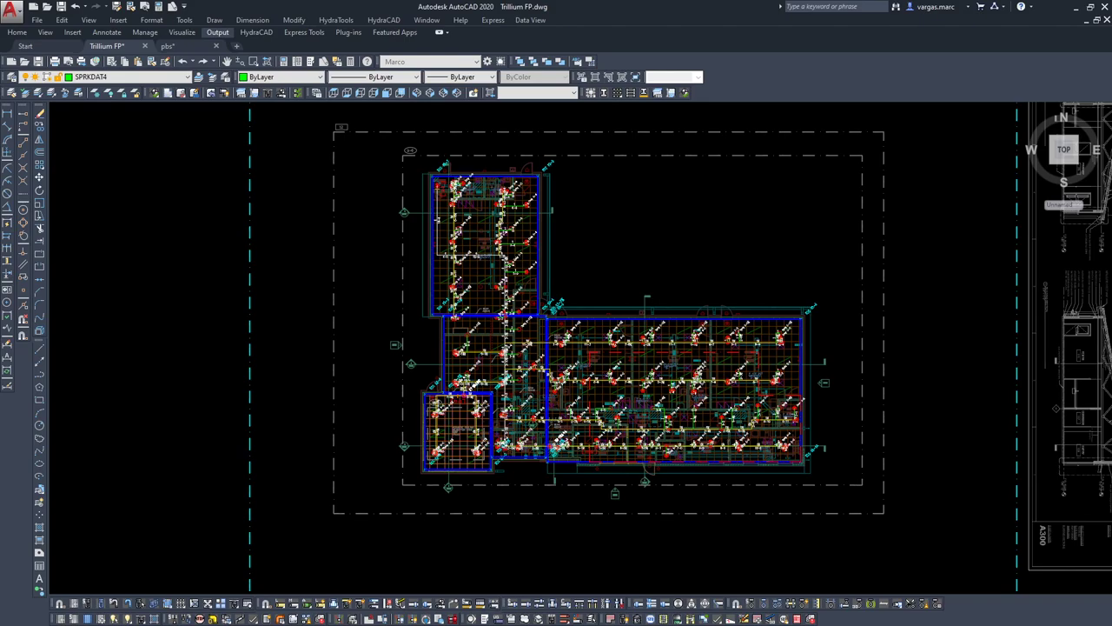
pyautogui.moveTo(698, 350)
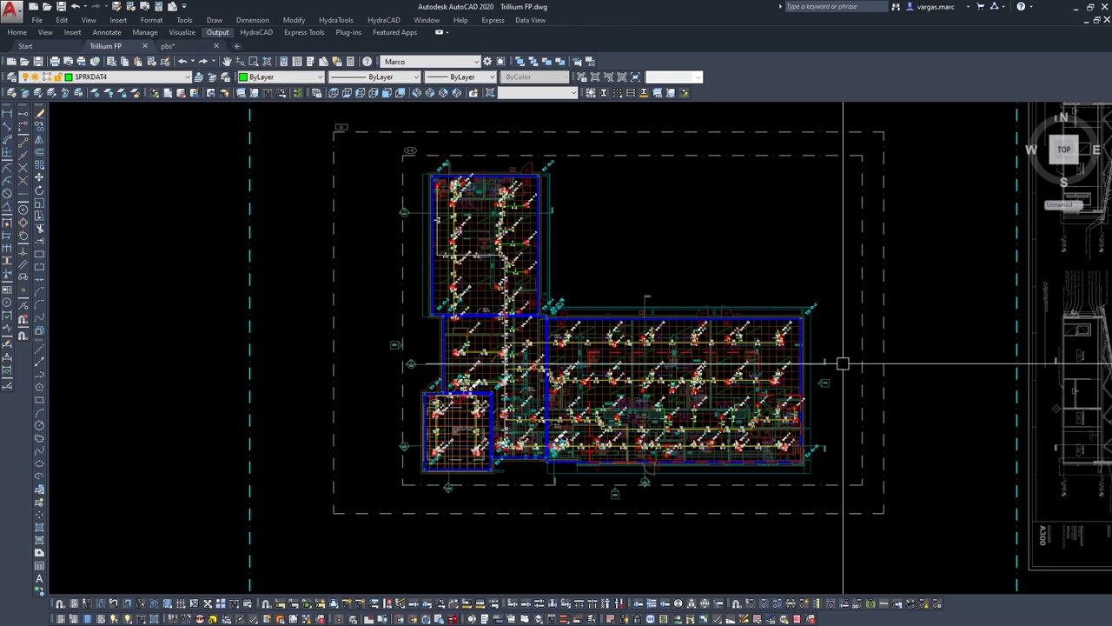
pyautogui.scroll(2, 784, 425)
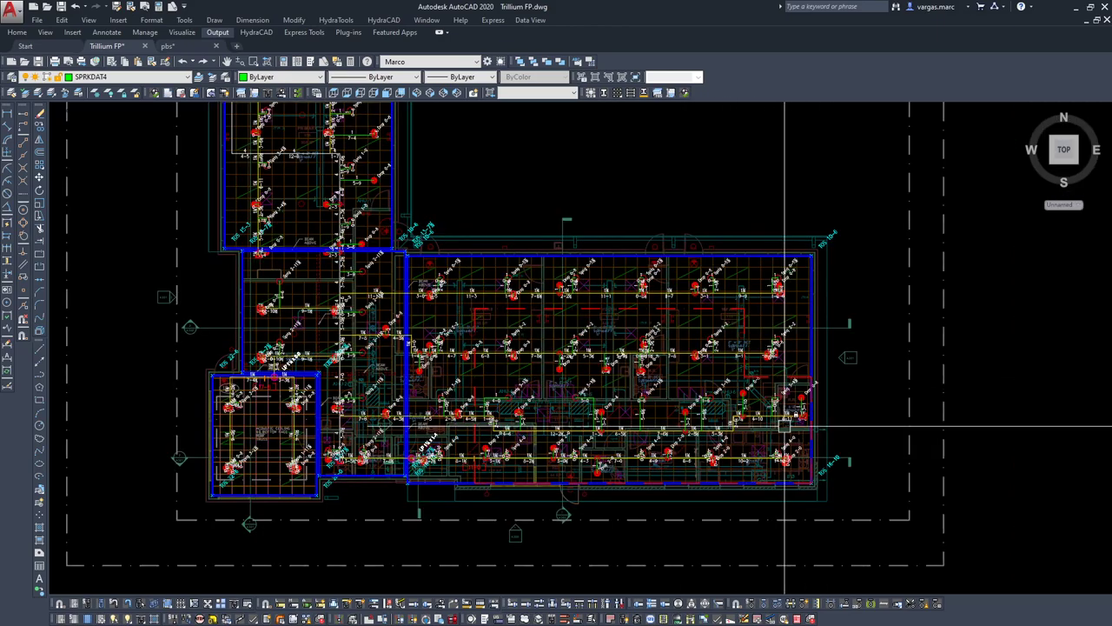
pyautogui.moveTo(467, 241)
pyautogui.mouseDown(button='middle')
pyautogui.moveTo(516, 362)
pyautogui.moveTo(532, 440)
pyautogui.mouseUp(button='middle')
pyautogui.scroll(3, 383, 286)
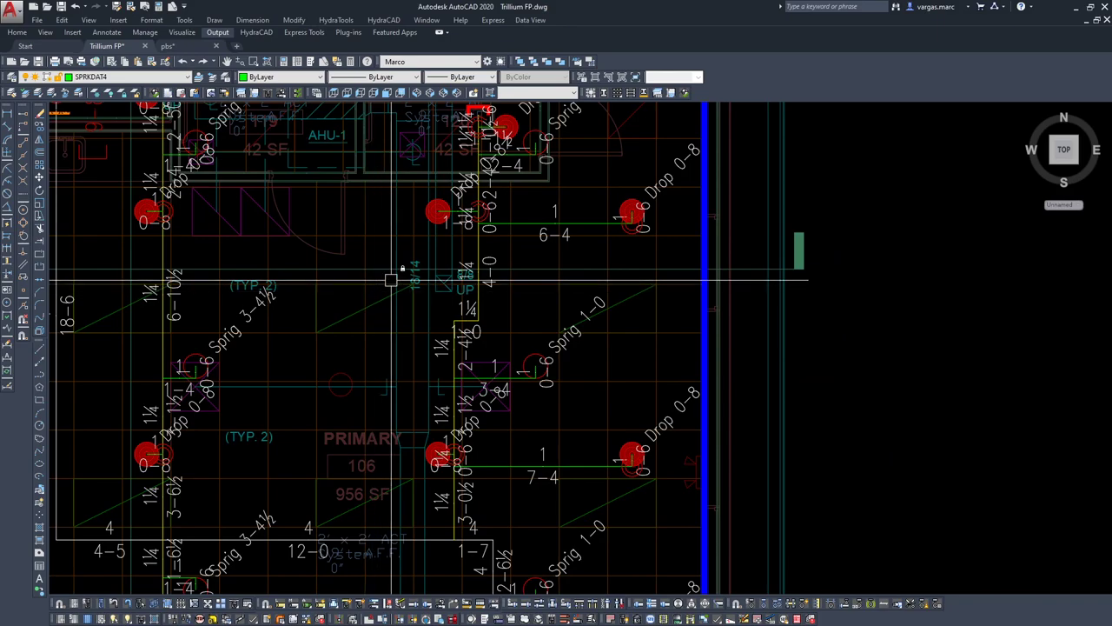
pyautogui.moveTo(503, 270); pyautogui.dragTo(510, 386, button='middle')
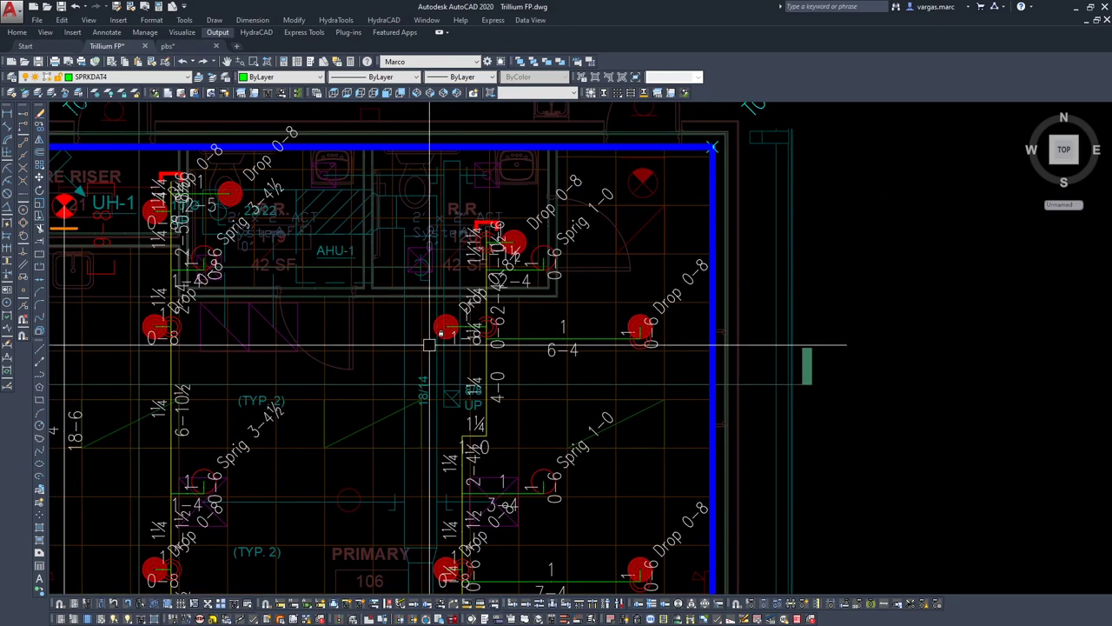
pyautogui.scroll(-8, 427, 348)
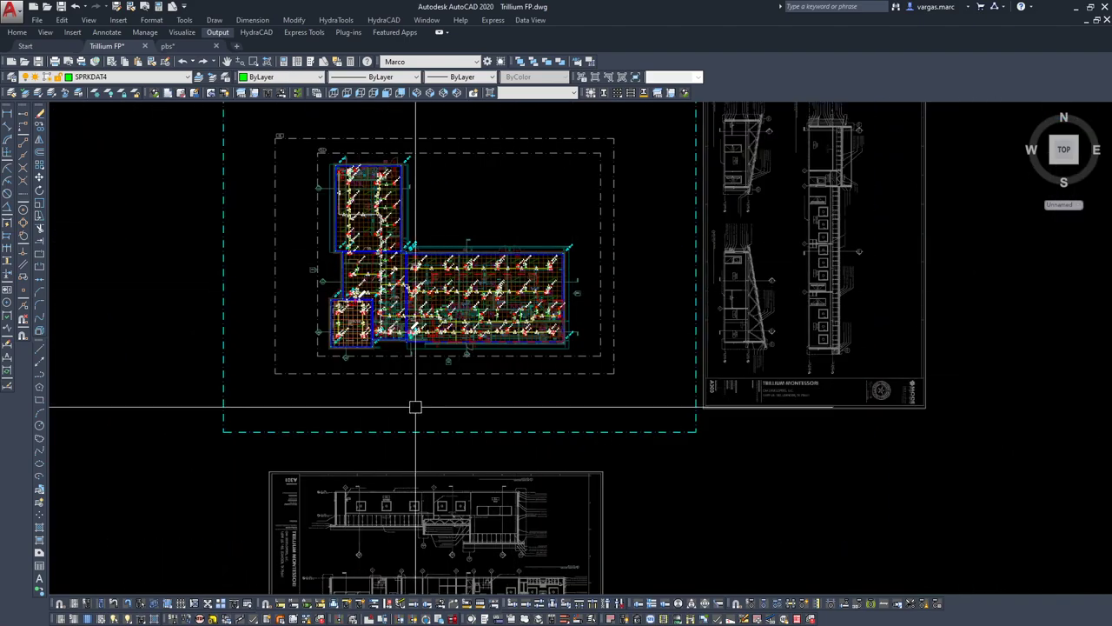
pyautogui.scroll(-2, 454, 335)
pyautogui.scroll(10, 441, 275)
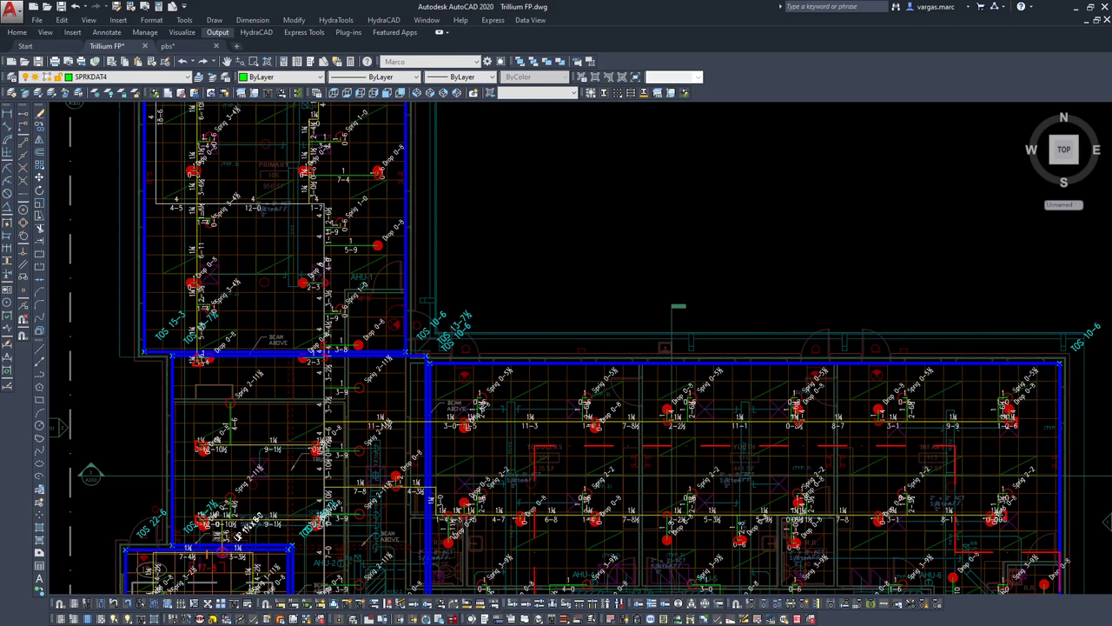
pyautogui.scroll(-3, 617, 261)
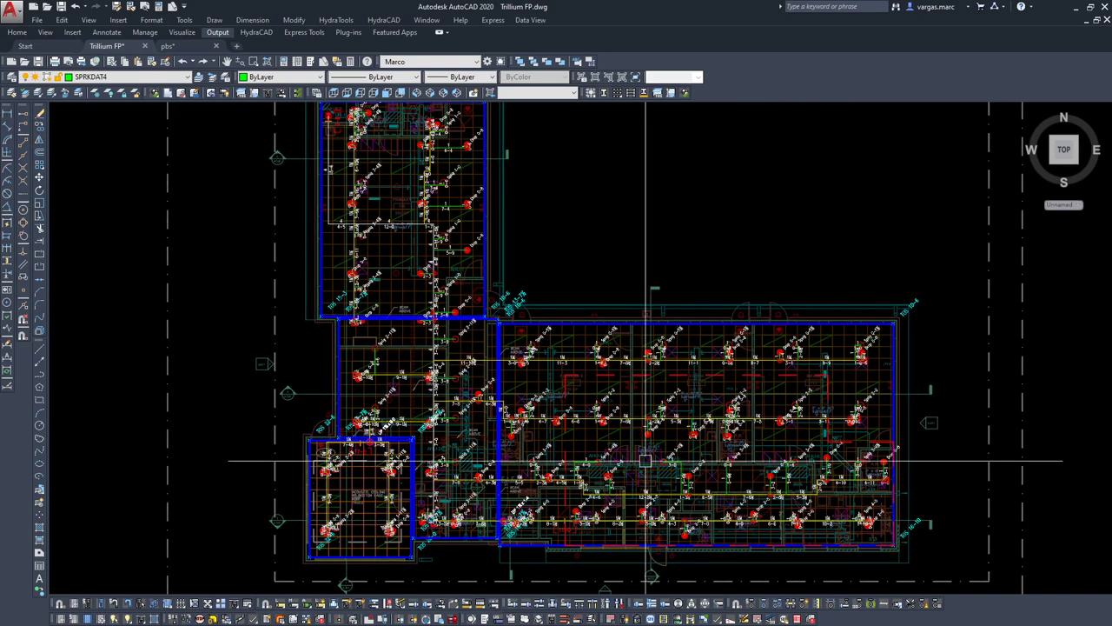
# - Unload the E2.0_Bind external reference from the drawing
pyautogui.write('xr')
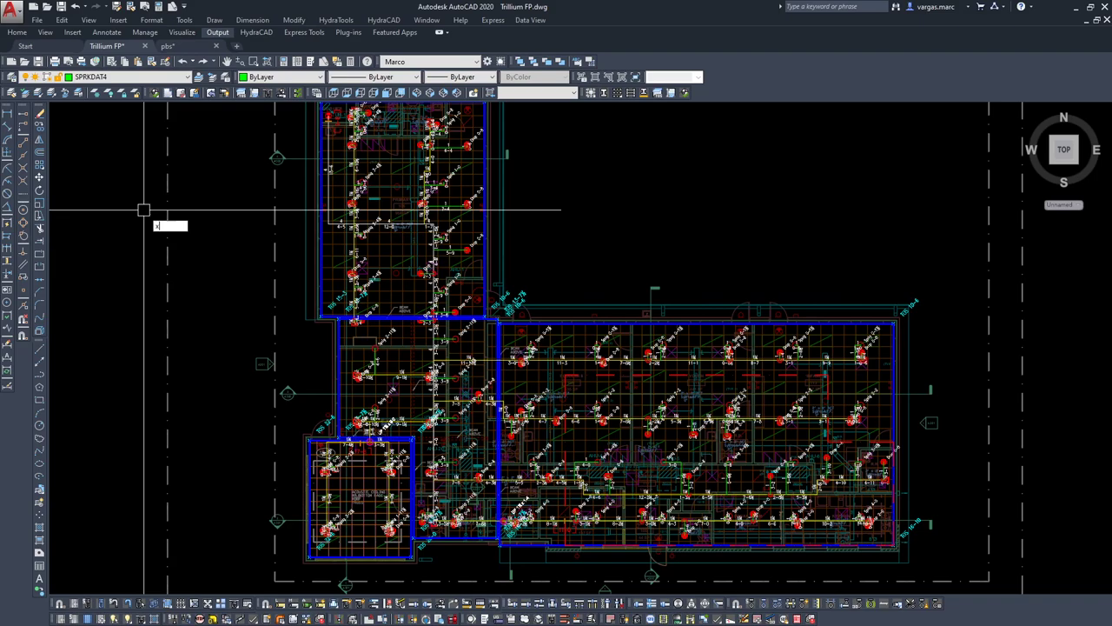
pyautogui.press('Return')
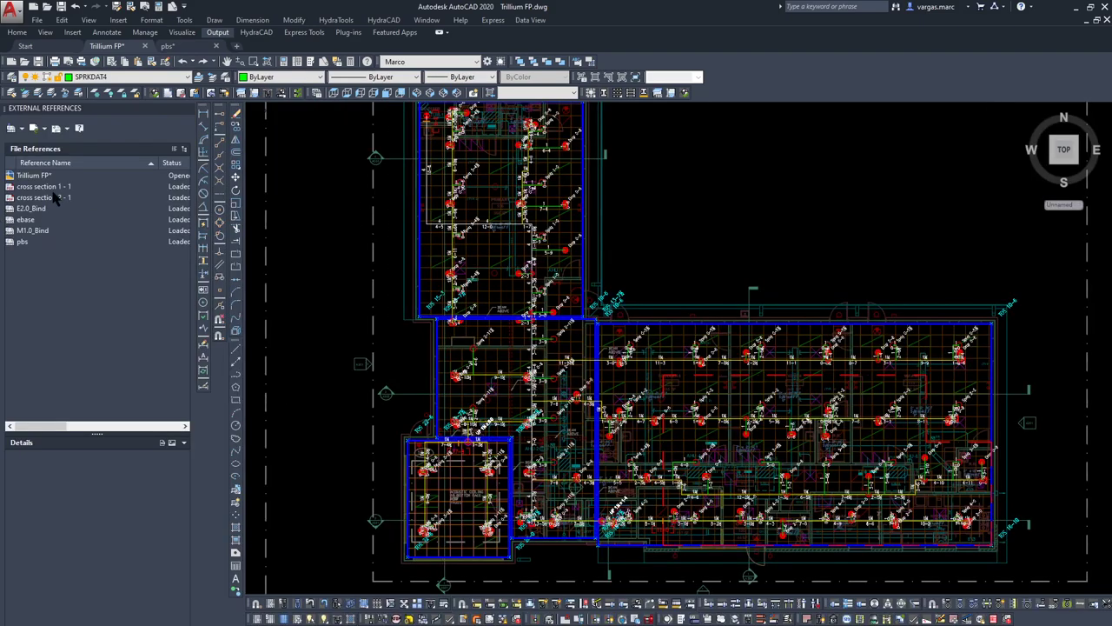
pyautogui.rightClick(35, 210)
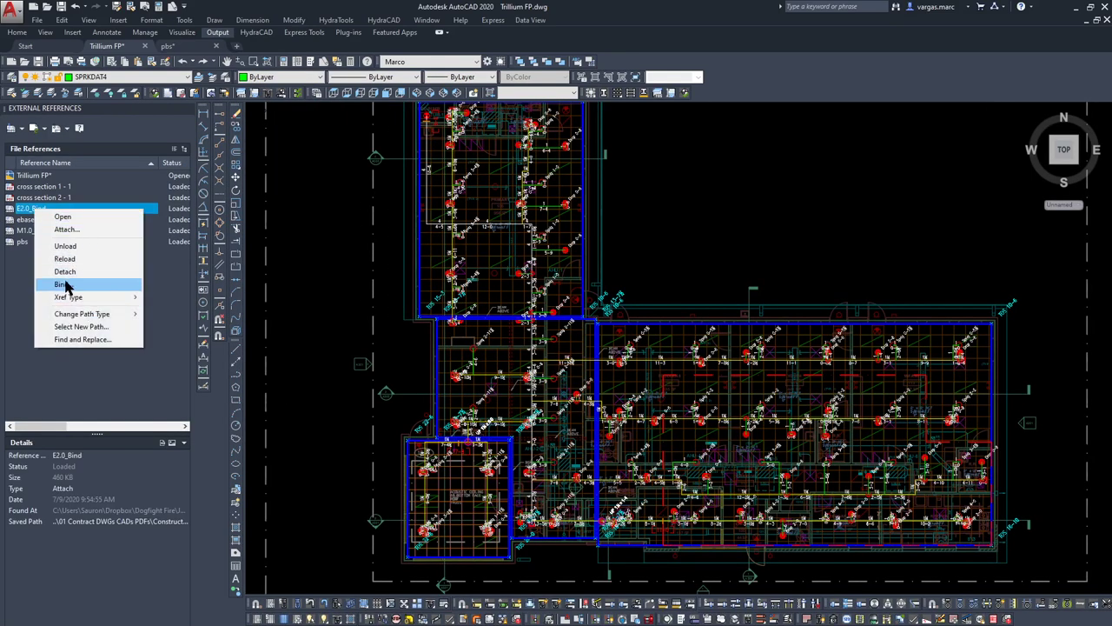
pyautogui.click(68, 245)
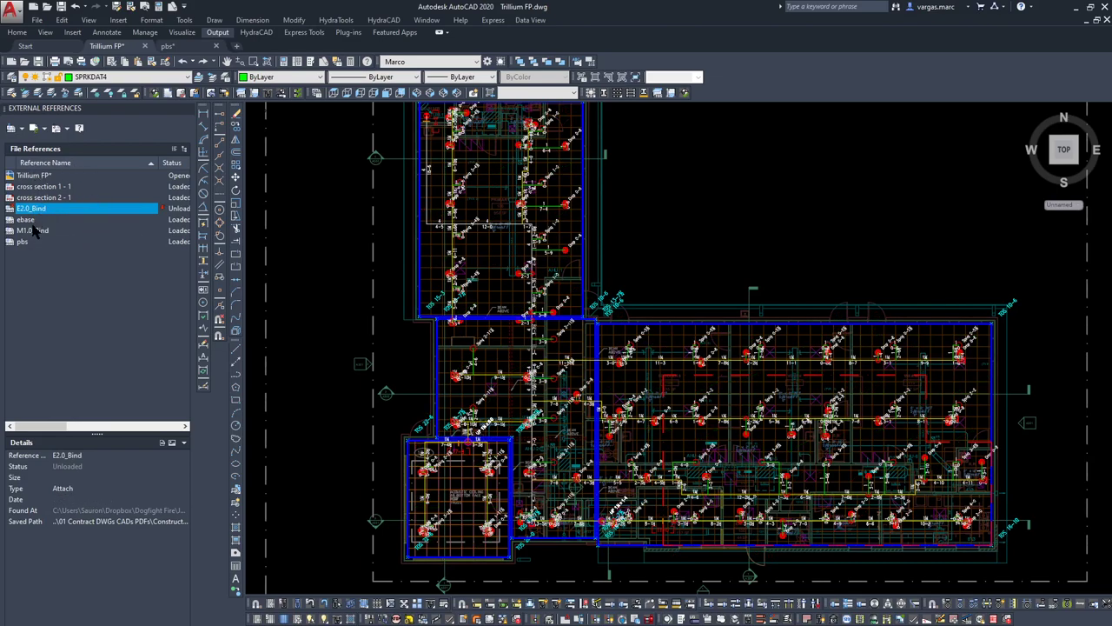
# - Unload the M1.0_Bind external reference from the drawing
pyautogui.rightClick(34, 230)
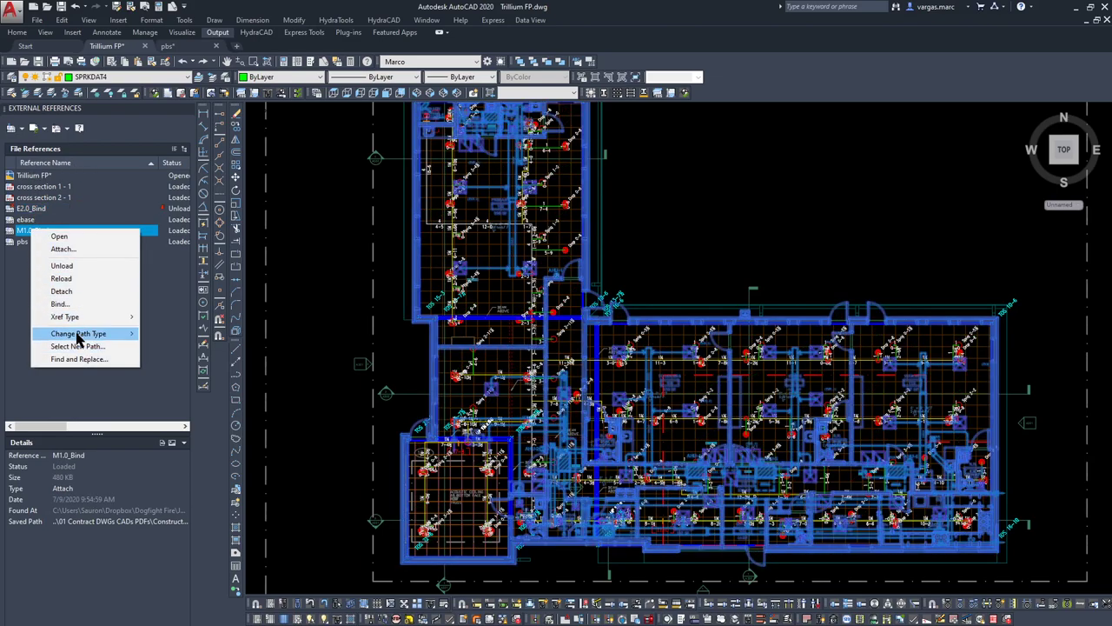
pyautogui.click(74, 265)
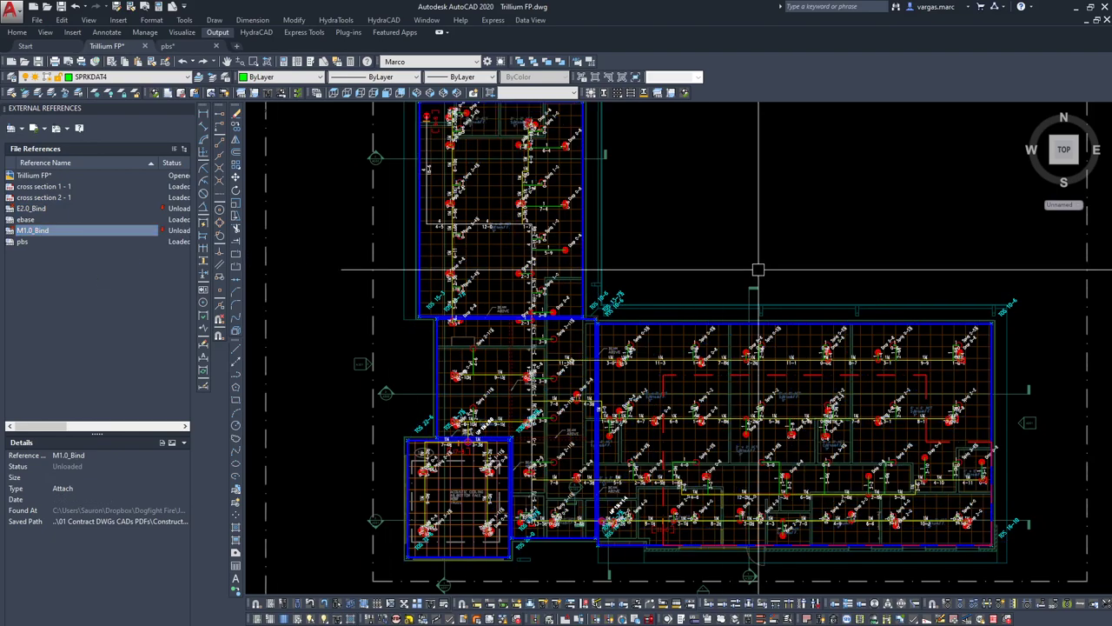
# - Examine the decluttered plan, checking the drops near the beam and the piping across both building wings
pyautogui.moveTo(826, 404)
pyautogui.mouseDown(button='middle')
pyautogui.moveTo(768, 490)
pyautogui.moveTo(770, 337)
pyautogui.mouseUp(button='middle')
pyautogui.scroll(5, 728, 309)
pyautogui.scroll(-3, 760, 310)
pyautogui.scroll(-6, 785, 329)
pyautogui.scroll(3, 547, 439)
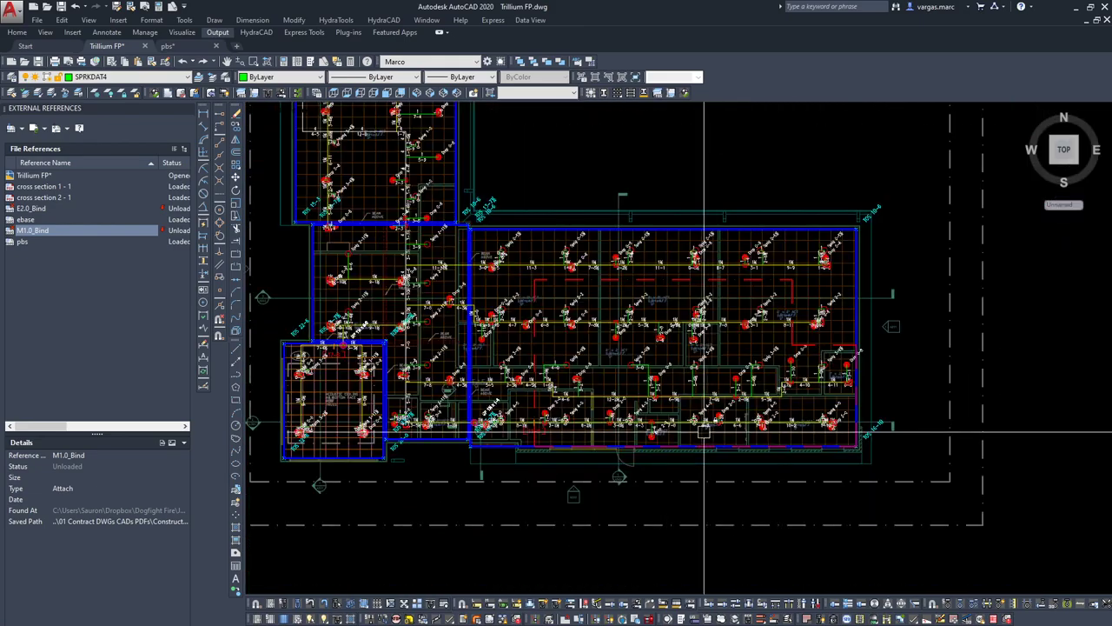
pyautogui.scroll(-4, 621, 395)
pyautogui.scroll(14, 618, 395)
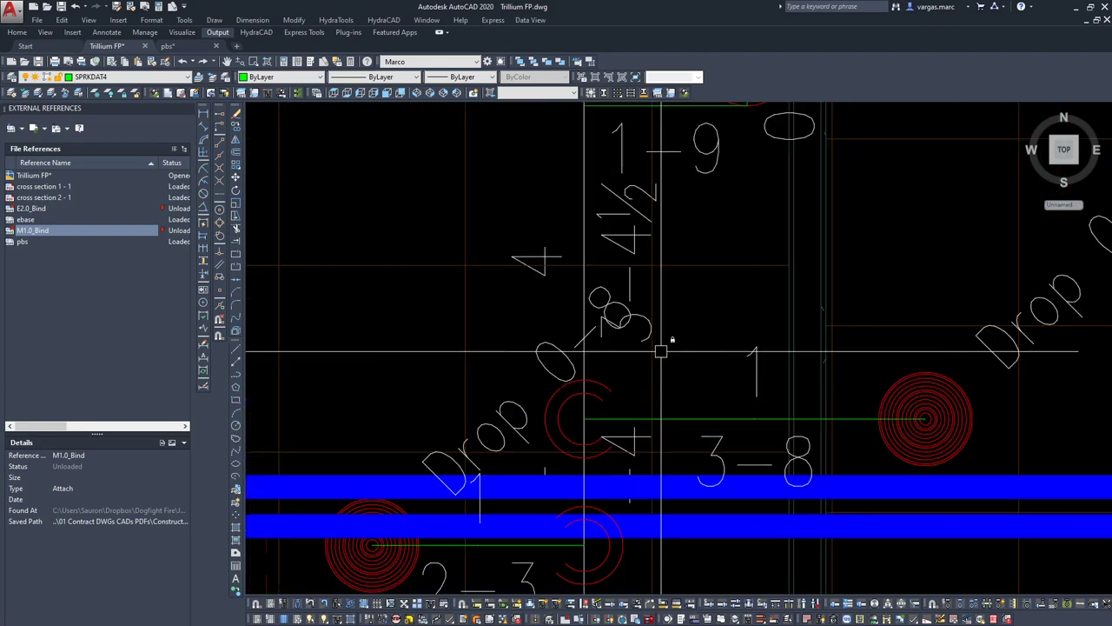
pyautogui.scroll(-2, 643, 356)
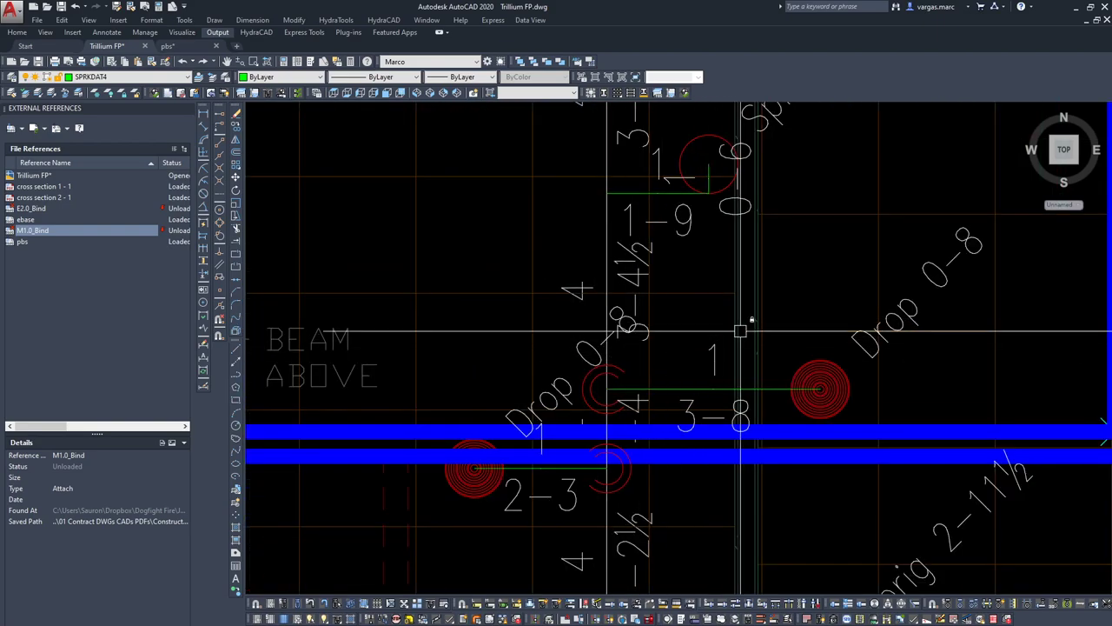
pyautogui.scroll(-5, 679, 379)
pyautogui.scroll(-3, 678, 378)
pyautogui.moveTo(831, 446)
pyautogui.mouseDown(button='middle')
pyautogui.moveTo(784, 417)
pyautogui.moveTo(639, 391)
pyautogui.mouseUp(button='middle')
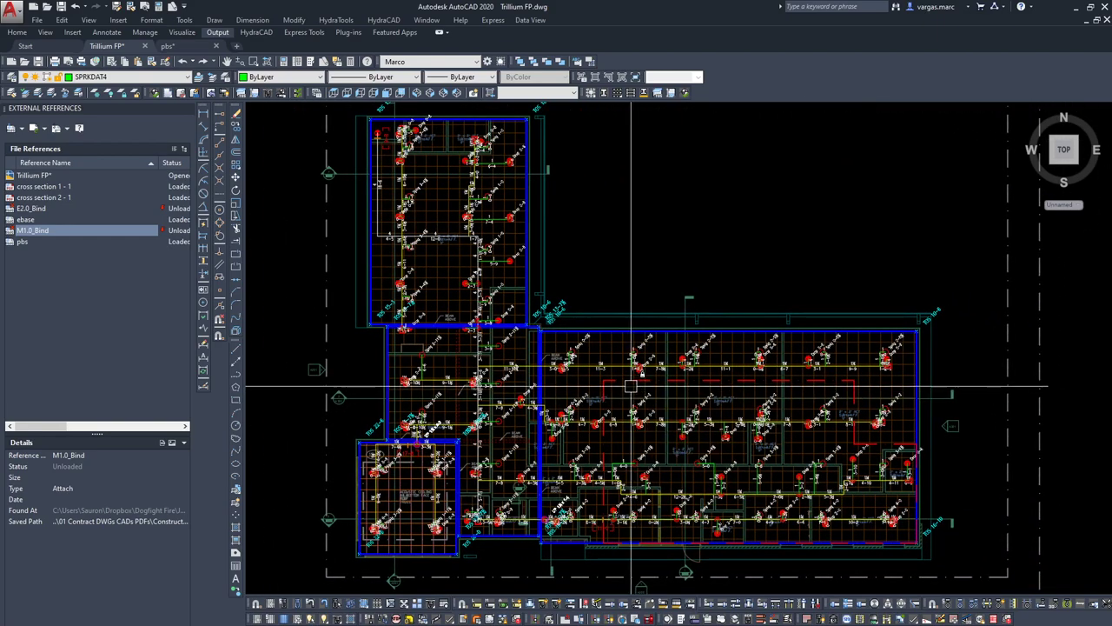
pyautogui.moveTo(651, 447); pyautogui.dragTo(665, 441, button='middle')
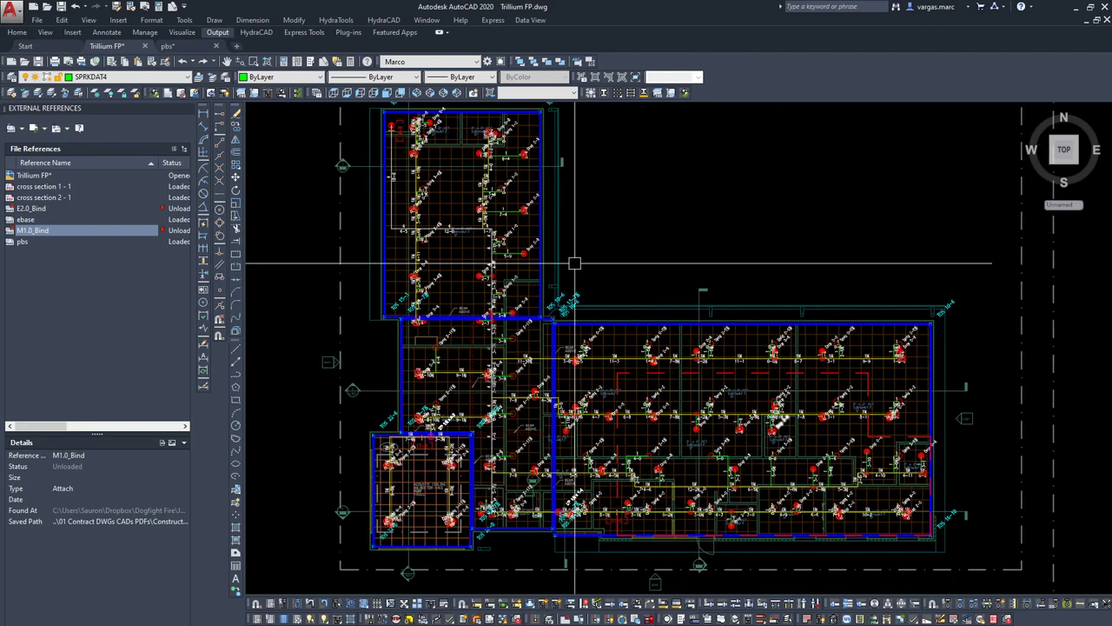
# - Delete the separate copy of the piping layout located below the floor plan and section sheets
pyautogui.scroll(-6, 560, 371)
pyautogui.scroll(-4, 582, 347)
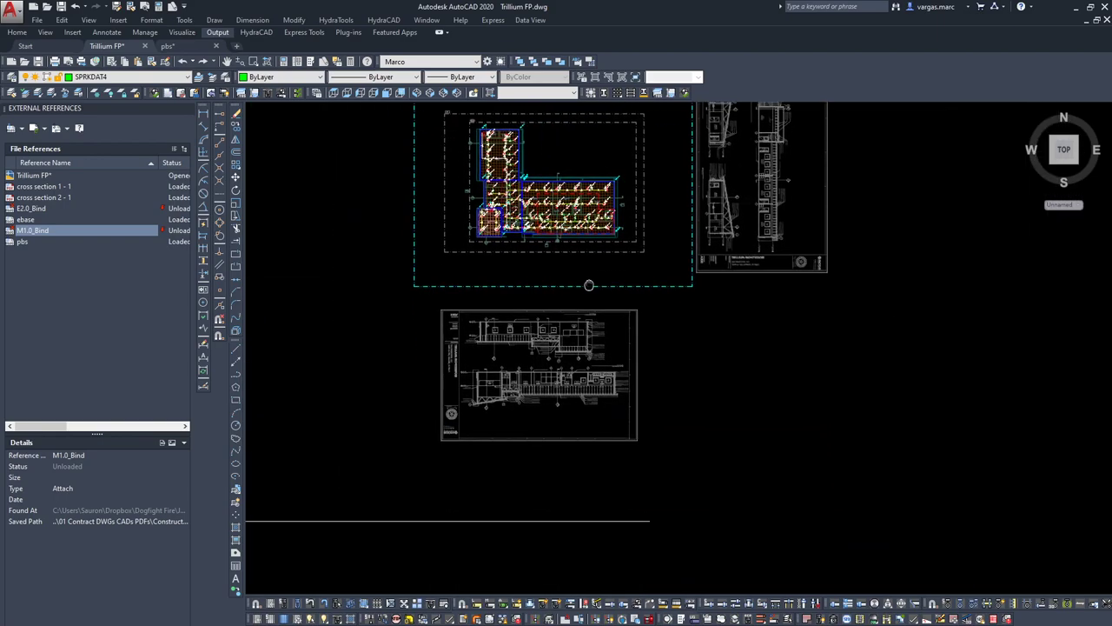
pyautogui.click(514, 376)
pyautogui.click(638, 476)
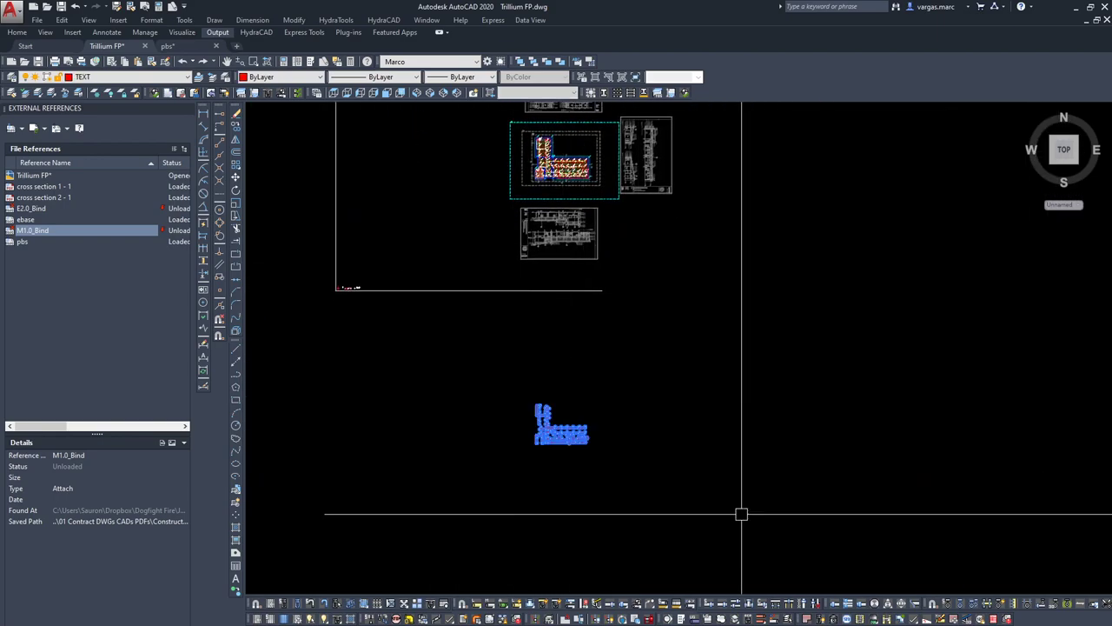
pyautogui.press('Delete')
# - Elevate the sprinkler system within the outer rectangular boundary around the floor plan to 3D
pyautogui.scroll(4, 566, 139)
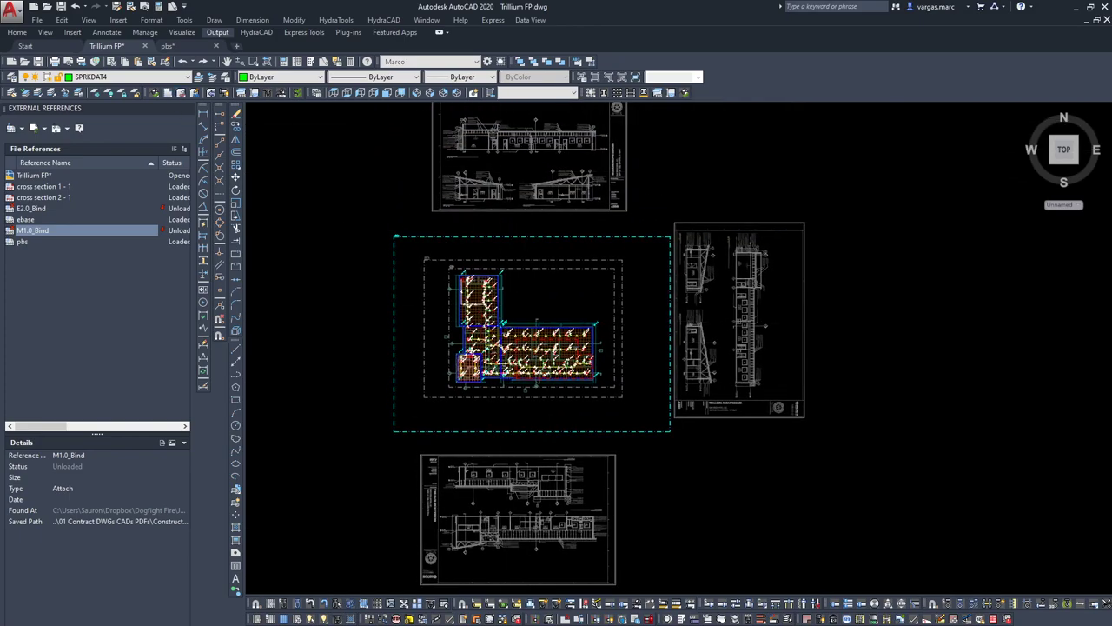
pyautogui.click(516, 240)
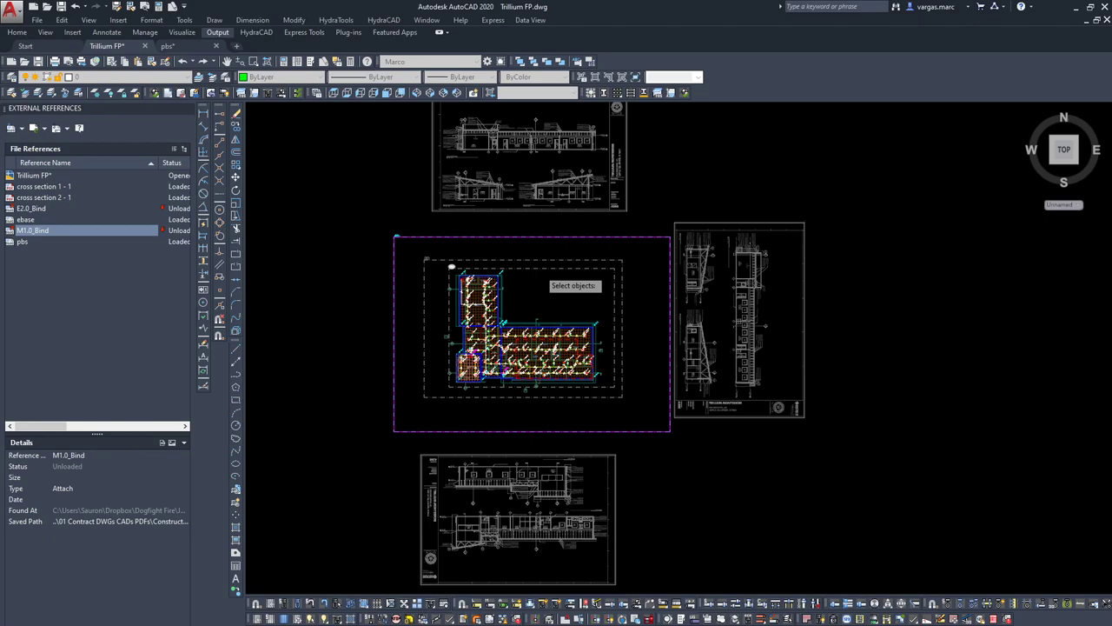
pyautogui.scroll(4, 436, 325)
pyautogui.press('Return')
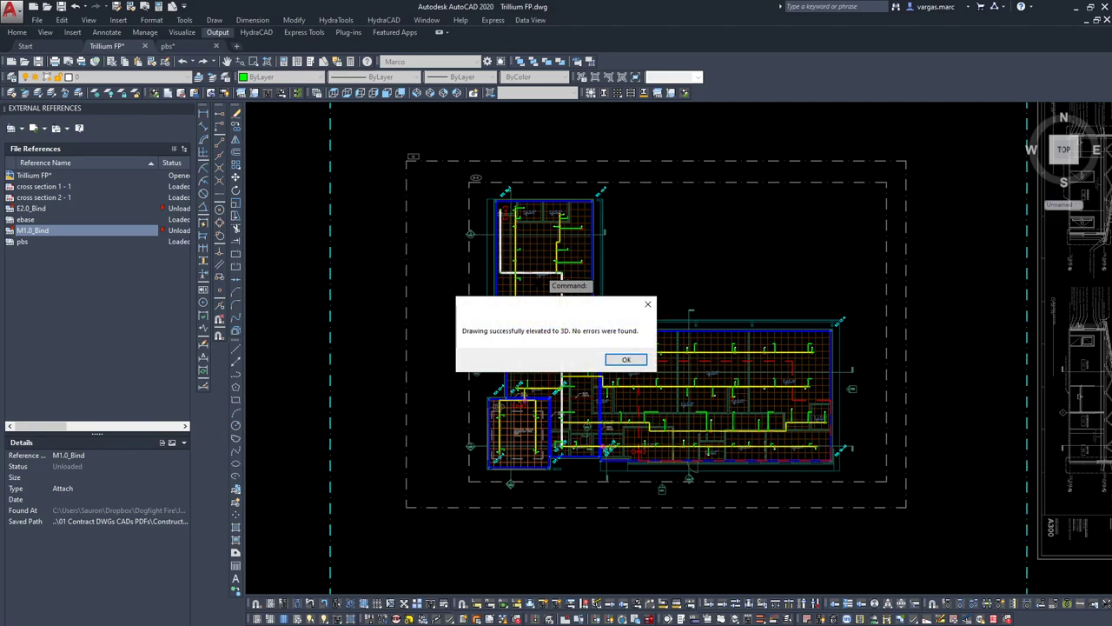
pyautogui.click(626, 360)
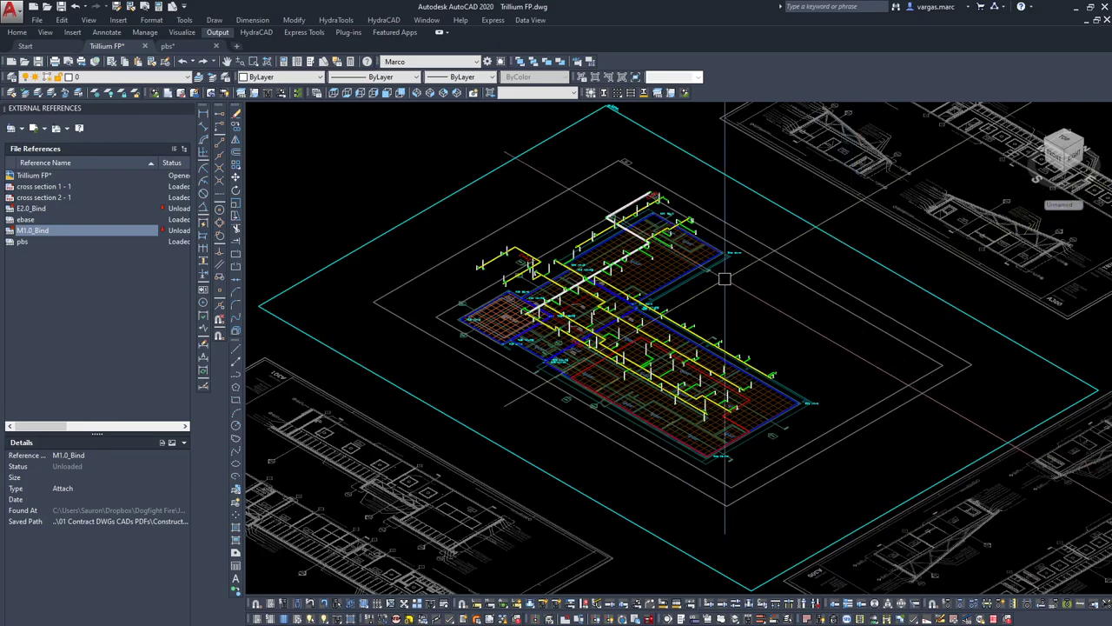
# - Isolate the HydraPipes layer using a raised branch line pipe in the isometric view
pyautogui.scroll(4, 527, 242)
pyautogui.click(430, 267)
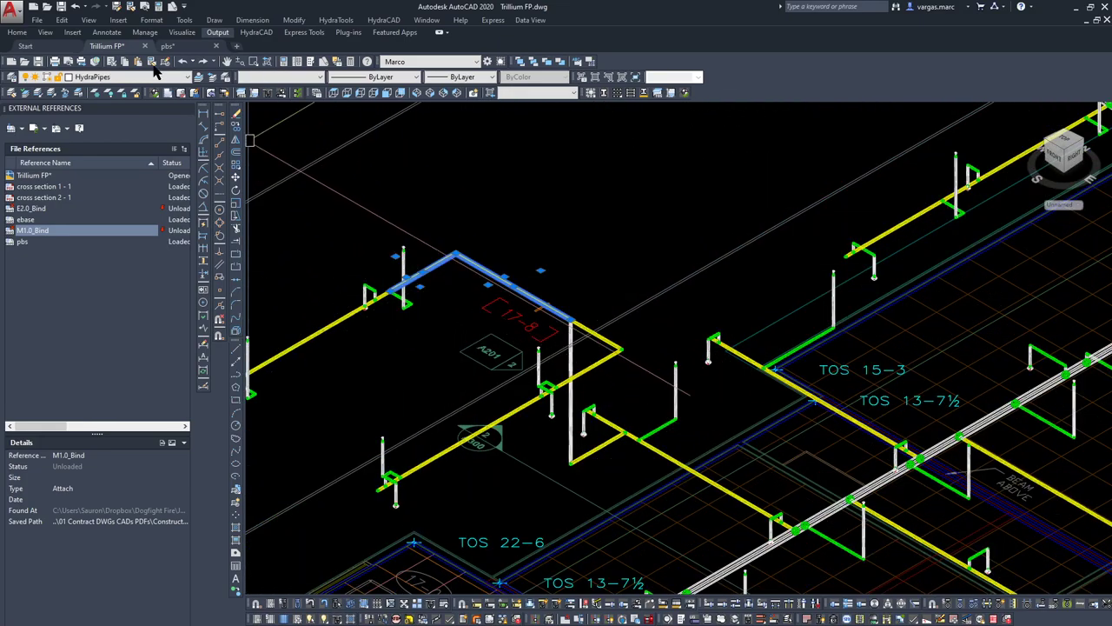
pyautogui.press('Escape')
# - Copy the complete 3D piping system 500' away from the floor plan
pyautogui.scroll(-8, 399, 226)
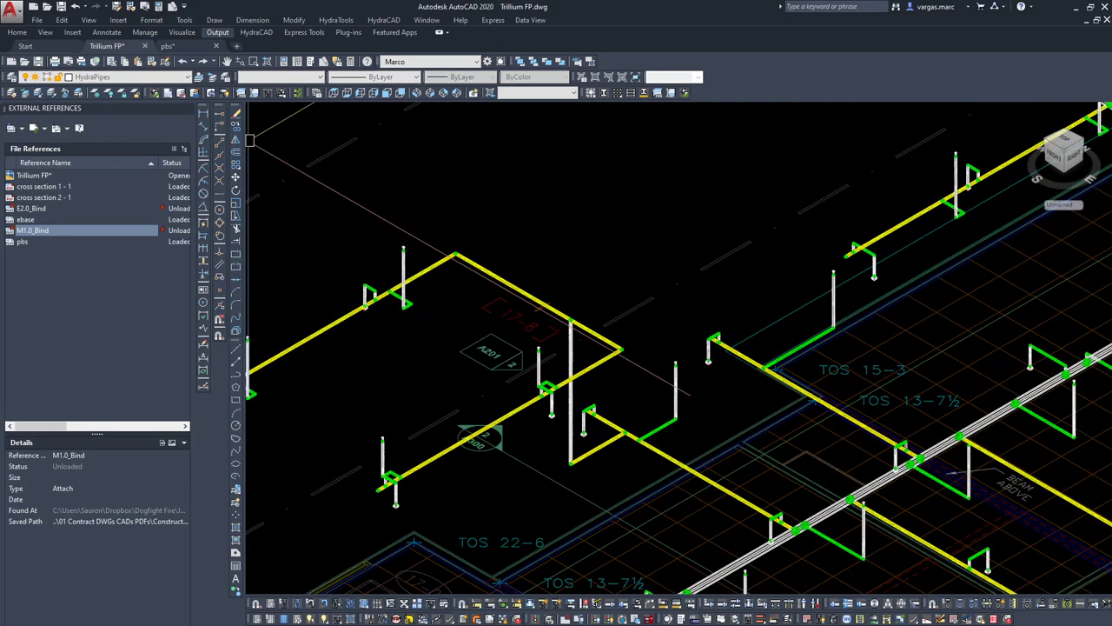
pyautogui.click(380, 212)
pyautogui.click(597, 414)
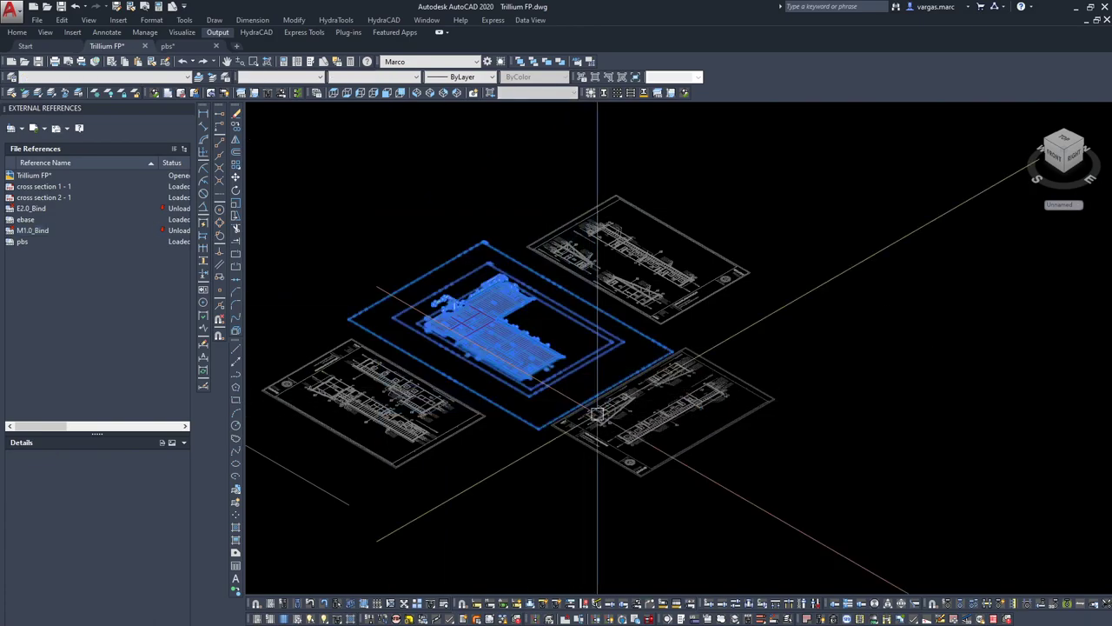
pyautogui.click(237, 126)
pyautogui.scroll(-4, 600, 233)
pyautogui.click(613, 321)
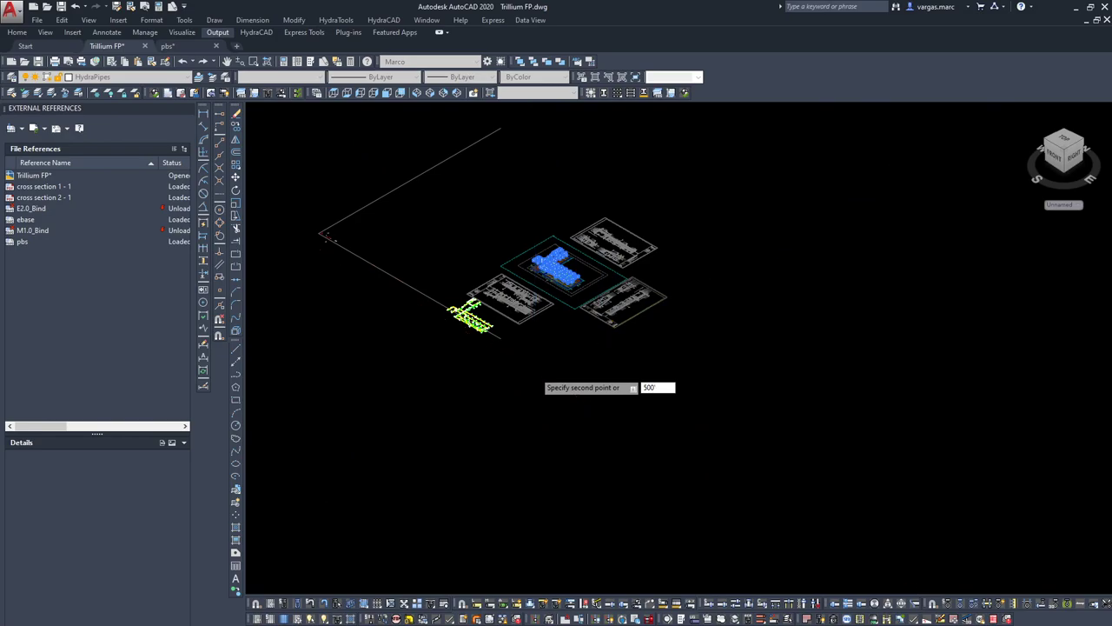
pyautogui.press('Return')
pyautogui.press('Return')
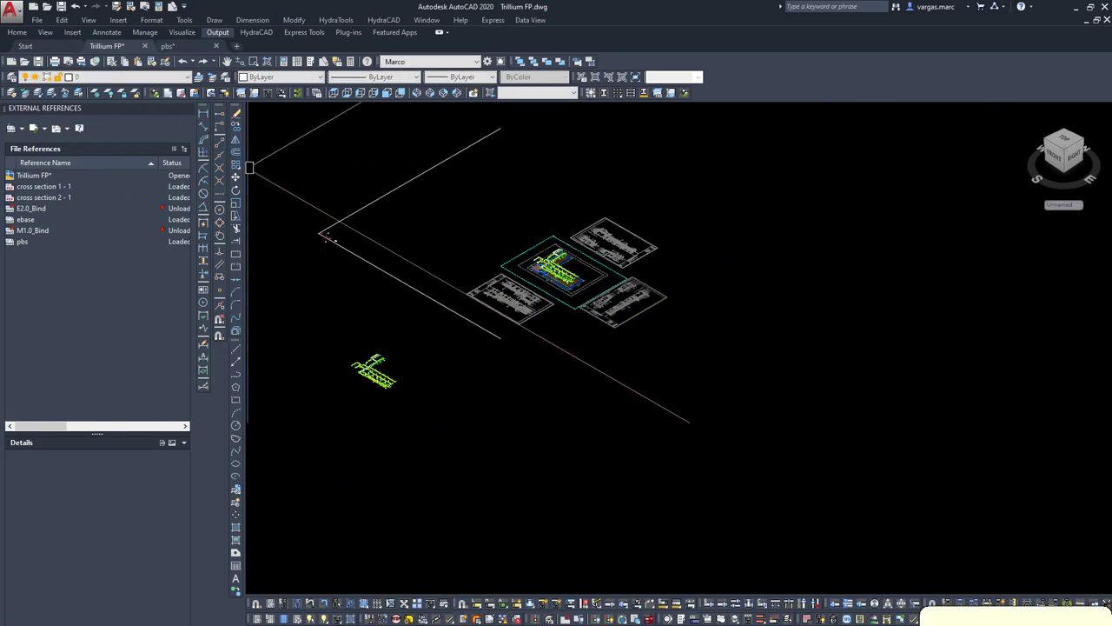
# - Put the copied 3D piping on the TEXT layer and set its color to ByLayer
pyautogui.click(318, 330)
pyautogui.click(417, 395)
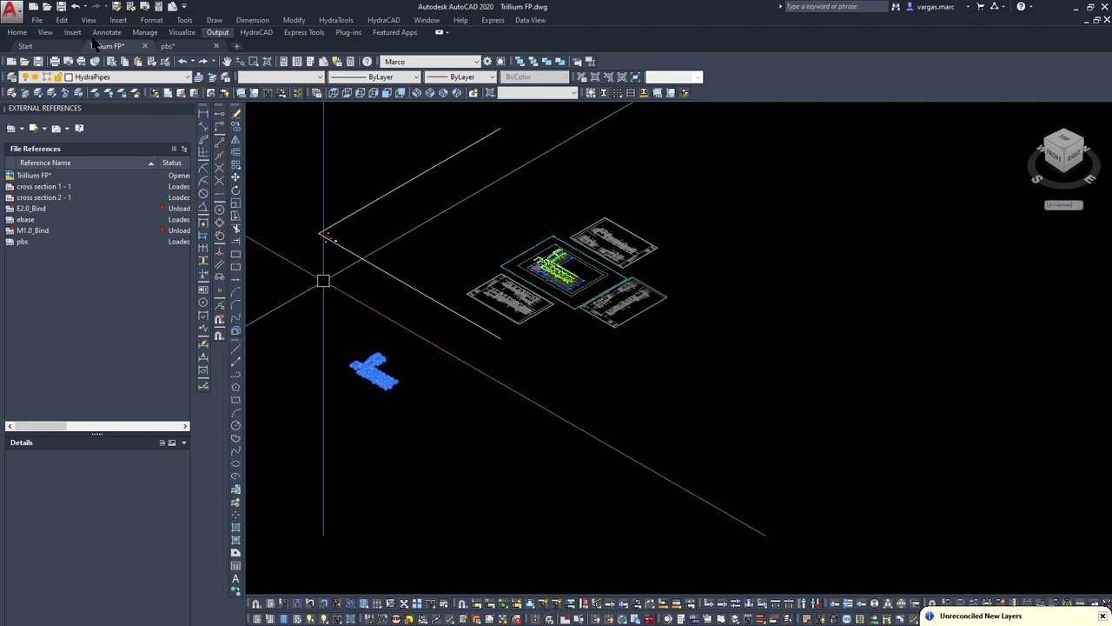
pyautogui.click(119, 78)
pyautogui.click(102, 303)
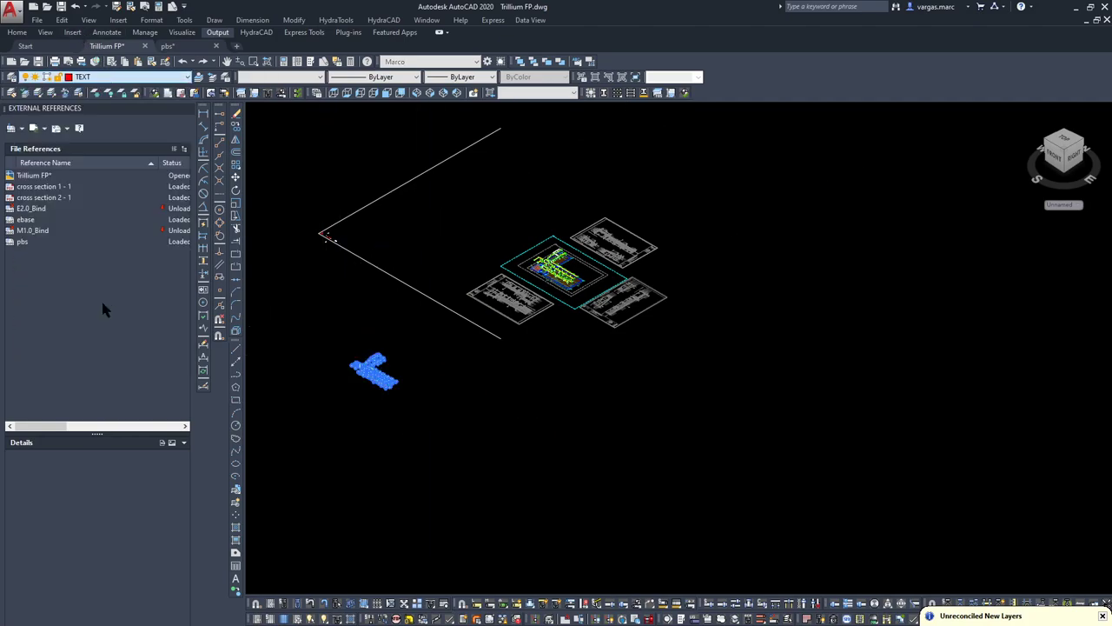
pyautogui.click(280, 78)
pyautogui.click(264, 86)
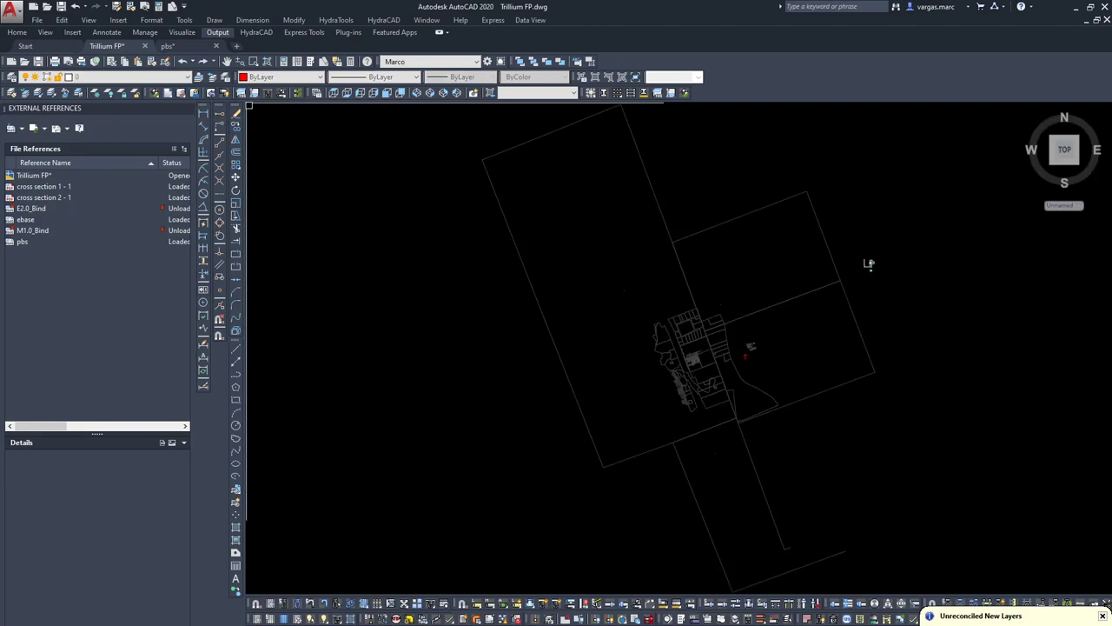
# - View the labelled red piping in plan and in a southwest isometric view
pyautogui.scroll(5, 876, 263)
pyautogui.scroll(8, 783, 327)
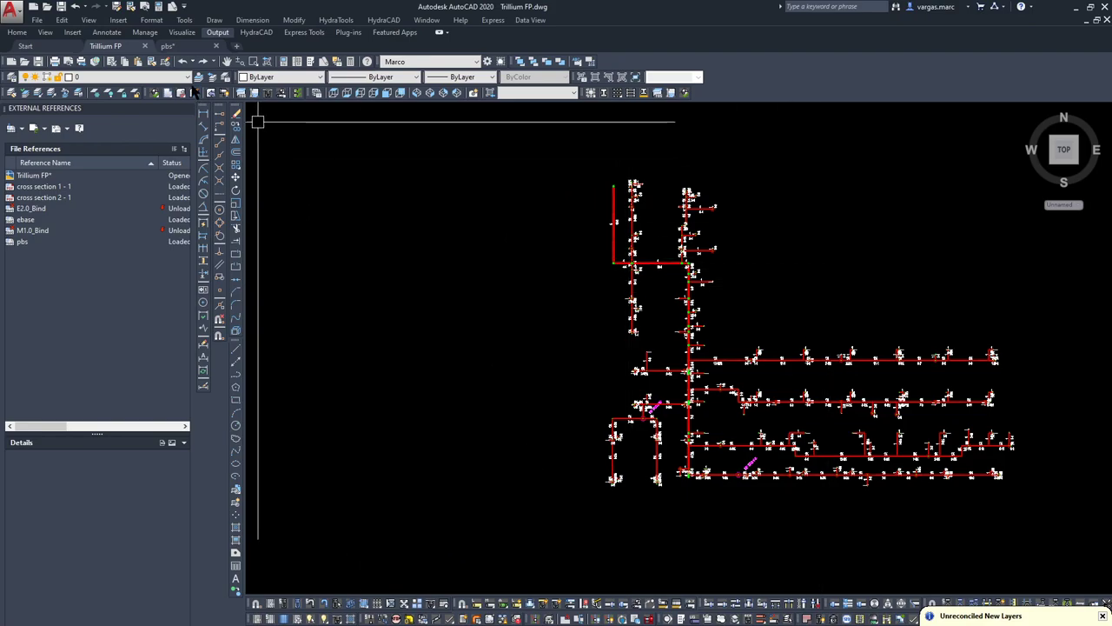
pyautogui.click(416, 94)
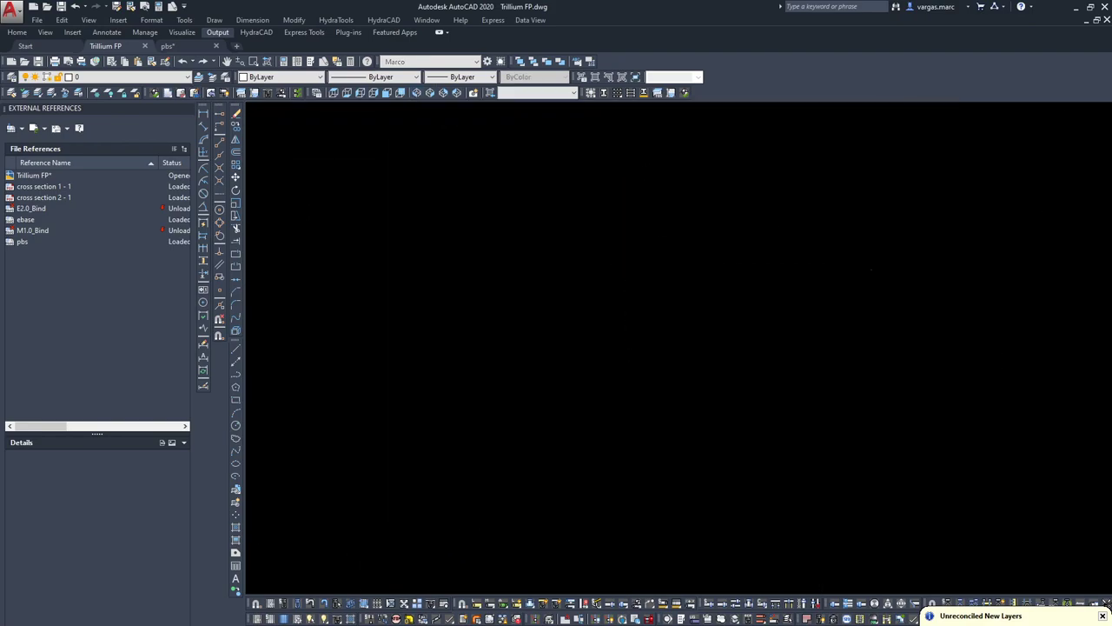
pyautogui.scroll(3, 808, 212)
pyautogui.scroll(8, 623, 258)
pyautogui.moveTo(604, 310)
pyautogui.mouseDown(button='middle')
pyautogui.moveTo(681, 288)
pyautogui.moveTo(755, 290)
pyautogui.moveTo(894, 334)
pyautogui.mouseUp(button='middle')
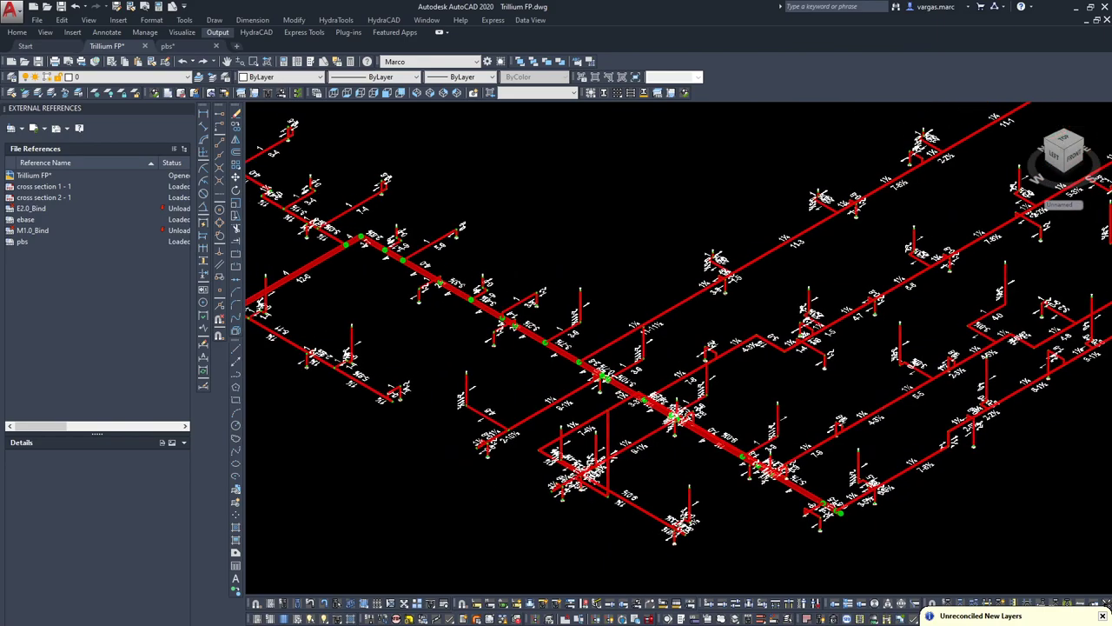
pyautogui.moveTo(392, 310); pyautogui.dragTo(467, 308, button='middle')
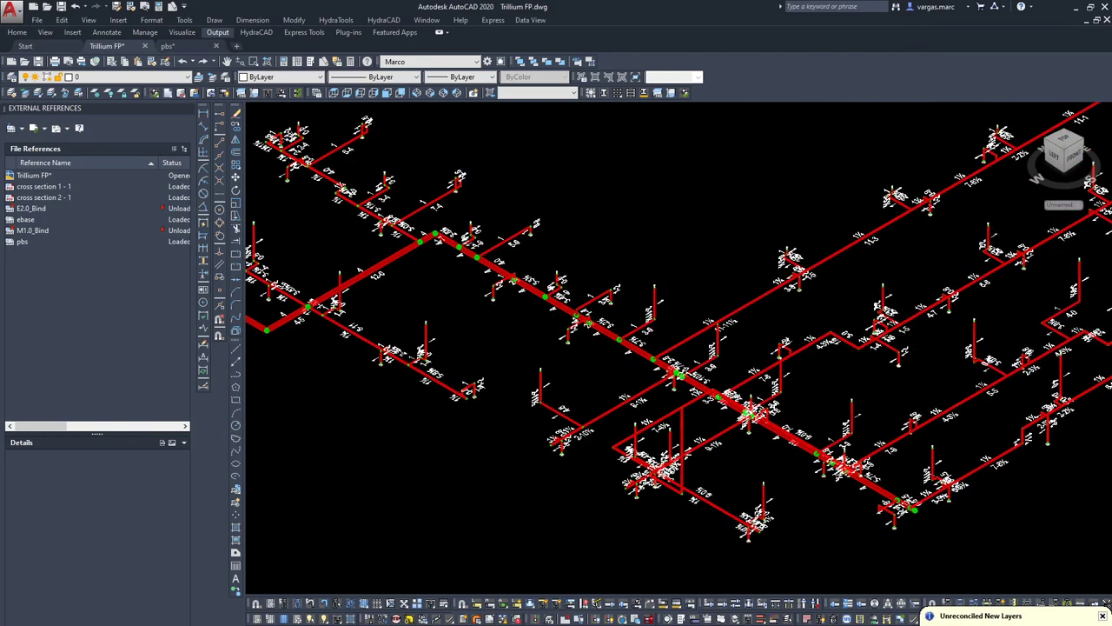
# - Examine the risers, drops and elbow connections along the main and the short branch line
pyautogui.scroll(6, 403, 308)
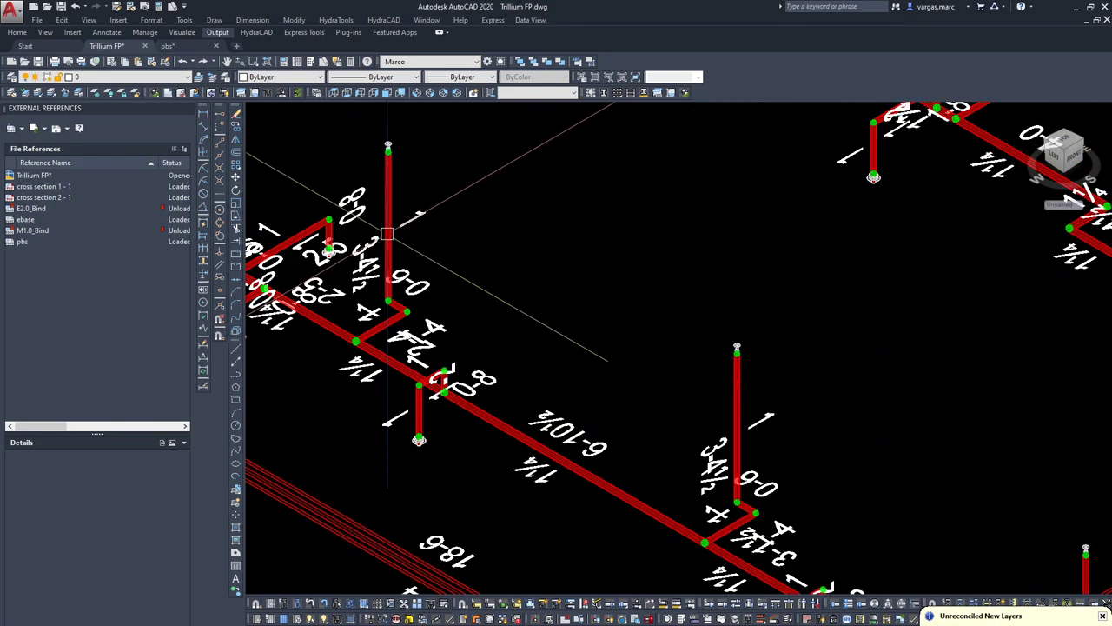
pyautogui.scroll(-2, 391, 234)
pyautogui.moveTo(753, 313); pyautogui.dragTo(452, 271, button='middle')
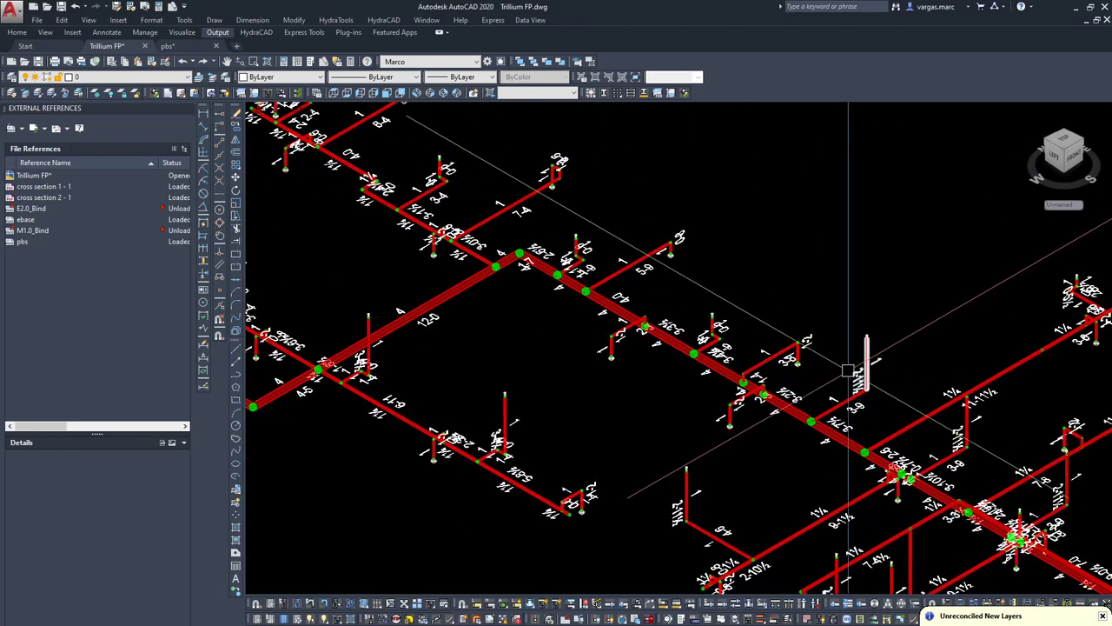
pyautogui.scroll(3, 437, 405)
pyautogui.moveTo(437, 405); pyautogui.dragTo(589, 376, button='middle')
pyautogui.scroll(3, 600, 385)
pyautogui.scroll(-1, 681, 337)
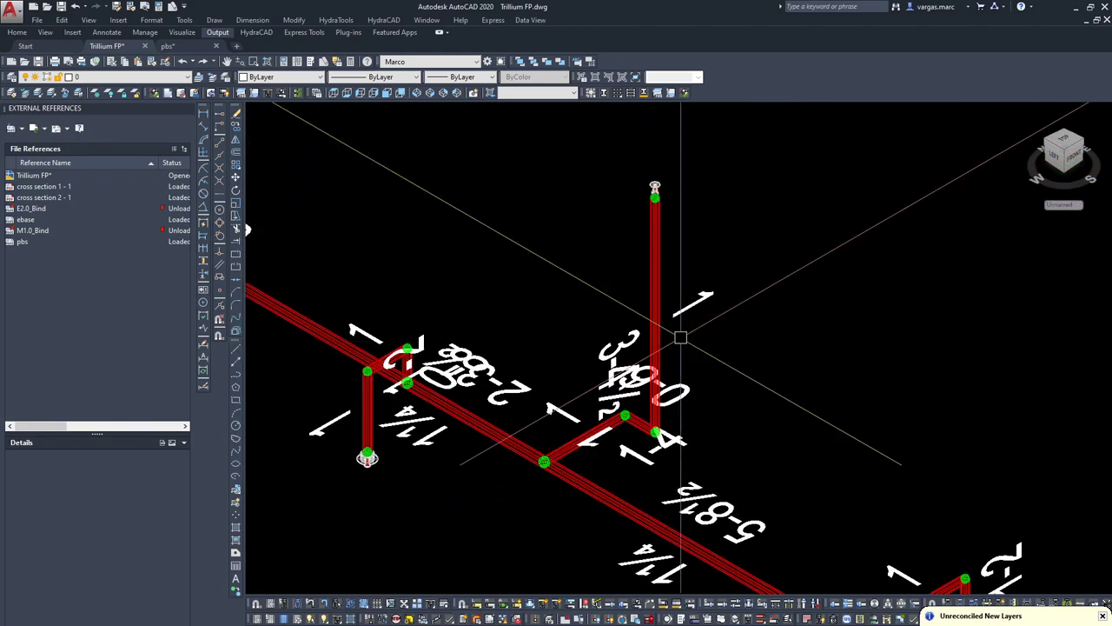
# - Insert an axis marker at the elbow at the foot of the vertical riser on the short branch line
pyautogui.moveTo(681, 338); pyautogui.dragTo(629, 359, button='middle')
pyautogui.scroll(5, 630, 448)
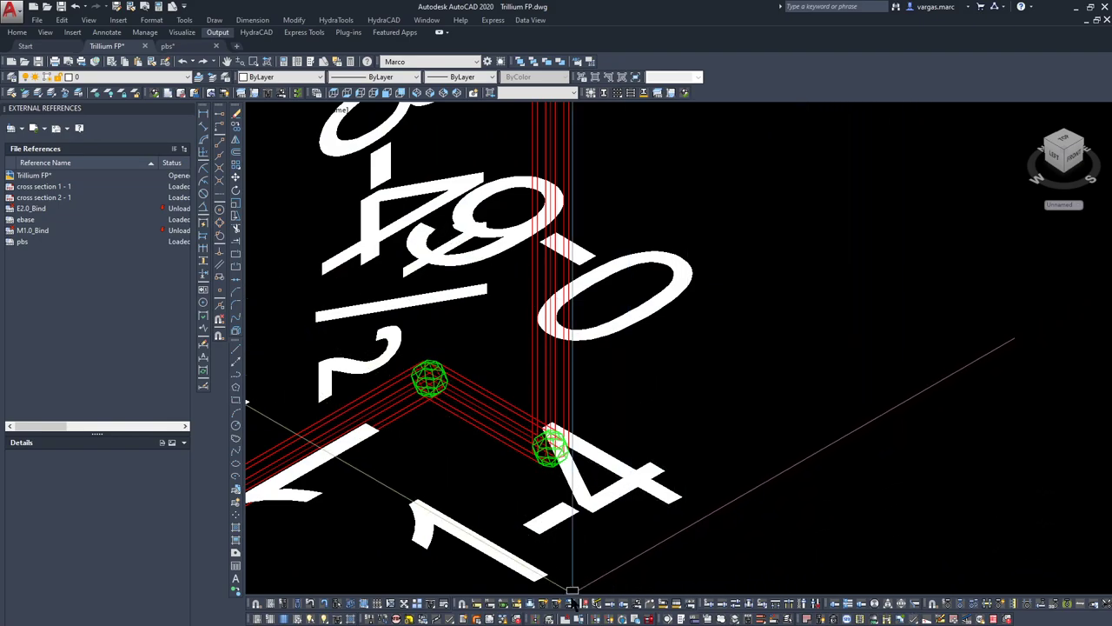
pyautogui.click(536, 618)
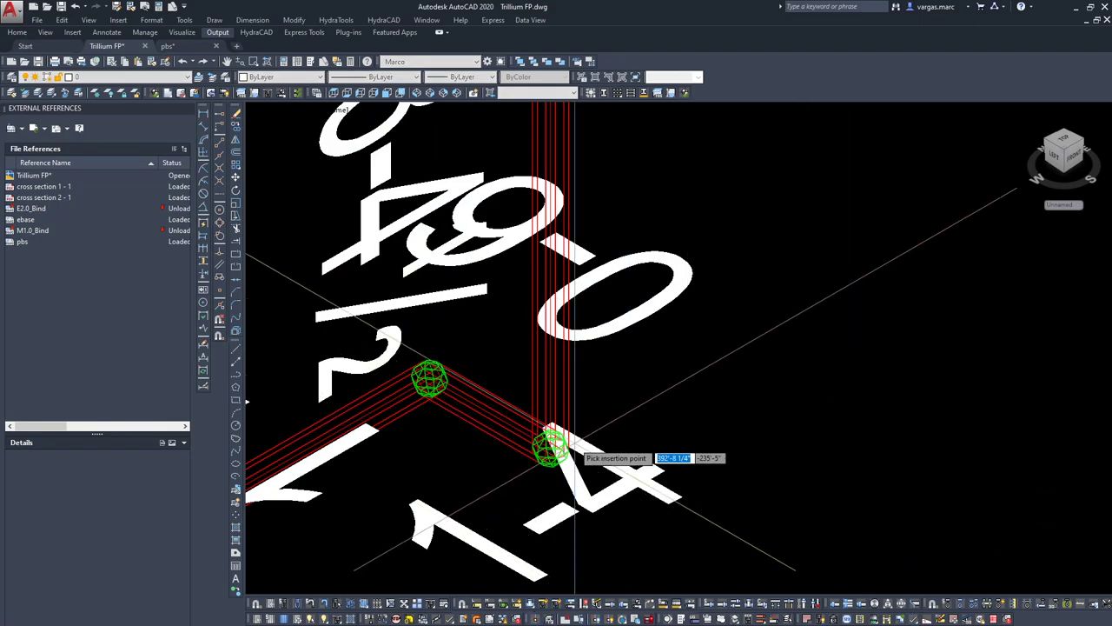
pyautogui.click(512, 427)
pyautogui.keyDown('shift'); pyautogui.rightClick(513, 436); pyautogui.keyUp('shift')
pyautogui.press('m')
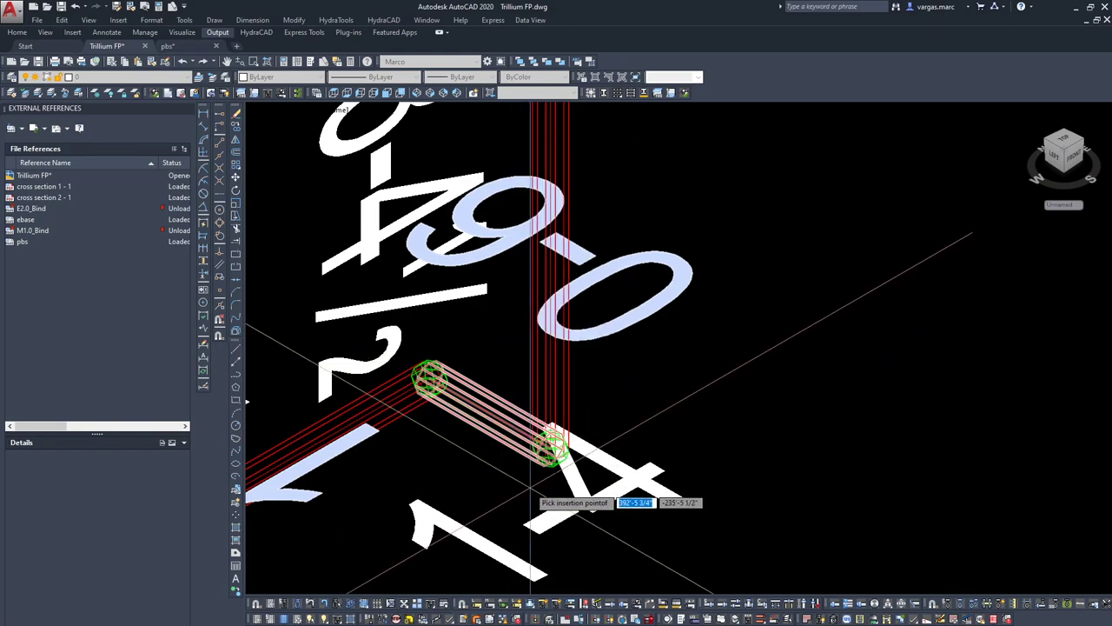
pyautogui.click(527, 456)
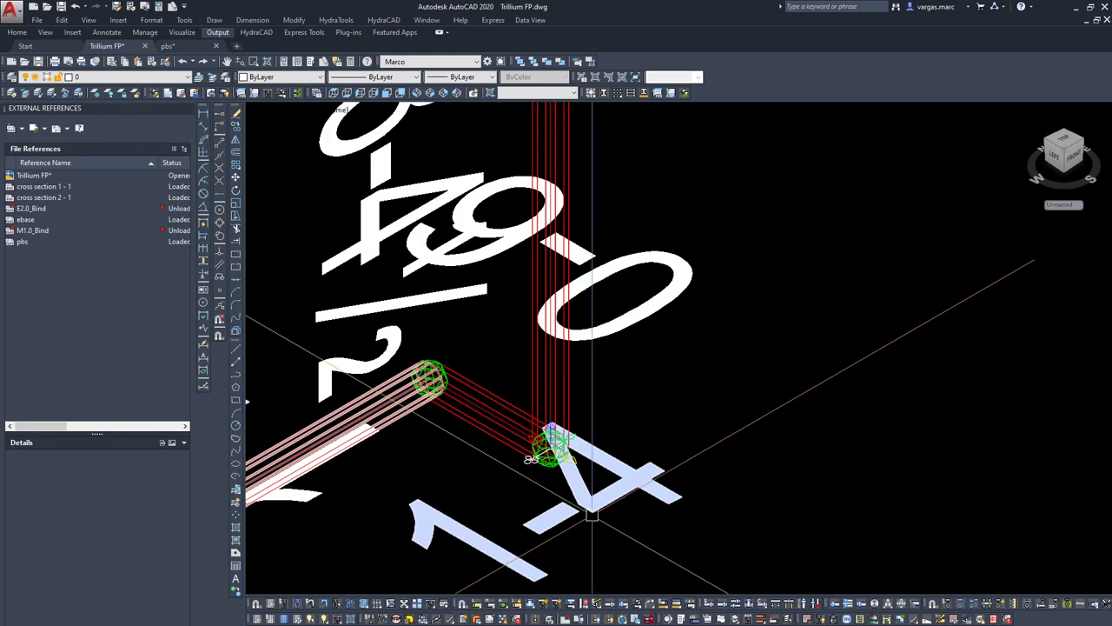
# - Try to rotate the vertical riser on the short branch line about the axis marker at its foot elbow
pyautogui.scroll(5, 550, 457)
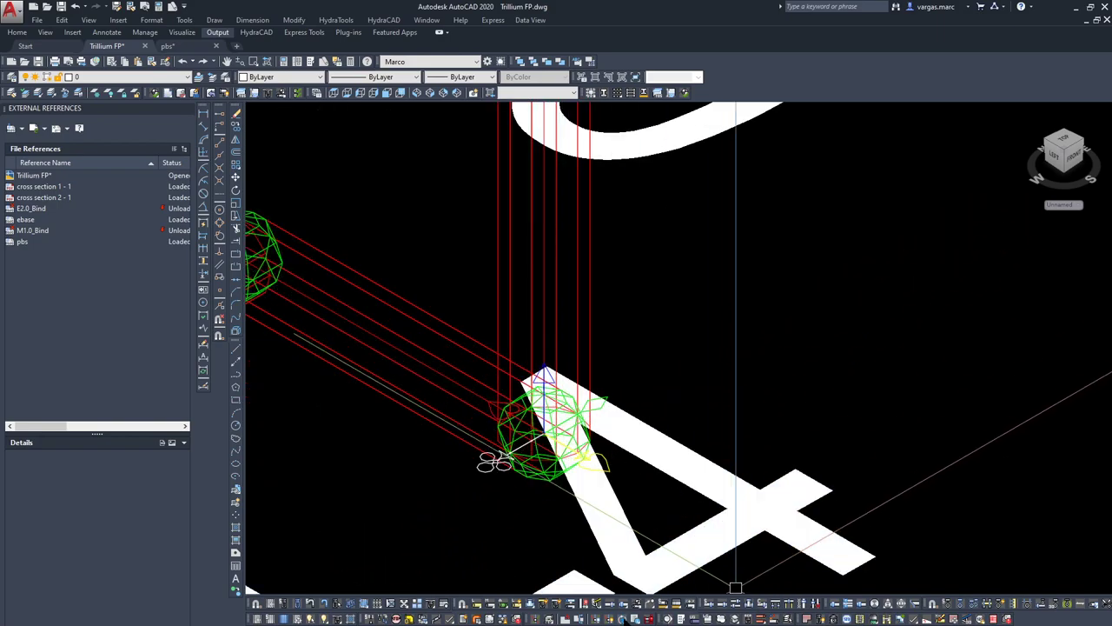
pyautogui.click(624, 619)
pyautogui.click(485, 463)
pyautogui.click(499, 297)
pyautogui.scroll(-7, 508, 282)
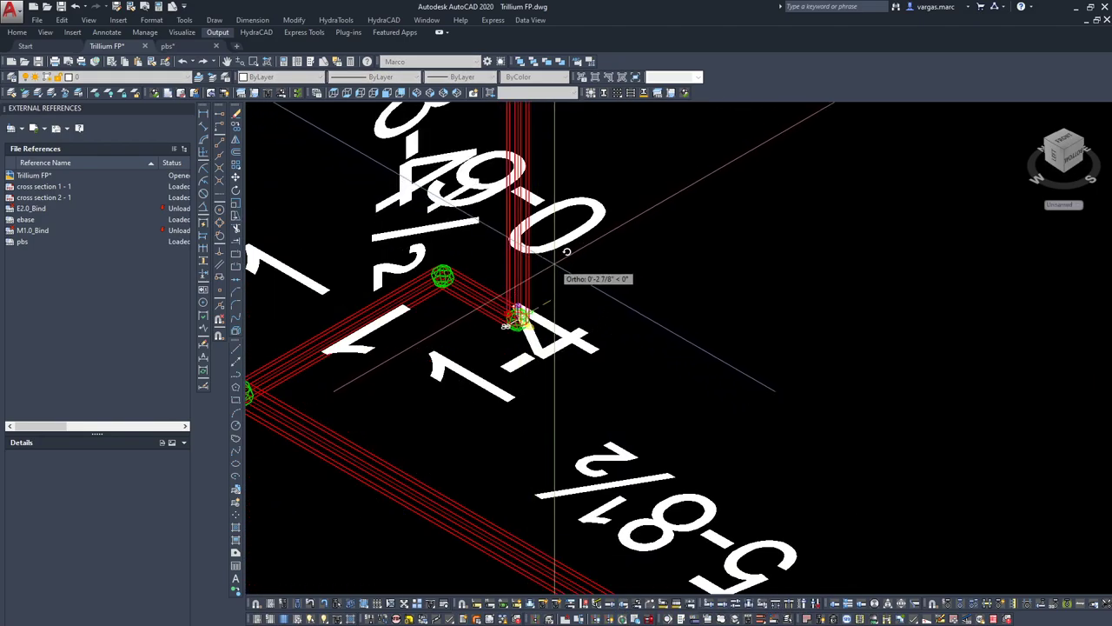
pyautogui.scroll(-2, 558, 261)
pyautogui.moveTo(587, 261); pyautogui.dragTo(584, 396, button='middle')
pyautogui.scroll(-6, 528, 427)
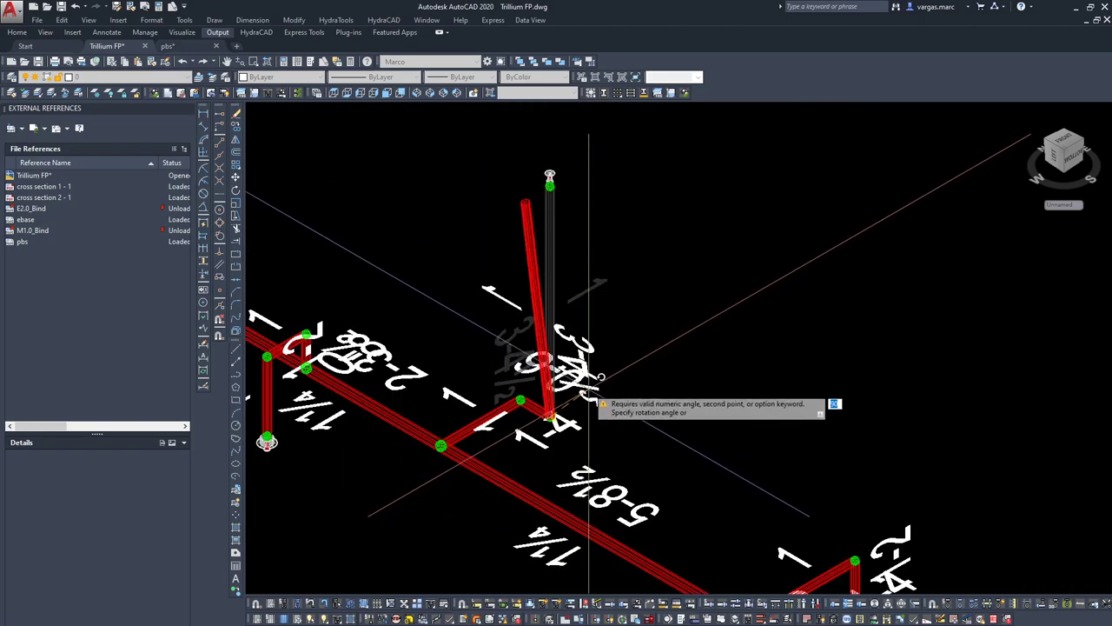
pyautogui.scroll(-5, 600, 374)
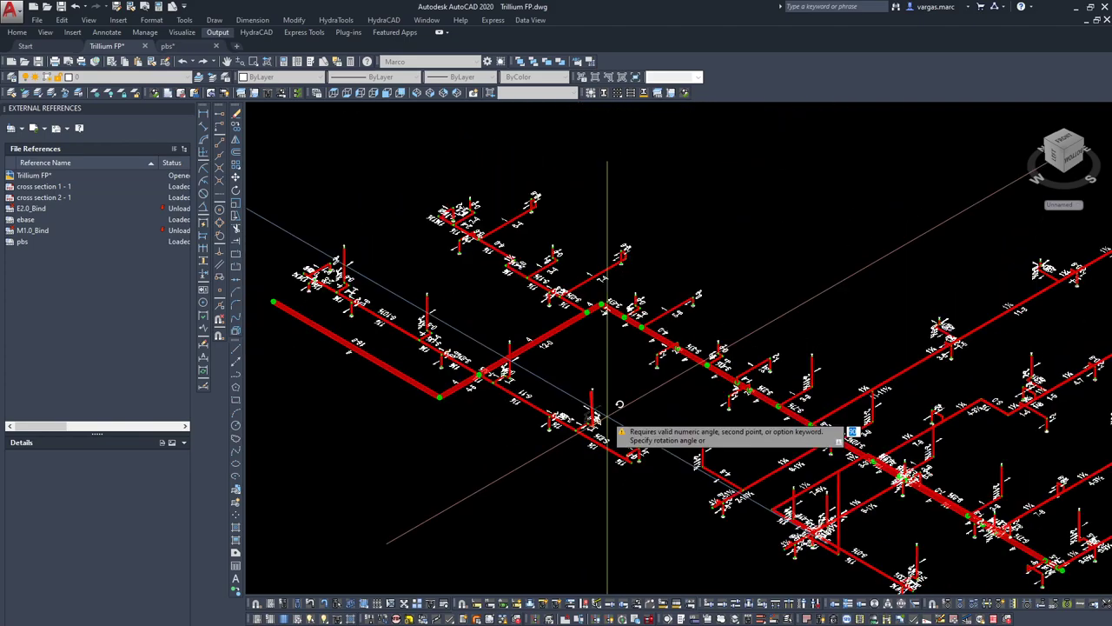
pyautogui.scroll(6, 608, 404)
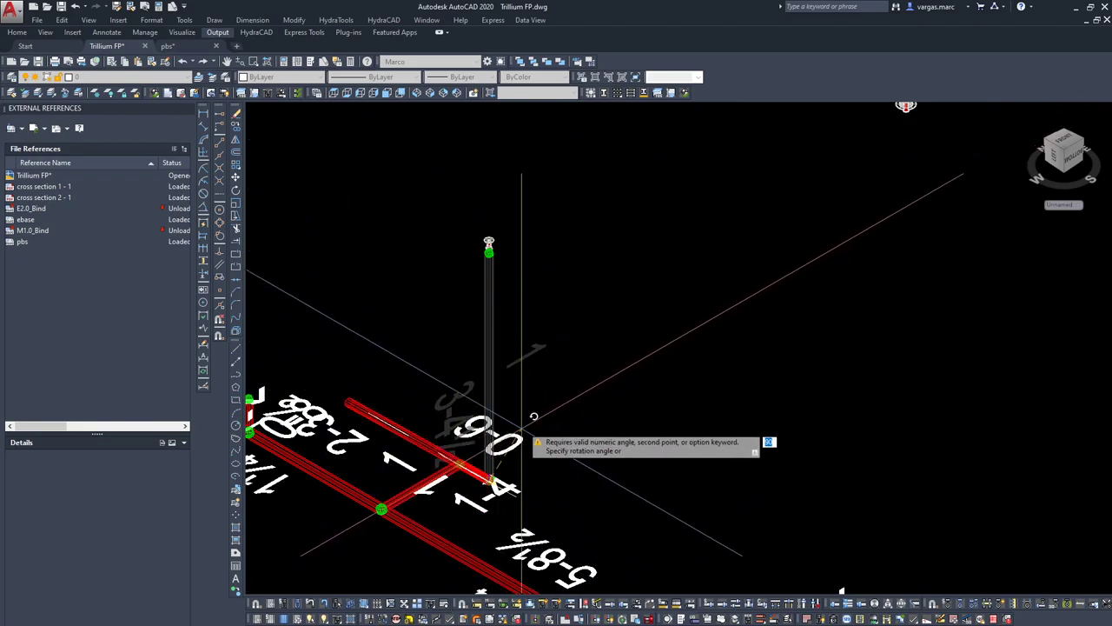
pyautogui.moveTo(620, 403); pyautogui.dragTo(627, 368, button='middle')
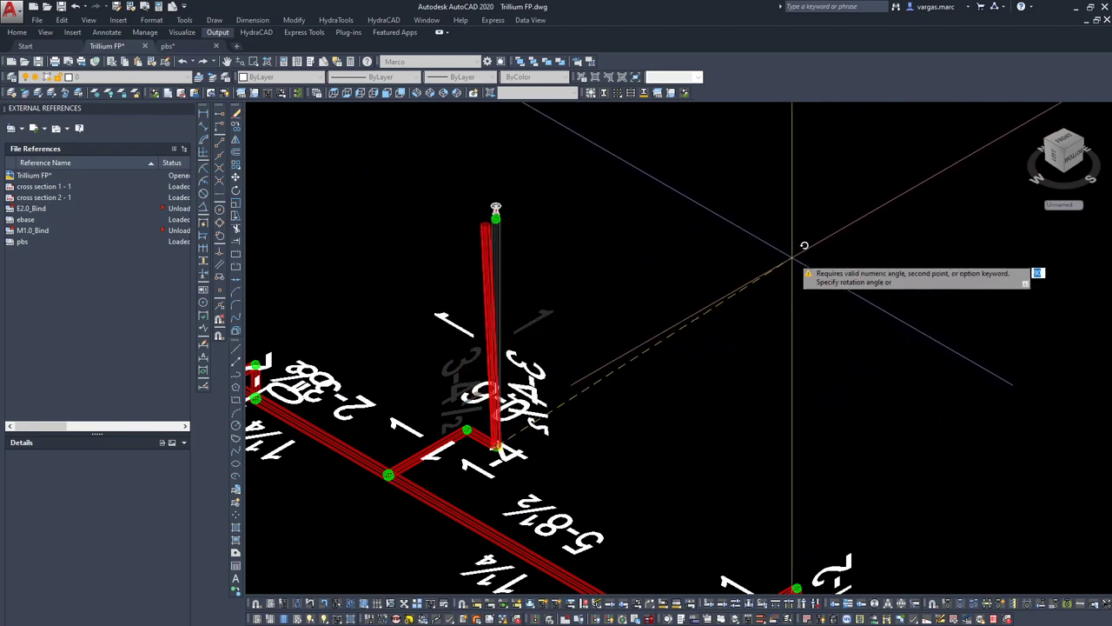
pyautogui.click(867, 271)
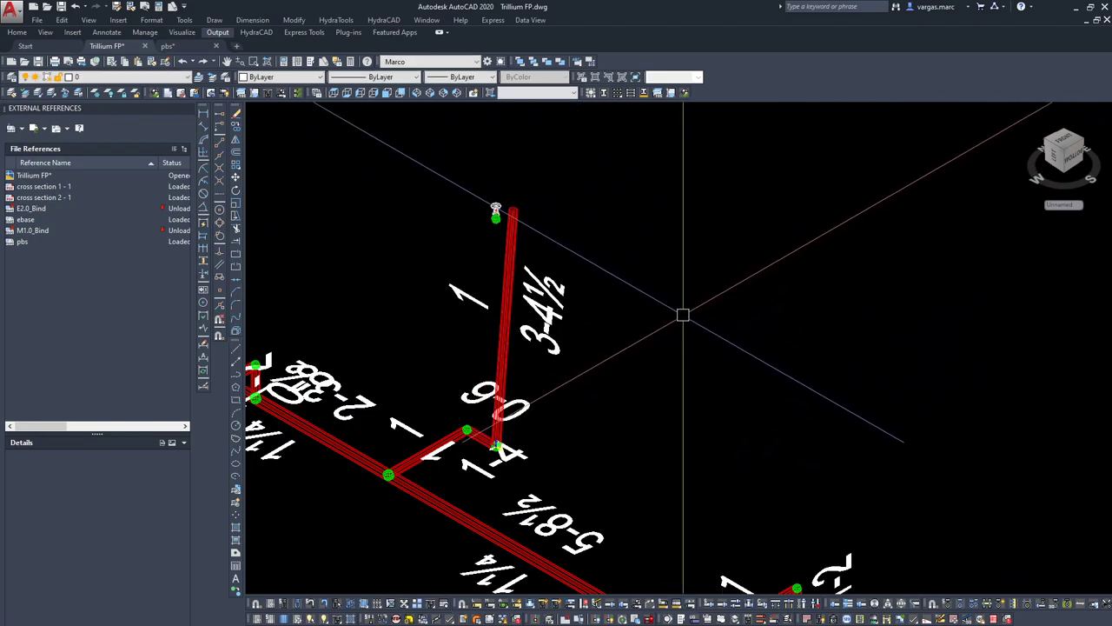
# - Examine the risers, drops and pipe labels along the branch lines and across the whole isometric piping system
pyautogui.scroll(5, 683, 314)
pyautogui.scroll(-10, 678, 323)
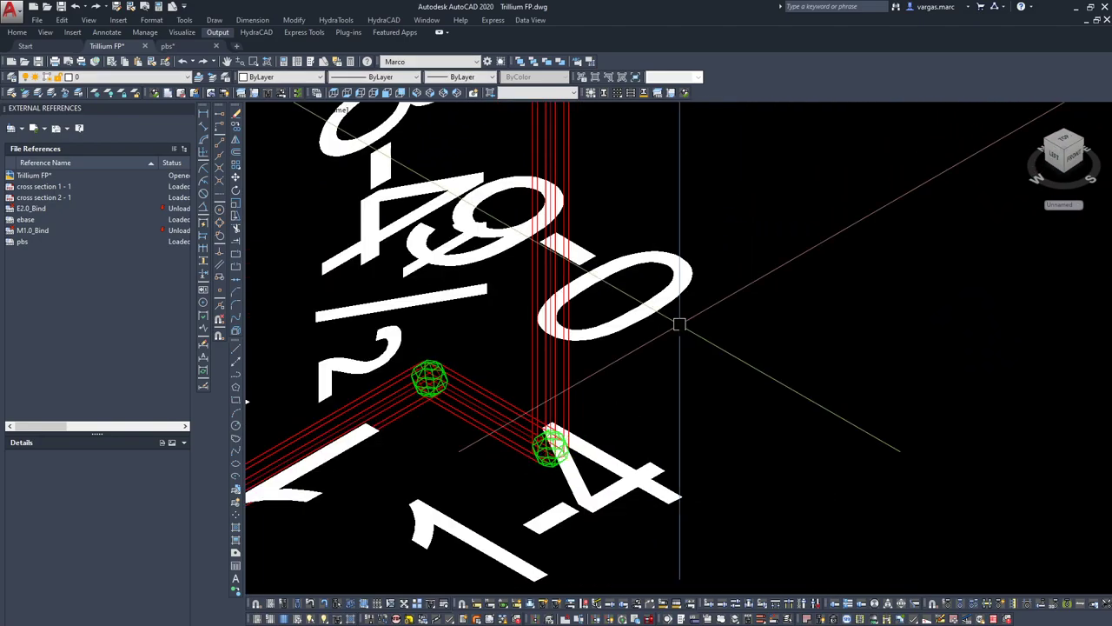
pyautogui.scroll(10, 744, 450)
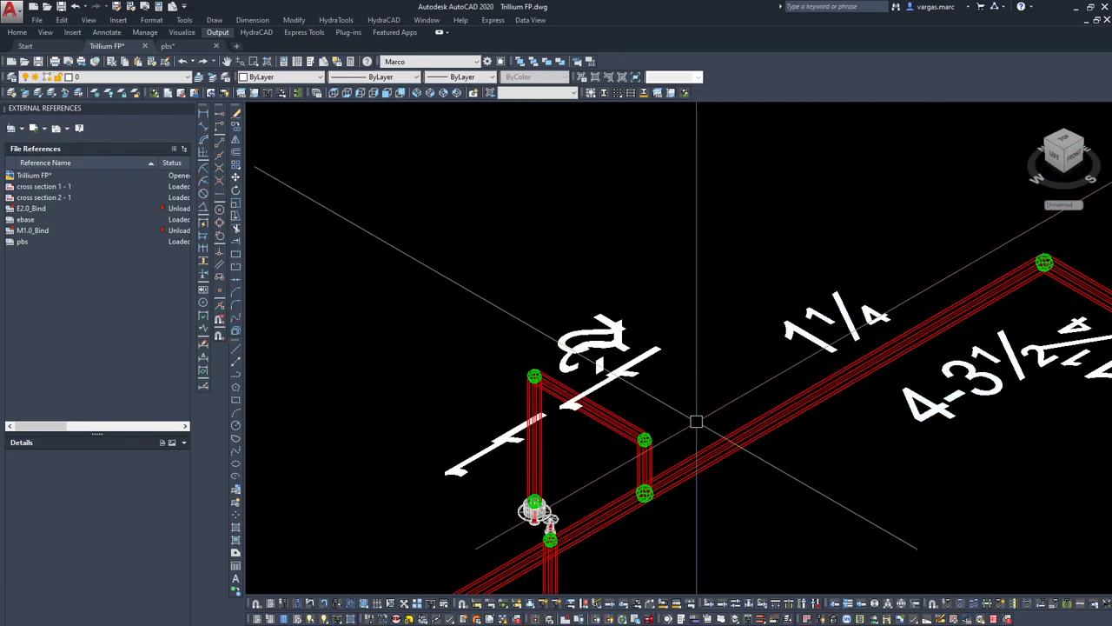
pyautogui.scroll(-8, 699, 419)
pyautogui.moveTo(765, 365); pyautogui.dragTo(774, 427, button='middle')
pyautogui.scroll(8, 909, 313)
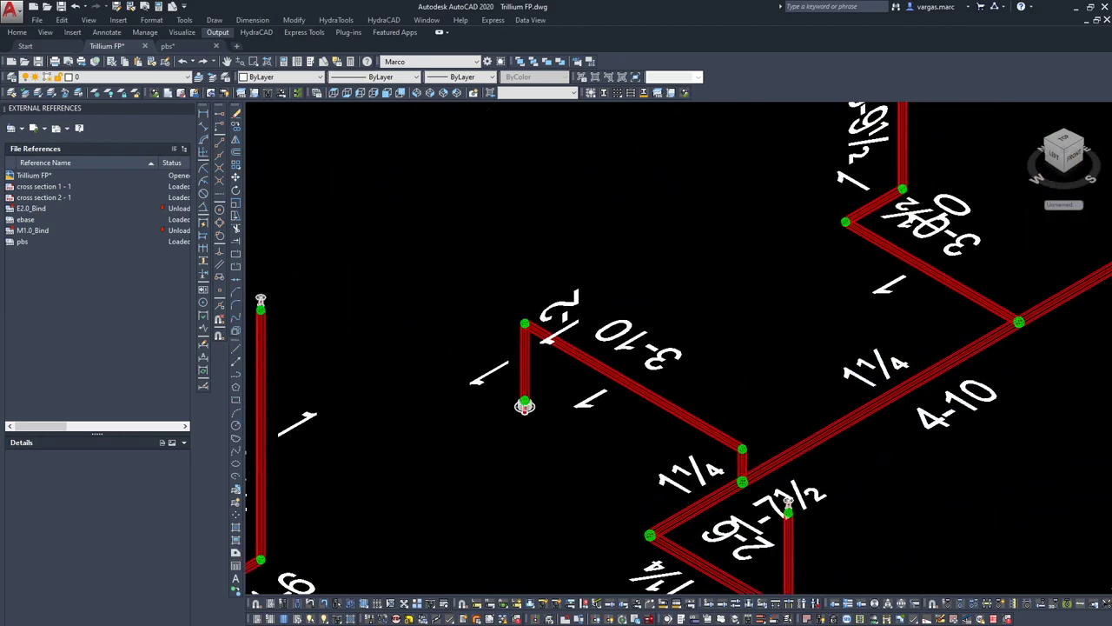
pyautogui.scroll(-8, 741, 467)
pyautogui.scroll(2, 638, 331)
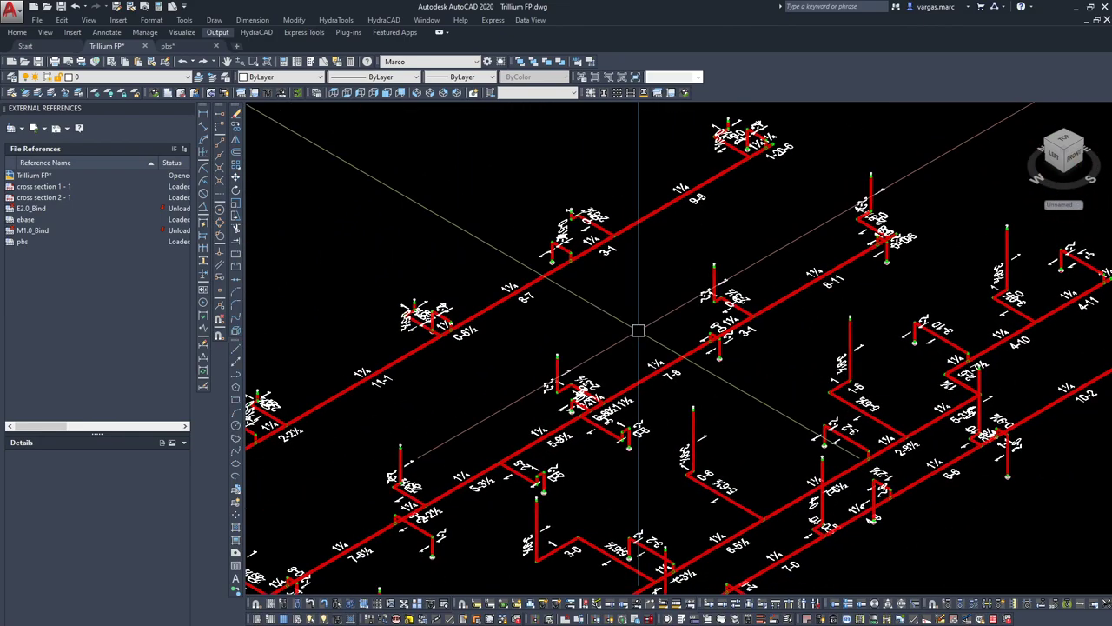
pyautogui.moveTo(661, 526); pyautogui.dragTo(776, 365, button='middle')
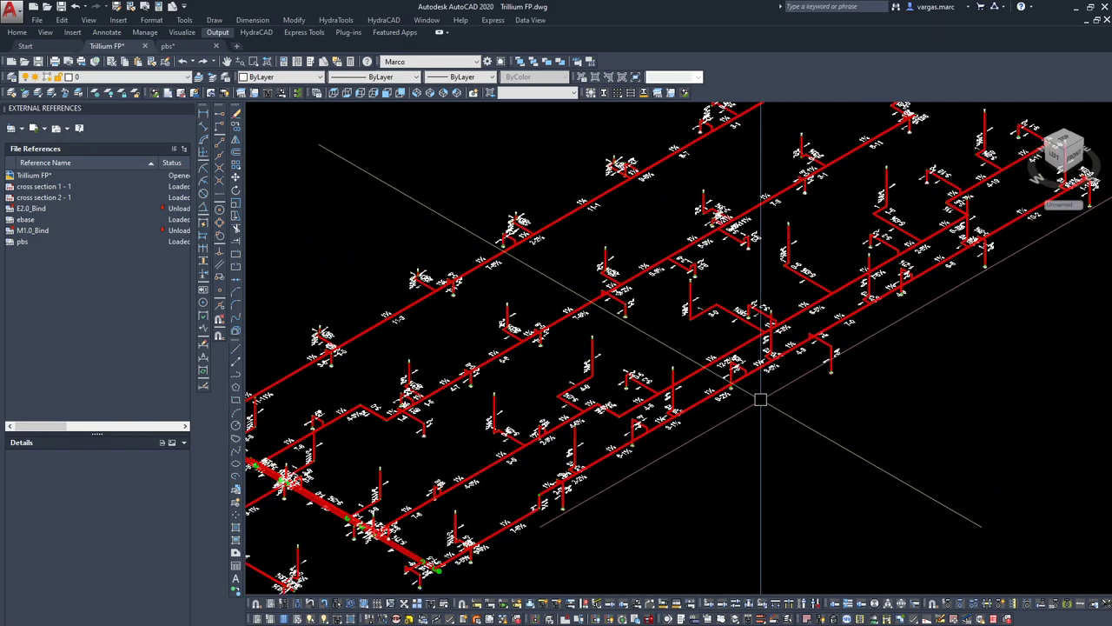
pyautogui.scroll(-6, 426, 498)
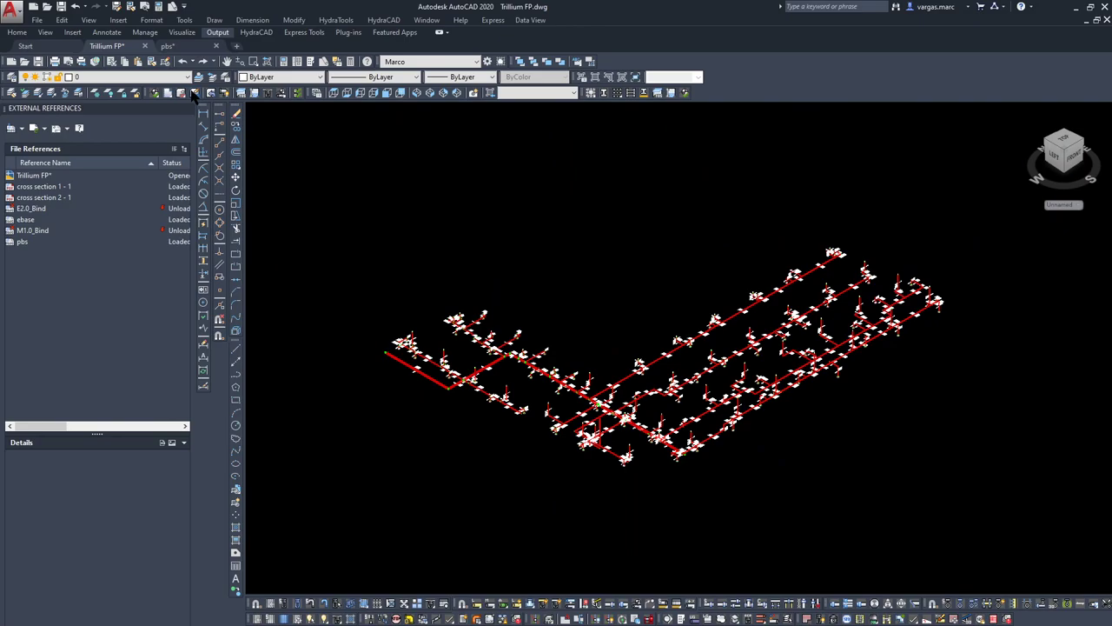
# - Return to the top view and look over the sprinkler floor plan and the surrounding section sheets
pyautogui.click(235, 119)
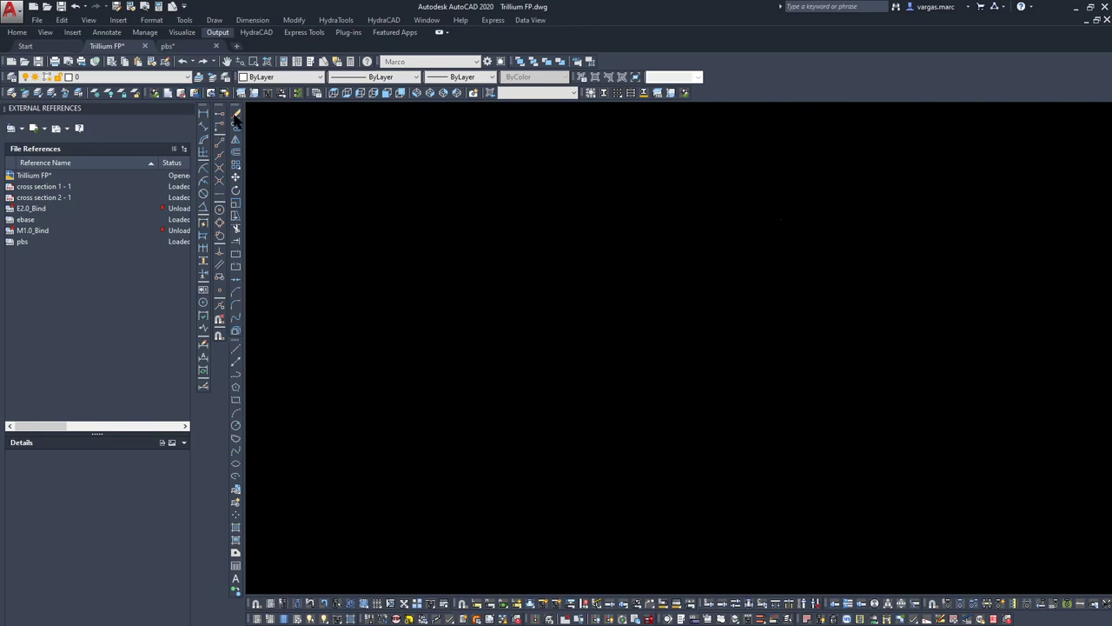
pyautogui.scroll(4, 877, 255)
pyautogui.scroll(10, 819, 305)
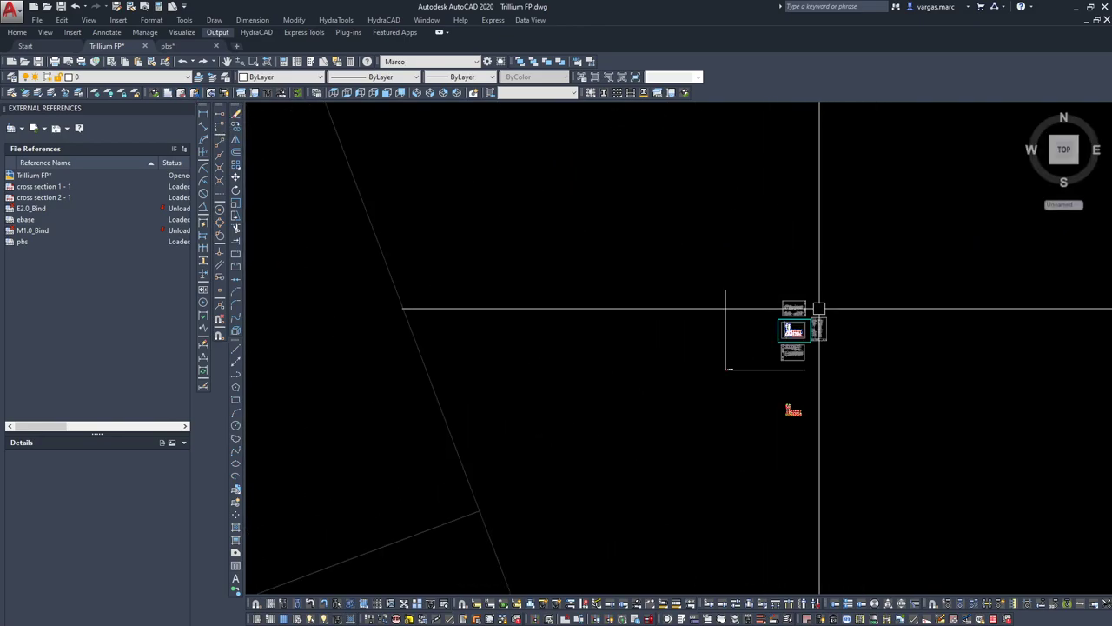
pyautogui.scroll(10, 437, 162)
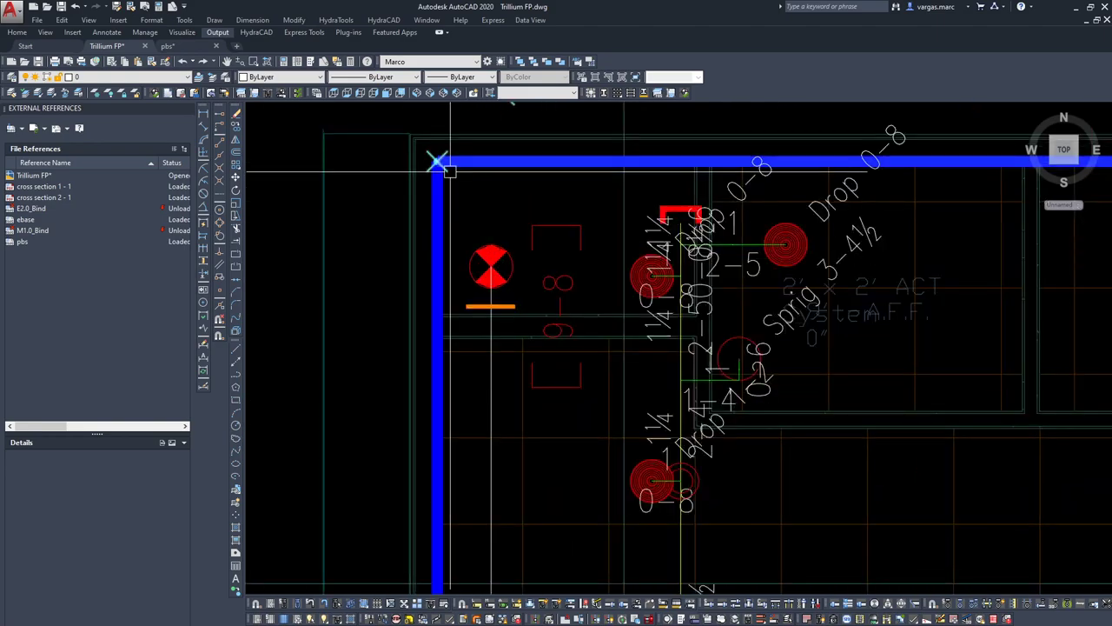
pyautogui.scroll(-10, 521, 231)
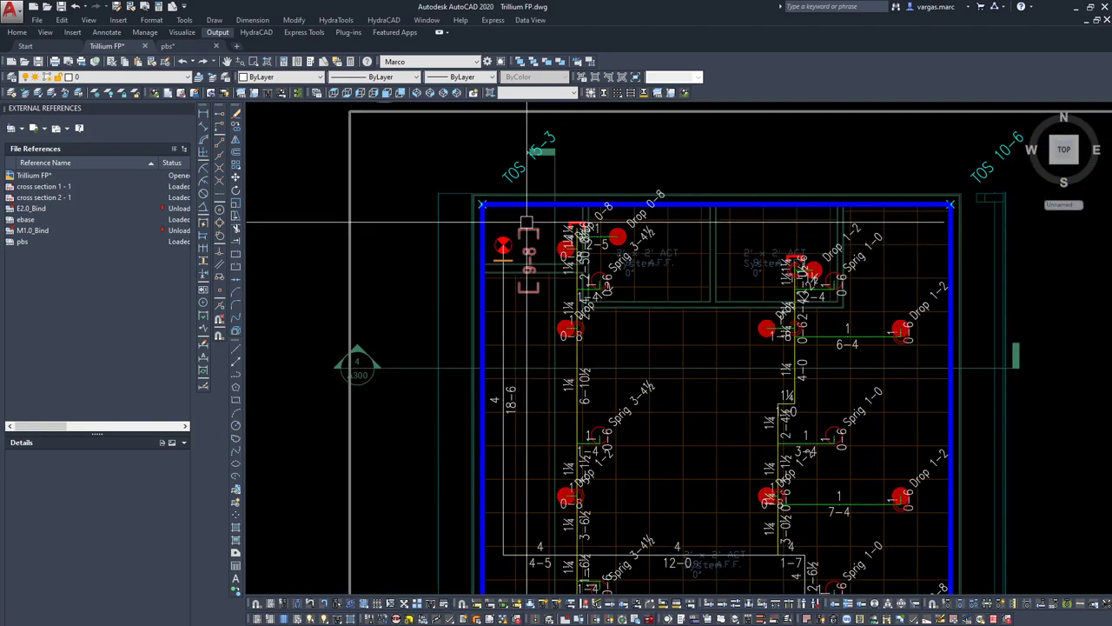
pyautogui.scroll(-6, 677, 371)
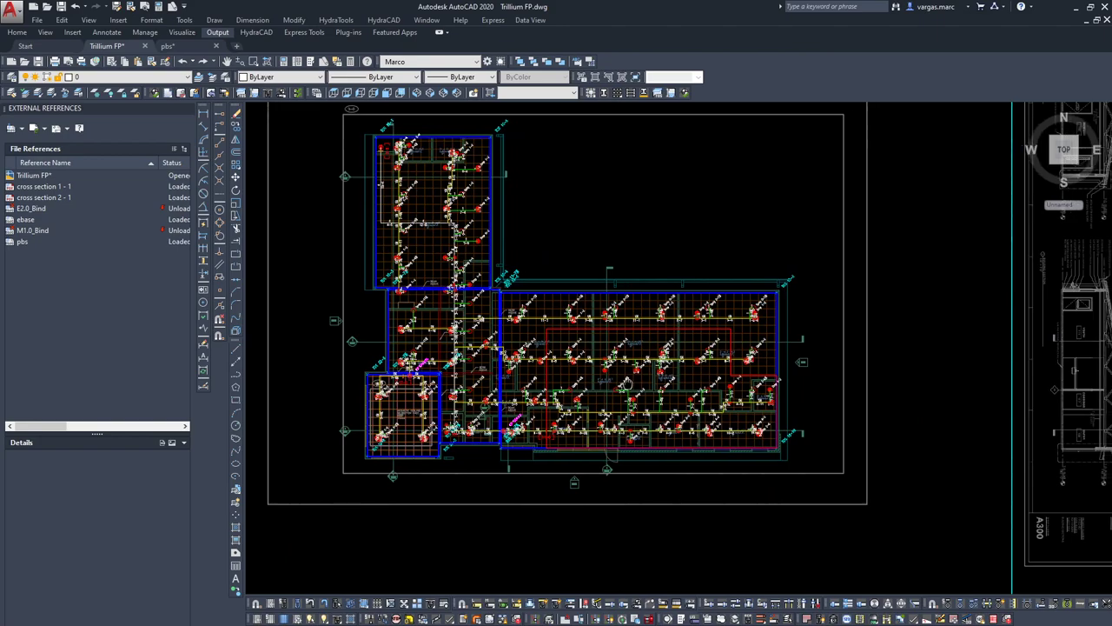
pyautogui.scroll(-5, 689, 413)
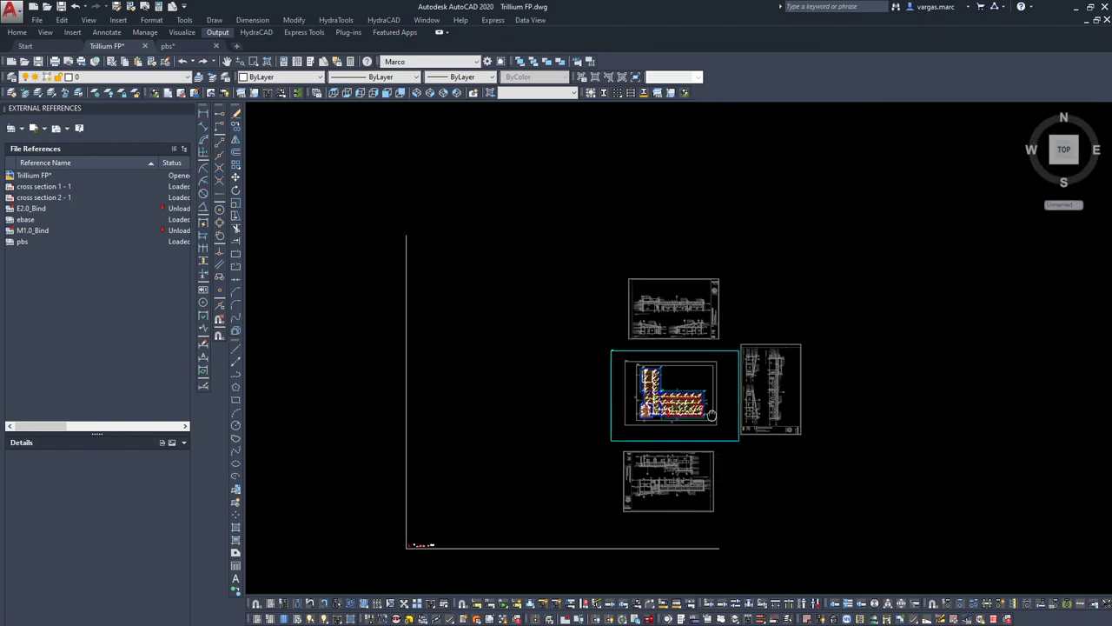
pyautogui.moveTo(705, 415); pyautogui.dragTo(633, 359, button='middle')
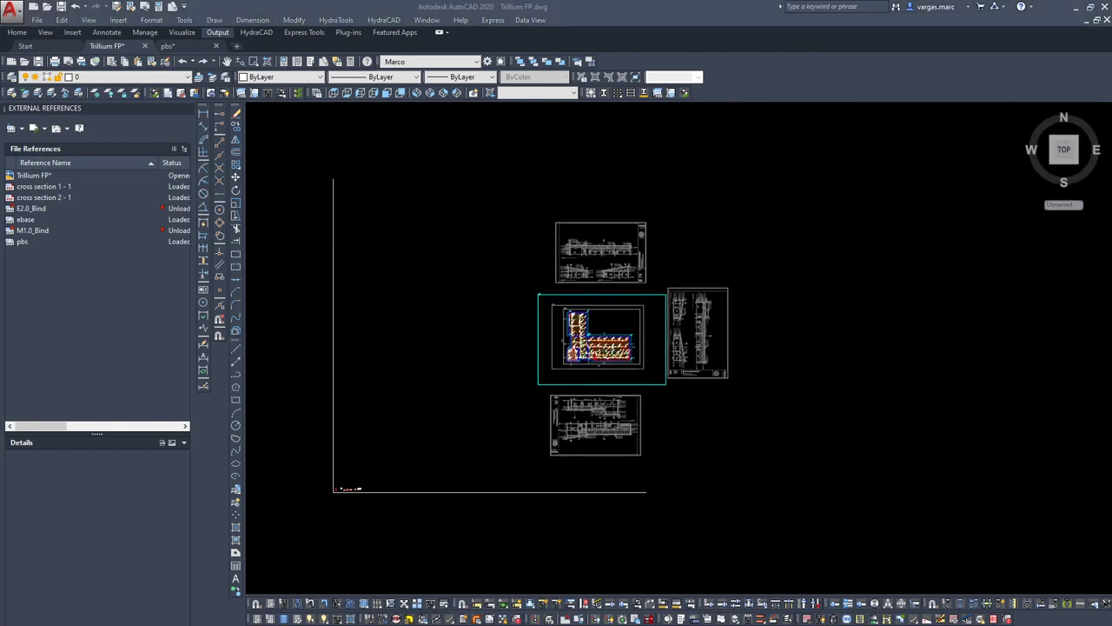
# - Switch to Bluebeam Revu and examine the gauge photo and the pressure and flow data in the Hydrant Flow Report
pyautogui.moveTo(924, 296); pyautogui.dragTo(565, 0)
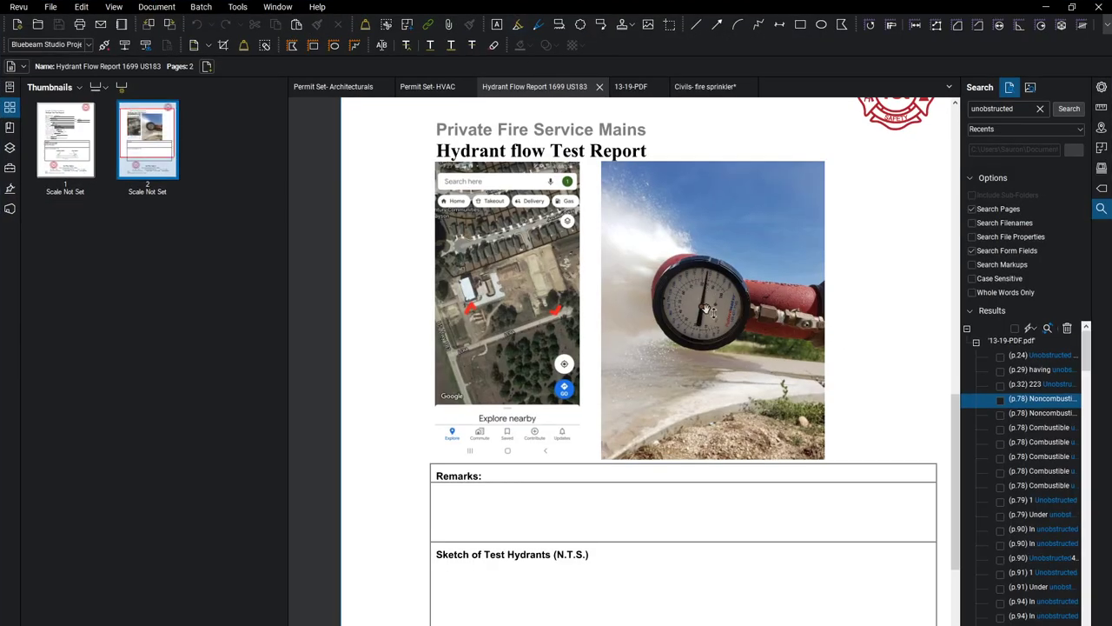
pyautogui.scroll(5, 705, 309)
pyautogui.scroll(-4, 728, 315)
pyautogui.keyDown('ctrl'); pyautogui.scroll(5, 718, 366); pyautogui.keyUp('ctrl')
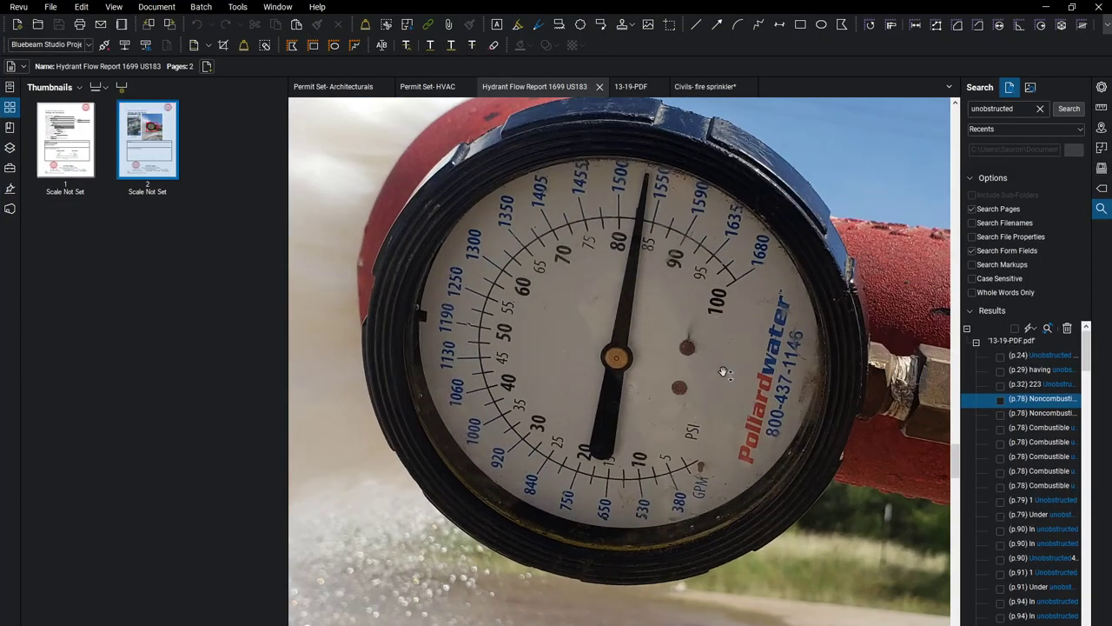
pyautogui.scroll(-5, 724, 372)
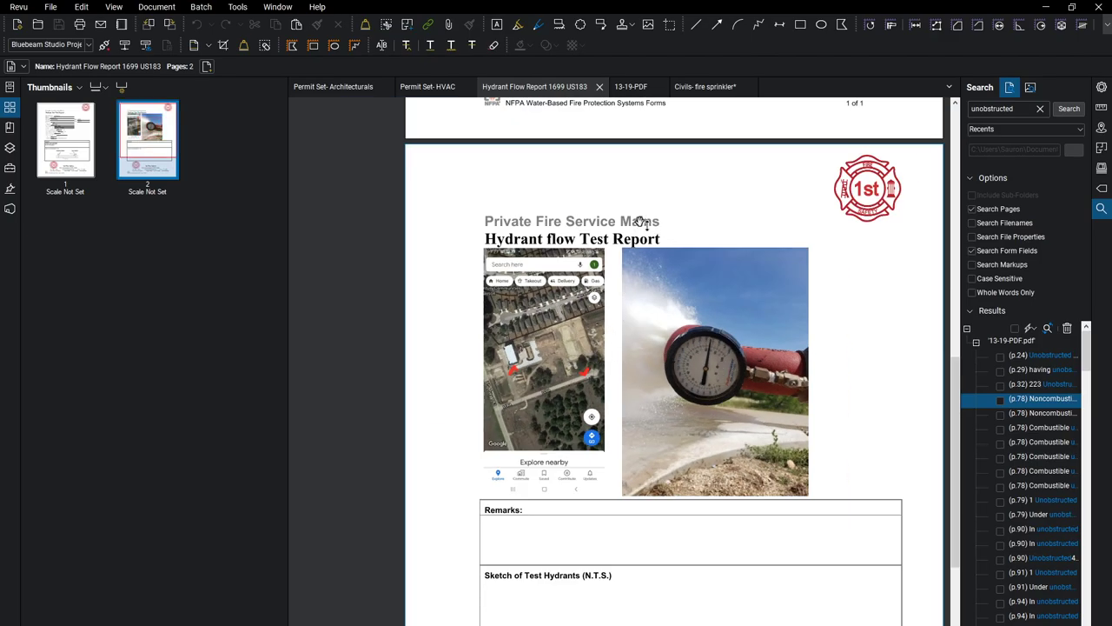
pyautogui.scroll(6, 645, 220)
pyautogui.keyDown('ctrl'); pyautogui.scroll(3, 611, 335); pyautogui.keyUp('ctrl')
pyautogui.moveTo(606, 360); pyautogui.dragTo(691, 408)
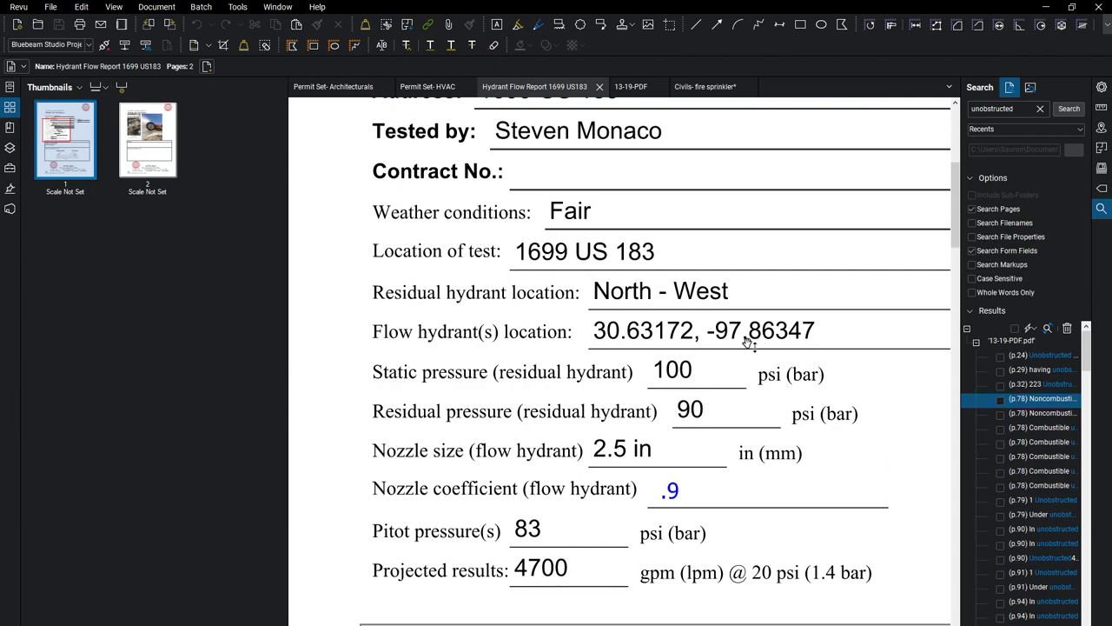
pyautogui.scroll(-2, 762, 341)
pyautogui.scroll(-1, 769, 167)
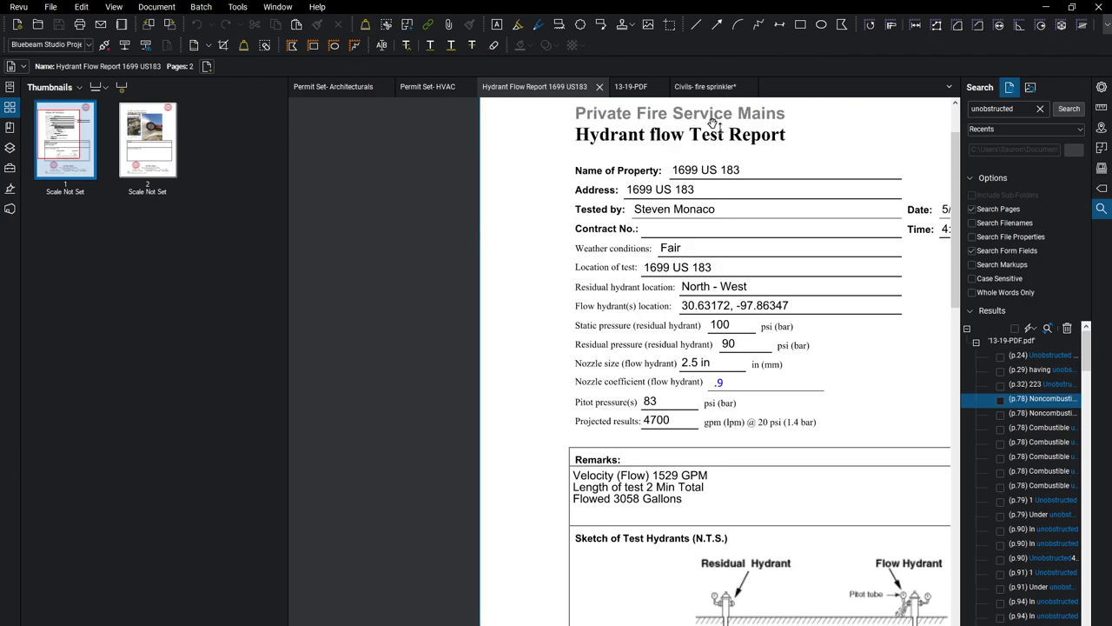
# - Open the Civils- fire sprinkler document and examine the riser room, FDC, fire waterline A and fire hydrant notes on the site plan
pyautogui.click(706, 87)
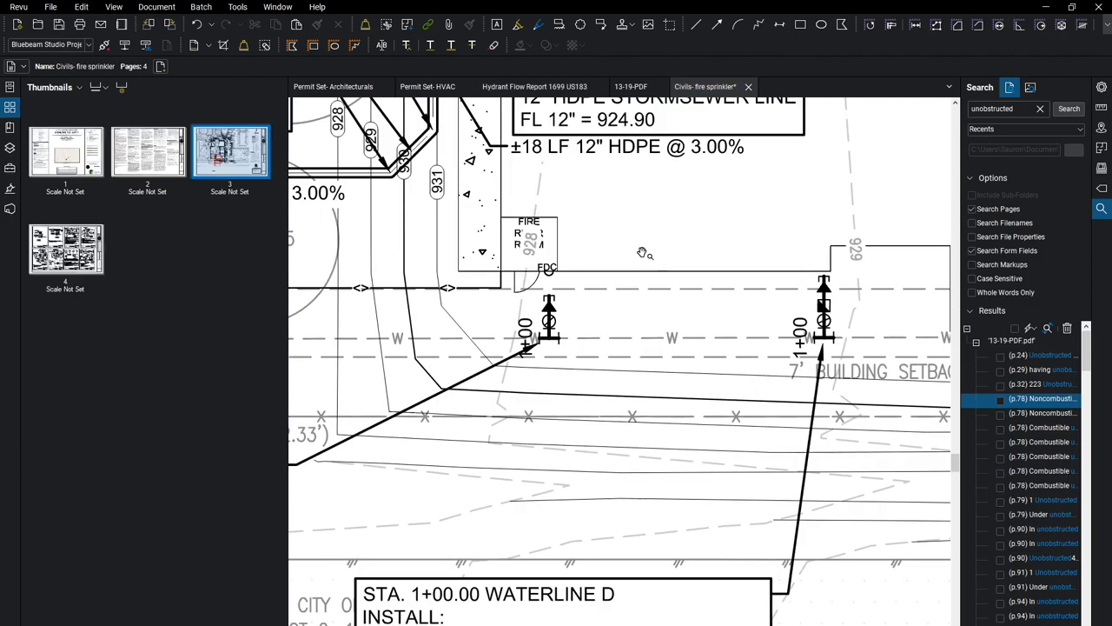
pyautogui.moveTo(586, 317); pyautogui.dragTo(742, 352)
pyautogui.scroll(3, 715, 333)
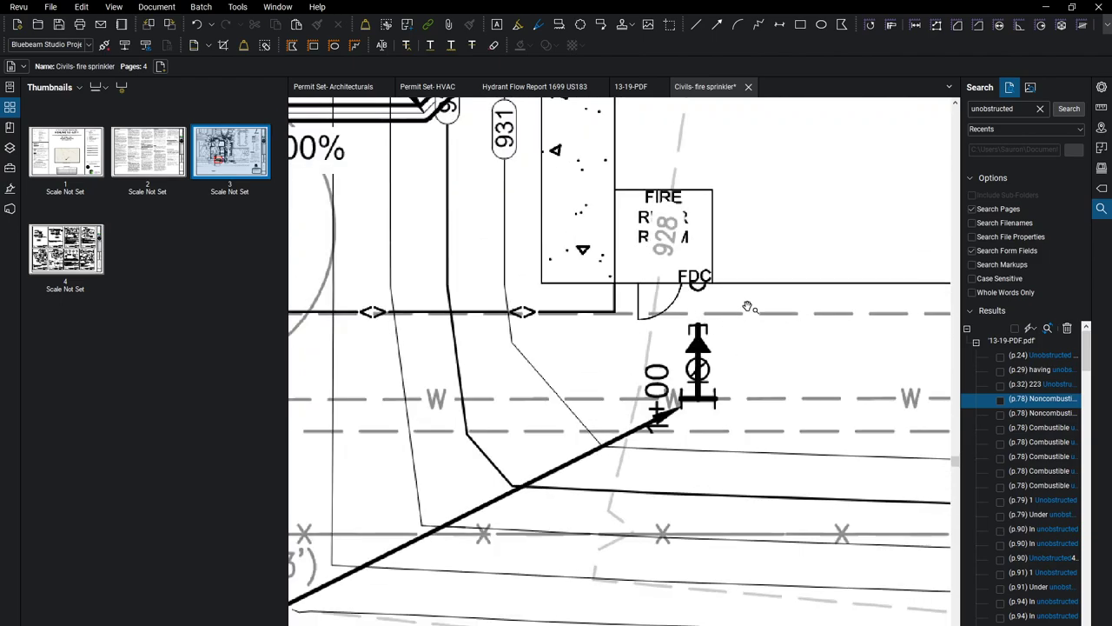
pyautogui.scroll(1, 684, 311)
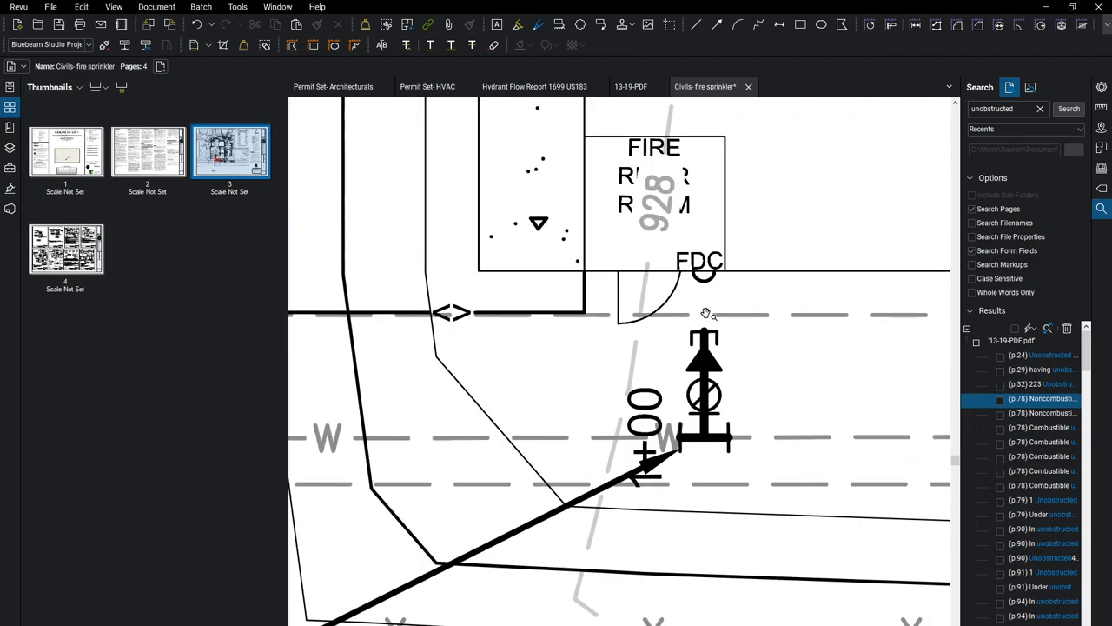
pyautogui.scroll(-3, 706, 314)
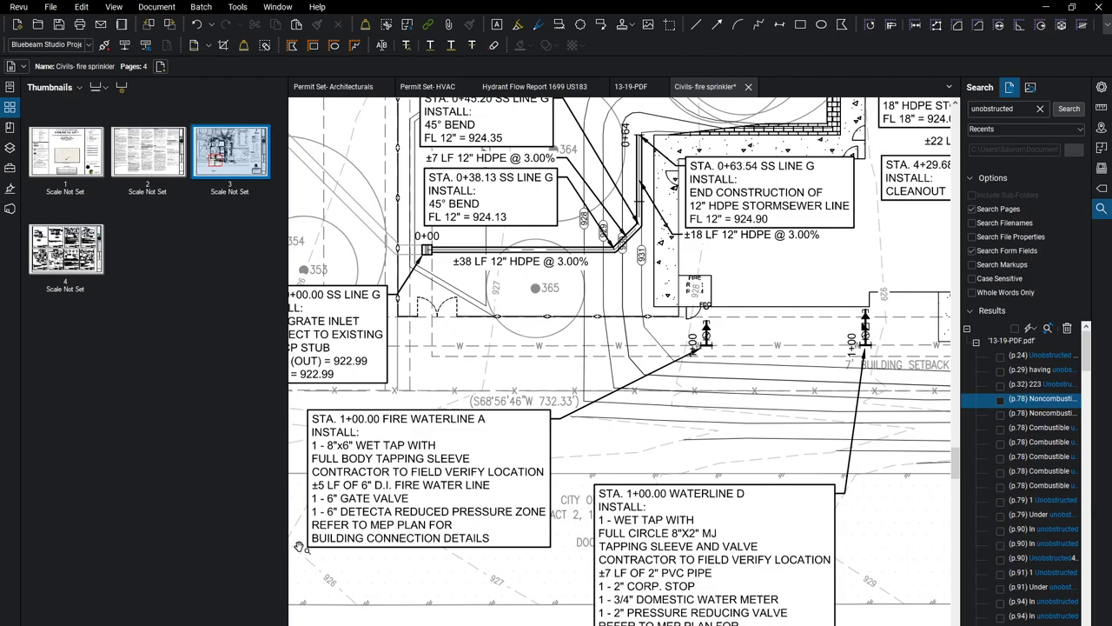
pyautogui.scroll(8, 705, 308)
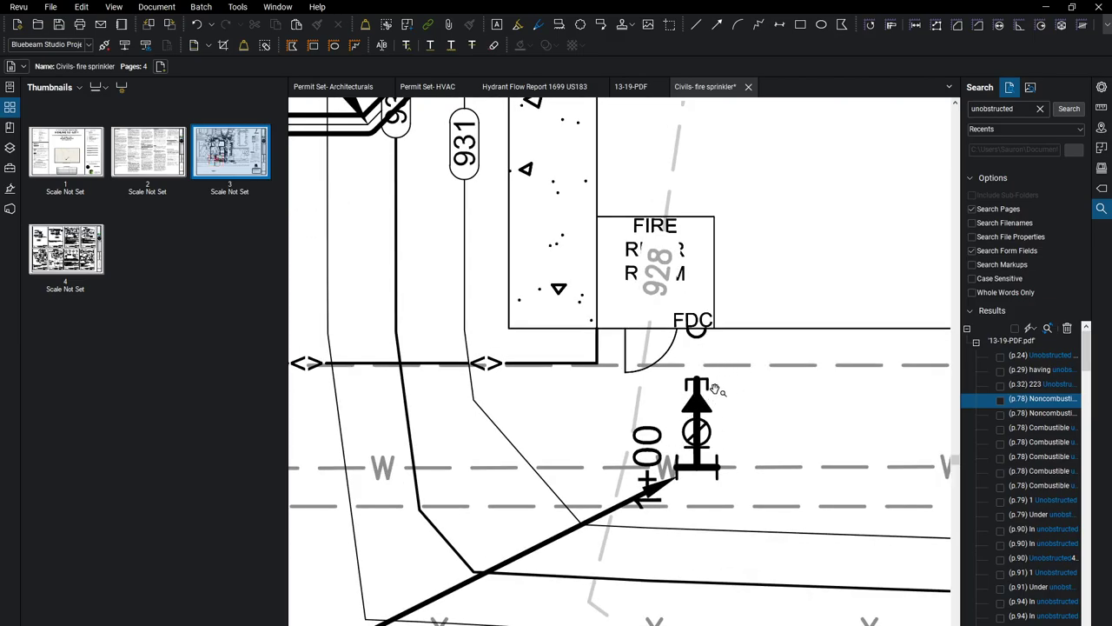
pyautogui.scroll(-6, 695, 493)
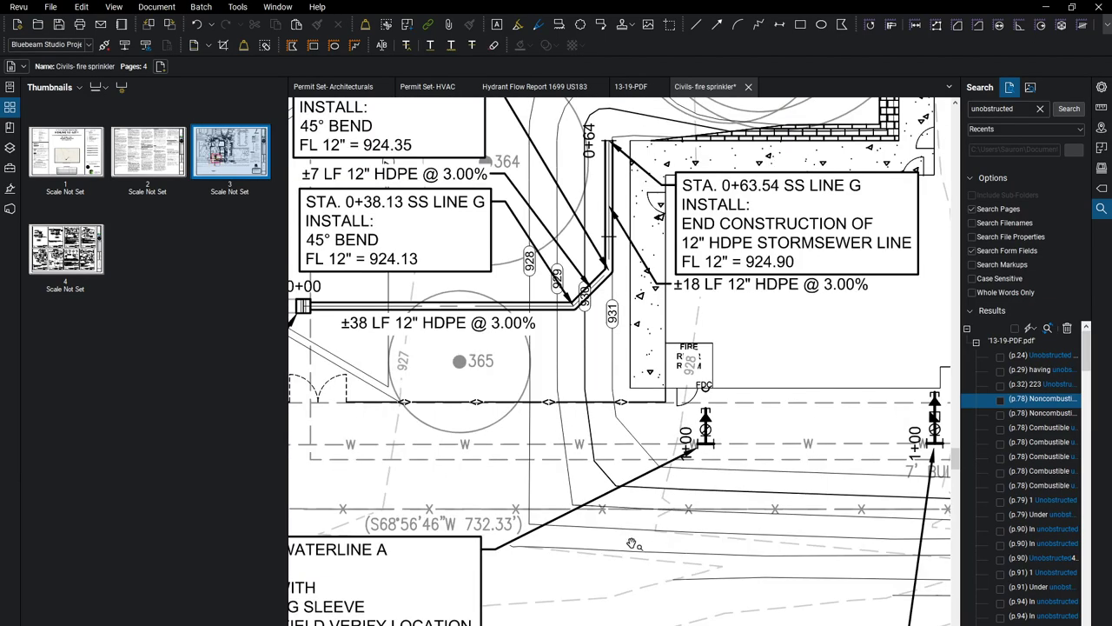
pyautogui.moveTo(671, 339)
pyautogui.mouseDown()
pyautogui.moveTo(773, 424)
pyautogui.moveTo(755, 460)
pyautogui.mouseUp()
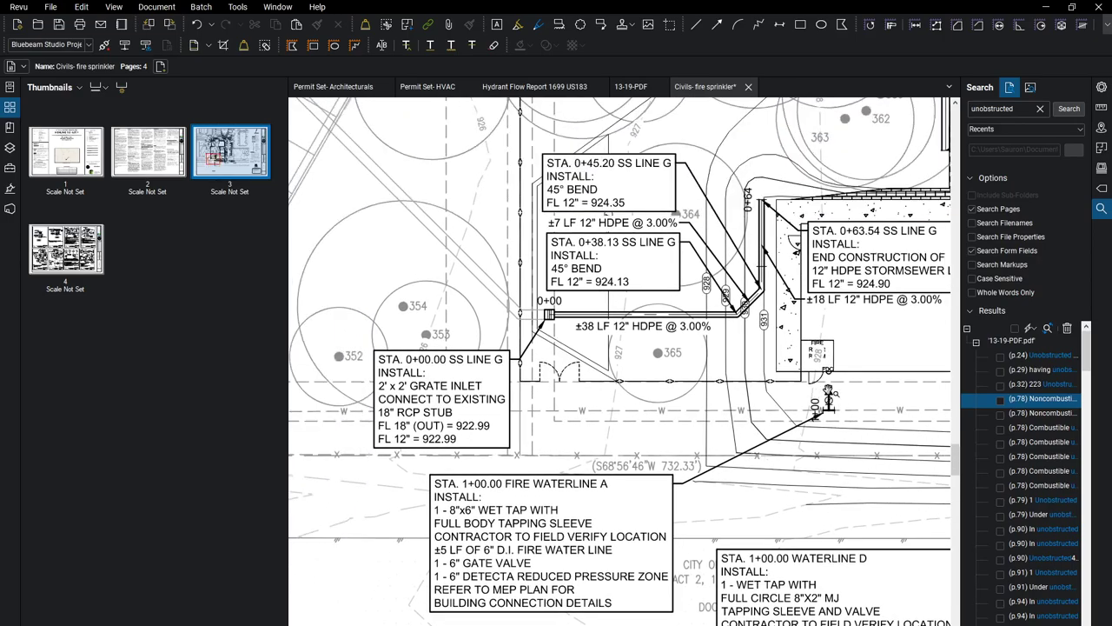
pyautogui.scroll(-4, 837, 350)
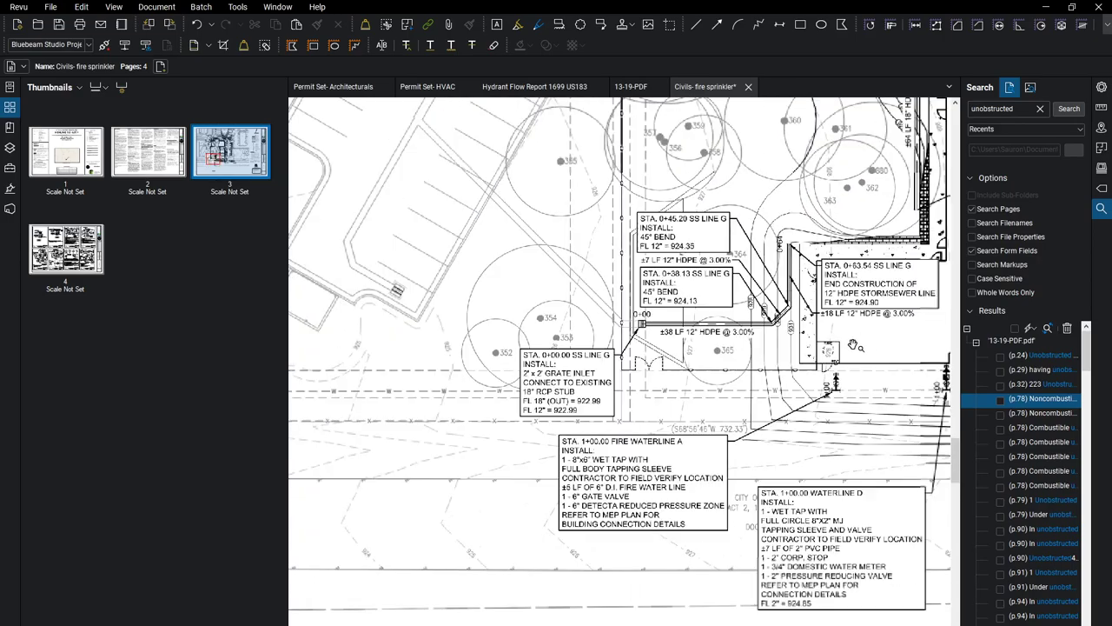
pyautogui.moveTo(698, 463)
pyautogui.mouseDown()
pyautogui.moveTo(450, 405)
pyautogui.moveTo(392, 277)
pyautogui.moveTo(464, 404)
pyautogui.mouseUp()
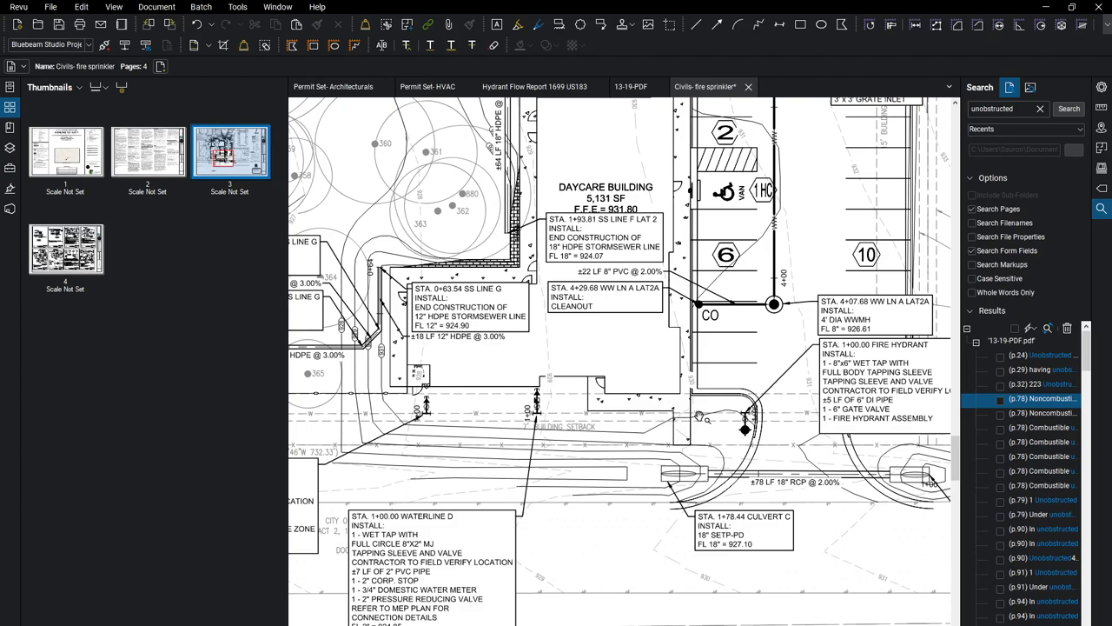
pyautogui.moveTo(796, 449)
pyautogui.mouseDown()
pyautogui.moveTo(581, 454)
pyautogui.moveTo(584, 462)
pyautogui.mouseUp()
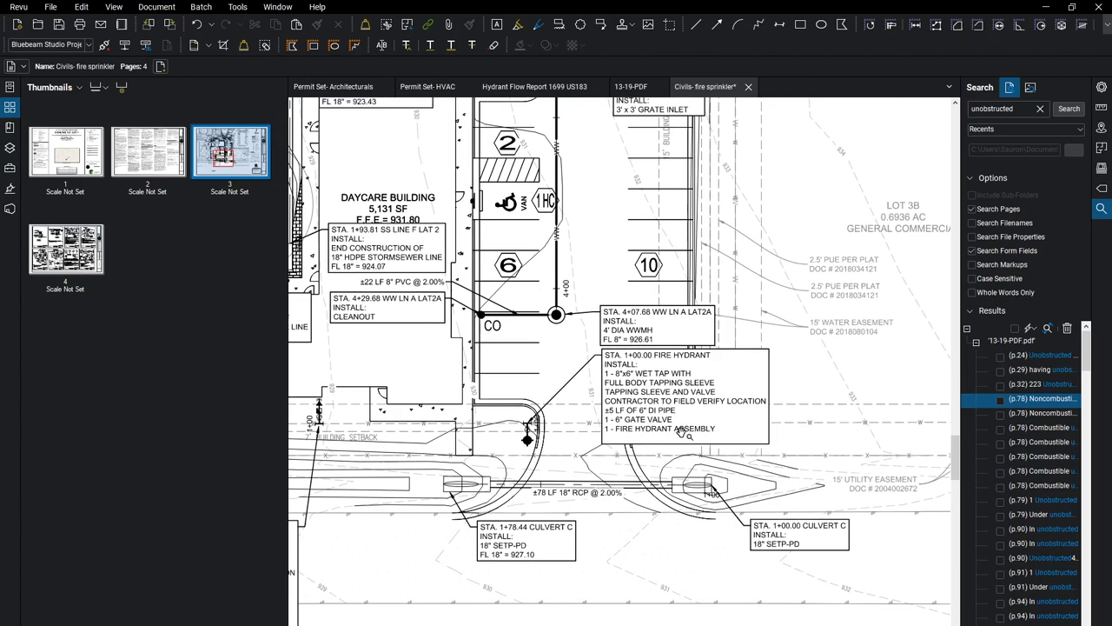
# - Switch to AutoCAD and look over the sprinkler floor plan, covering both building wings and the red remote area outline
pyautogui.moveTo(884, 450); pyautogui.dragTo(677, 465)
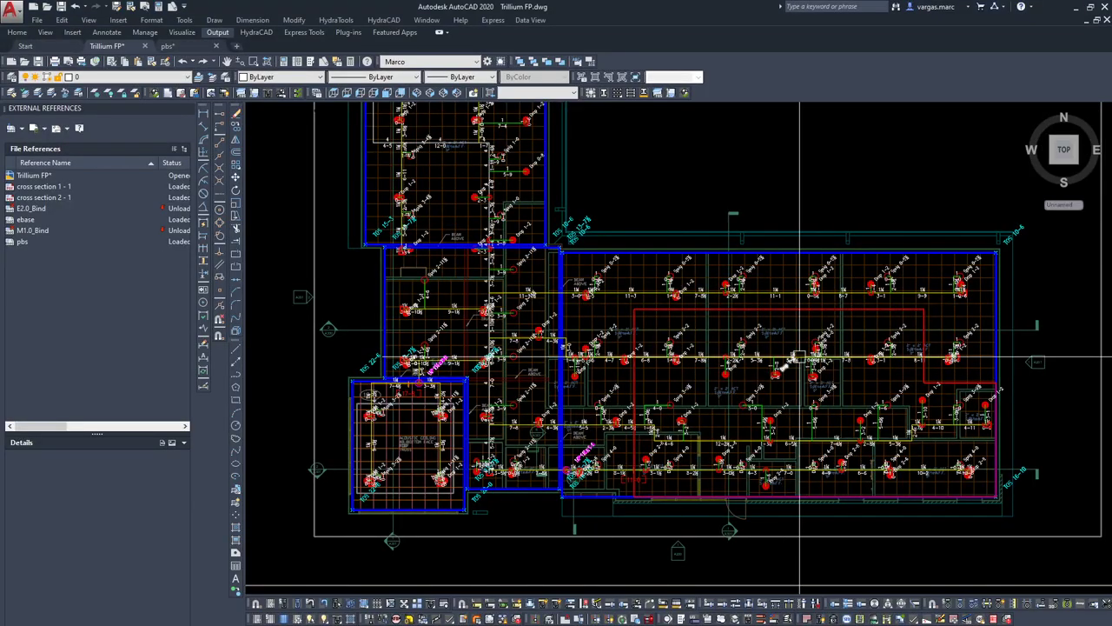
pyautogui.scroll(3, 726, 360)
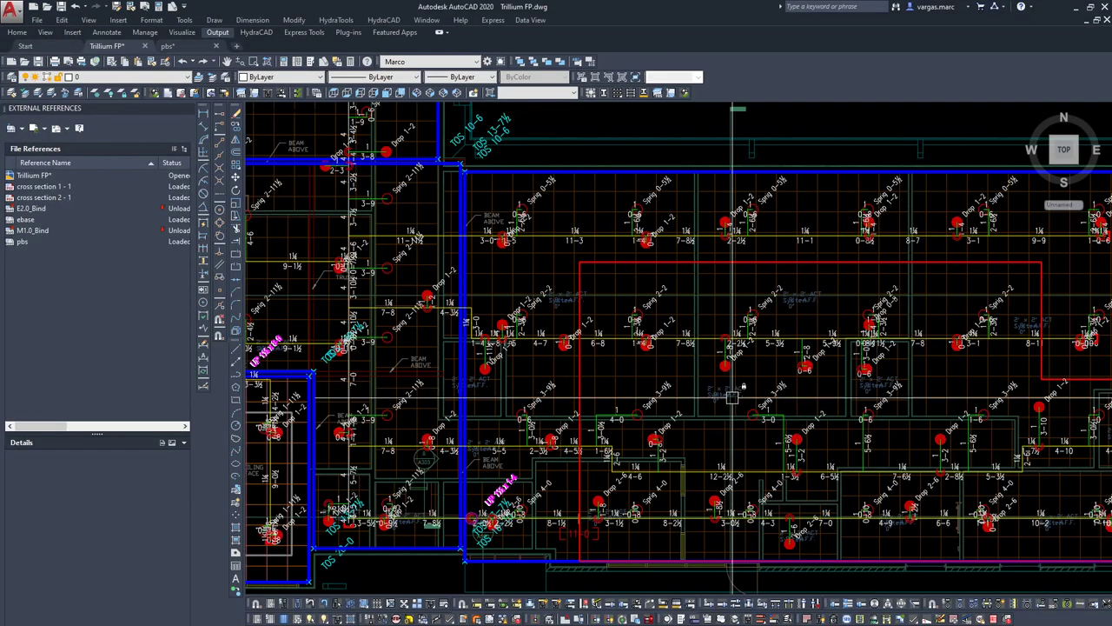
pyautogui.scroll(-3, 726, 360)
pyautogui.moveTo(727, 360); pyautogui.dragTo(757, 431, button='middle')
pyautogui.moveTo(600, 373); pyautogui.dragTo(651, 507, button='middle')
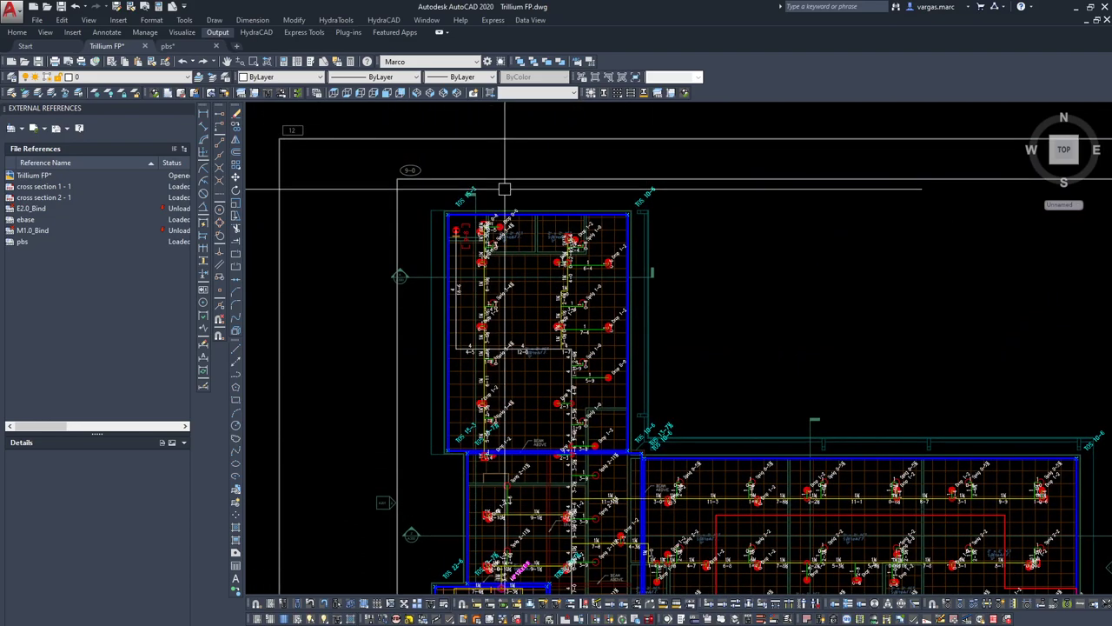
pyautogui.moveTo(670, 459)
pyautogui.mouseDown(button='middle')
pyautogui.moveTo(615, 313)
pyautogui.moveTo(539, 241)
pyautogui.moveTo(578, 438)
pyautogui.mouseUp(button='middle')
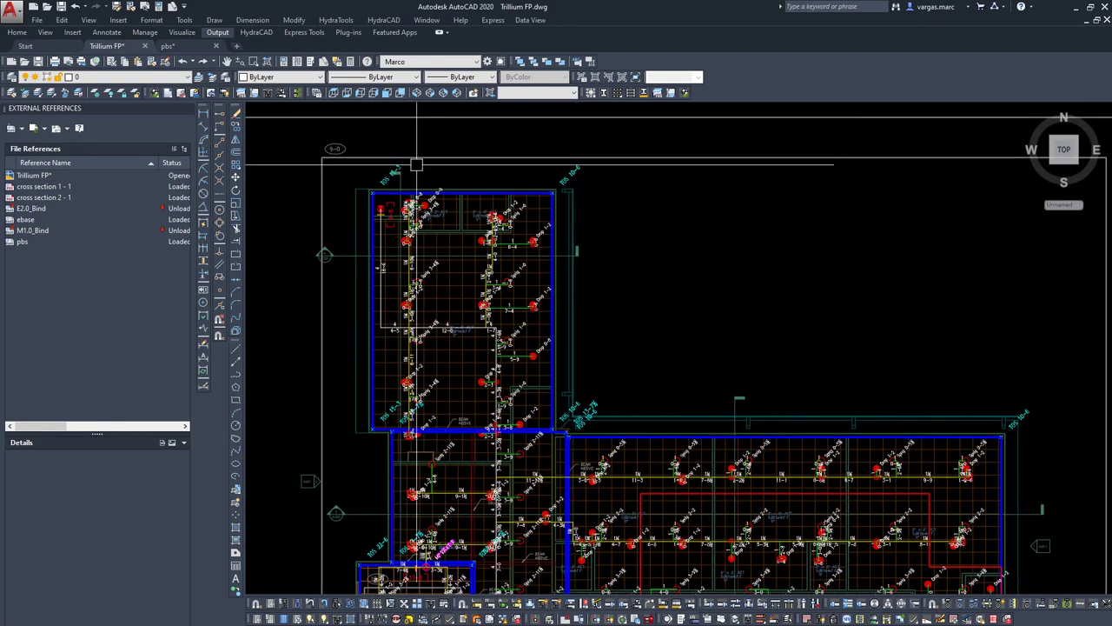
pyautogui.moveTo(623, 408); pyautogui.dragTo(614, 272, button='middle')
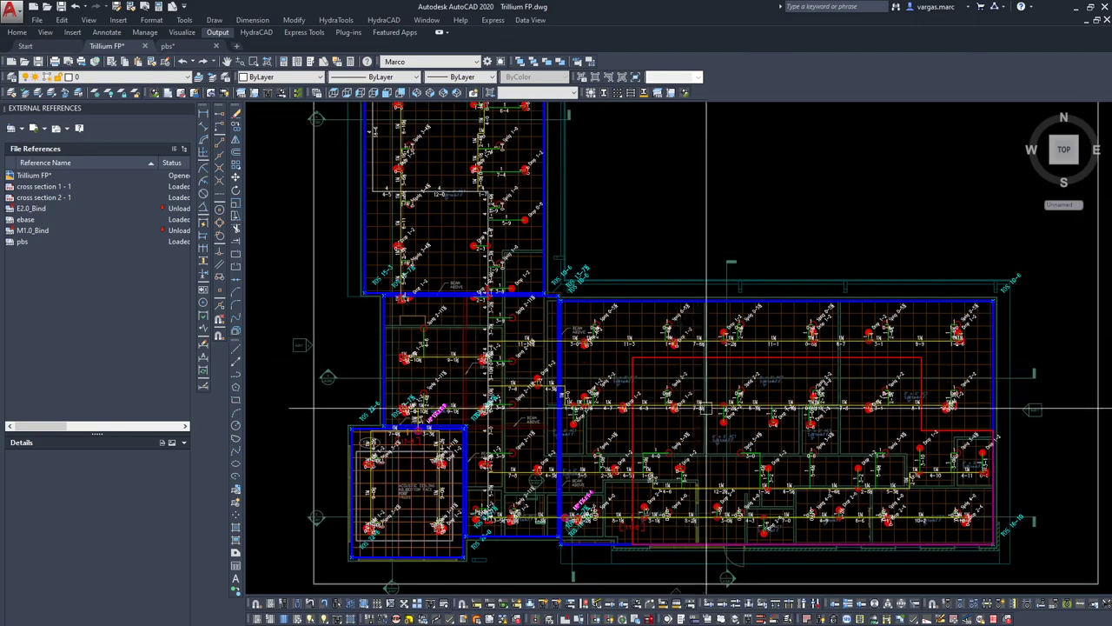
# - Select the red remote area polyline in the east wing and check its area in its properties
pyautogui.scroll(2, 904, 439)
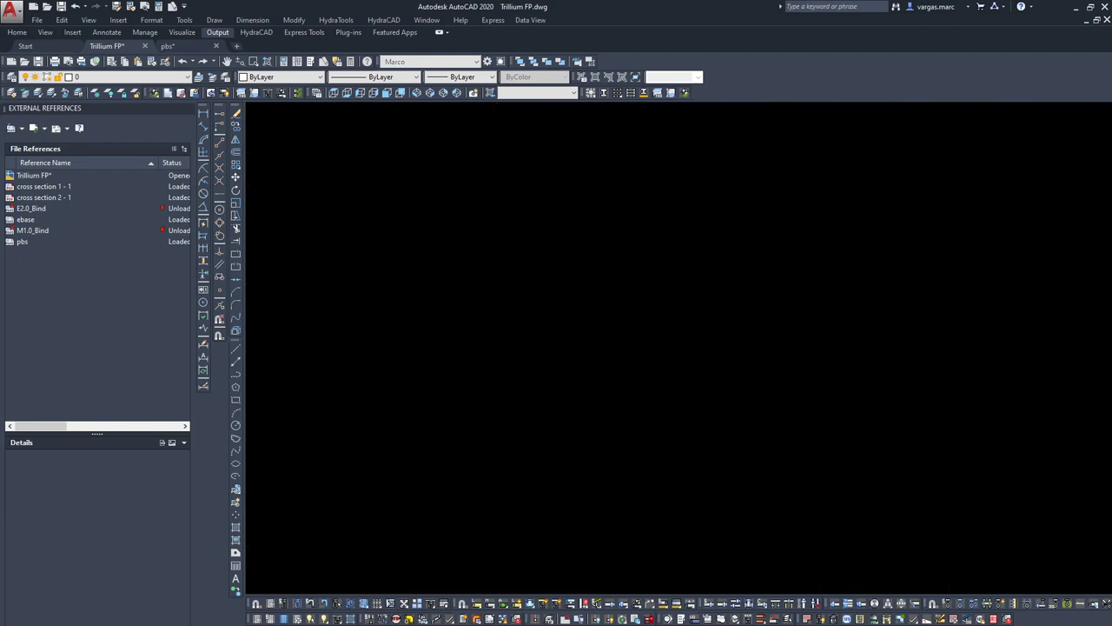
pyautogui.click(836, 230)
pyautogui.scroll(-2, 800, 276)
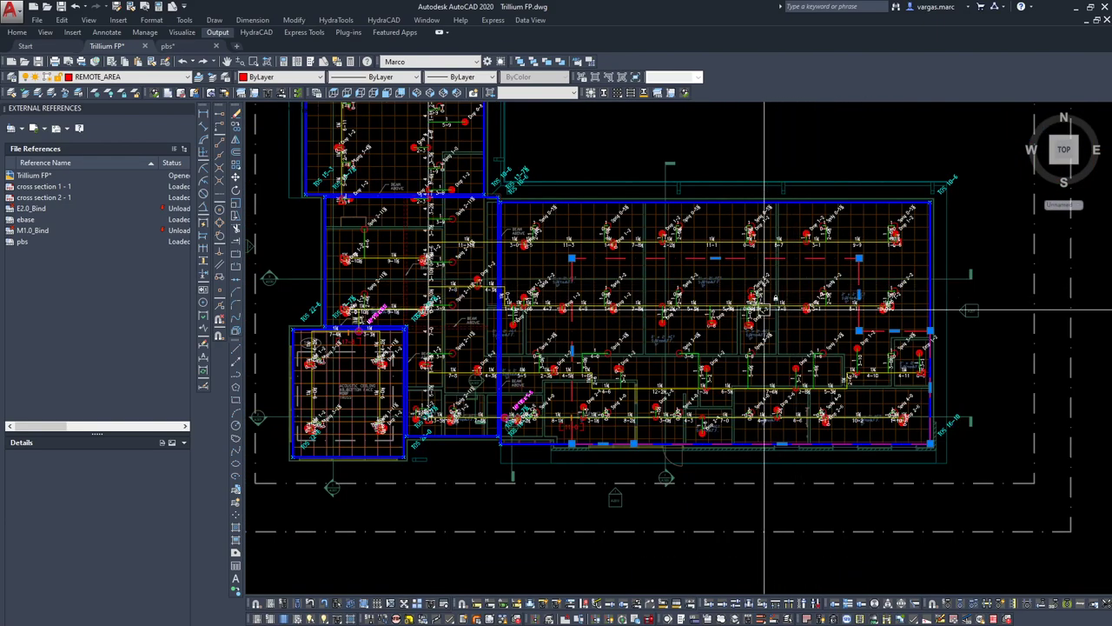
pyautogui.scroll(2, 734, 321)
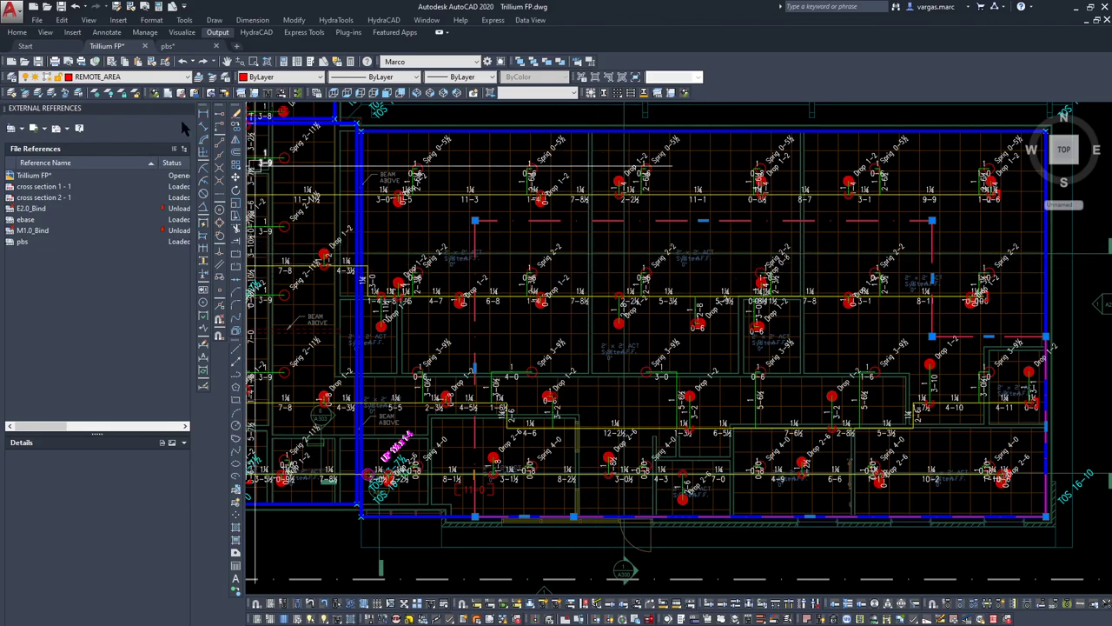
pyautogui.moveTo(620, 480)
pyautogui.mouseDown(button='middle')
pyautogui.moveTo(646, 425)
pyautogui.moveTo(582, 433)
pyautogui.moveTo(570, 451)
pyautogui.mouseUp(button='middle')
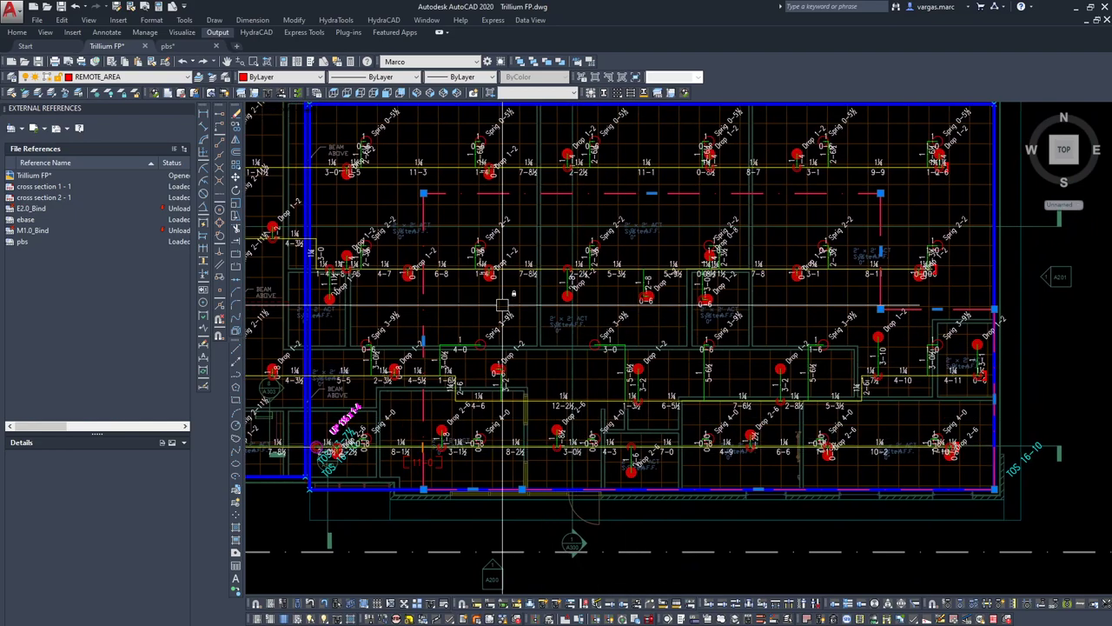
pyautogui.moveTo(411, 258); pyautogui.dragTo(426, 309, button='middle')
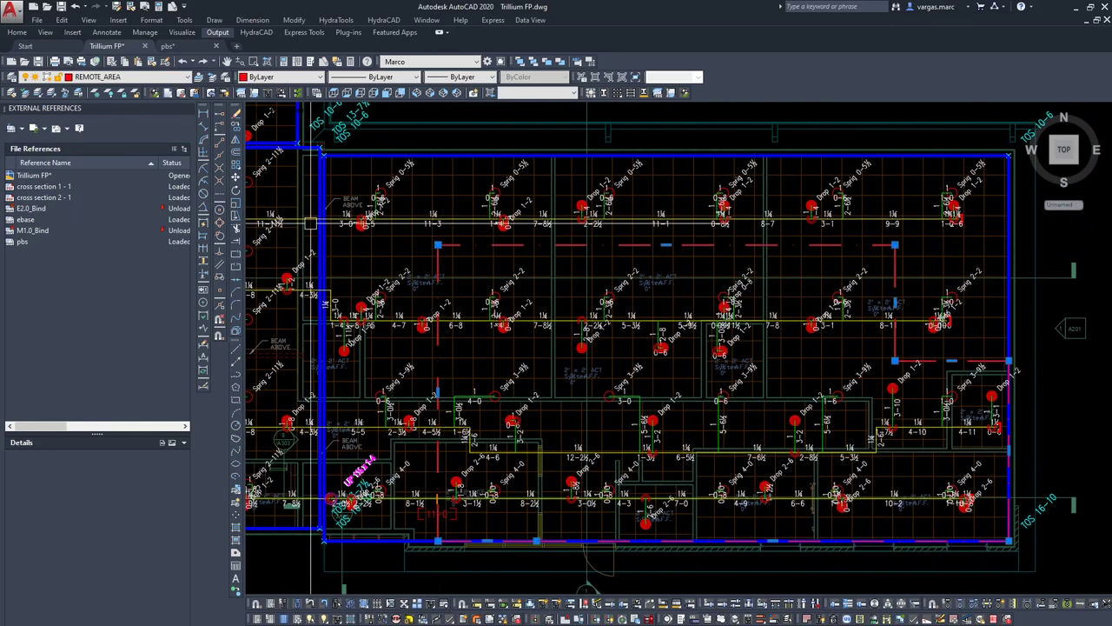
pyautogui.click(188, 109)
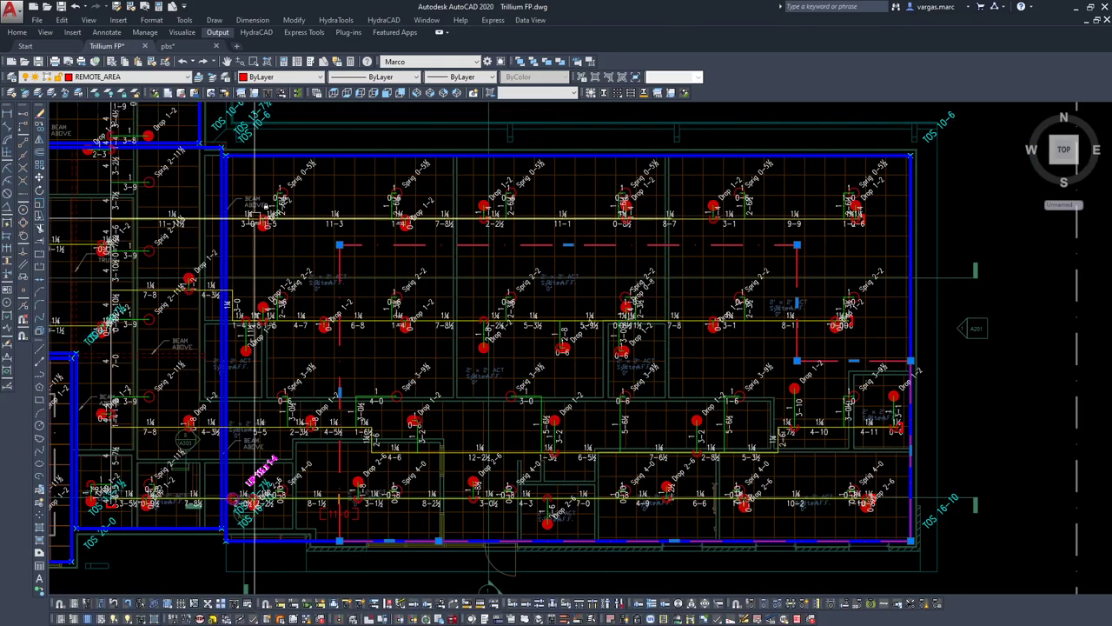
pyautogui.press('Return')
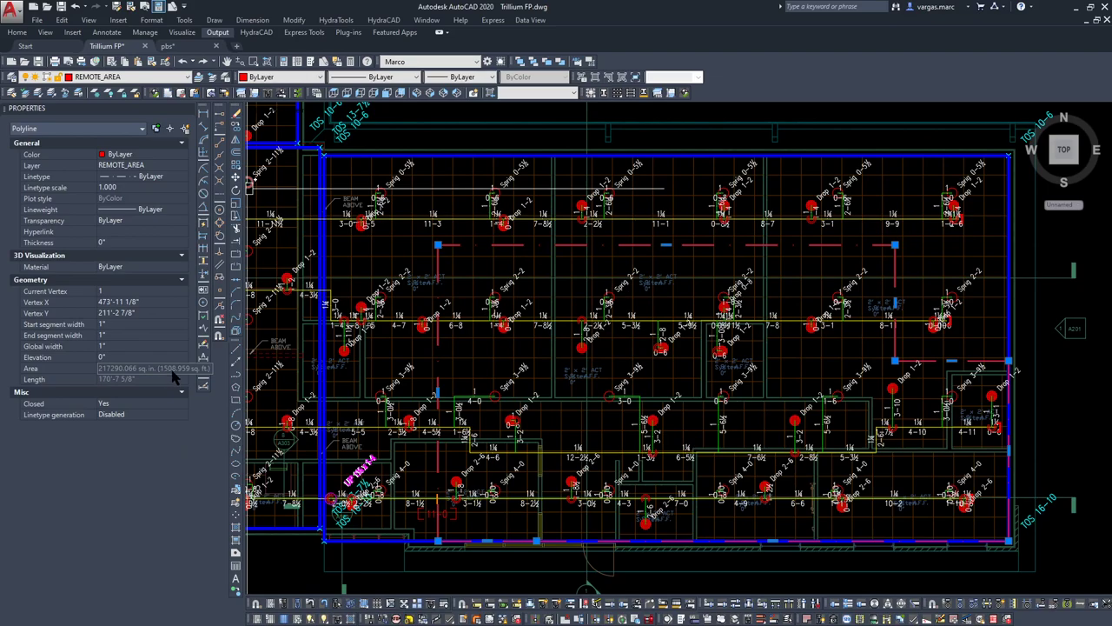
pyautogui.moveTo(668, 280); pyautogui.dragTo(728, 252, button='middle')
pyautogui.press('Escape')
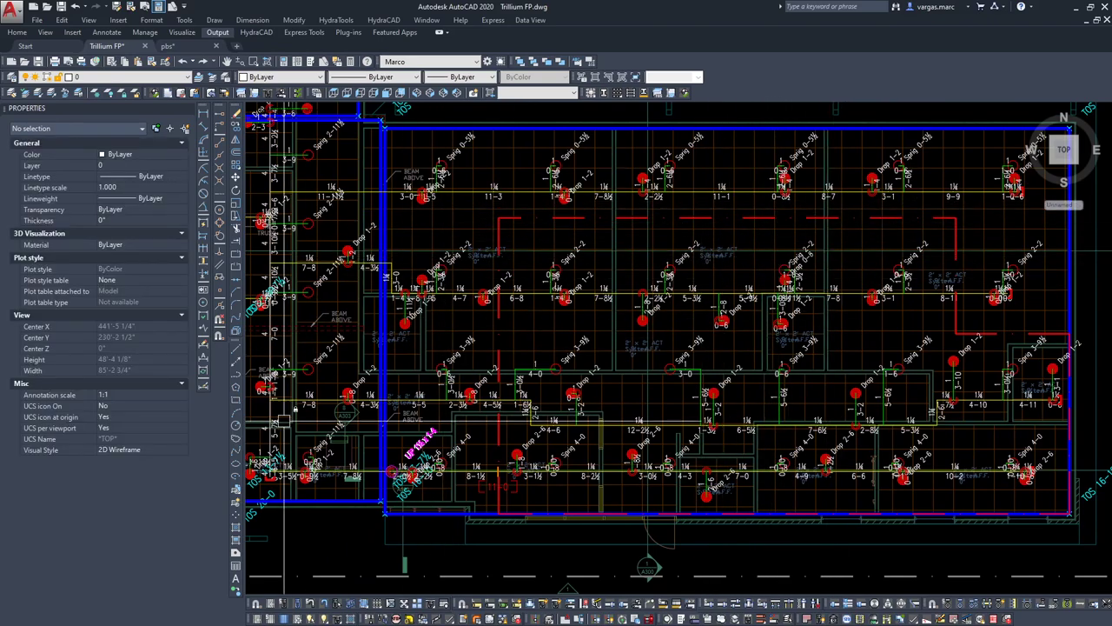
# - Examine the sprigs, drops and branch lines inside and around the remote area outline and across the adjoining wings
pyautogui.moveTo(511, 273); pyautogui.dragTo(492, 283, button='middle')
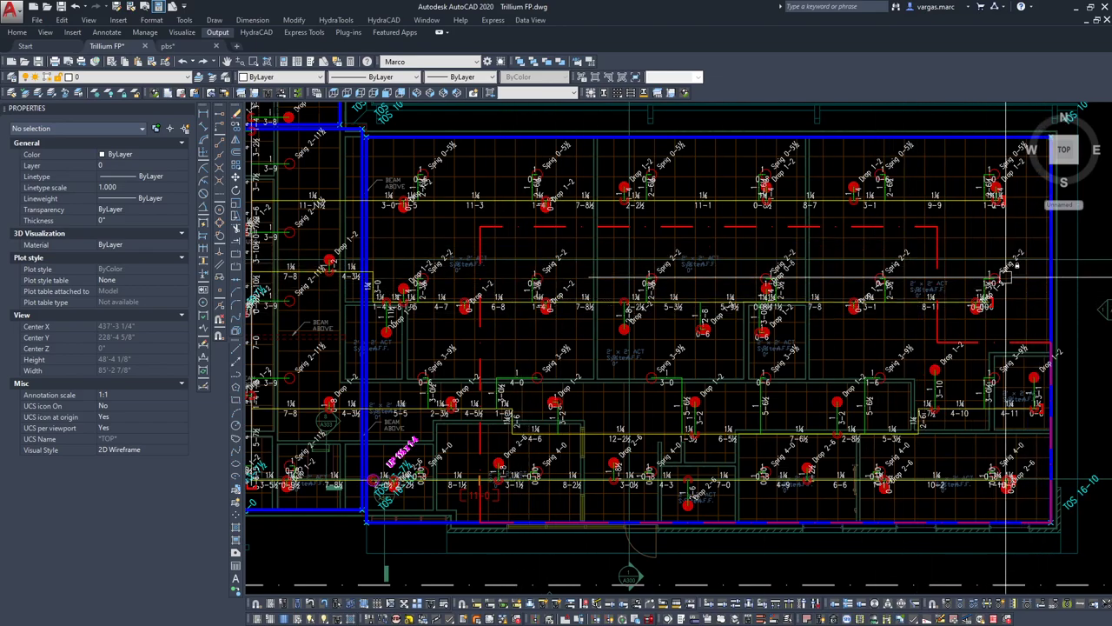
pyautogui.click(935, 251)
pyautogui.press('Escape')
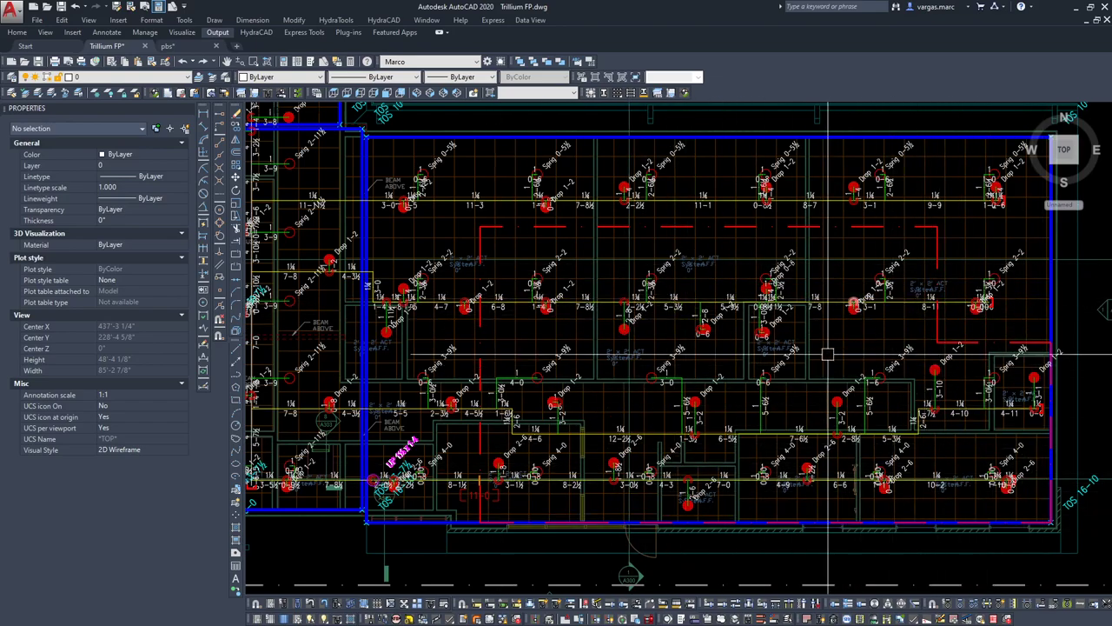
pyautogui.scroll(-2, 736, 352)
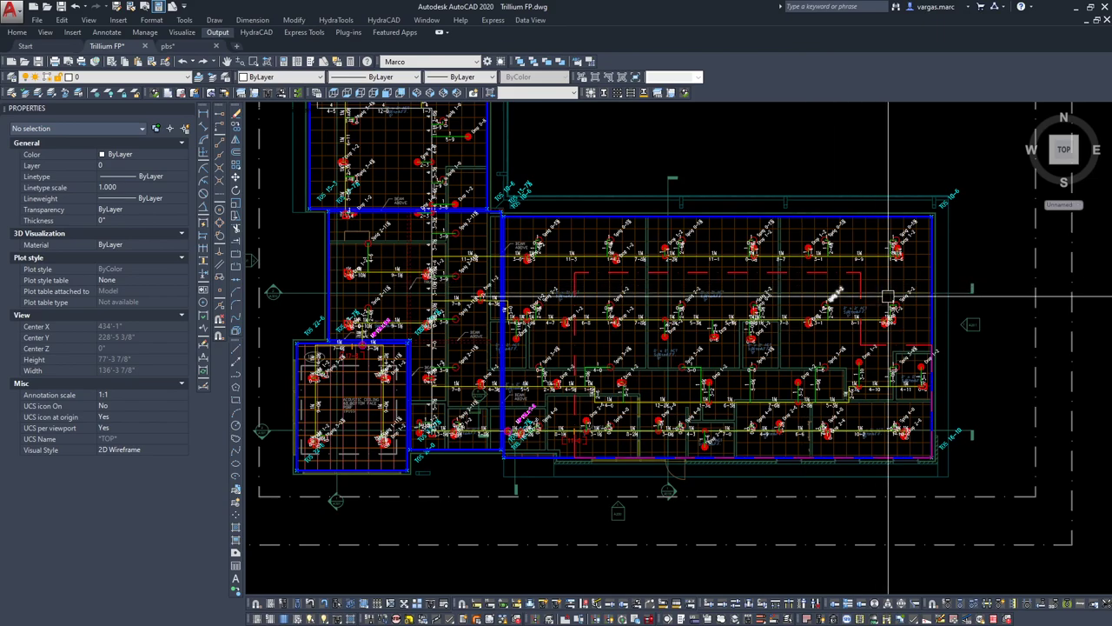
pyautogui.scroll(2, 936, 293)
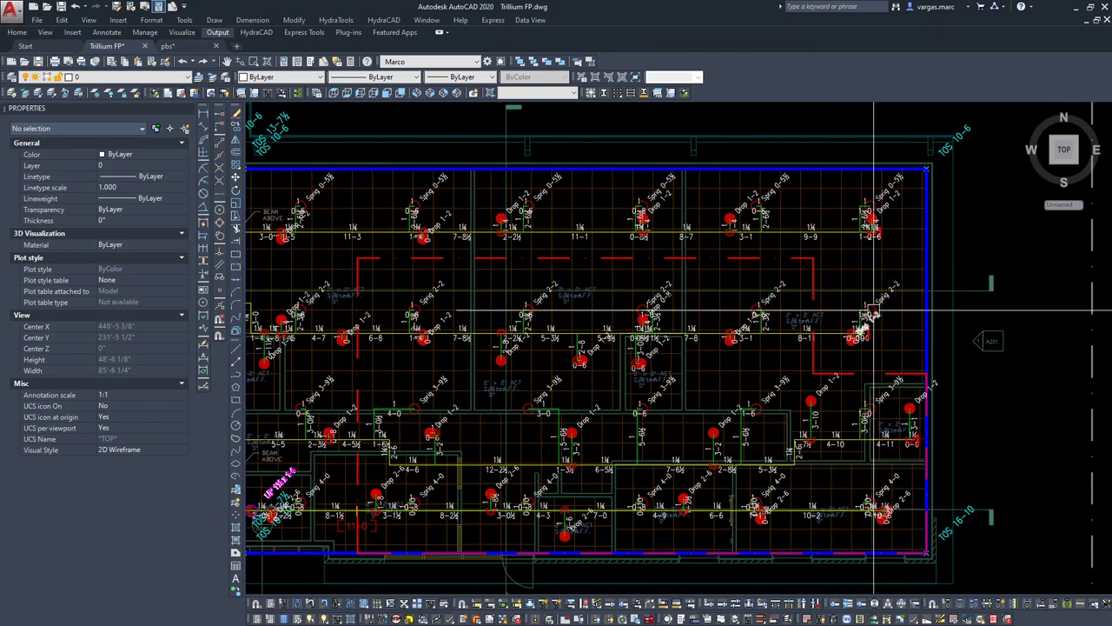
pyautogui.scroll(-2, 452, 317)
pyautogui.scroll(2, 452, 313)
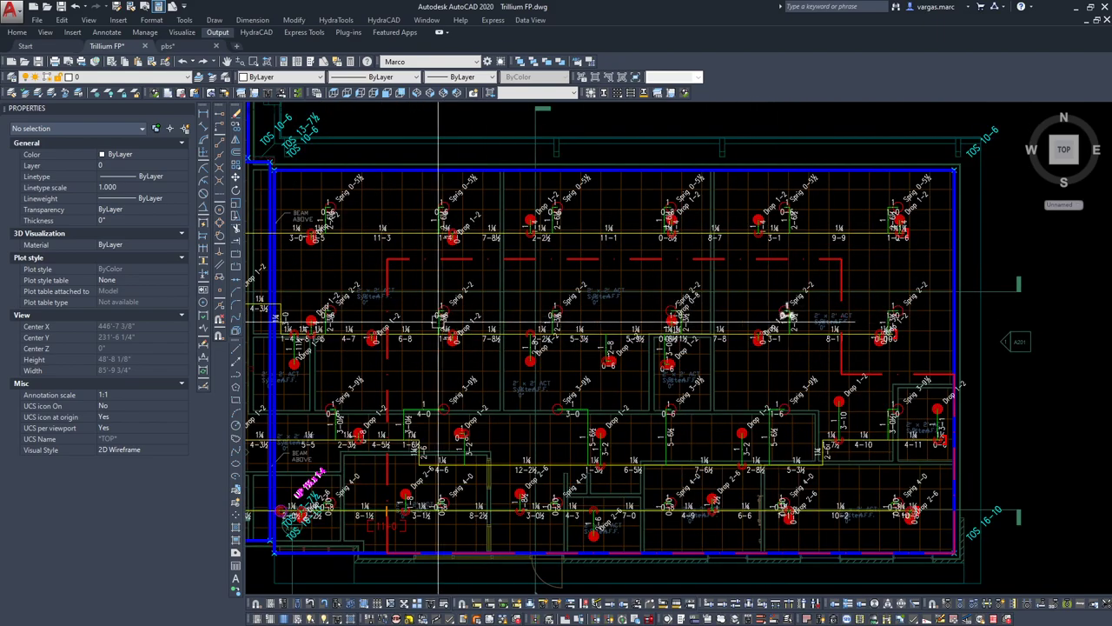
pyautogui.moveTo(419, 330); pyautogui.dragTo(499, 332, button='middle')
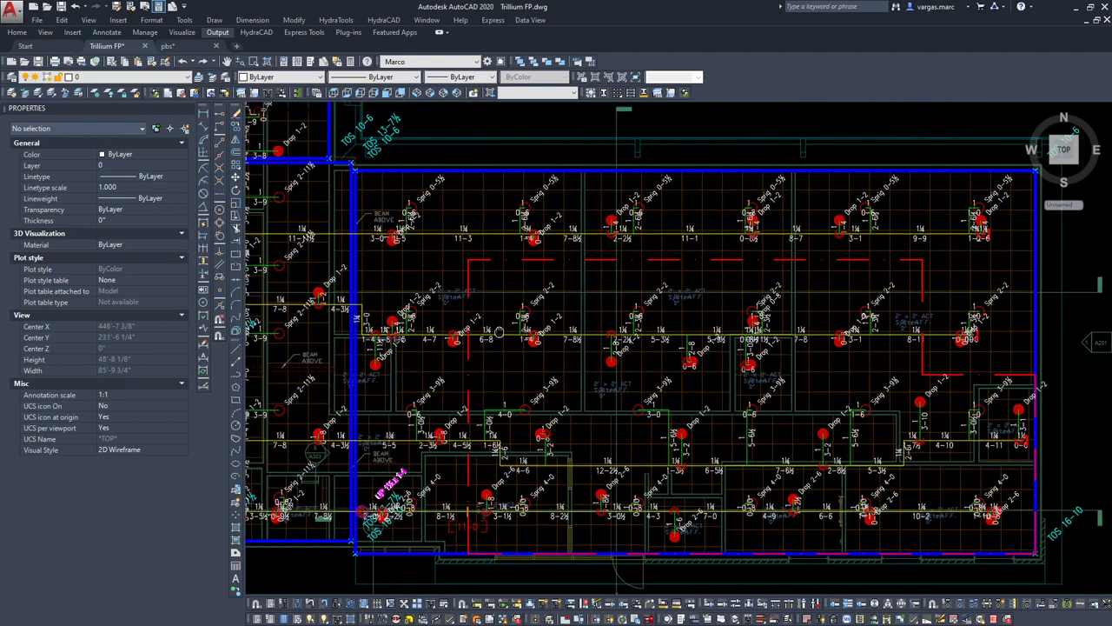
pyautogui.scroll(-1, 499, 332)
pyautogui.scroll(-1, 765, 338)
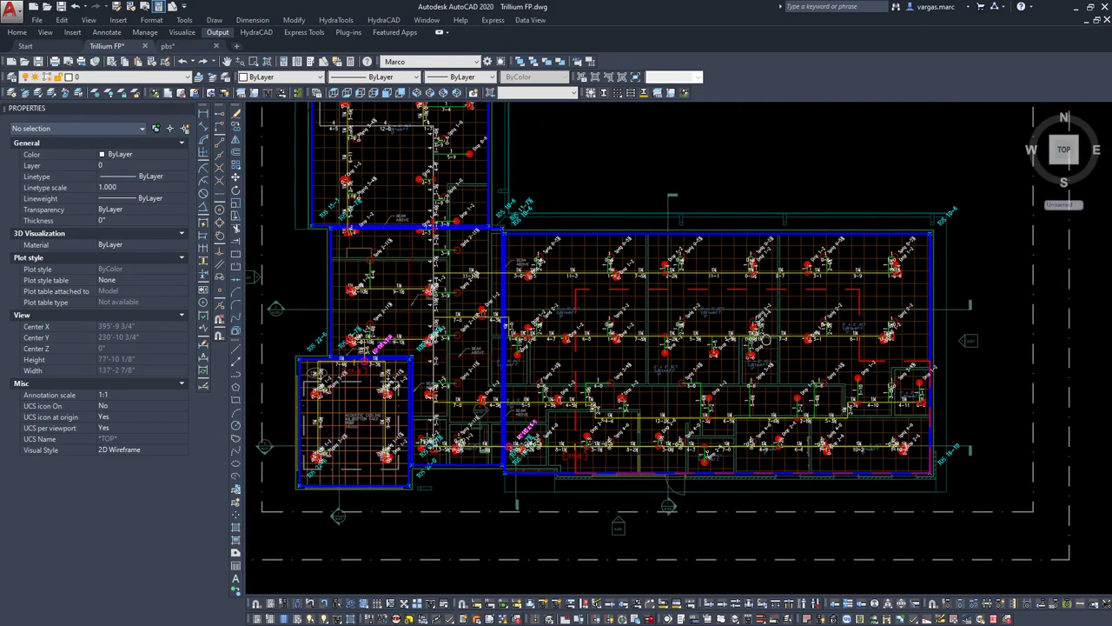
pyautogui.moveTo(766, 338); pyautogui.dragTo(738, 347, button='middle')
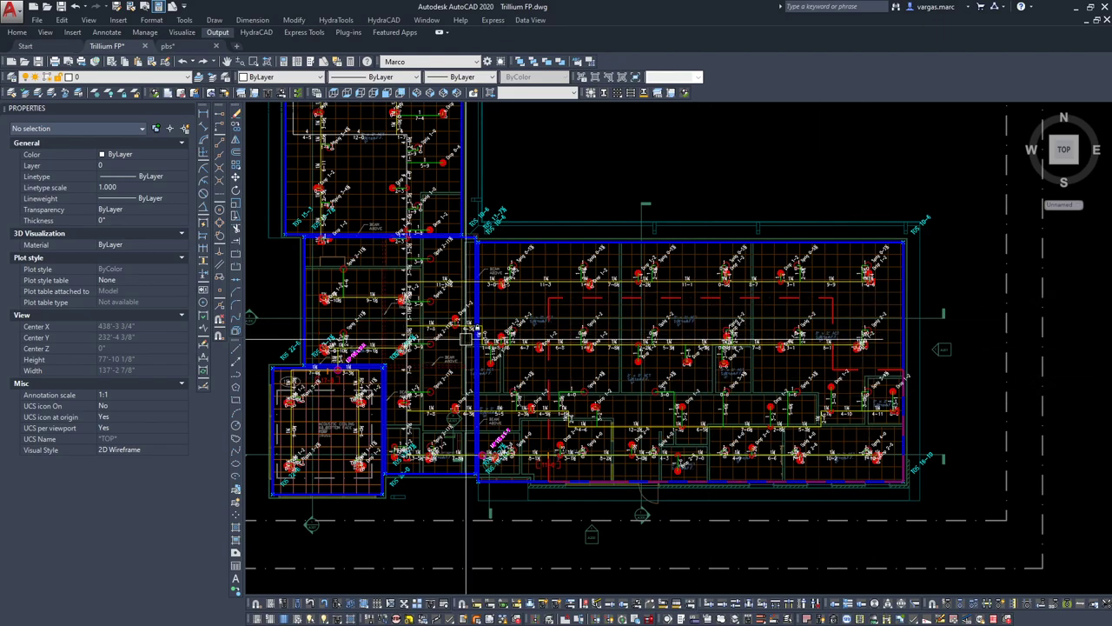
pyautogui.moveTo(571, 388); pyautogui.dragTo(597, 411, button='middle')
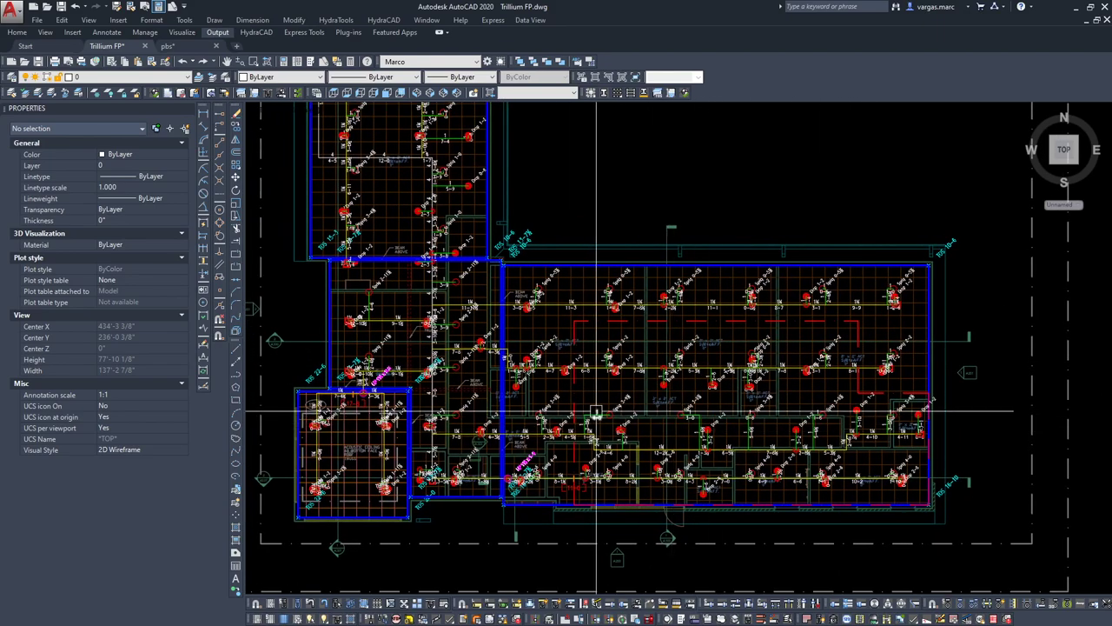
pyautogui.moveTo(596, 263)
pyautogui.mouseDown(button='middle')
pyautogui.moveTo(648, 354)
pyautogui.moveTo(648, 389)
pyautogui.mouseUp(button='middle')
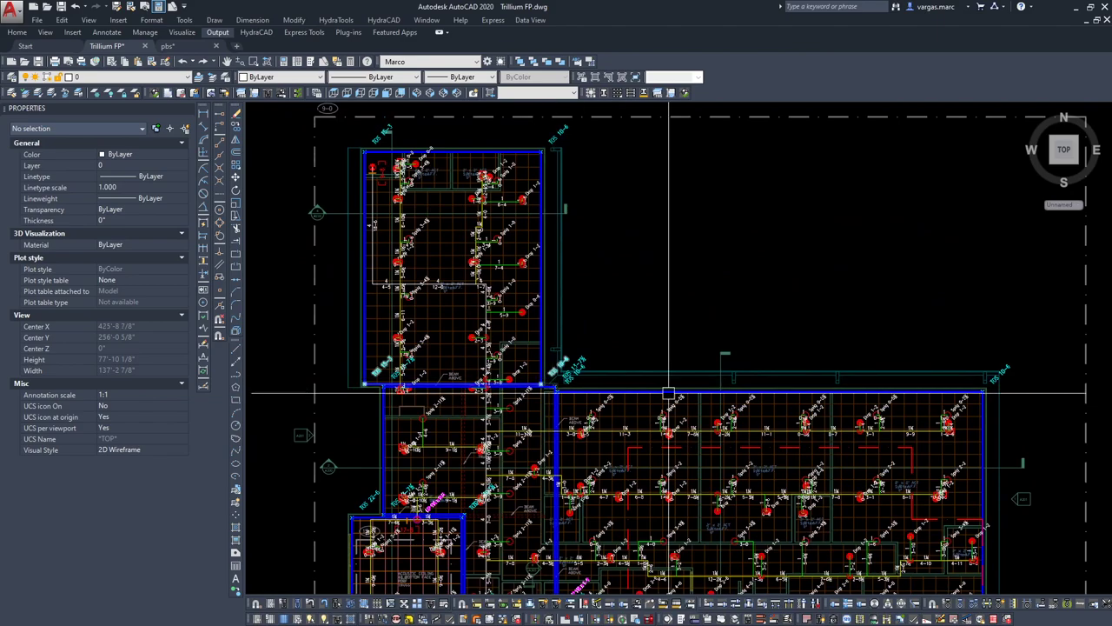
pyautogui.scroll(-2, 649, 388)
pyautogui.scroll(6, 721, 526)
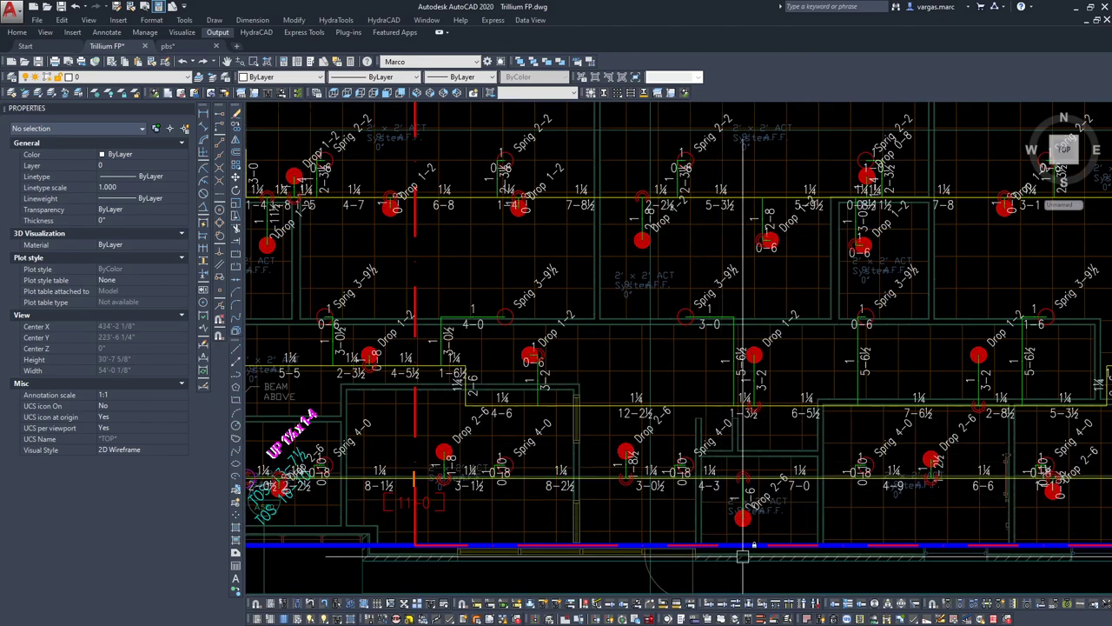
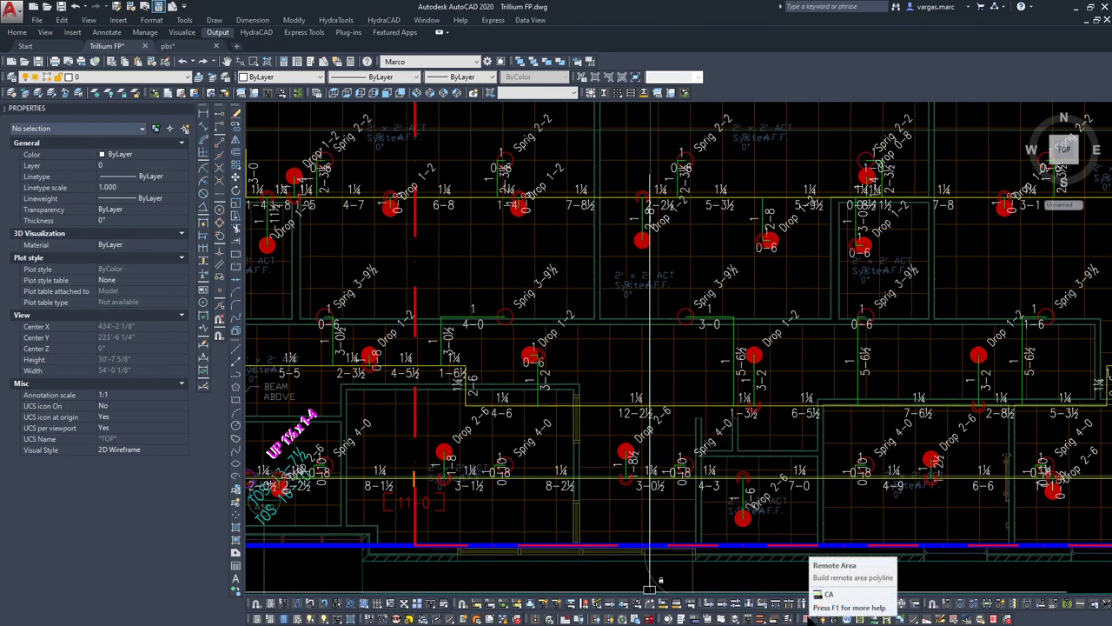
# - Convert the existing red outline into a Remote Area polyline numbered 1, labelled with its area and area number
pyautogui.click(649, 602)
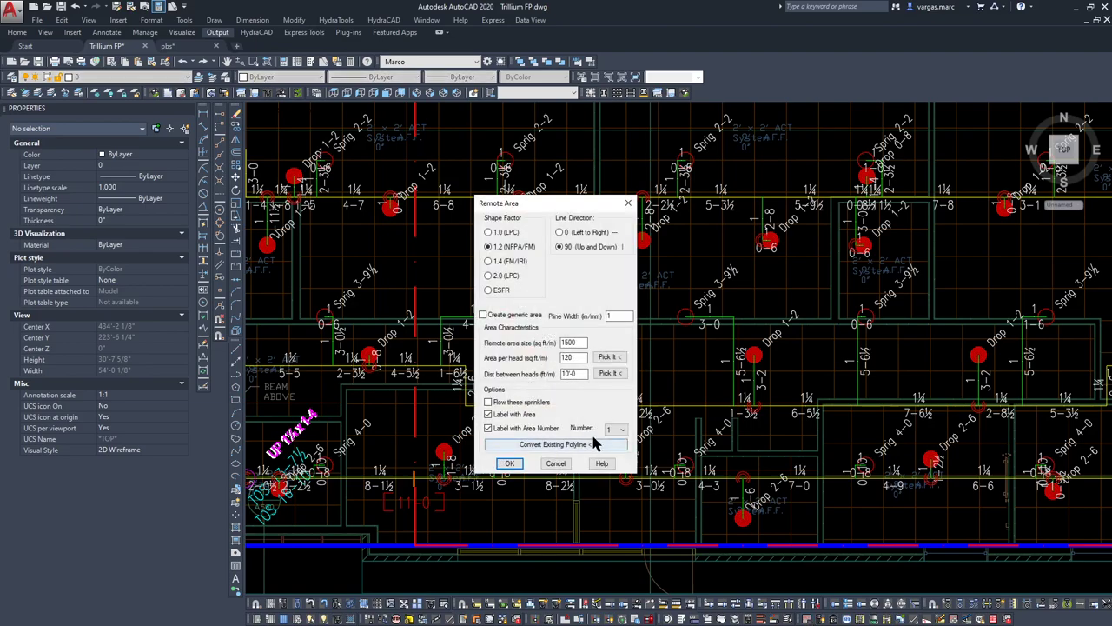
pyautogui.click(583, 445)
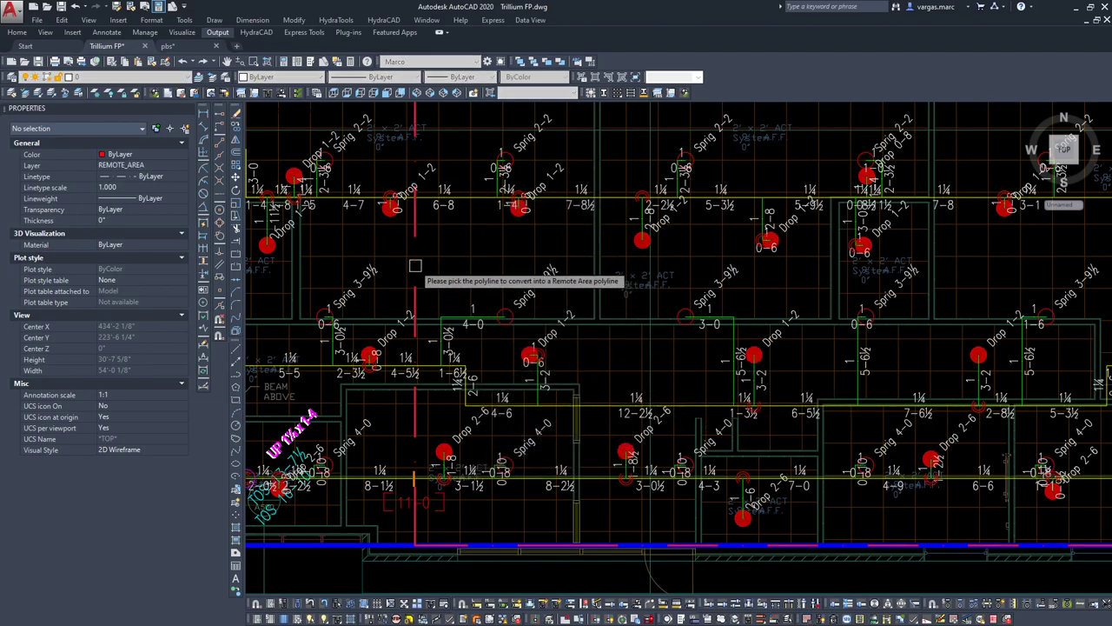
pyautogui.scroll(-5, 415, 266)
pyautogui.scroll(10, 938, 469)
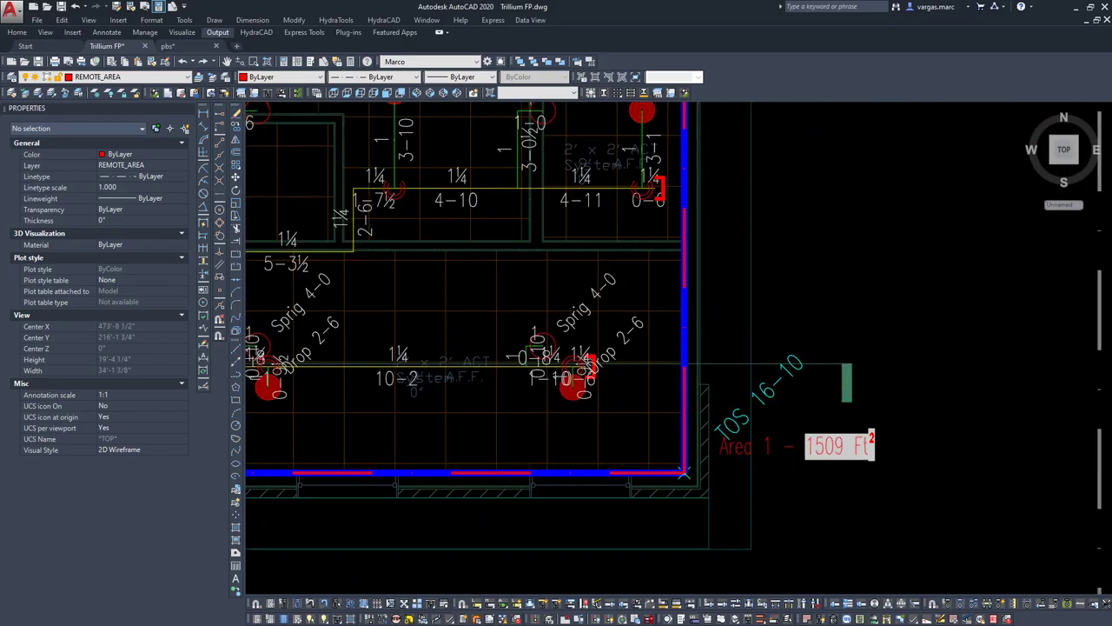
# - Activate the operating sprinklers inside the Area 1 polyline, limited to the head type picked at a 3-9½ sprig
pyautogui.scroll(-3, 939, 470)
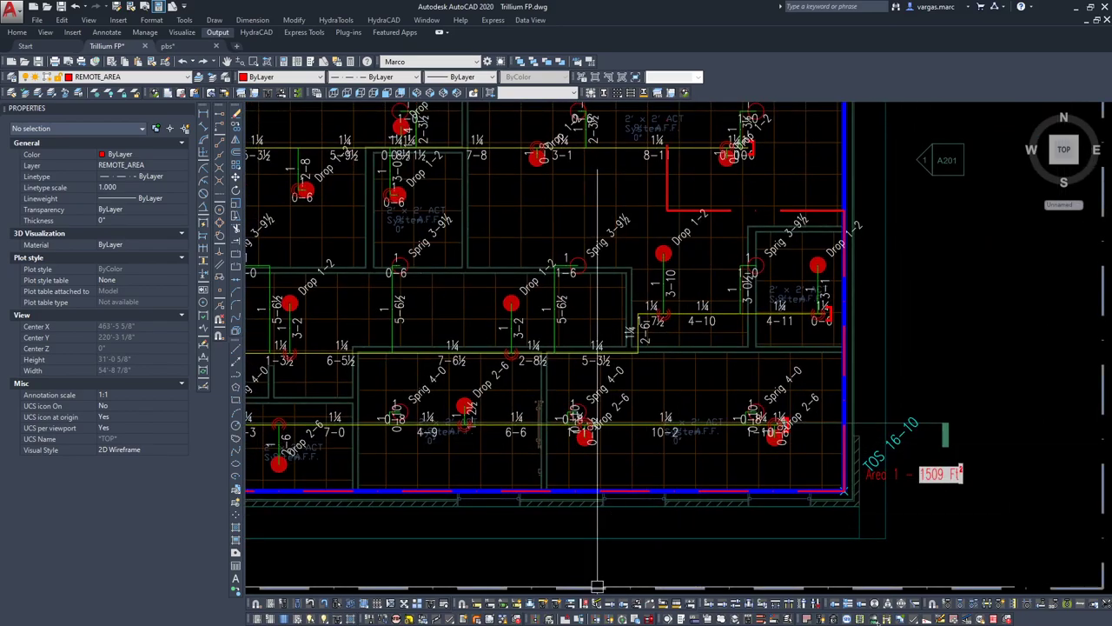
pyautogui.click(822, 619)
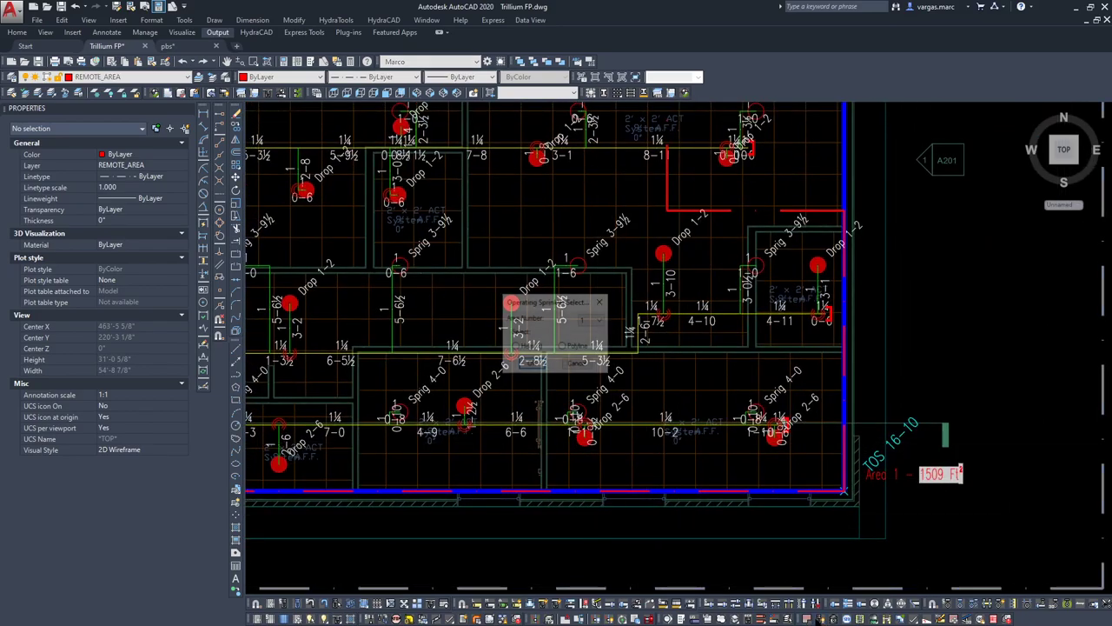
pyautogui.click(533, 364)
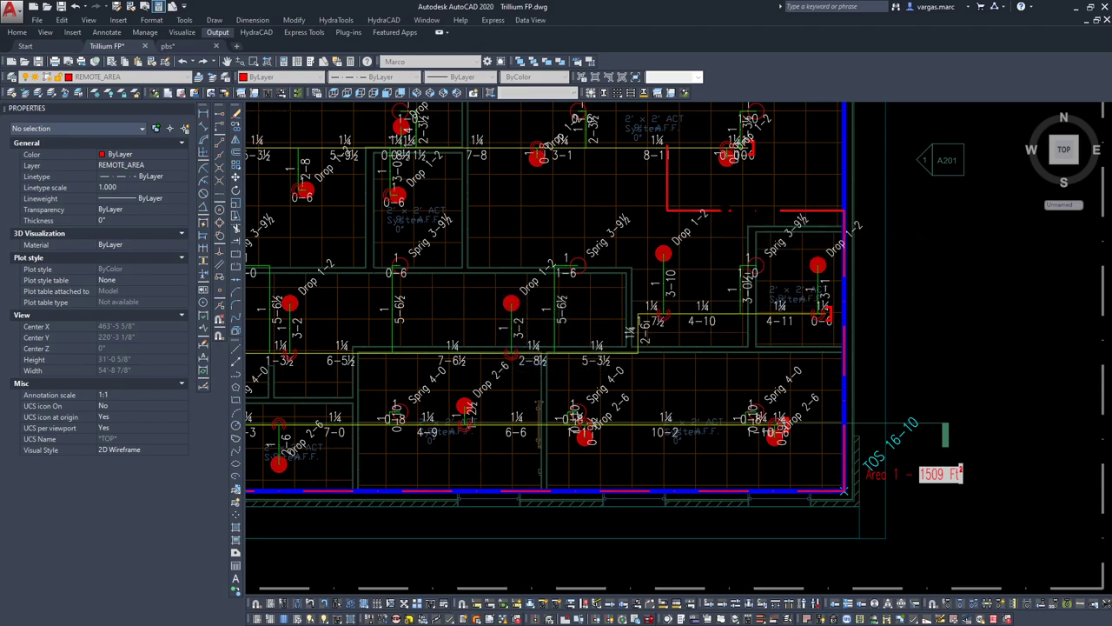
pyautogui.click(843, 491)
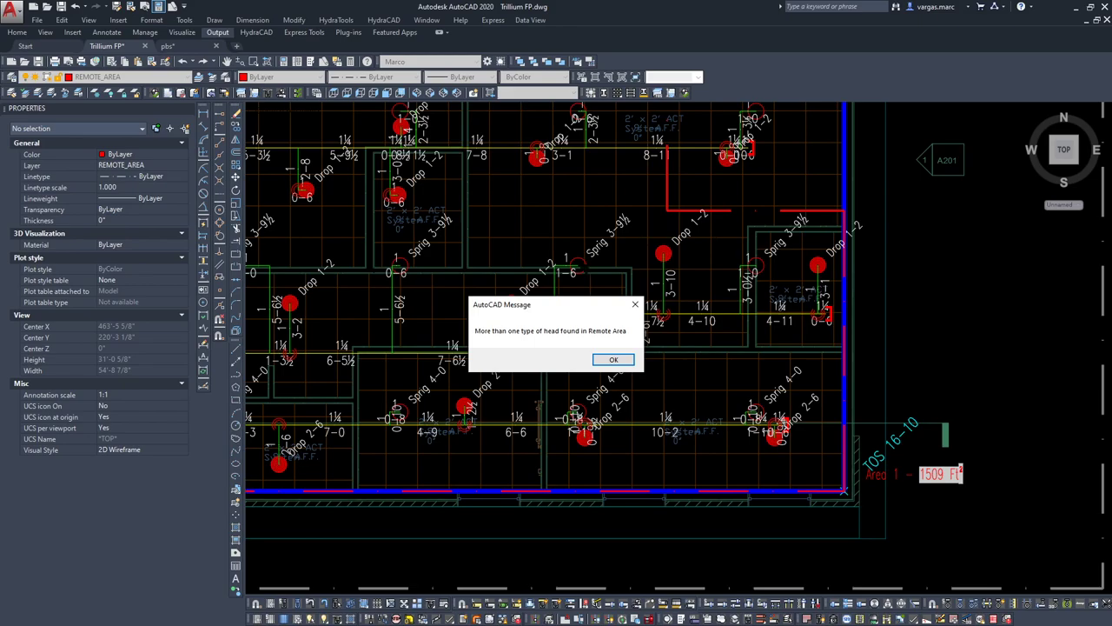
pyautogui.click(613, 360)
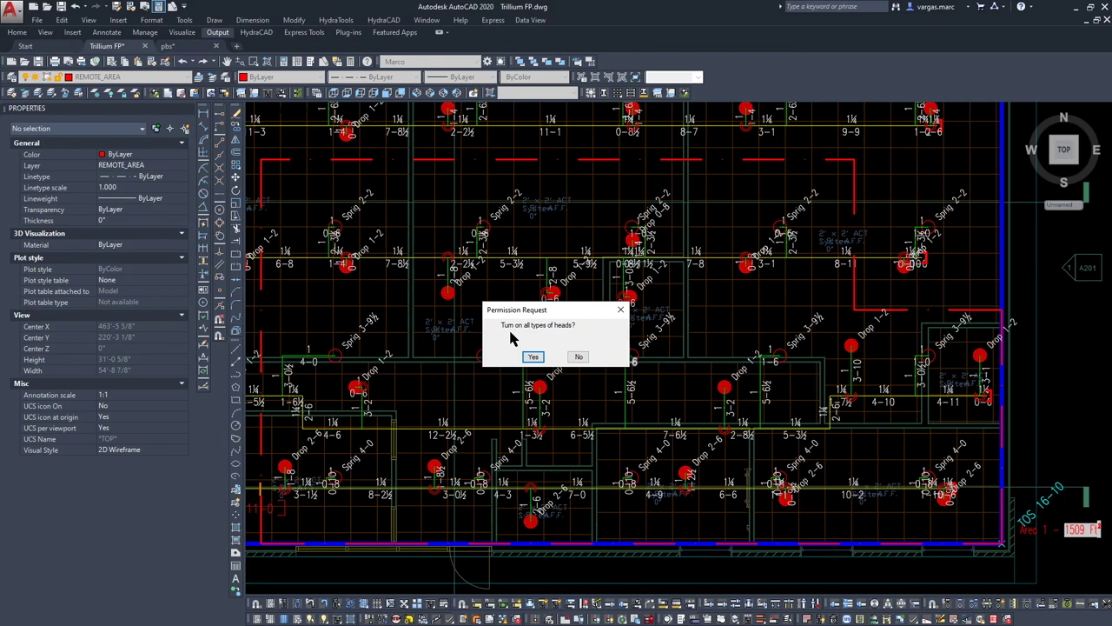
pyautogui.click(578, 356)
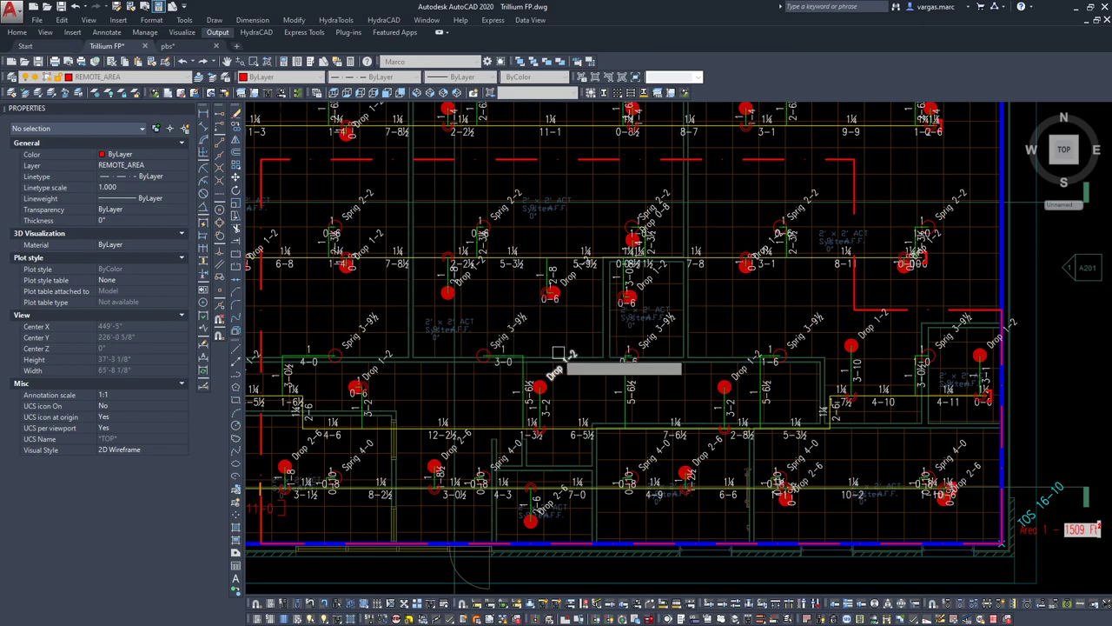
pyautogui.click(483, 356)
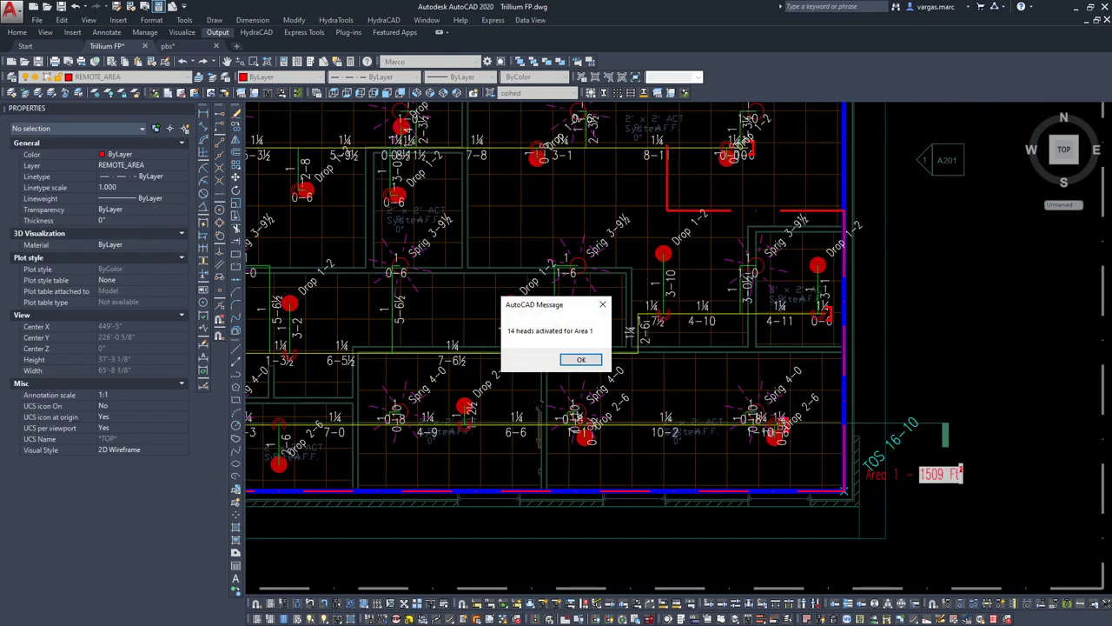
# - Start inserting a source point, then switch to Bluebeam Revu and open the hydrant flow test report at its pressure readings
pyautogui.click(573, 363)
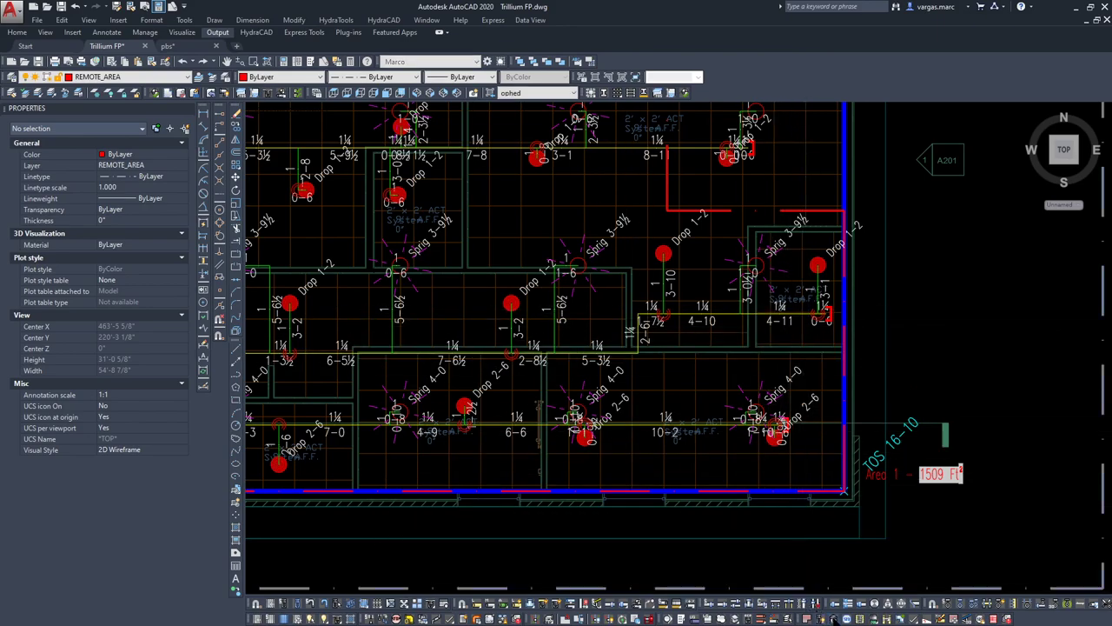
pyautogui.click(820, 618)
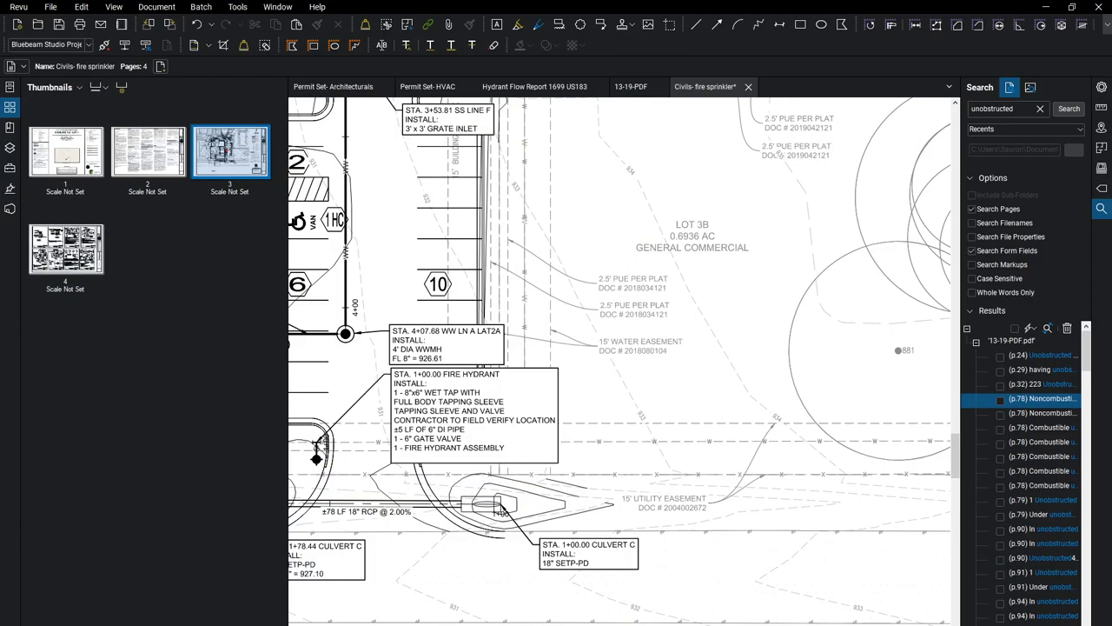
pyautogui.click(550, 88)
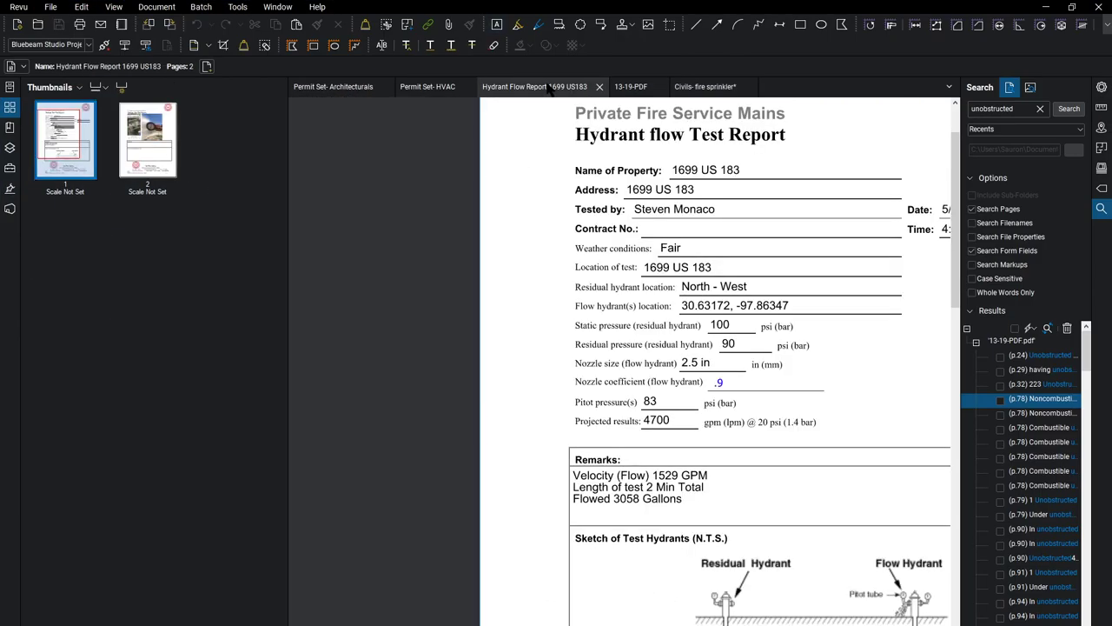
pyautogui.moveTo(840, 350); pyautogui.dragTo(698, 397)
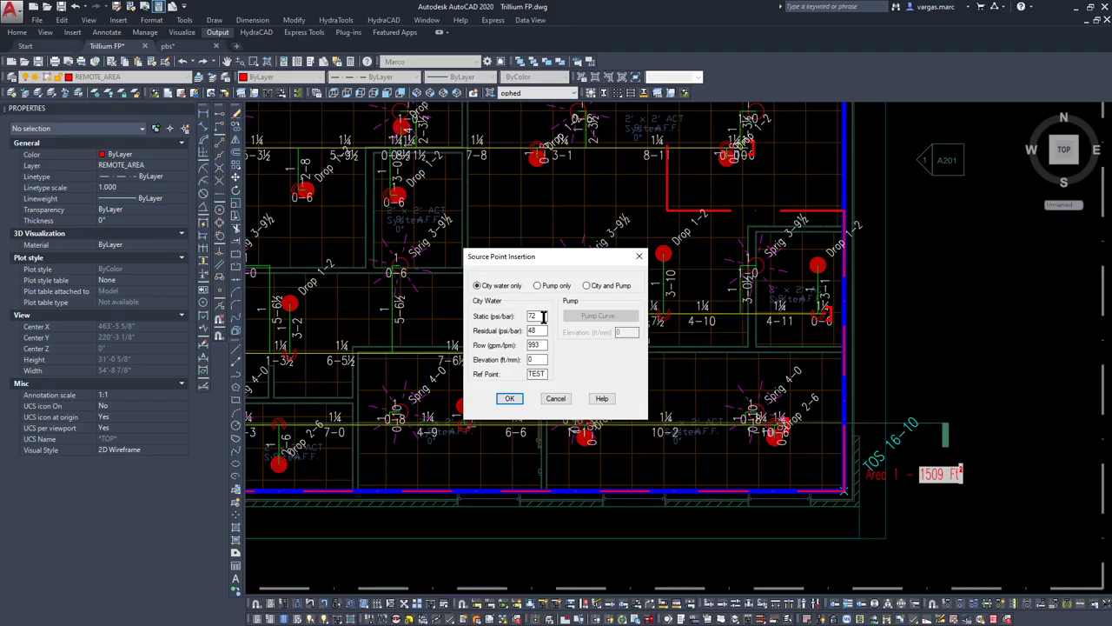
# - Set the source point's city water static pressure to 100 psi and residual pressure to 90 psi
pyautogui.doubleClick(542, 317)
pyautogui.press('Tab')
pyautogui.hotkey('alt', 'Tab')
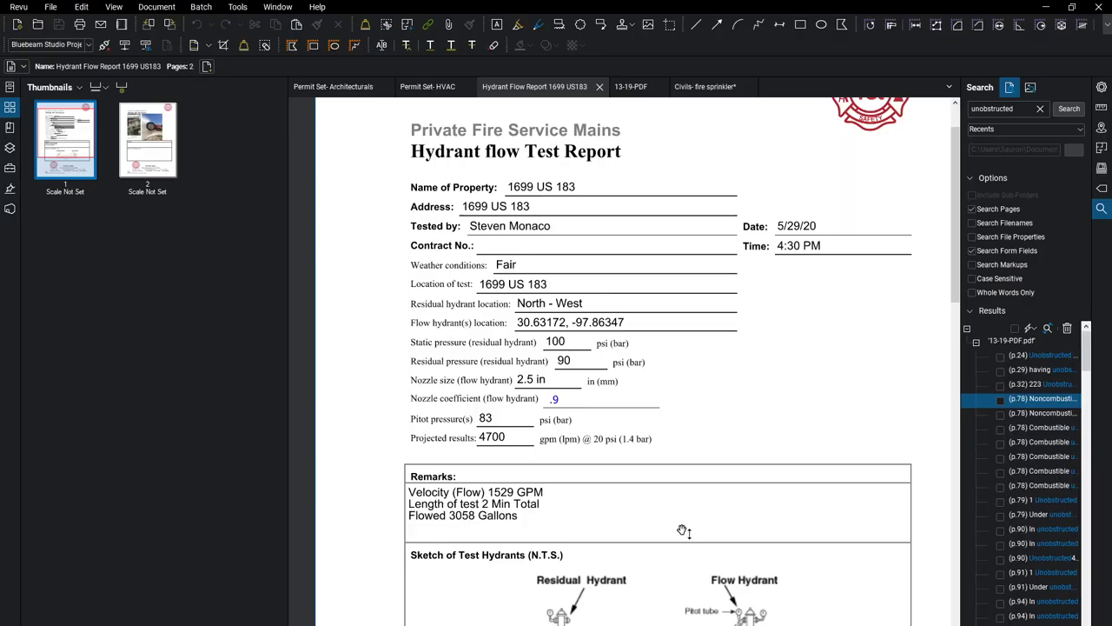
# - Examine the hydrant flow test report for the flow, nozzle size, nozzle coefficient, pitot pressure and test photos
pyautogui.moveTo(834, 422); pyautogui.dragTo(804, 317)
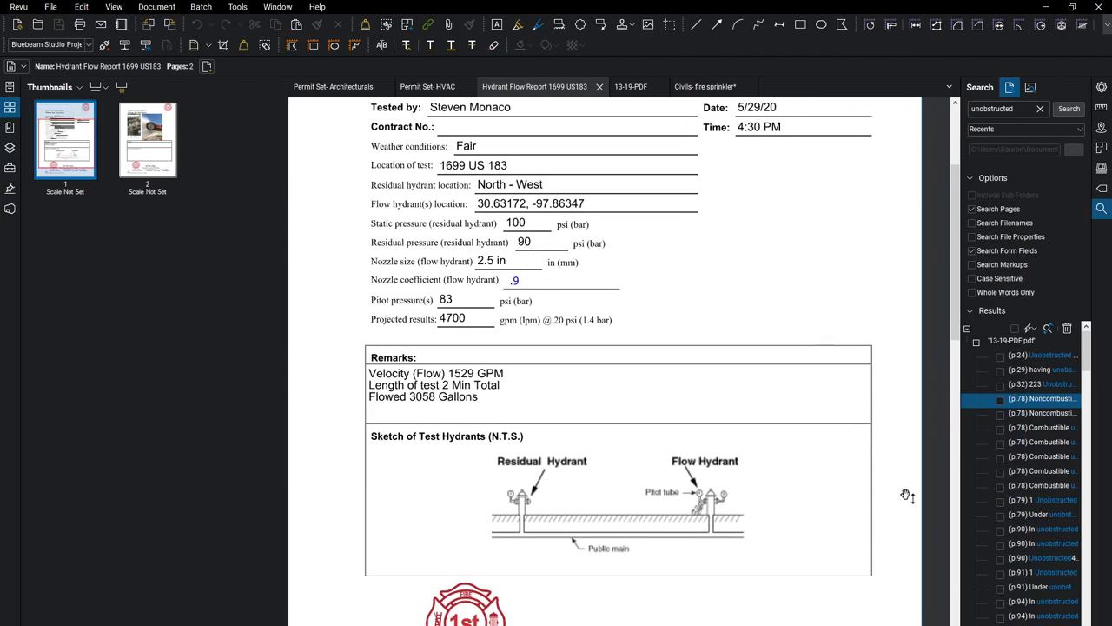
pyautogui.moveTo(901, 513); pyautogui.dragTo(899, 507)
pyautogui.scroll(3, 387, 269)
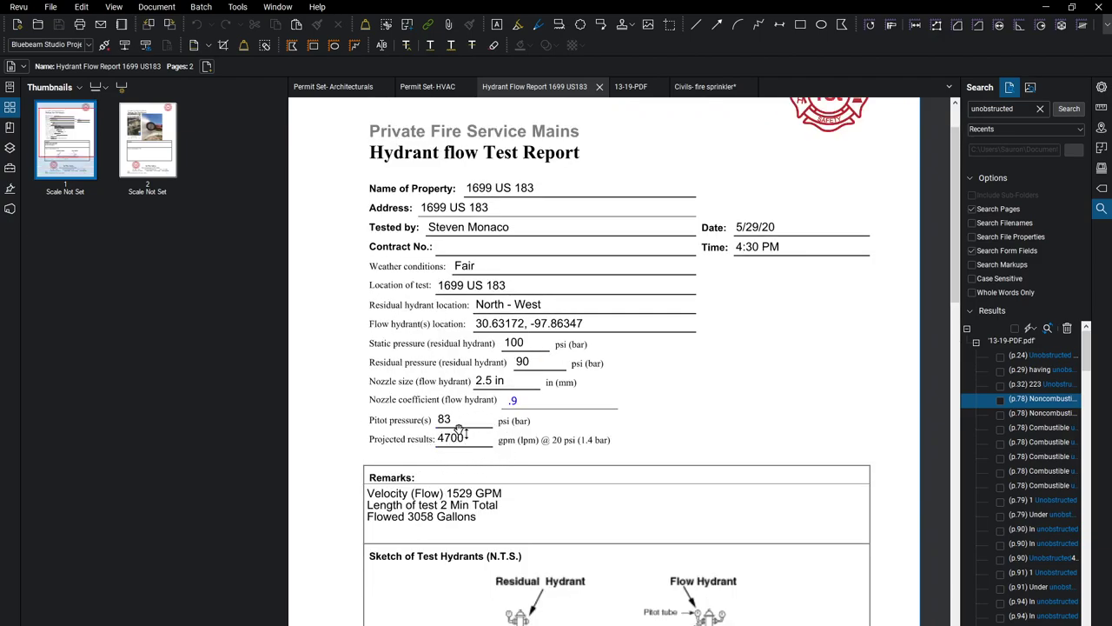
pyautogui.scroll(-10, 607, 469)
pyautogui.scroll(-20, 607, 470)
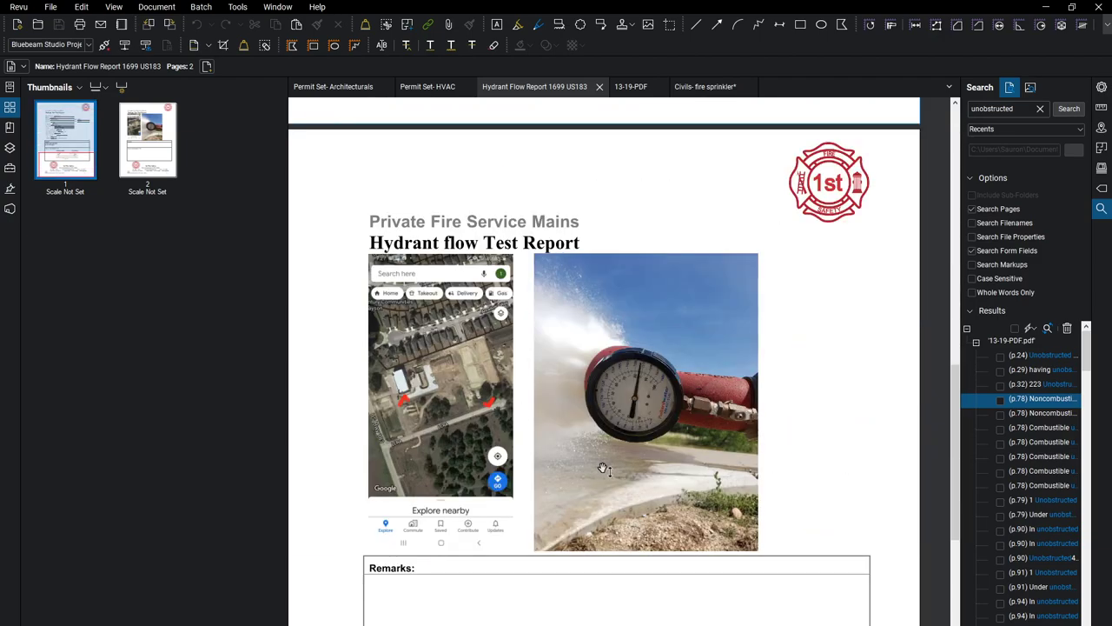
pyautogui.scroll(11, 529, 465)
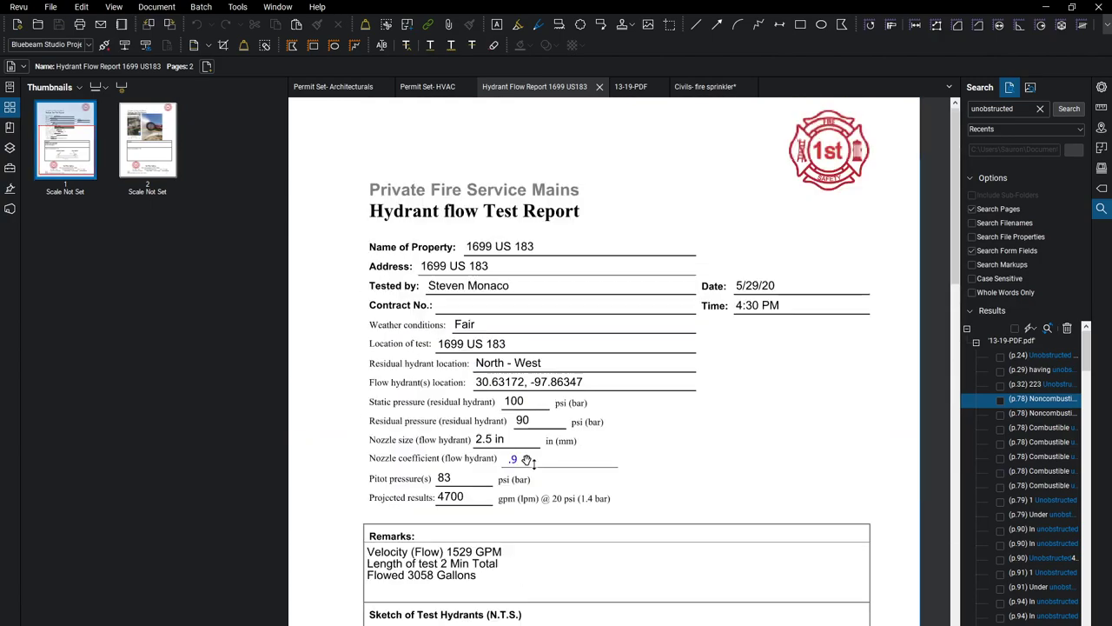
pyautogui.keyDown('ctrl'); pyautogui.scroll(3, 445, 500); pyautogui.keyUp('ctrl')
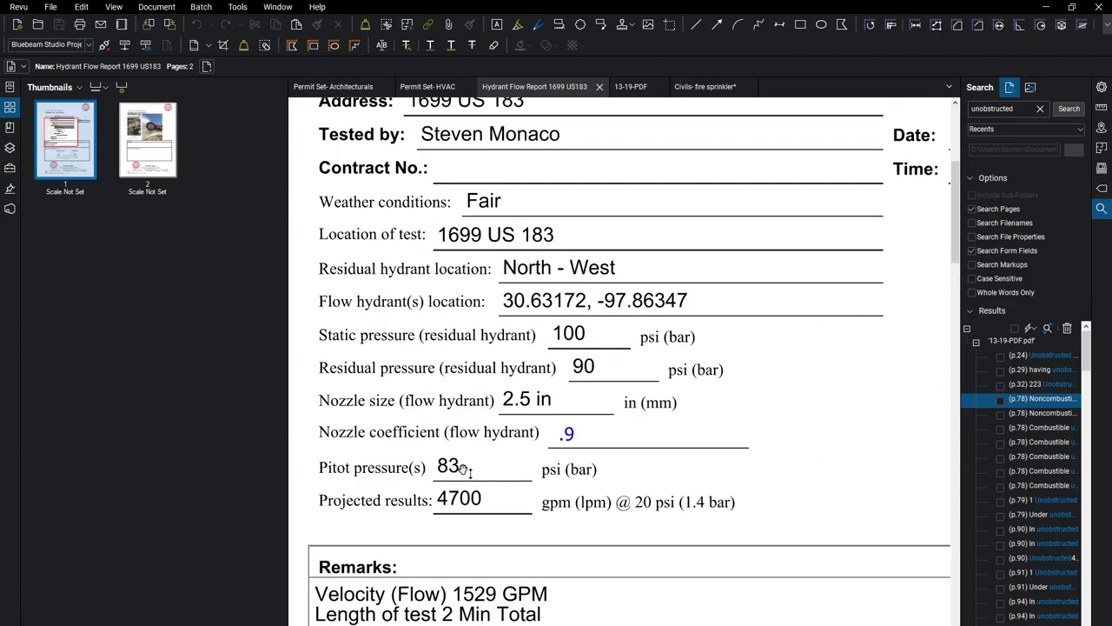
# - Launch HydraCALC Version 50 and place its window beside the hydrant flow test report
pyautogui.press('super')
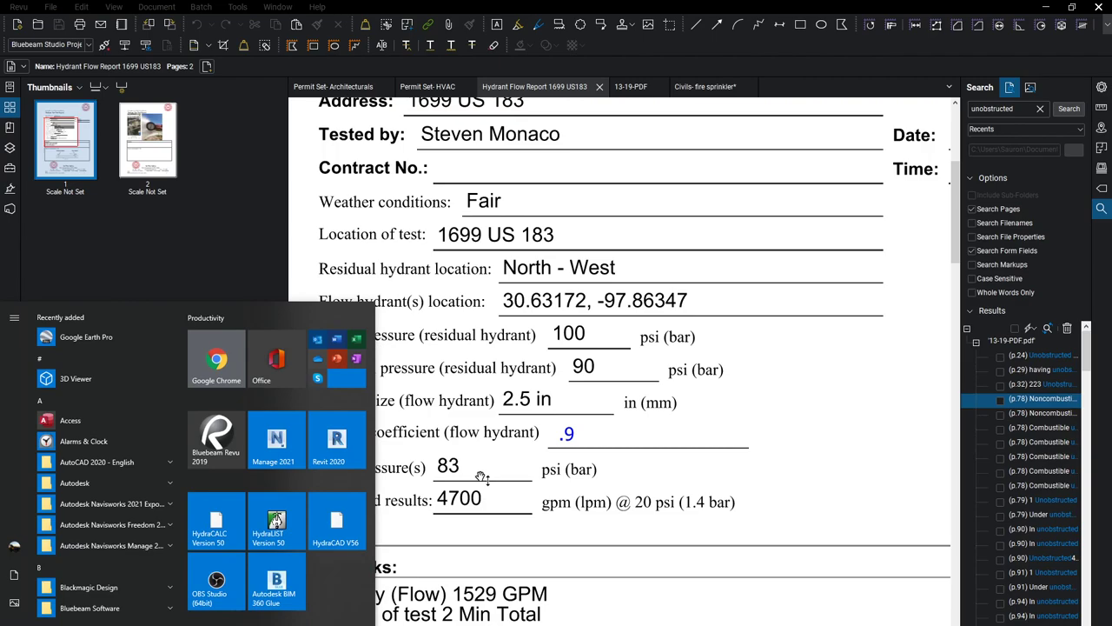
pyautogui.write('hy')
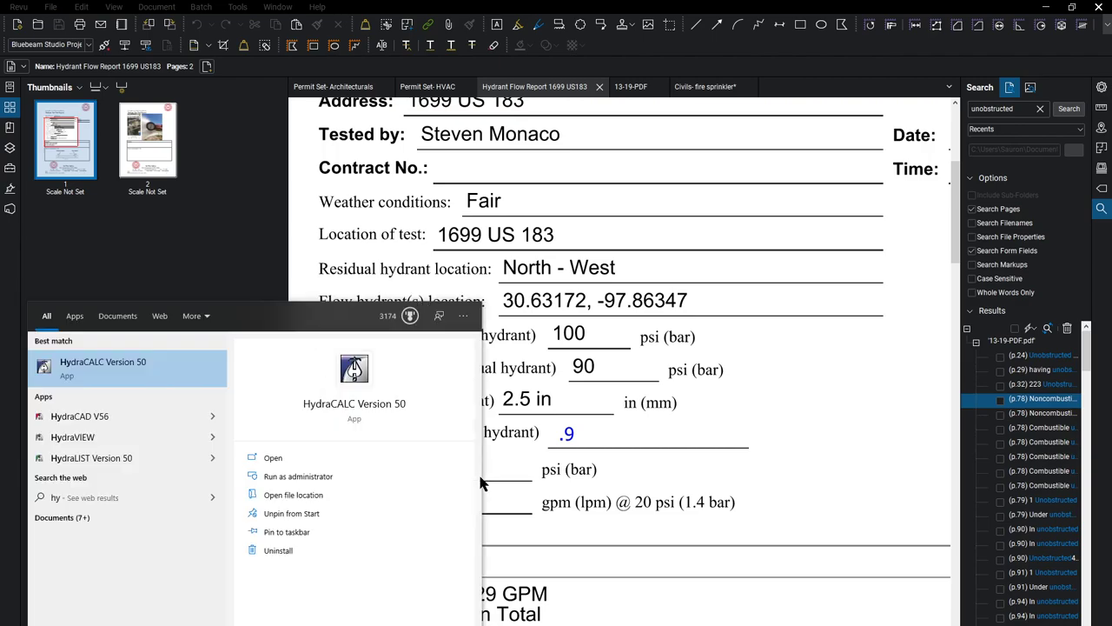
pyautogui.press('Return')
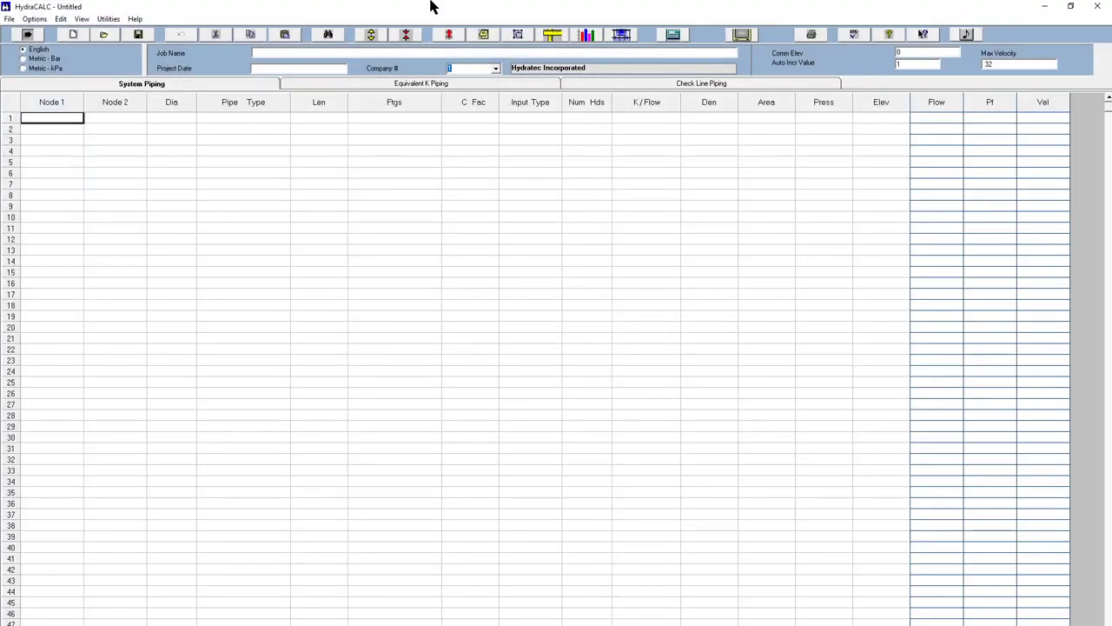
pyautogui.moveTo(432, 7); pyautogui.dragTo(917, 81)
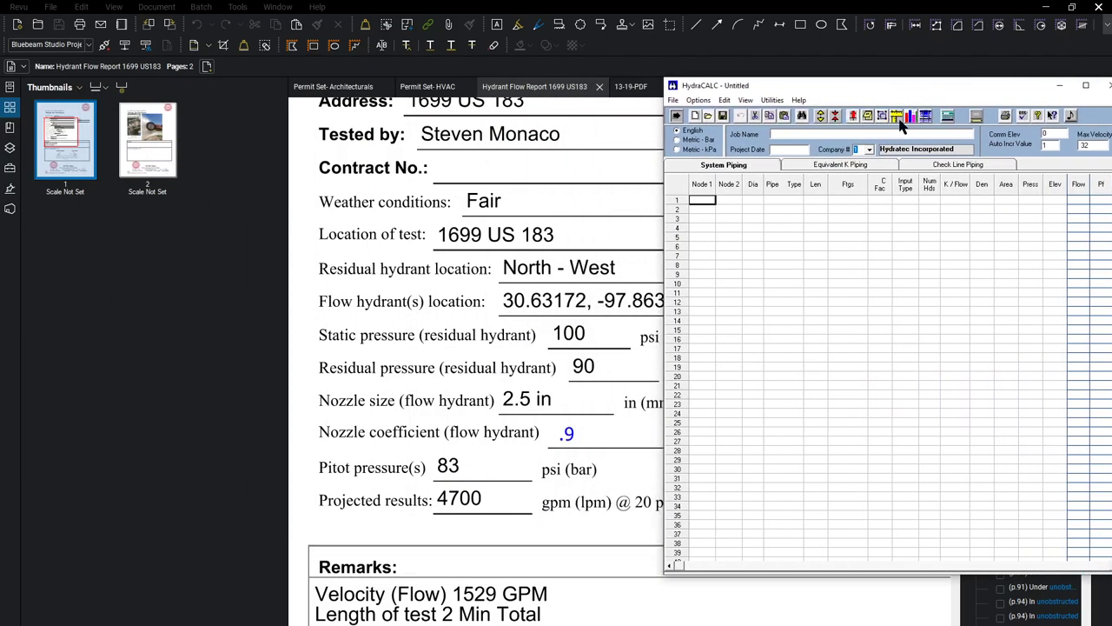
# - Calculate the city supply's residual flow from static 100, residual 90, pitot pressure 83 psi, butt diameter 2.5 in and coefficient .9
pyautogui.click(854, 116)
pyautogui.click(787, 285)
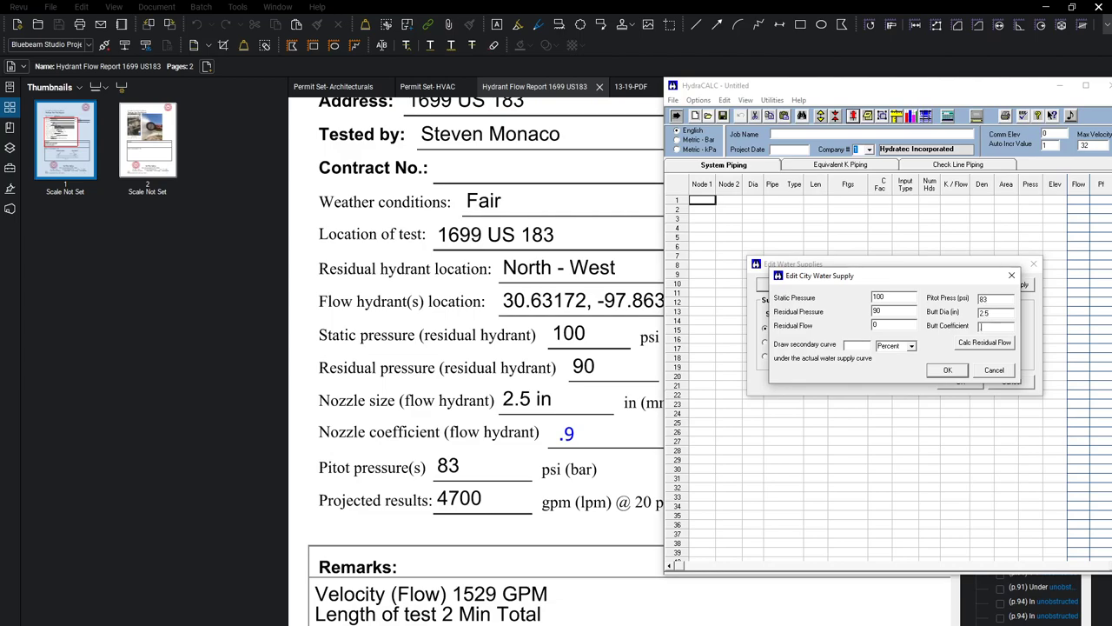
pyautogui.click(979, 346)
pyautogui.click(891, 323)
pyautogui.click(948, 371)
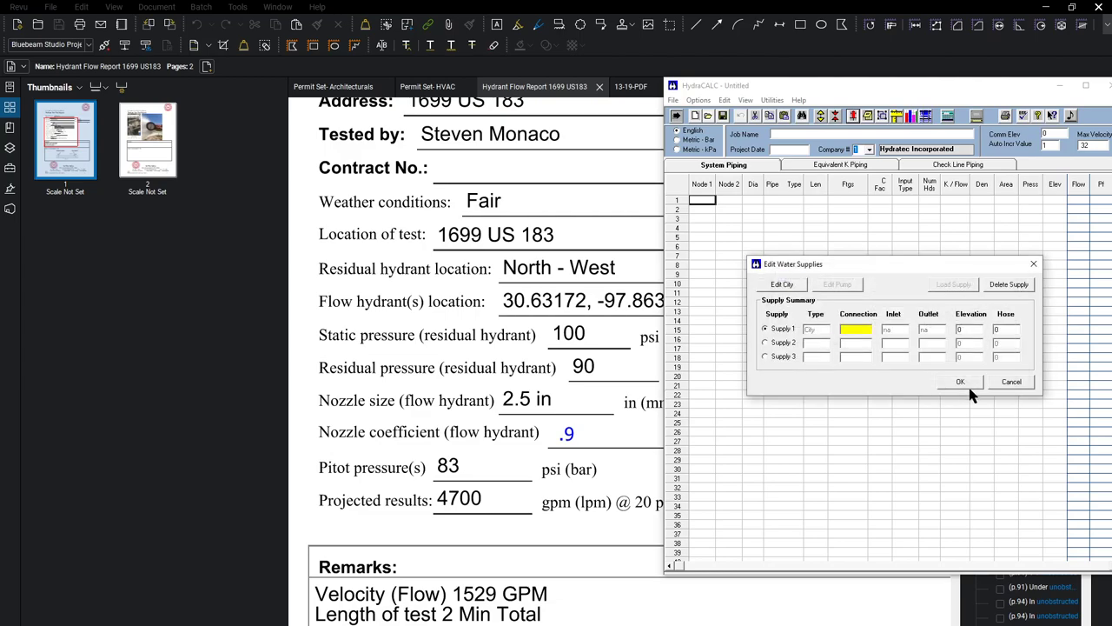
# - Discard the water supply edits, close HydraCALC and switch back to the Trillium FP drawing in AutoCAD
pyautogui.click(965, 384)
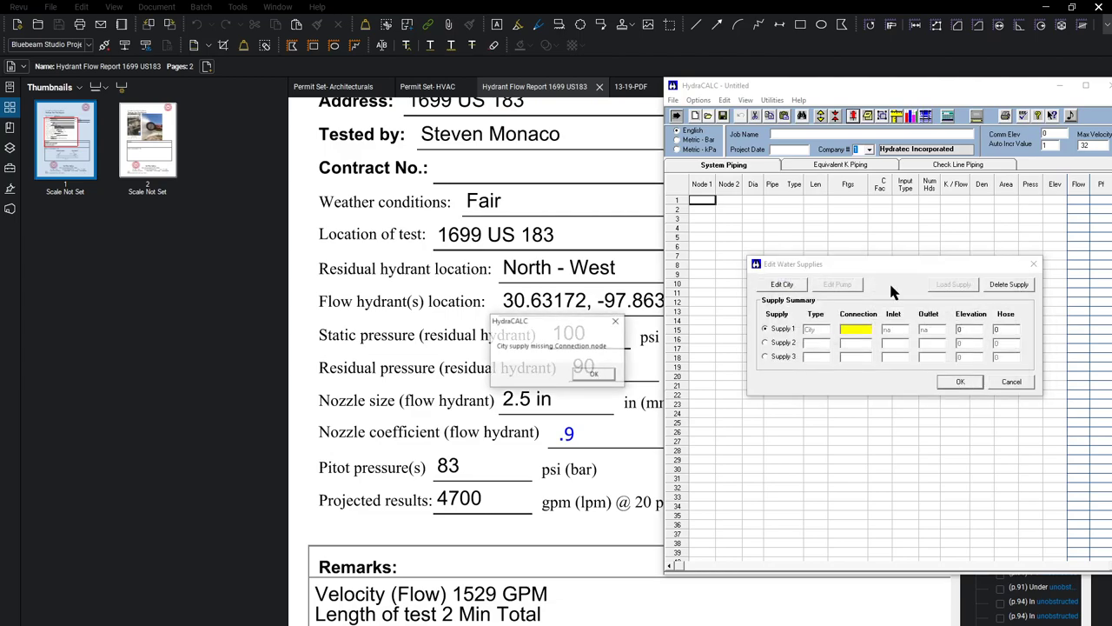
pyautogui.click(594, 375)
pyautogui.click(999, 381)
pyautogui.moveTo(975, 86); pyautogui.dragTo(745, 87)
pyautogui.click(882, 92)
pyautogui.click(1047, 7)
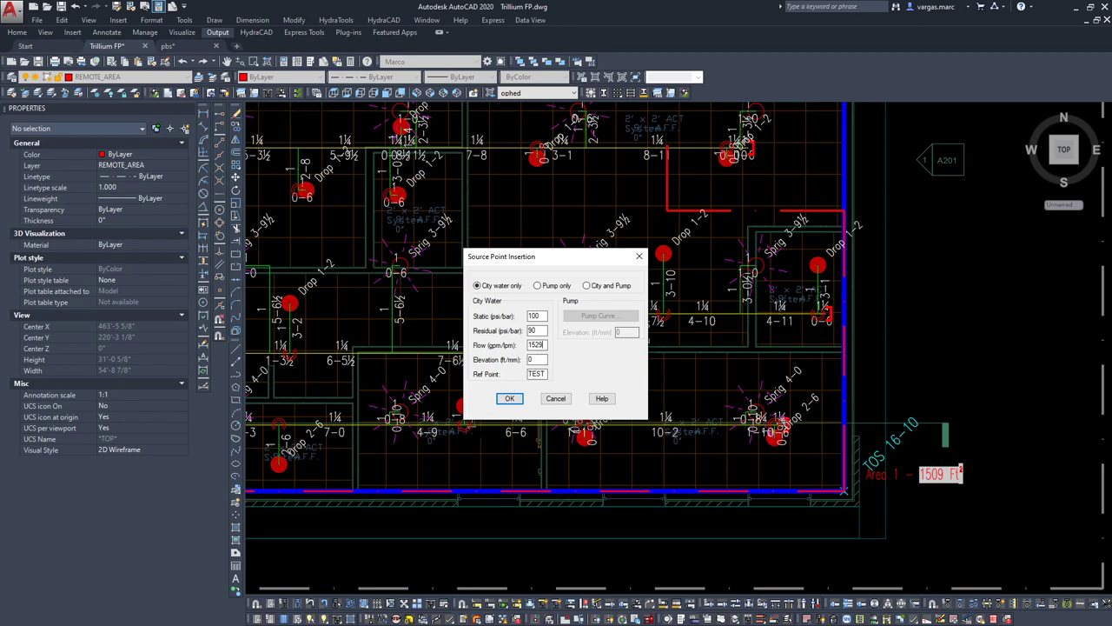
# - Set the source point's flow to 1529 gpm and attach it to the end of the city water supply pipe
pyautogui.click(509, 398)
pyautogui.scroll(-5, 509, 398)
pyautogui.scroll(15, 495, 162)
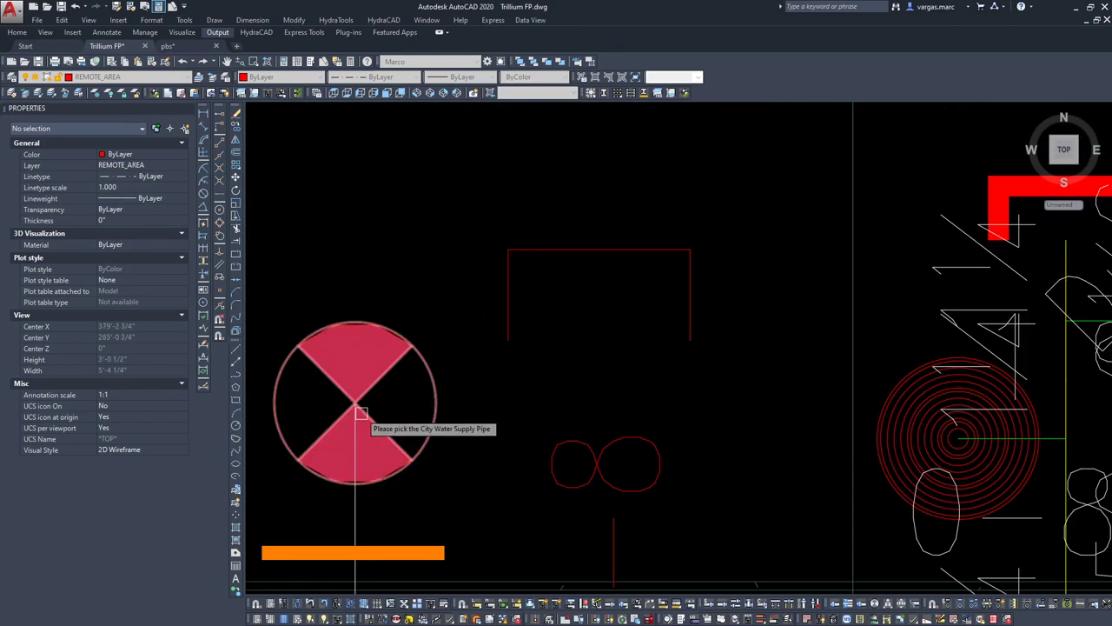
pyautogui.click(357, 410)
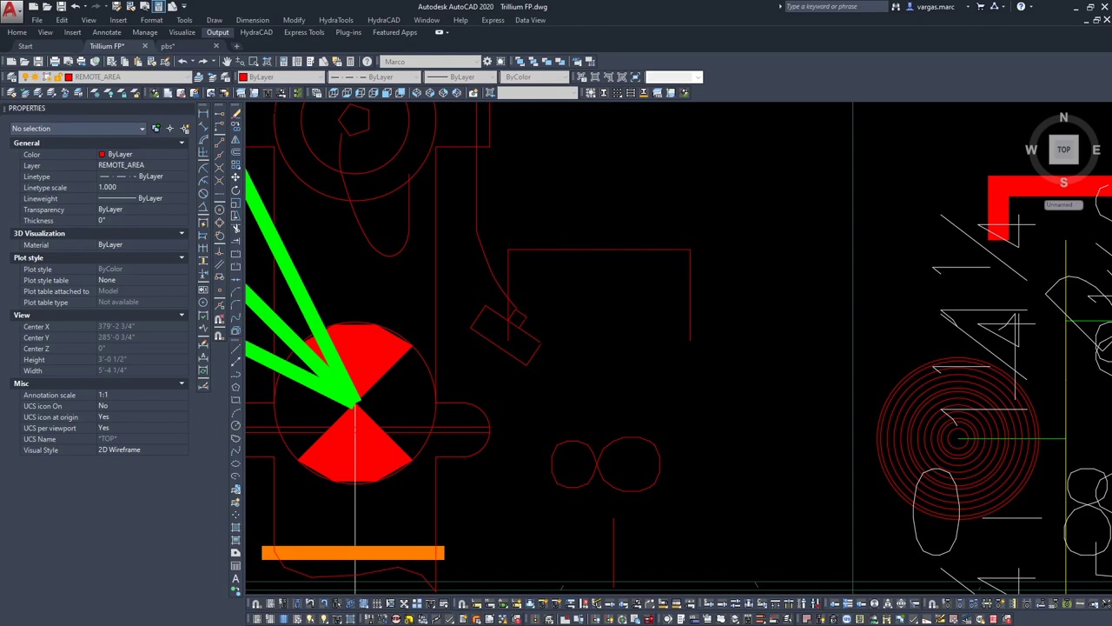
# - Start inserting sequential reference points with ID S1, counting by 1, for sprinklers, vertical pipes and pipe endpoints
pyautogui.scroll(-10, 352, 409)
pyautogui.moveTo(757, 424); pyautogui.dragTo(410, 273, button='middle')
pyautogui.scroll(-2, 407, 272)
pyautogui.scroll(2, 592, 508)
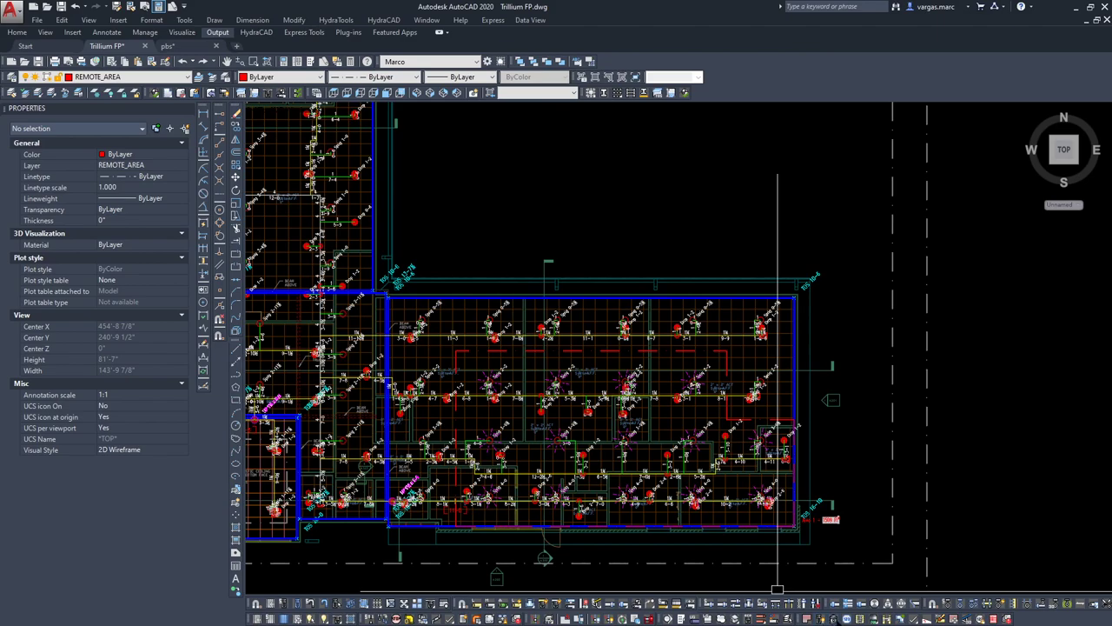
pyautogui.click(849, 619)
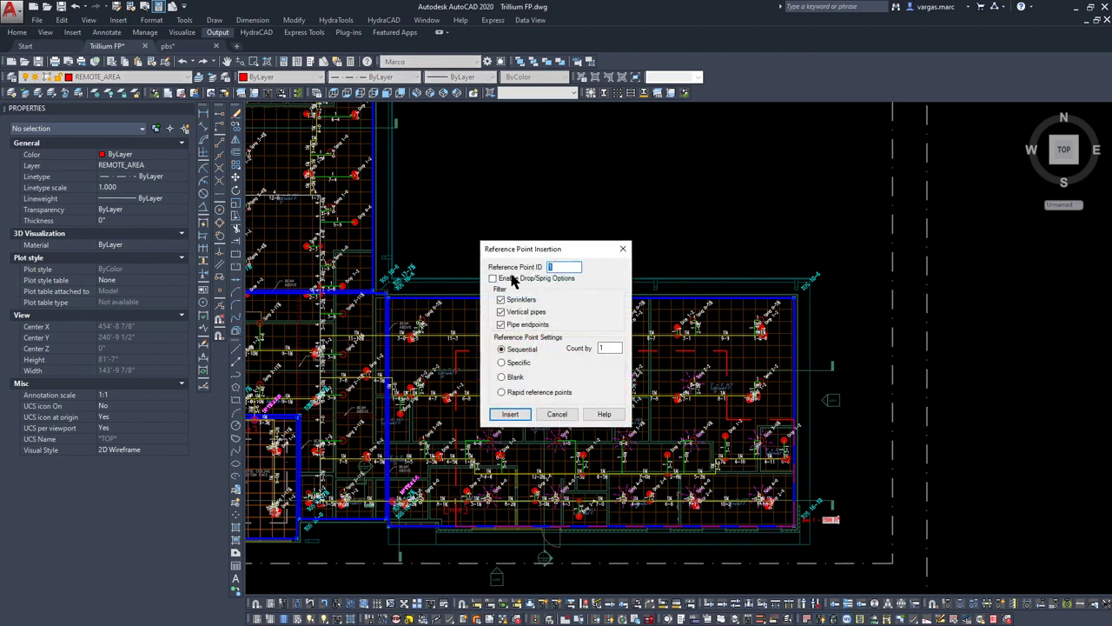
pyautogui.doubleClick(556, 267)
pyautogui.click(510, 414)
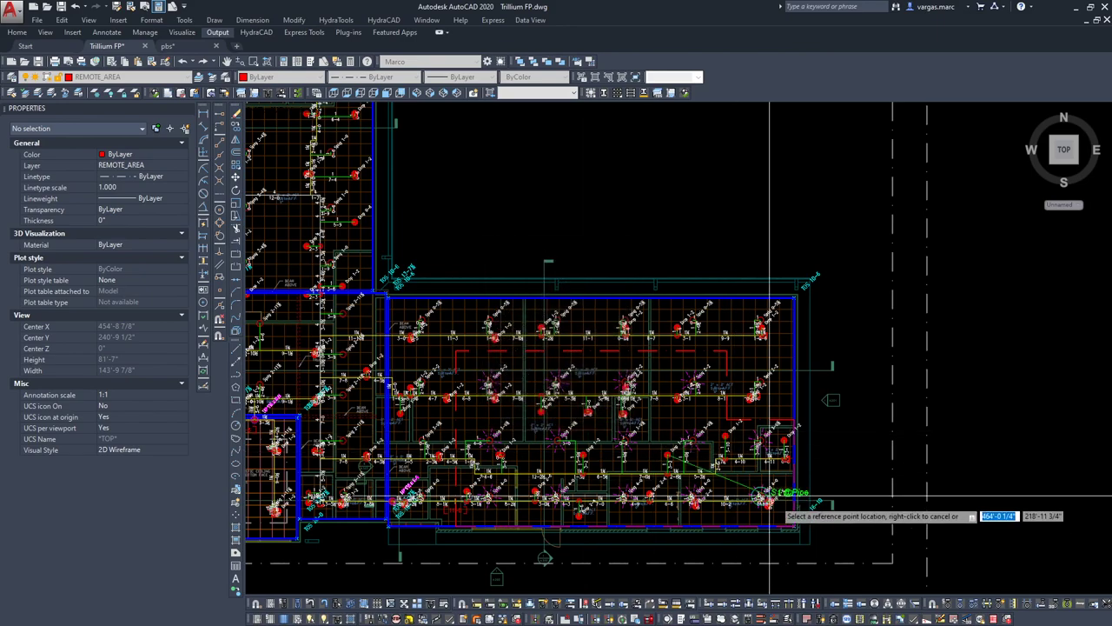
# - Place reference points S1 to S5 from east to west on the active 4-0 sprig sprinklers along the southernmost branch line
pyautogui.scroll(8, 782, 519)
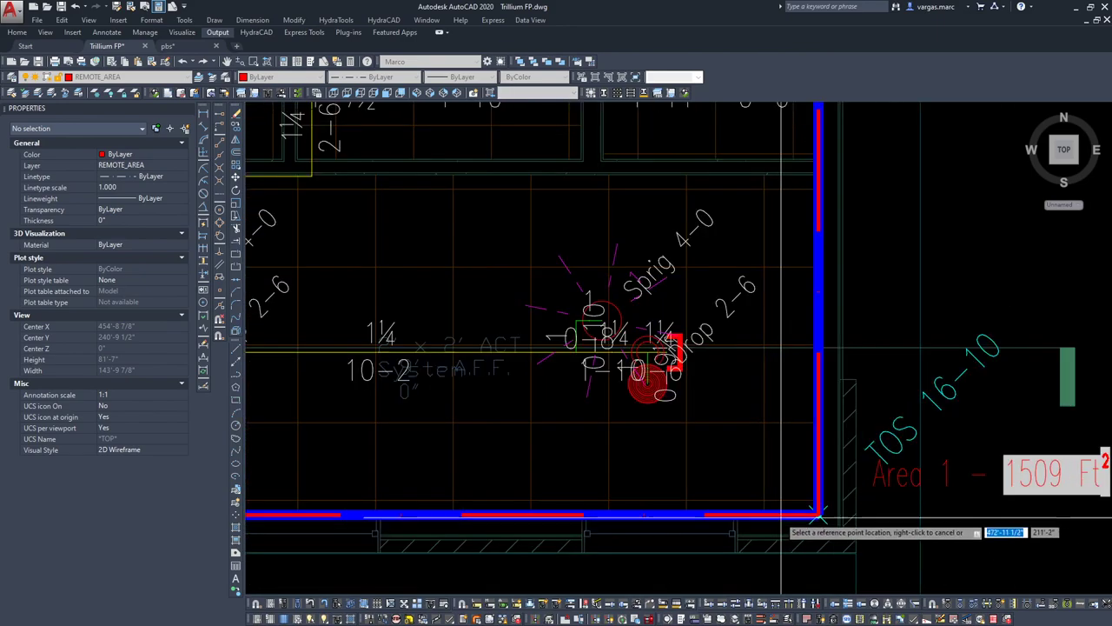
pyautogui.scroll(-3, 598, 282)
pyautogui.click(598, 287)
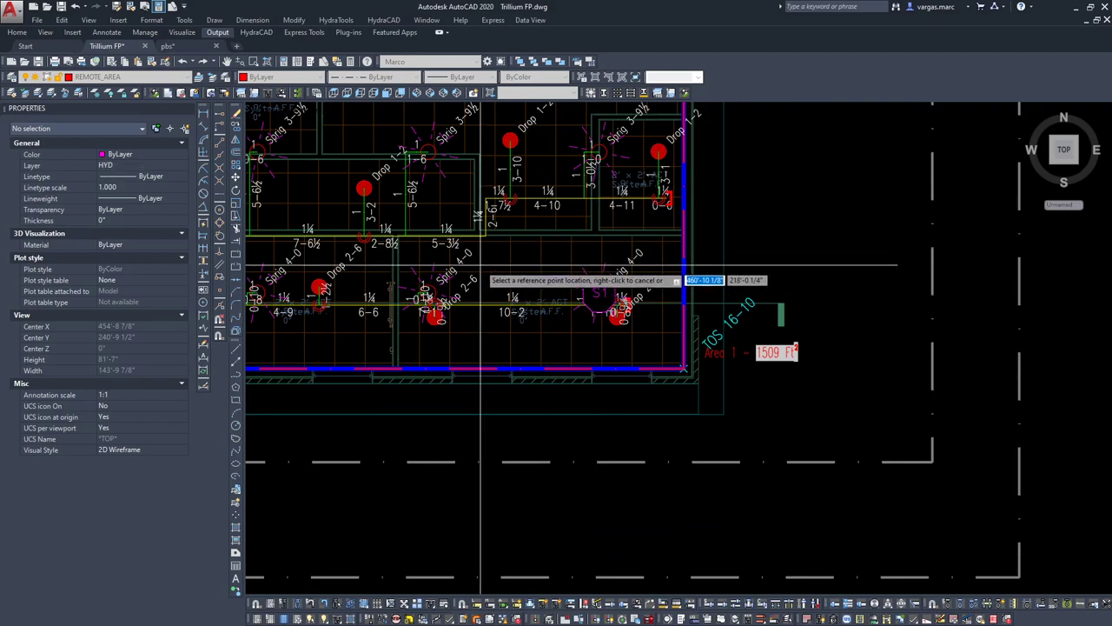
pyautogui.click(427, 264)
pyautogui.scroll(5, 430, 269)
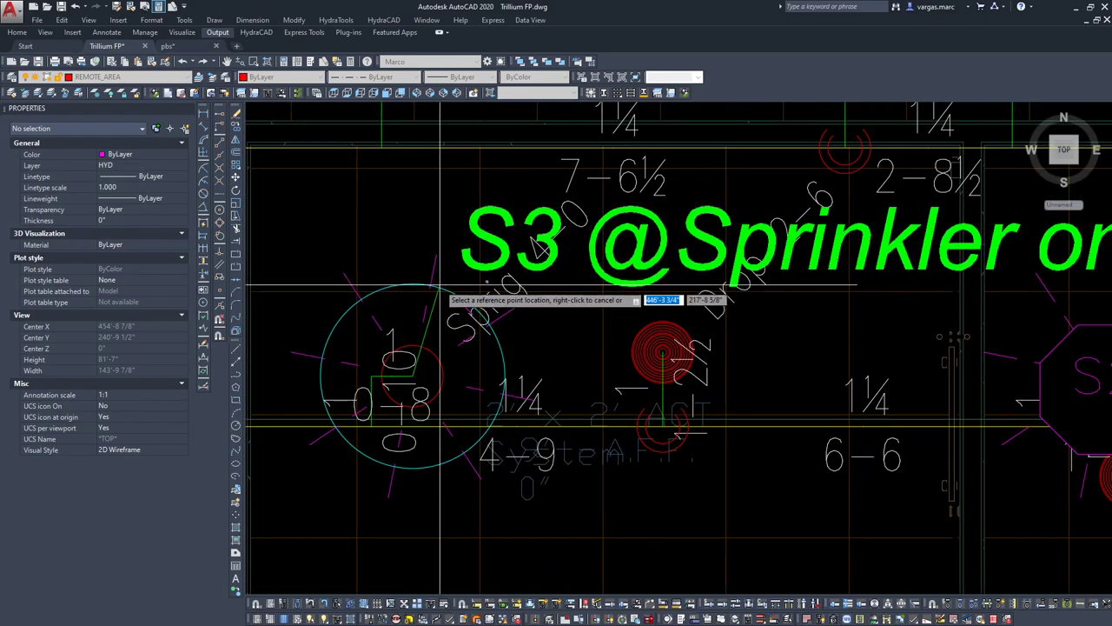
pyautogui.scroll(-2, 439, 282)
pyautogui.click(430, 282)
pyautogui.moveTo(317, 281)
pyautogui.mouseDown(button='middle')
pyautogui.moveTo(531, 280)
pyautogui.moveTo(643, 308)
pyautogui.mouseUp(button='middle')
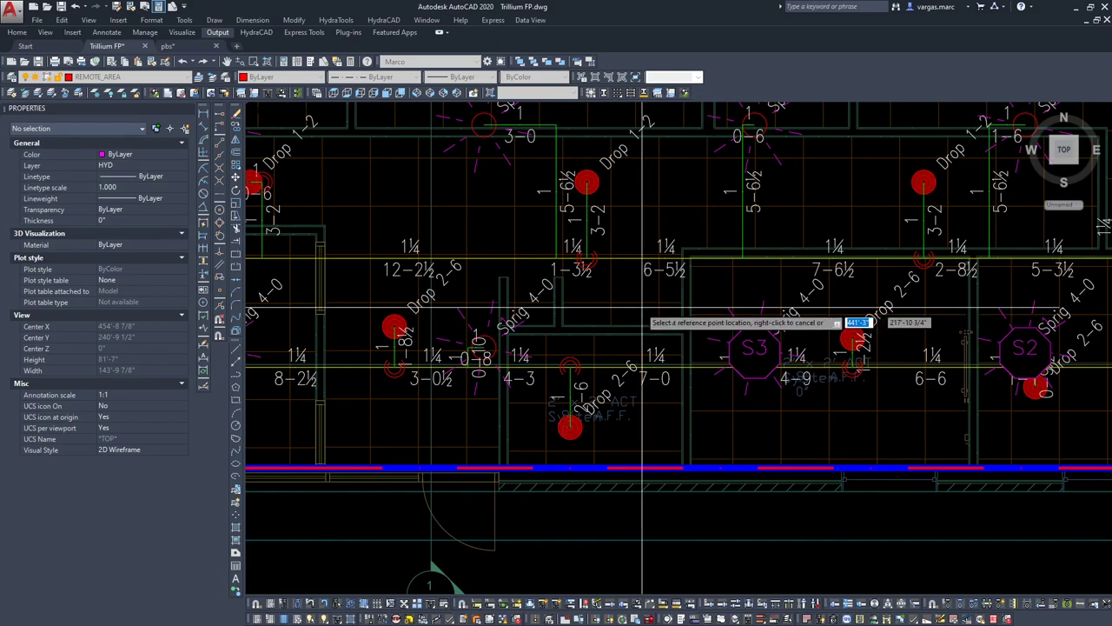
pyautogui.click(500, 306)
pyautogui.scroll(-5, 500, 306)
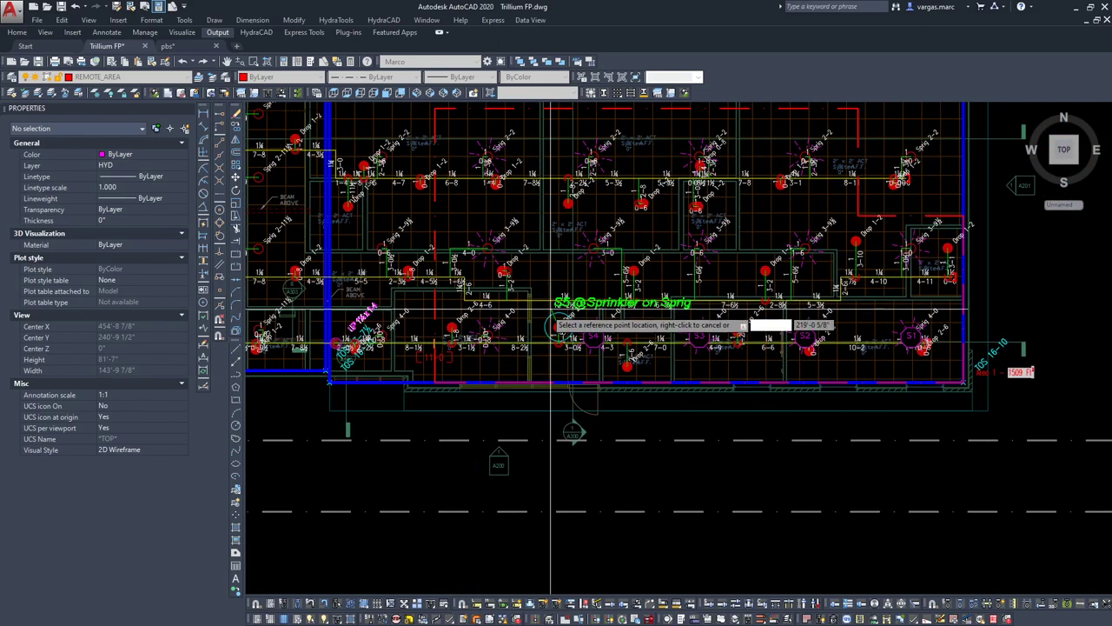
pyautogui.scroll(5, 491, 310)
pyautogui.click(470, 343)
# - Place reference points S6 to S10 from east to west on the active 3-9½ sprig sprinklers in the remote area's middle row
pyautogui.scroll(-5, 561, 236)
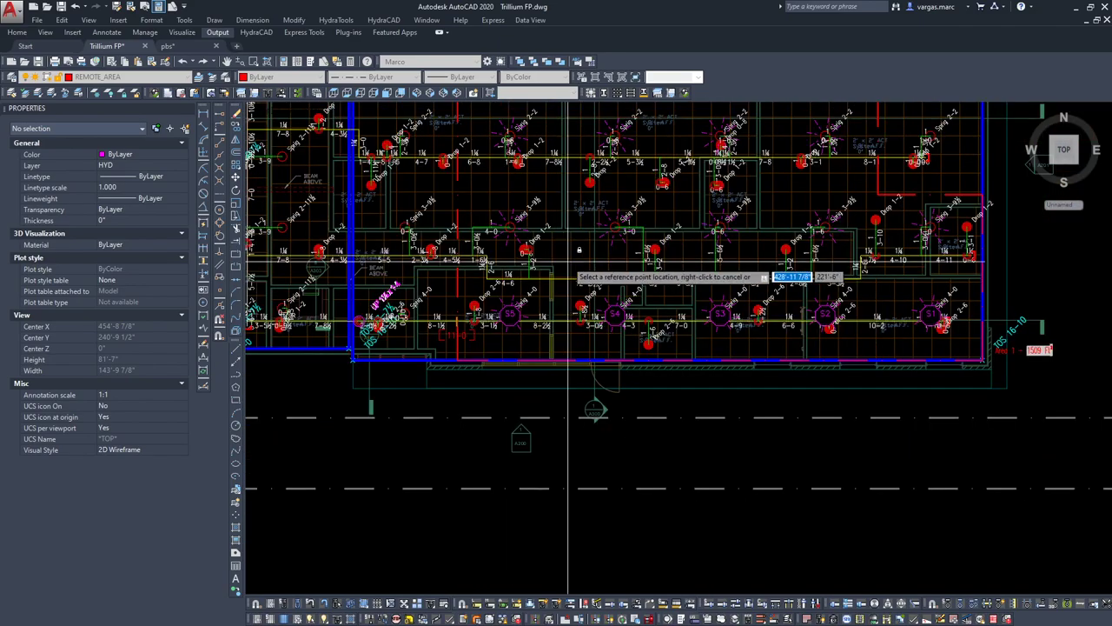
pyautogui.scroll(3, 613, 245)
pyautogui.moveTo(616, 245); pyautogui.dragTo(550, 325, button='middle')
pyautogui.scroll(2, 965, 337)
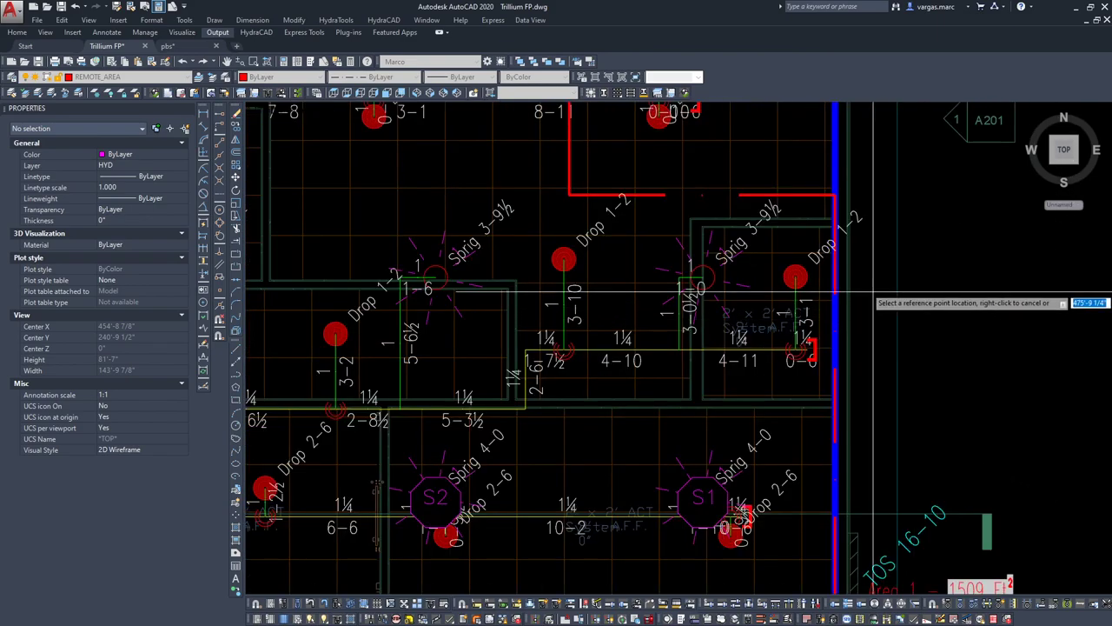
pyautogui.click(699, 244)
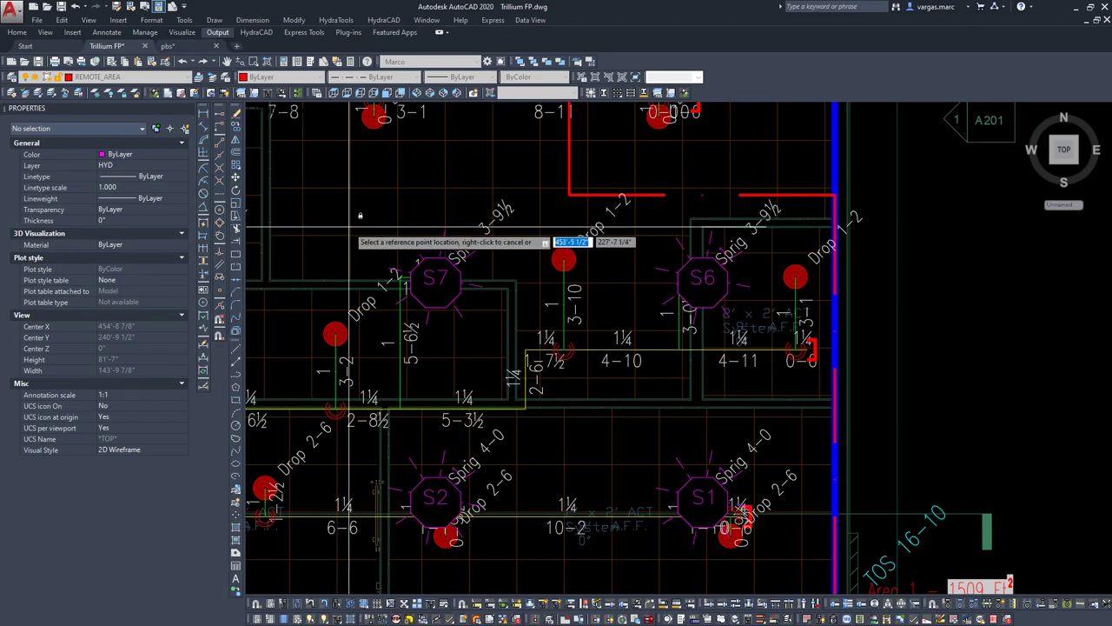
pyautogui.moveTo(349, 226); pyautogui.dragTo(1018, 280, button='middle')
pyautogui.moveTo(888, 279); pyautogui.dragTo(570, 281, button='middle')
pyautogui.click(569, 283)
pyautogui.scroll(-2, 496, 282)
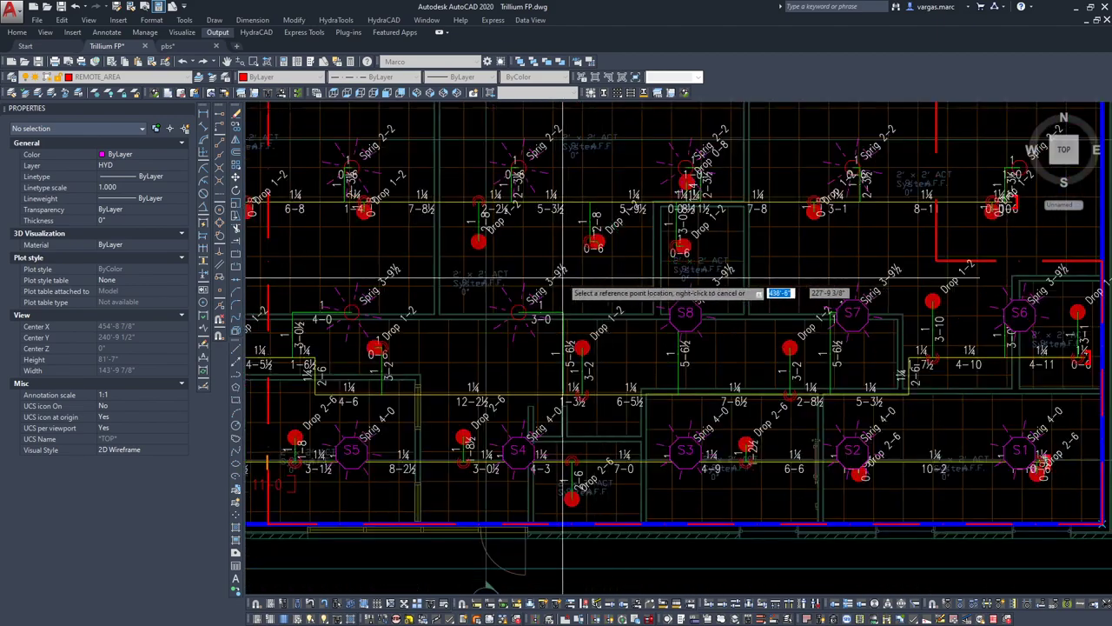
pyautogui.click(506, 282)
pyautogui.click(339, 279)
# - Place reference points S11 to S14 from east to west on the active 2-2 sprig sprinklers in the remote area's northern row
pyautogui.moveTo(336, 278)
pyautogui.mouseDown(button='middle')
pyautogui.moveTo(509, 285)
pyautogui.moveTo(369, 346)
pyautogui.mouseUp(button='middle')
pyautogui.moveTo(796, 299)
pyautogui.mouseDown(button='middle')
pyautogui.moveTo(642, 341)
pyautogui.moveTo(634, 354)
pyautogui.mouseUp(button='middle')
pyautogui.click(730, 285)
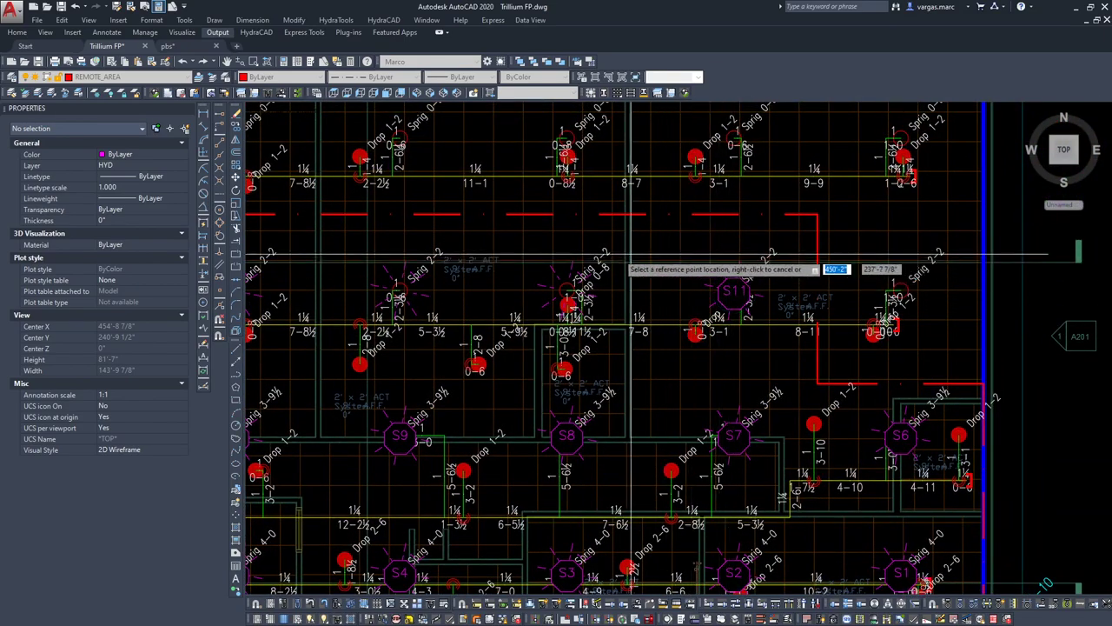
pyautogui.click(560, 256)
pyautogui.moveTo(439, 256); pyautogui.dragTo(591, 257, button='middle')
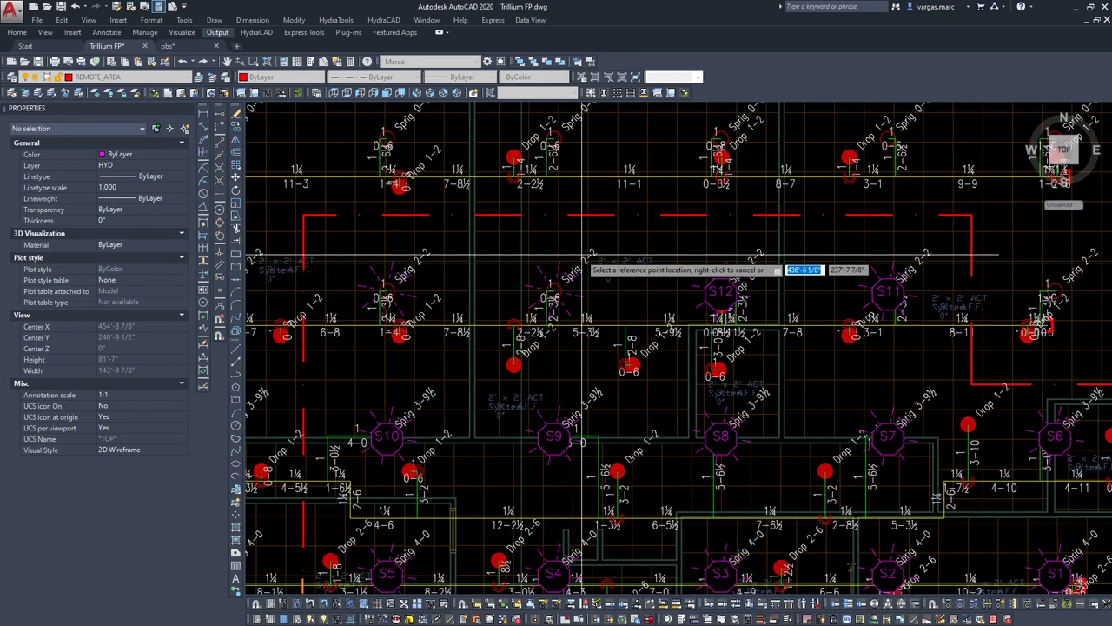
pyautogui.click(553, 255)
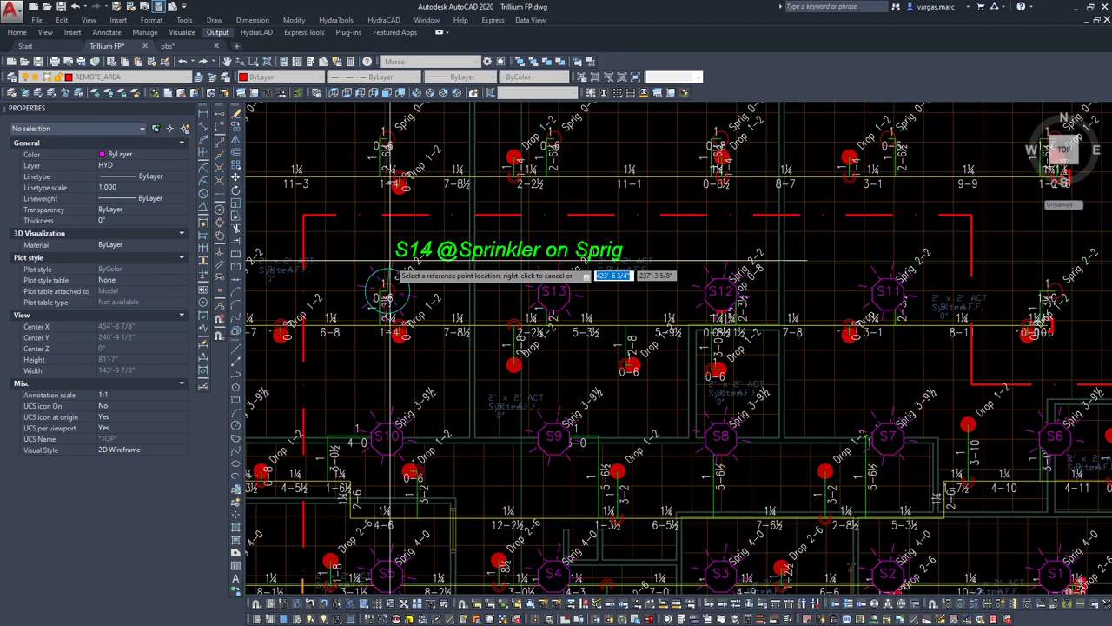
pyautogui.click(389, 259)
pyautogui.scroll(-2, 574, 261)
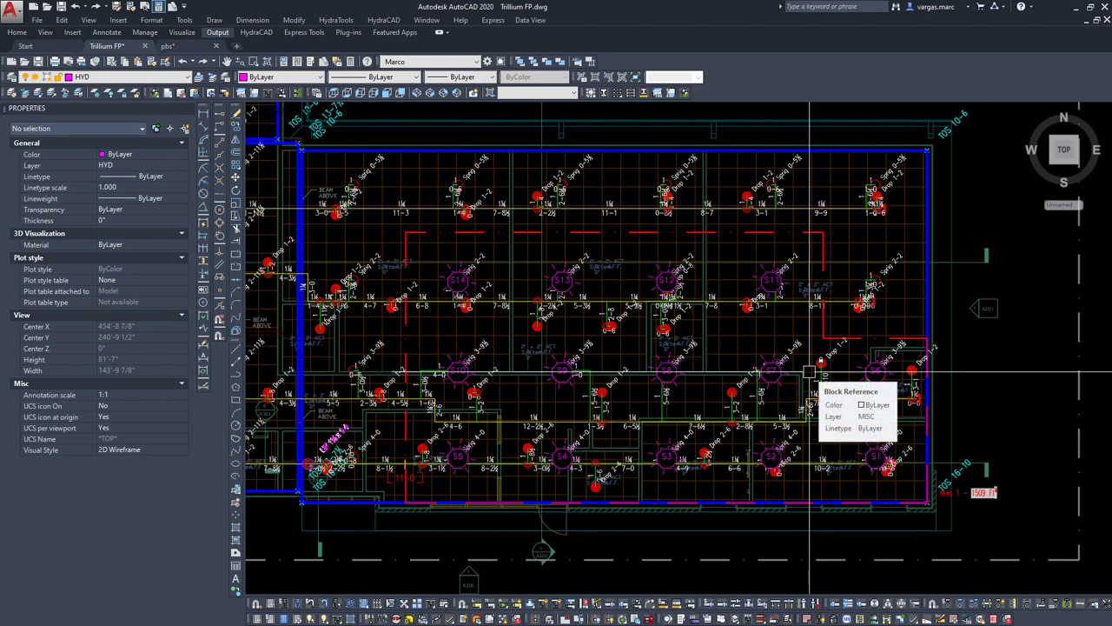
# - Examine reference point S1 and its properties at the easternmost active sprinkler of the southernmost branch line
pyautogui.scroll(5, 869, 408)
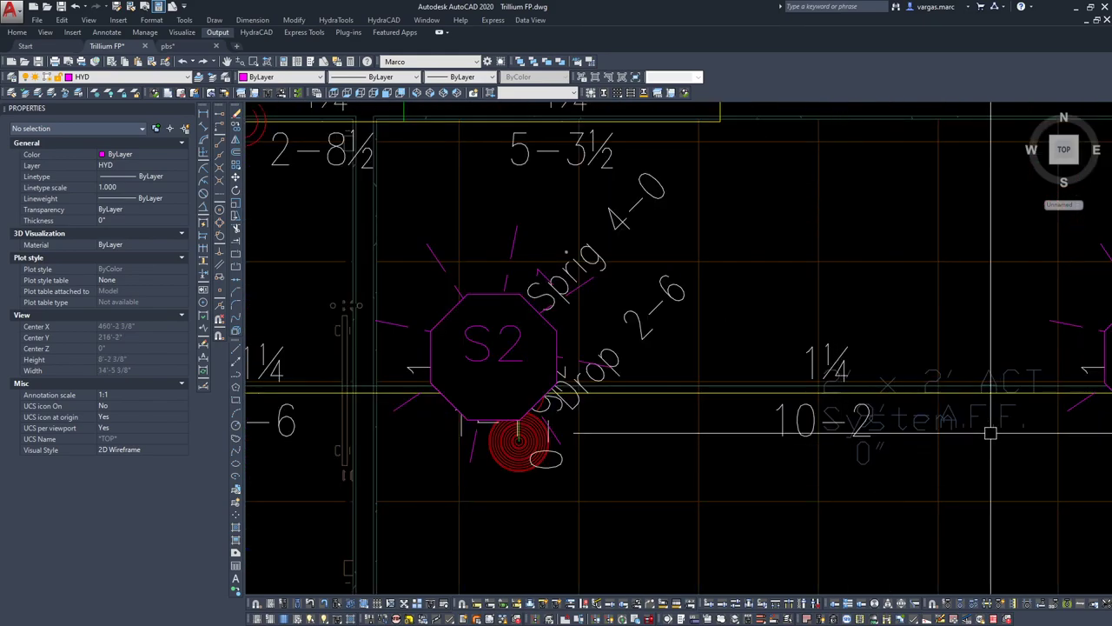
pyautogui.scroll(6, 869, 374)
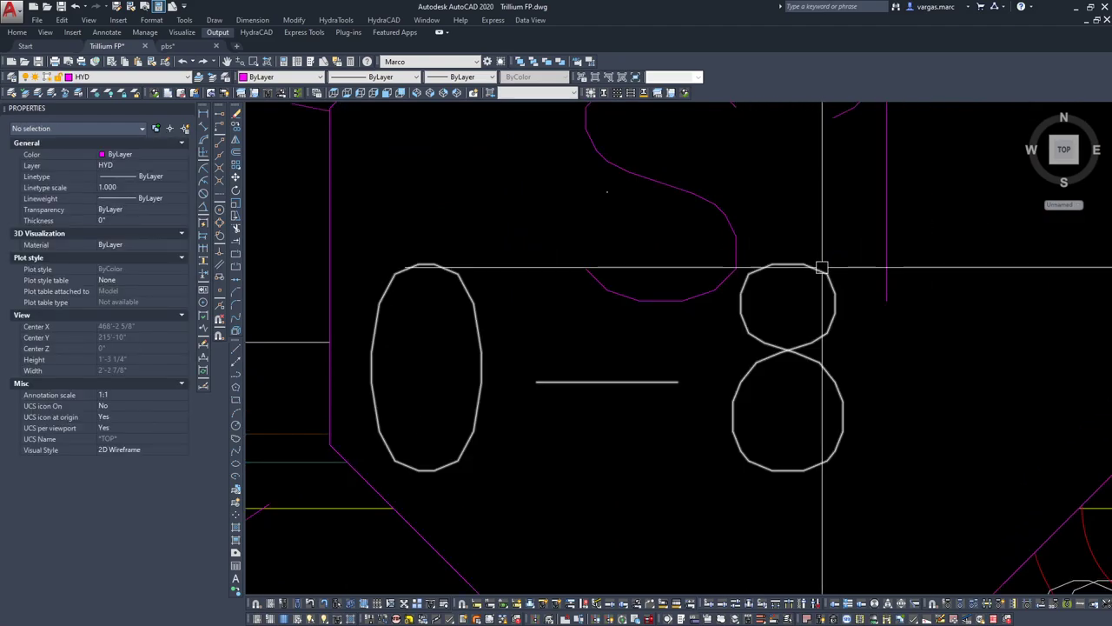
pyautogui.scroll(-5, 822, 267)
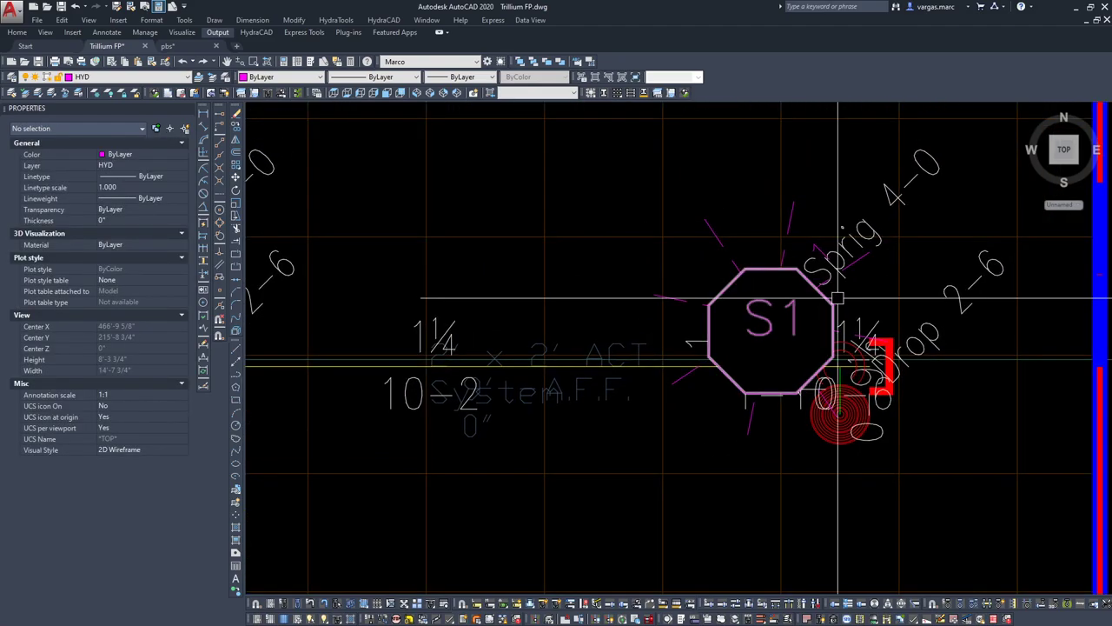
pyautogui.click(838, 299)
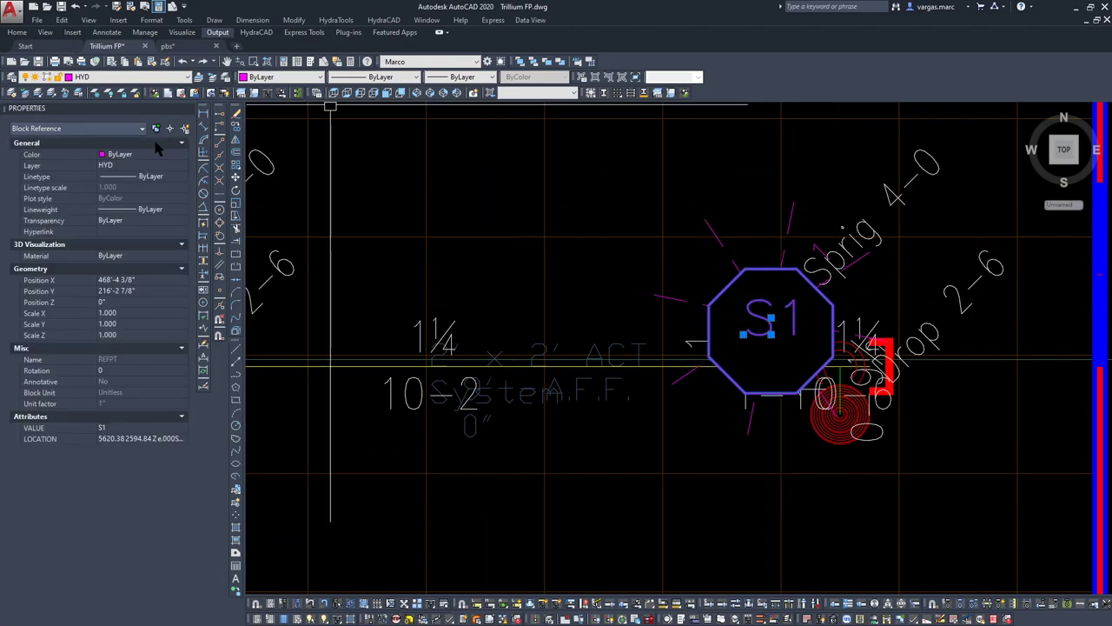
pyautogui.press('Escape')
pyautogui.click(748, 213)
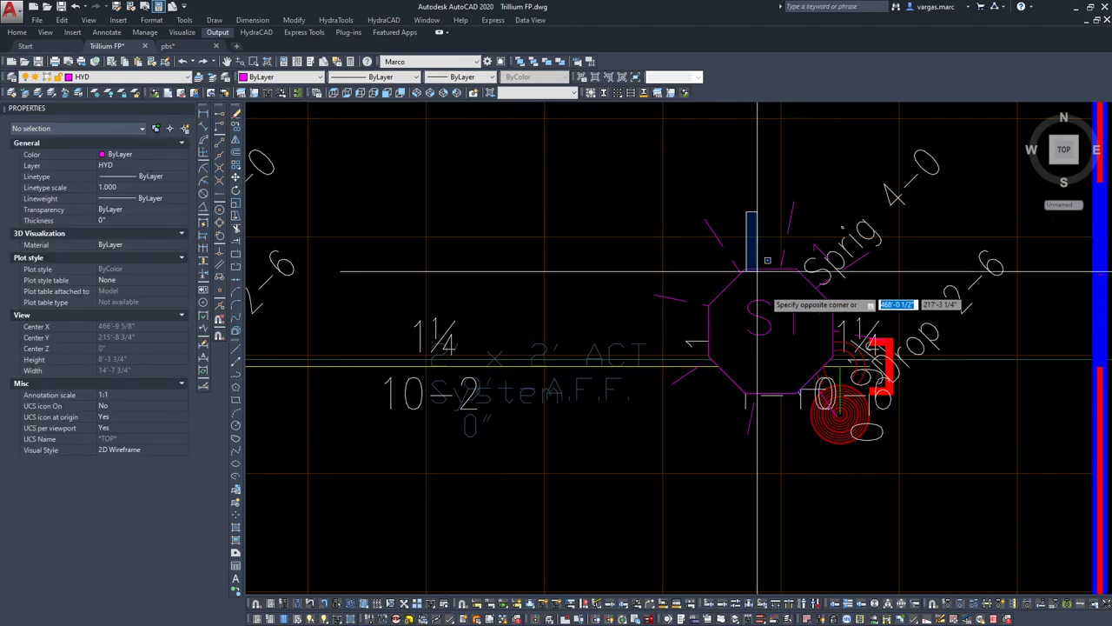
pyautogui.click(824, 392)
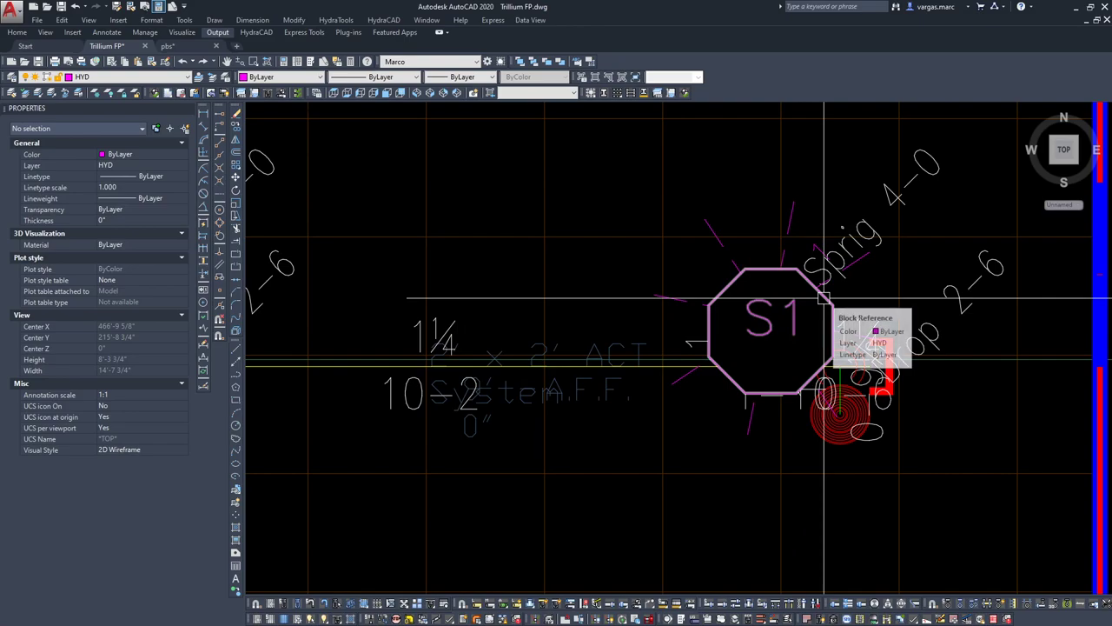
# - Examine the sprig's offset piping hidden beneath S1 and where it connects to the branch line
pyautogui.click(771, 318)
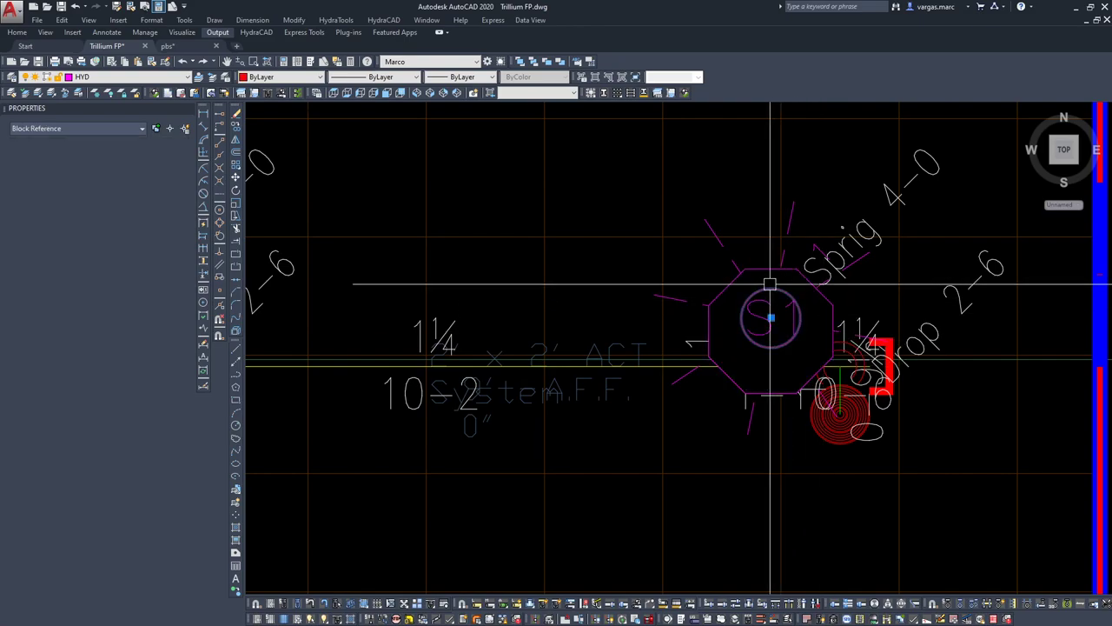
pyautogui.click(721, 375)
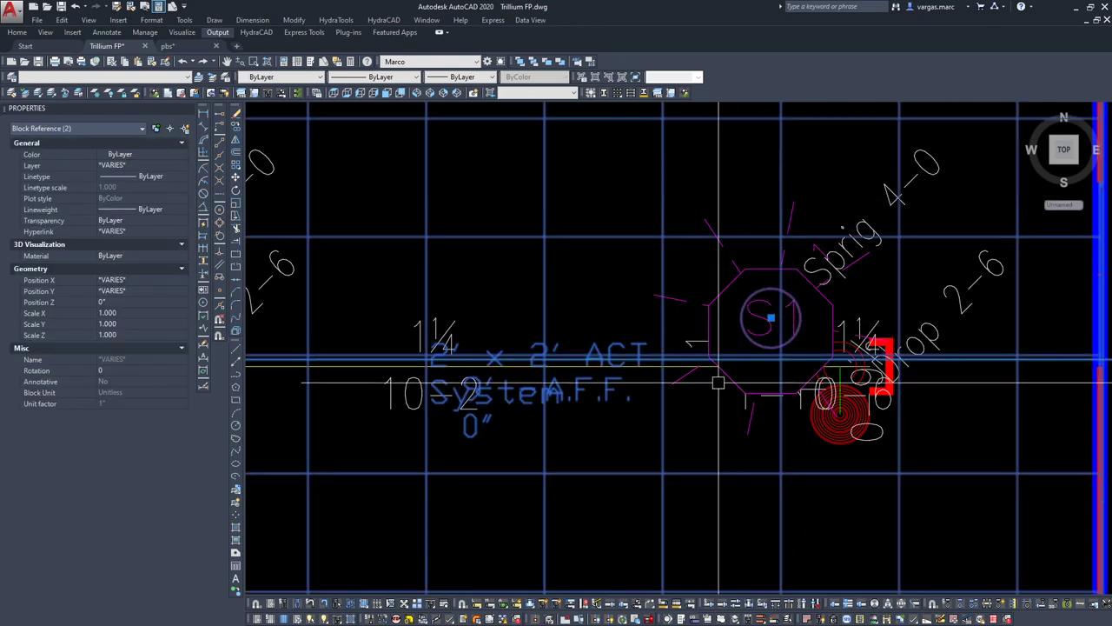
pyautogui.click(835, 213)
pyautogui.click(690, 443)
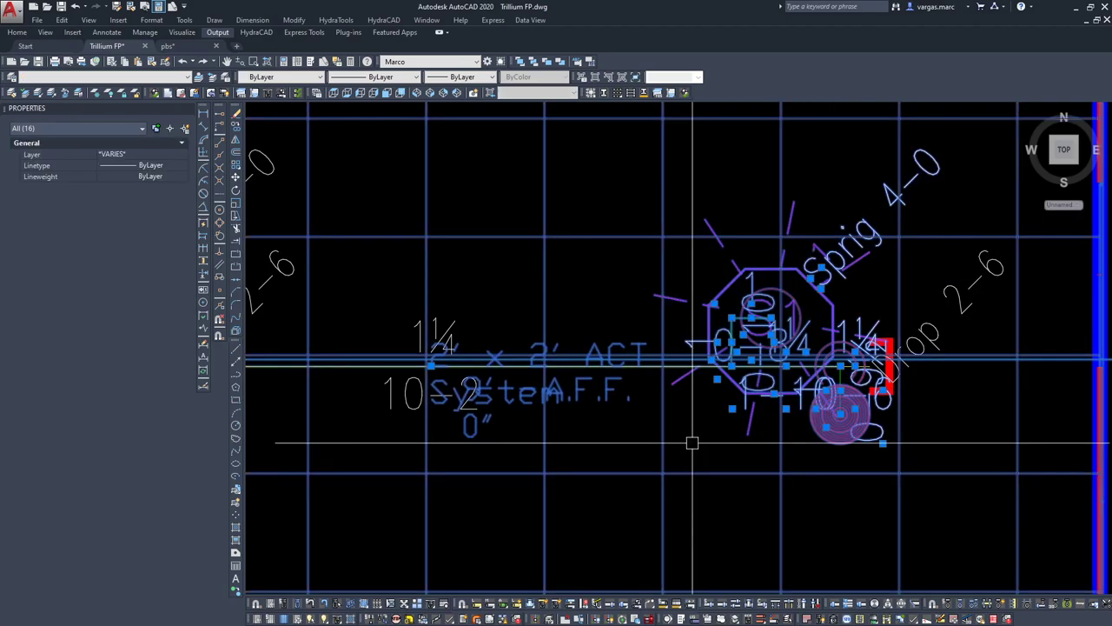
pyautogui.scroll(5, 783, 357)
pyautogui.scroll(-3, 712, 322)
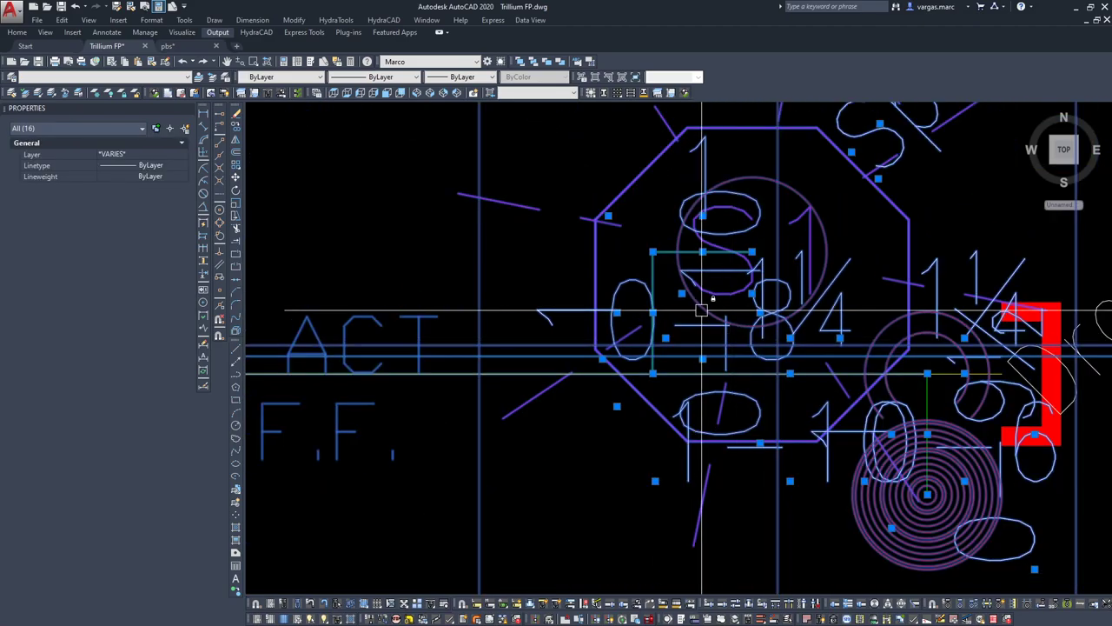
pyautogui.moveTo(635, 364); pyautogui.dragTo(680, 377, button='middle')
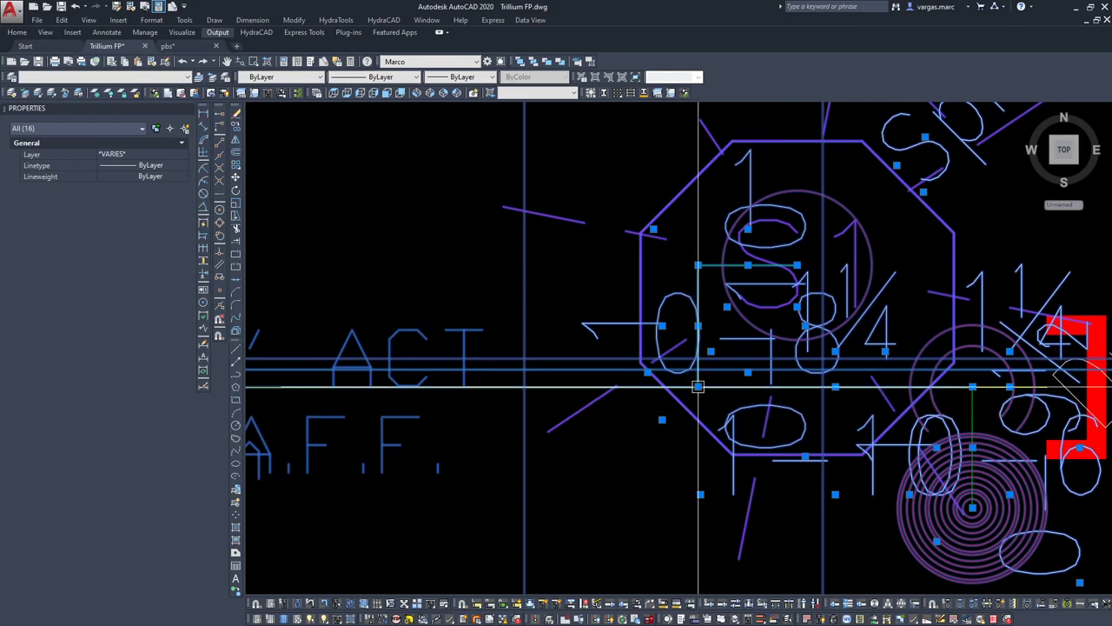
pyautogui.scroll(-4, 698, 385)
pyautogui.scroll(4, 698, 386)
pyautogui.scroll(-4, 695, 386)
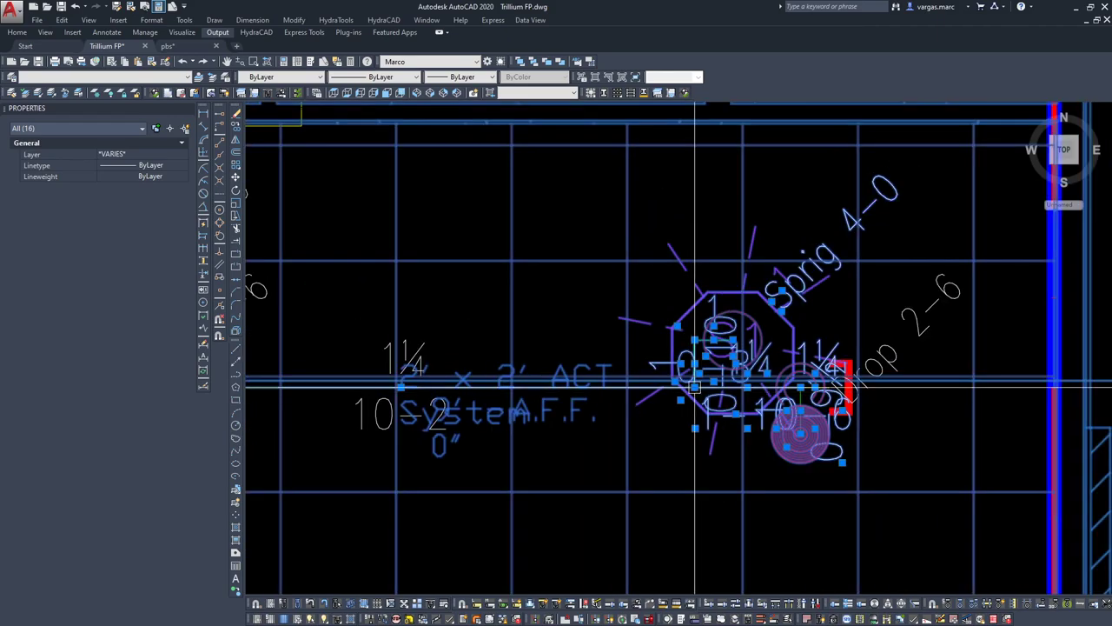
pyautogui.scroll(5, 696, 385)
pyautogui.scroll(-1, 696, 395)
pyautogui.press('Escape')
# - Insert sequential reference points T1 to T5, filtered to vertical pipes and pipe endpoints, at the sprig connections along the southernmost branch line
pyautogui.doubleClick(695, 399)
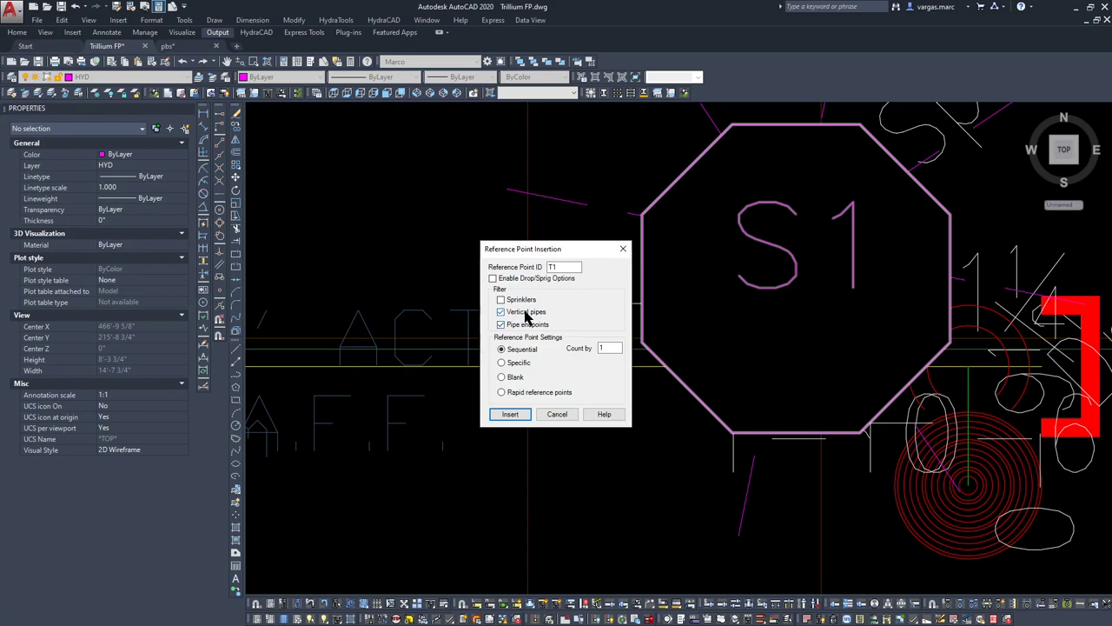
pyautogui.click(502, 416)
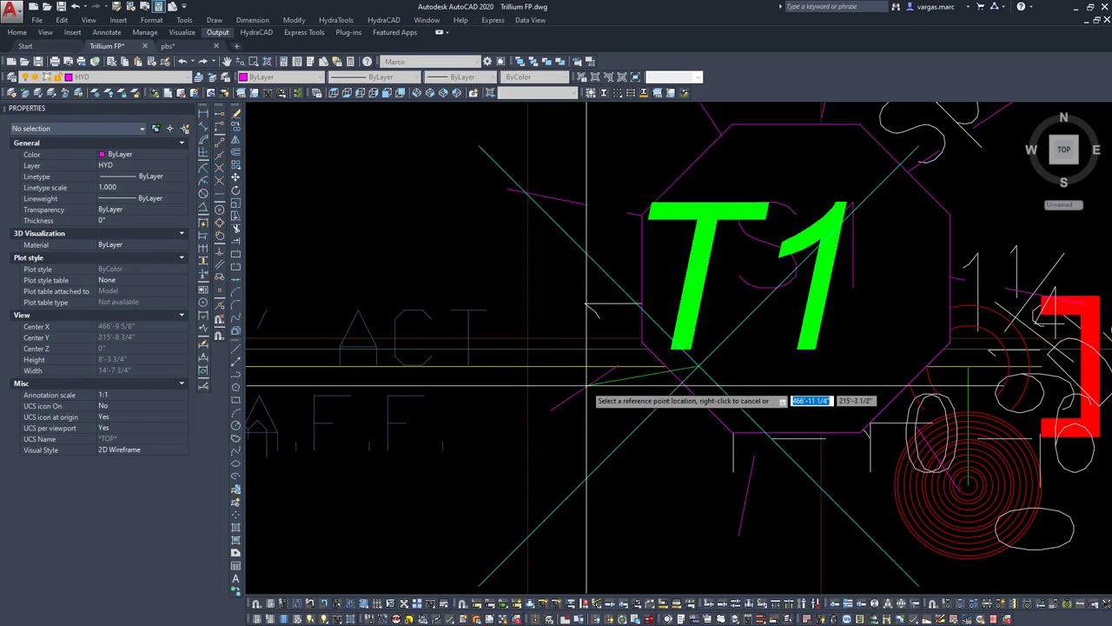
pyautogui.scroll(-5, 587, 385)
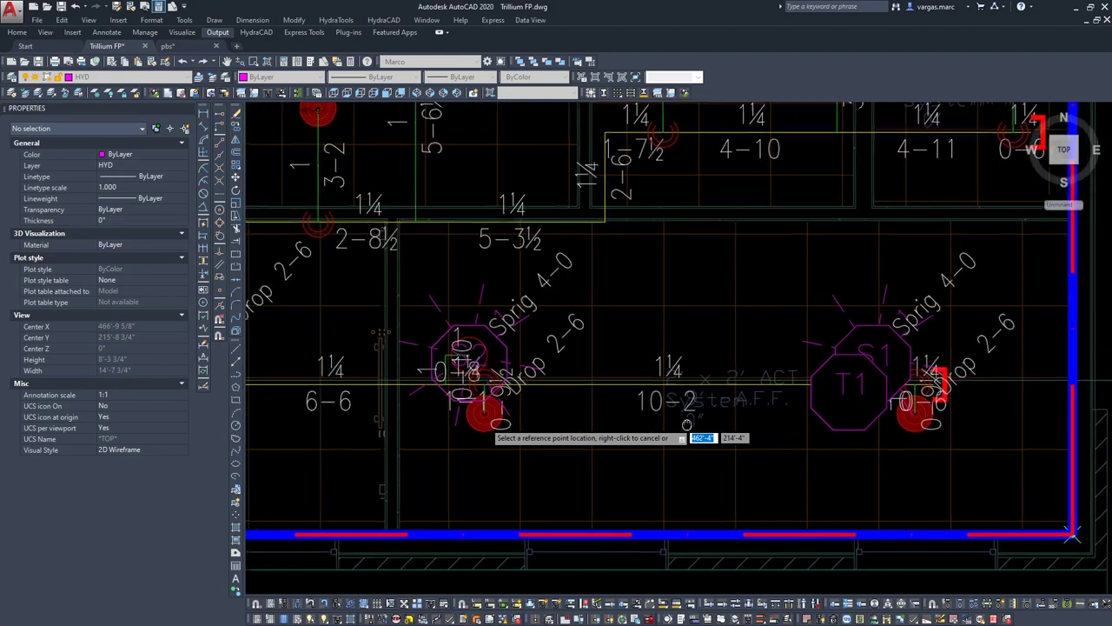
pyautogui.moveTo(713, 428); pyautogui.dragTo(799, 432, button='middle')
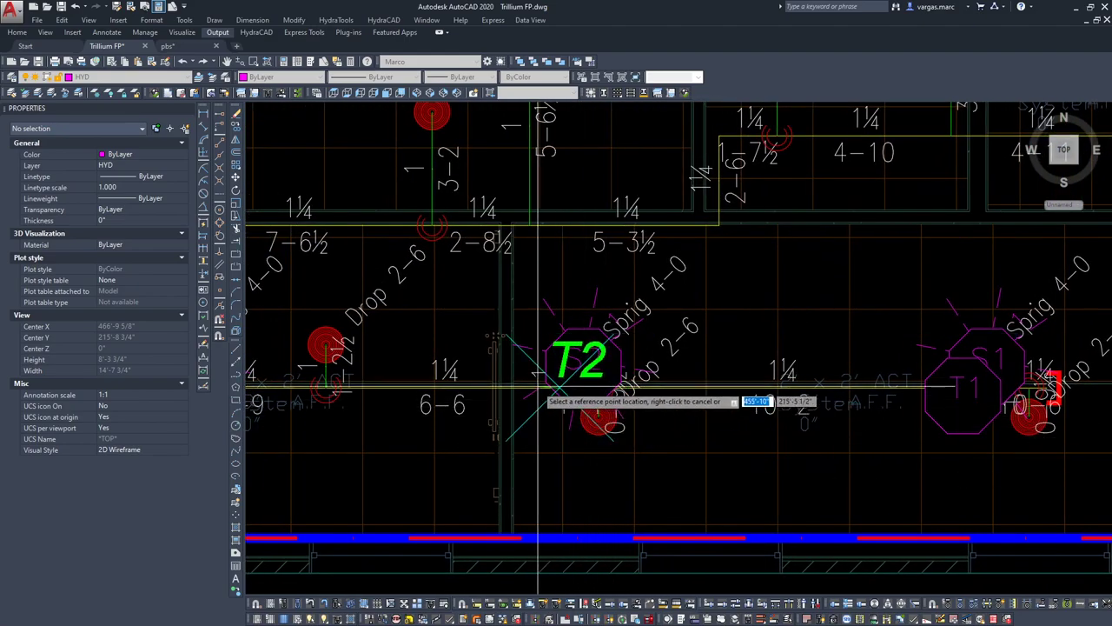
pyautogui.moveTo(419, 408); pyautogui.dragTo(809, 393, button='middle')
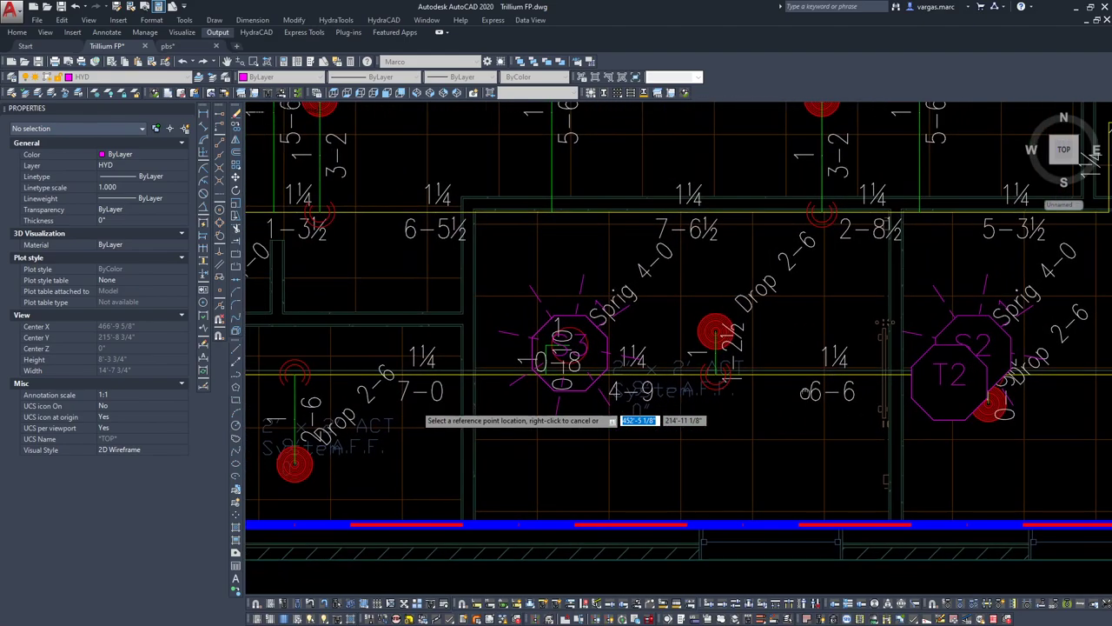
pyautogui.moveTo(347, 387)
pyautogui.mouseDown(button='middle')
pyautogui.moveTo(725, 397)
pyautogui.moveTo(746, 379)
pyautogui.mouseUp(button='middle')
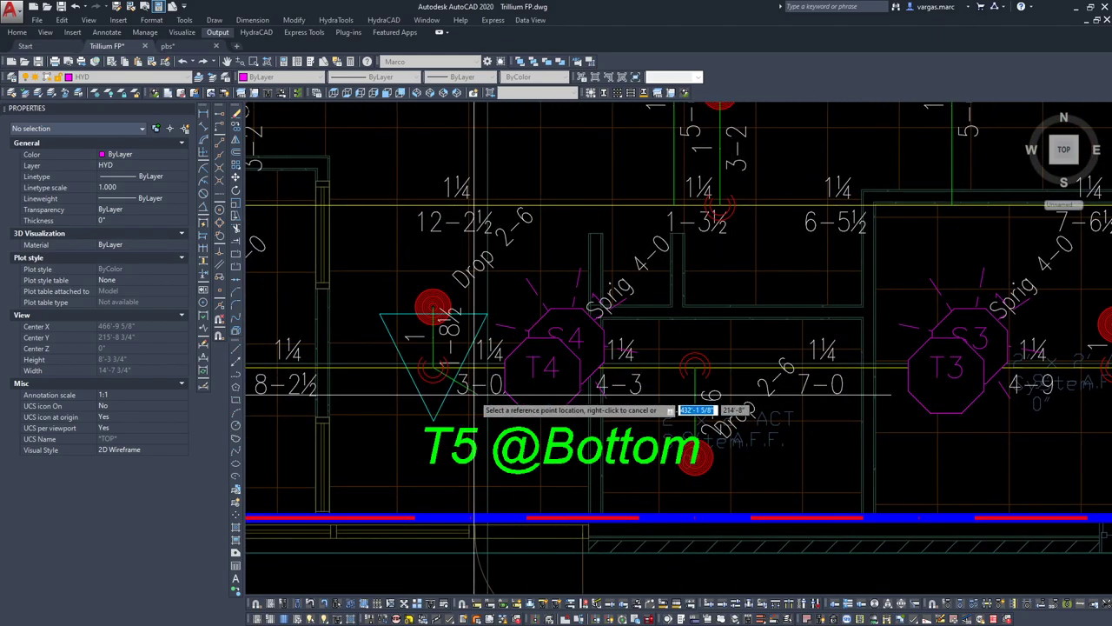
pyautogui.moveTo(451, 416); pyautogui.dragTo(800, 405, button='middle')
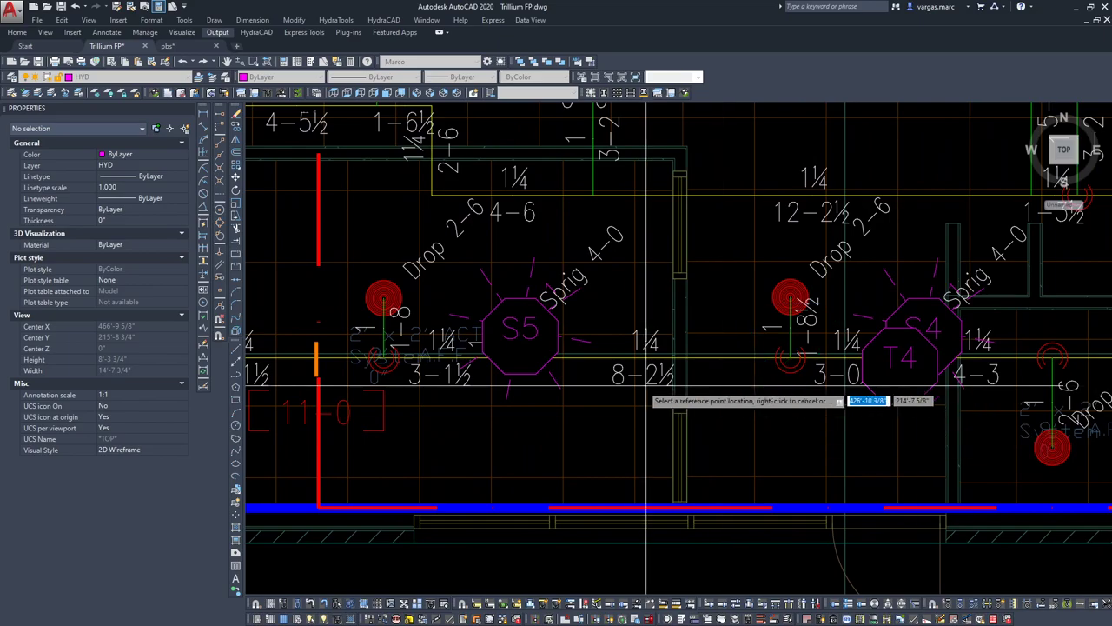
# - Place reference points T6 to T10 from east to west where the piping of sprinklers S6 to S10 joins the branch line
pyautogui.scroll(-2, 668, 346)
pyautogui.moveTo(1009, 279); pyautogui.dragTo(579, 427, button='middle')
pyautogui.scroll(6, 817, 413)
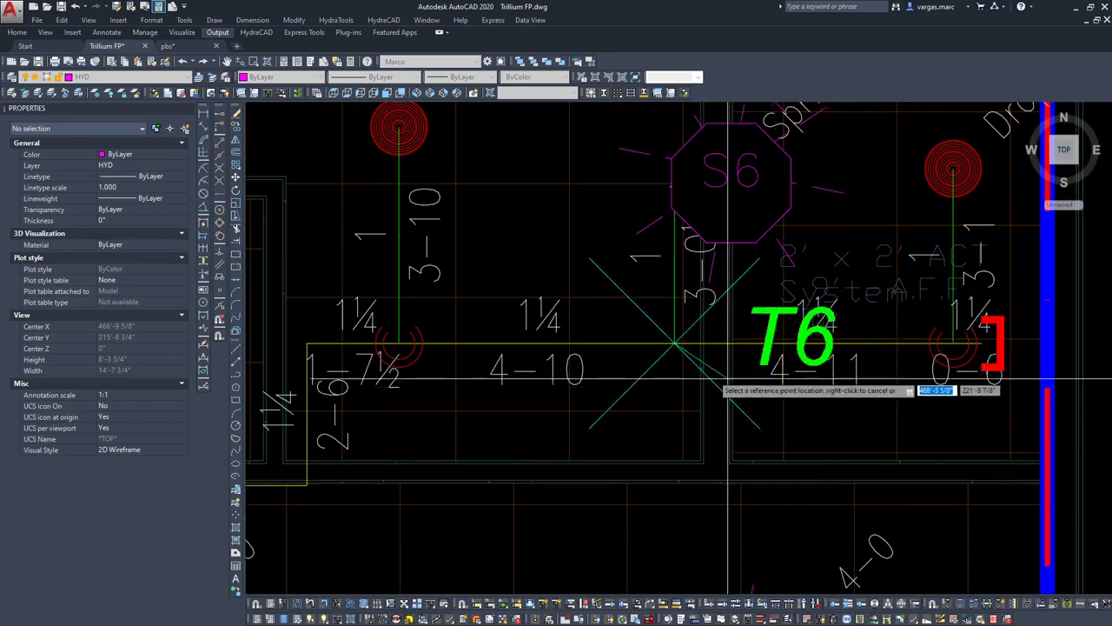
pyautogui.scroll(-4, 667, 365)
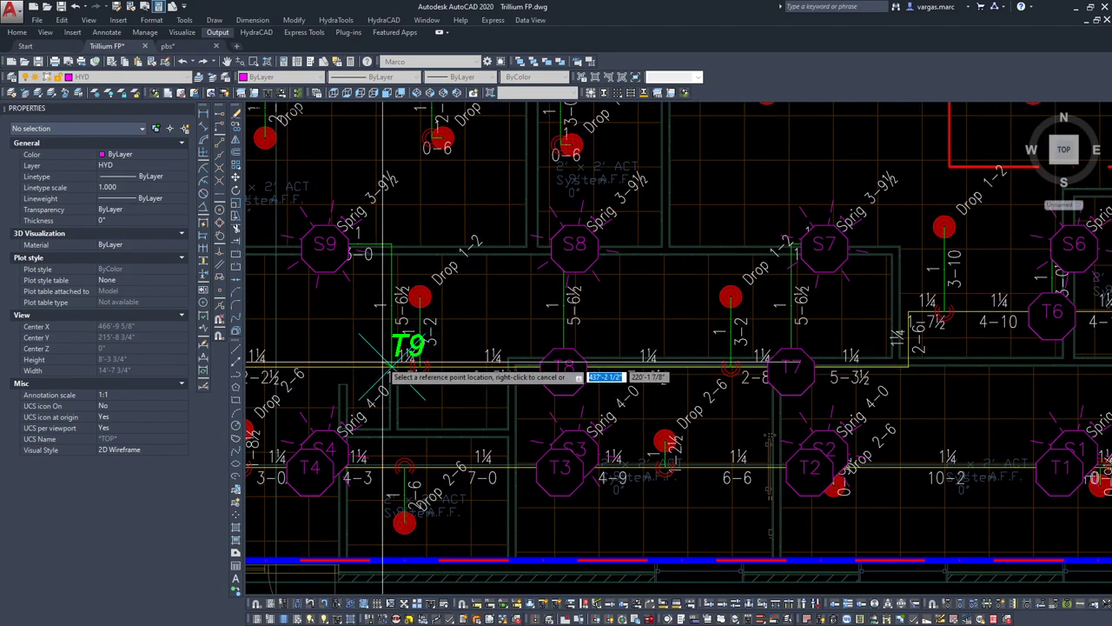
pyautogui.moveTo(339, 318); pyautogui.dragTo(760, 377, button='middle')
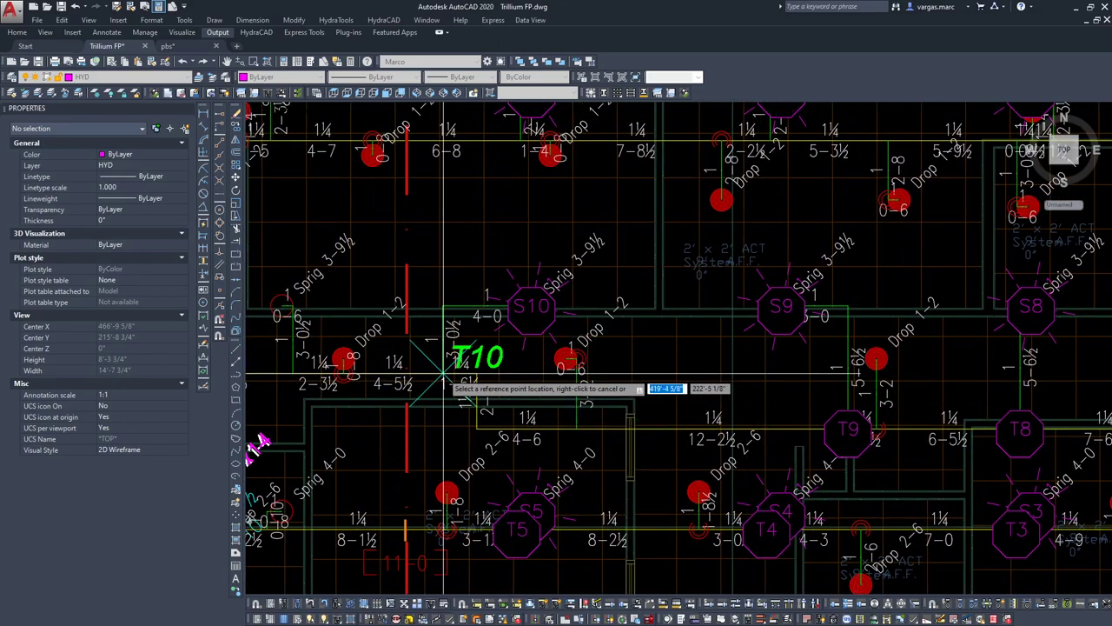
pyautogui.scroll(-3, 495, 374)
pyautogui.moveTo(372, 334); pyautogui.dragTo(233, 374, button='middle')
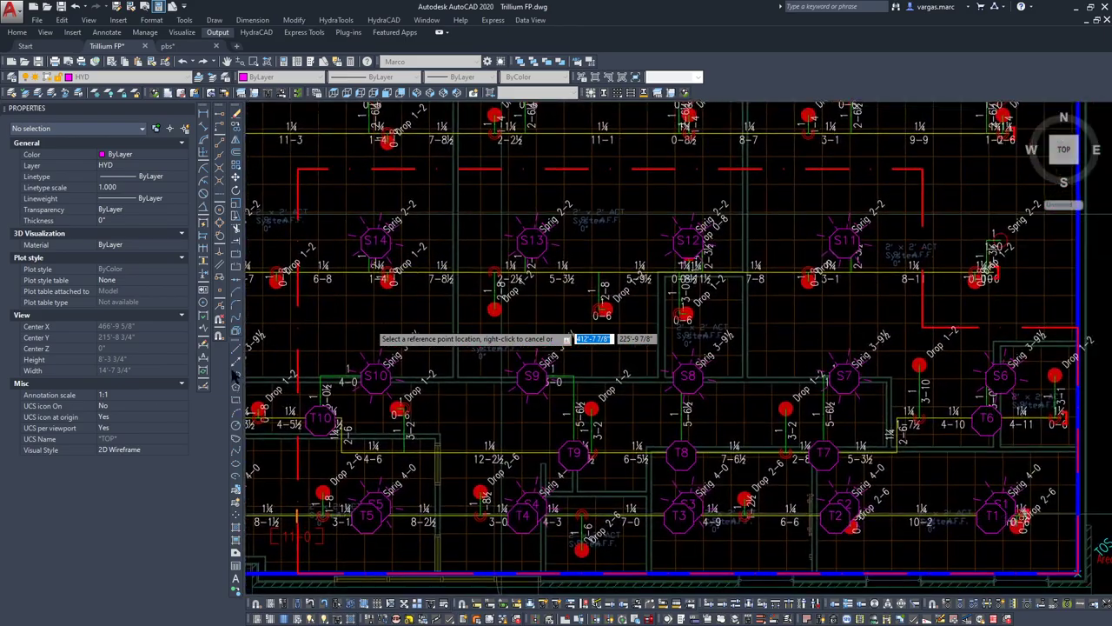
# - Delete the 1-3½ and 6-5½ pipe labels and the drop's outlet connection with its short pipe segment just east of T9
pyautogui.scroll(6, 554, 453)
pyautogui.click(562, 474)
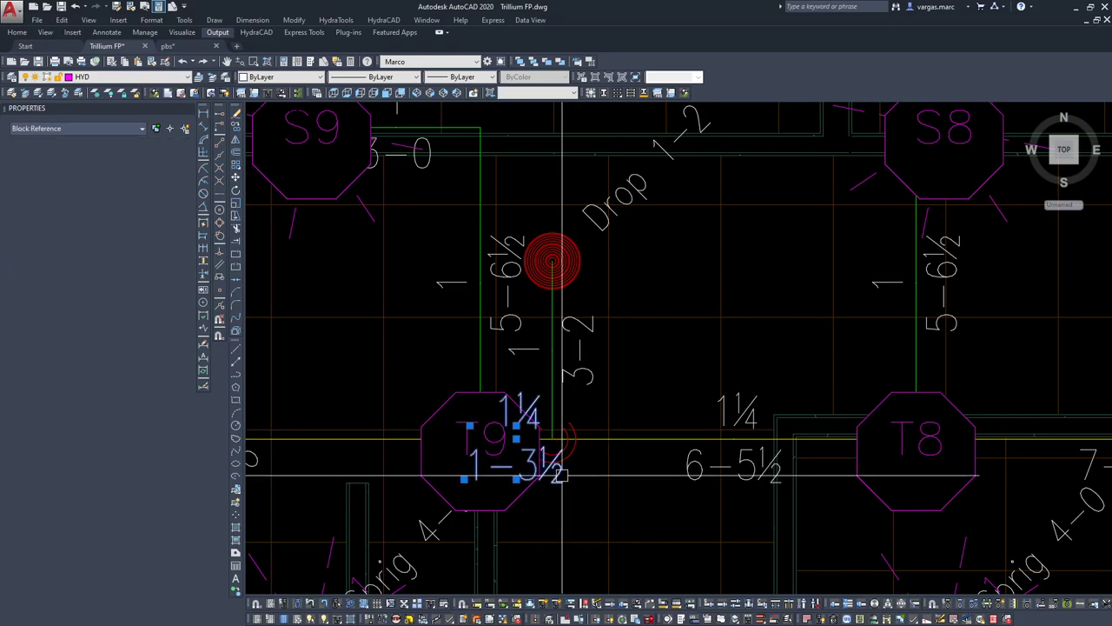
pyautogui.click(704, 464)
pyautogui.press('Delete')
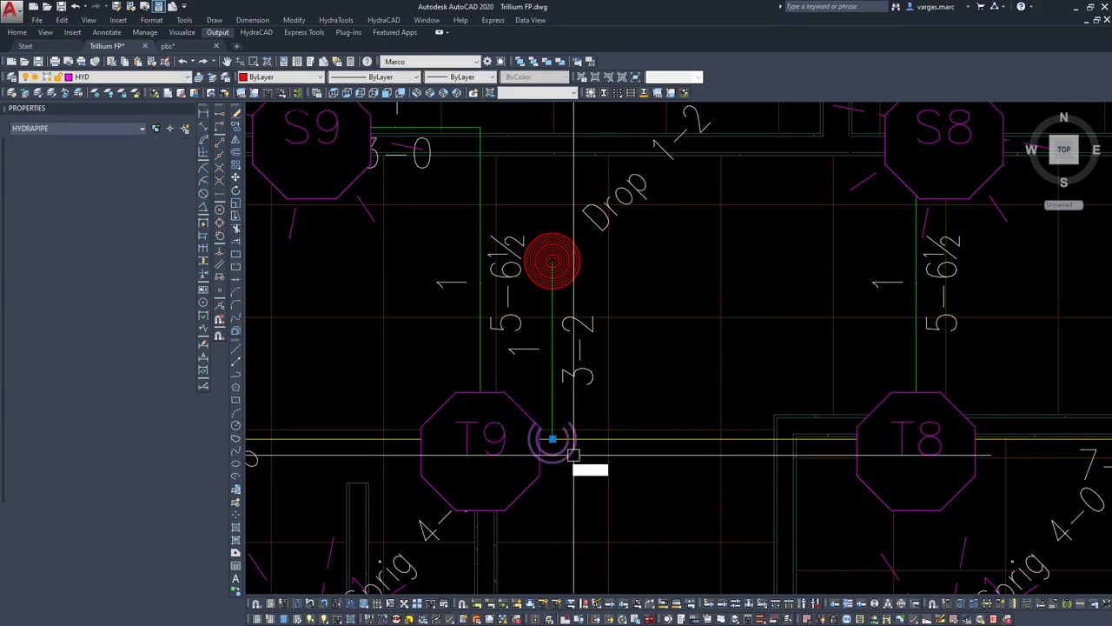
pyautogui.scroll(5, 551, 442)
# - Extend the branch pipe coming from T8 westward to the pipe endpoint at T9
pyautogui.click(652, 425)
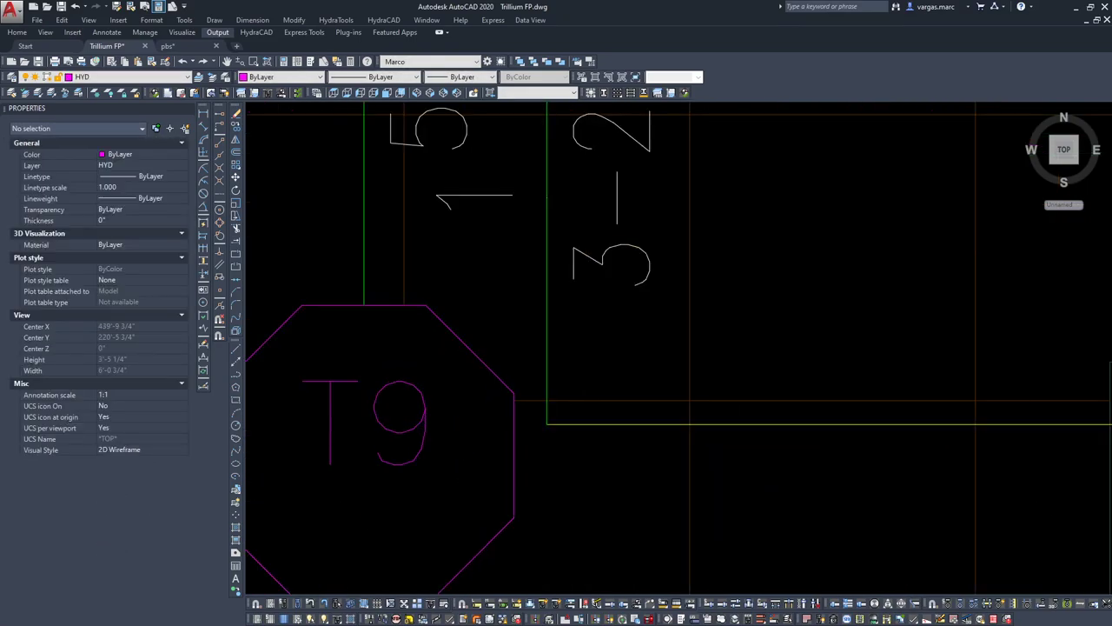
pyautogui.keyDown('shift'); pyautogui.rightClick(359, 262); pyautogui.keyUp('shift')
pyautogui.press('e')
pyautogui.click(359, 262)
pyautogui.press('Escape')
# - Delete the 3-2 pipe and its labels feeding the 1-2 drop northeast of T9
pyautogui.scroll(-2, 625, 271)
pyautogui.moveTo(626, 271); pyautogui.dragTo(599, 408, button='middle')
pyautogui.click(602, 428)
pyautogui.click(545, 368)
pyautogui.press('Delete')
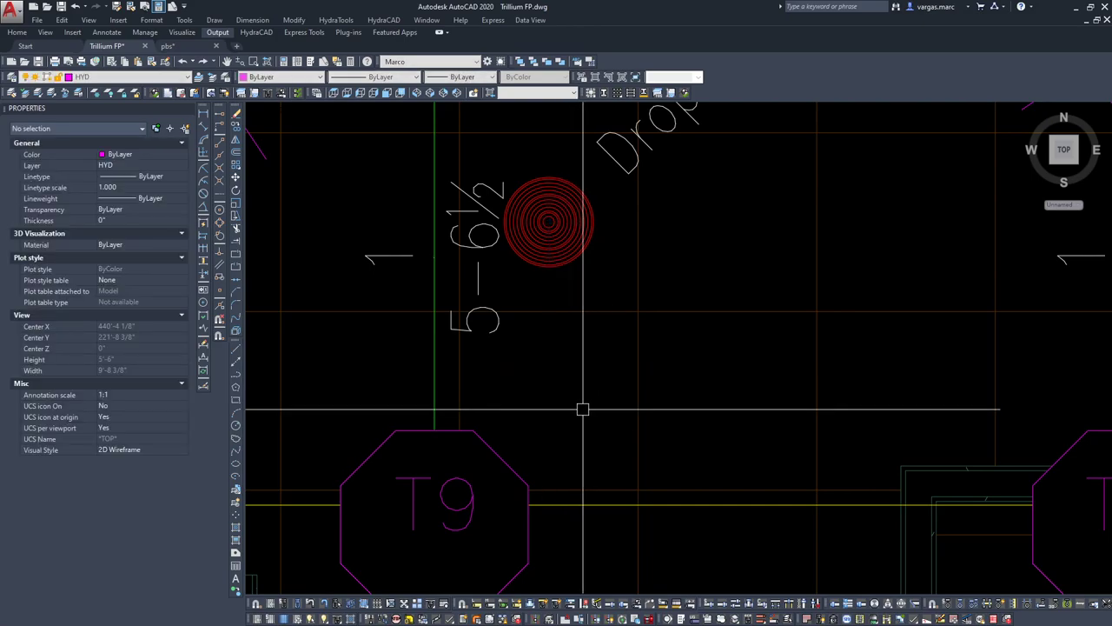
# - Connect the 1-2 drop northeast of T9 with a horizontal pipe to the 5-6½ line running north from T9
pyautogui.click(502, 606)
pyautogui.press('Return')
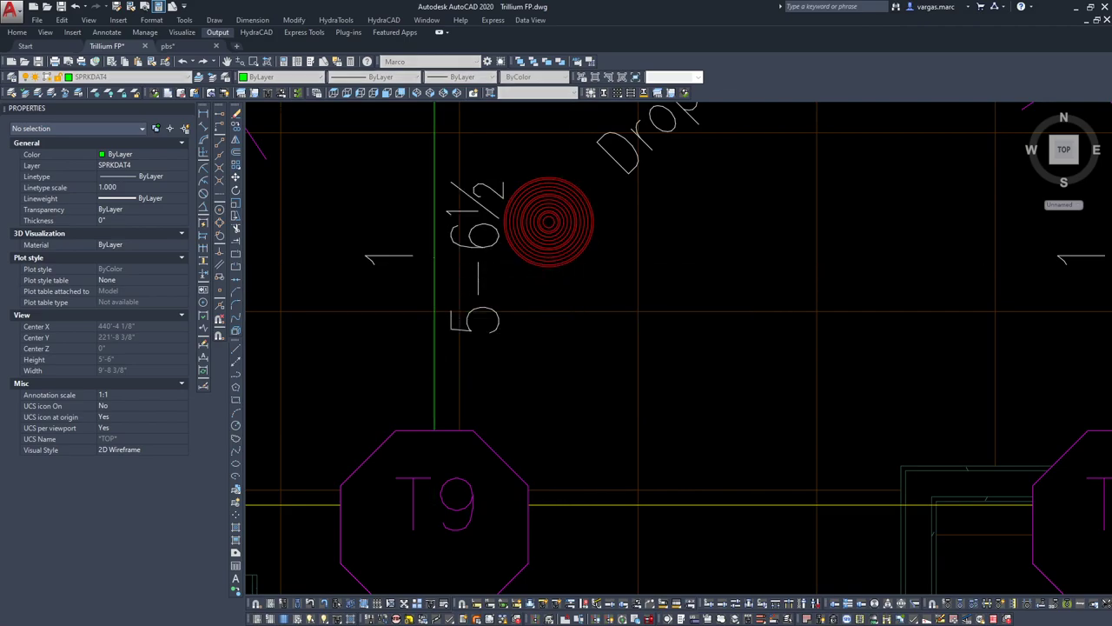
pyautogui.click(436, 356)
pyautogui.moveTo(573, 333); pyautogui.dragTo(540, 436, button='middle')
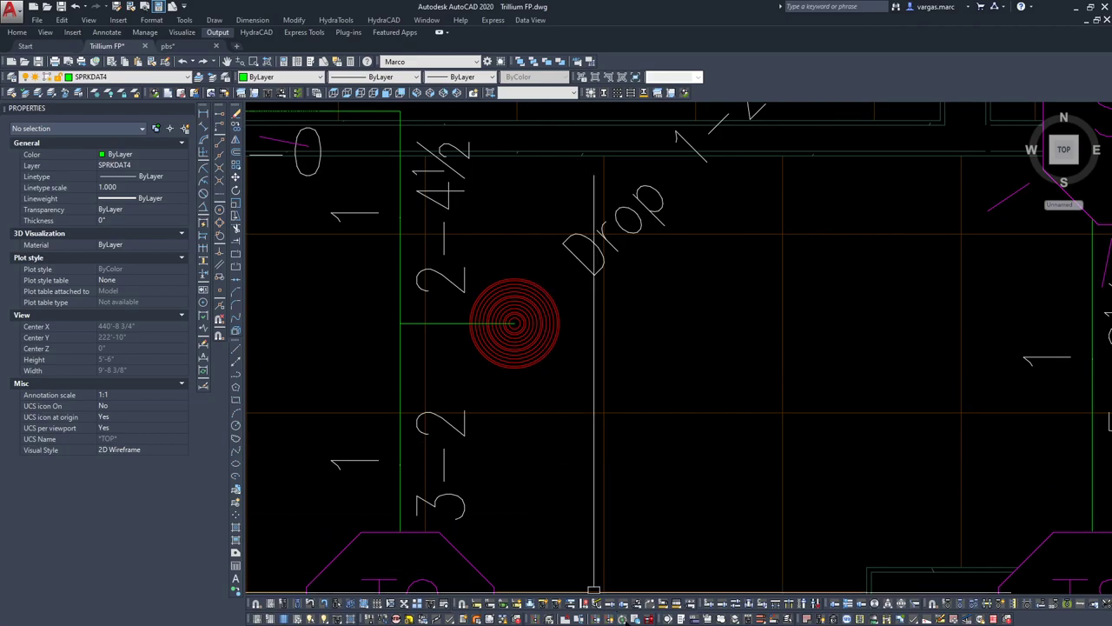
# - Size the new arm-over north of T9 as 1" pipe and insert a 6" RN riser where it meets the vertical pipe
pyautogui.click(662, 605)
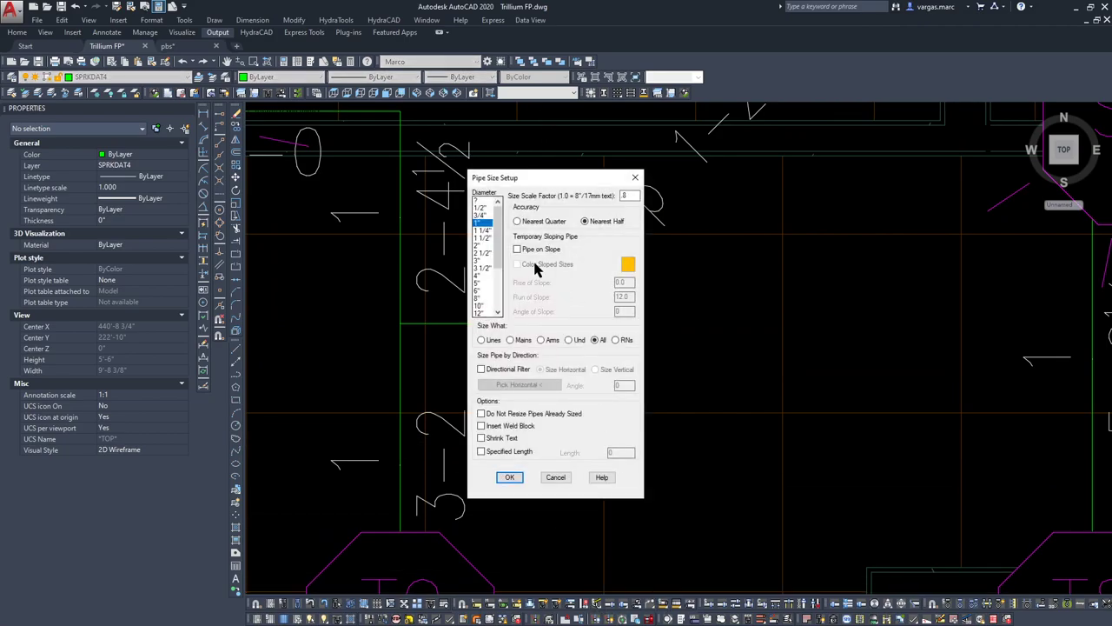
pyautogui.click(510, 477)
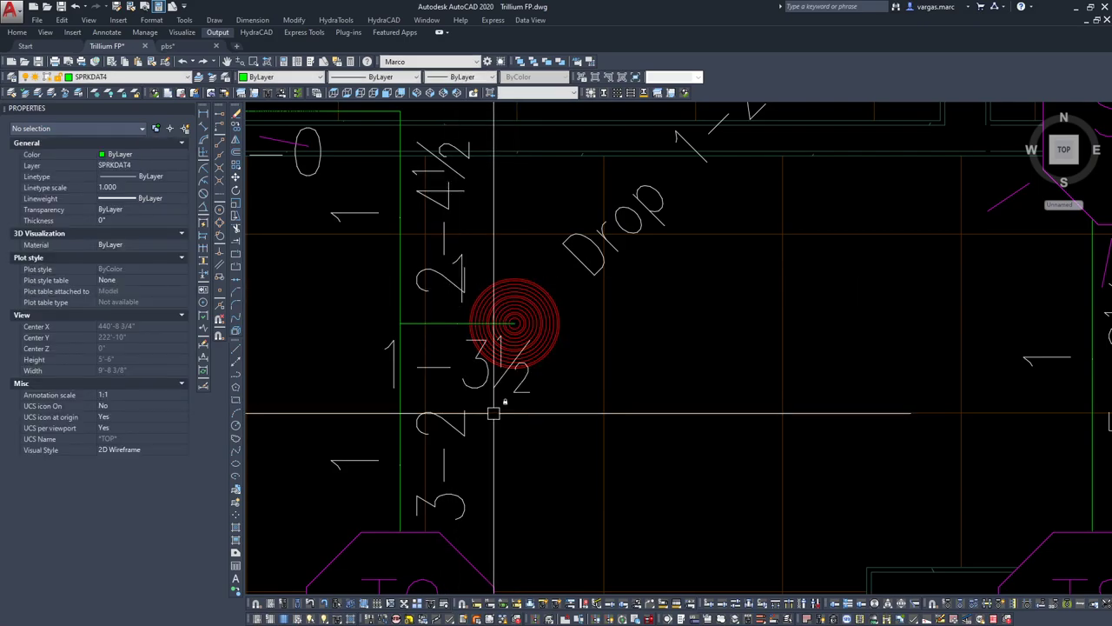
pyautogui.write('rs')
pyautogui.press('Return')
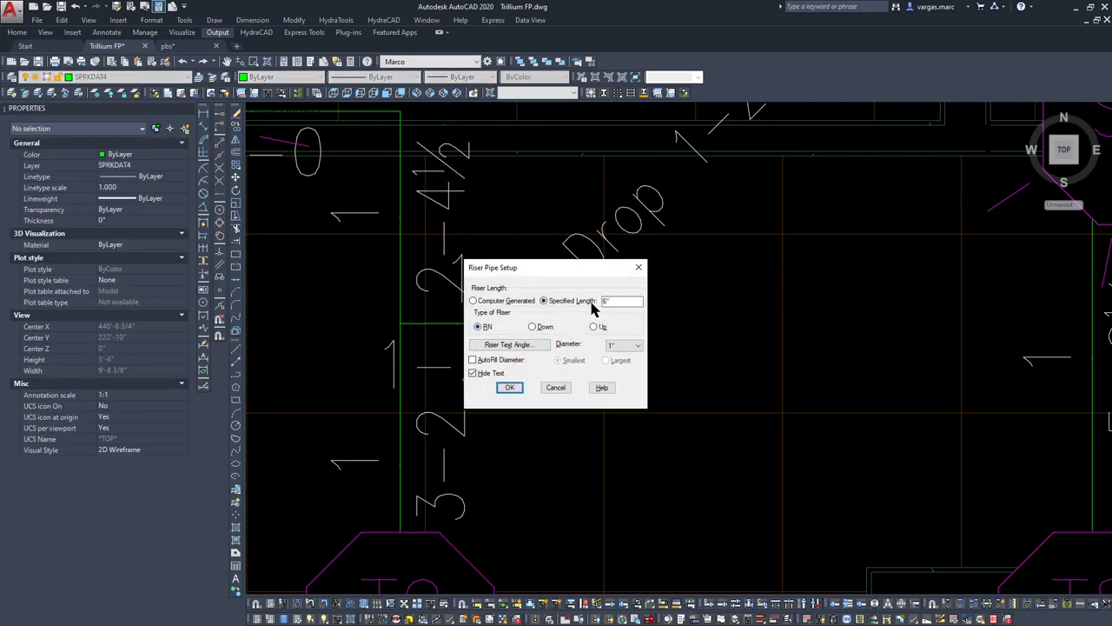
pyautogui.click(509, 387)
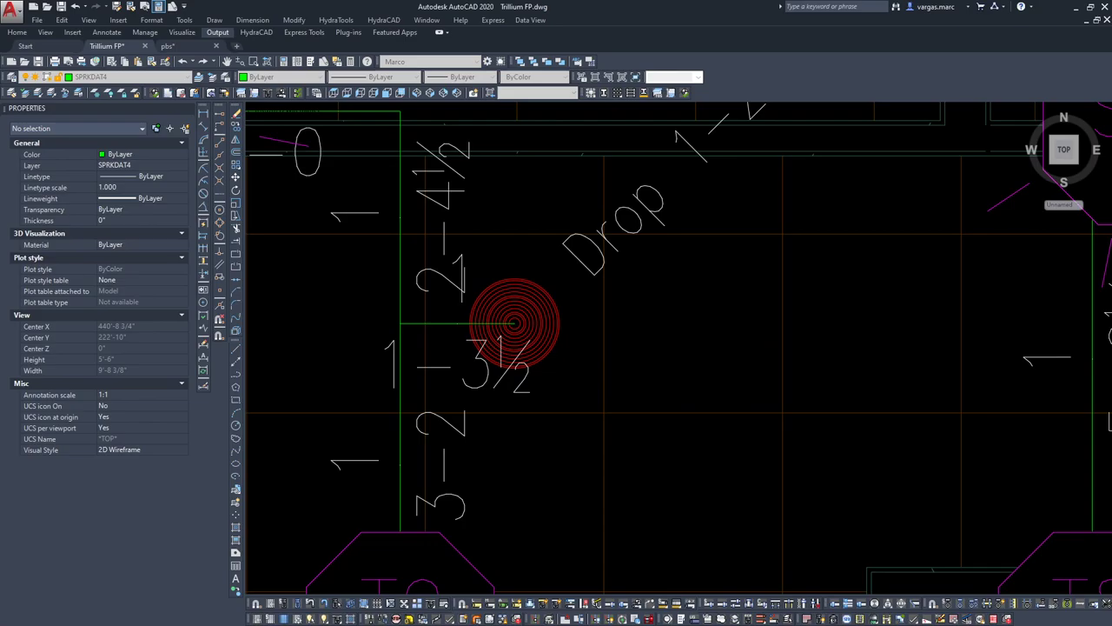
# - Erase the riser nipple on the branch line just west of T7, together with the adjacent 2-8 length label
pyautogui.scroll(-8, 487, 382)
pyautogui.moveTo(549, 350); pyautogui.dragTo(548, 382, button='middle')
pyautogui.scroll(-8, 549, 382)
pyautogui.scroll(8, 565, 369)
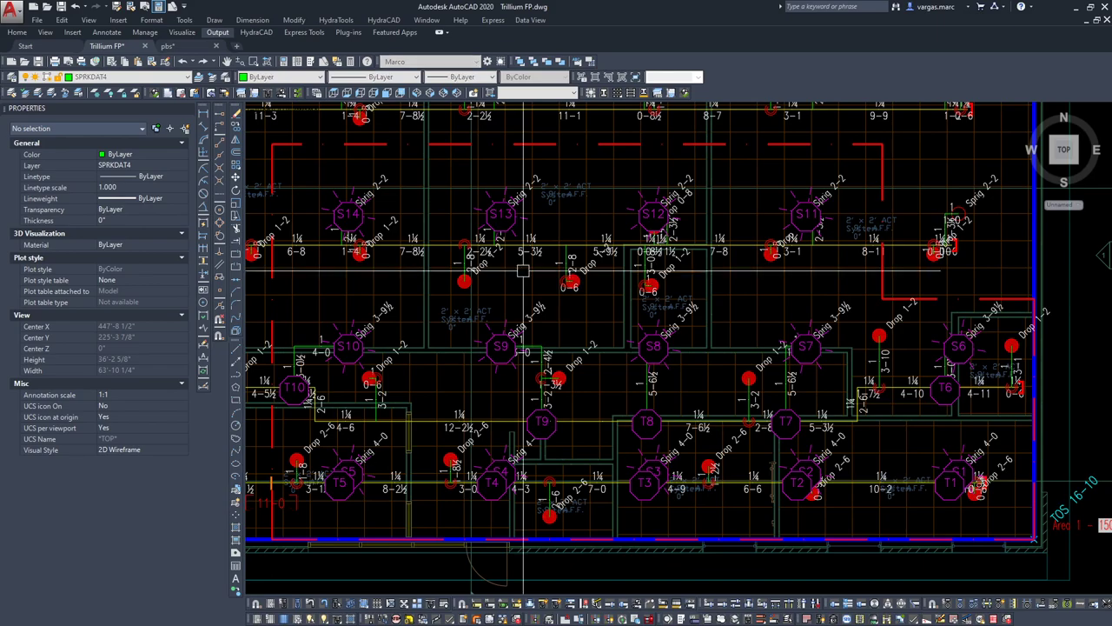
pyautogui.moveTo(794, 385); pyautogui.dragTo(650, 398, button='middle')
pyautogui.scroll(6, 600, 430)
pyautogui.click(602, 423)
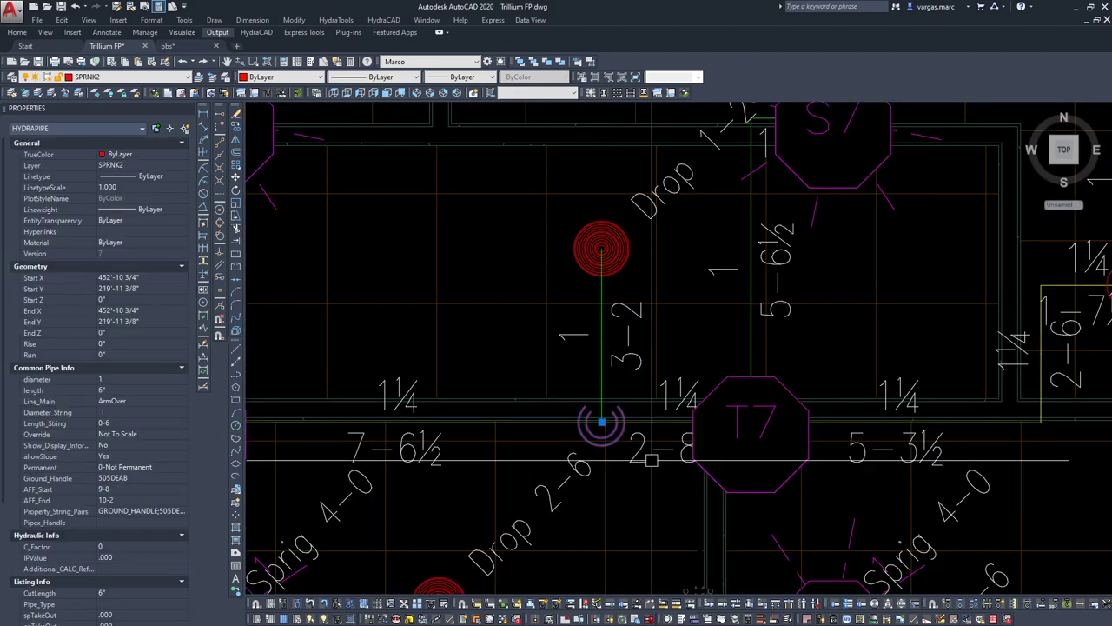
pyautogui.click(635, 465)
pyautogui.write('e')
pyautogui.press('space')
# - Erase the short branch segment west of T7, the 3-2 arm-over to the drop, and the 7-6½ segment's size labels
pyautogui.click(638, 423)
pyautogui.write('e')
pyautogui.press('space')
pyautogui.click(602, 365)
pyautogui.press('Delete')
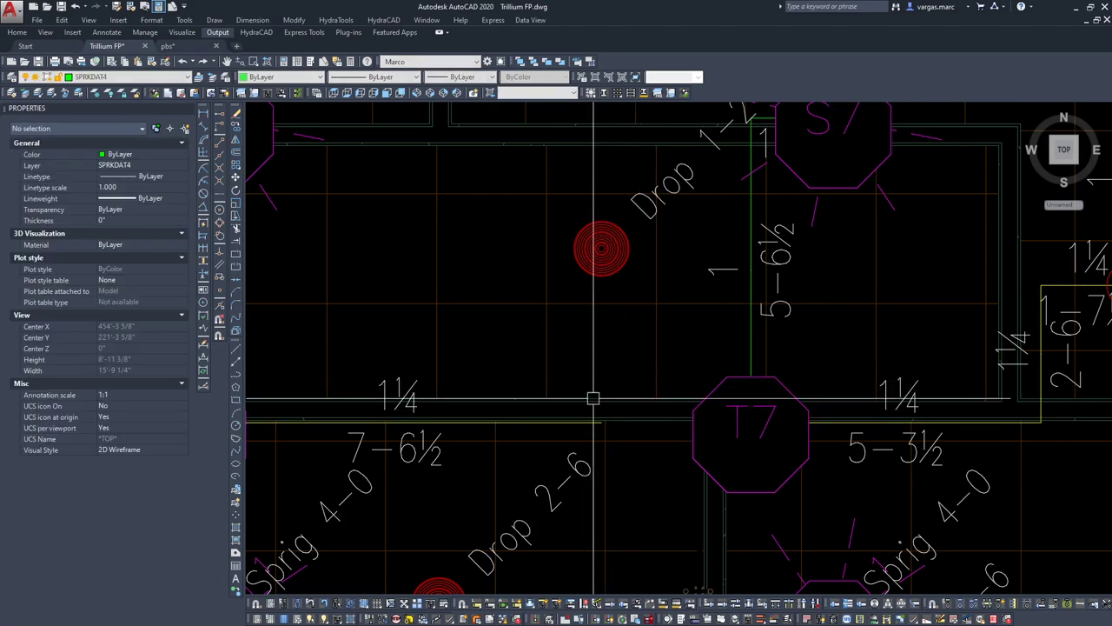
pyautogui.click(401, 396)
pyautogui.press('Delete')
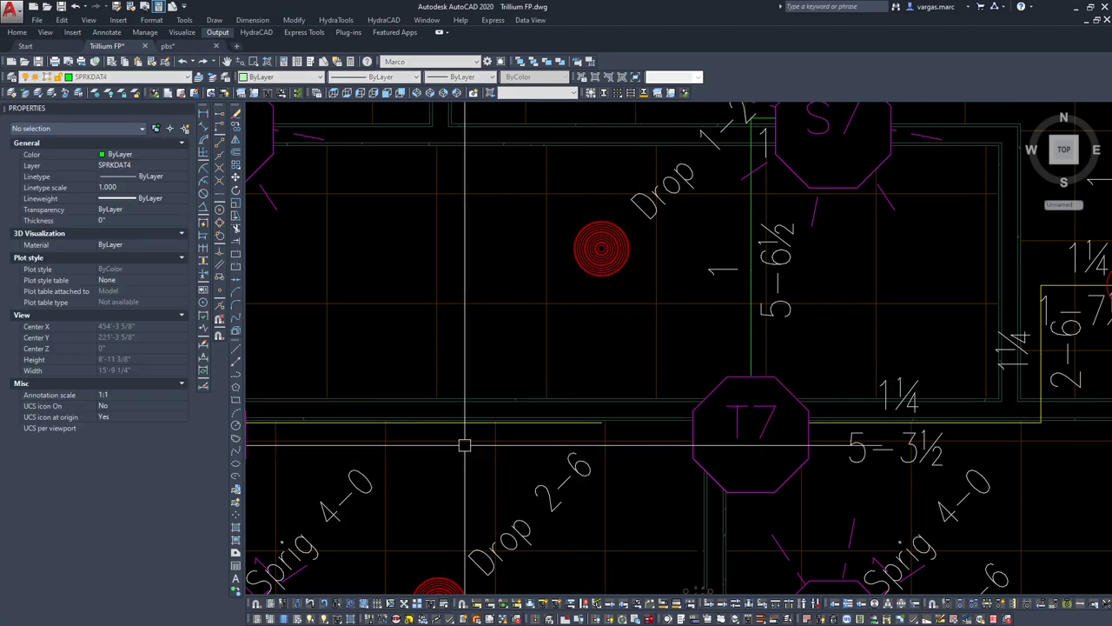
# - Stretch the east end of the shortened branch line to the lower endpoint of the 5-6½ pipe at T7
pyautogui.click(565, 424)
pyautogui.click(602, 422)
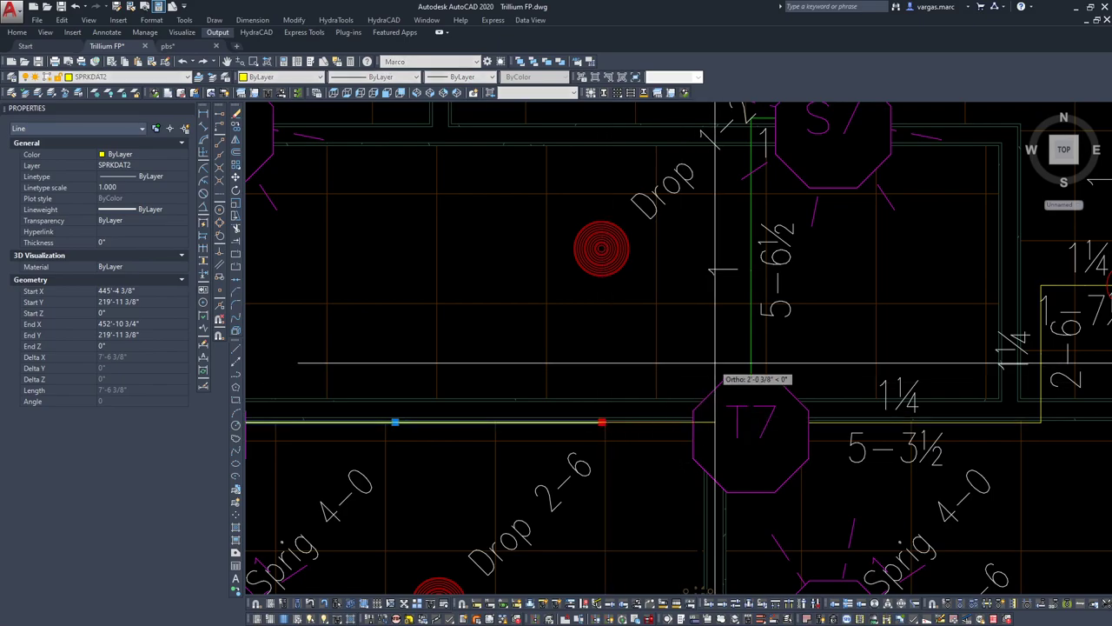
pyautogui.keyDown('shift'); pyautogui.rightClick(740, 347); pyautogui.keyUp('shift')
pyautogui.press('e')
pyautogui.click(750, 346)
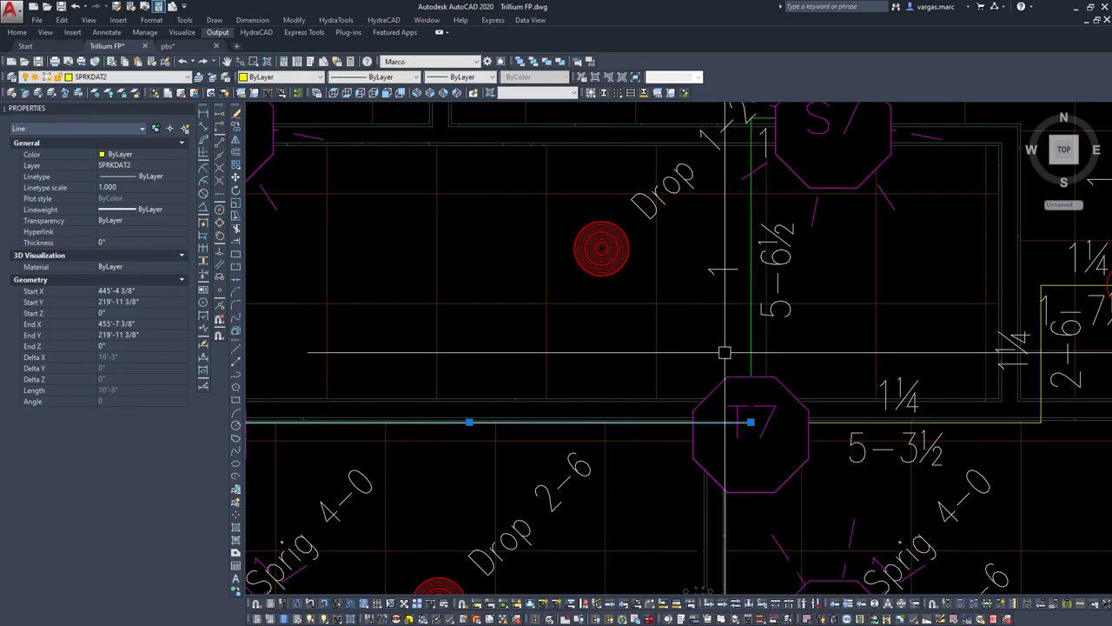
pyautogui.press('Escape')
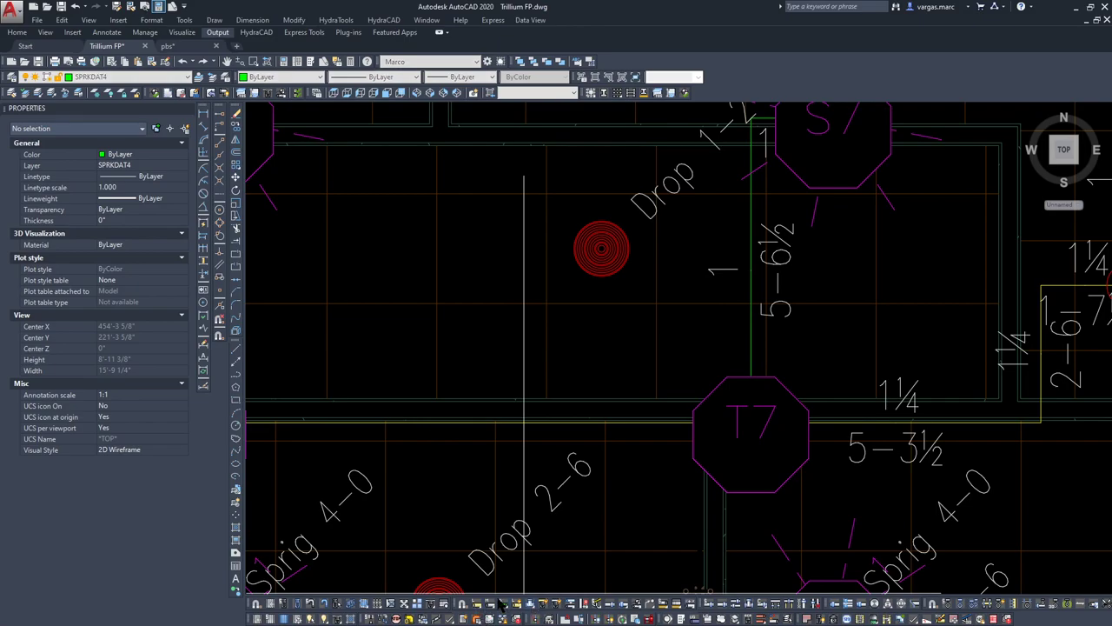
# - Connect the Drop 1-2 sprinkler to the vertical pipe above T7 with an arm-over and insert a 6" RN riser at the junction
pyautogui.press('Return')
pyautogui.click(753, 244)
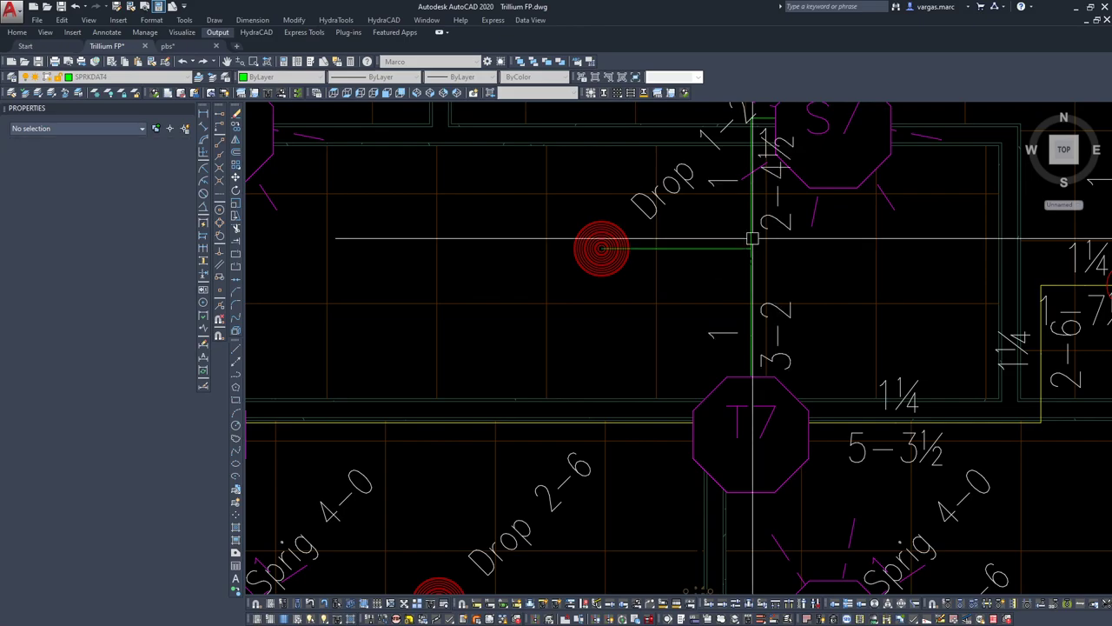
pyautogui.press('Return')
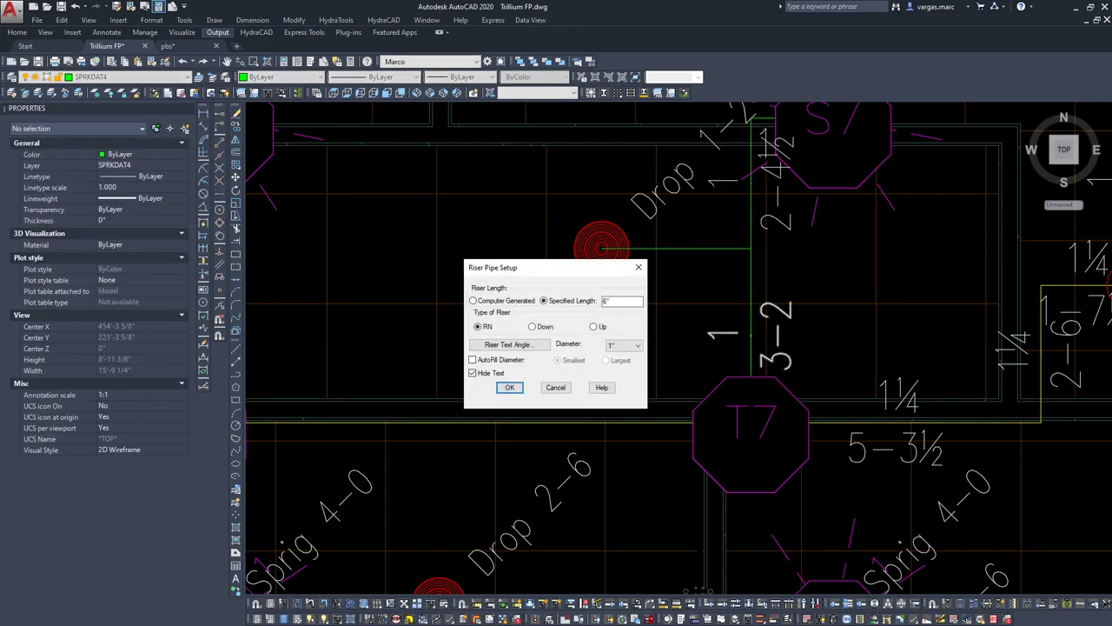
pyautogui.click(512, 391)
pyautogui.click(751, 249)
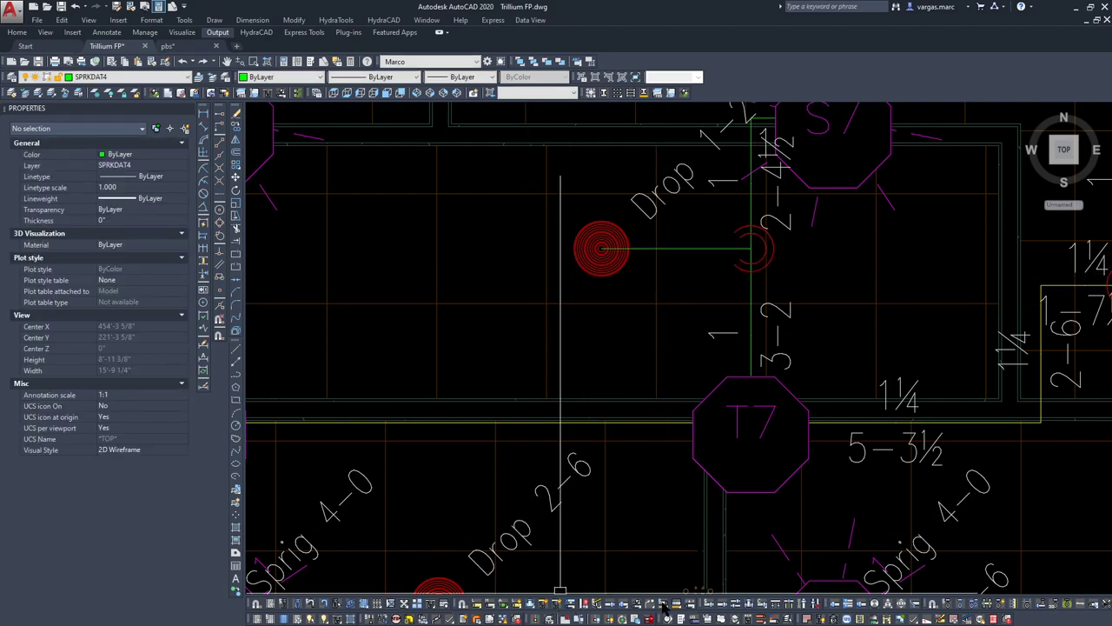
# - Size the new arm-over north of T7 as 1" pipe
pyautogui.click(663, 605)
pyautogui.click(511, 479)
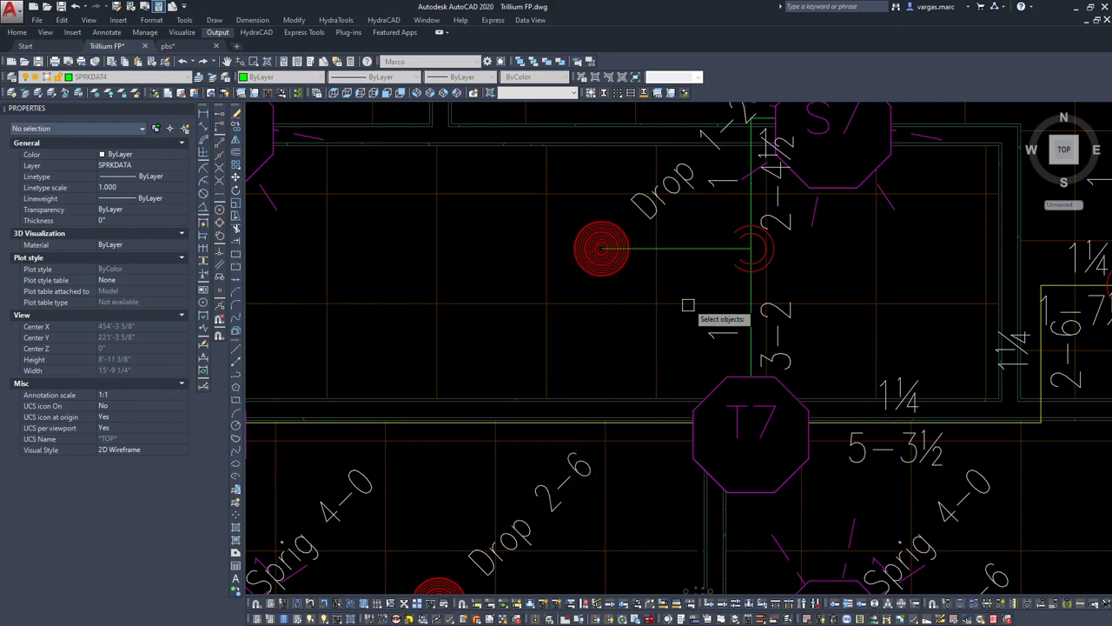
pyautogui.click(665, 250)
pyautogui.scroll(-6, 634, 300)
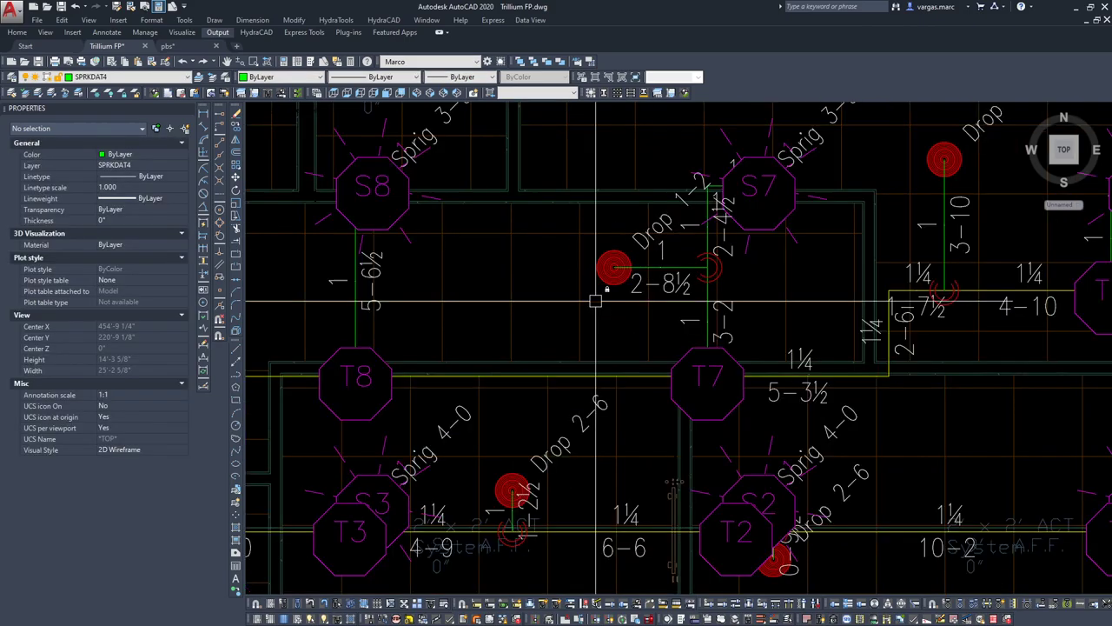
# - Insert sequential reference point T11 on the branch line where the S11 sprig's arm-over connects, filtering for vertical pipes and pipe endpoints
pyautogui.moveTo(533, 289); pyautogui.dragTo(690, 392, button='middle')
pyautogui.moveTo(291, 223)
pyautogui.mouseDown(button='middle')
pyautogui.moveTo(423, 272)
pyautogui.moveTo(428, 247)
pyautogui.mouseUp(button='middle')
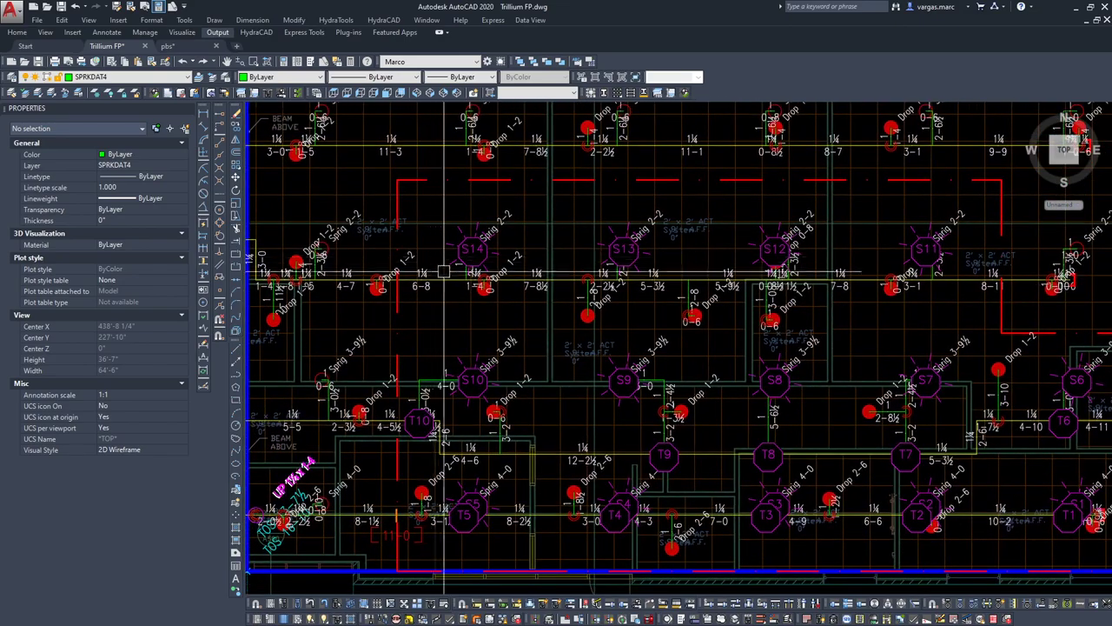
pyautogui.moveTo(419, 430); pyautogui.dragTo(396, 398, button='middle')
pyautogui.moveTo(773, 313); pyautogui.dragTo(555, 384, button='middle')
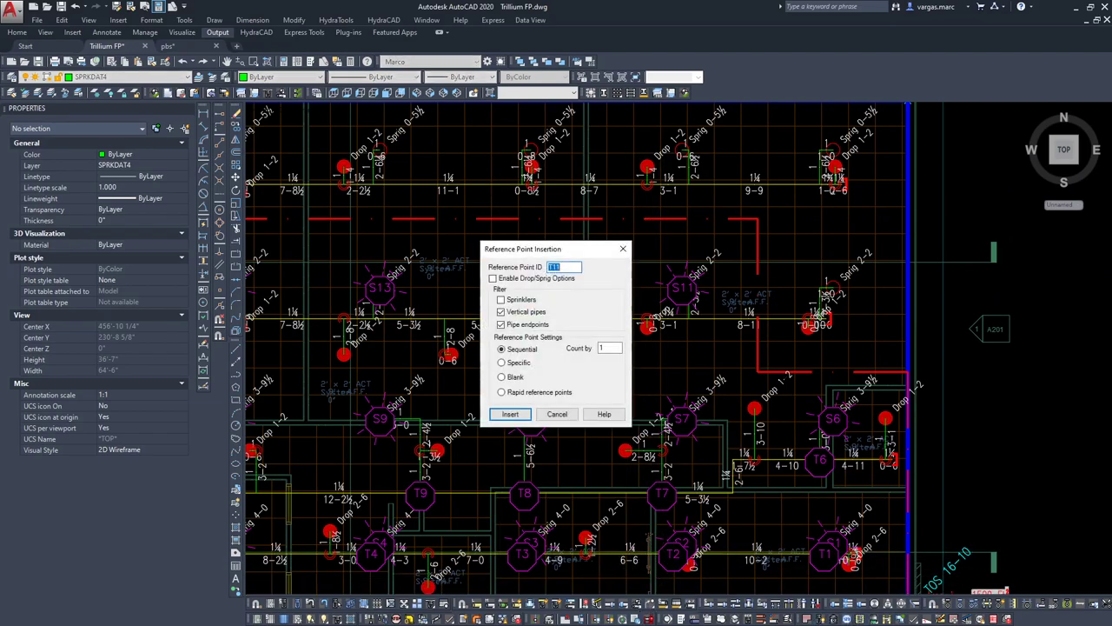
pyautogui.scroll(5, 689, 320)
pyautogui.click(612, 309)
pyautogui.scroll(-3, 609, 313)
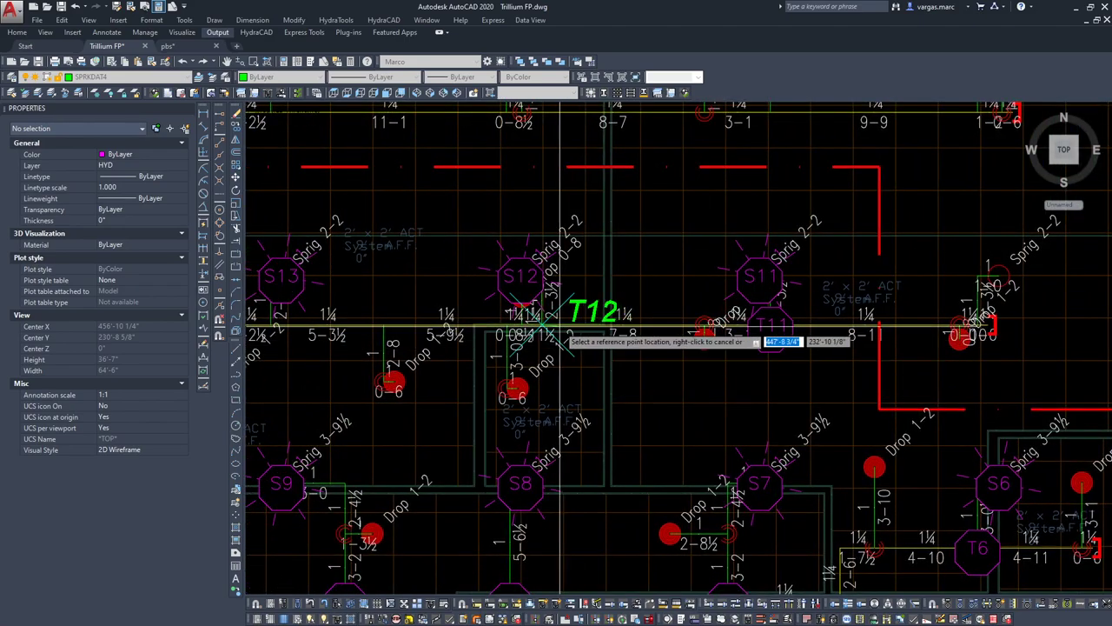
# - Place reference points T12, T13 and T14 on the same branch line at the S12, S13 and S14 connections
pyautogui.scroll(2, 561, 329)
pyautogui.scroll(2, 588, 365)
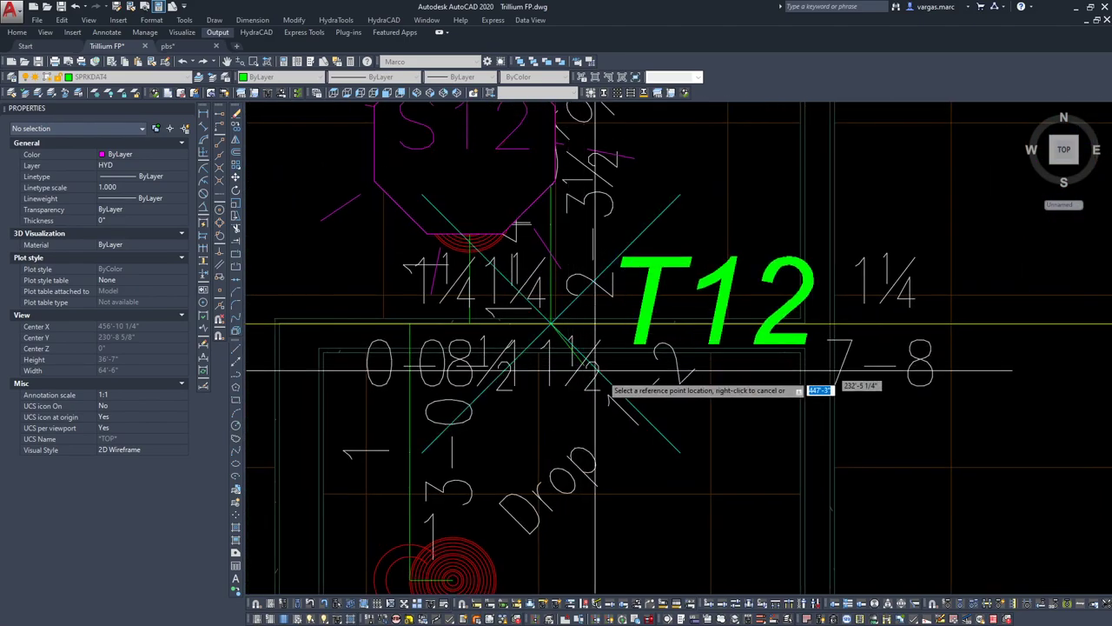
pyautogui.click(532, 319)
pyautogui.scroll(-5, 604, 365)
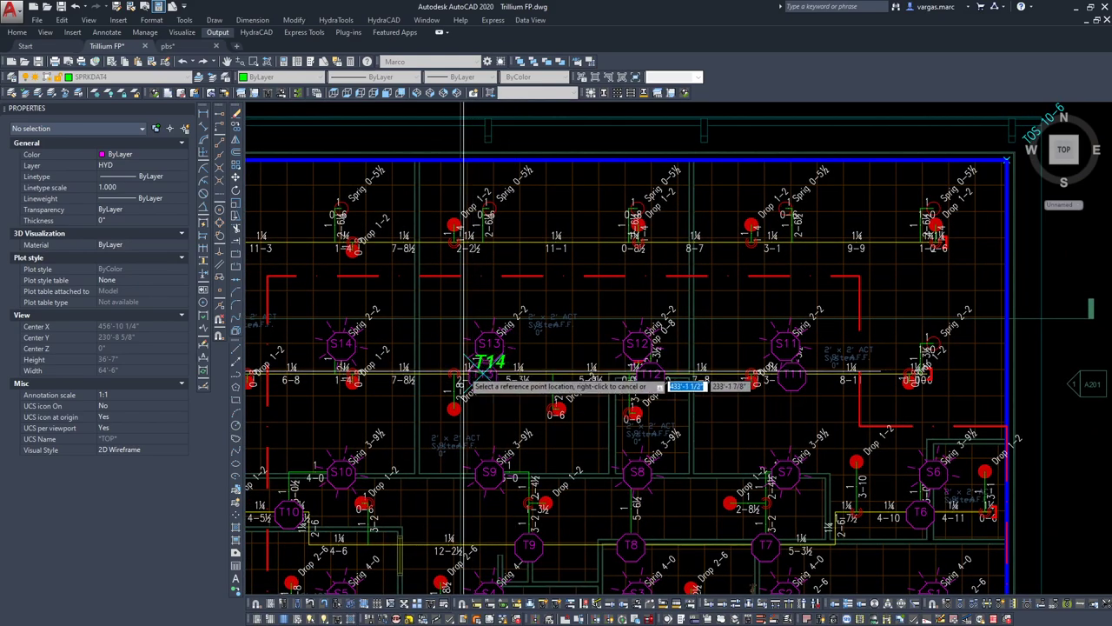
pyautogui.scroll(3, 360, 382)
pyautogui.scroll(-3, 499, 322)
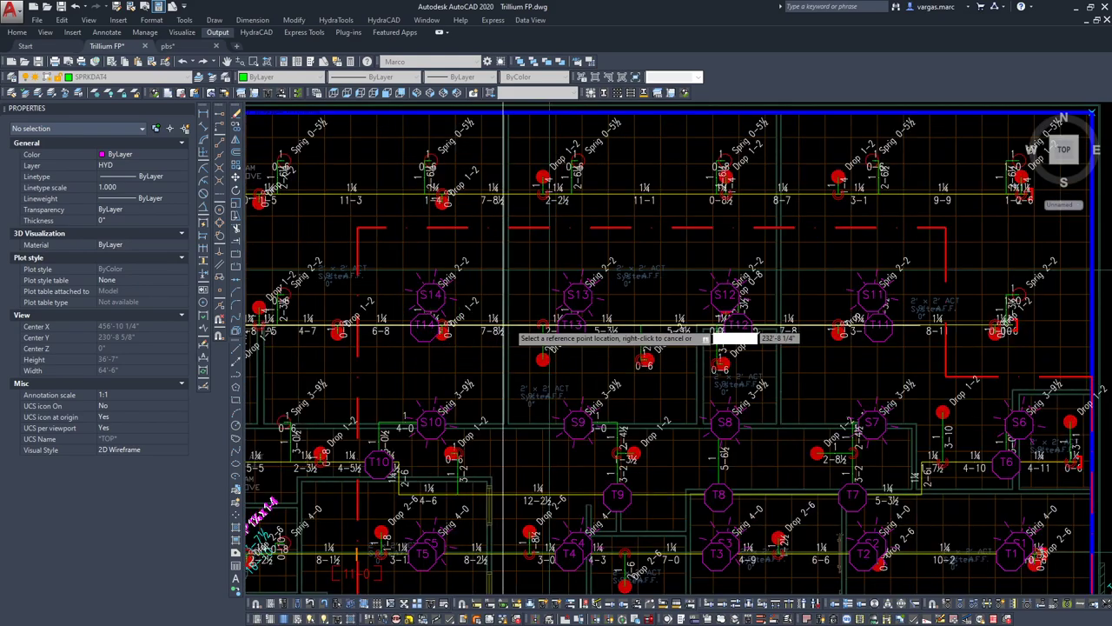
pyautogui.scroll(-1, 565, 278)
pyautogui.moveTo(501, 366); pyautogui.dragTo(601, 297, button='middle')
pyautogui.press('Escape')
# - Insert reference point X1 at the bottom of the UP 1¼x1-4 riser on the branch line west of T5
pyautogui.press('space')
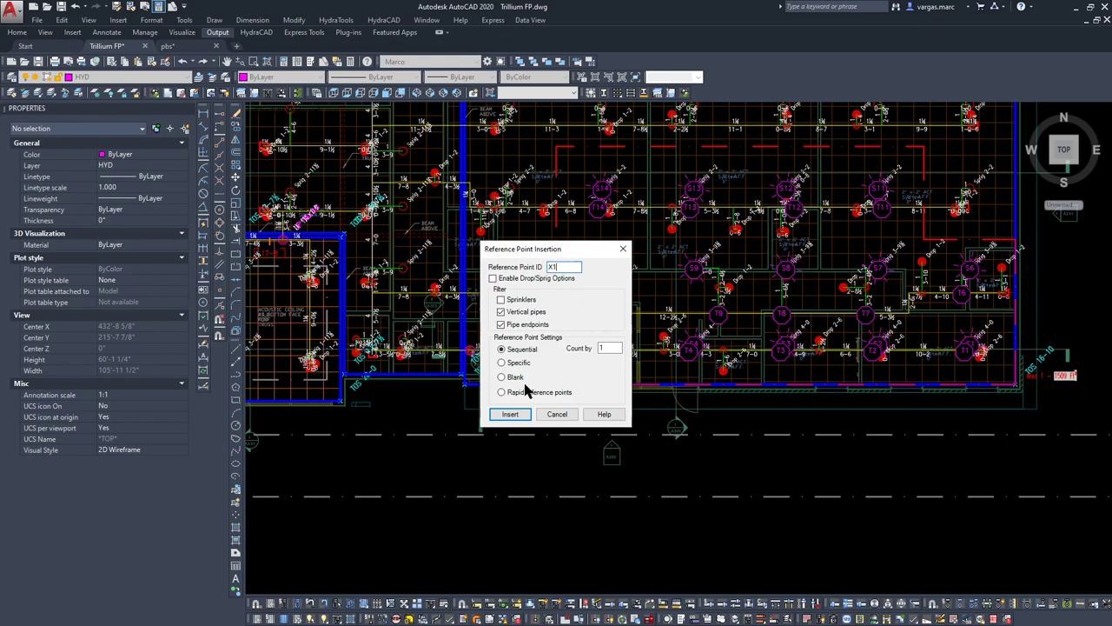
pyautogui.click(511, 415)
pyautogui.scroll(5, 454, 380)
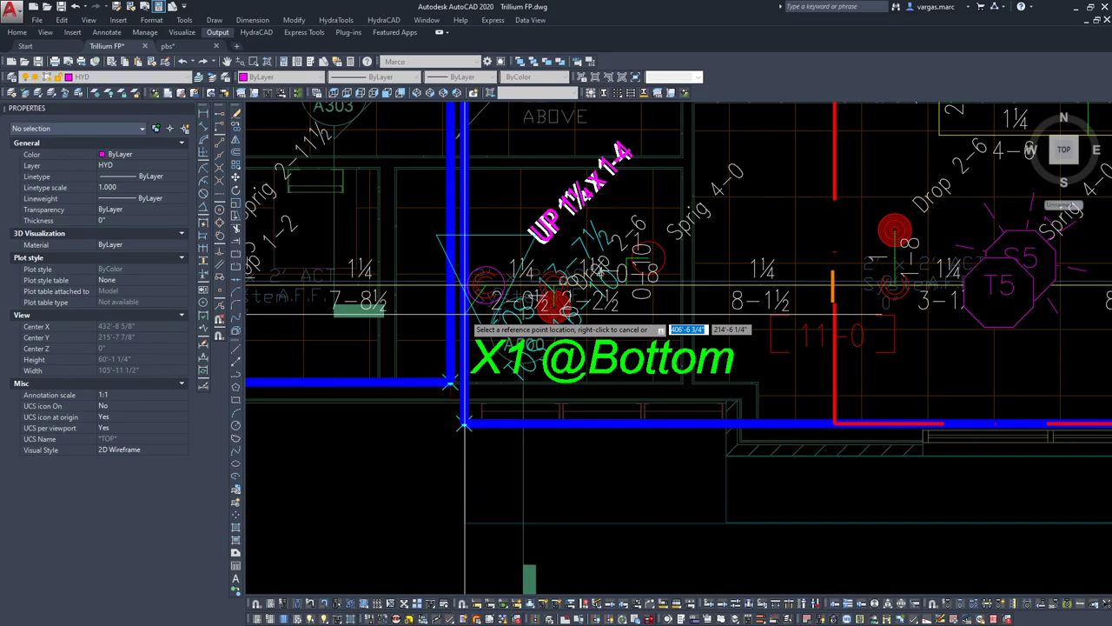
pyautogui.scroll(-6, 461, 430)
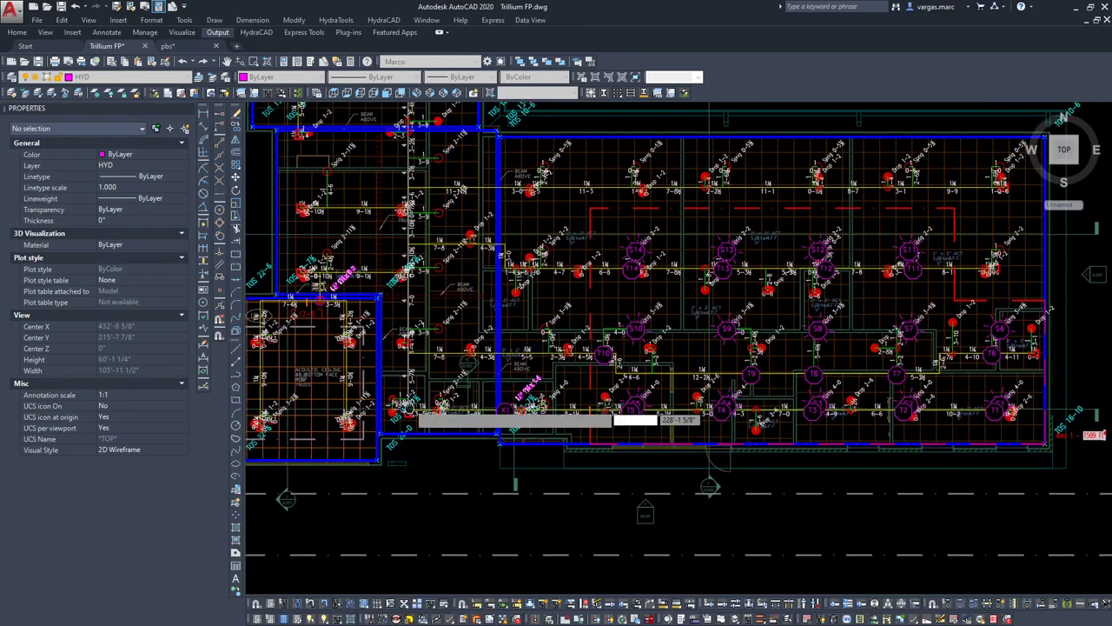
pyautogui.rightClick(398, 415)
# - Insert reference point A1 where the branch line from X1 meets the 4" main
pyautogui.scroll(5, 398, 415)
pyautogui.rightClick(397, 416)
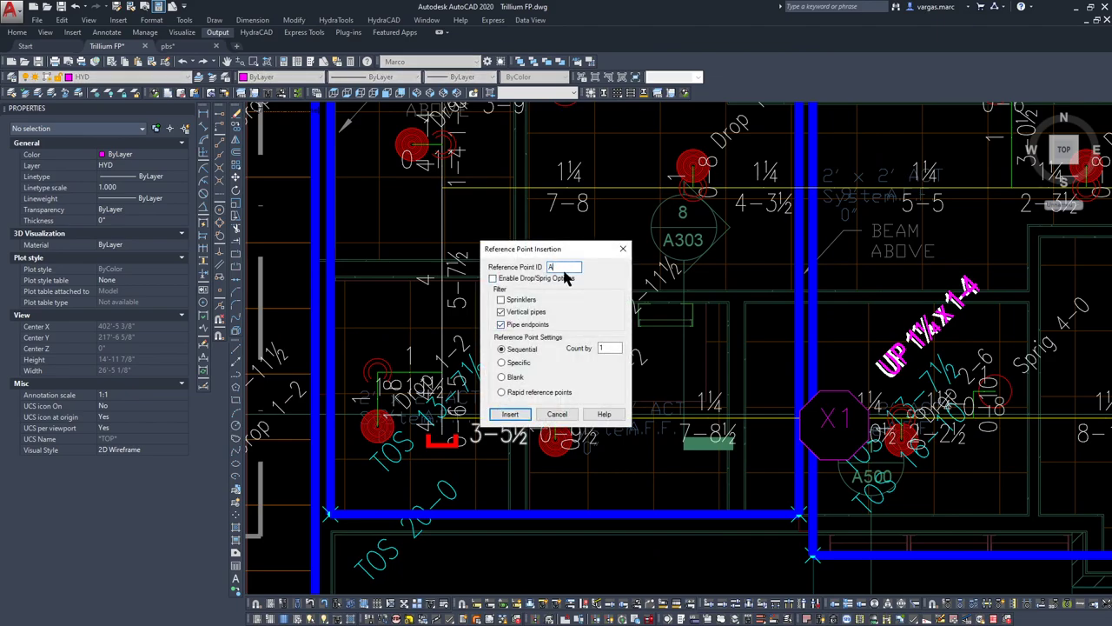
pyautogui.click(509, 414)
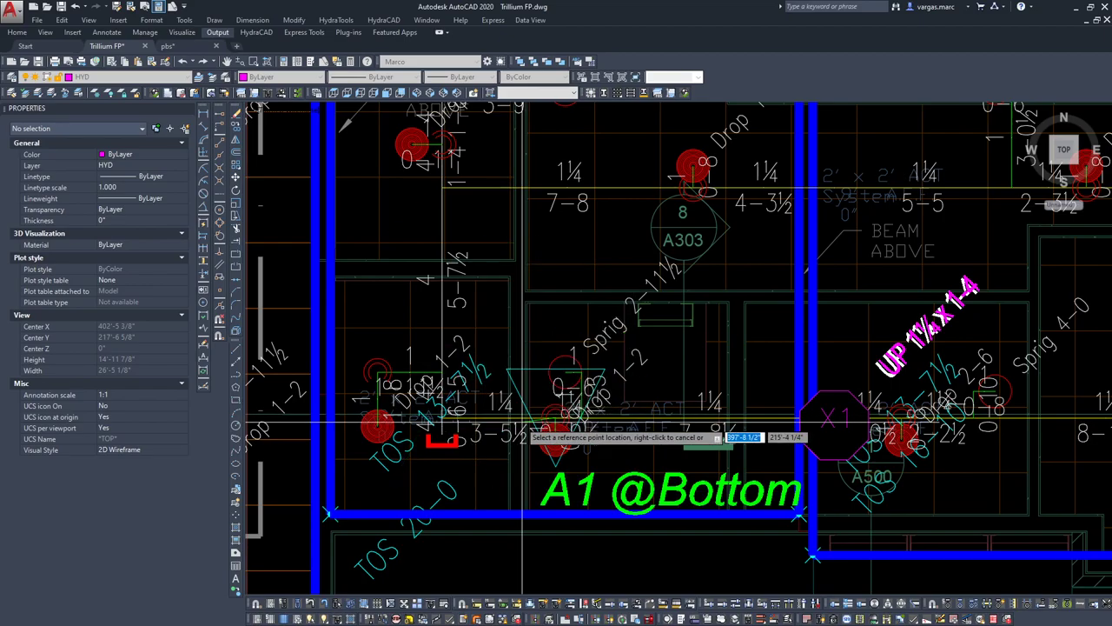
pyautogui.click(443, 416)
# - Place reference points A2 and A3 on the 4" main where the T10 and T14 branch lines connect
pyautogui.moveTo(506, 275); pyautogui.dragTo(502, 346, button='middle')
pyautogui.scroll(-3, 503, 346)
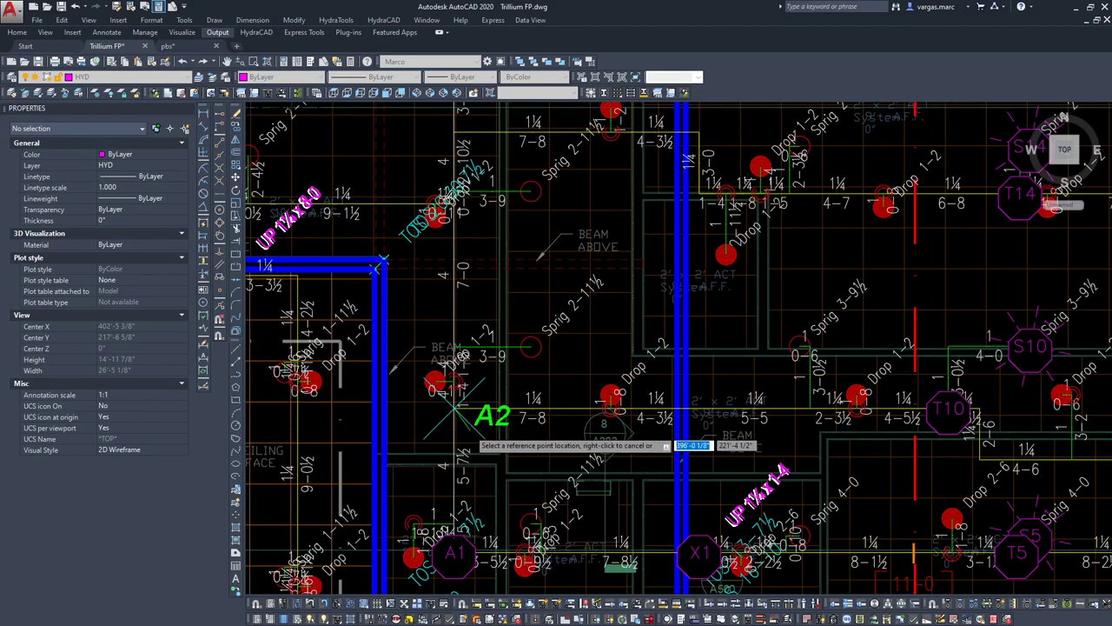
pyautogui.scroll(-4, 521, 331)
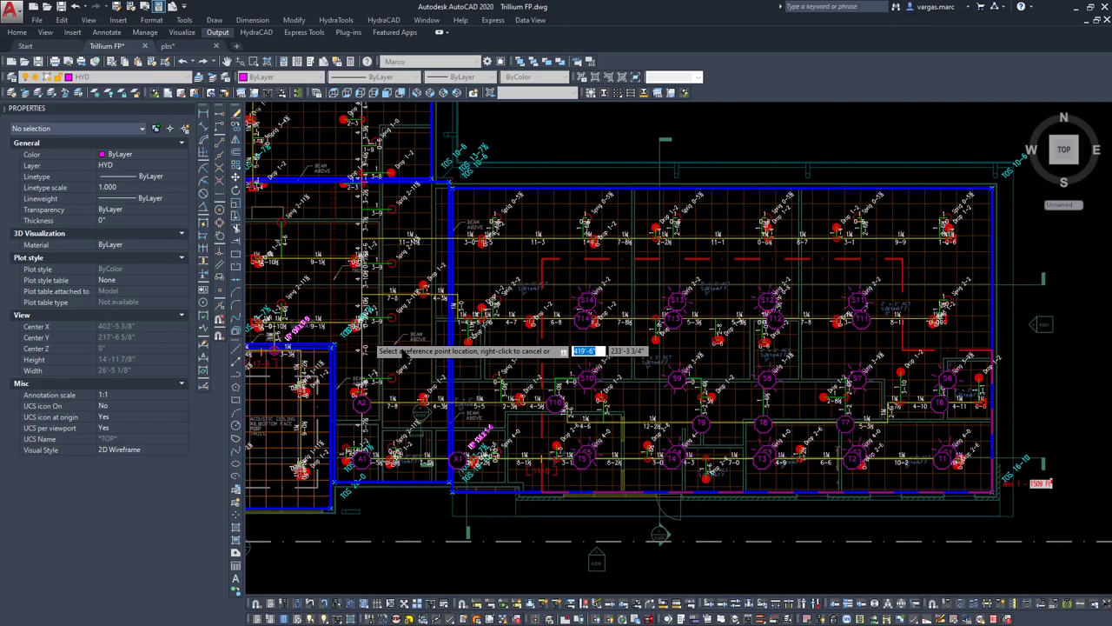
pyautogui.scroll(4, 365, 313)
pyautogui.scroll(2, 252, 360)
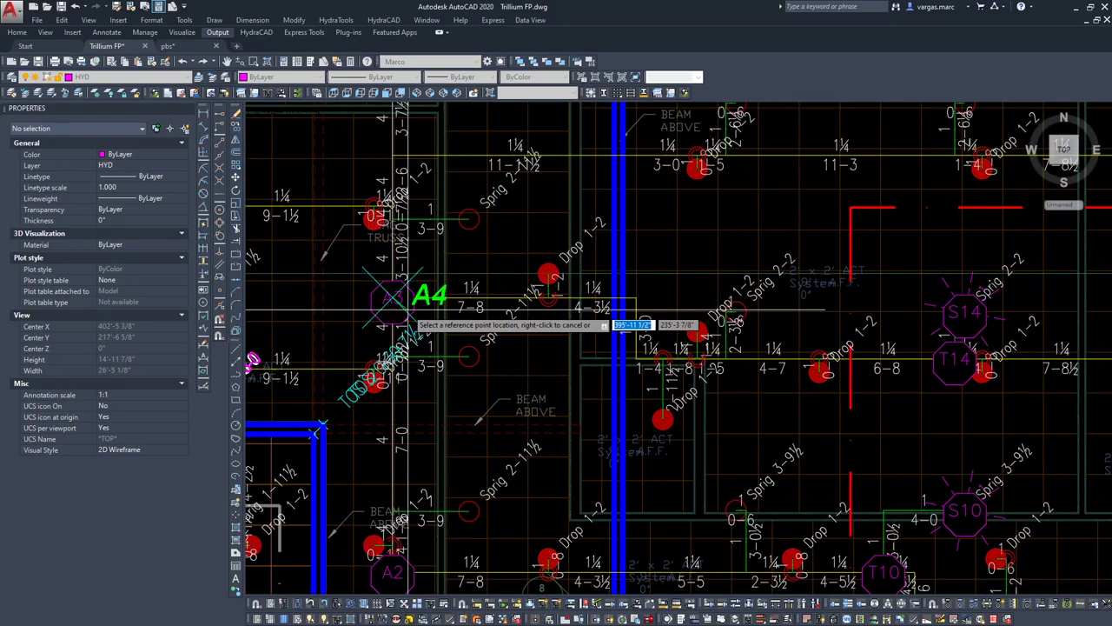
# - Place reference point A4 at the corner where the 4" main turns west beside the 1-7 segment
pyautogui.scroll(-5, 408, 310)
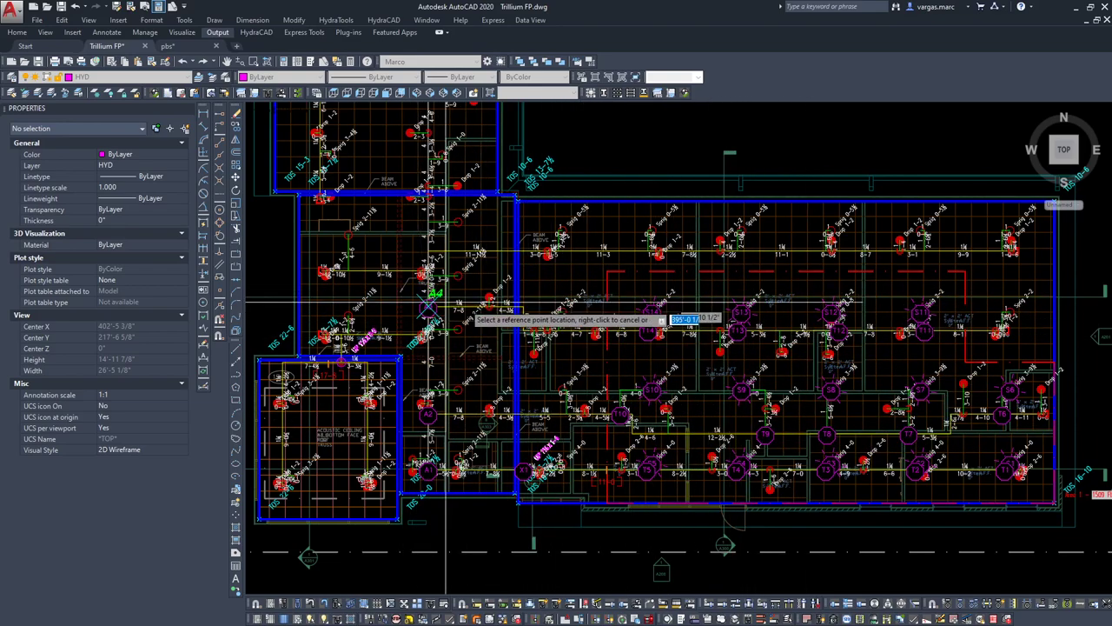
pyautogui.moveTo(485, 199)
pyautogui.mouseDown(button='middle')
pyautogui.moveTo(530, 339)
pyautogui.moveTo(521, 347)
pyautogui.mouseUp(button='middle')
pyautogui.scroll(4, 510, 186)
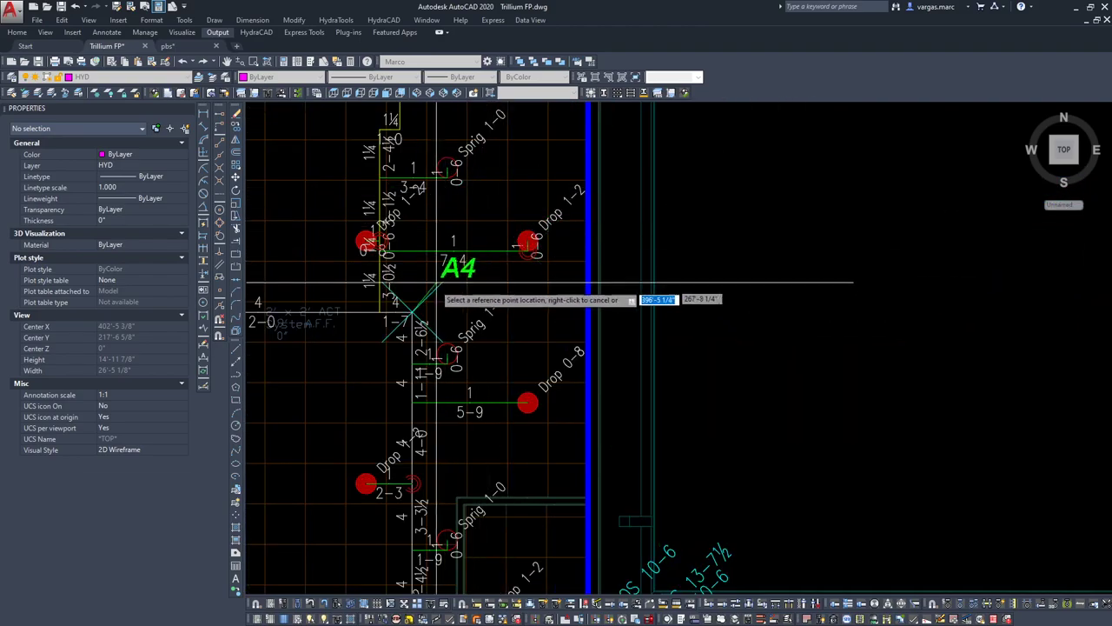
pyautogui.scroll(4, 432, 294)
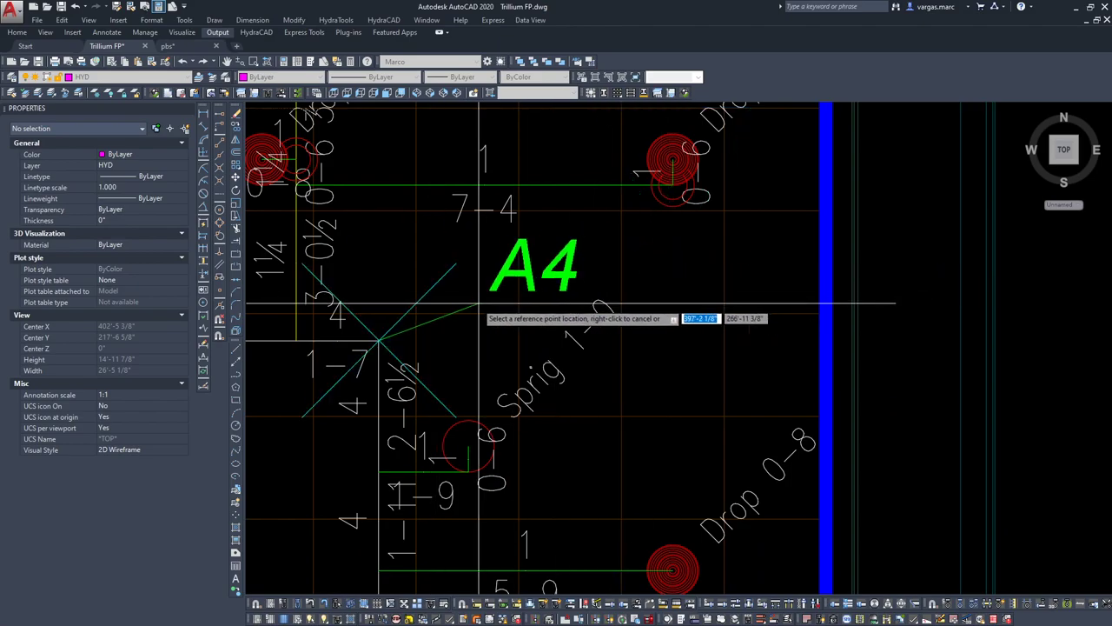
pyautogui.scroll(-4, 439, 311)
# - Place reference point A5 at the main's west corner and the next sequential point at the north end of the 18-6 run
pyautogui.moveTo(397, 310); pyautogui.dragTo(733, 318, button='middle')
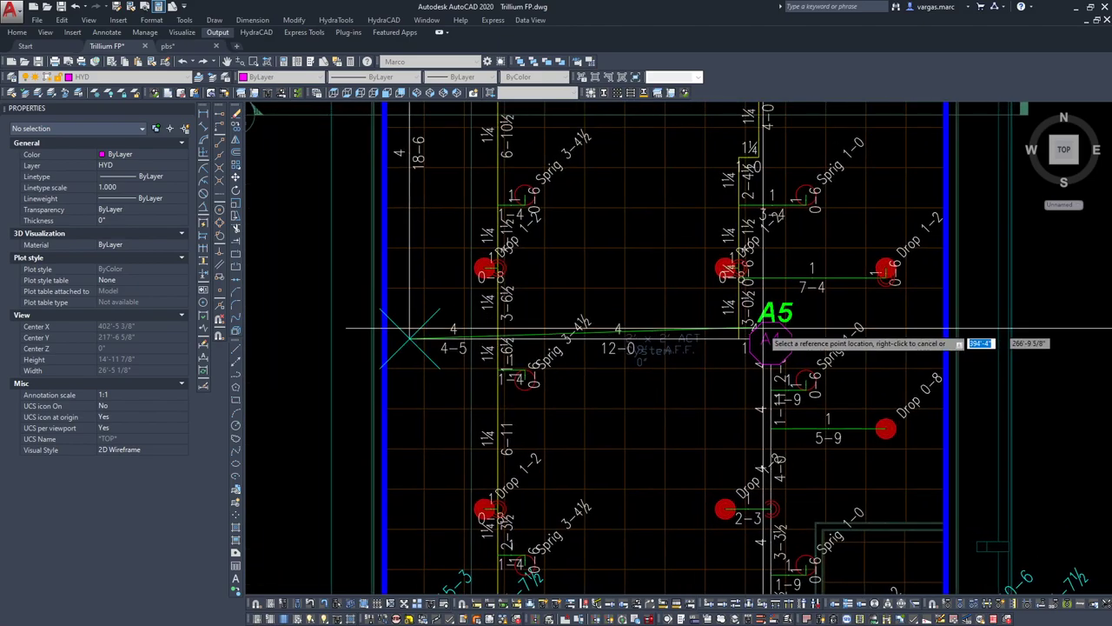
pyautogui.moveTo(470, 198); pyautogui.dragTo(465, 401, button='middle')
pyautogui.scroll(-6, 539, 322)
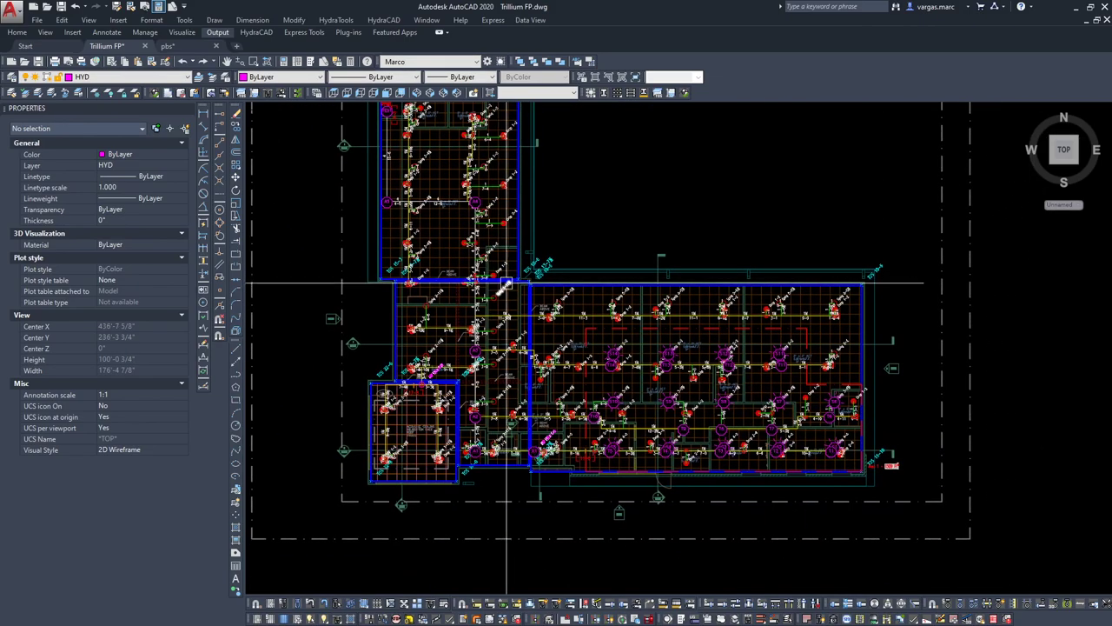
# - Delete the old copied piping layout in the empty space south of the elevation sheets
pyautogui.scroll(-2, 723, 415)
pyautogui.moveTo(725, 420); pyautogui.dragTo(623, 258, button='middle')
pyautogui.scroll(-2, 623, 257)
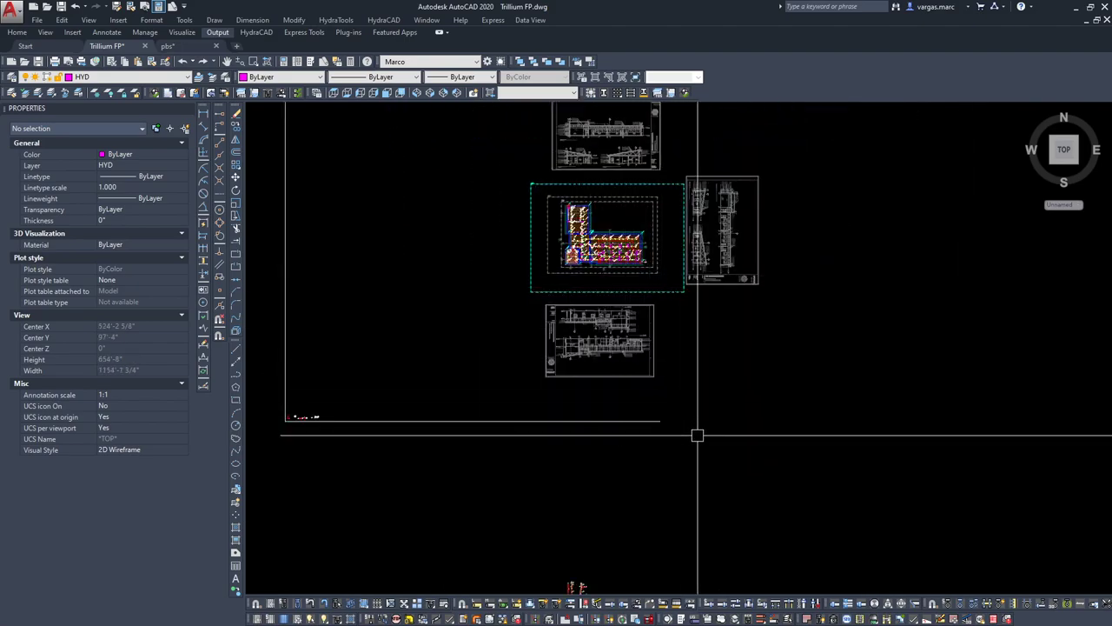
pyautogui.moveTo(698, 432); pyautogui.dragTo(666, 250, button='middle')
pyautogui.click(672, 474)
pyautogui.click(477, 343)
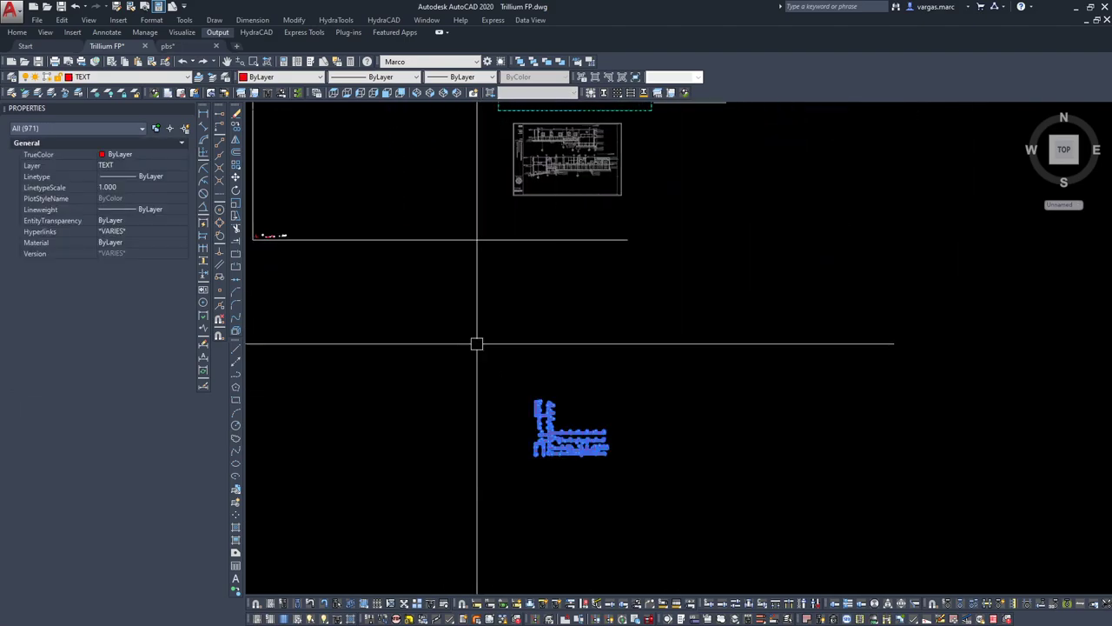
pyautogui.press('Delete')
pyautogui.scroll(-3, 591, 377)
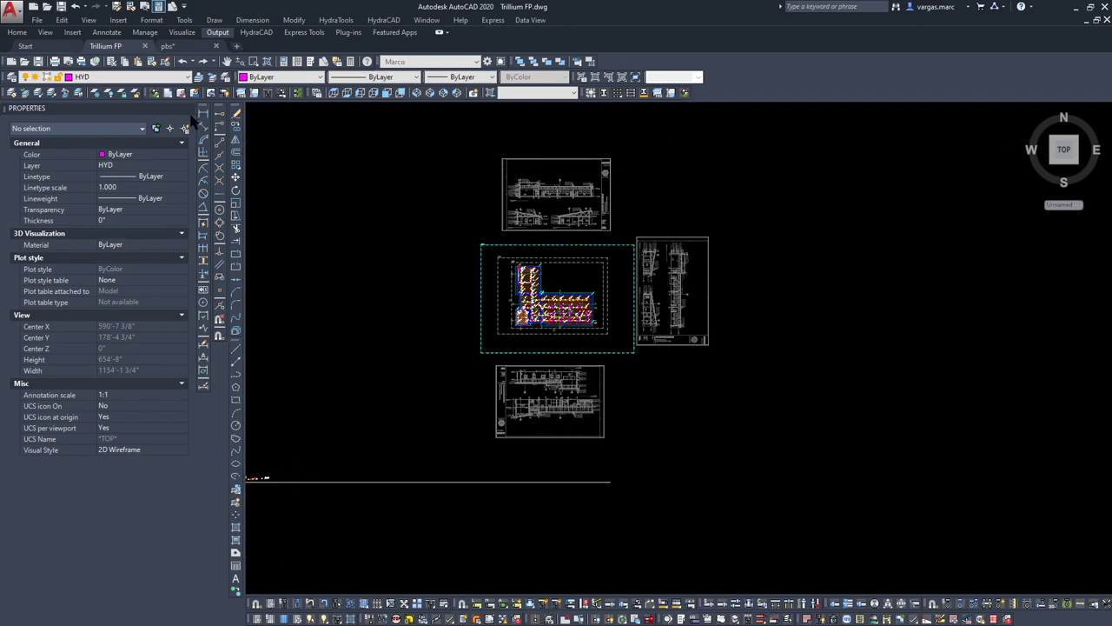
# - Isolate the HydraPipes layer in the isometric view by picking an elbow fitting on the piping
pyautogui.click(504, 351)
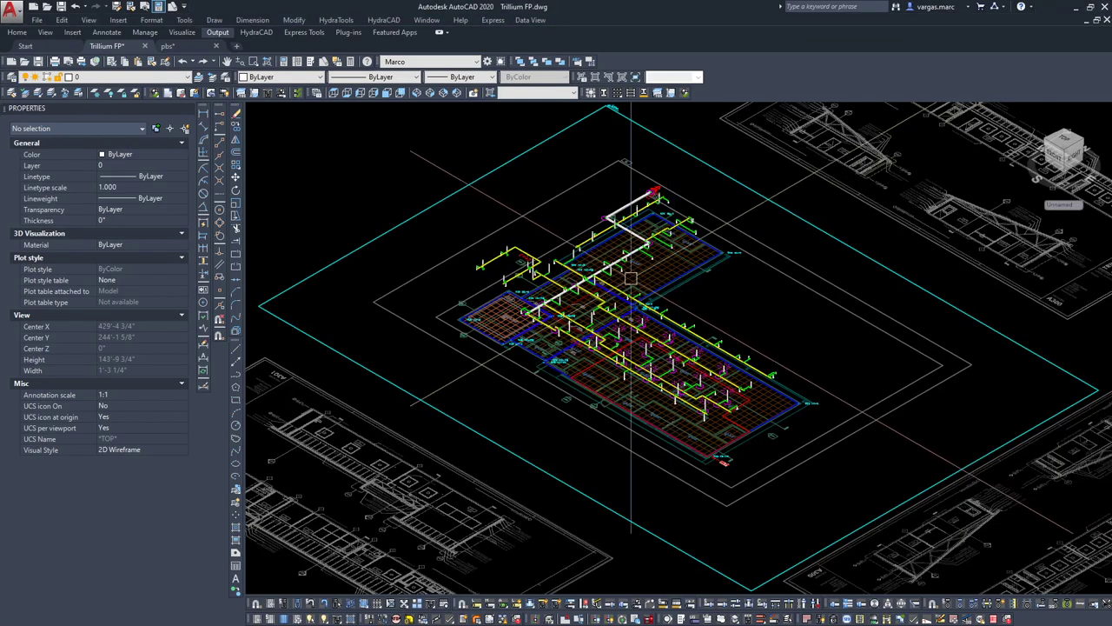
pyautogui.click(518, 243)
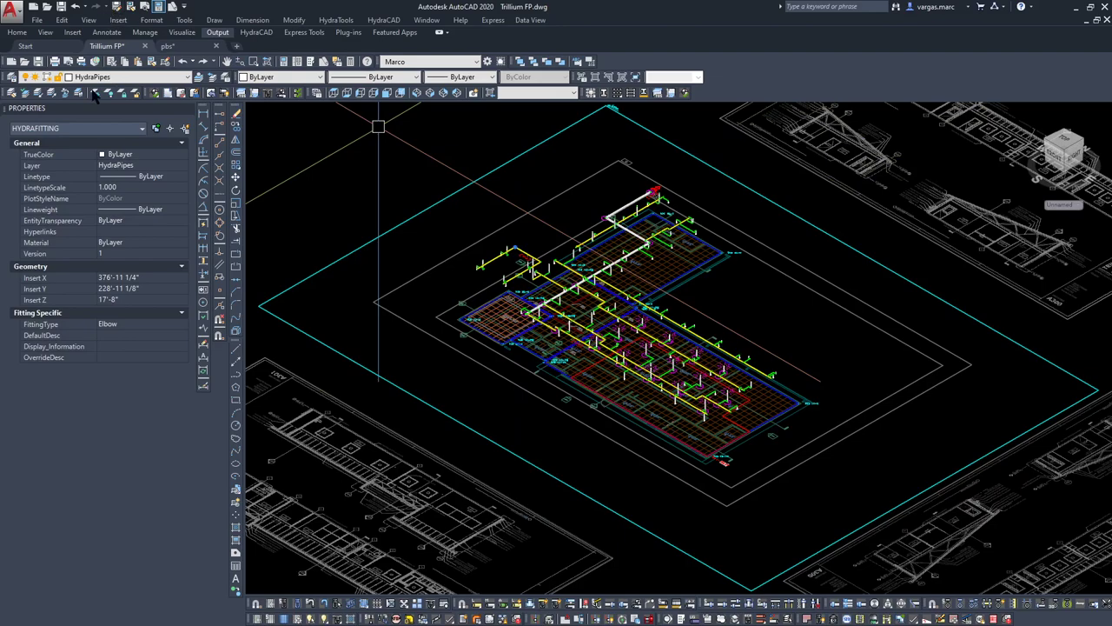
pyautogui.click(40, 93)
pyautogui.scroll(-5, 512, 322)
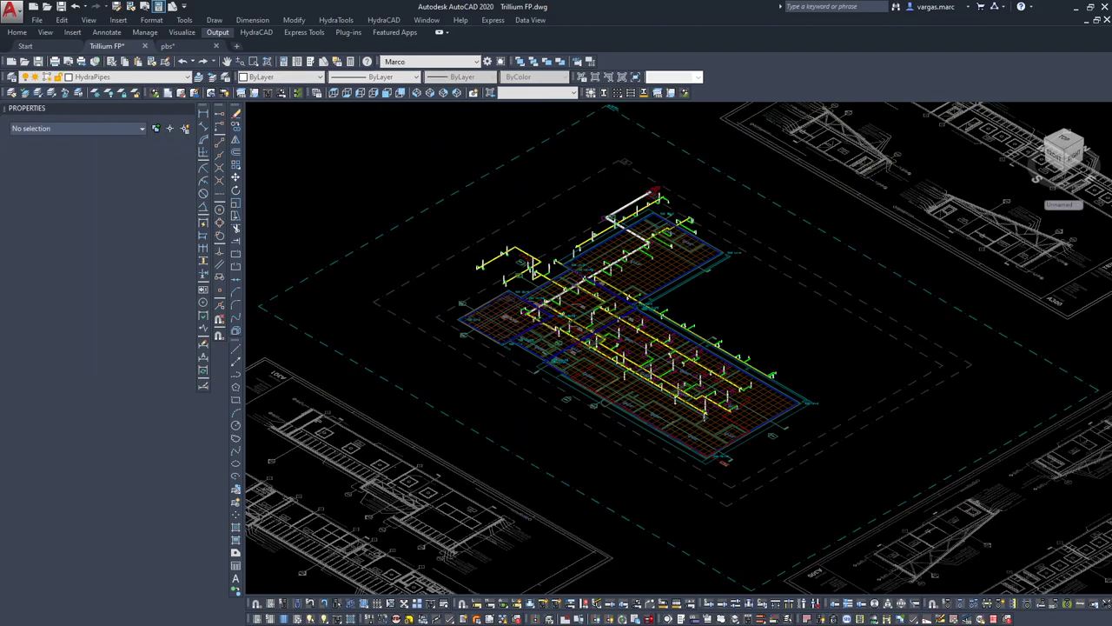
# - Copy the complete isolated piping system to the empty area outside the drawing sheets
pyautogui.click(415, 209)
pyautogui.click(658, 392)
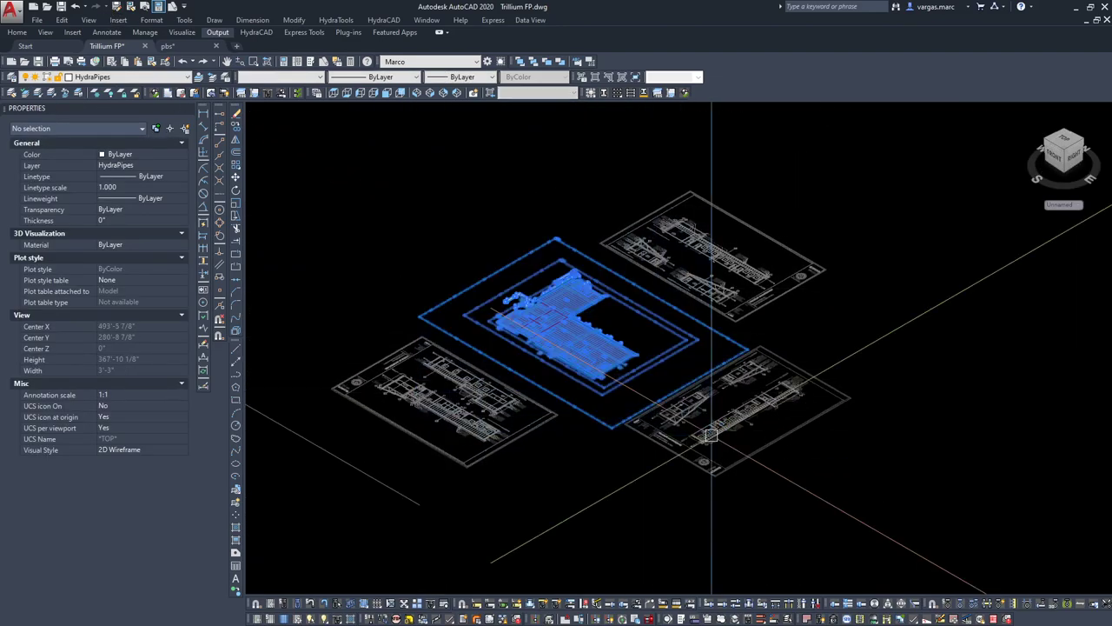
pyautogui.write('co')
pyautogui.press('Return')
pyautogui.scroll(-1, 391, 198)
pyautogui.moveTo(398, 199); pyautogui.dragTo(611, 212, button='middle')
pyautogui.click(609, 209)
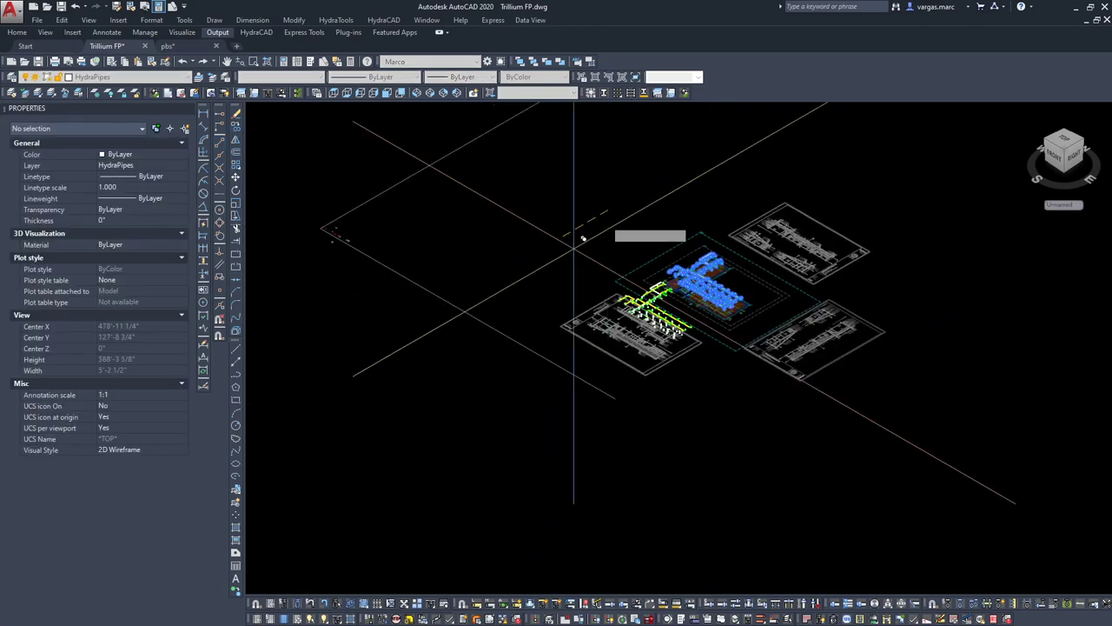
pyautogui.press('Return')
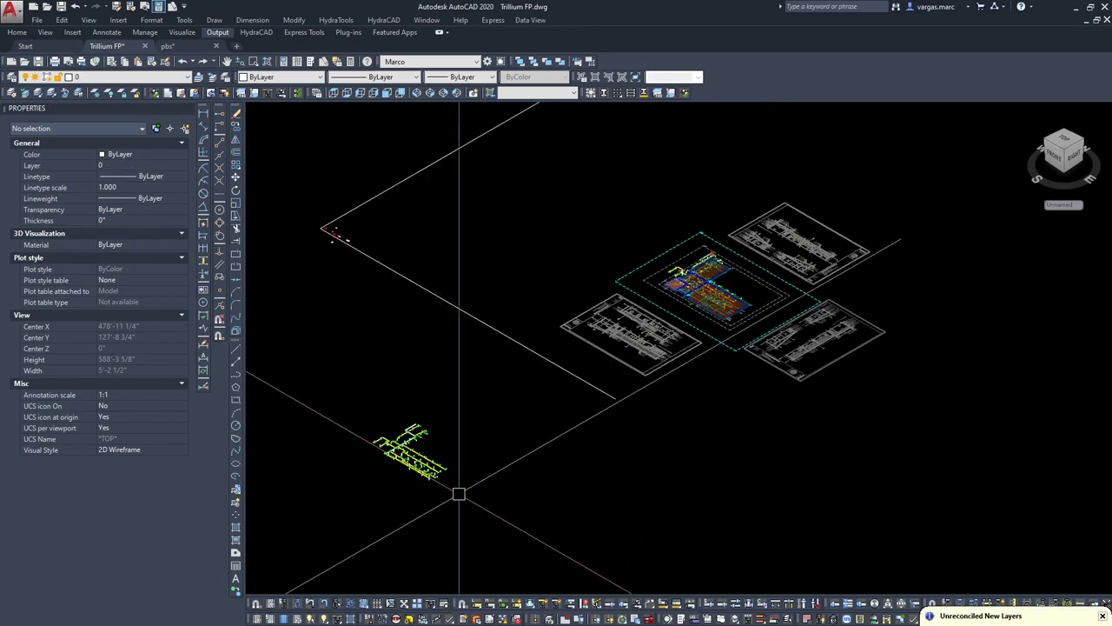
# - Put all the copied piping on the TEXT layer and set its color to ByLayer
pyautogui.click(331, 389)
pyautogui.click(496, 526)
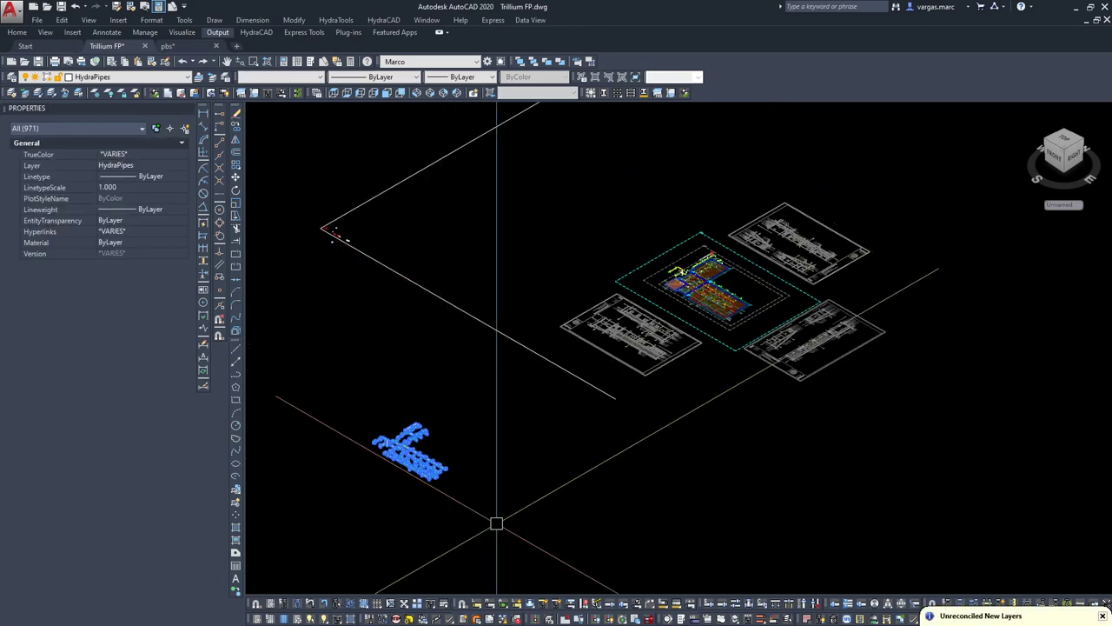
pyautogui.click(135, 79)
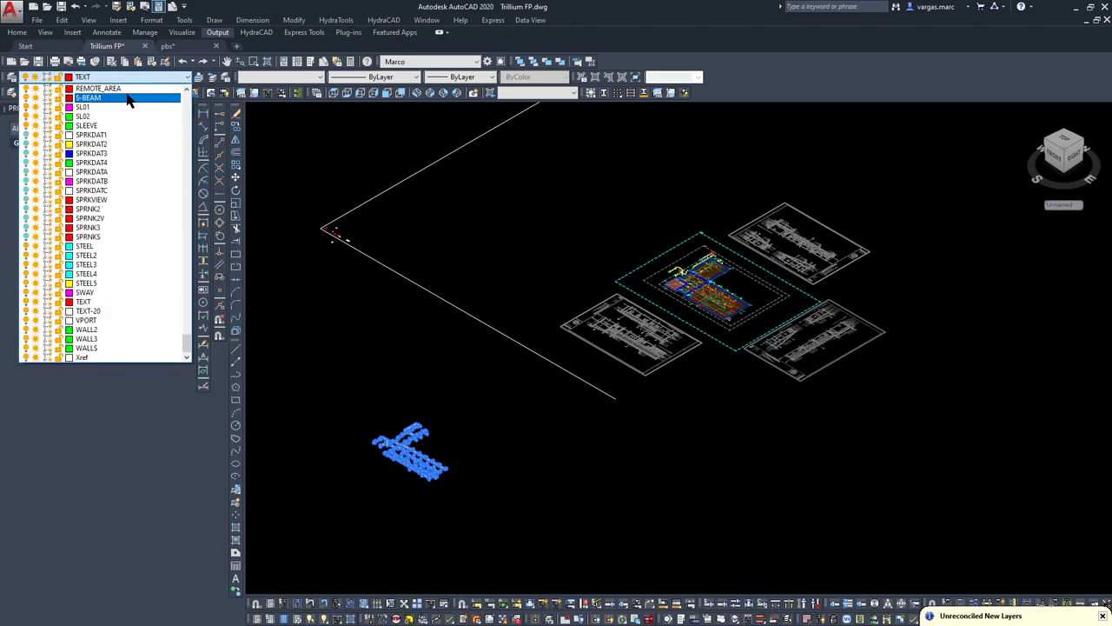
pyautogui.click(93, 303)
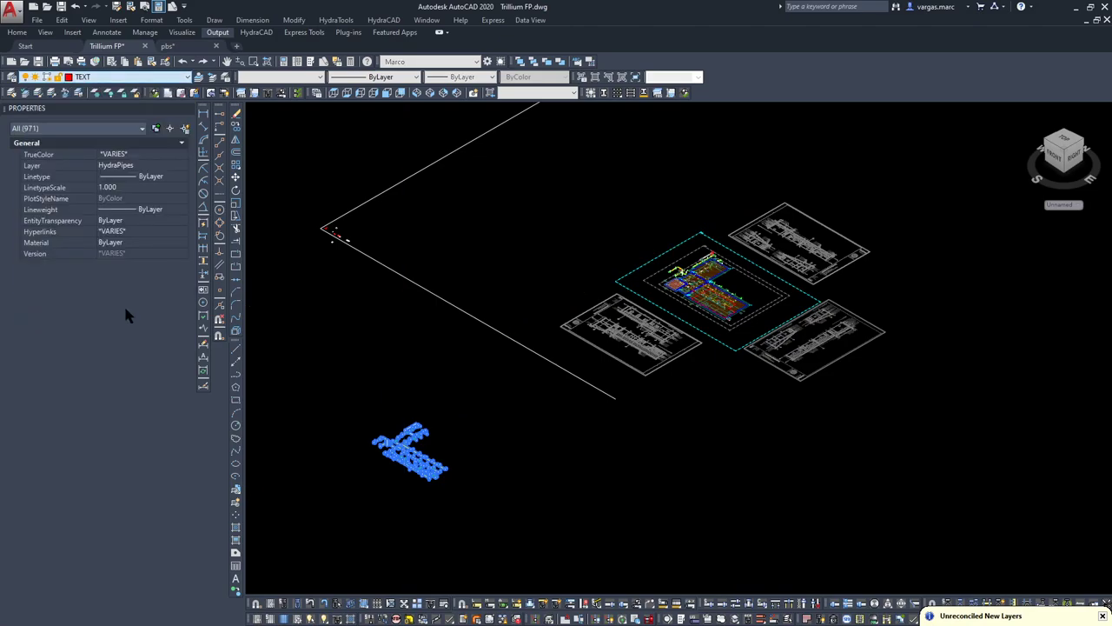
pyautogui.click(275, 78)
pyautogui.click(272, 89)
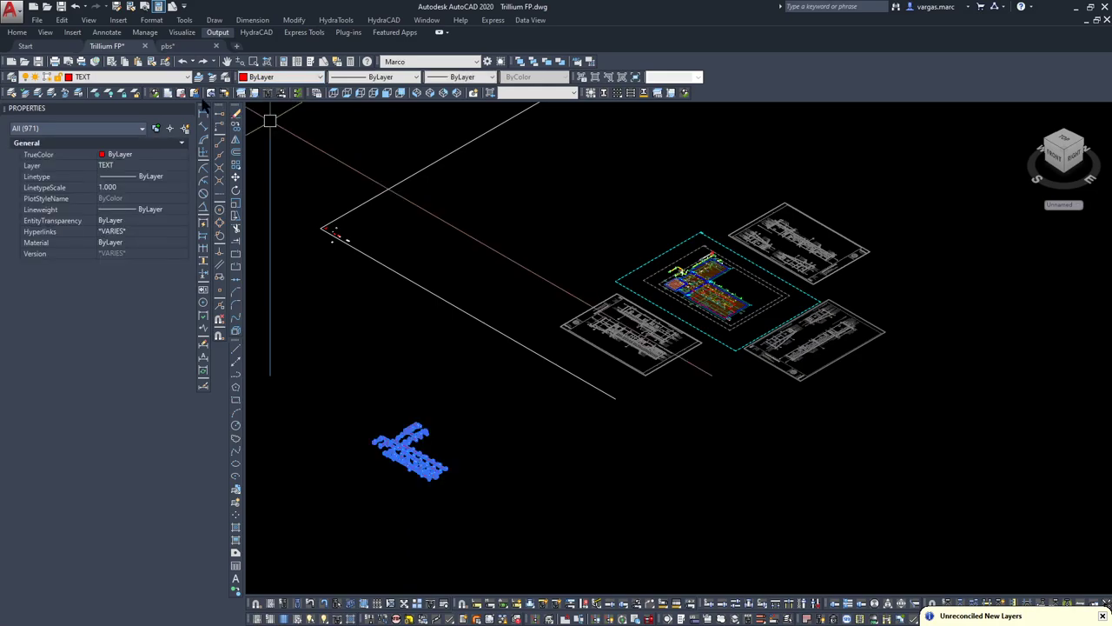
pyautogui.press('Escape')
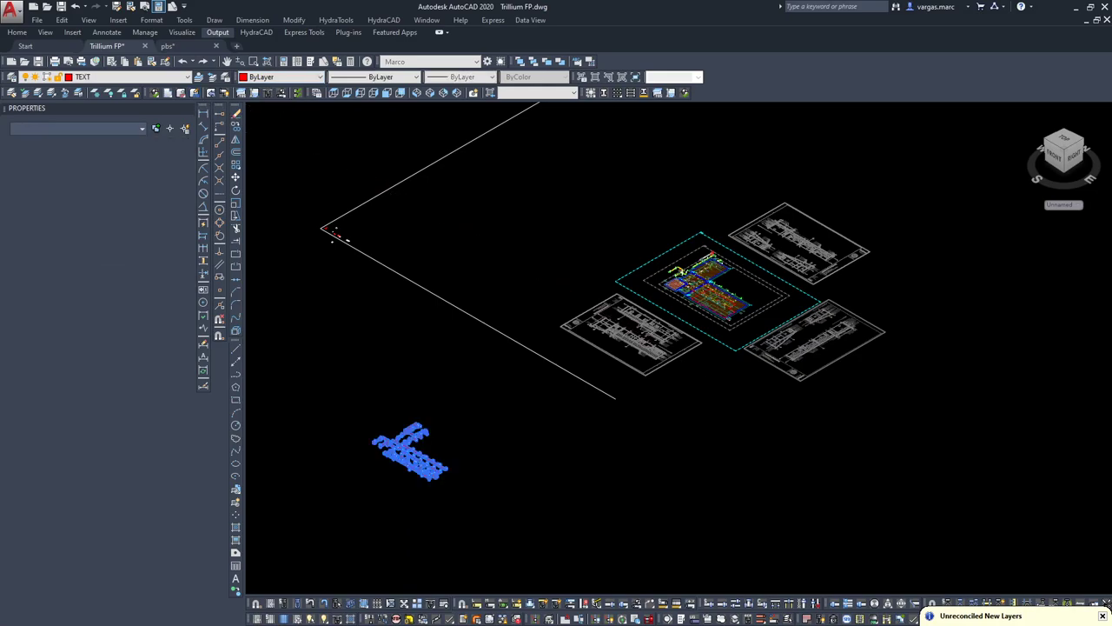
# - Return to the top view and look over the sprinkler plan around the design area
pyautogui.hotkey('ctrl', 'z')
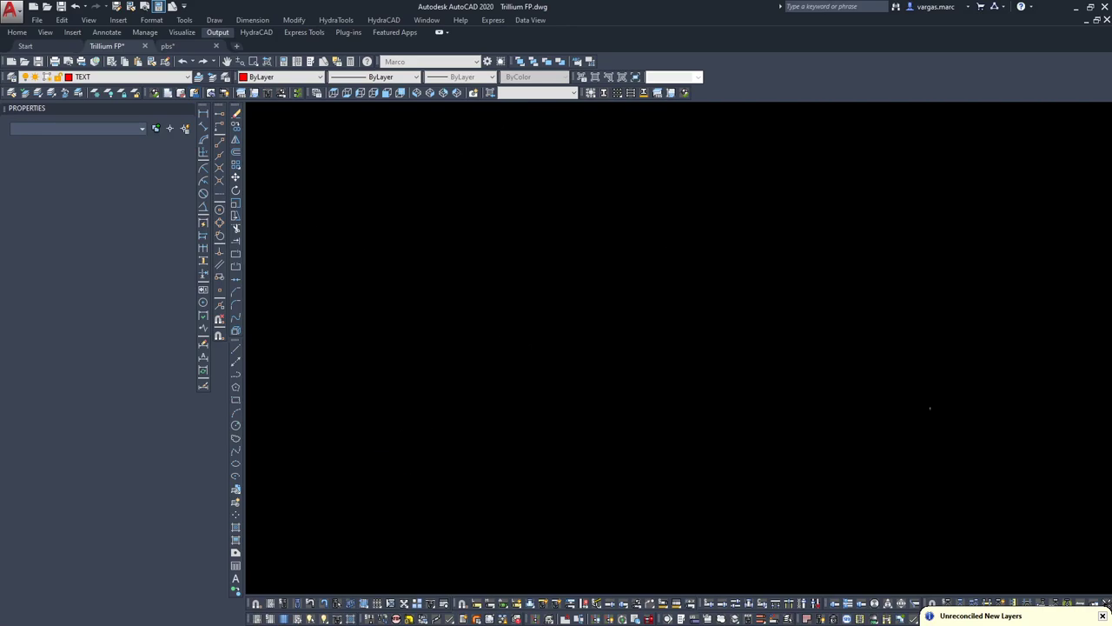
pyautogui.scroll(-3, 904, 347)
pyautogui.scroll(10, 909, 313)
pyautogui.scroll(13, 799, 380)
pyautogui.scroll(-4, 823, 412)
pyautogui.moveTo(847, 487); pyautogui.dragTo(765, 344, button='middle')
pyautogui.scroll(4, 733, 464)
pyautogui.moveTo(750, 239); pyautogui.dragTo(718, 495, button='middle')
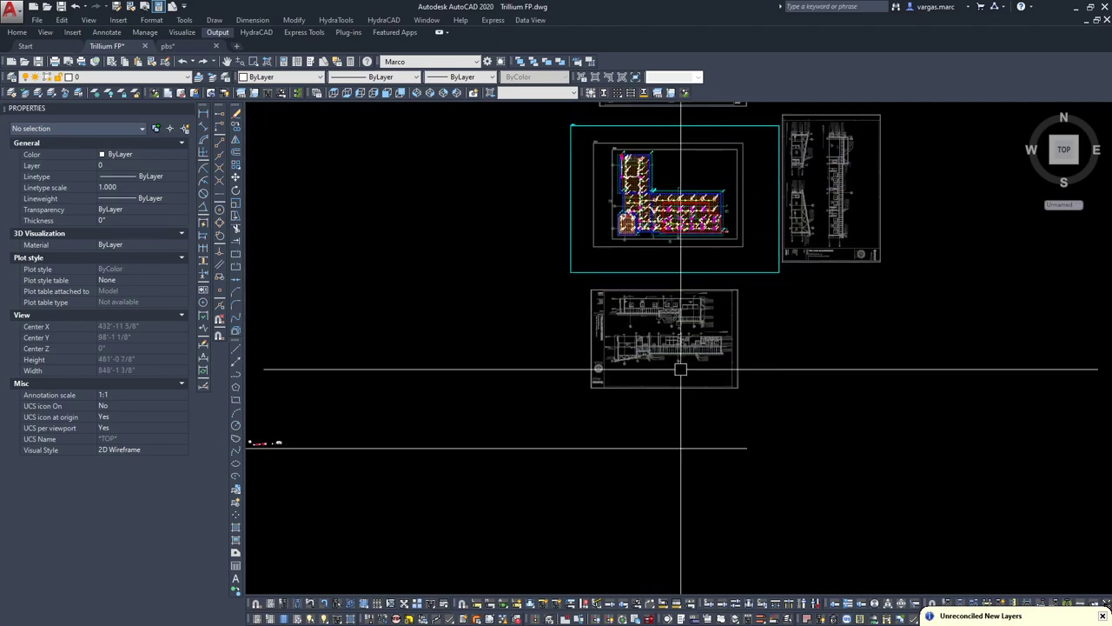
pyautogui.scroll(6, 675, 174)
pyautogui.scroll(3, 648, 259)
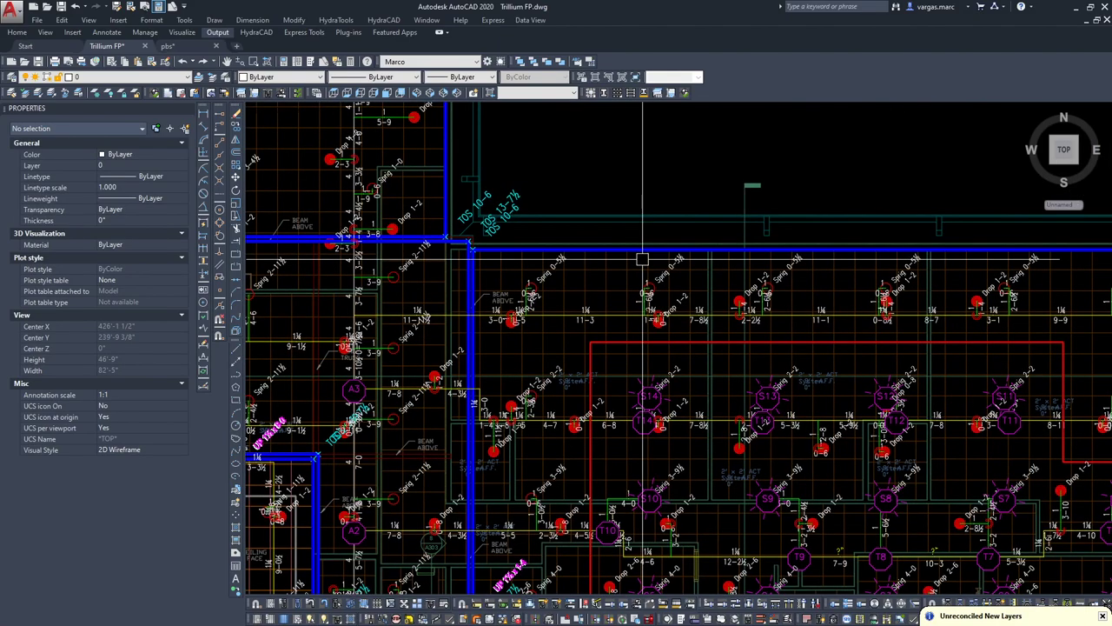
pyautogui.scroll(-2, 508, 309)
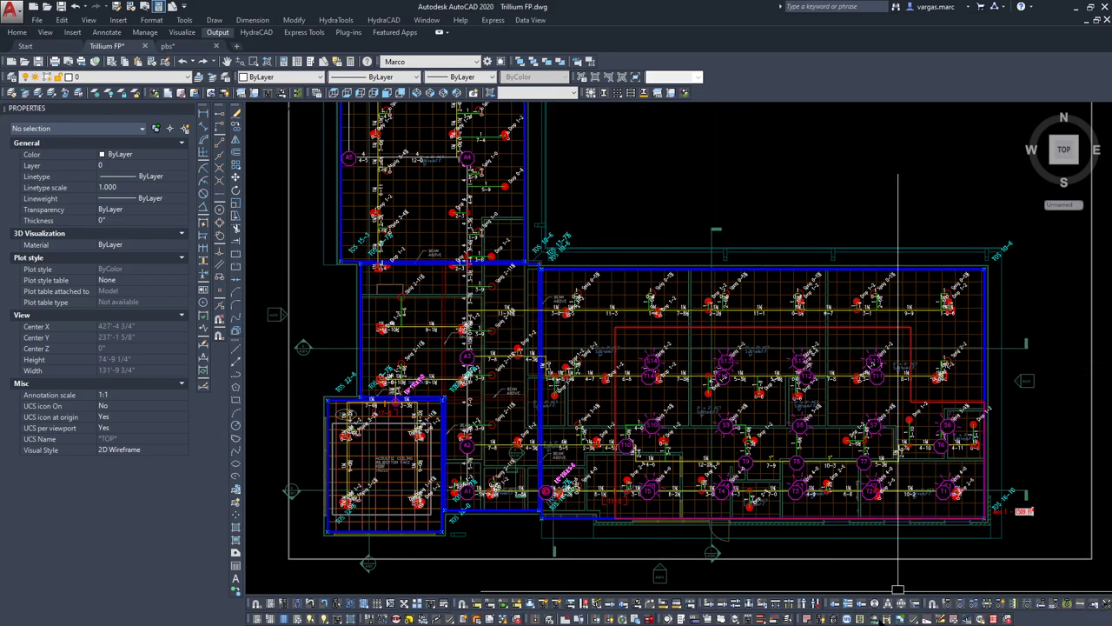
# - Figure the head area of sprinkler S11 with the single sprinkler method for area number 1
pyautogui.click(877, 619)
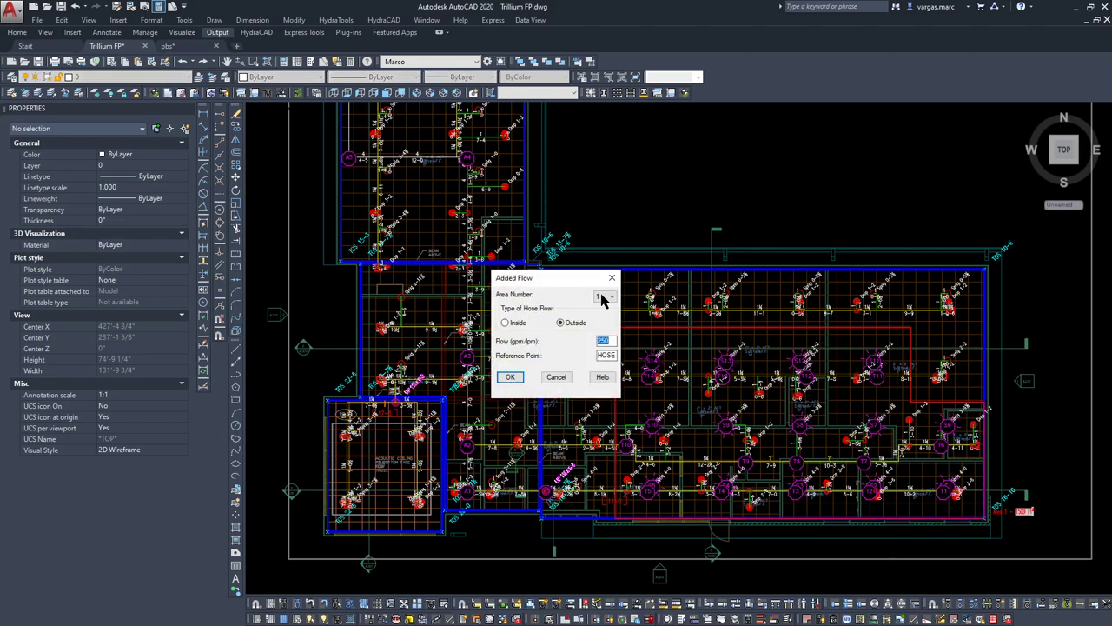
pyautogui.click(611, 278)
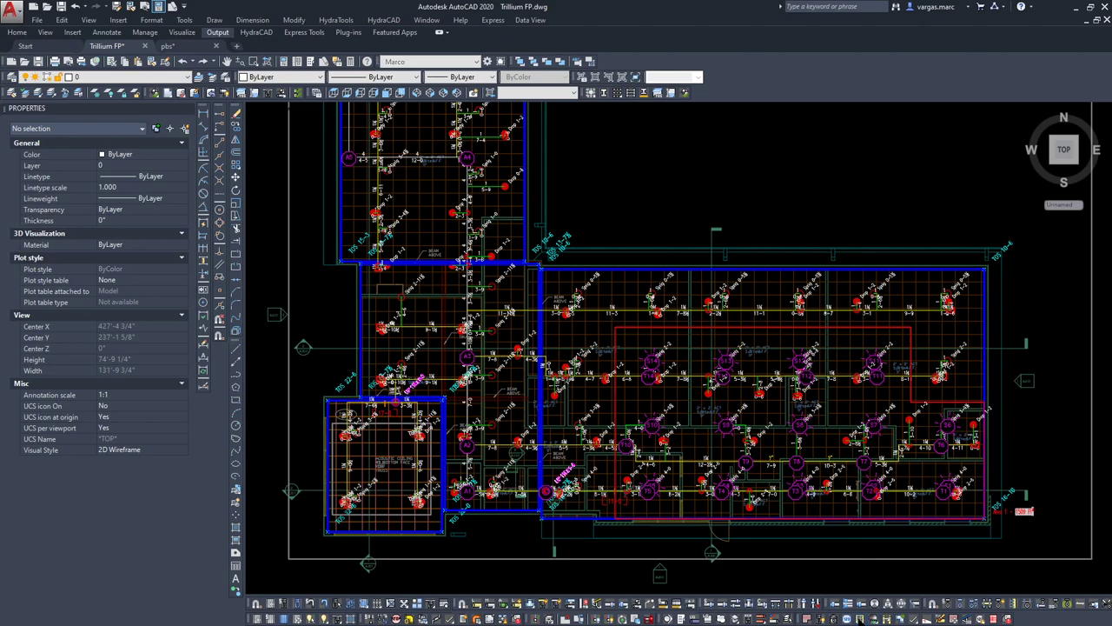
pyautogui.click(860, 619)
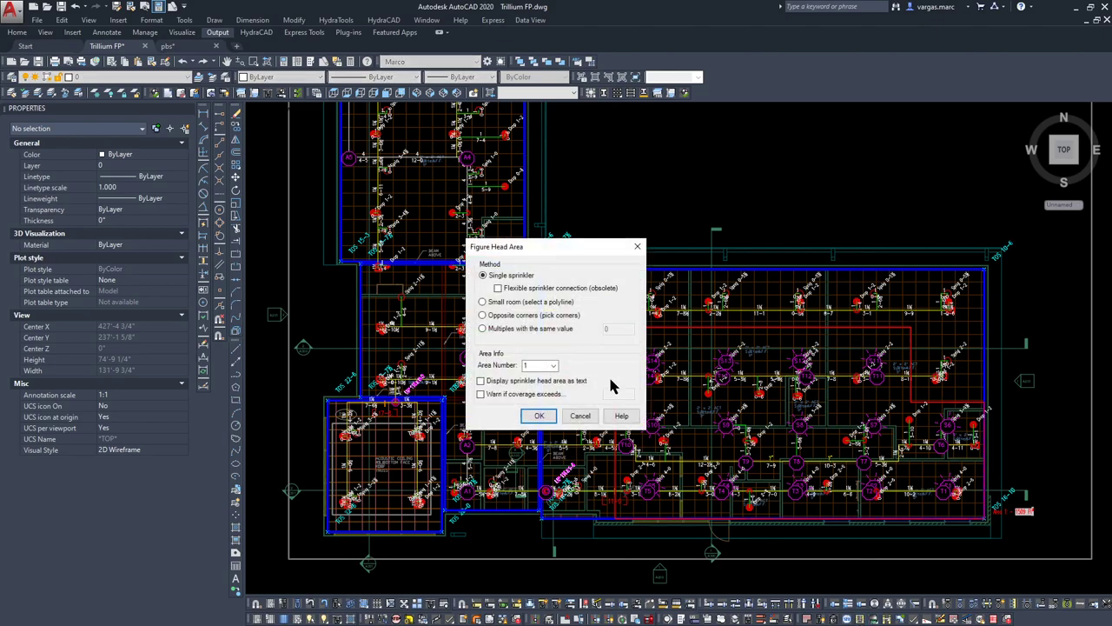
pyautogui.click(538, 415)
pyautogui.scroll(10, 974, 385)
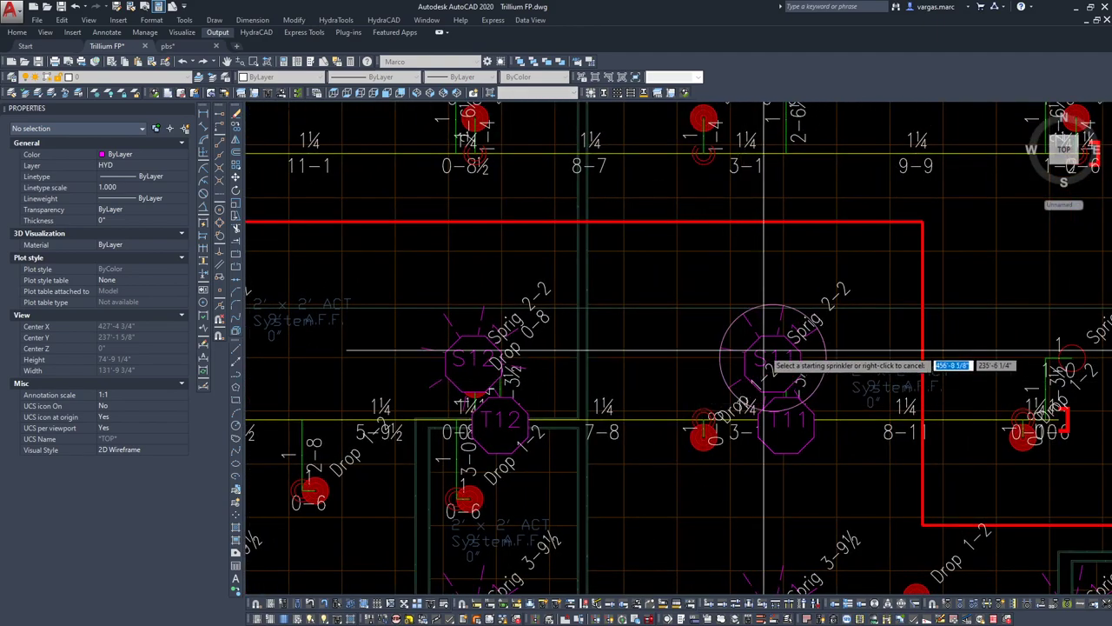
pyautogui.click(763, 351)
pyautogui.scroll(-5, 756, 356)
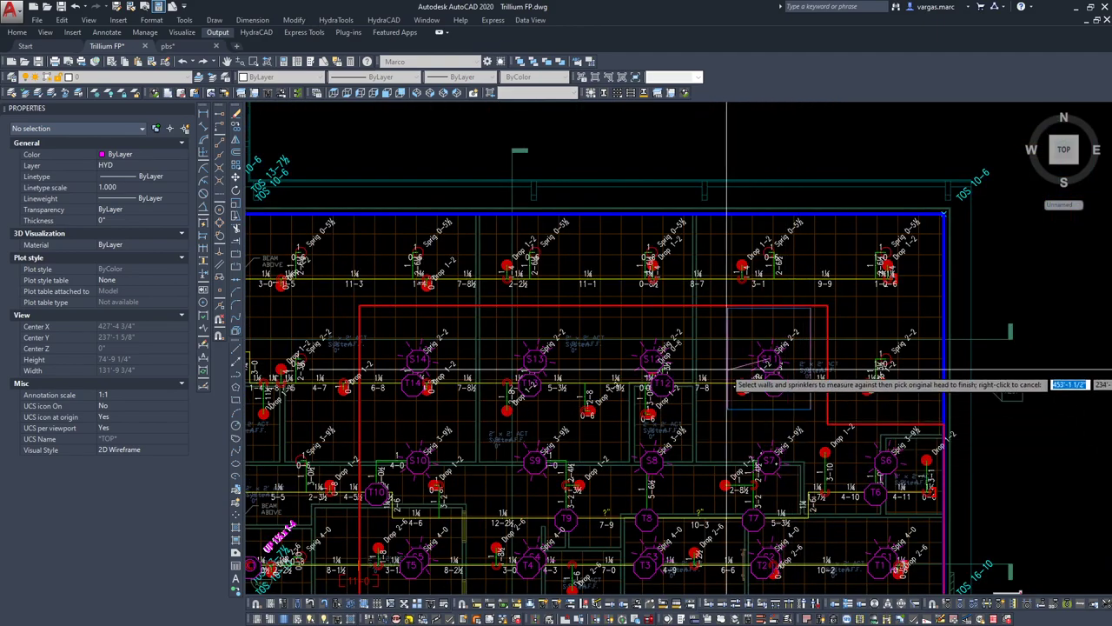
pyautogui.scroll(6, 650, 344)
pyautogui.scroll(-4, 681, 339)
pyautogui.click(934, 345)
pyautogui.moveTo(870, 343); pyautogui.dragTo(865, 355, button='middle')
pyautogui.click(650, 343)
# - Figure the head areas of sprinklers S12, S13 and S14 along the north row of the design area
pyautogui.scroll(-2, 832, 295)
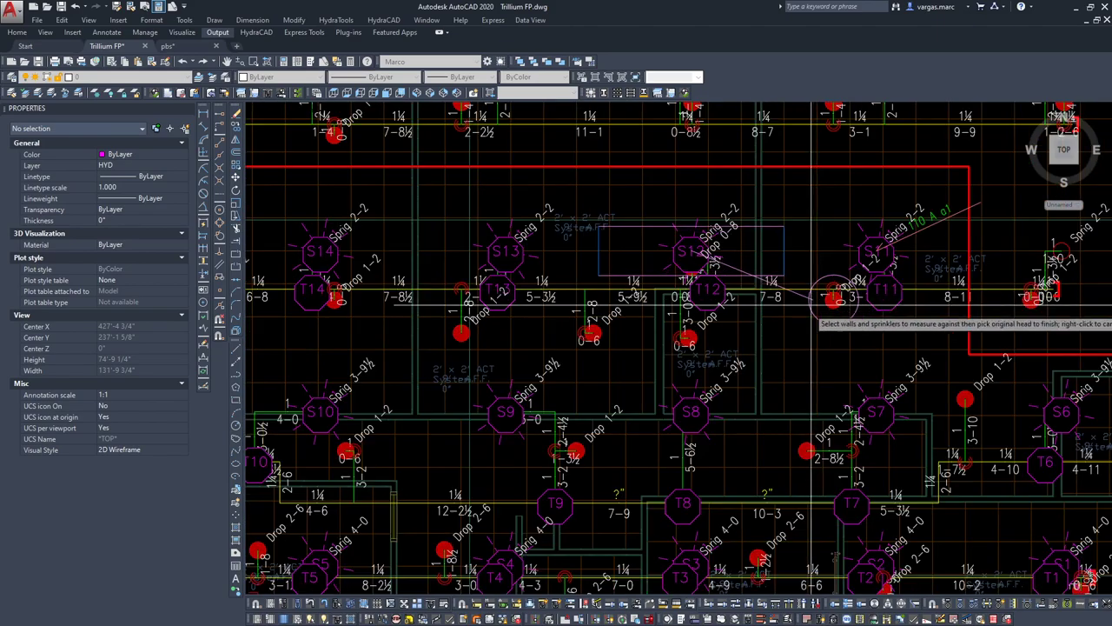
pyautogui.click(695, 259)
pyautogui.moveTo(560, 246); pyautogui.dragTo(633, 263, button='middle')
pyautogui.click(633, 265)
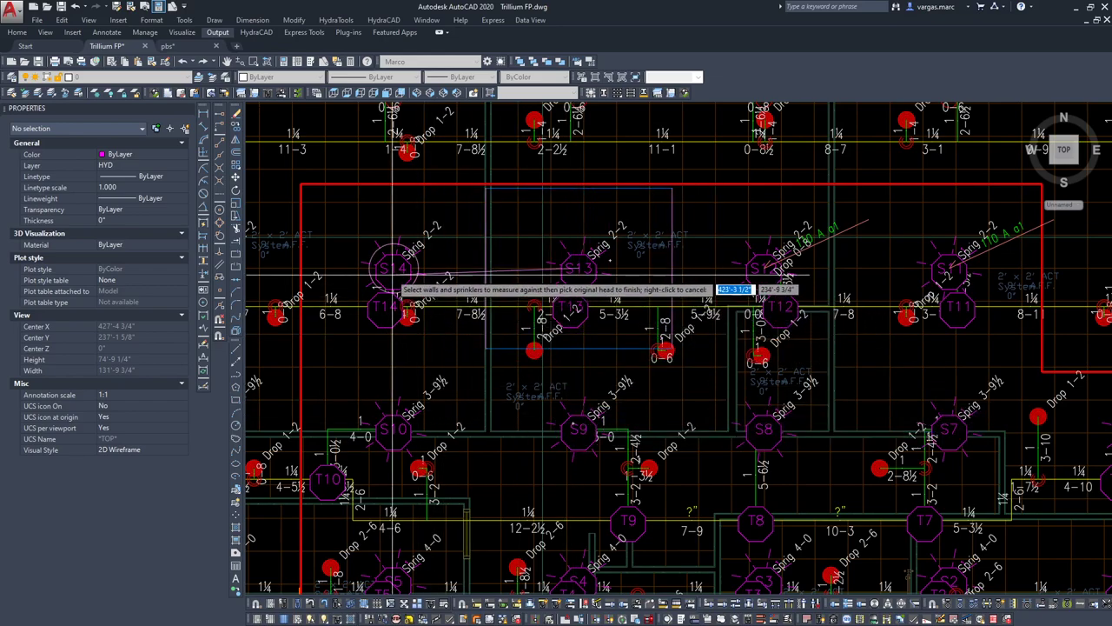
pyautogui.moveTo(517, 258); pyautogui.dragTo(684, 241, button='middle')
pyautogui.click(746, 248)
pyautogui.click(575, 247)
# - Figure the head area of sprinkler S10 against neighbouring sprinklers S14 and S9, redoing it as needed
pyautogui.moveTo(622, 368); pyautogui.dragTo(646, 289, button='middle')
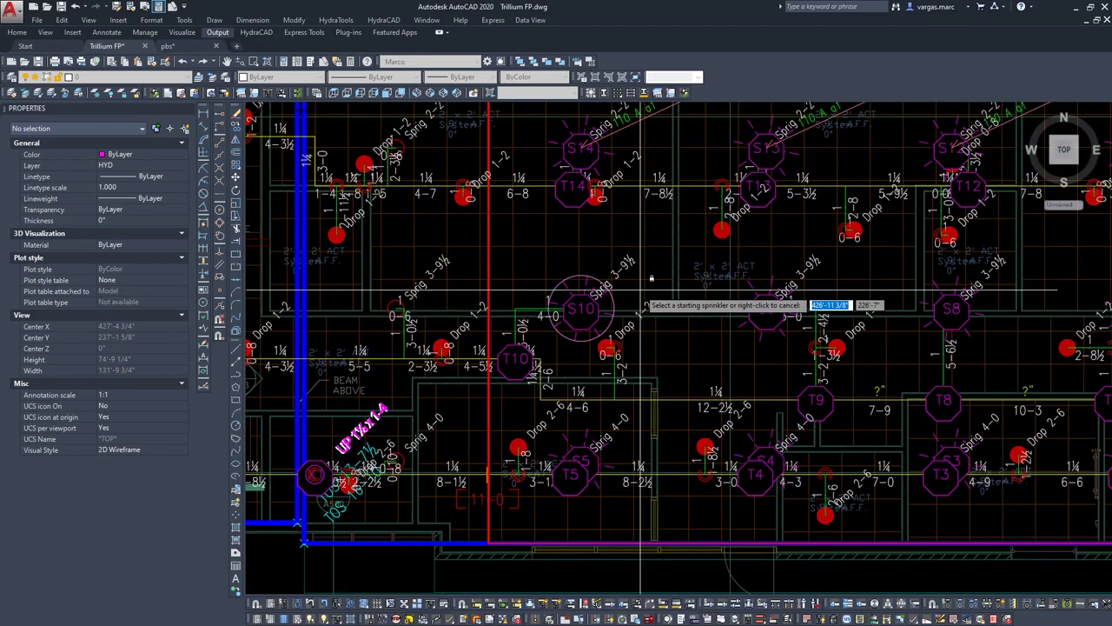
pyautogui.click(641, 289)
pyautogui.click(608, 146)
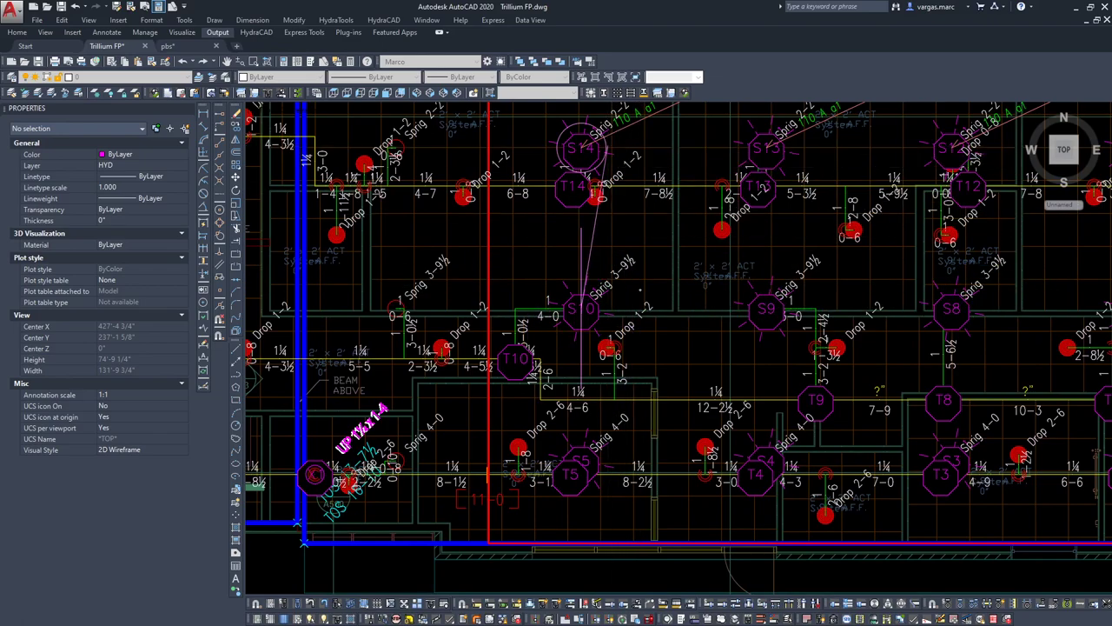
pyautogui.click(753, 305)
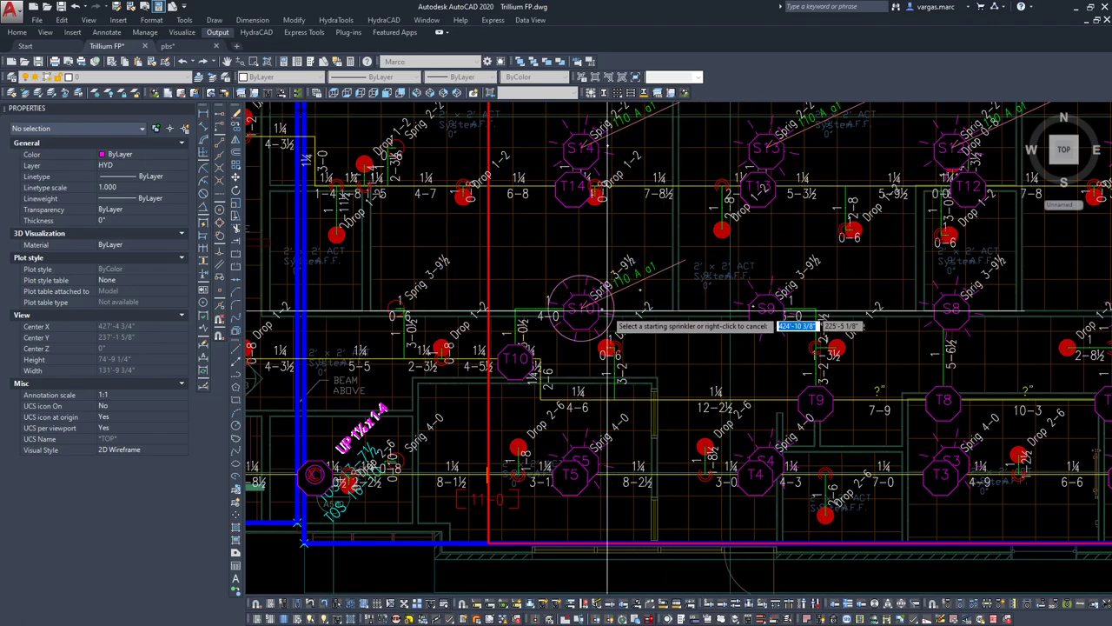
pyautogui.click(584, 315)
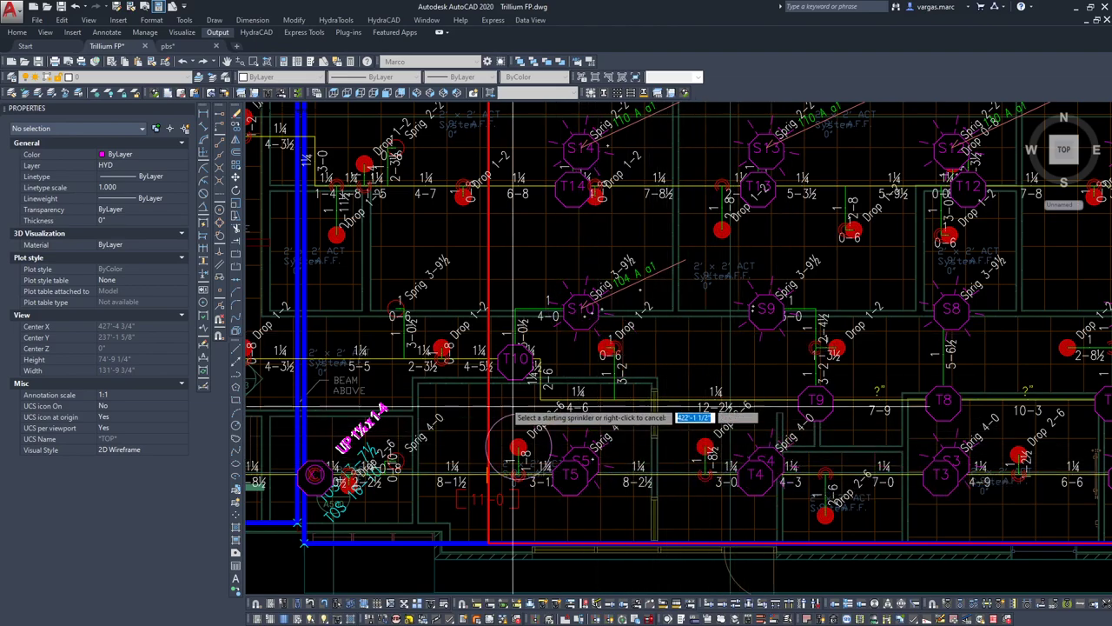
pyautogui.click(580, 309)
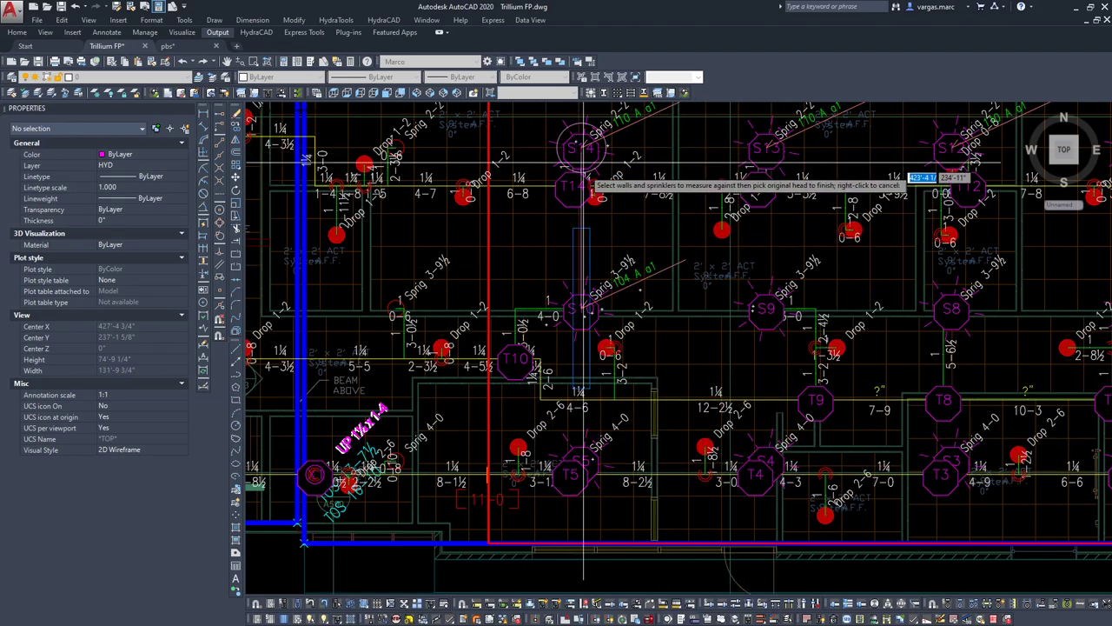
pyautogui.moveTo(702, 306); pyautogui.dragTo(500, 314, button='middle')
pyautogui.click(523, 332)
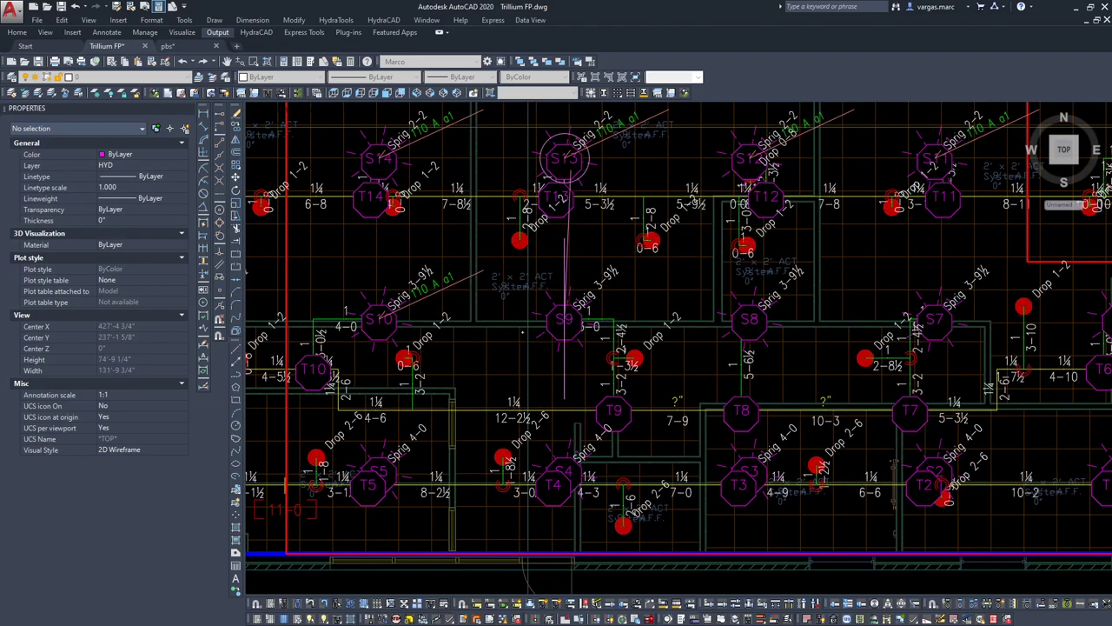
# - Figure the head areas of sprinklers S9, S8 and S7 in the middle row
pyautogui.moveTo(729, 351); pyautogui.dragTo(468, 383, button='middle')
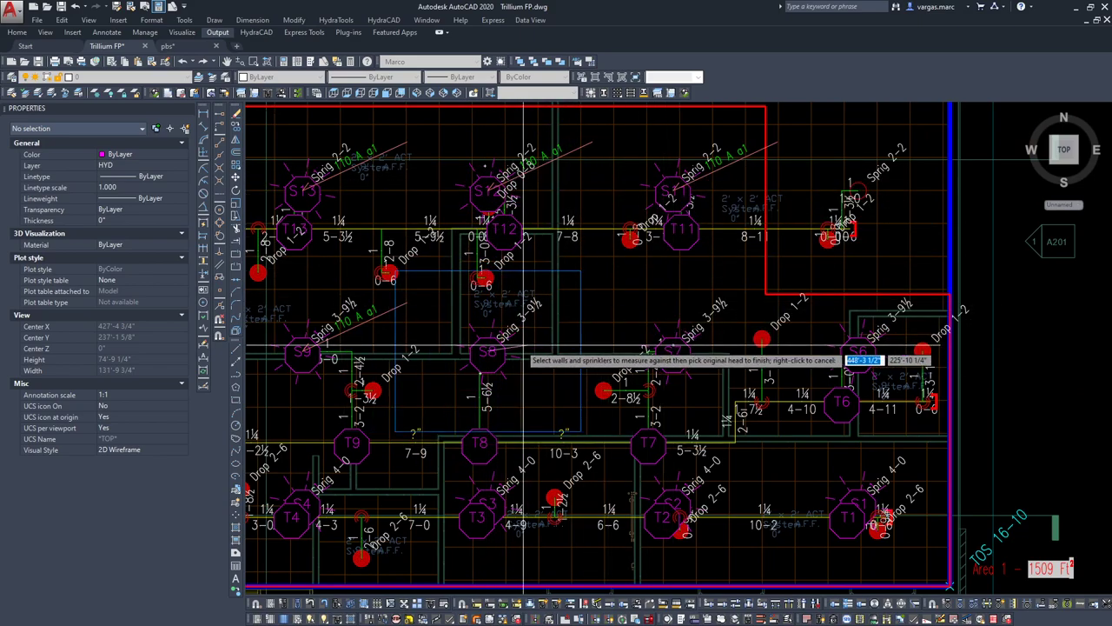
pyautogui.moveTo(681, 379); pyautogui.dragTo(494, 374, button='middle')
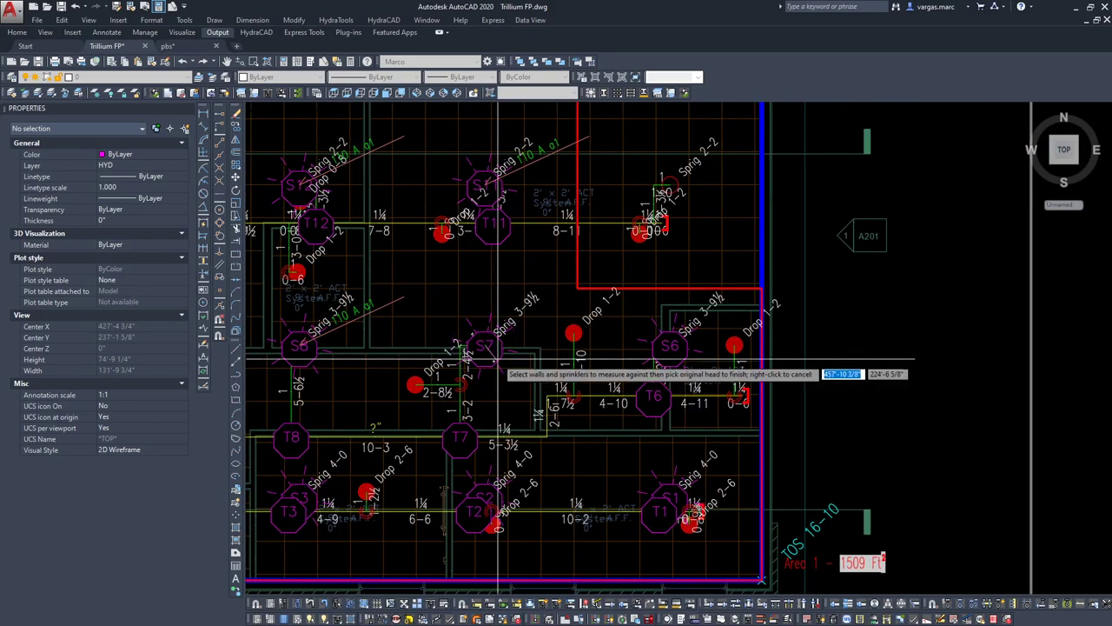
pyautogui.click(680, 355)
pyautogui.click(484, 360)
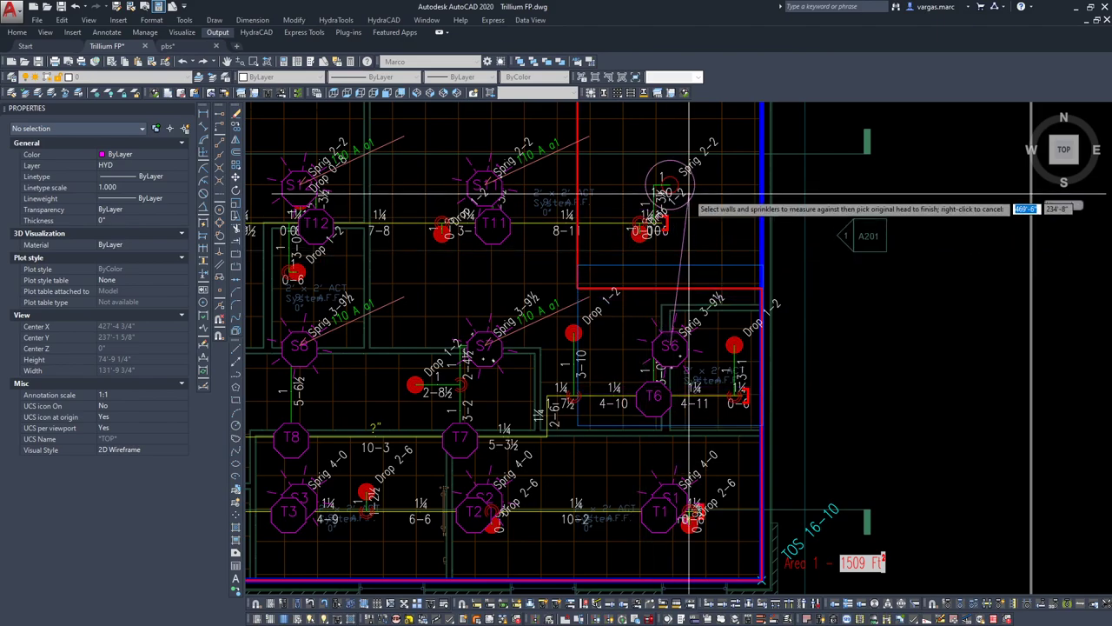
# - Figure the head area of sprinkler S6, measuring against the east wall and the neighbouring sprinklers
pyautogui.moveTo(618, 441)
pyautogui.mouseDown(button='middle')
pyautogui.moveTo(666, 328)
pyautogui.moveTo(576, 516)
pyautogui.moveTo(617, 426)
pyautogui.moveTo(604, 452)
pyautogui.mouseUp(button='middle')
pyautogui.click(720, 356)
pyautogui.scroll(2, 737, 358)
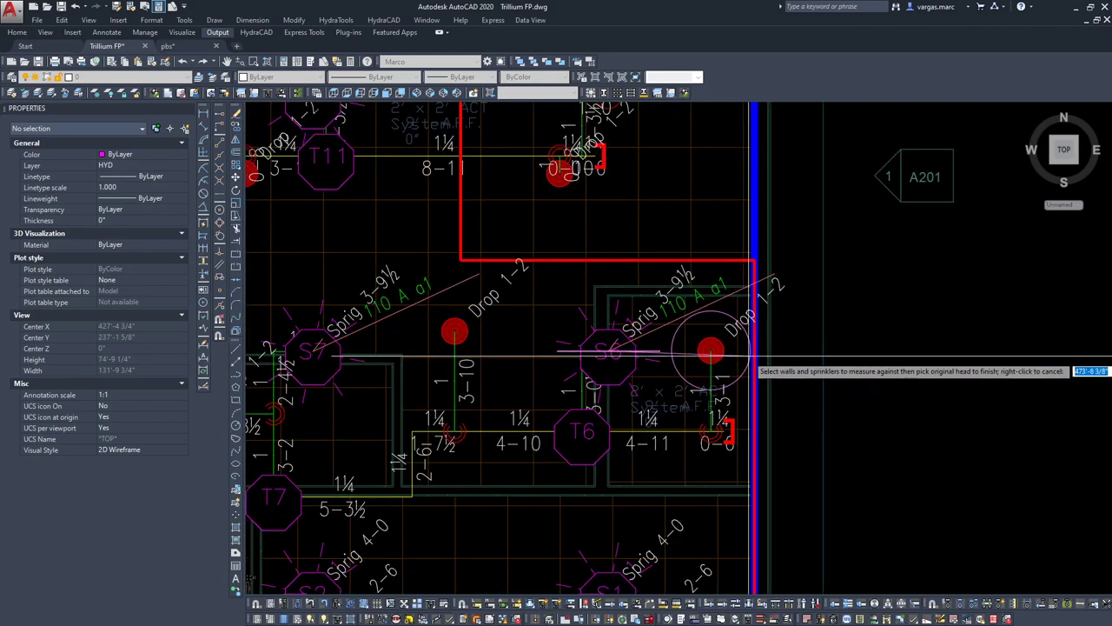
pyautogui.scroll(3, 752, 341)
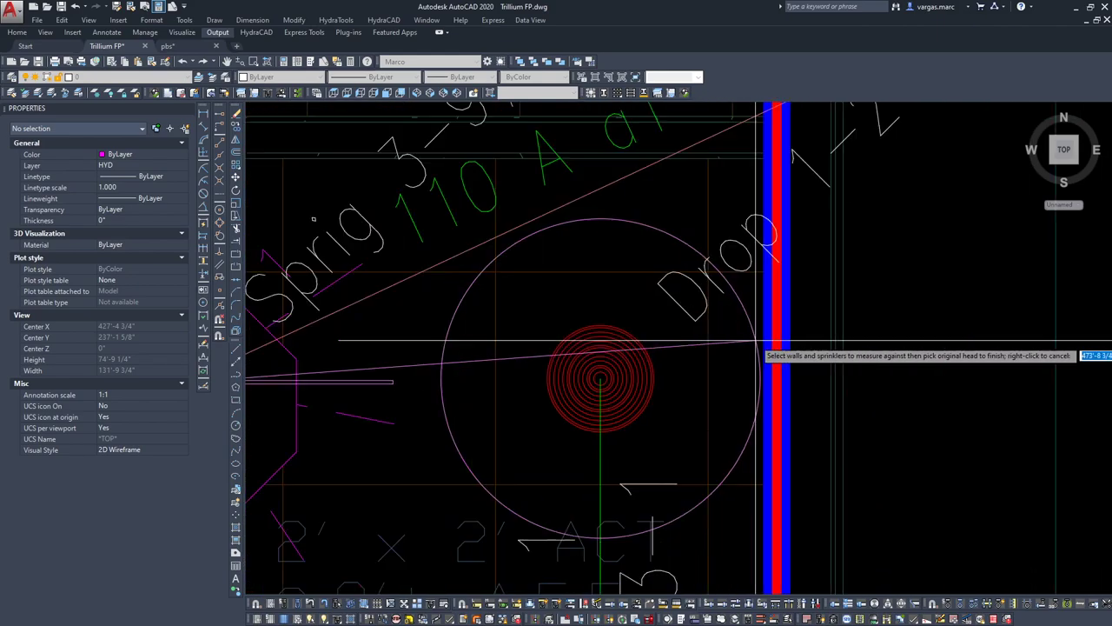
pyautogui.scroll(2, 756, 342)
pyautogui.scroll(-3, 834, 400)
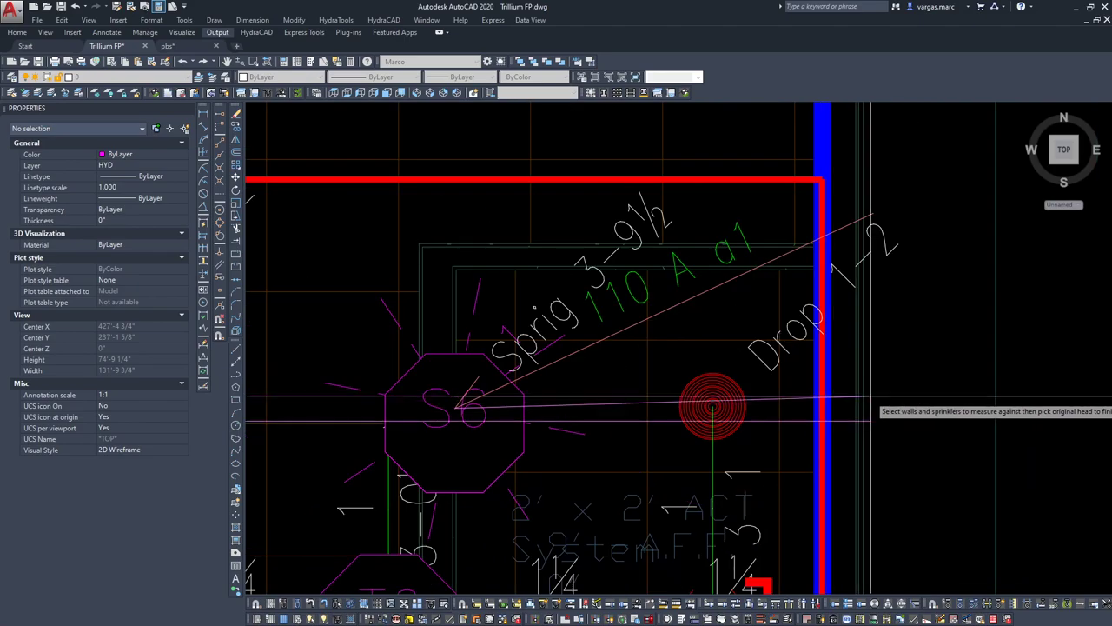
pyautogui.scroll(-1, 787, 416)
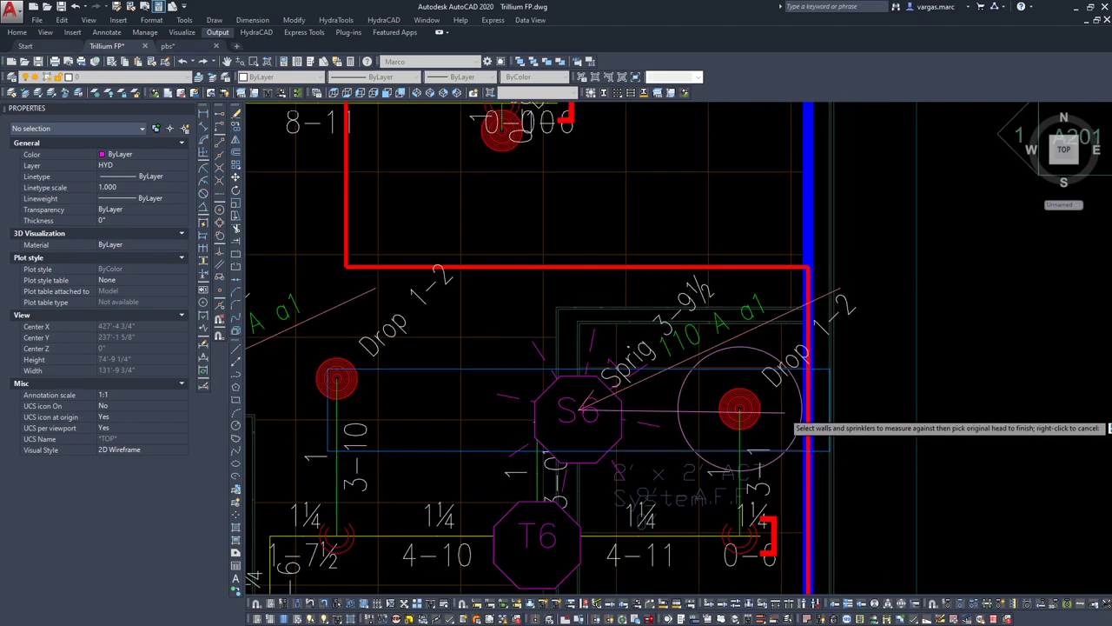
pyautogui.scroll(-1, 793, 415)
pyautogui.click(652, 393)
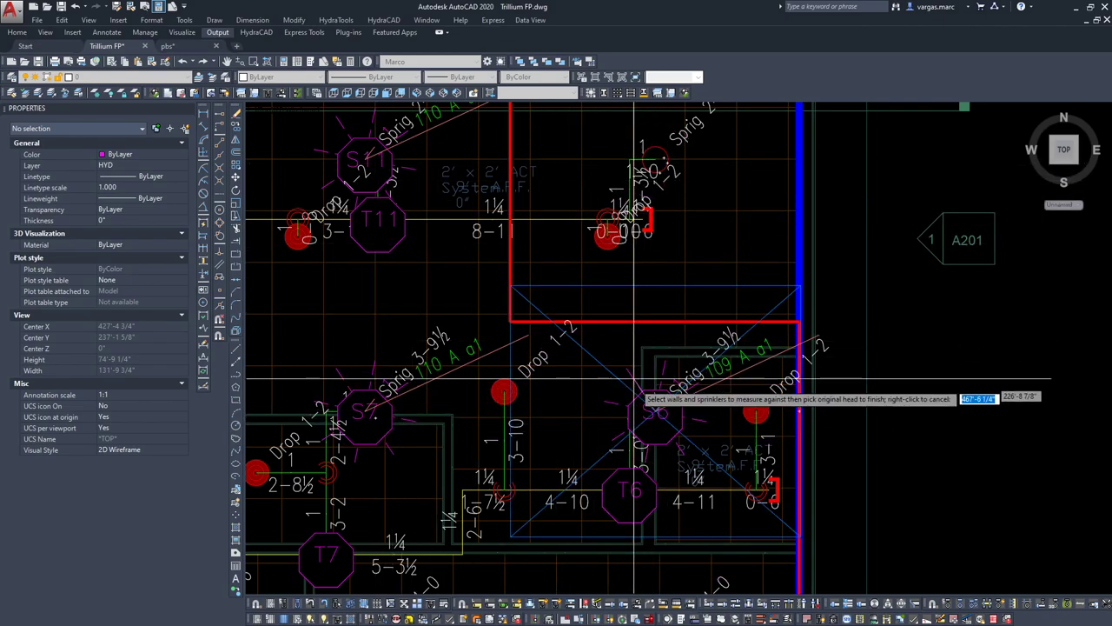
pyautogui.scroll(-5, 637, 404)
pyautogui.scroll(5, 687, 409)
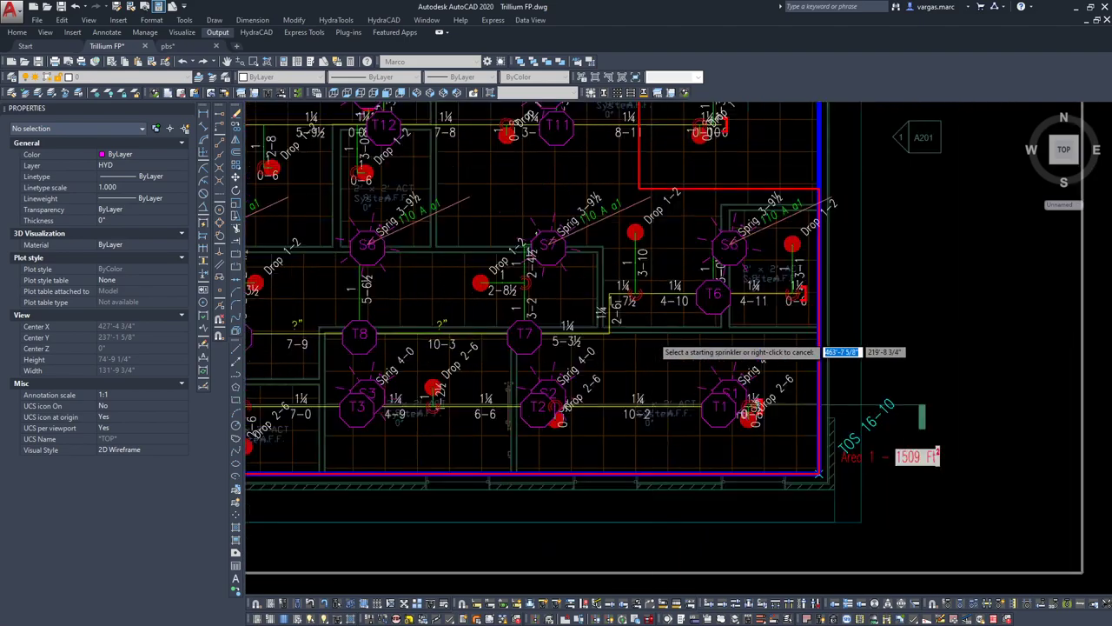
# - Figure the head areas of sprinklers S1, S2 and S3 in the south row of the design area
pyautogui.click(727, 404)
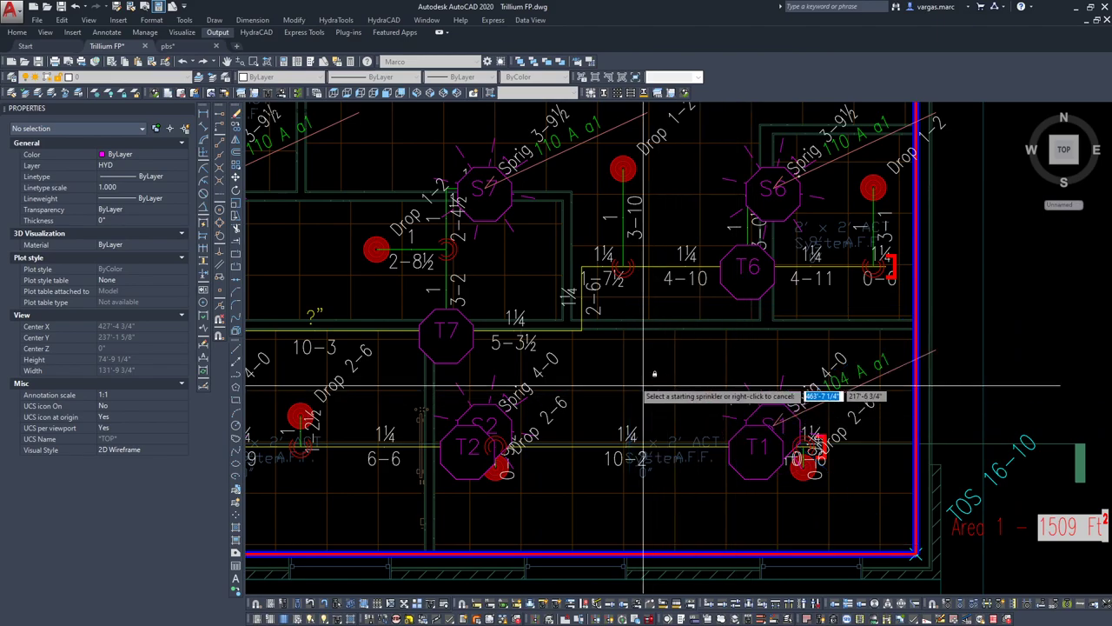
pyautogui.moveTo(651, 391); pyautogui.dragTo(771, 438, button='middle')
pyautogui.click(634, 258)
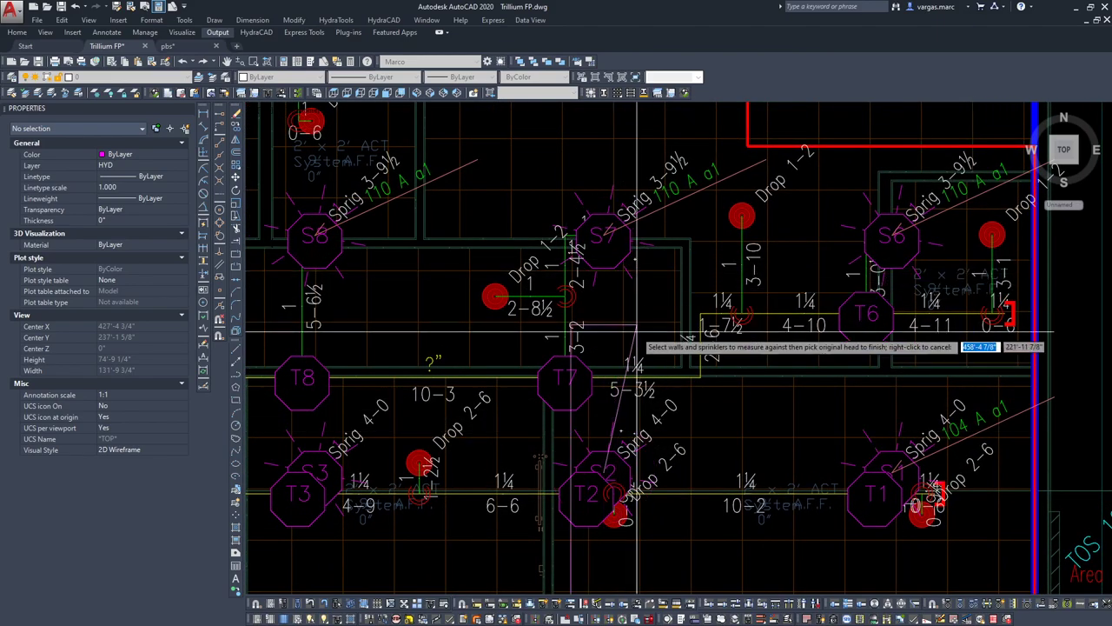
pyautogui.click(622, 431)
pyautogui.click(632, 442)
pyautogui.moveTo(483, 420); pyautogui.dragTo(656, 405, button='middle')
pyautogui.click(509, 443)
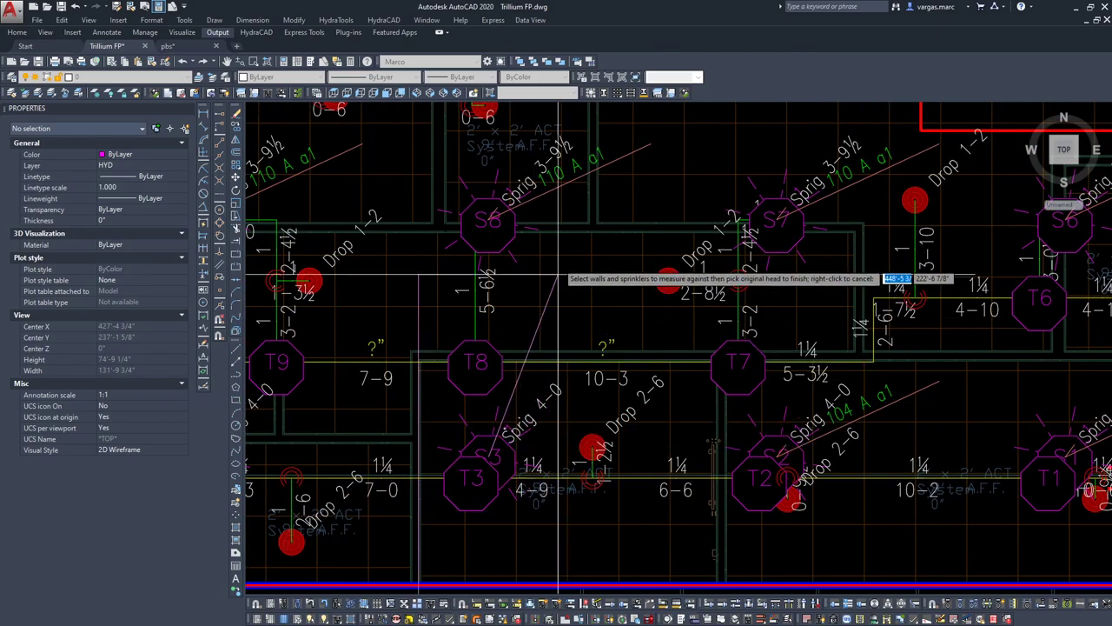
pyautogui.click(506, 442)
# - Figure the head areas of sprinklers S4 and S5 to complete the south row, and end the head area command
pyautogui.moveTo(400, 384)
pyautogui.mouseDown(button='middle')
pyautogui.moveTo(688, 378)
pyautogui.moveTo(687, 389)
pyautogui.mouseUp(button='middle')
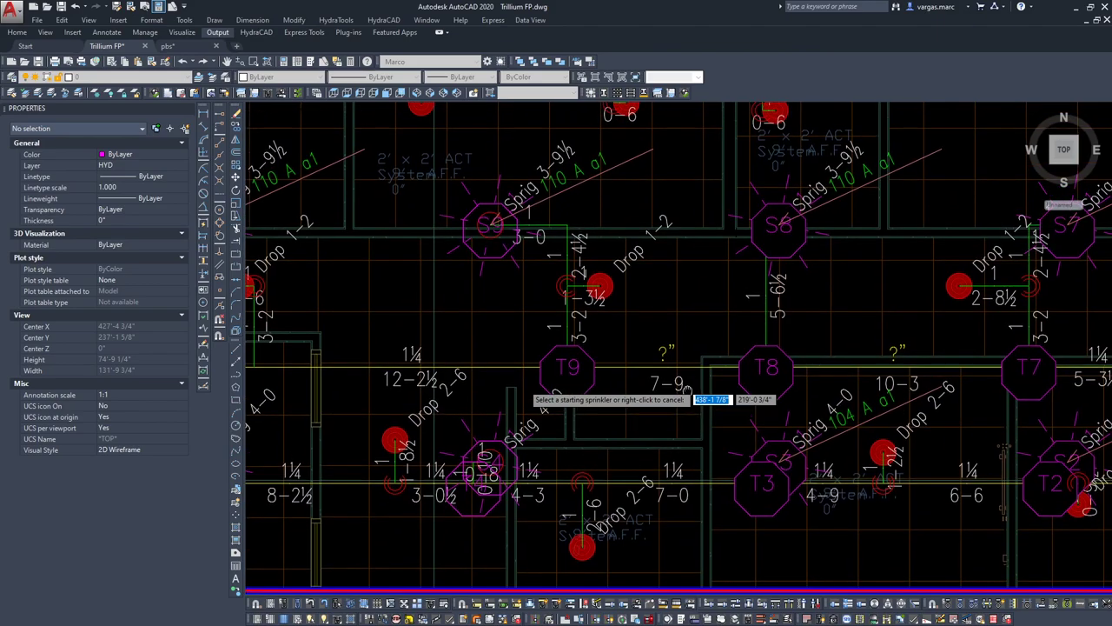
pyautogui.click(480, 445)
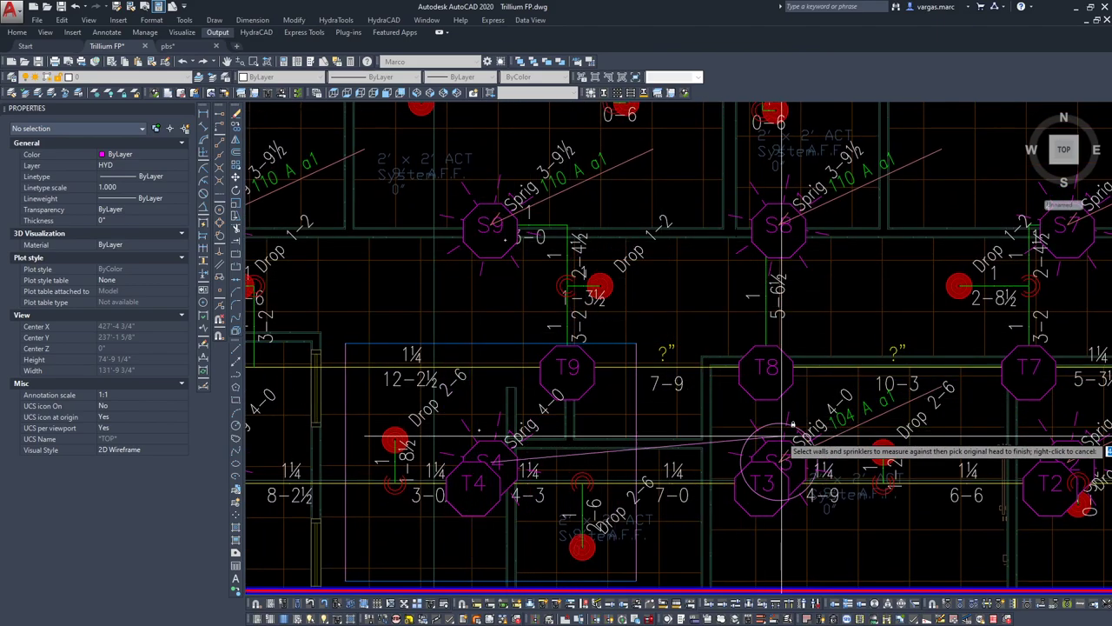
pyautogui.click(491, 443)
pyautogui.moveTo(296, 385); pyautogui.dragTo(639, 379, button='middle')
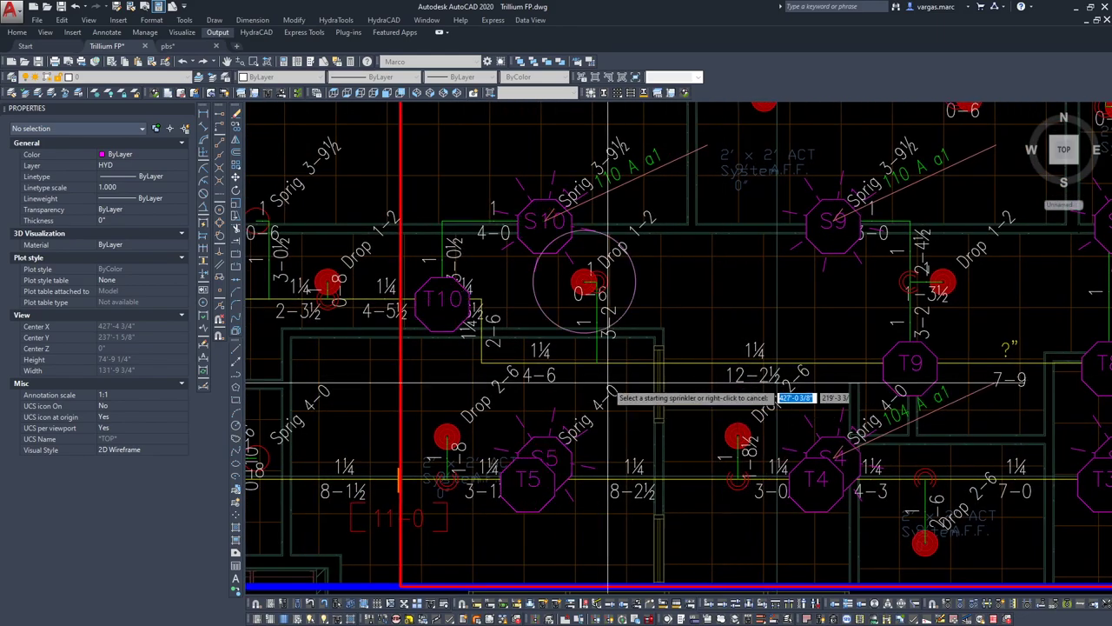
pyautogui.click(542, 424)
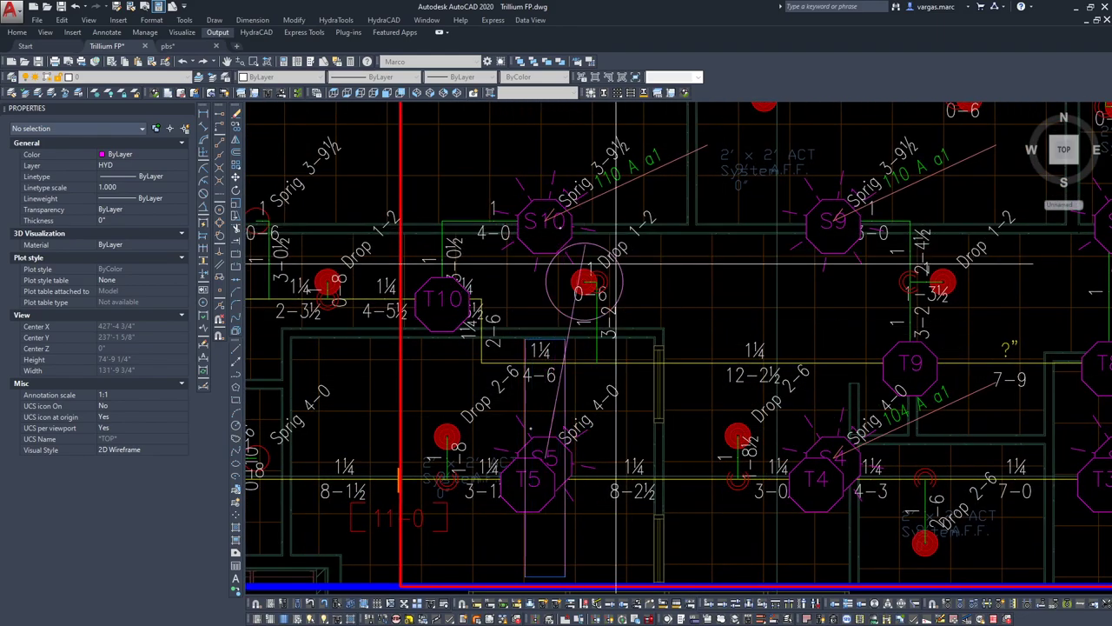
pyautogui.click(544, 425)
pyautogui.scroll(-1, 582, 330)
pyautogui.moveTo(556, 305); pyautogui.dragTo(551, 427, button='middle')
pyautogui.rightClick(684, 383)
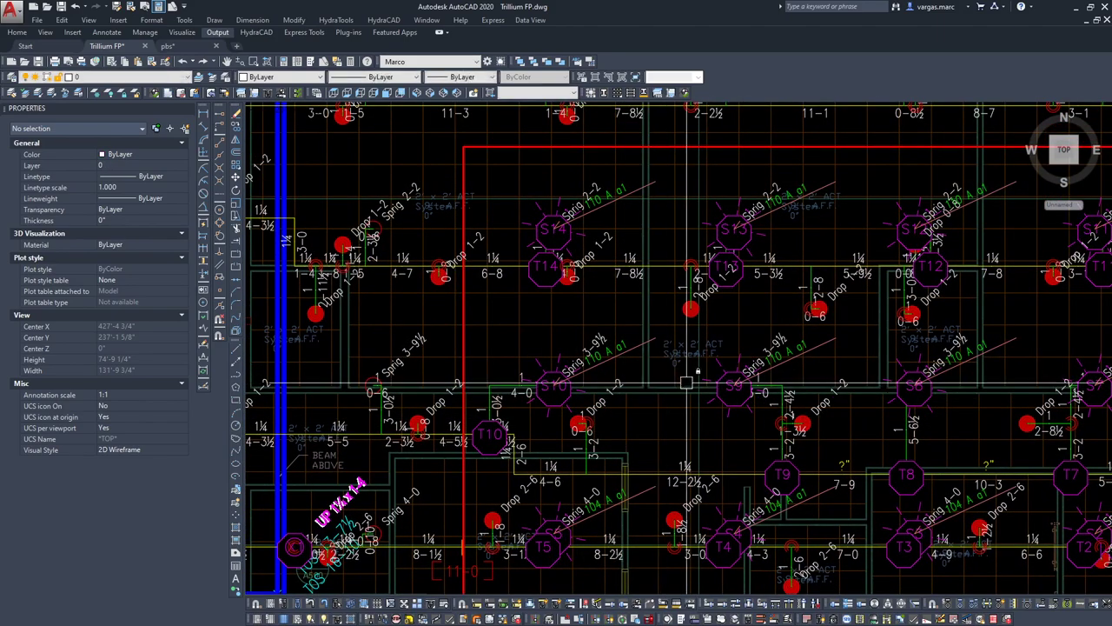
# - Save the drawing with the complete set of design-area head areas
pyautogui.scroll(-1, 732, 381)
pyautogui.moveTo(861, 378); pyautogui.dragTo(699, 370, button='middle')
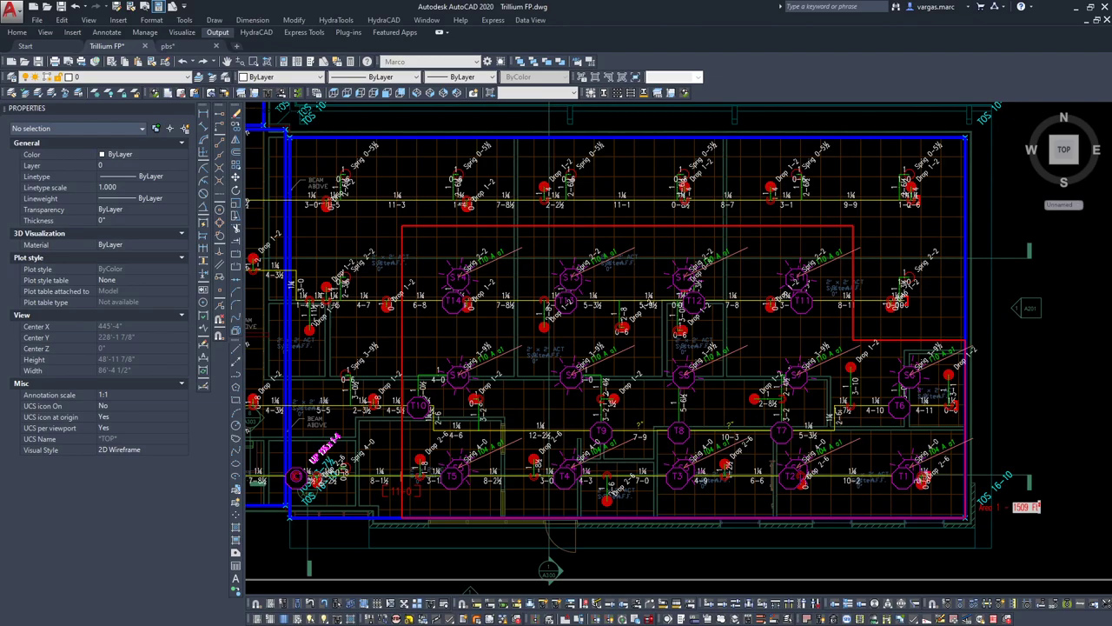
pyautogui.hotkey('ctrl', 's')
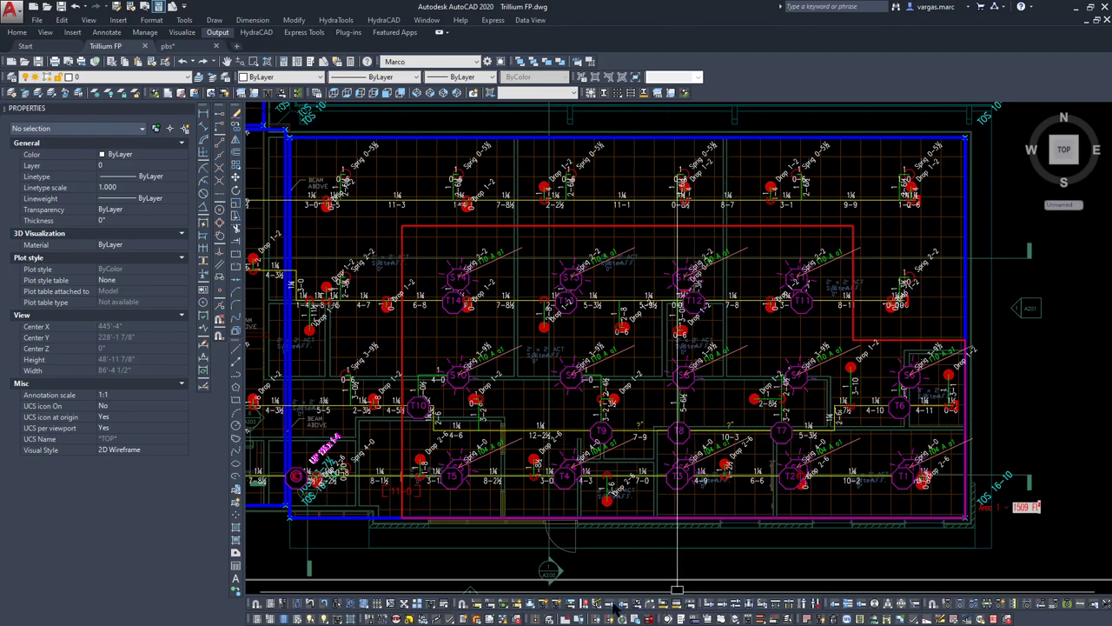
# - Size the two unsized line pipes between nodes T7, T8 and T9 as 1 1/4" pipe
pyautogui.click(660, 603)
pyautogui.click(484, 231)
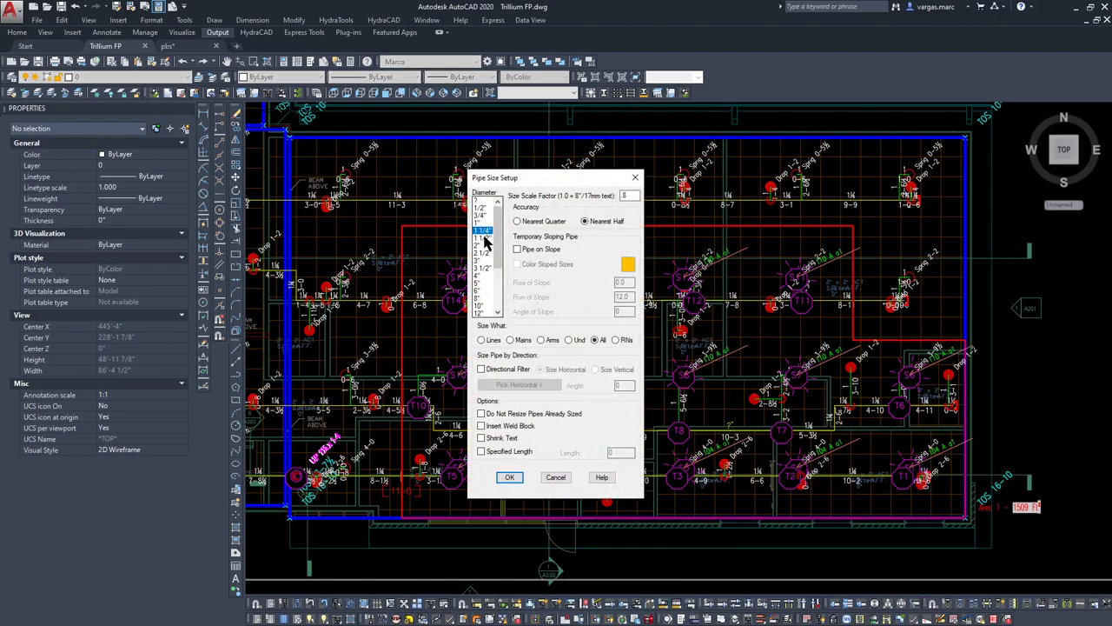
pyautogui.click(509, 477)
pyautogui.scroll(4, 713, 414)
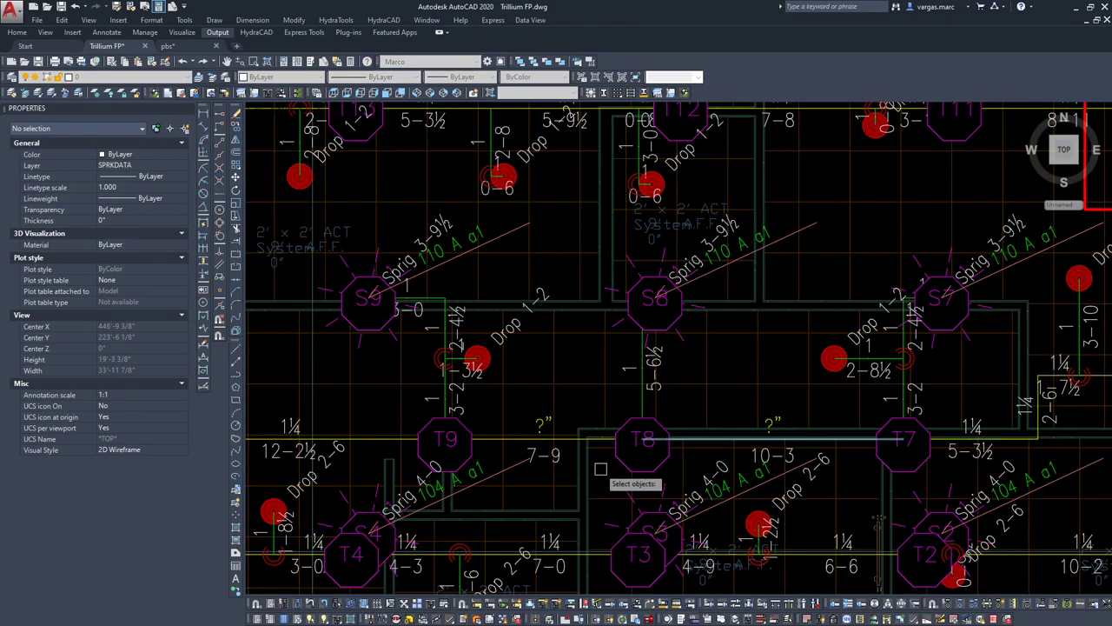
pyautogui.click(572, 441)
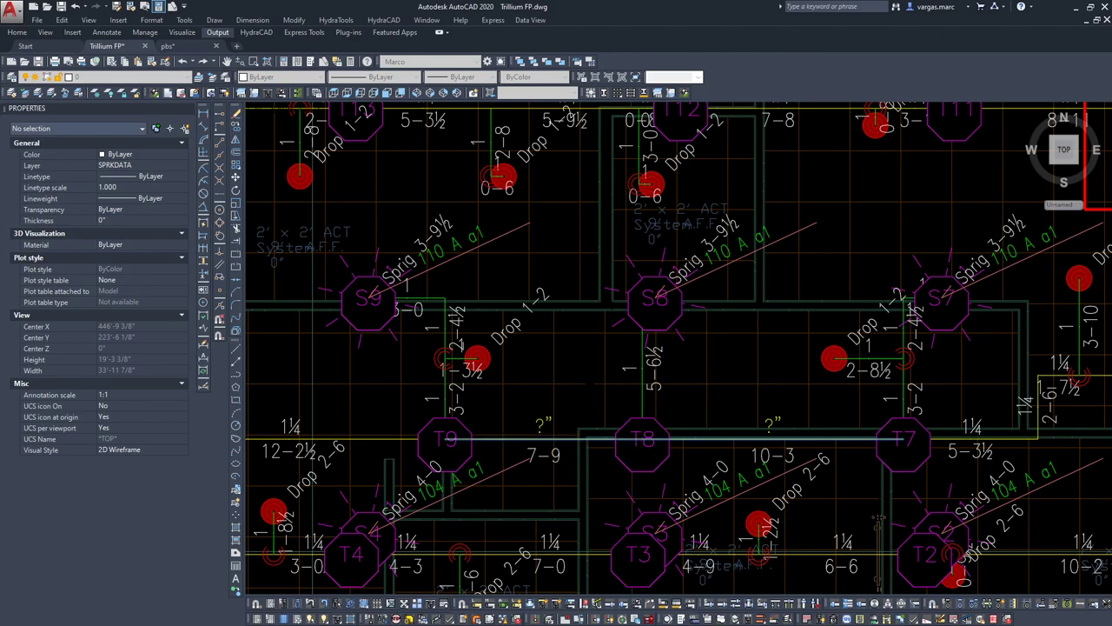
# - In the separate piping copy, set the diameter of the two matching unsized pipes (7-9 and 10-3) to 1¼
pyautogui.scroll(-5, 576, 427)
pyautogui.scroll(-1, 551, 352)
pyautogui.moveTo(551, 352); pyautogui.dragTo(632, 202, button='middle')
pyautogui.scroll(-2, 606, 128)
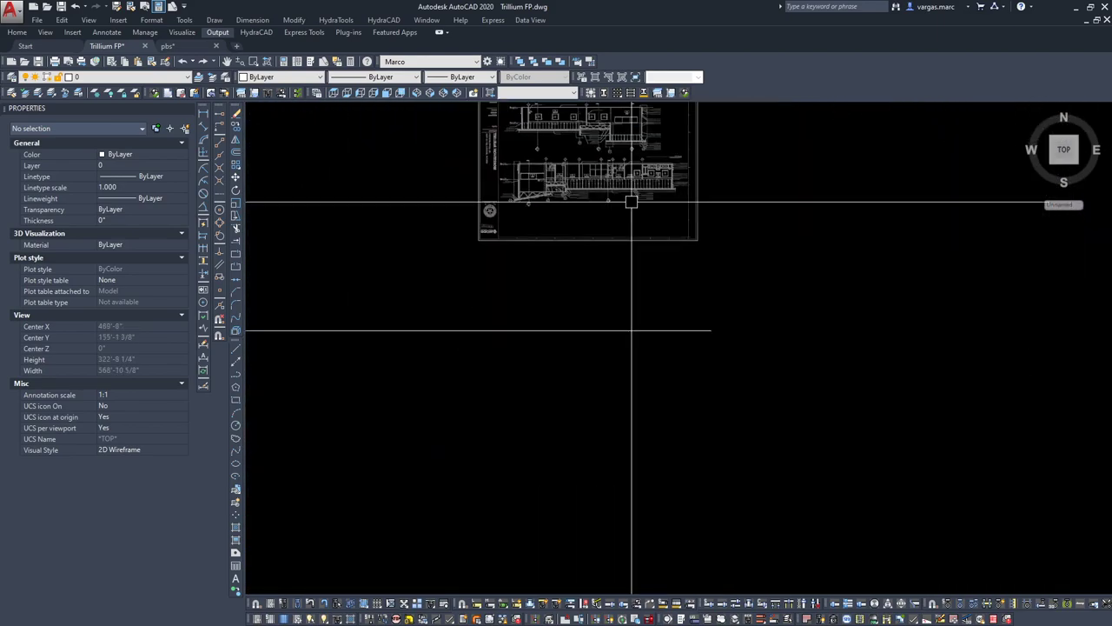
pyautogui.scroll(-2, 632, 345)
pyautogui.scroll(4, 615, 489)
pyautogui.scroll(3, 725, 559)
pyautogui.scroll(5, 652, 391)
pyautogui.click(626, 466)
pyautogui.click(439, 466)
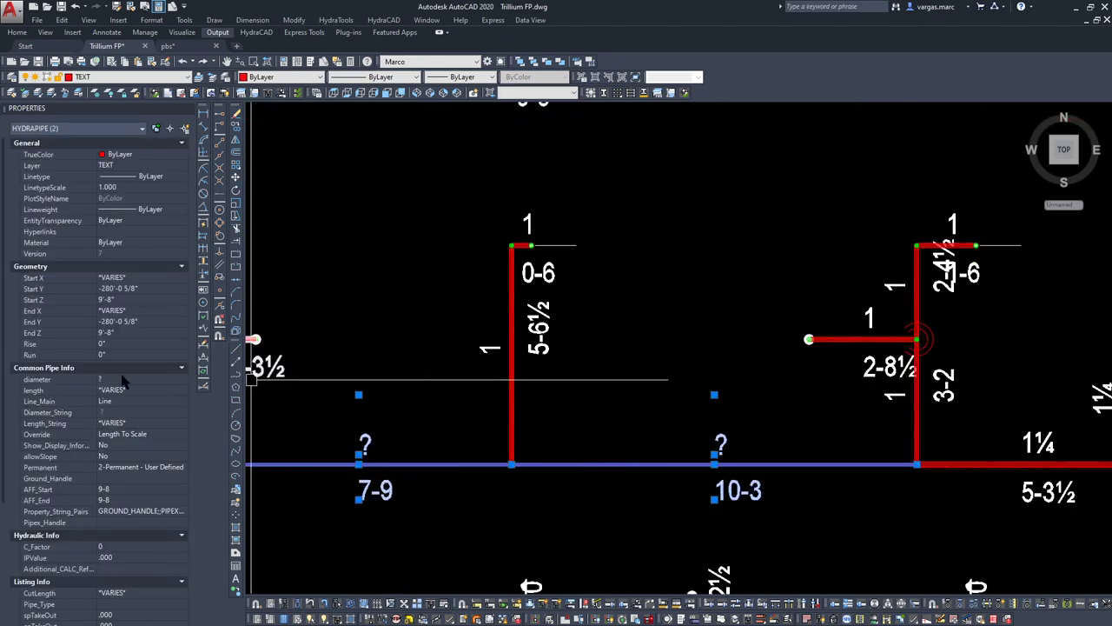
pyautogui.click(123, 380)
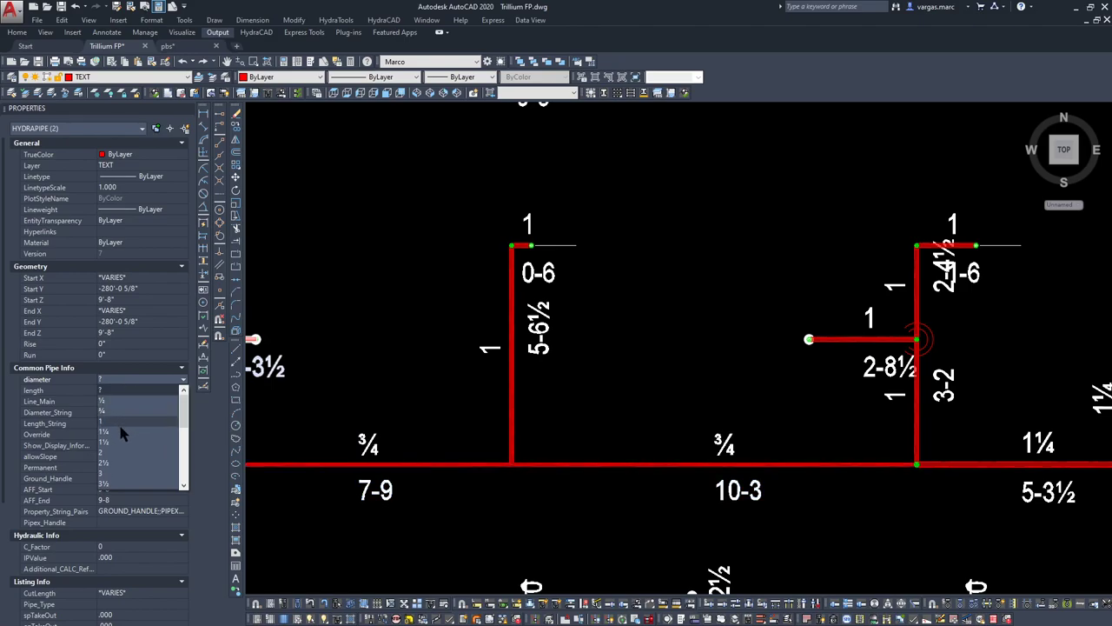
pyautogui.click(121, 432)
pyautogui.scroll(-5, 649, 358)
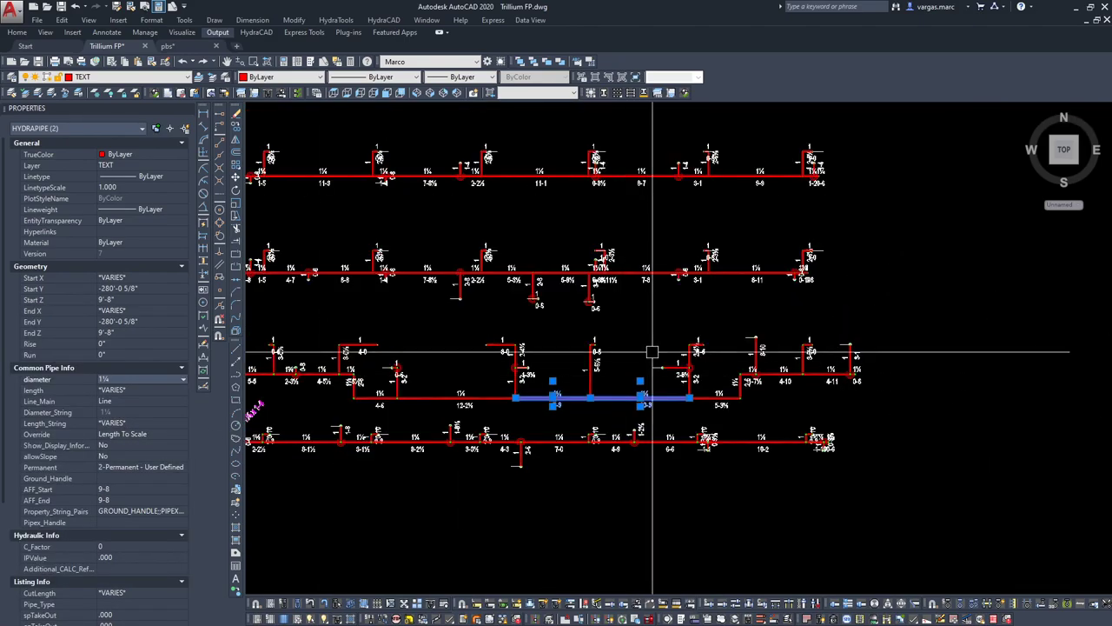
pyautogui.press('Escape')
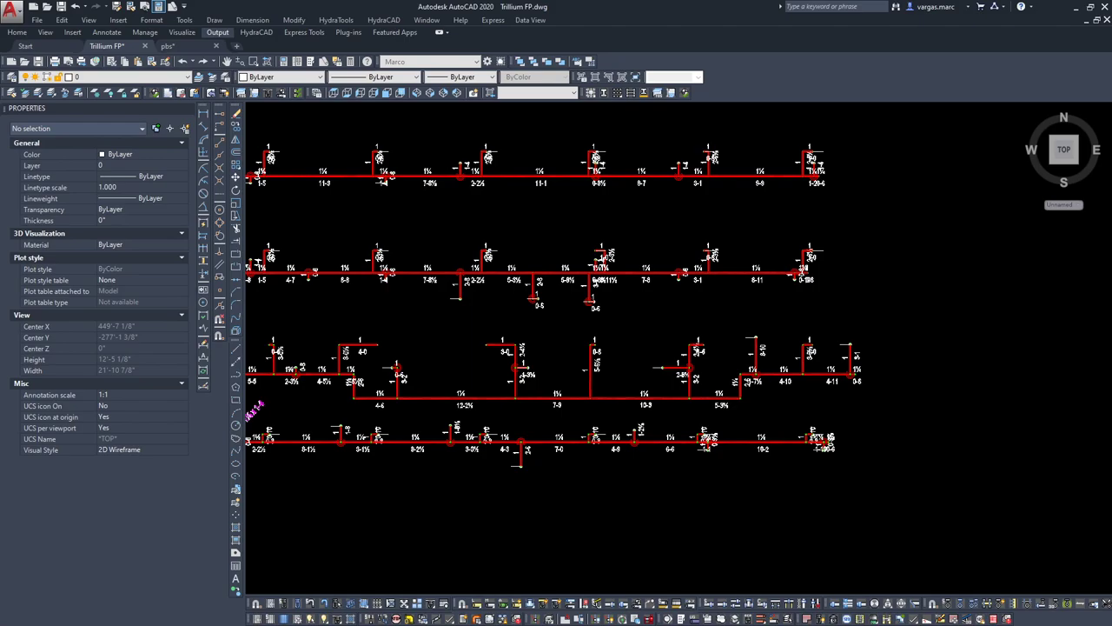
# - Run Drawing Checkups on the sprinkler plan as an AutoCalc Check with a 1/2" tolerance, and close its reports
pyautogui.scroll(-2, 432, 216)
pyautogui.moveTo(432, 216); pyautogui.dragTo(555, 315, button='middle')
pyautogui.moveTo(498, 260)
pyautogui.mouseDown(button='middle')
pyautogui.moveTo(521, 318)
pyautogui.moveTo(517, 446)
pyautogui.mouseUp(button='middle')
pyautogui.scroll(-3, 561, 352)
pyautogui.moveTo(599, 239)
pyautogui.mouseDown(button='middle')
pyautogui.moveTo(575, 353)
pyautogui.moveTo(583, 523)
pyautogui.mouseUp(button='middle')
pyautogui.scroll(-1, 583, 523)
pyautogui.scroll(4, 573, 128)
pyautogui.scroll(1, 568, 323)
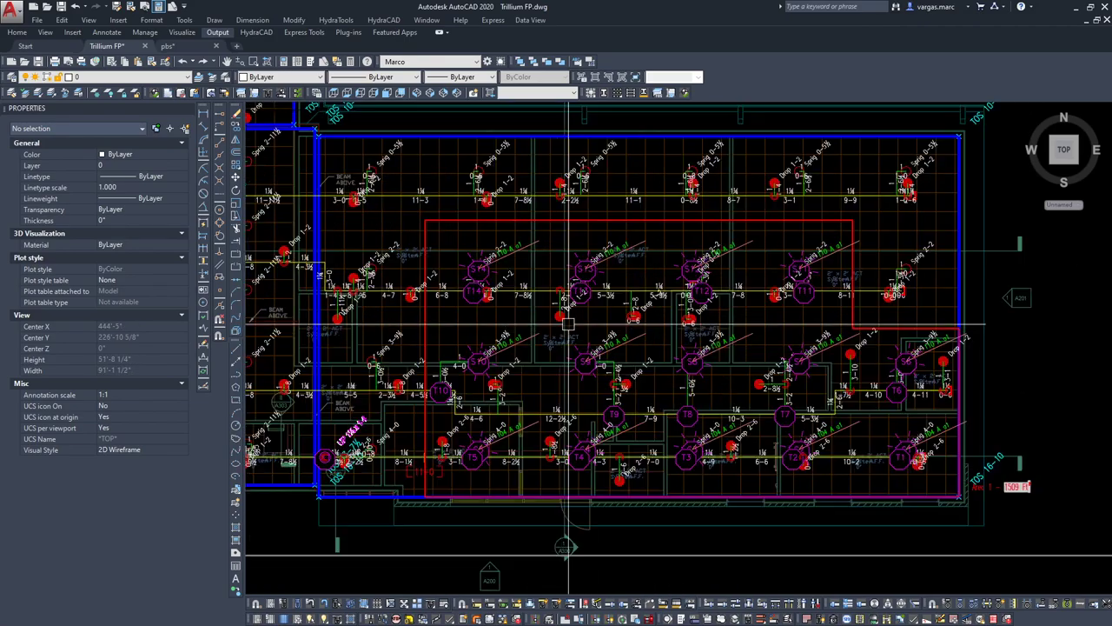
pyautogui.moveTo(567, 324); pyautogui.dragTo(633, 334, button='middle')
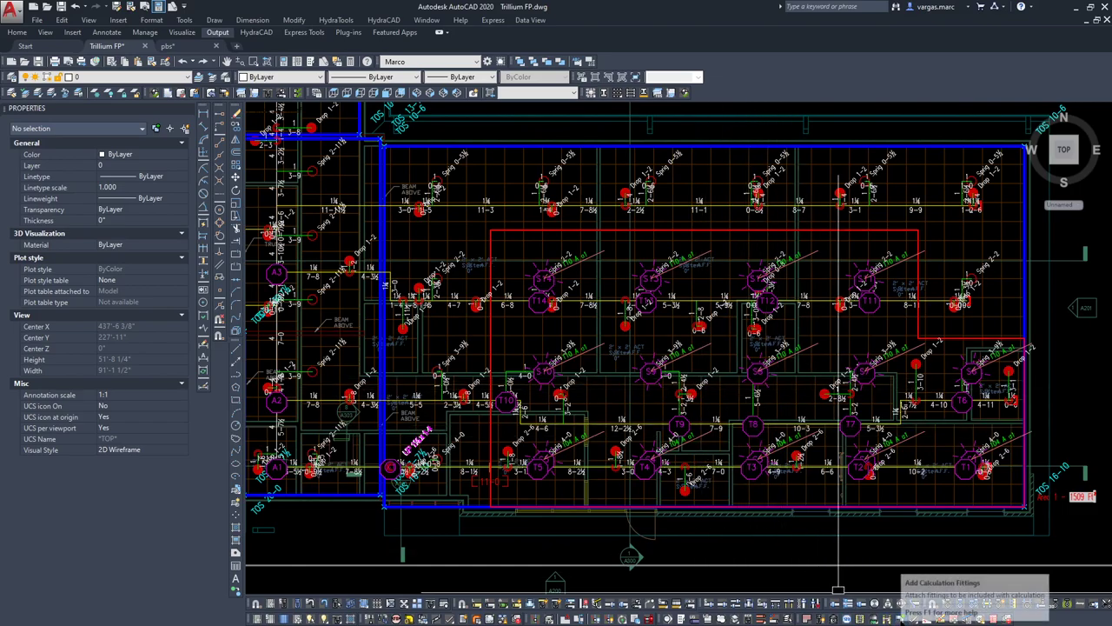
pyautogui.click(910, 619)
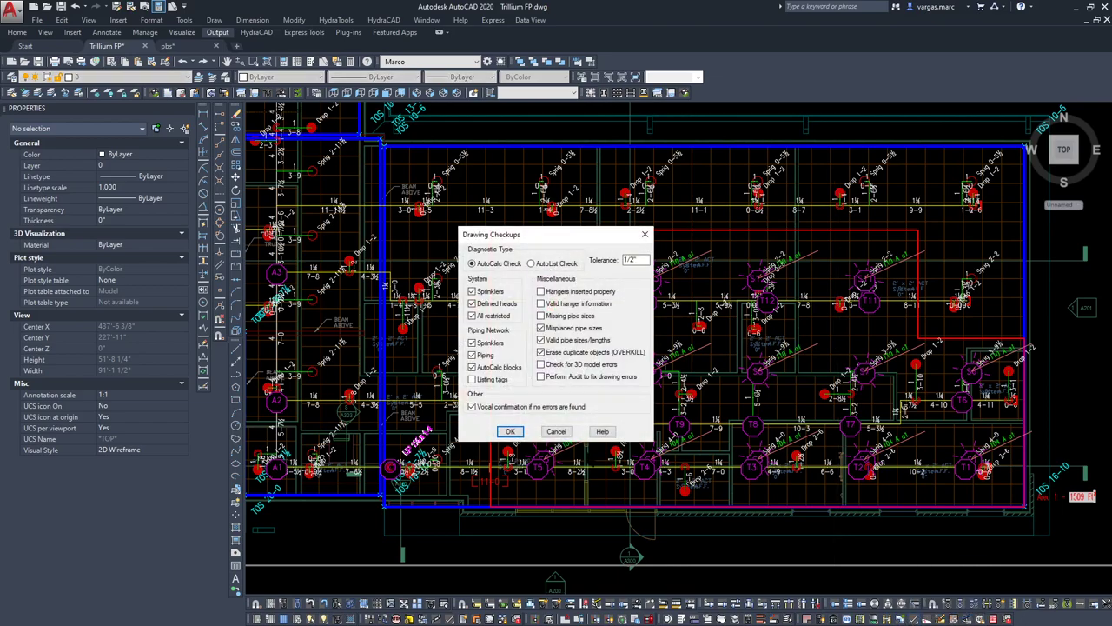
pyautogui.click(511, 430)
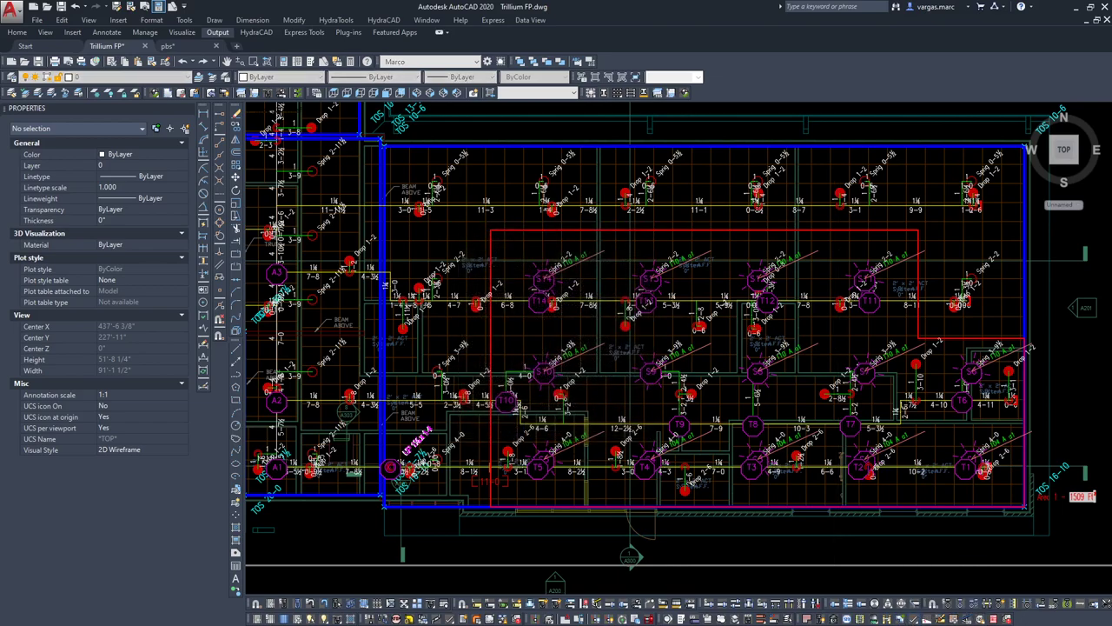
pyautogui.rightClick(558, 530)
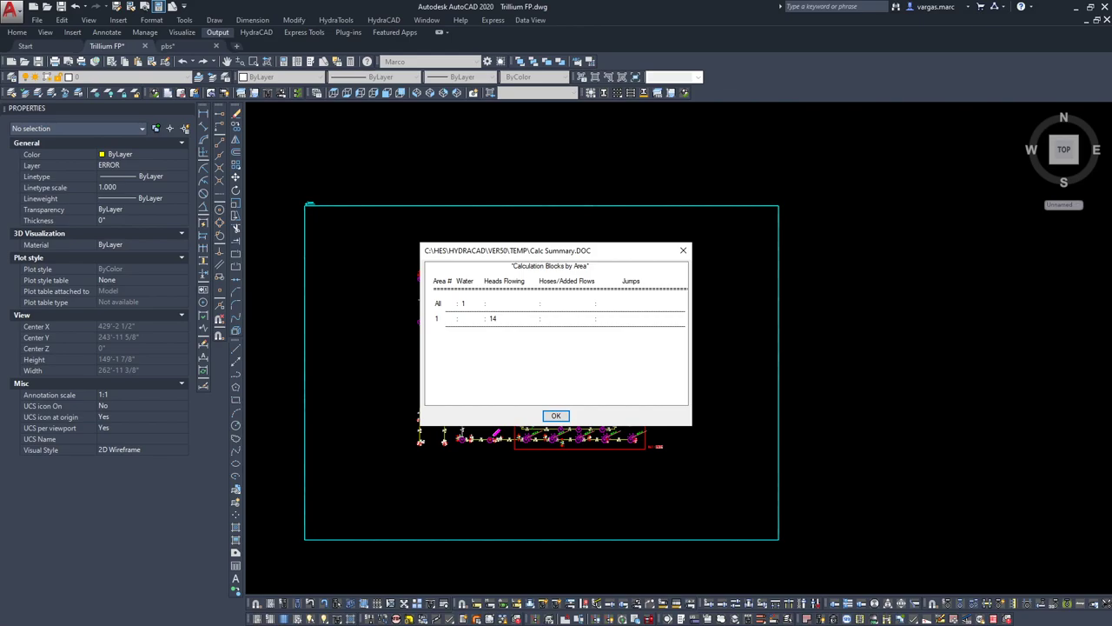
pyautogui.click(558, 415)
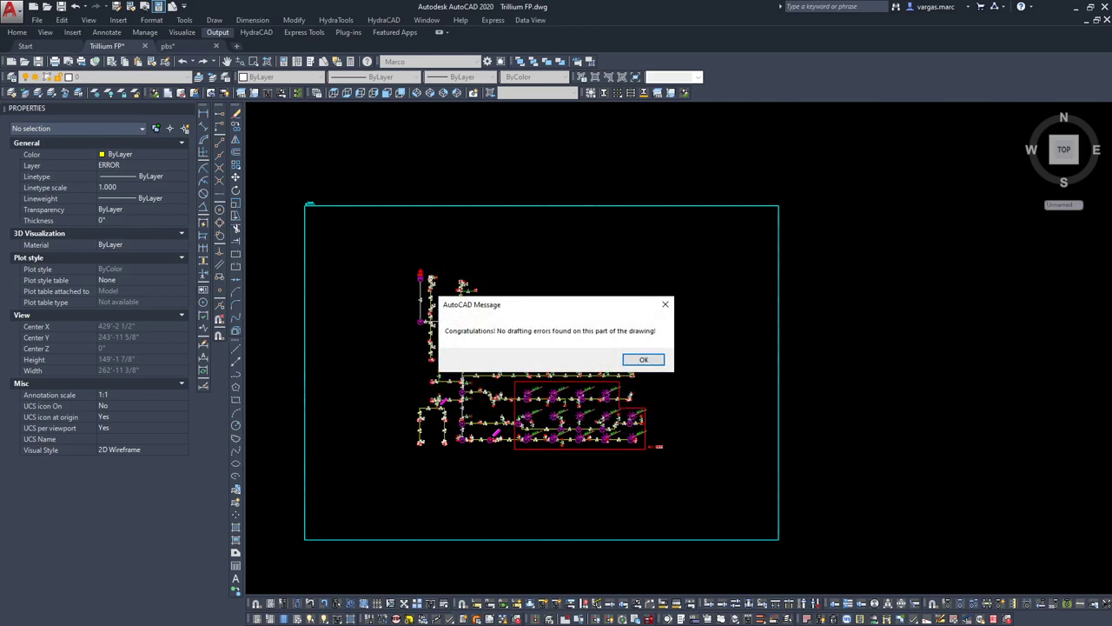
pyautogui.click(644, 359)
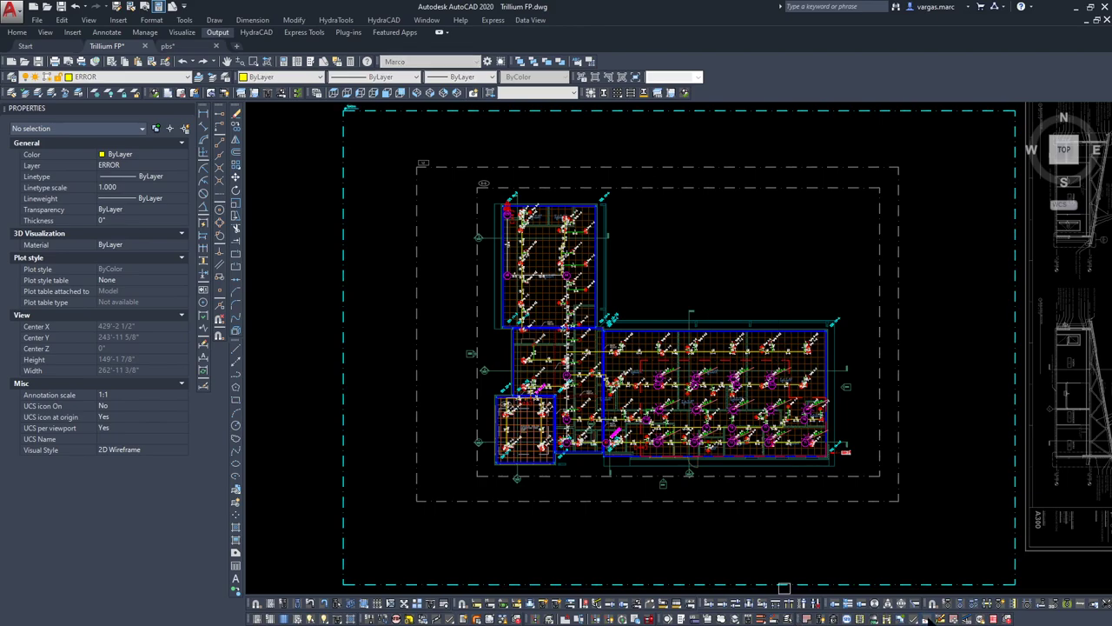
# - Run AutoCalc for area 1 of the Trillium FP job and transfer the piping to HydraCALC
pyautogui.click(924, 603)
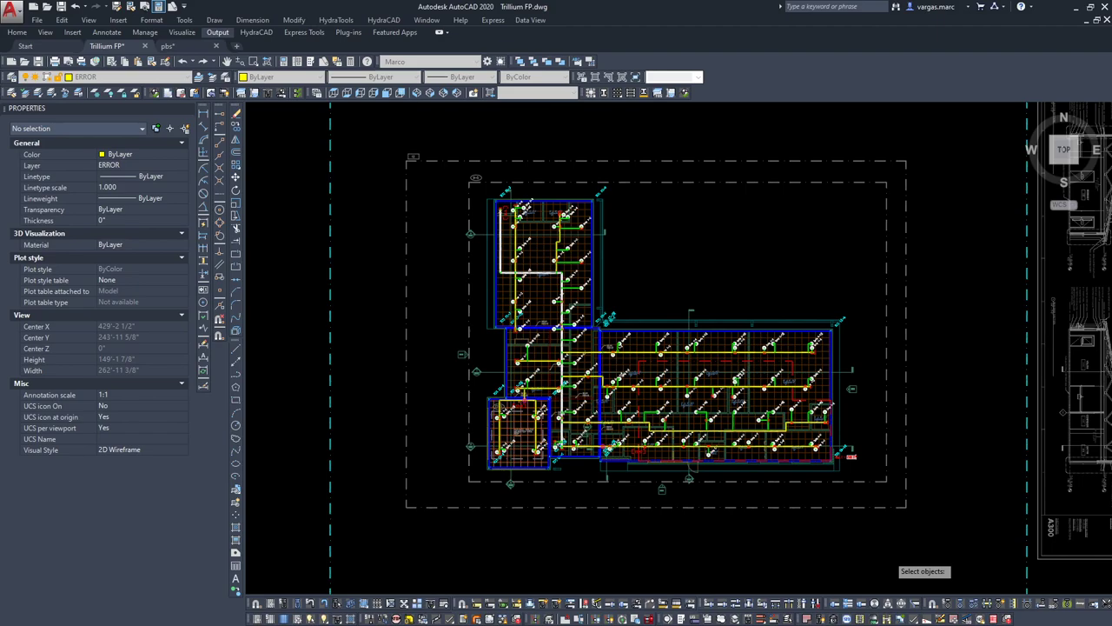
pyautogui.press('Return')
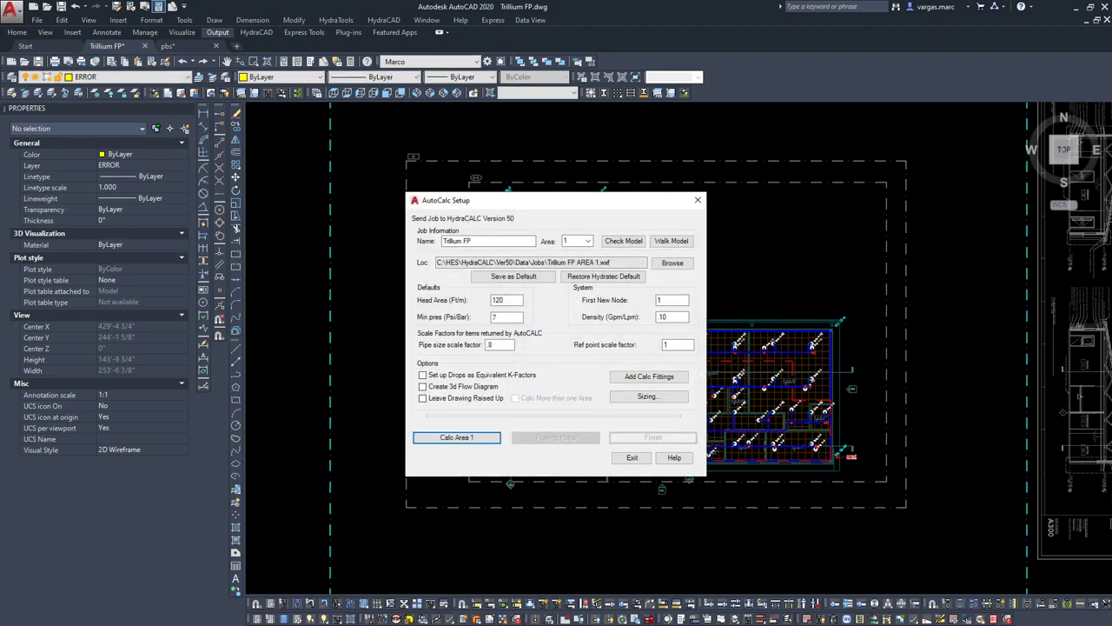
pyautogui.click(457, 439)
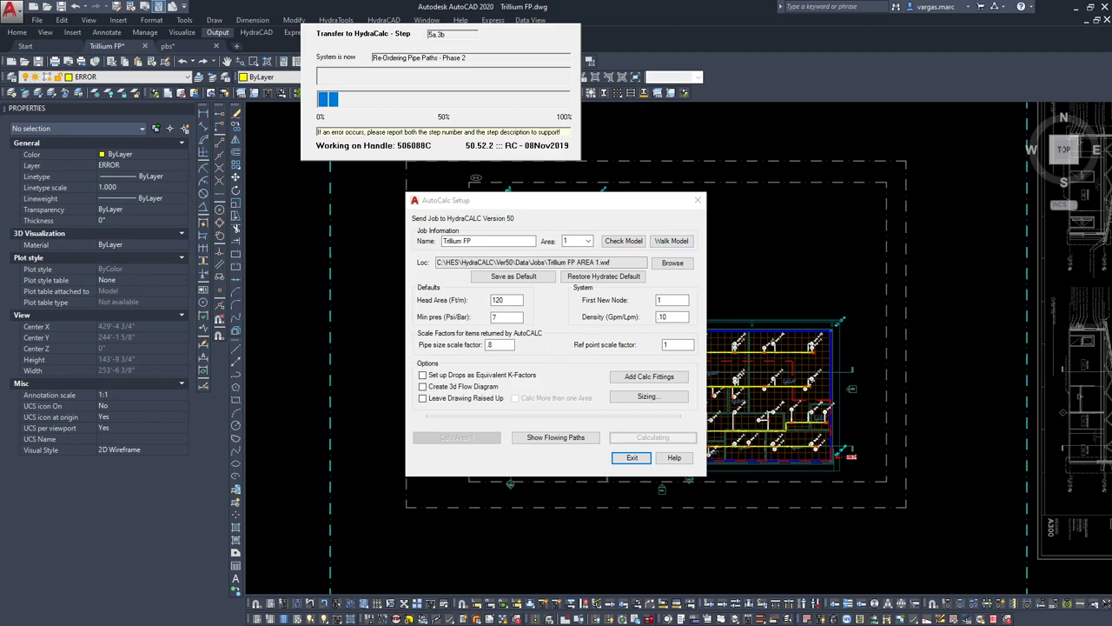
pyautogui.click(640, 389)
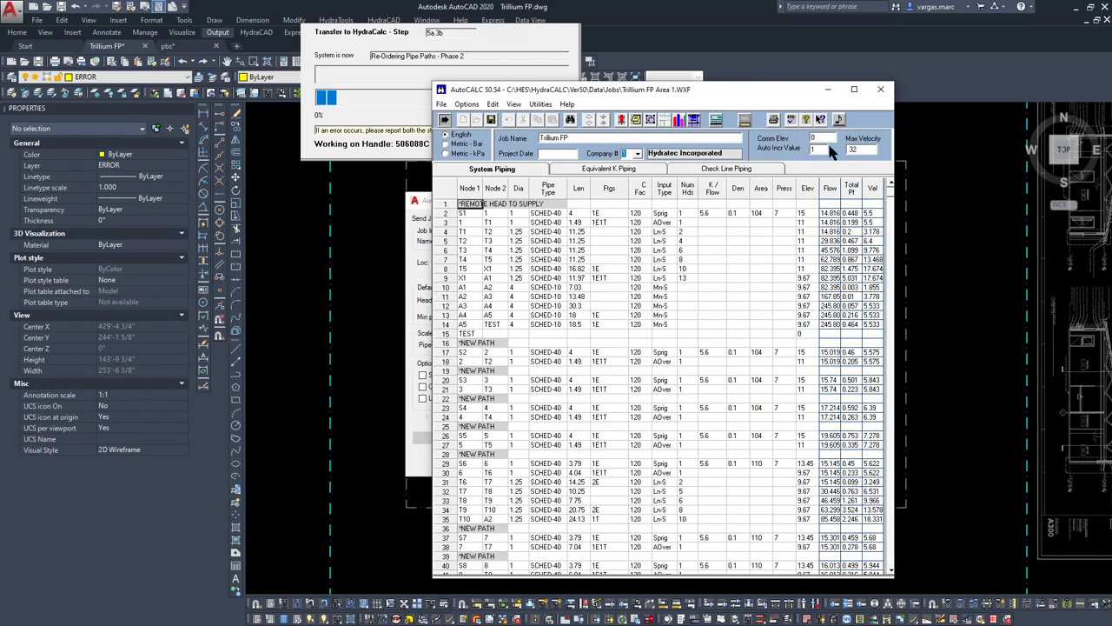
# - Enlarge the AutoCALC window and review the system piping paths for heads S1 to S5, checking their sprig and arm-over nodes
pyautogui.click(854, 89)
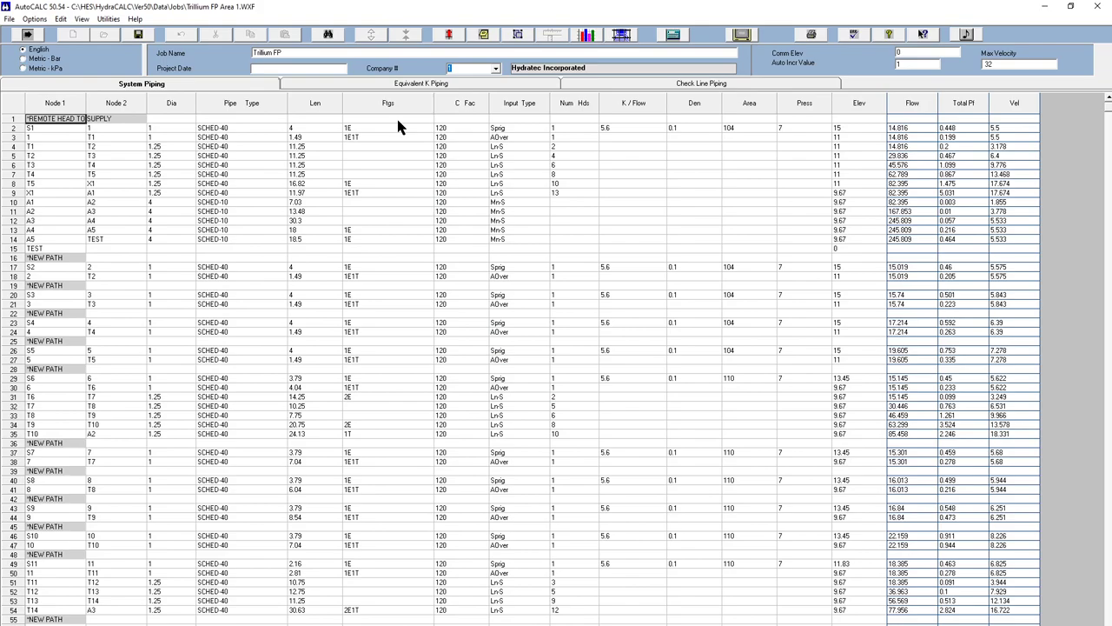
pyautogui.click(92, 129)
pyautogui.click(64, 137)
pyautogui.click(97, 268)
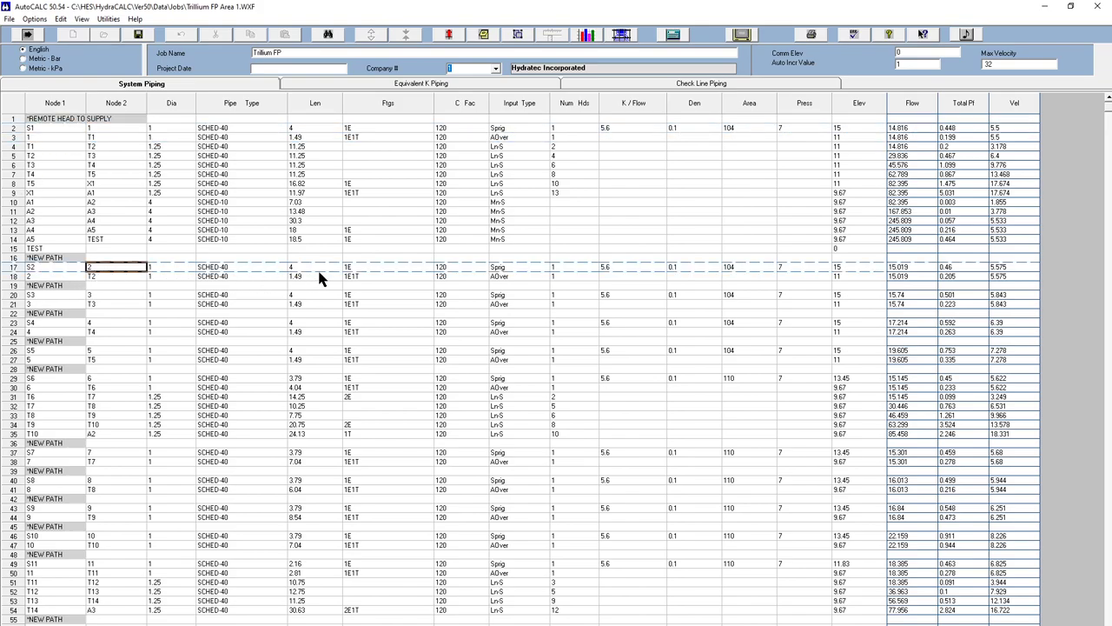
pyautogui.click(58, 277)
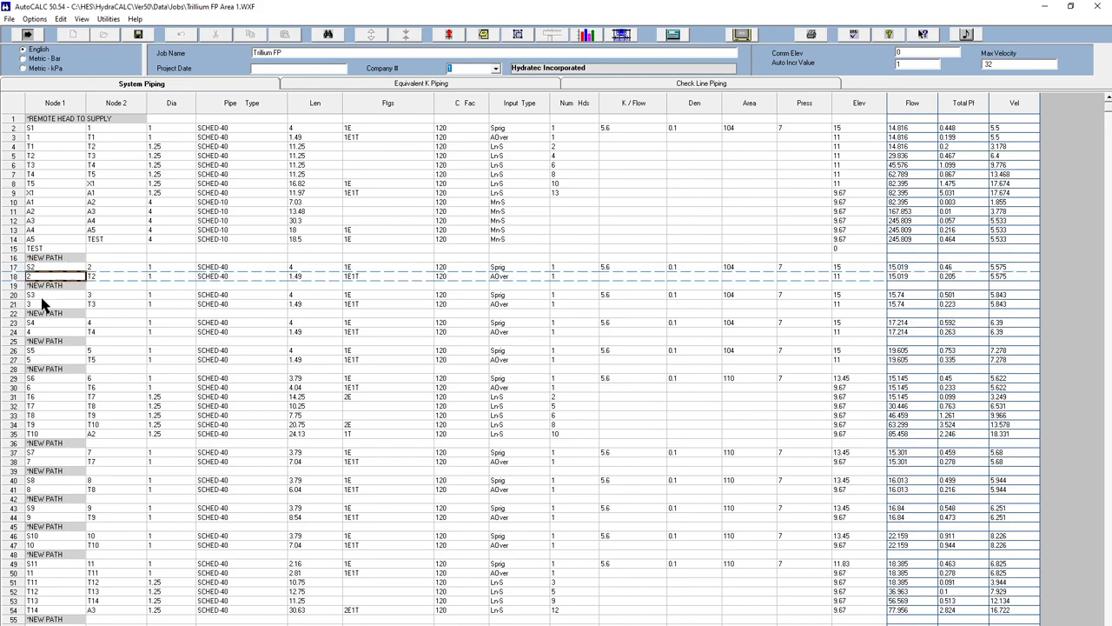
pyautogui.click(108, 294)
pyautogui.click(74, 303)
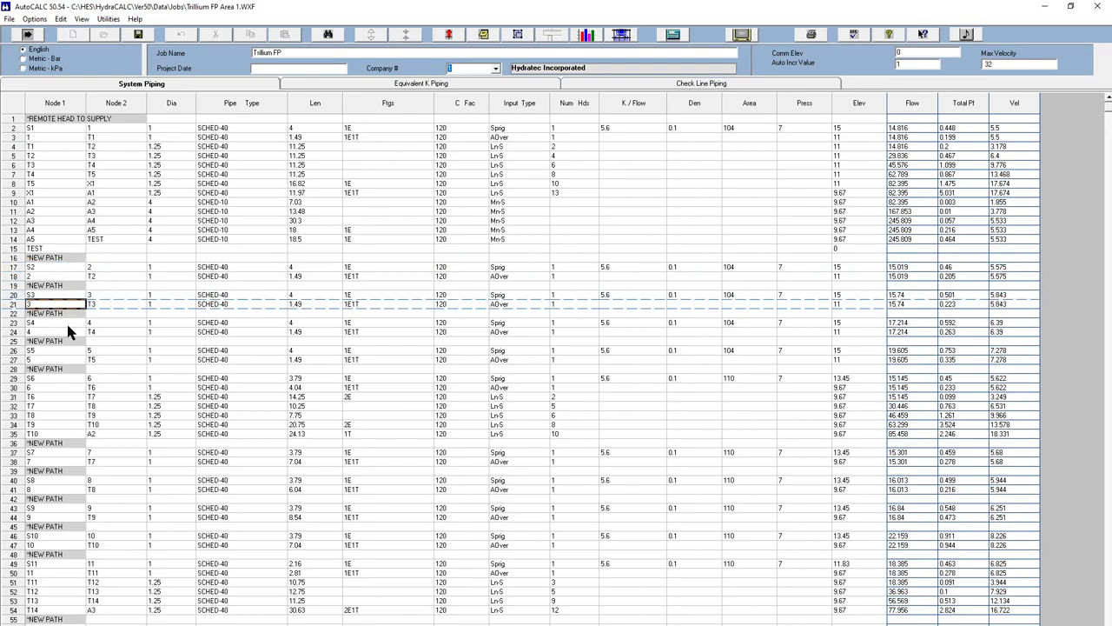
pyautogui.click(56, 332)
pyautogui.click(91, 323)
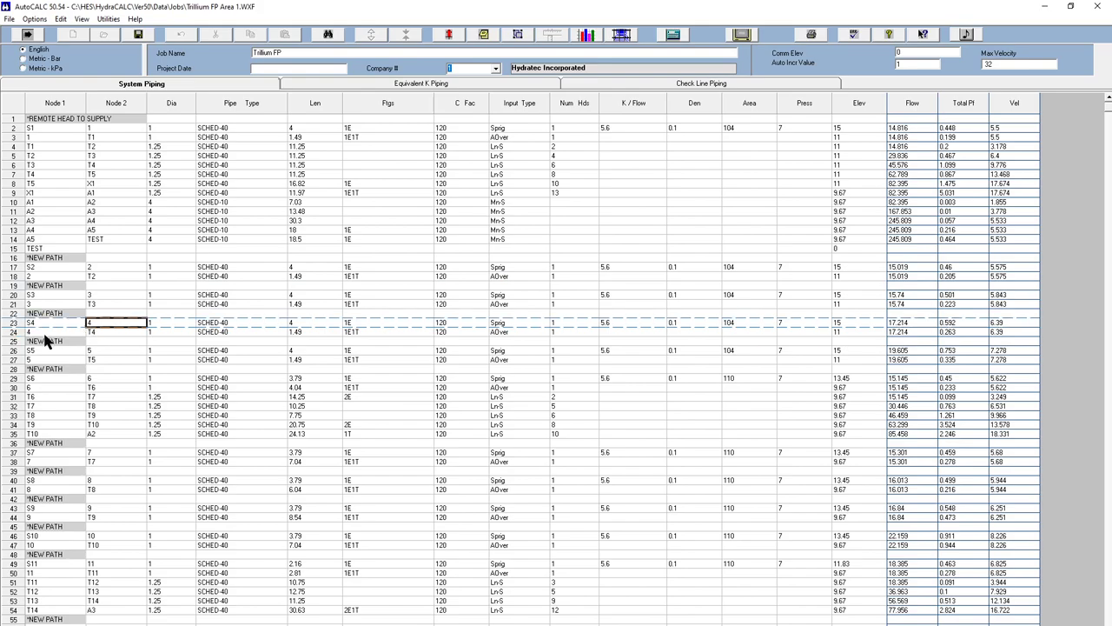
pyautogui.click(44, 351)
pyautogui.press('Tab')
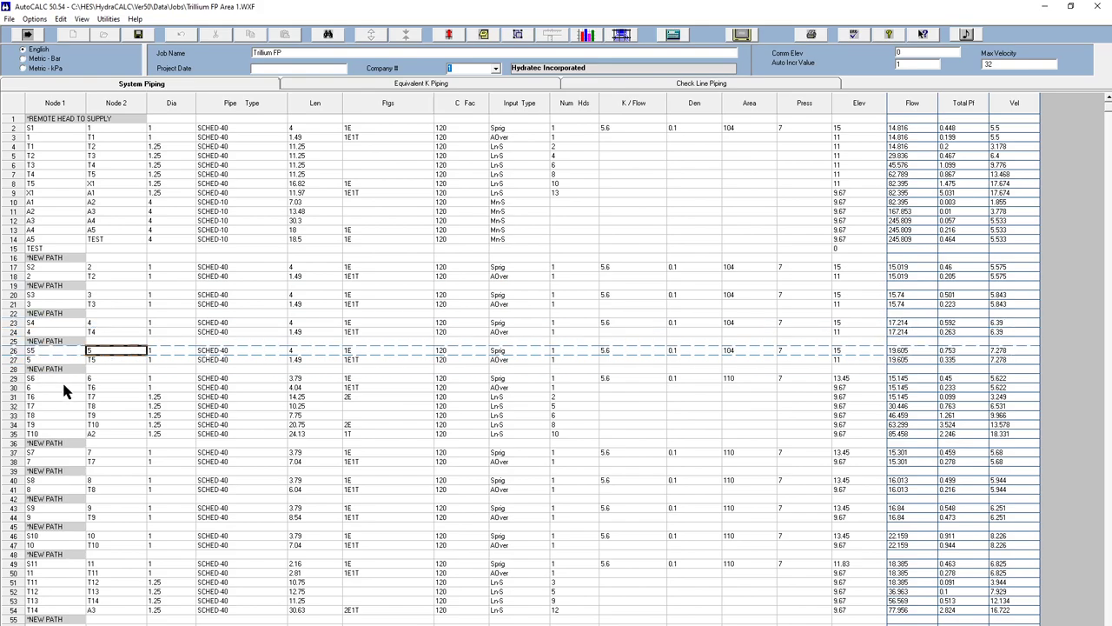
# - Review the remaining system piping paths, from head S6 through head S14, in the piping table
pyautogui.click(63, 378)
pyautogui.press('Tab')
pyautogui.scroll(-2, 82, 369)
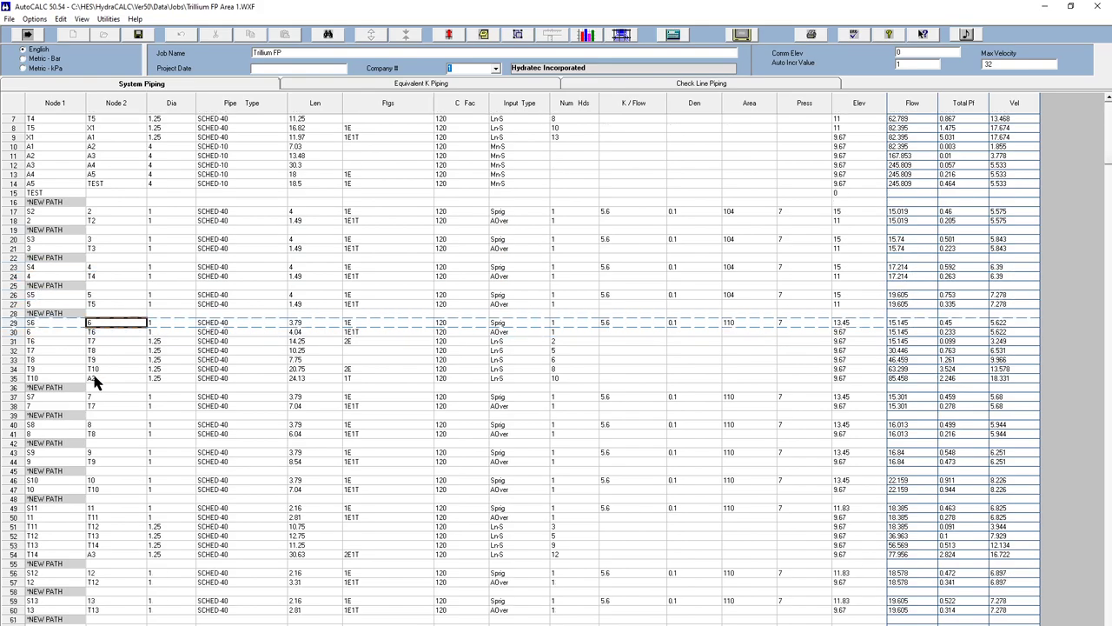
pyautogui.click(49, 332)
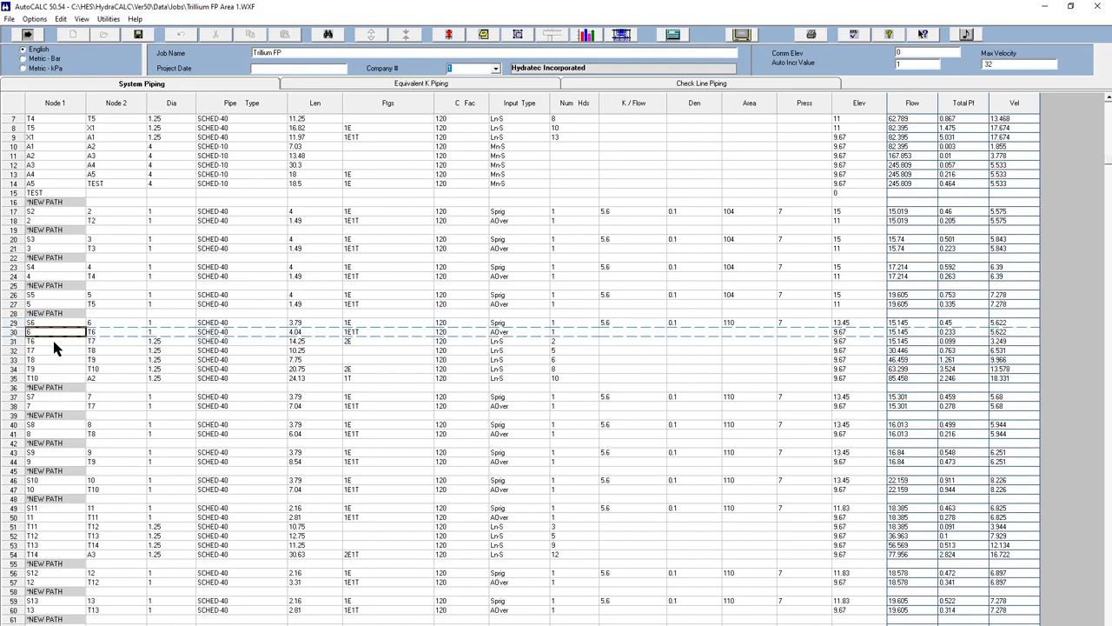
pyautogui.click(107, 398)
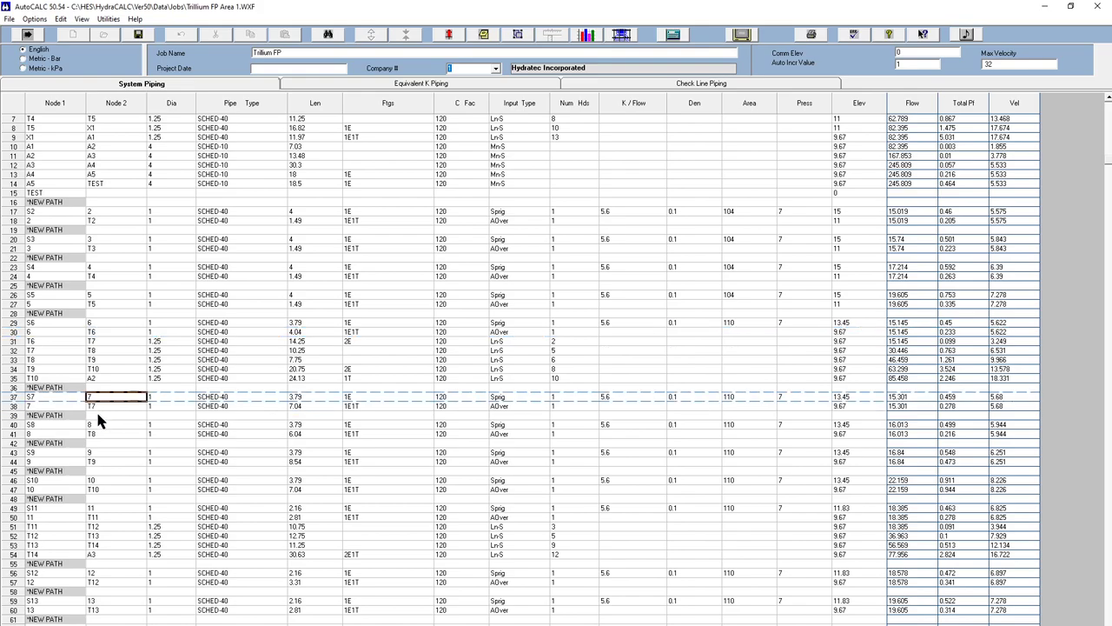
pyautogui.scroll(-1, 87, 415)
pyautogui.click(101, 397)
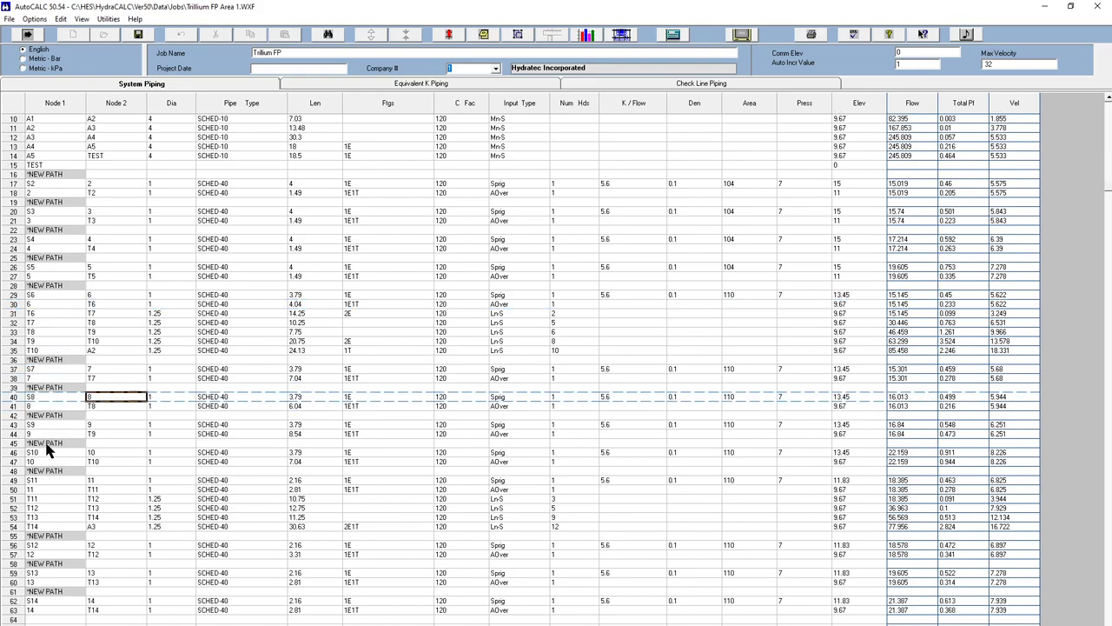
pyautogui.click(51, 461)
pyautogui.click(68, 488)
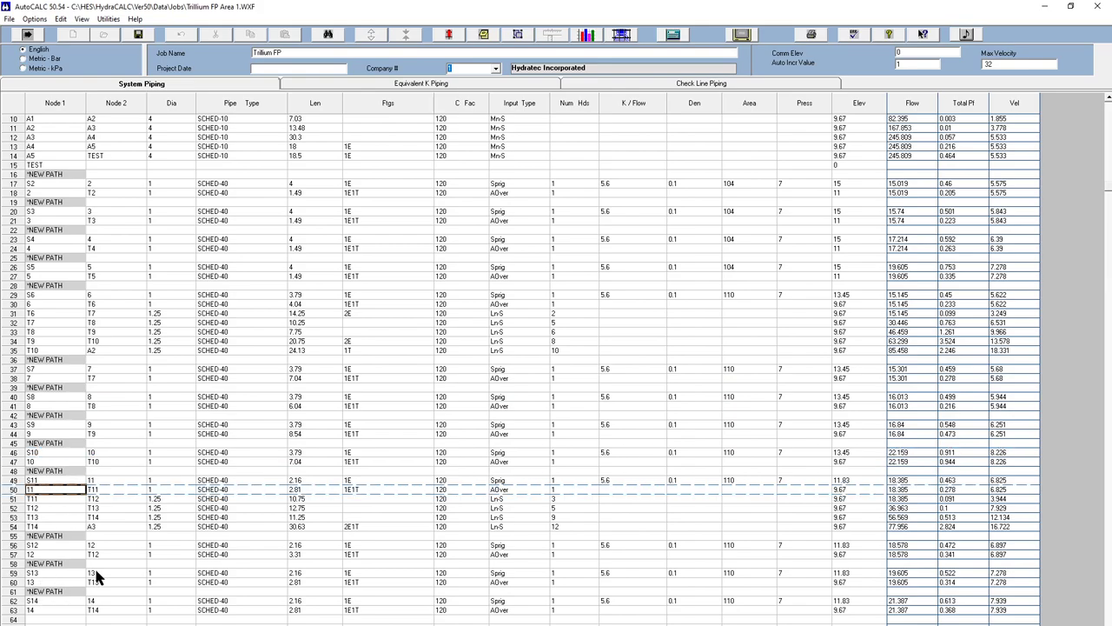
pyautogui.scroll(3, 106, 483)
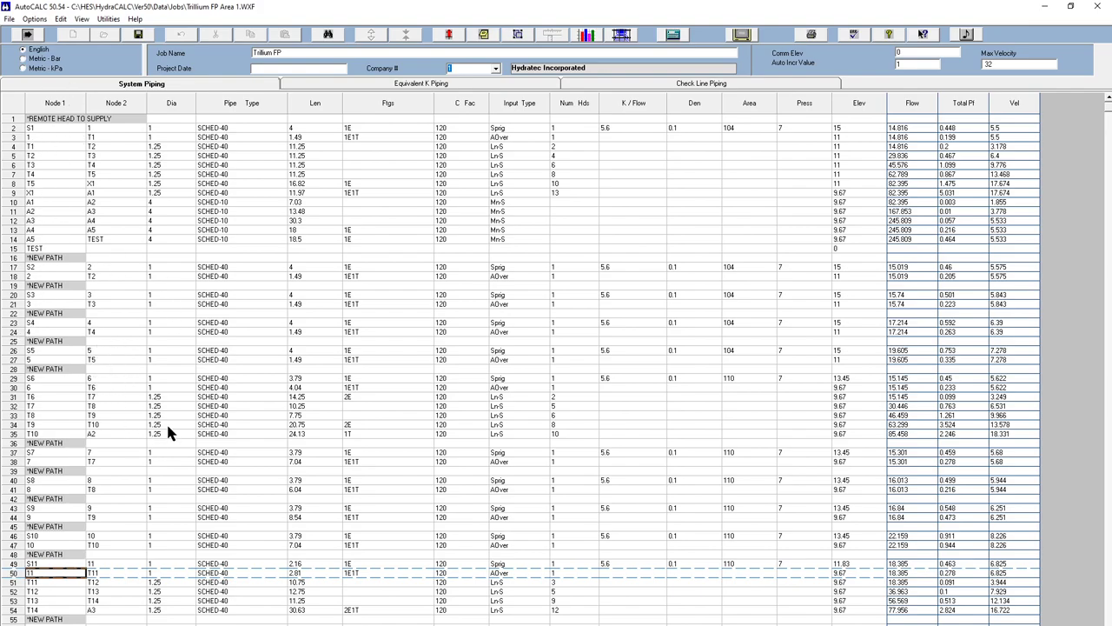
# - Run the hydraulic calculation for the Trillium FP area 1 piping, then close AutoCALC and finish area 1 in the AutoCalc Setup
pyautogui.click(674, 36)
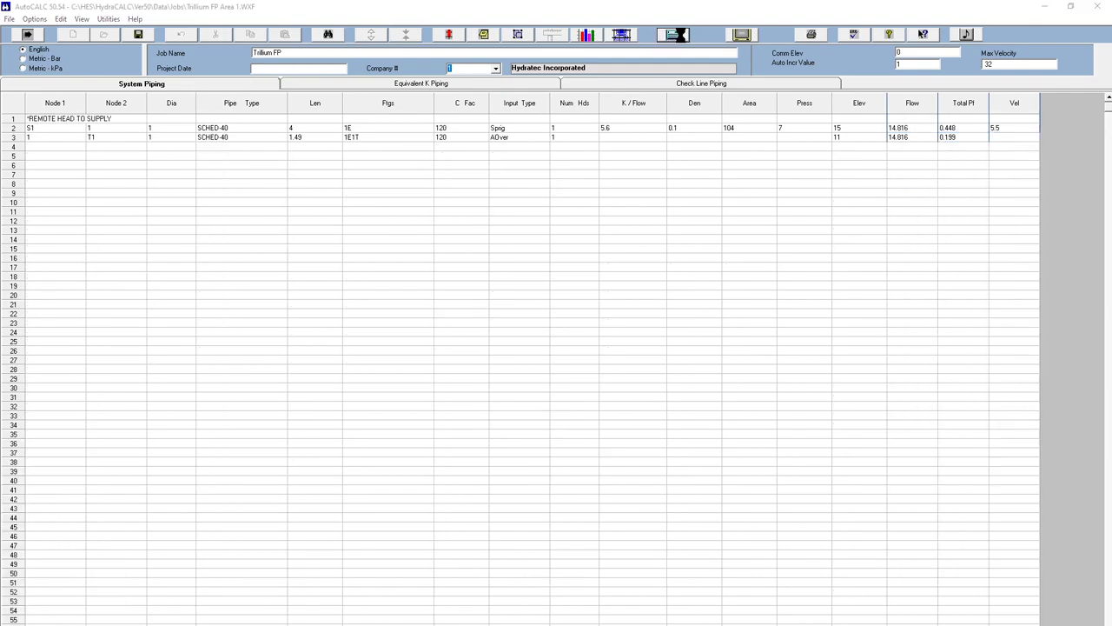
pyautogui.click(577, 478)
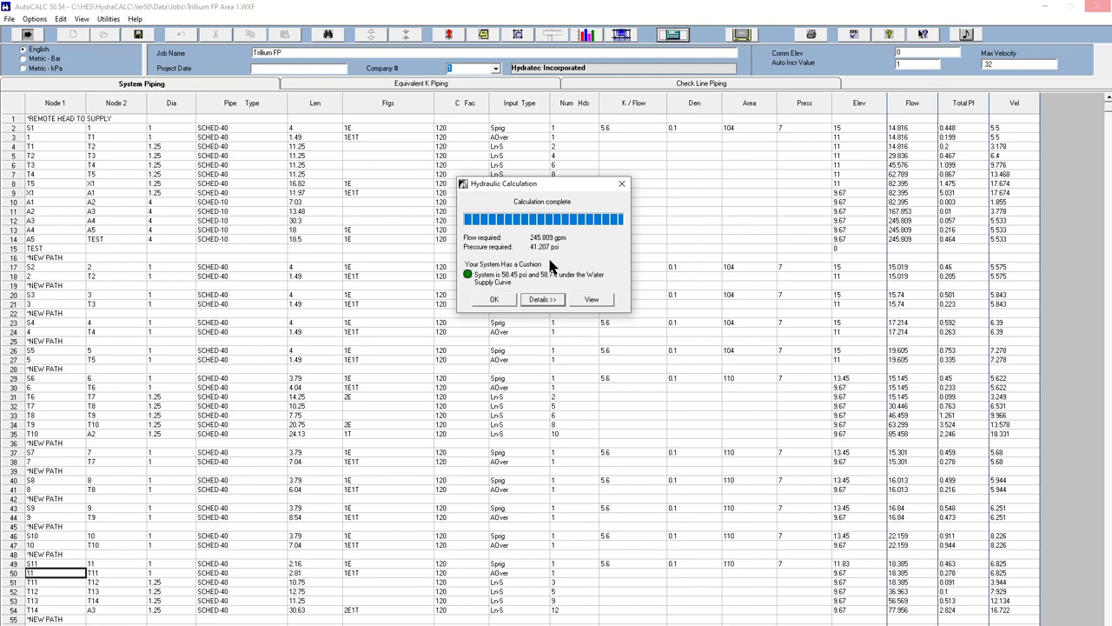
pyautogui.click(491, 299)
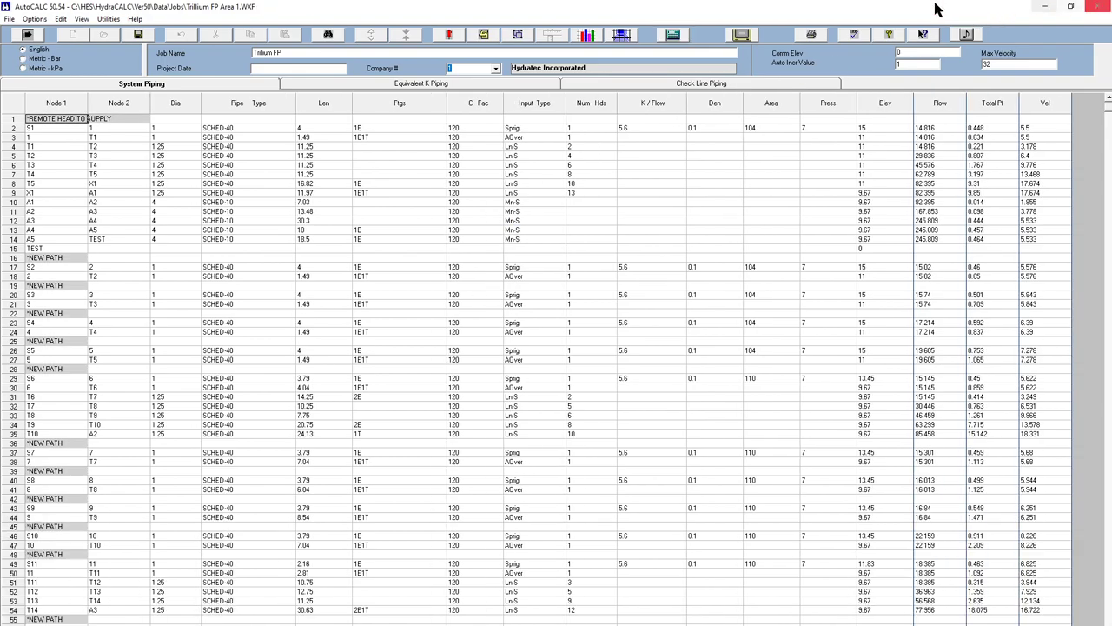
pyautogui.click(1100, 6)
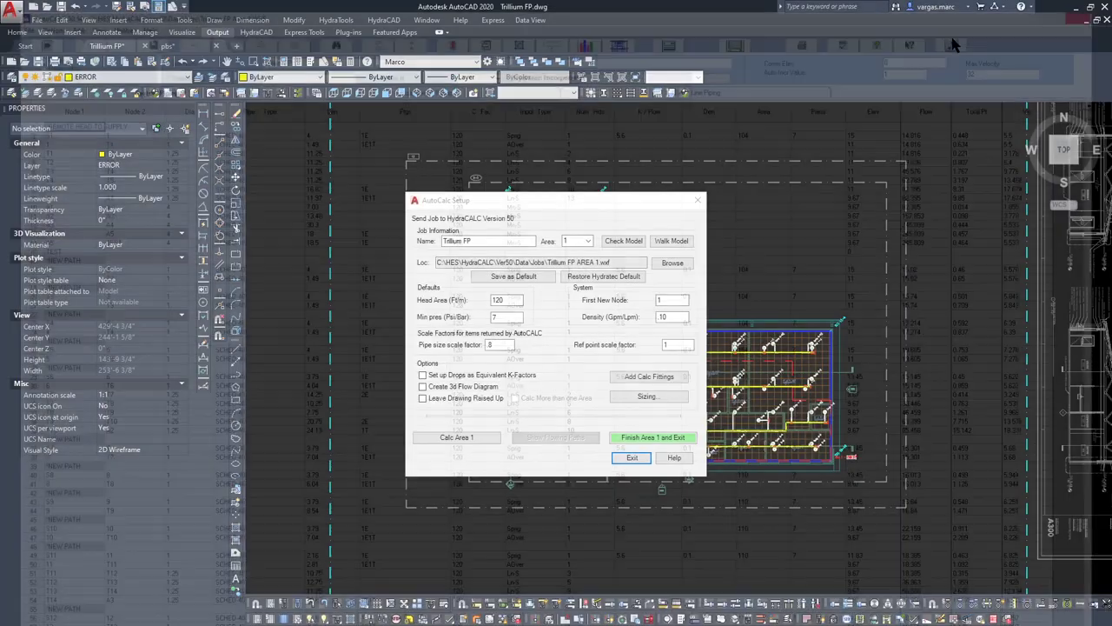
pyautogui.click(640, 440)
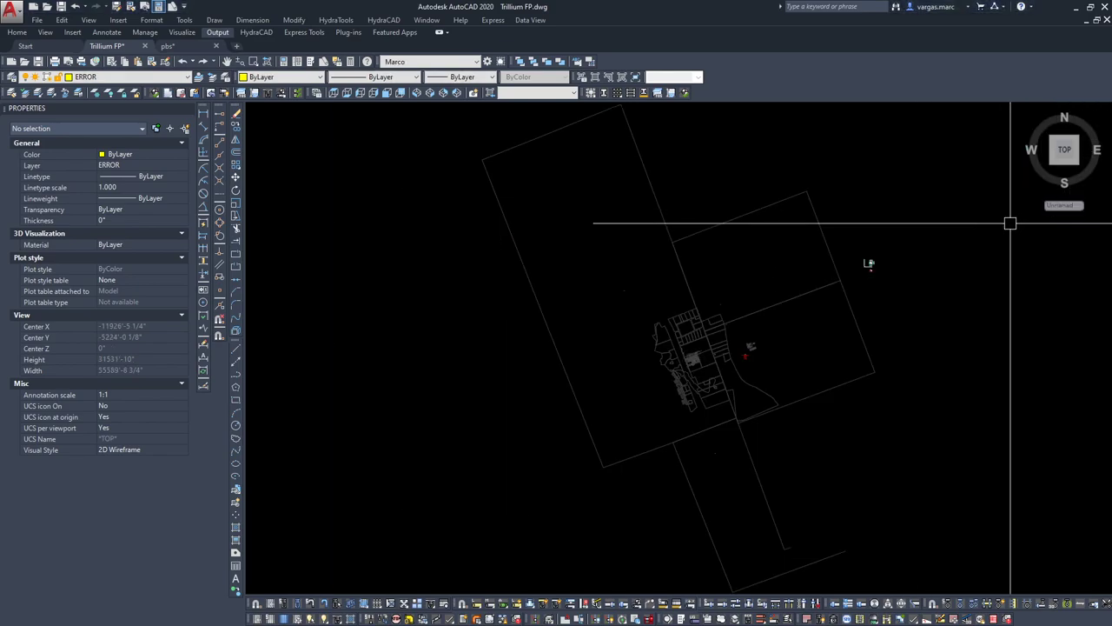
# - Examine the hydraulic node tags placed on the heads and branch lines within the area 1 boundary on the sprinkler plan
pyautogui.scroll(8, 808, 287)
pyautogui.scroll(12, 767, 257)
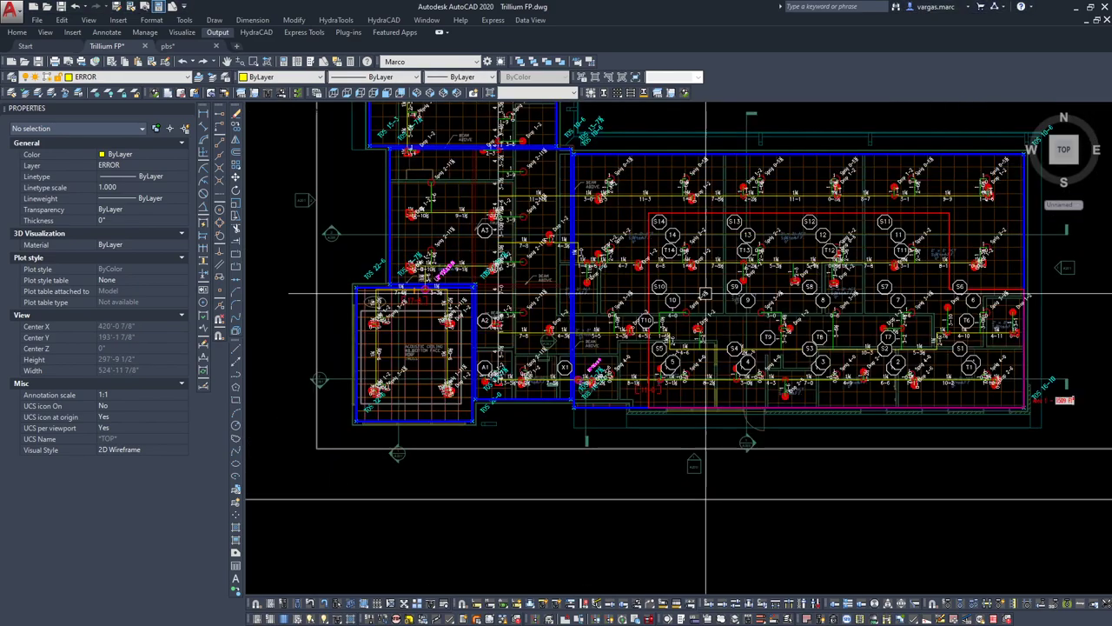
pyautogui.scroll(6, 835, 287)
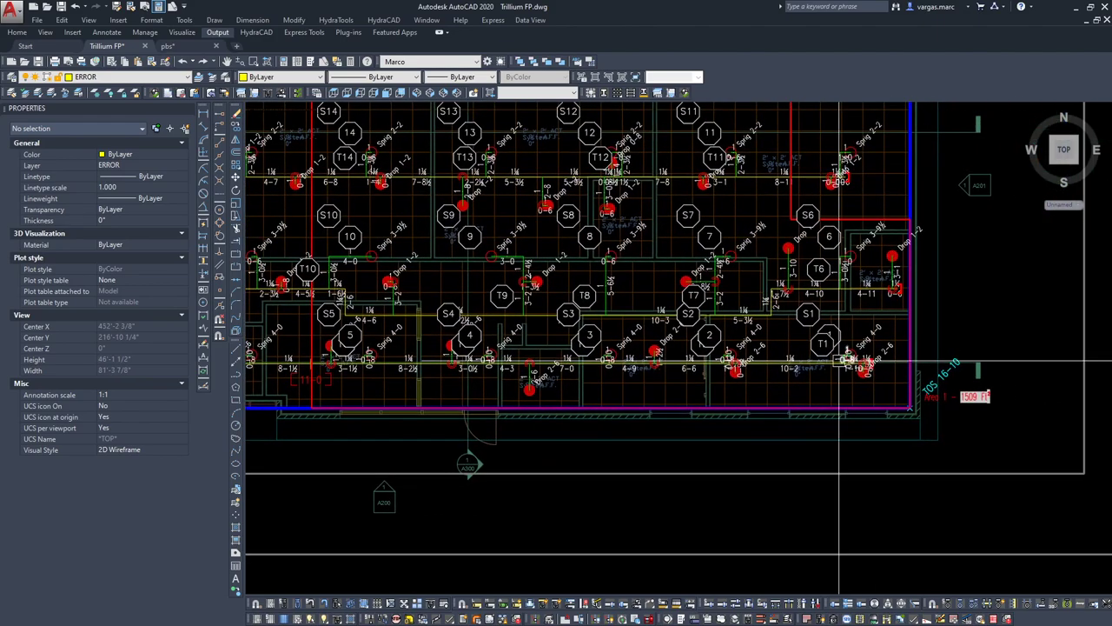
pyautogui.scroll(-3, 509, 300)
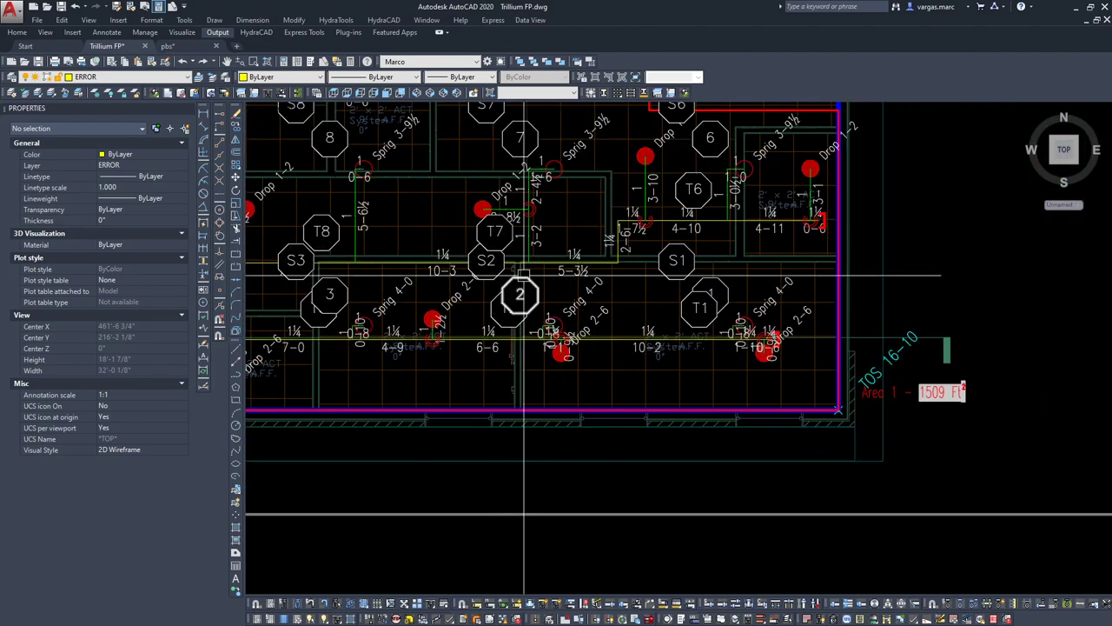
pyautogui.scroll(1, 496, 304)
pyautogui.moveTo(494, 305); pyautogui.dragTo(694, 327, button='middle')
pyautogui.scroll(-2, 637, 397)
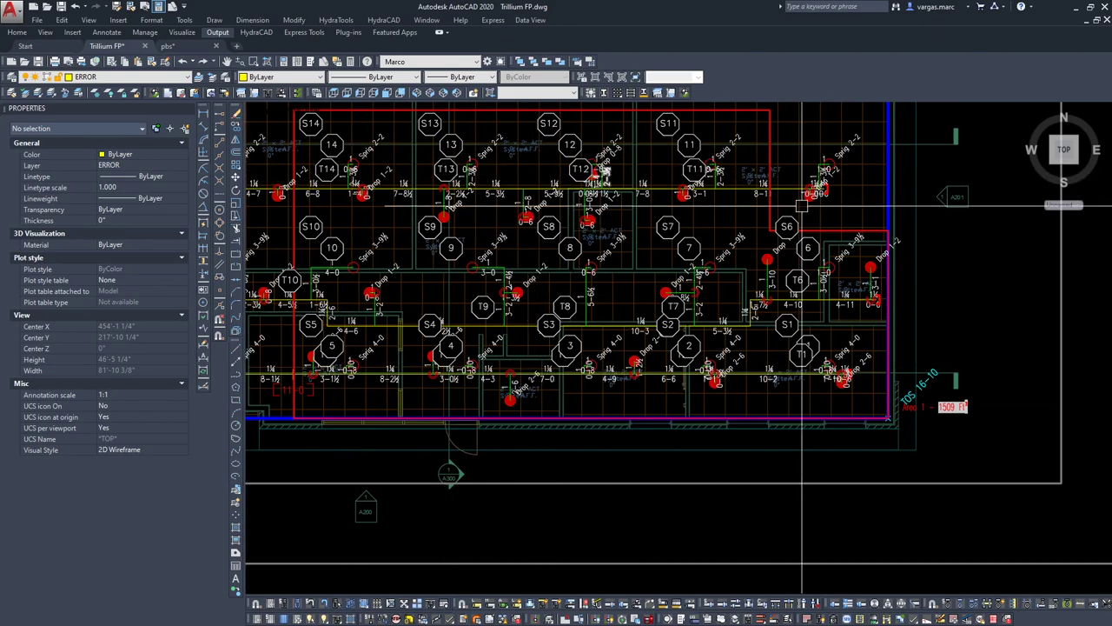
pyautogui.scroll(4, 841, 354)
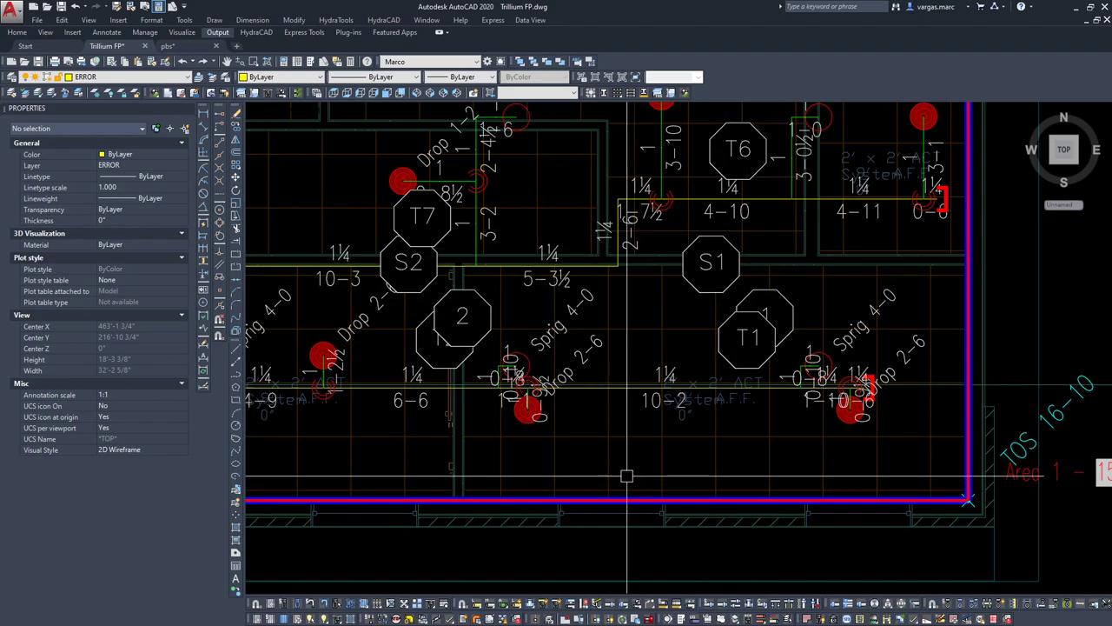
# - Start HydraCALC Version 50 and open the saved Trillium FP Area 1 job
pyautogui.press('super')
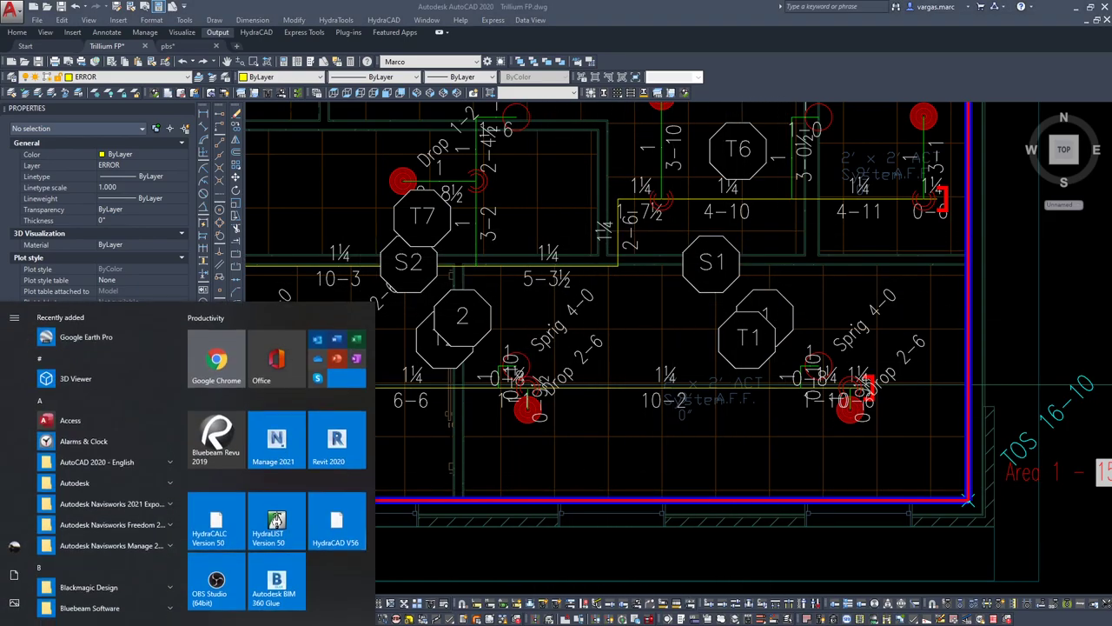
pyautogui.write('hydra')
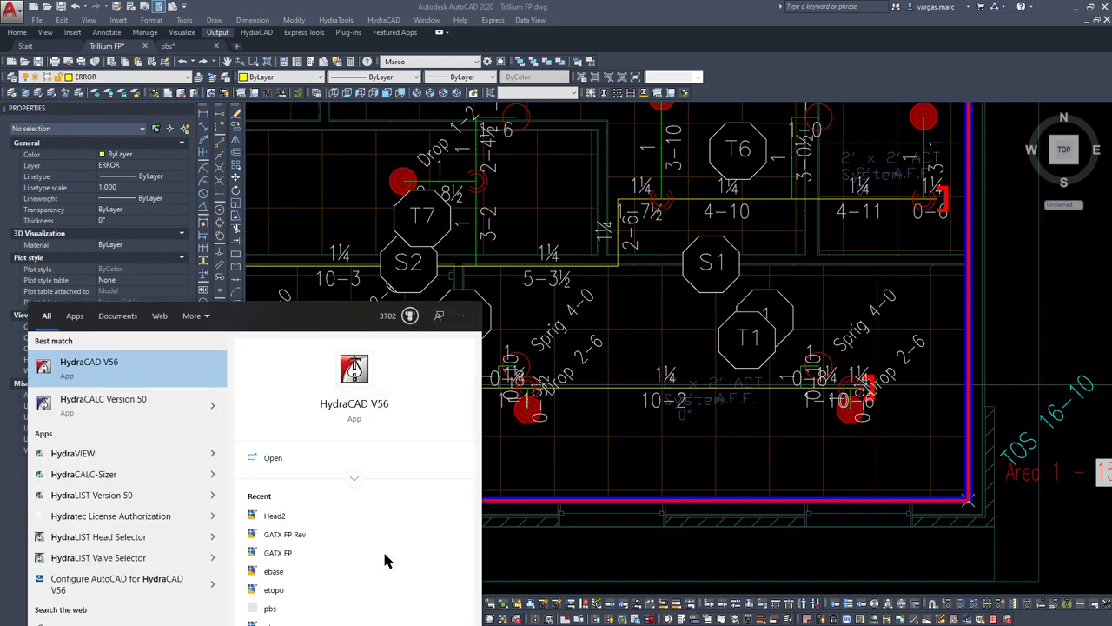
pyautogui.press('Down')
pyautogui.press('Return')
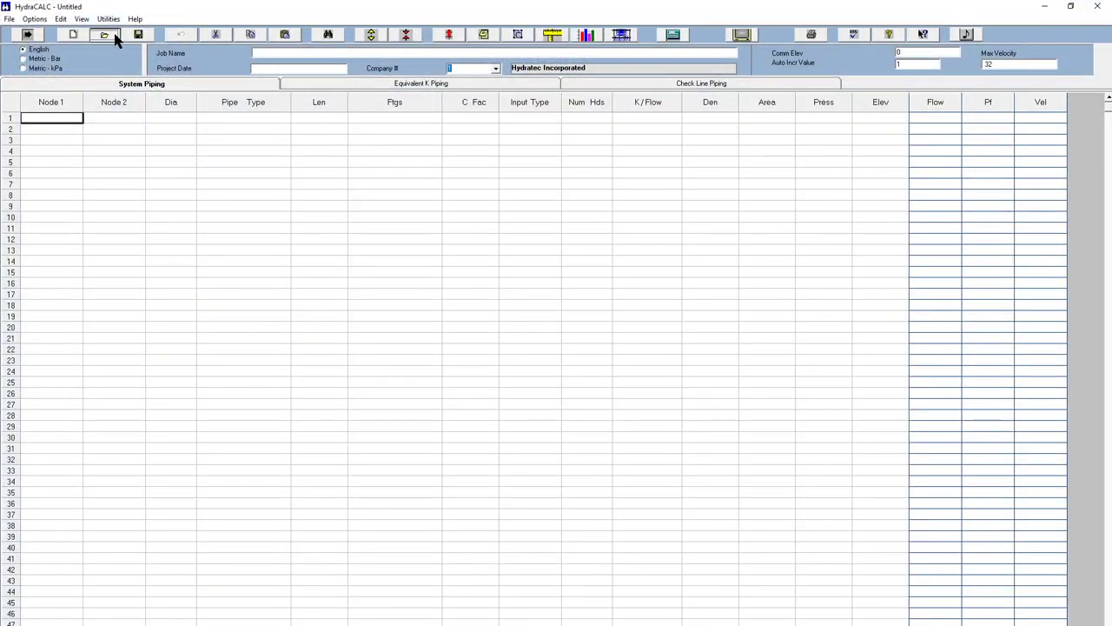
pyautogui.click(106, 35)
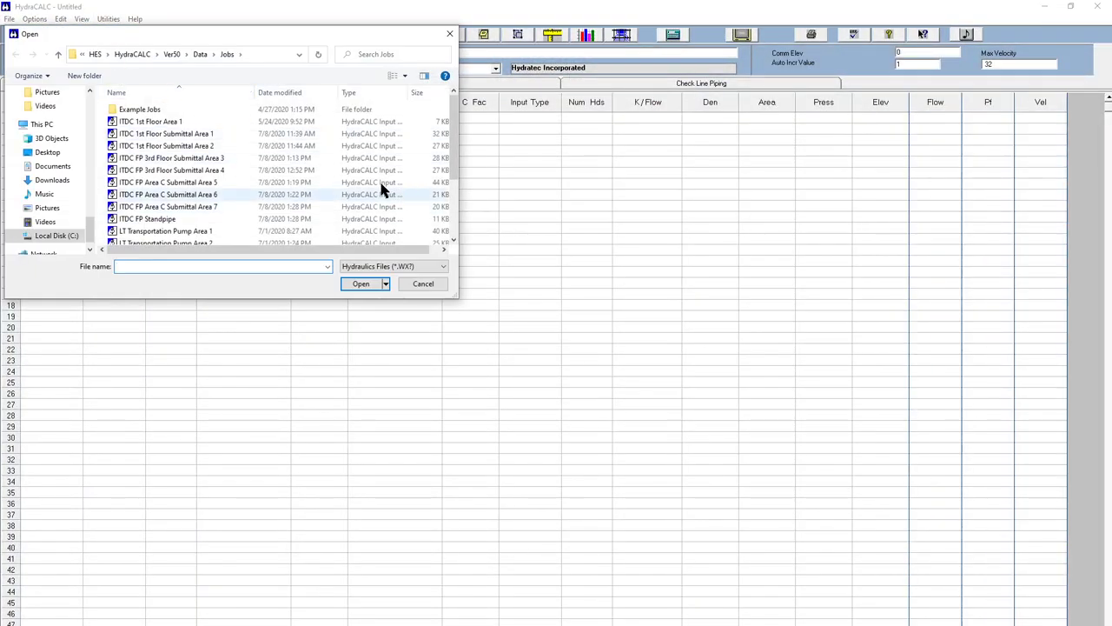
pyautogui.scroll(-3, 330, 184)
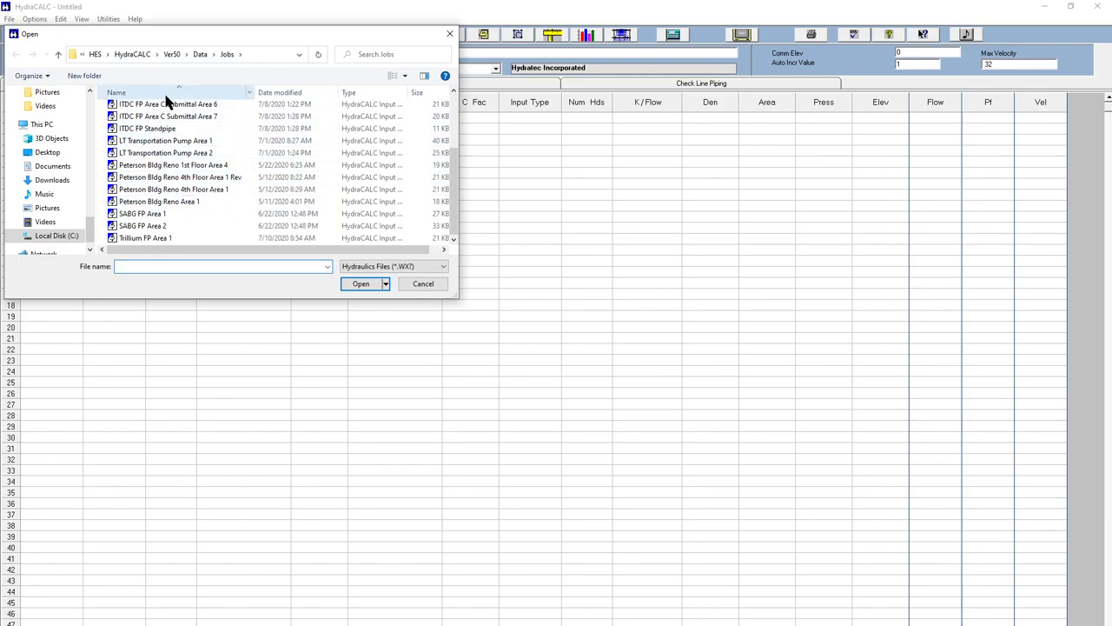
pyautogui.click(161, 238)
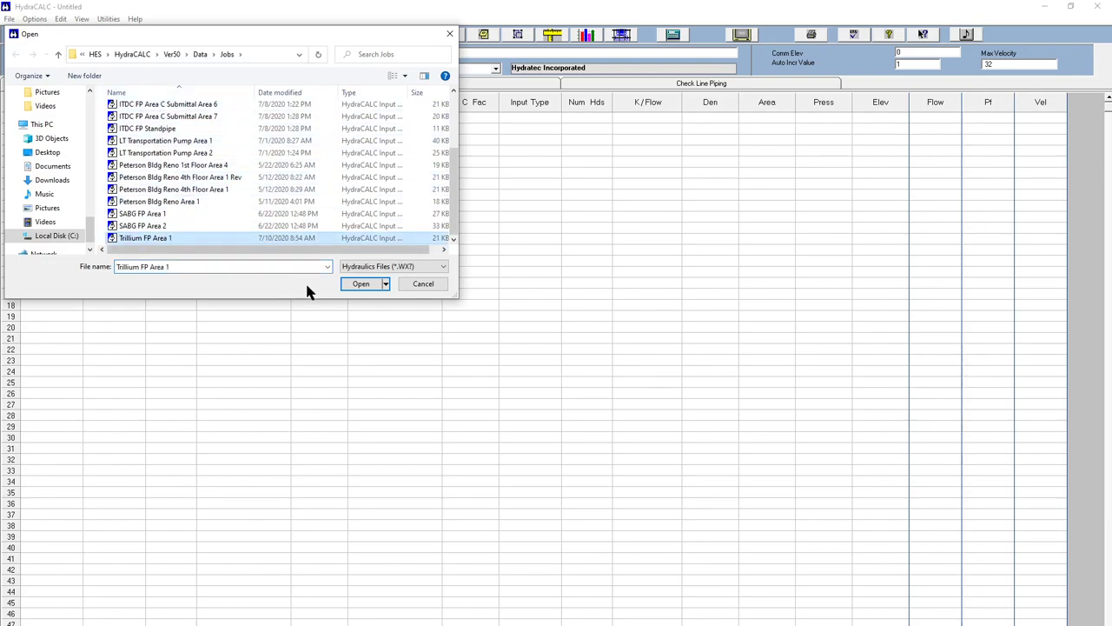
pyautogui.click(360, 283)
# - Close the drawing's properties palette and arrange the Trillium FP drawing and the HydraCALC piping table side by side
pyautogui.moveTo(397, 7); pyautogui.dragTo(526, 83)
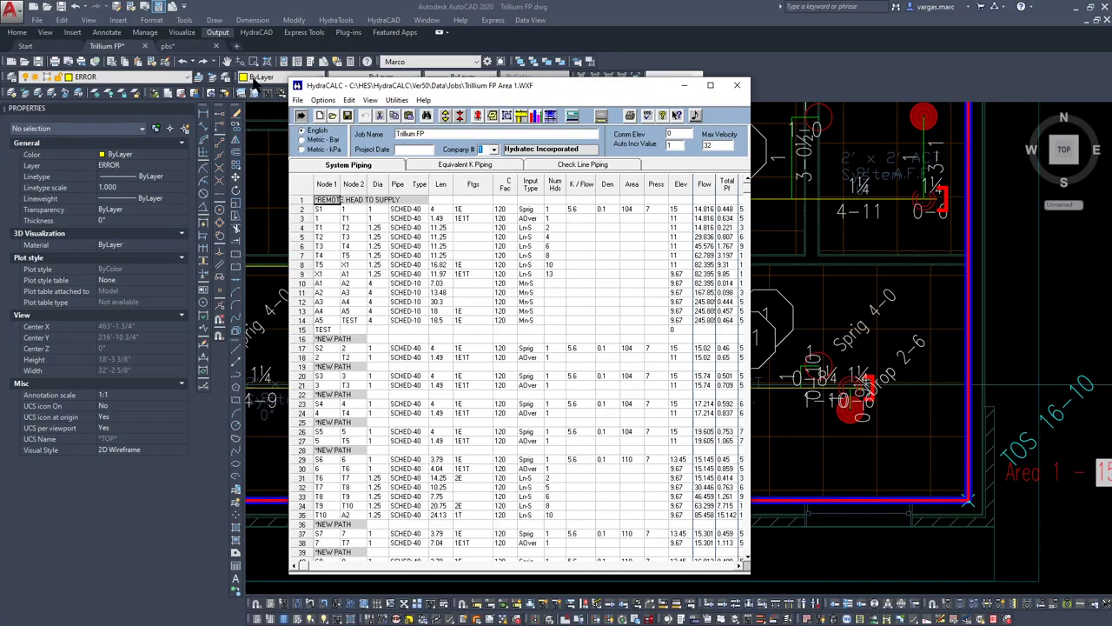
pyautogui.click(186, 110)
pyautogui.click(179, 108)
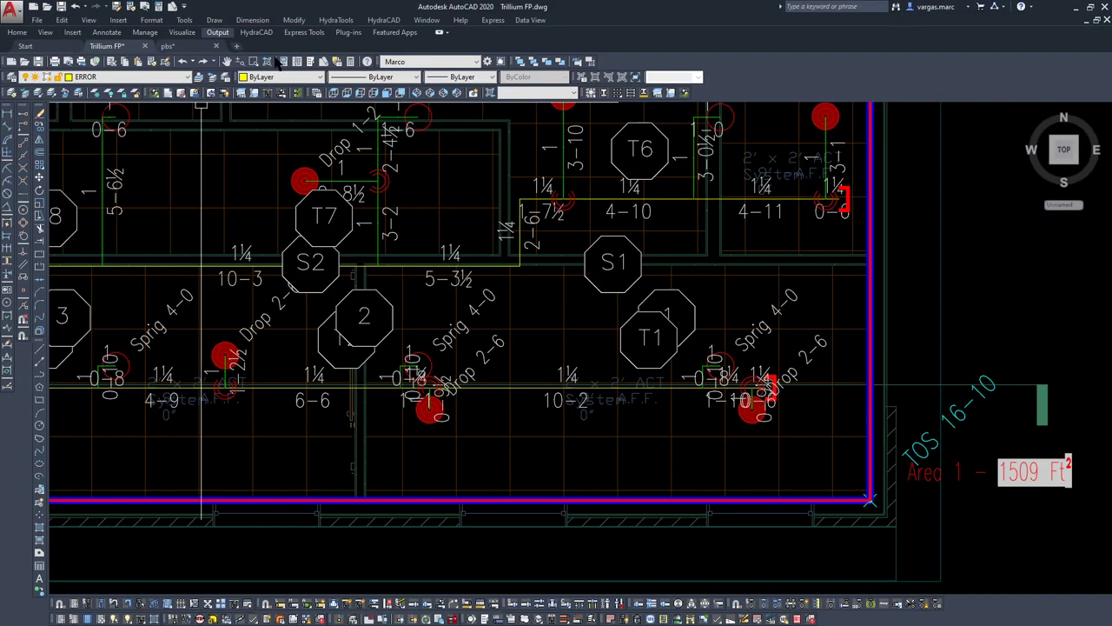
pyautogui.moveTo(402, 7); pyautogui.dragTo(5, 156)
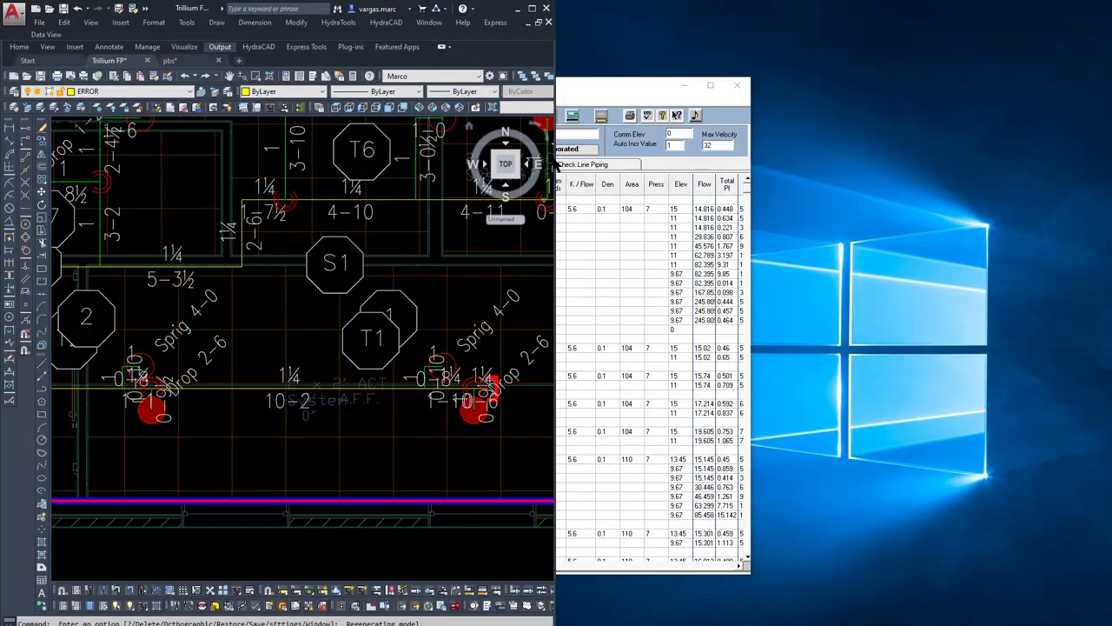
pyautogui.click(610, 87)
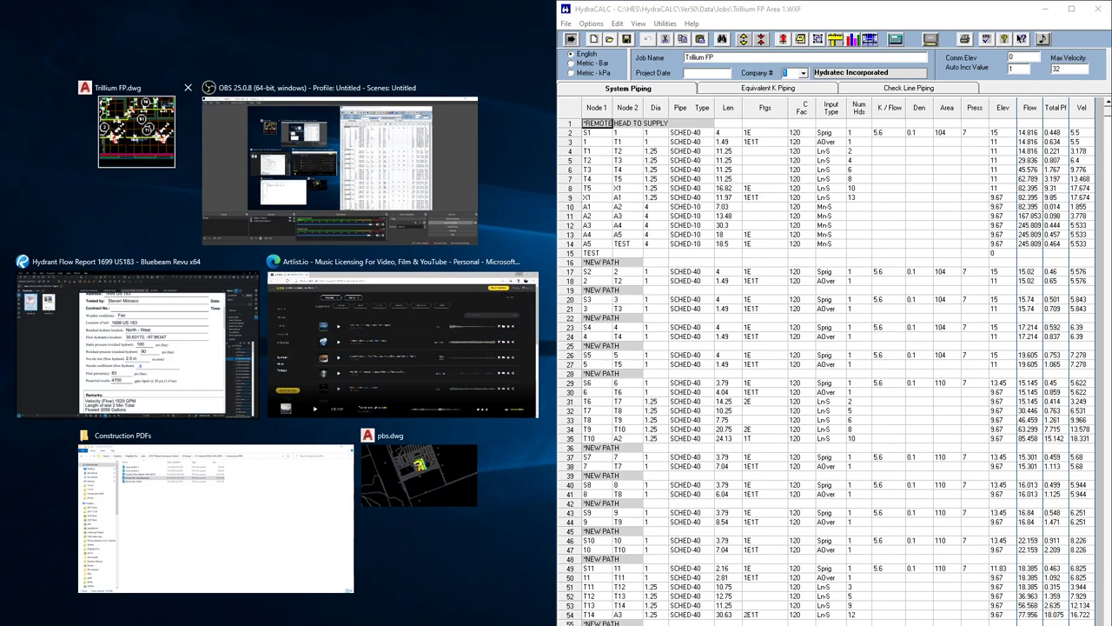
pyautogui.click(136, 131)
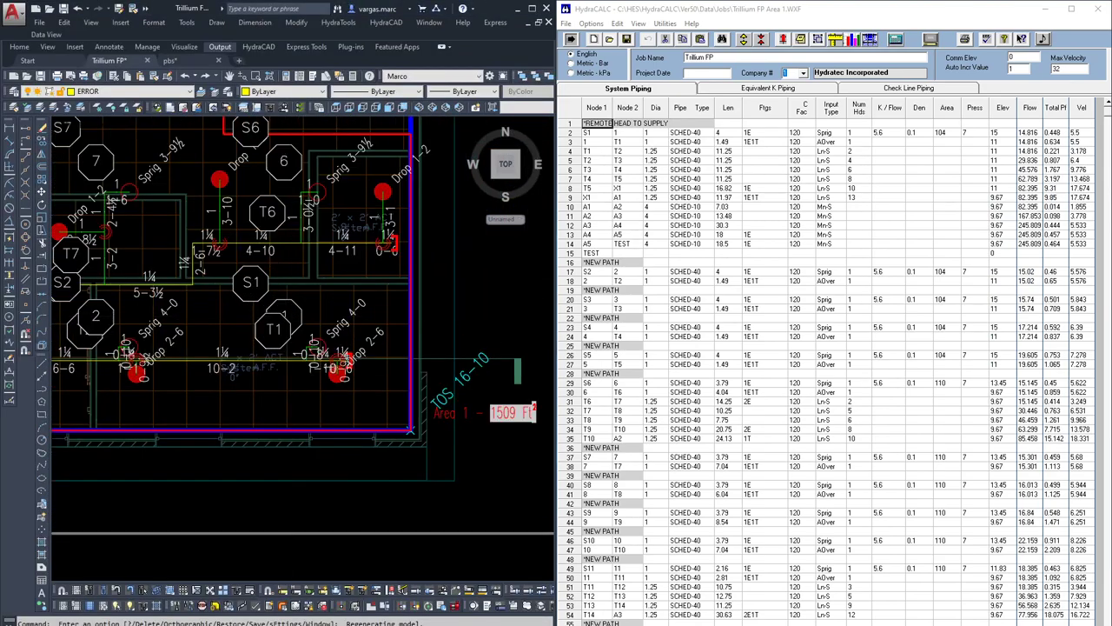
# - Select the node tags 1, 2, 3 and 4 along the southernmost branch line of the design area
pyautogui.scroll(1, 284, 318)
pyautogui.click(273, 292)
pyautogui.scroll(-1, 273, 293)
pyautogui.moveTo(98, 295); pyautogui.dragTo(338, 304, button='middle')
pyautogui.click(335, 318)
pyautogui.click(146, 318)
pyautogui.moveTo(114, 280); pyautogui.dragTo(305, 284, button='middle')
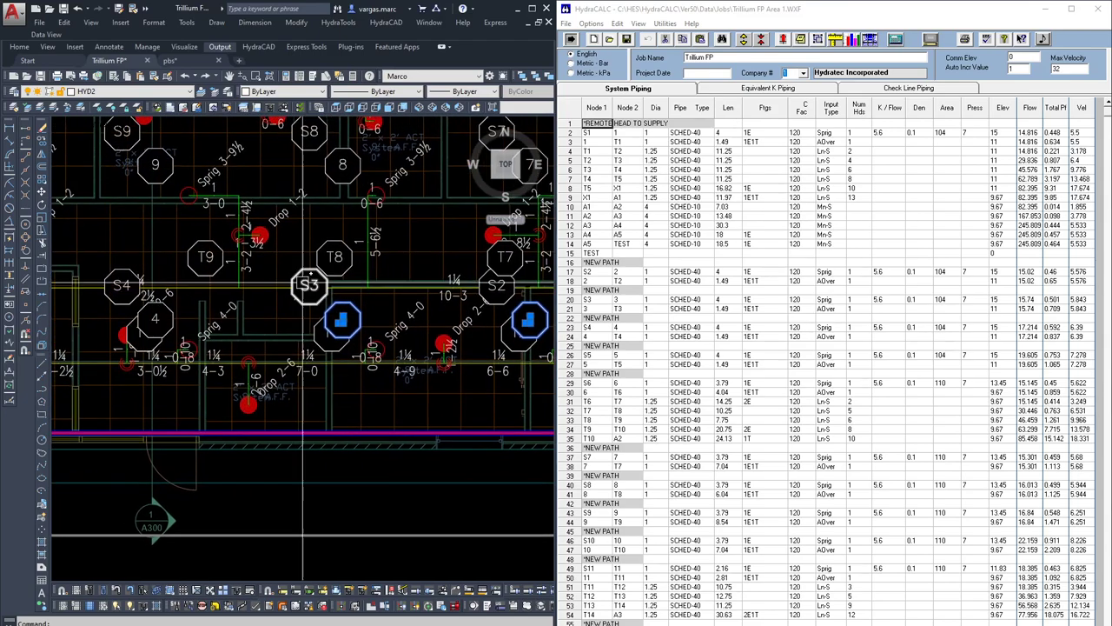
pyautogui.click(166, 319)
# - Add node tags 6 to 9 and 11 to 14 on the other branch lines to the selection and erase all selected tags
pyautogui.moveTo(226, 181); pyautogui.dragTo(199, 317, button='middle')
pyautogui.click(143, 294)
pyautogui.click(315, 302)
pyautogui.moveTo(384, 302); pyautogui.dragTo(192, 317, button='middle')
pyautogui.click(311, 318)
pyautogui.click(506, 313)
pyautogui.moveTo(507, 313)
pyautogui.mouseDown(button='middle')
pyautogui.moveTo(261, 334)
pyautogui.moveTo(390, 398)
pyautogui.mouseUp(button='middle')
pyautogui.click(194, 241)
pyautogui.moveTo(194, 243); pyautogui.dragTo(429, 281, button='middle')
pyautogui.click(235, 277)
pyautogui.click(72, 271)
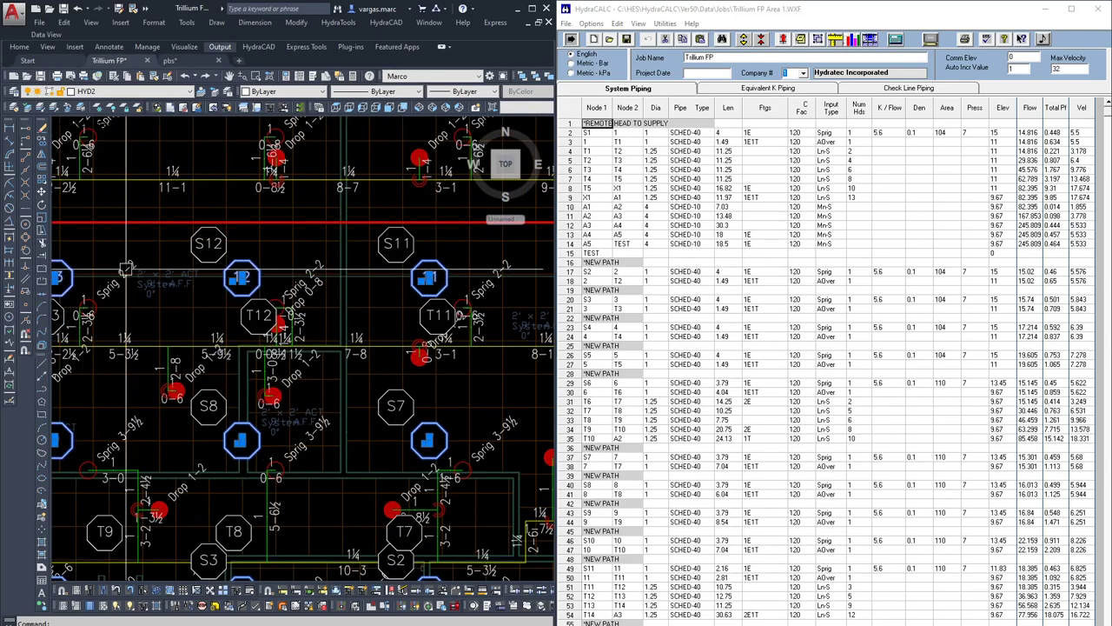
pyautogui.moveTo(113, 268); pyautogui.dragTo(358, 274, button='middle')
pyautogui.click(115, 281)
pyautogui.press('Delete')
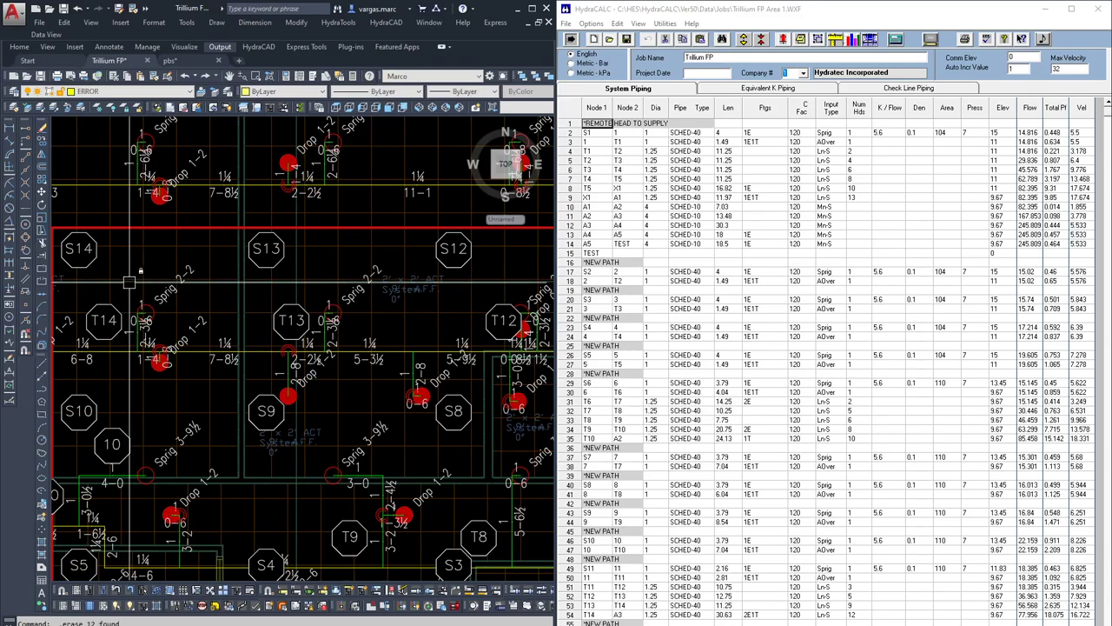
# - Erase the leftover node tags 5 and 10 near the western edge of the design area
pyautogui.scroll(-1, 132, 280)
pyautogui.moveTo(150, 455); pyautogui.dragTo(152, 382, button='middle')
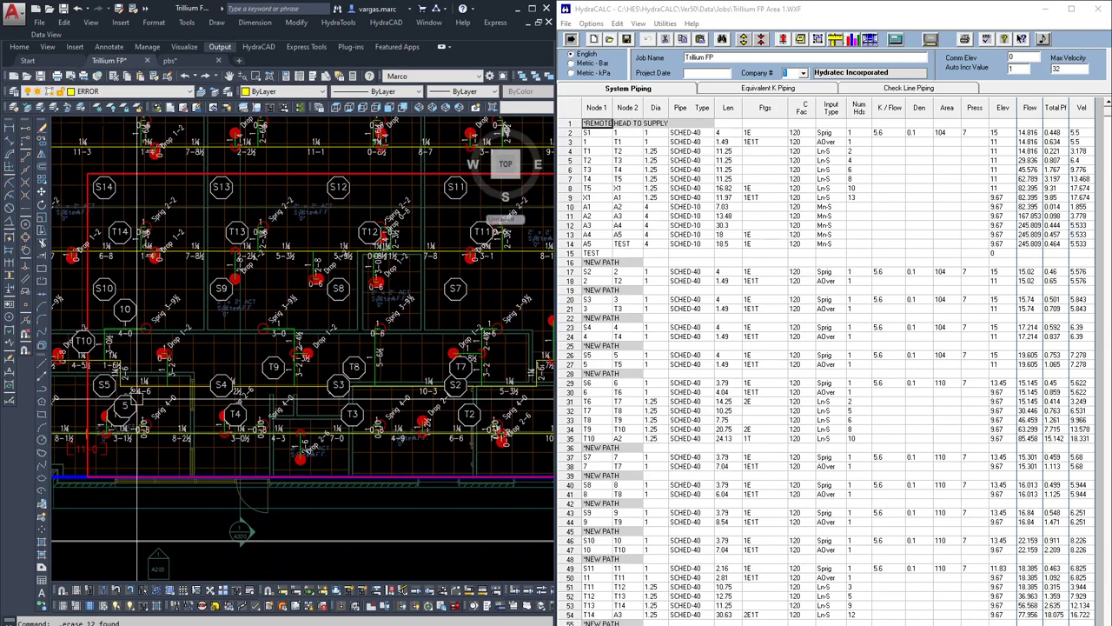
pyautogui.click(125, 308)
pyautogui.press('Delete')
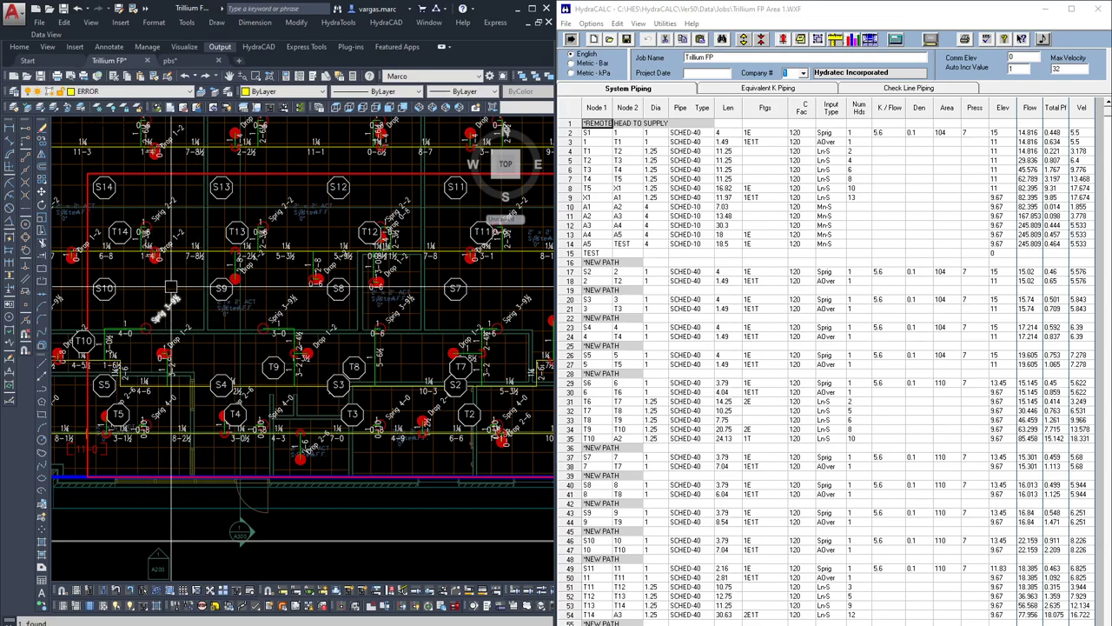
pyautogui.moveTo(129, 347)
pyautogui.mouseDown(button='middle')
pyautogui.moveTo(148, 352)
pyautogui.moveTo(85, 364)
pyautogui.mouseUp(button='middle')
pyautogui.scroll(-3, 83, 363)
pyautogui.scroll(3, 343, 395)
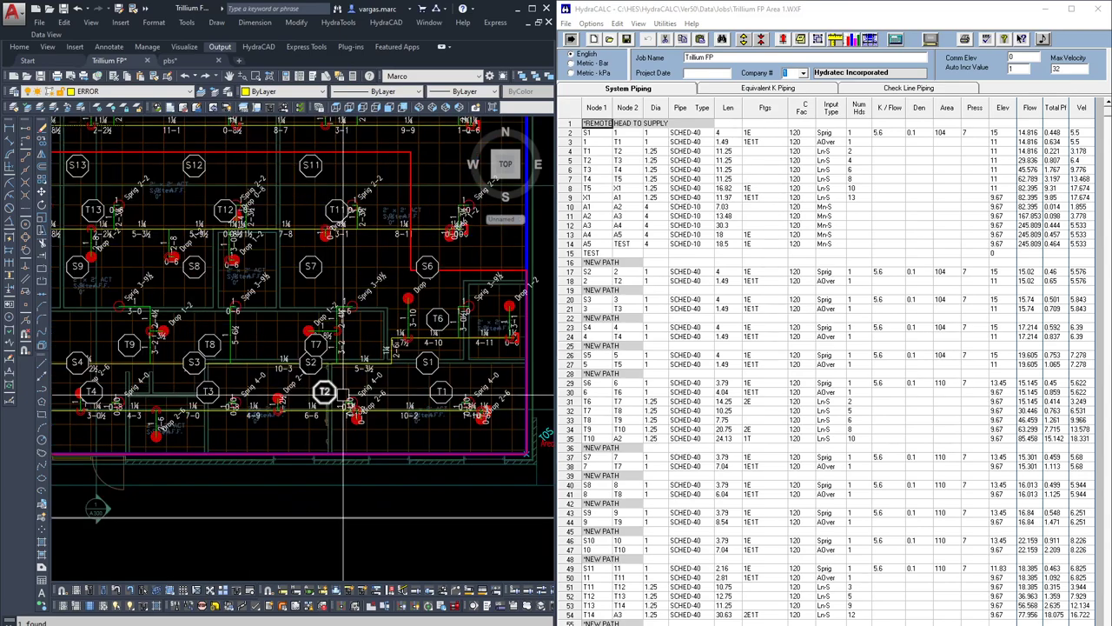
pyautogui.click(599, 132)
pyautogui.click(628, 136)
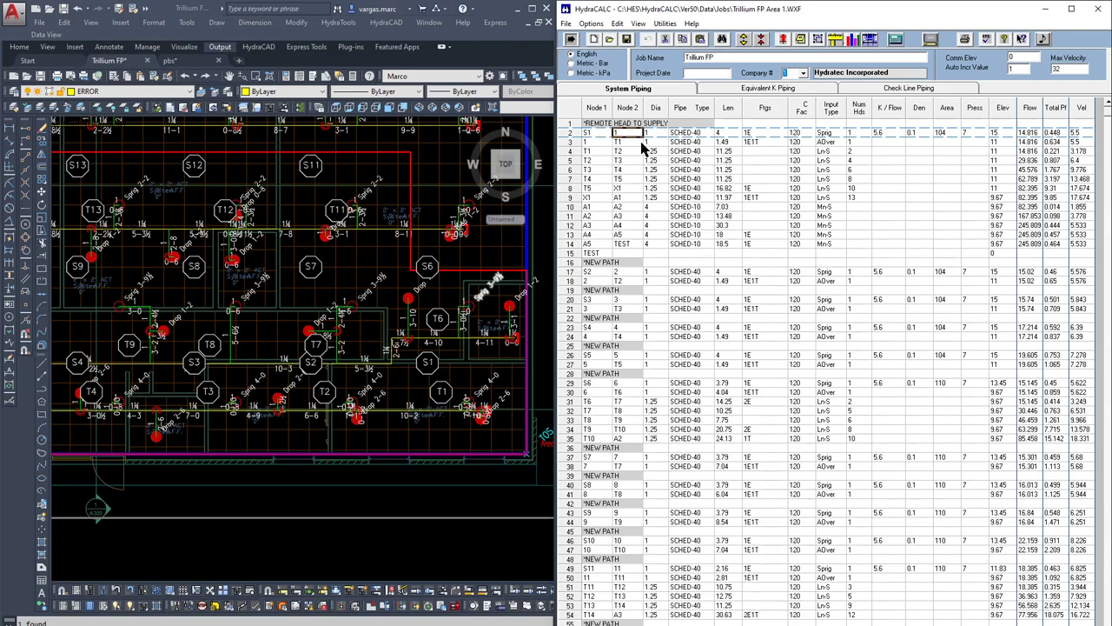
pyautogui.write('T1')
pyautogui.press('Escape')
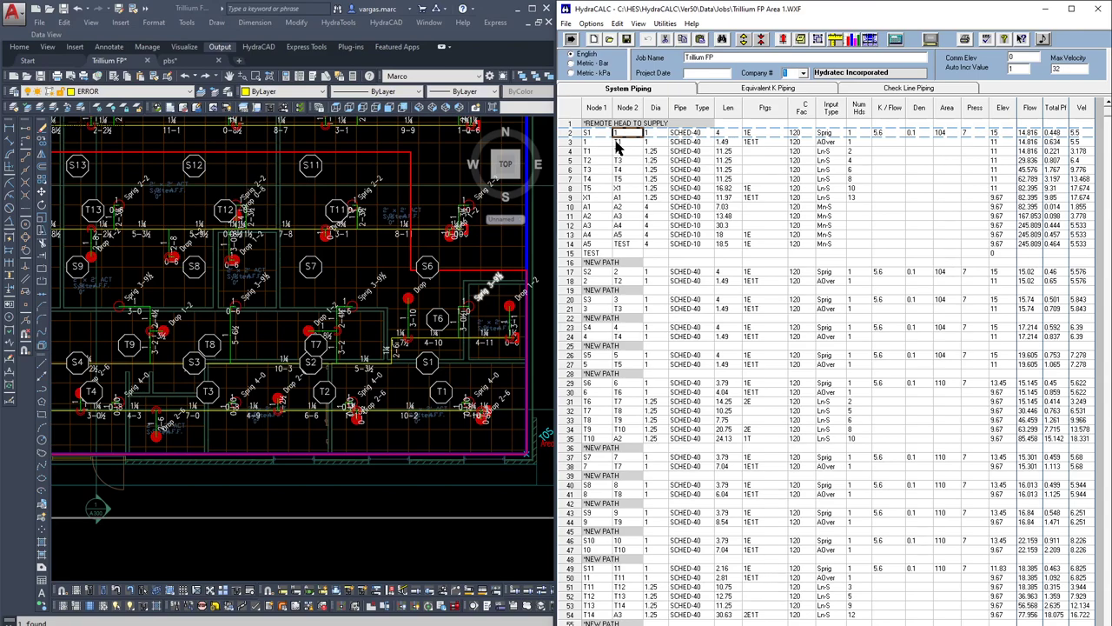
# - In the HydraCALC piping table, set the S1 sprig row's length to 5.490 and its fittings to 2E1T
pyautogui.click(728, 144)
pyautogui.press('BackSpace')
pyautogui.write('5')
pyautogui.press('Return')
pyautogui.press('Up')
pyautogui.press('Right')
pyautogui.write('2E1T')
pyautogui.press('Return')
# - Change the S1 row's second node to T1 and delete the redundant armover row from node 1 to T1
pyautogui.press('Left')
pyautogui.press('Left')
pyautogui.press('Left')
pyautogui.press('Left')
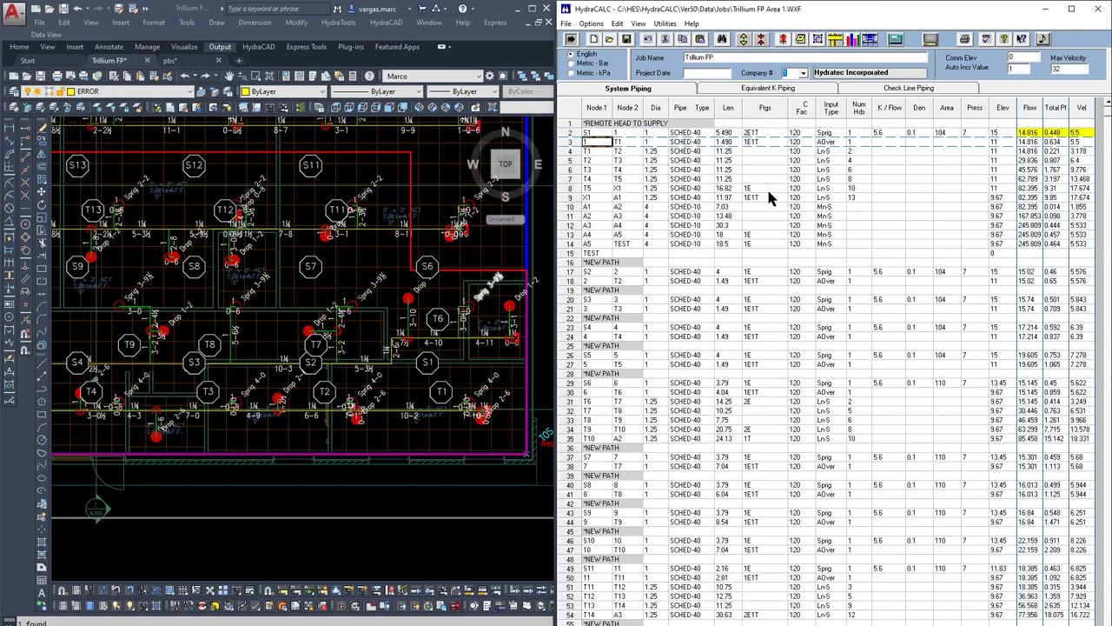
pyautogui.click(624, 126)
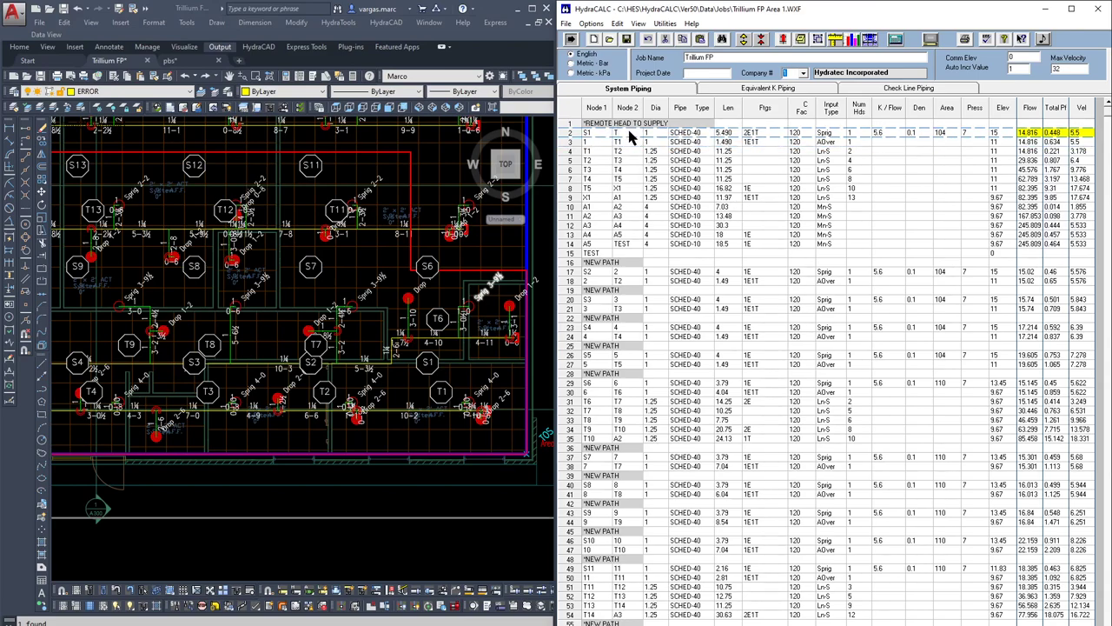
pyautogui.click(599, 143)
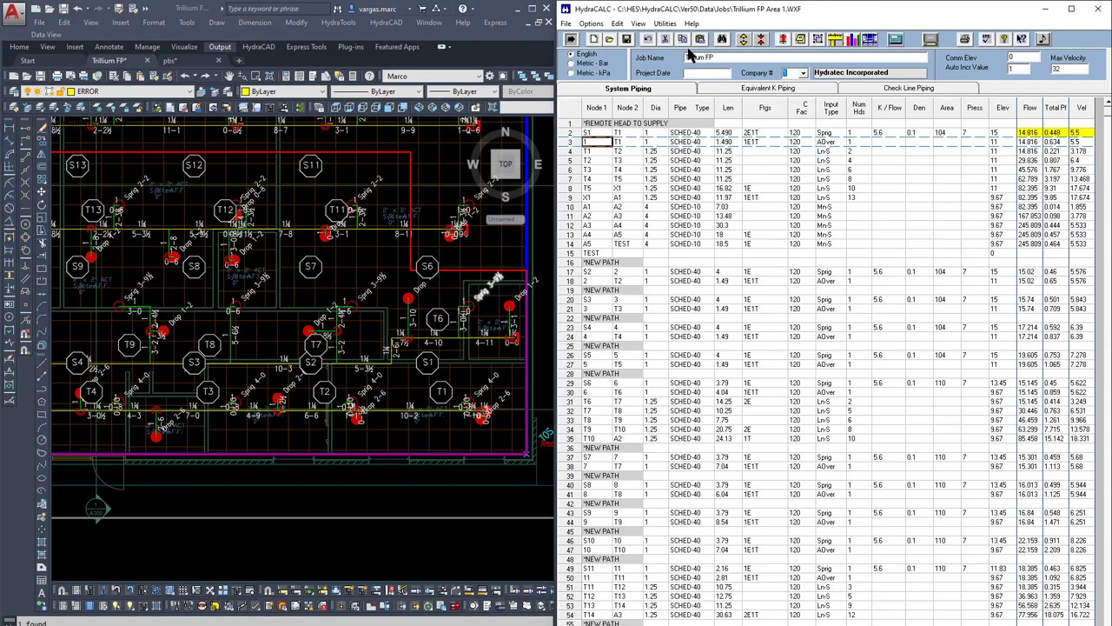
pyautogui.click(762, 41)
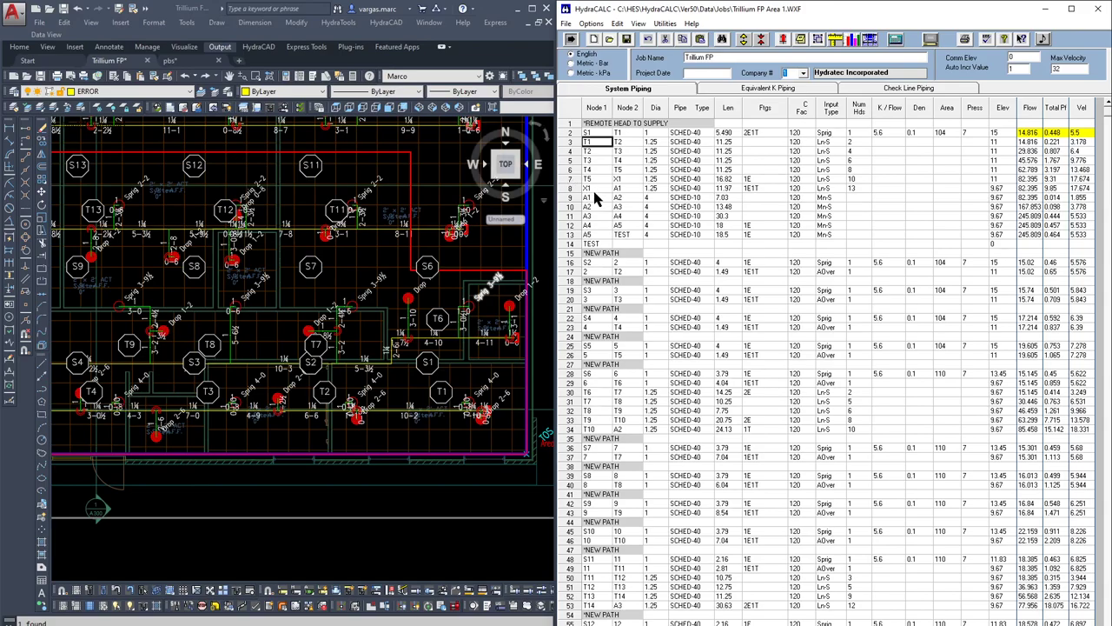
# - Change the second node of the S2 sprig row to T2
pyautogui.click(153, 325)
pyautogui.moveTo(153, 325)
pyautogui.mouseDown(button='middle')
pyautogui.moveTo(213, 315)
pyautogui.moveTo(395, 367)
pyautogui.moveTo(353, 364)
pyautogui.mouseUp(button='middle')
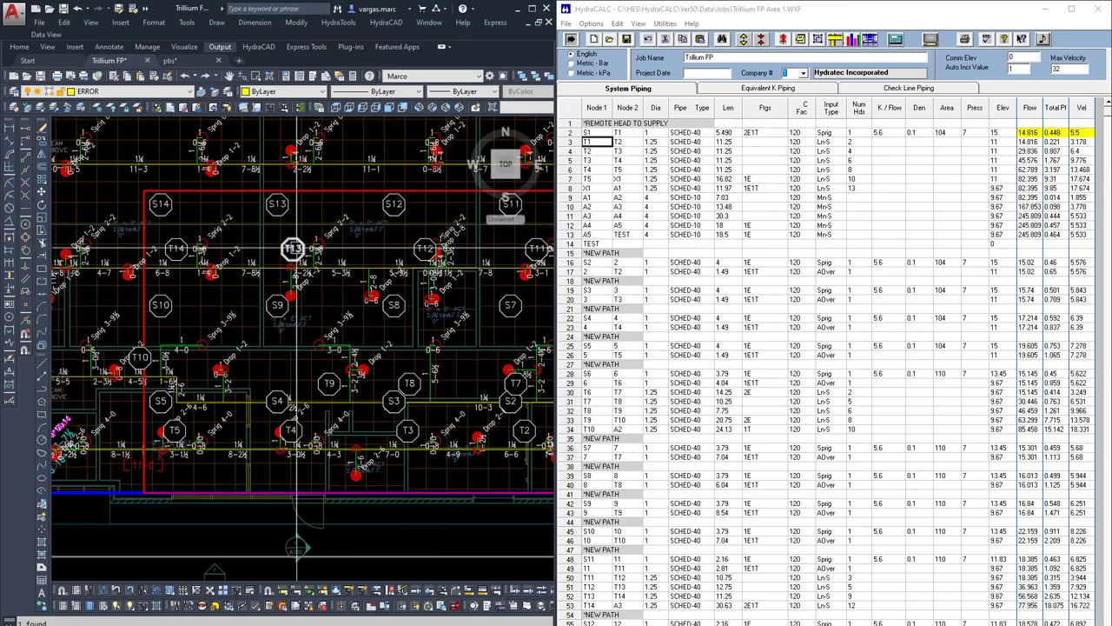
pyautogui.moveTo(293, 249)
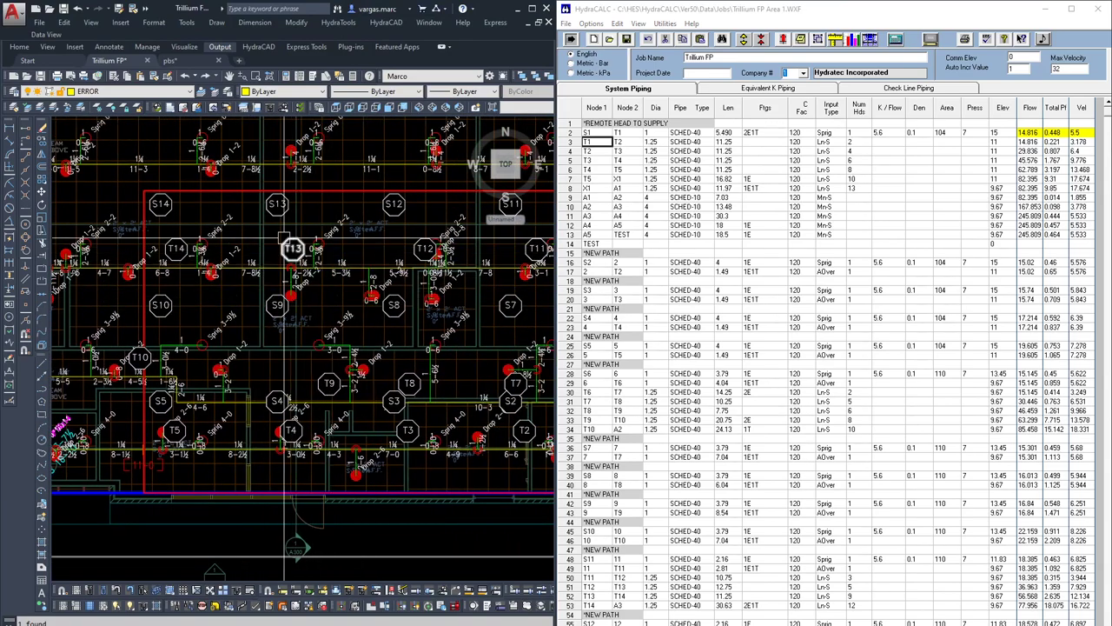
pyautogui.scroll(-2, 348, 256)
pyautogui.scroll(5, 355, 257)
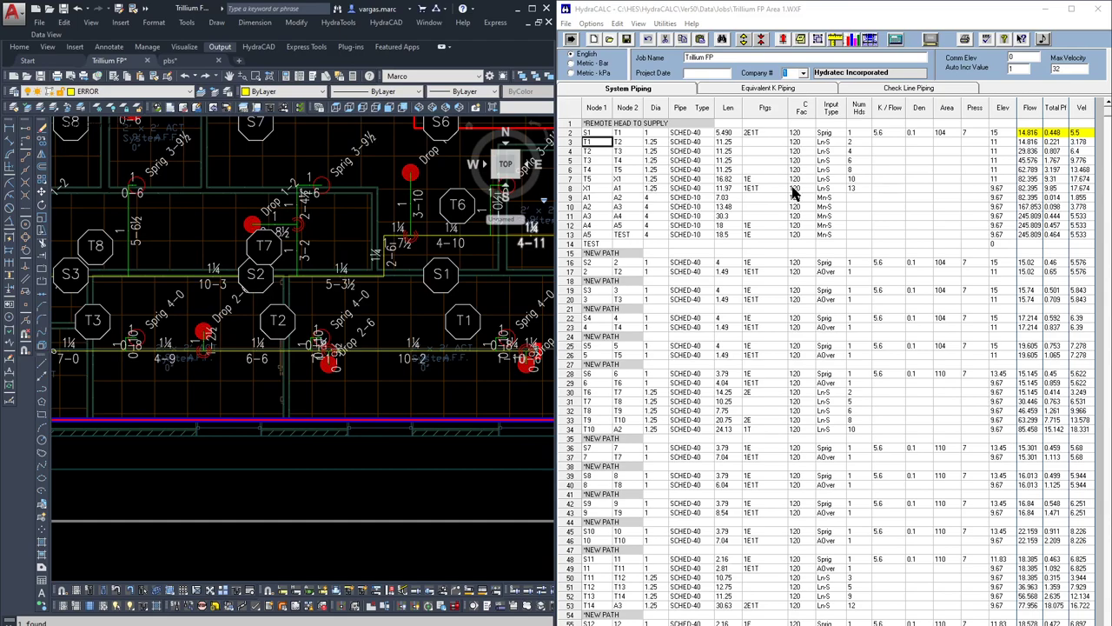
pyautogui.click(607, 262)
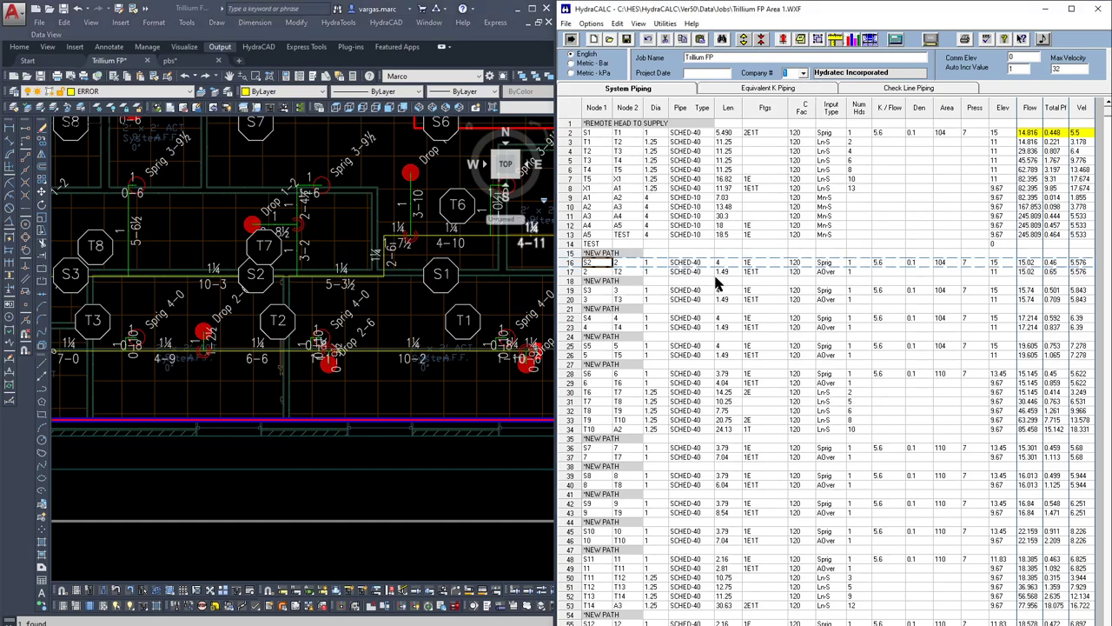
pyautogui.click(630, 264)
pyautogui.click(602, 272)
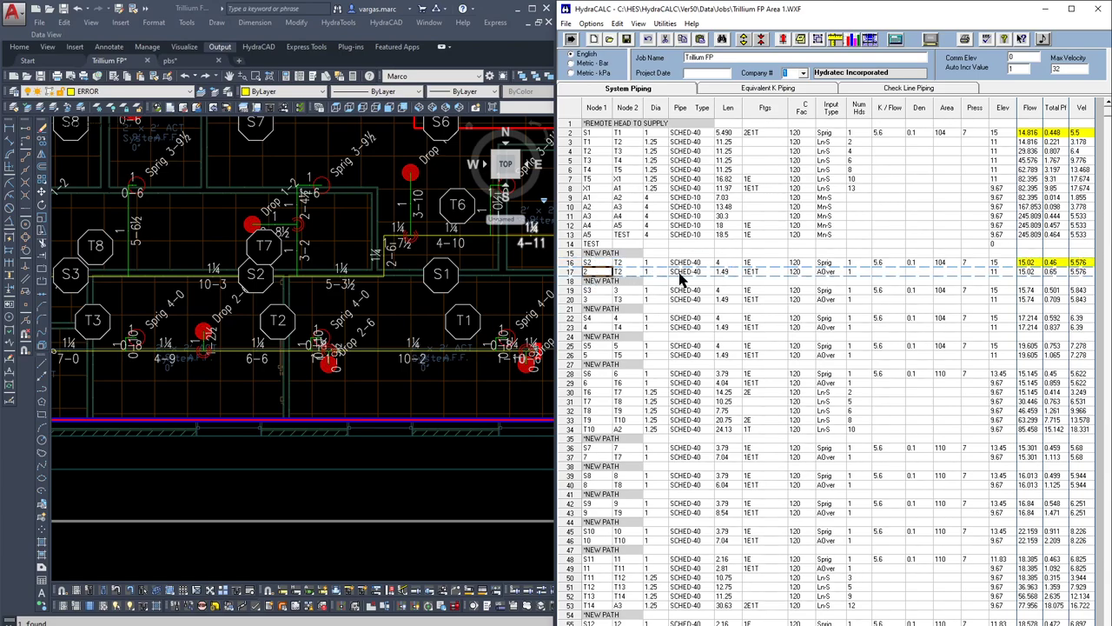
# - Copy the S1 row's 5.490 length and 2E1T fittings into the S2 row and delete the 2-to-T2 armover row
pyautogui.click(728, 262)
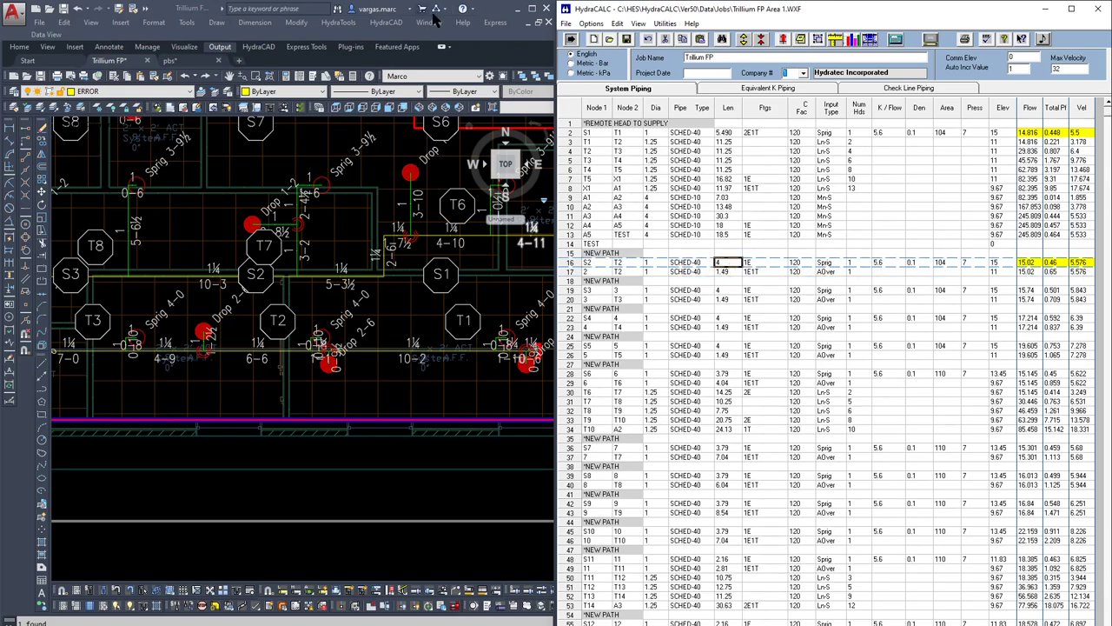
pyautogui.moveTo(728, 132); pyautogui.dragTo(771, 132)
pyautogui.hotkey('ctrl', 'c')
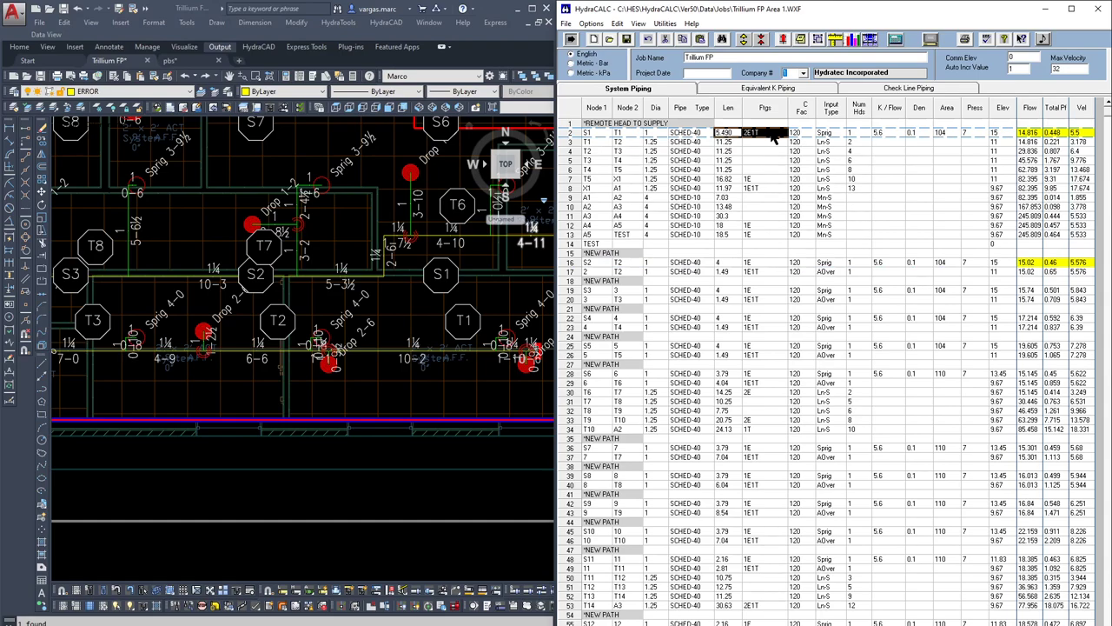
pyautogui.click(728, 263)
pyautogui.hotkey('ctrl', 'v')
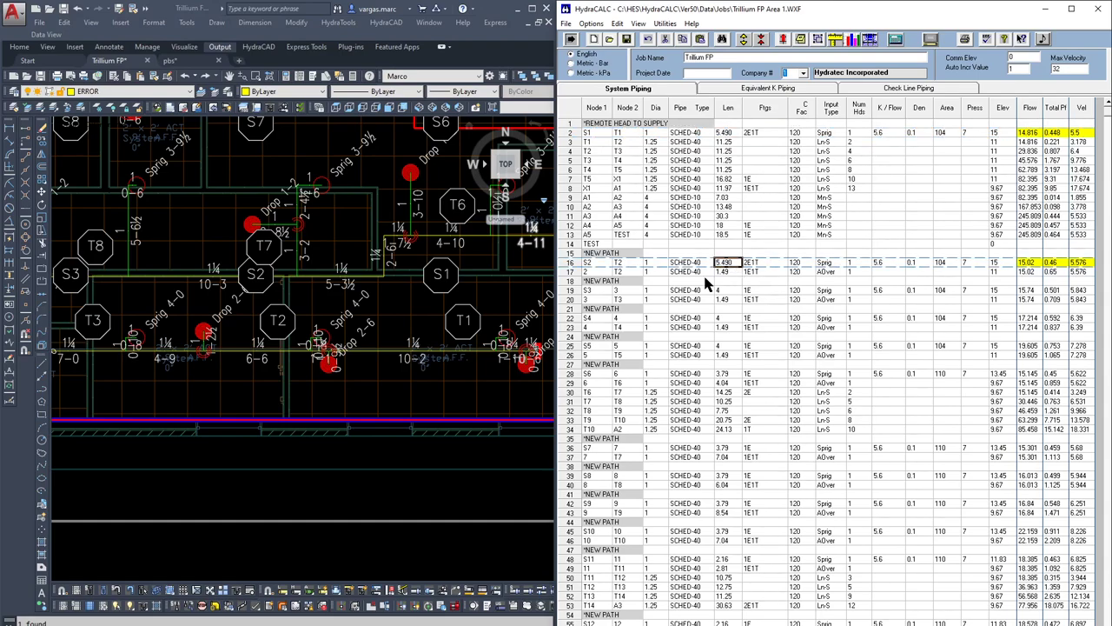
pyautogui.click(611, 273)
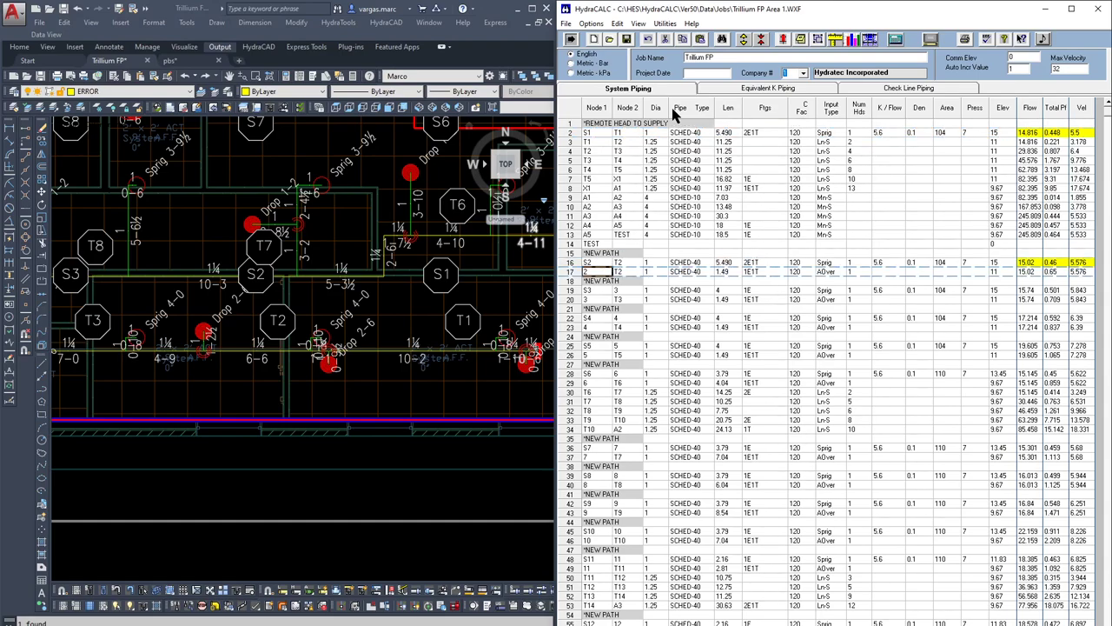
pyautogui.click(761, 41)
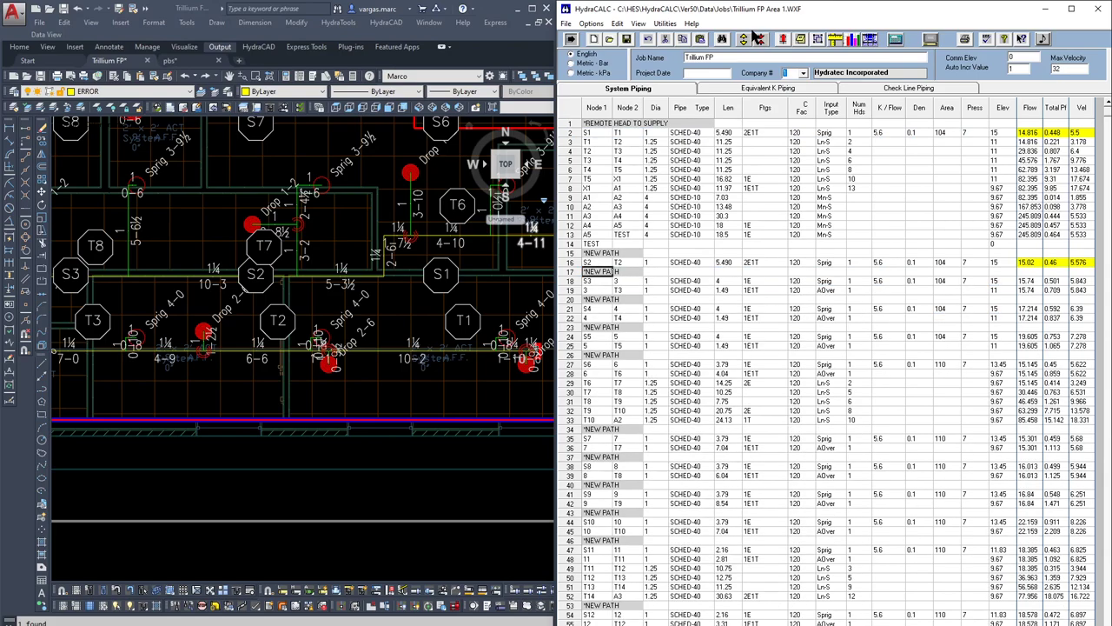
# - Run the S3 row directly to T3 with length 5.490 and fittings 2E1T, and delete the 3-to-T3 armover row
pyautogui.click(726, 282)
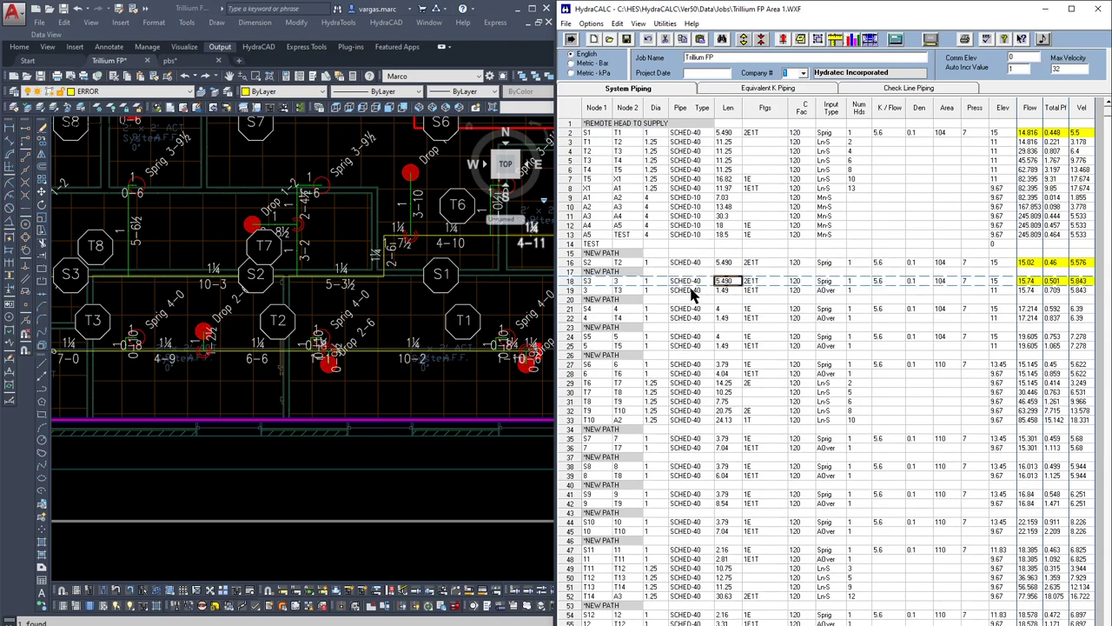
pyautogui.click(622, 282)
pyautogui.write('T')
pyautogui.click(608, 291)
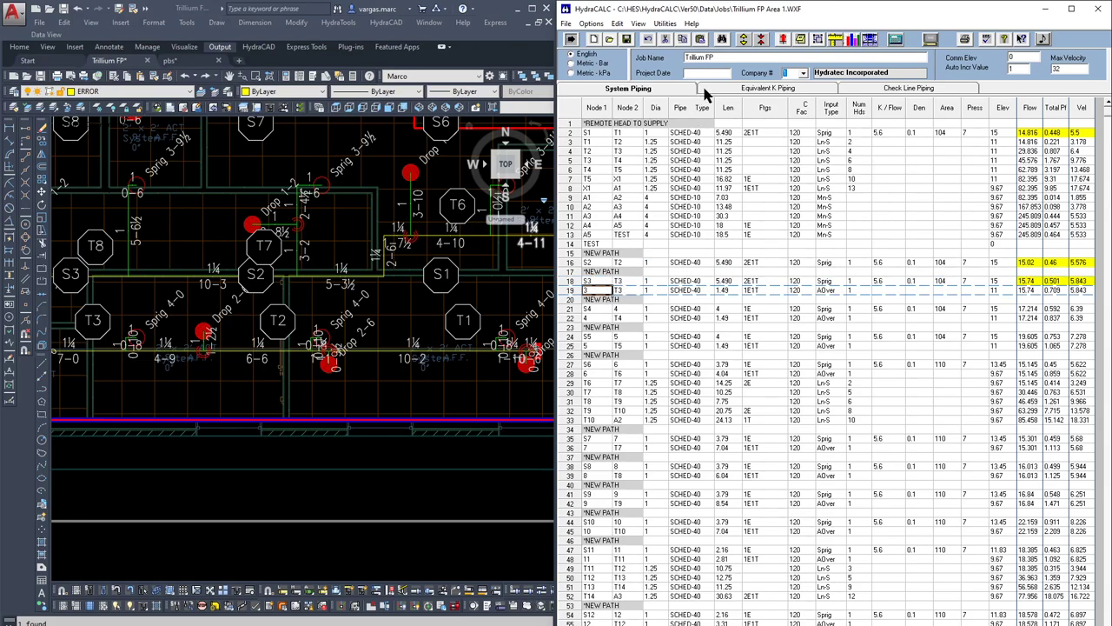
pyautogui.click(762, 40)
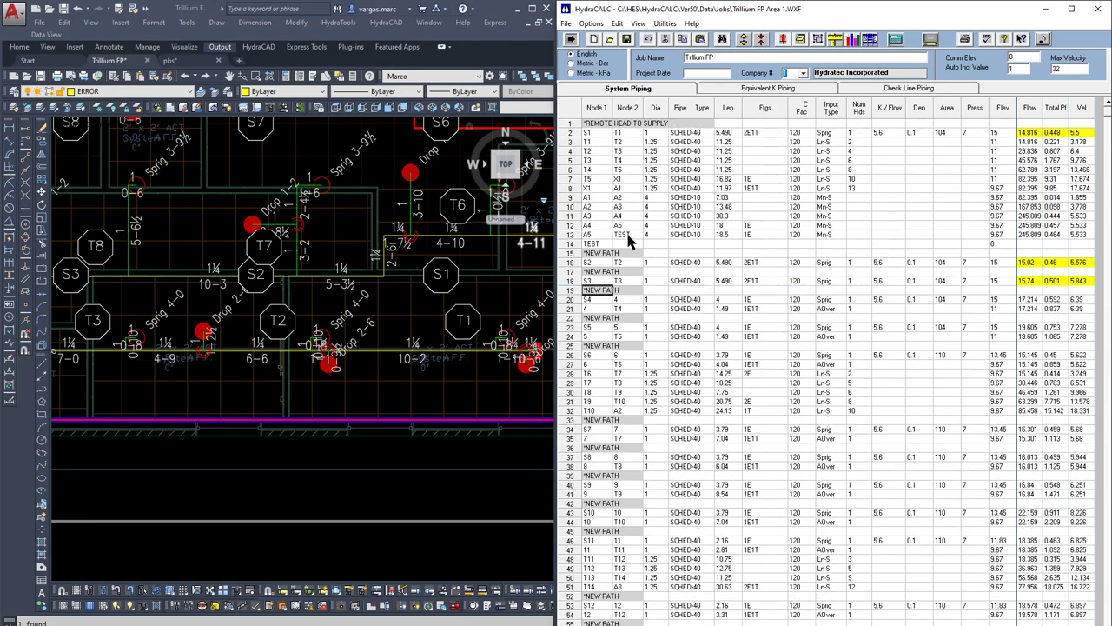
# - Give the S4 row length 5.490, fittings 2E1T and second node T4, and delete the 4-to-T4 armover row
pyautogui.click(732, 301)
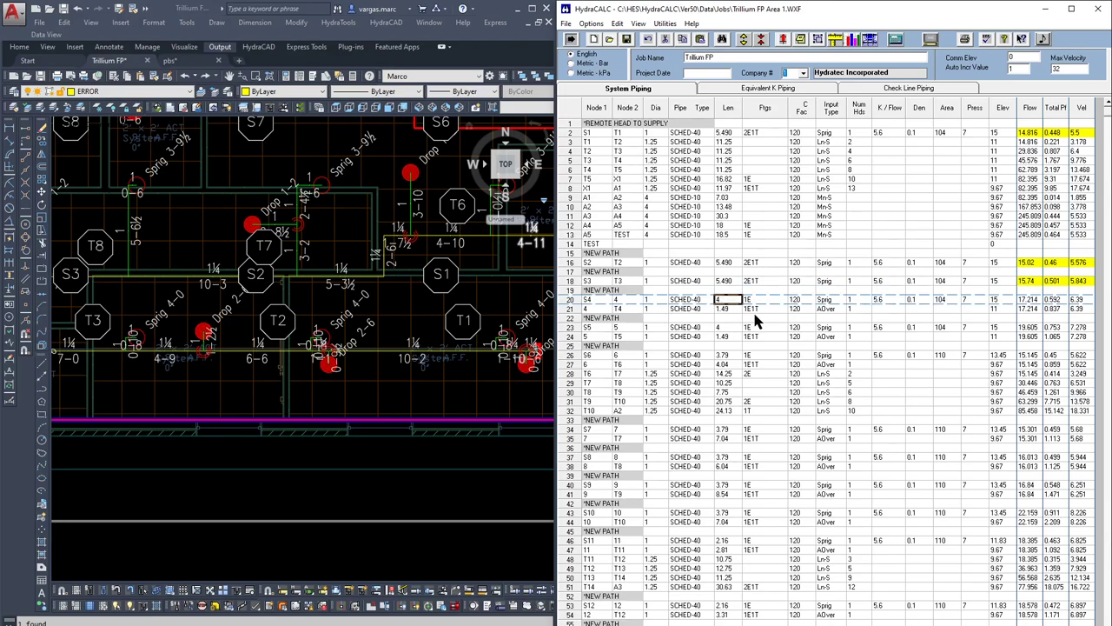
pyautogui.hotkey('ctrl', 'v')
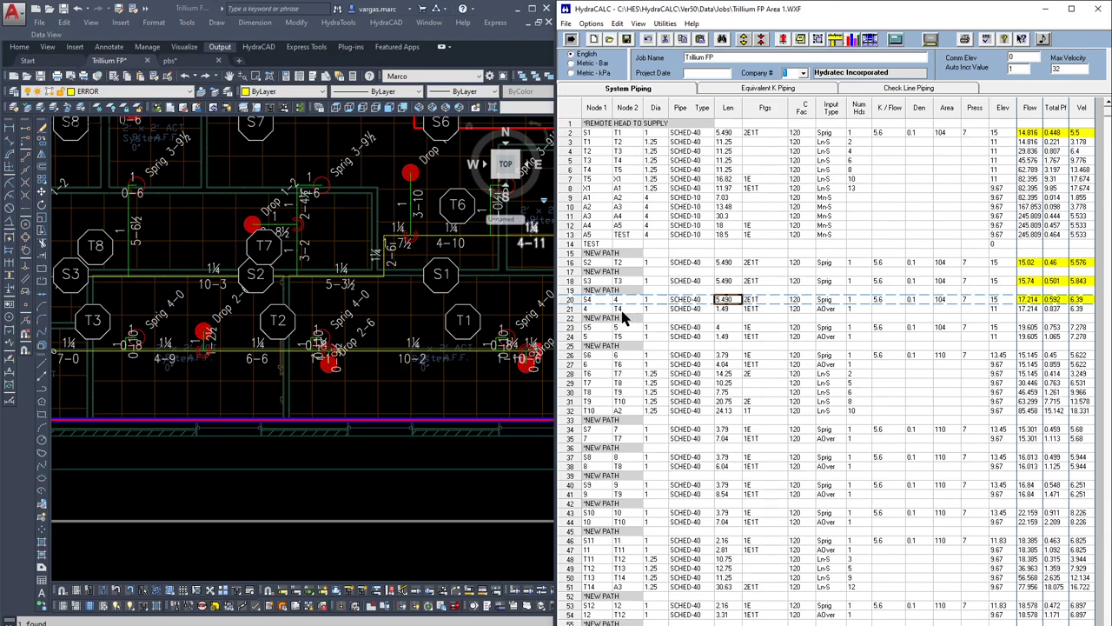
pyautogui.click(594, 309)
pyautogui.click(762, 41)
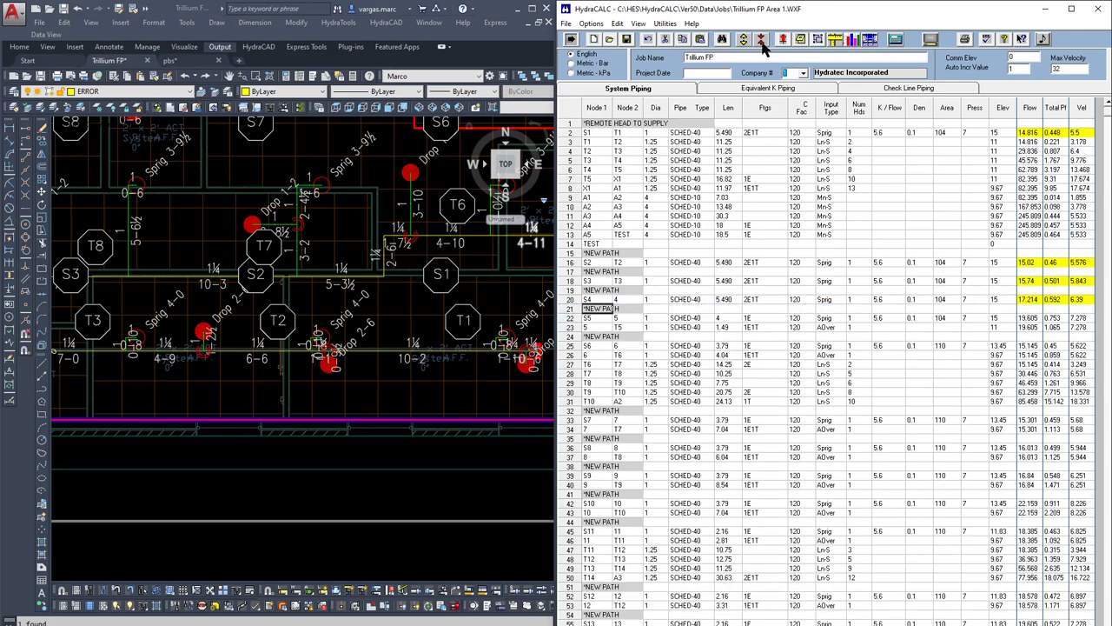
pyautogui.click(626, 300)
pyautogui.write('T')
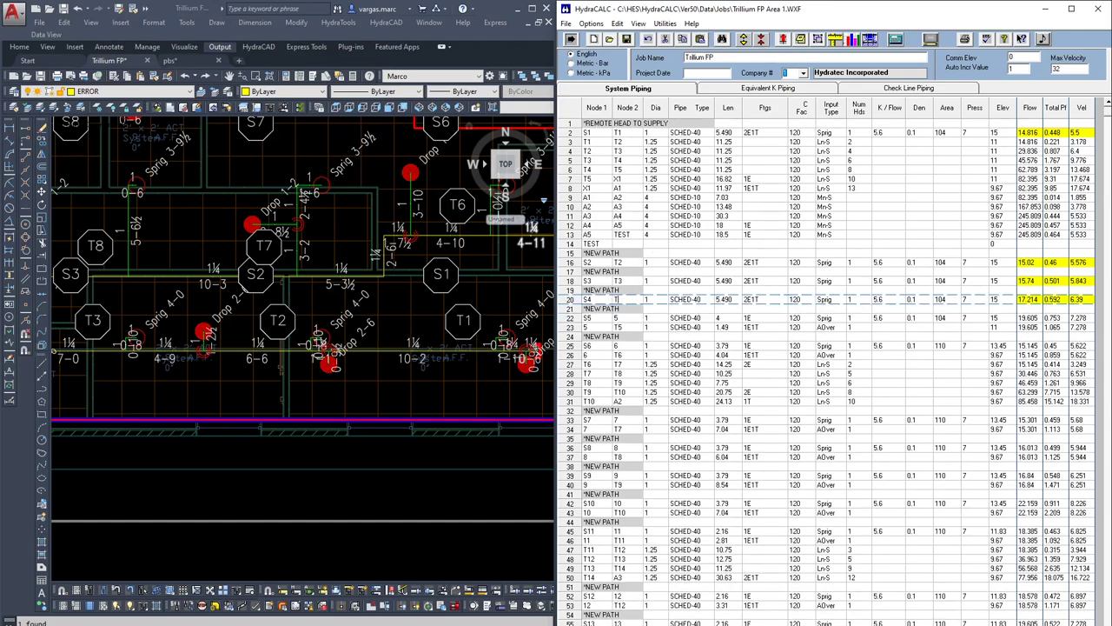
pyautogui.click(606, 328)
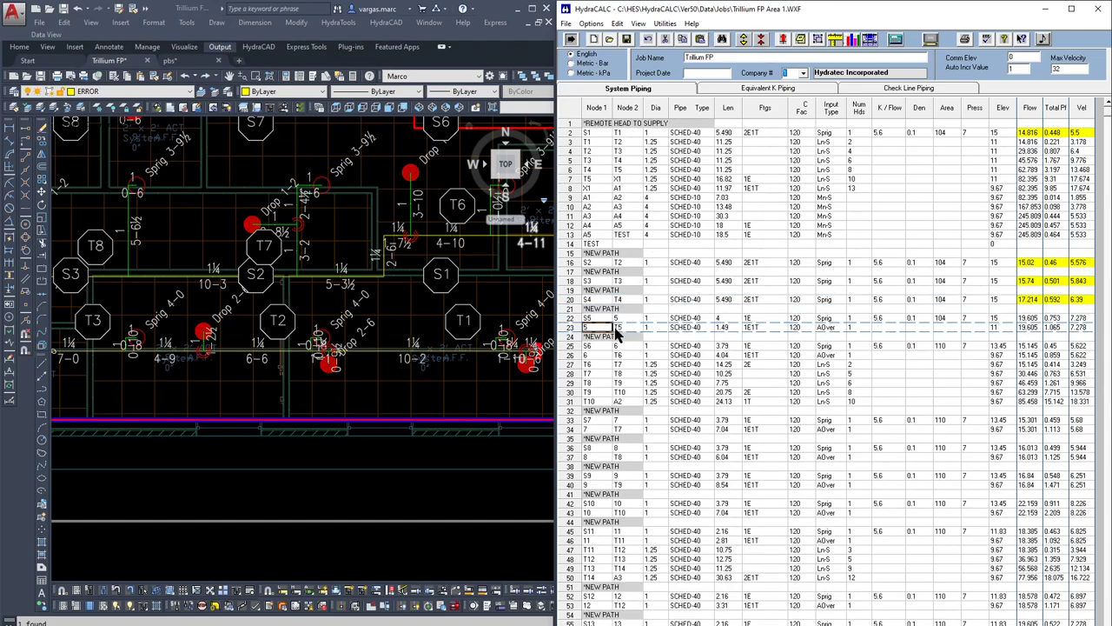
# - Paste length 5.490 and fittings 2E1T into the S5 row, end it at T5, and delete the 5-to-T5 armover row
pyautogui.click(725, 320)
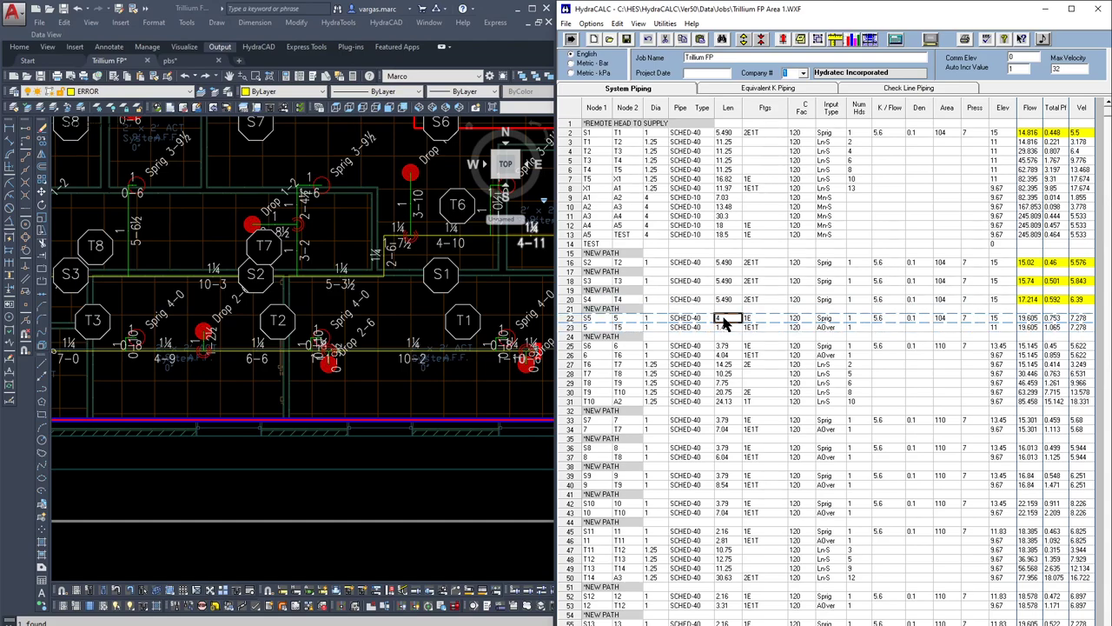
pyautogui.hotkey('ctrl', 'v')
pyautogui.click(621, 318)
pyautogui.write('T5')
pyautogui.click(611, 327)
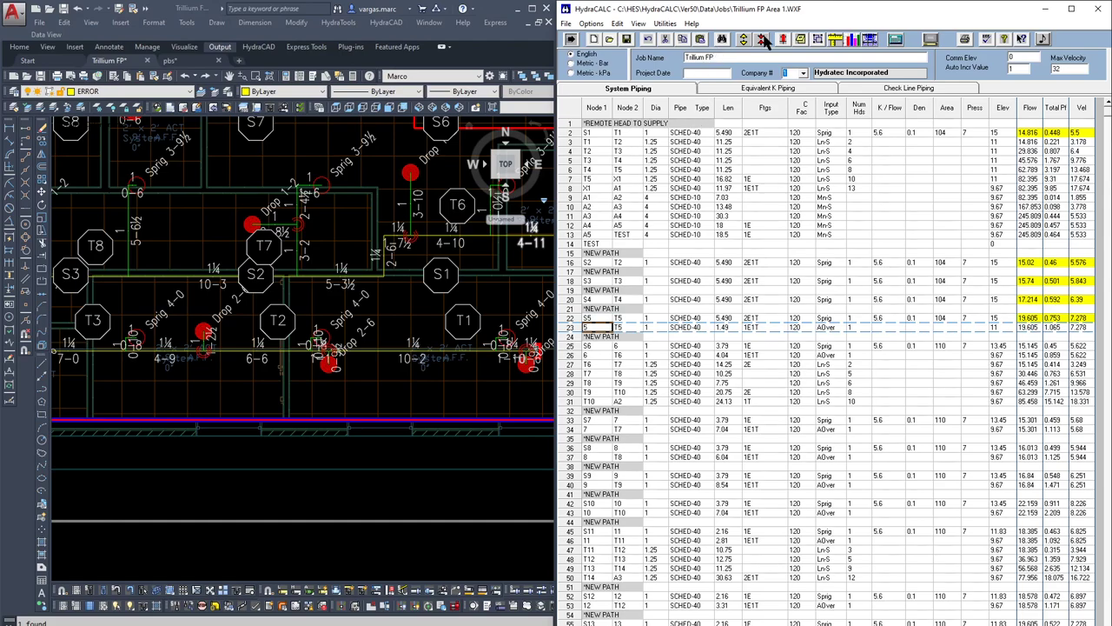
pyautogui.click(763, 40)
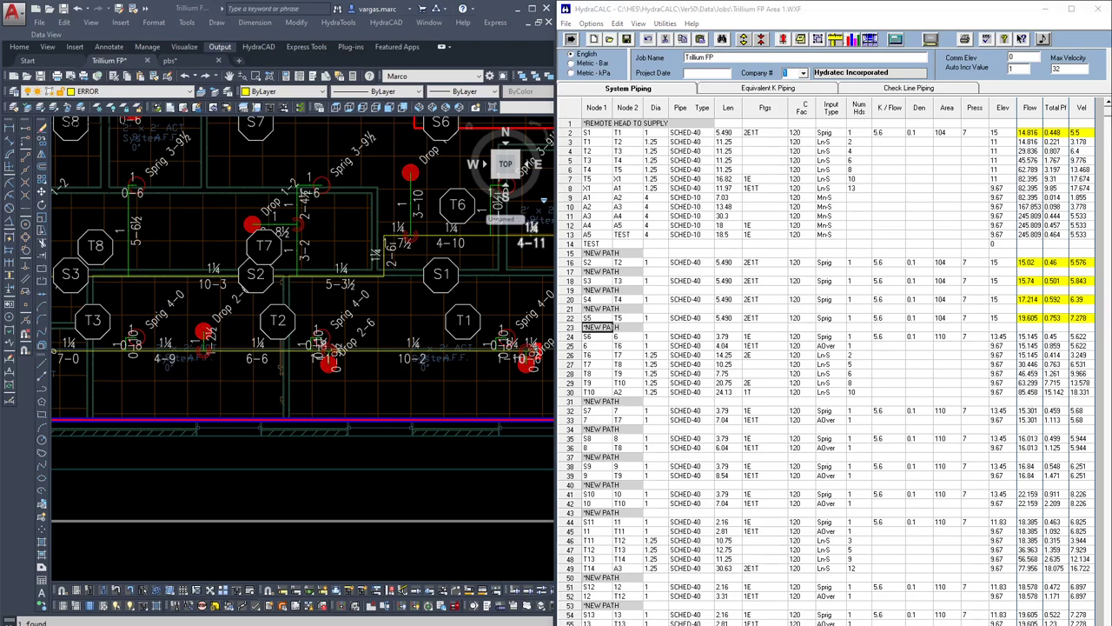
# - Add 3.79 and 4.04 in the Calculator and set the S6 sprig row's length to 7.83
pyautogui.moveTo(537, 158); pyautogui.dragTo(220, 156)
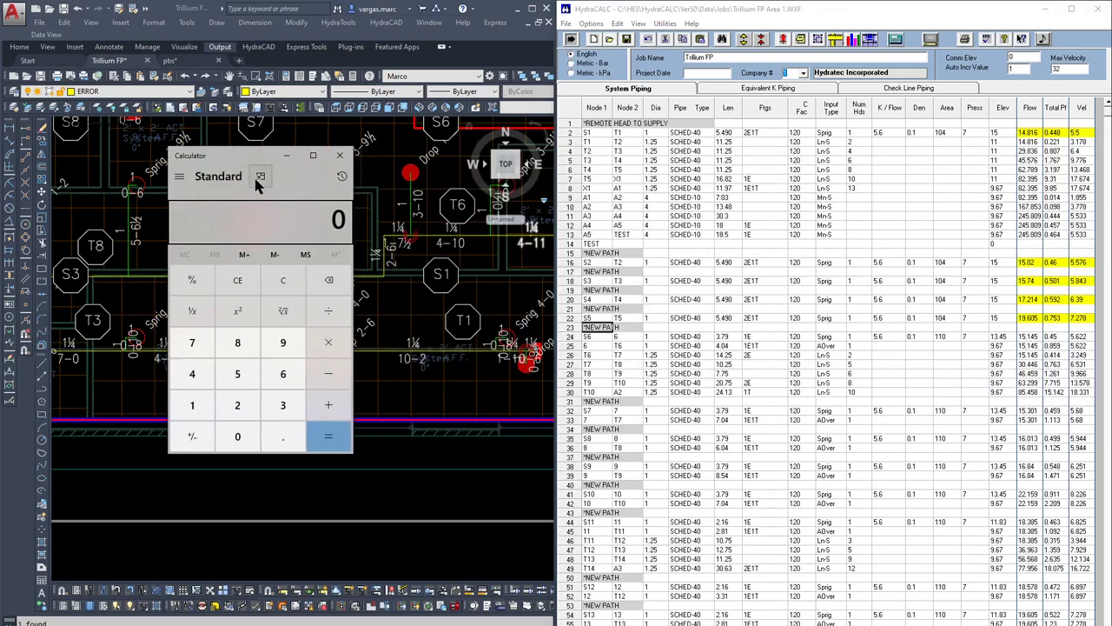
pyautogui.write('3.79 + 4.04 =')
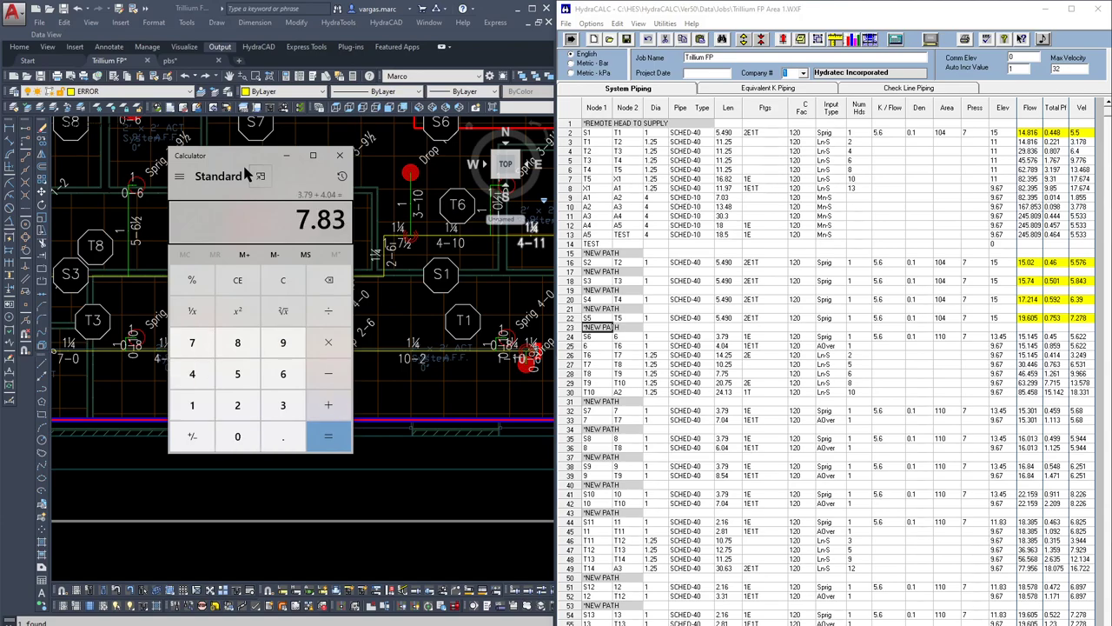
pyautogui.click(734, 339)
pyautogui.write('7.83')
pyautogui.press('Return')
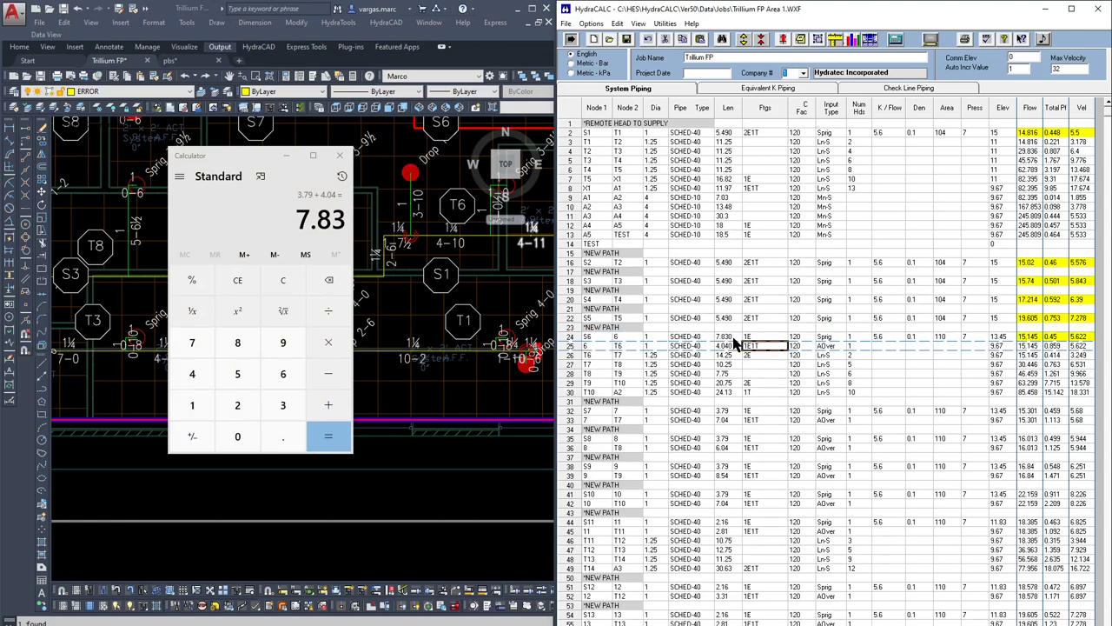
# - Give the S6 sprig row fittings 2E1T and second node T6, and delete the 6-to-T6 armover row
pyautogui.press('Up')
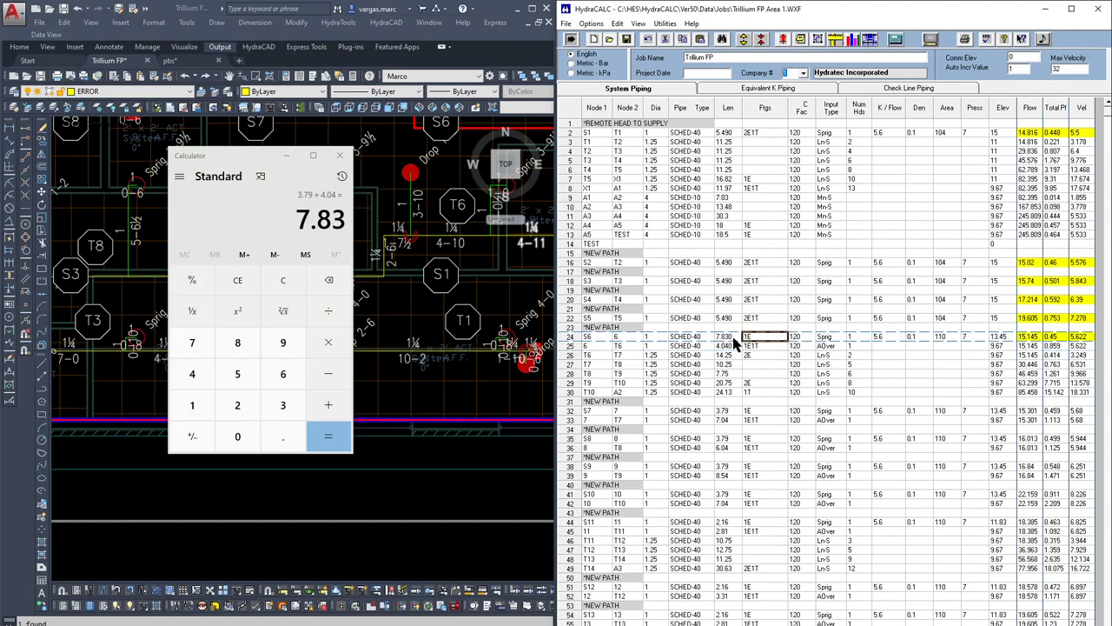
pyautogui.write('2E1T')
pyautogui.press('Return')
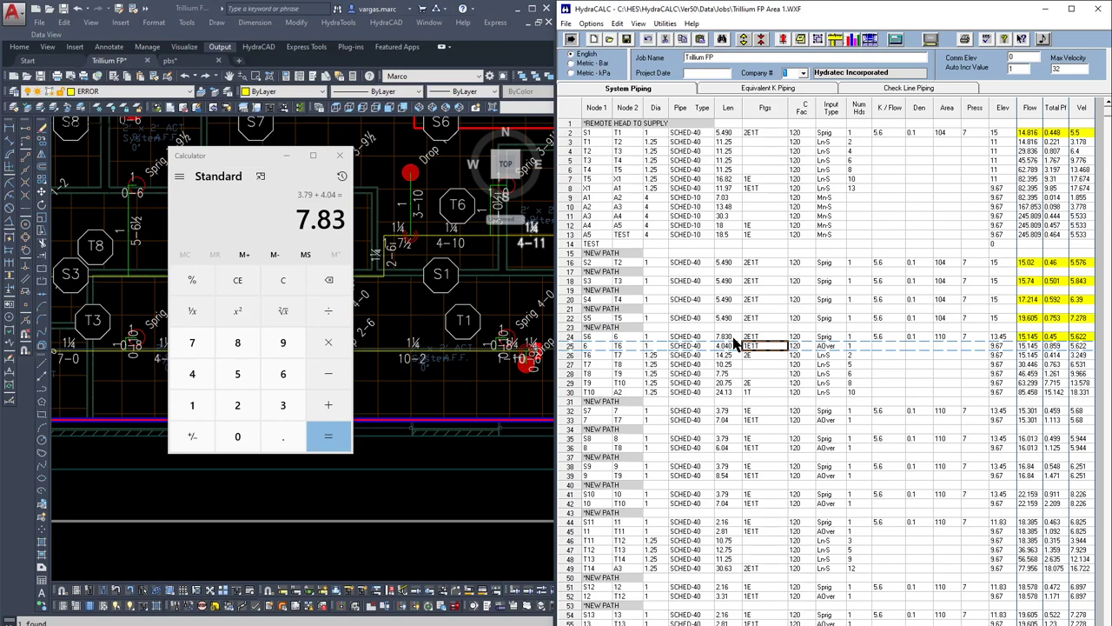
pyautogui.click(631, 337)
pyautogui.write('T')
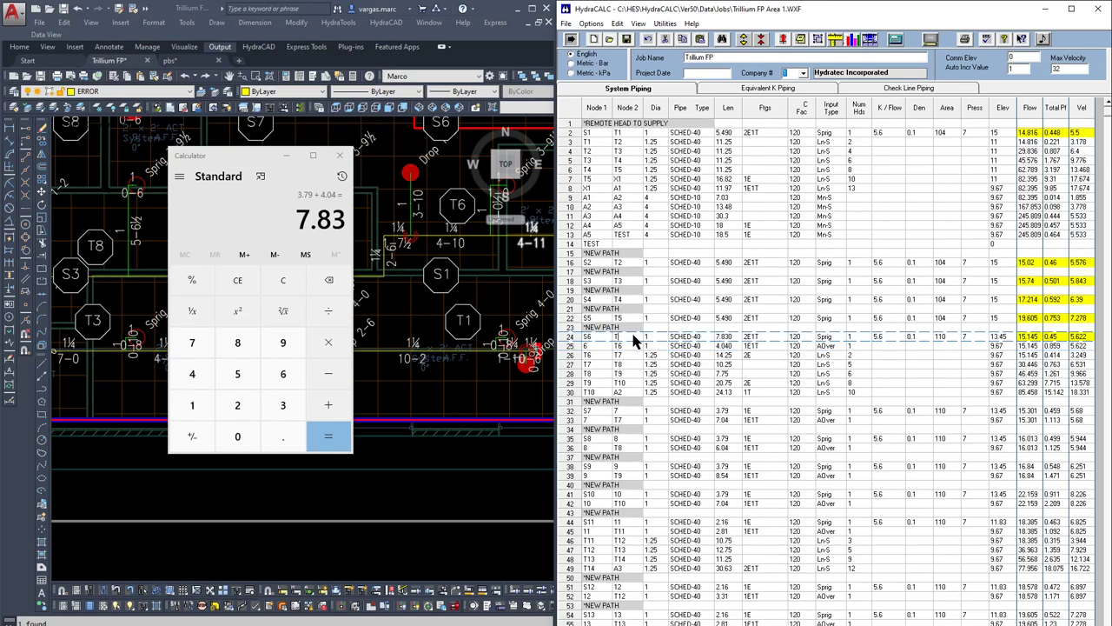
pyautogui.write('6')
pyautogui.click(600, 346)
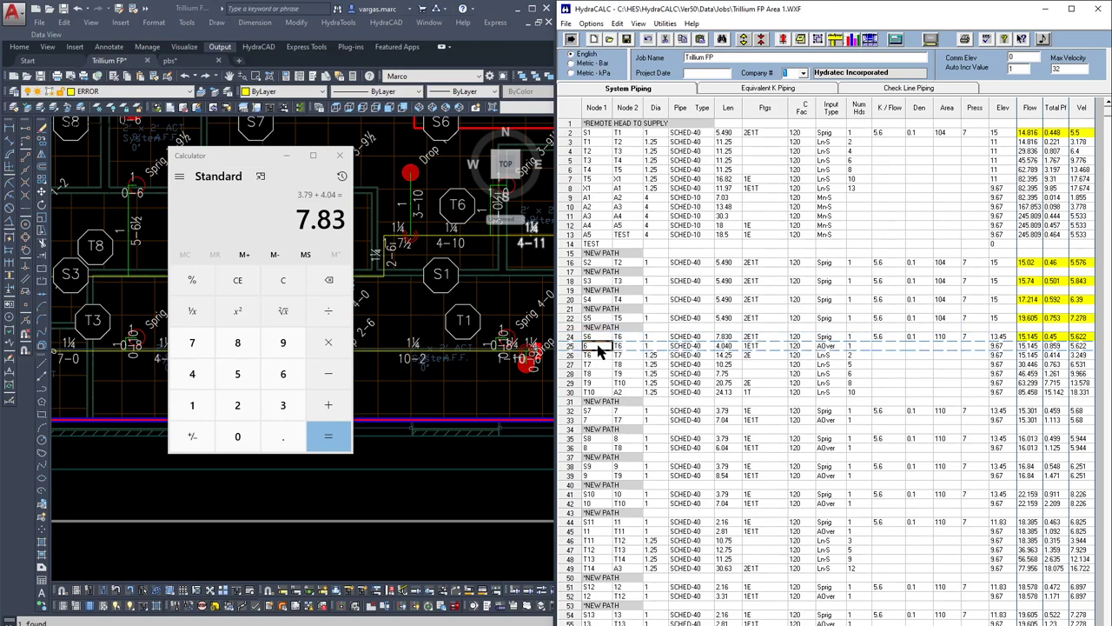
pyautogui.click(760, 40)
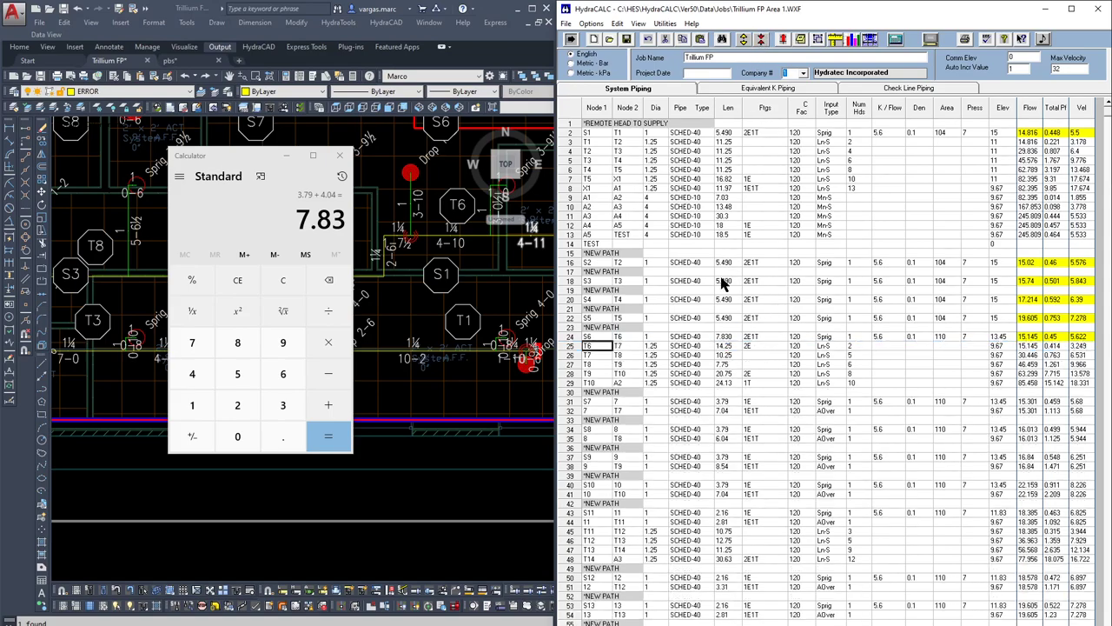
# - Add 3.79 and 7.04 in the Calculator and set the S7 sprig row's length to 10.83
pyautogui.click(735, 405)
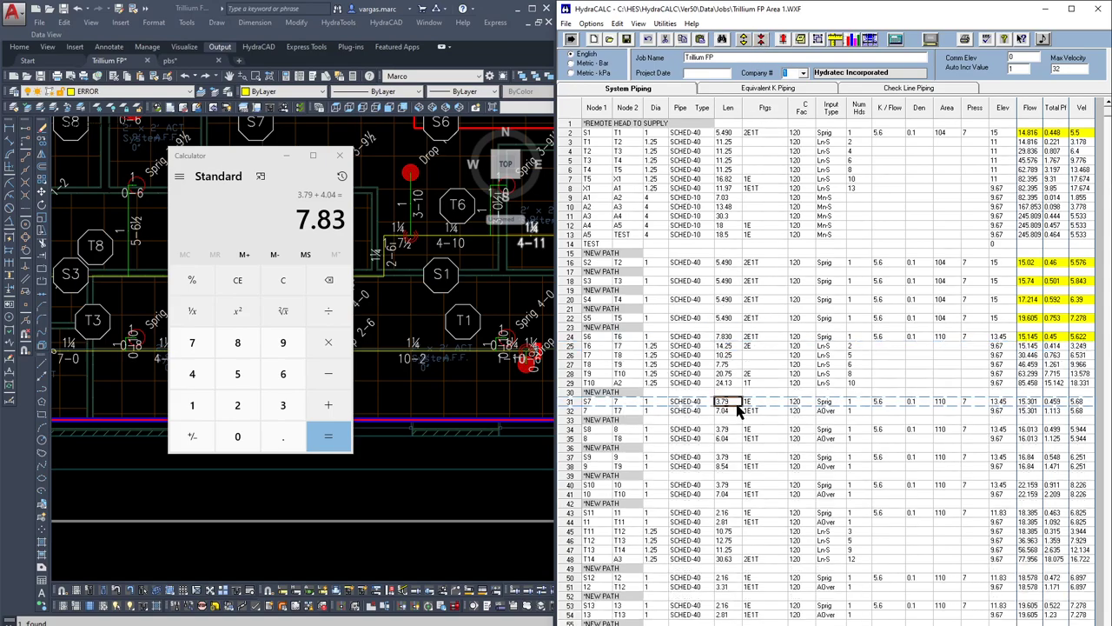
pyautogui.click(280, 165)
pyautogui.press('Escape')
pyautogui.write('3.79 ')
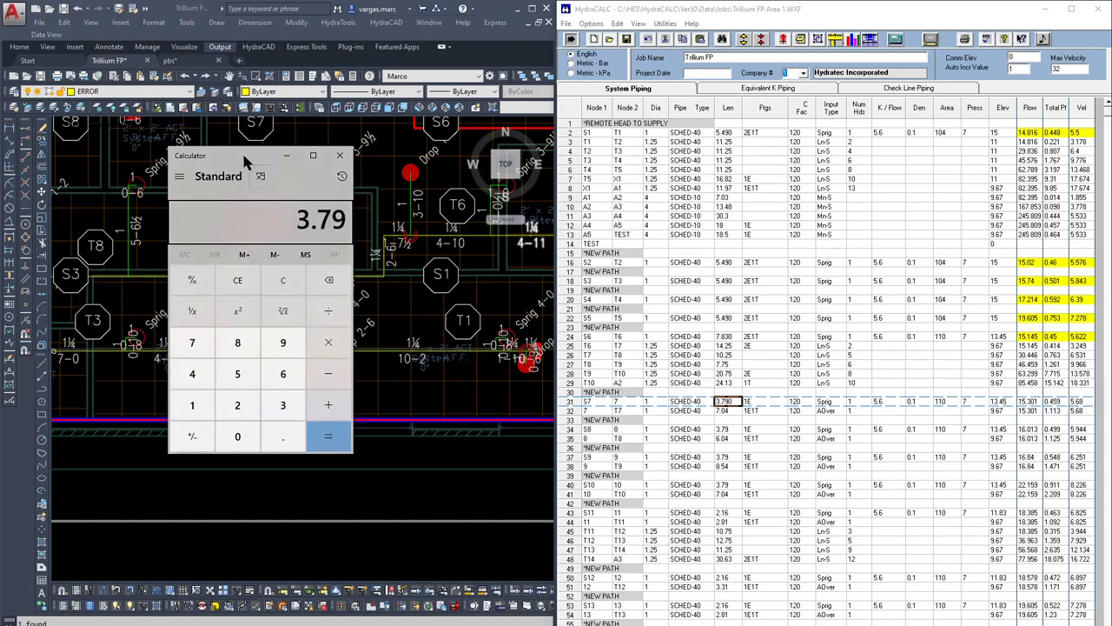
pyautogui.write('+ 7.04')
pyautogui.press('Return')
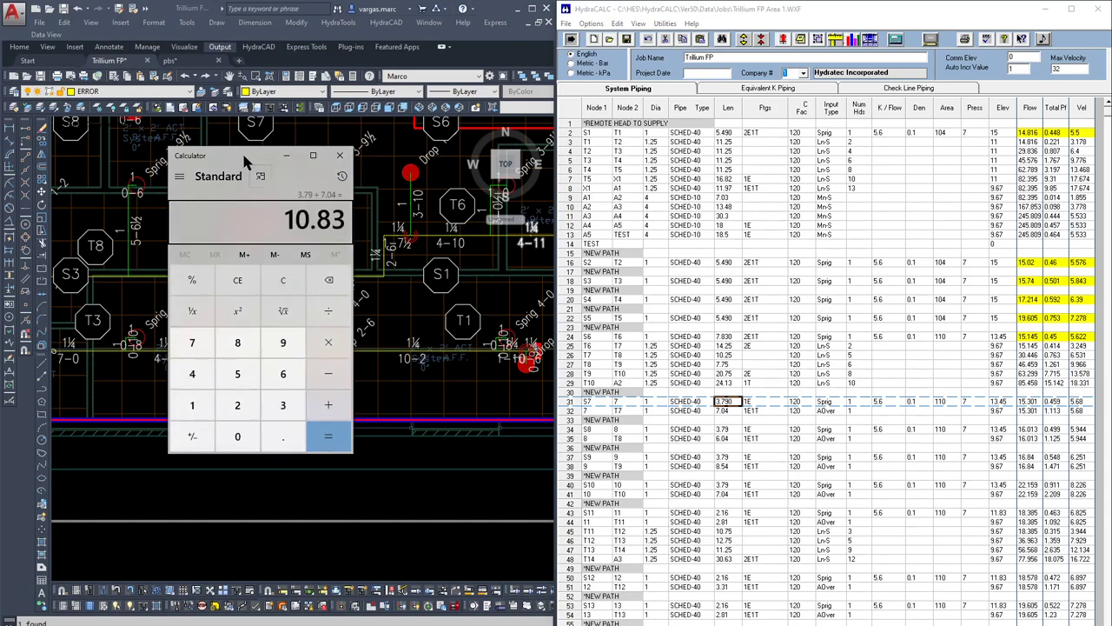
pyautogui.click(727, 401)
pyautogui.write('10.83')
pyautogui.press('Return')
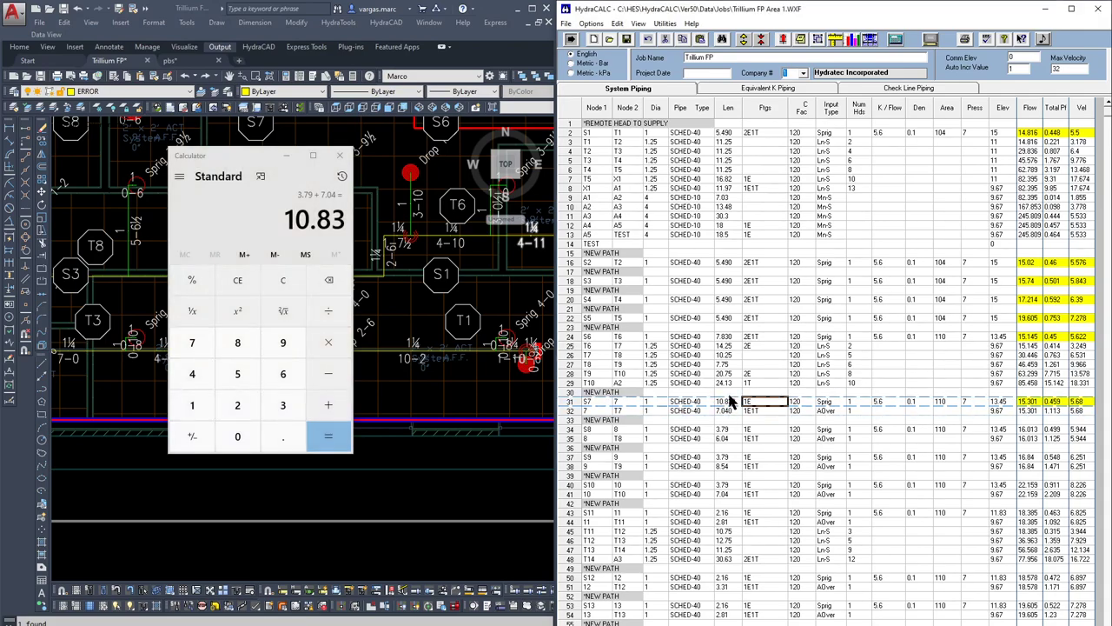
# - Set the S7 row's fittings to 2E1T and delete the 7-to-T7 armover row
pyautogui.press('Left')
pyautogui.press('Left')
pyautogui.press('Left')
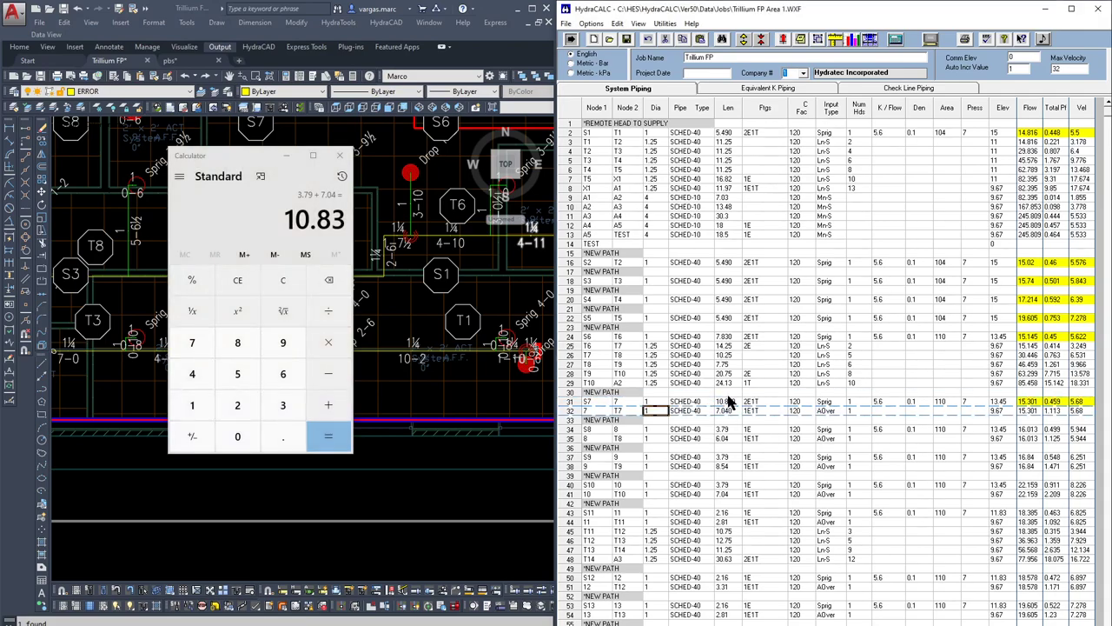
pyautogui.click(608, 412)
pyautogui.click(763, 44)
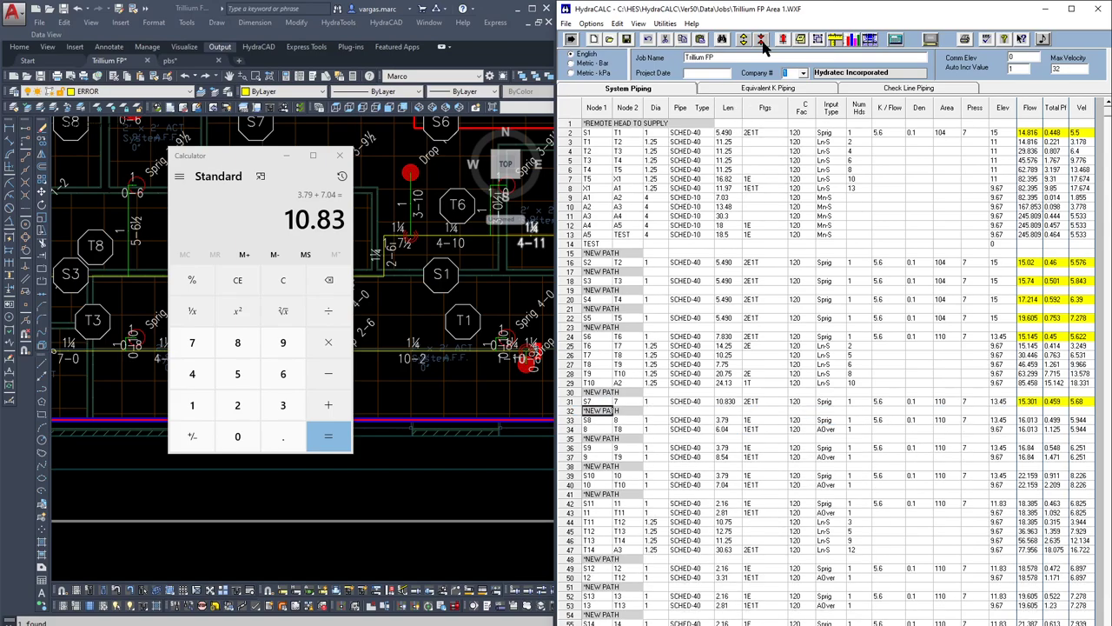
# - Add 3.79 and 6.04 in the Calculator and set the S8 sprig row's length to 9.83
pyautogui.click(602, 430)
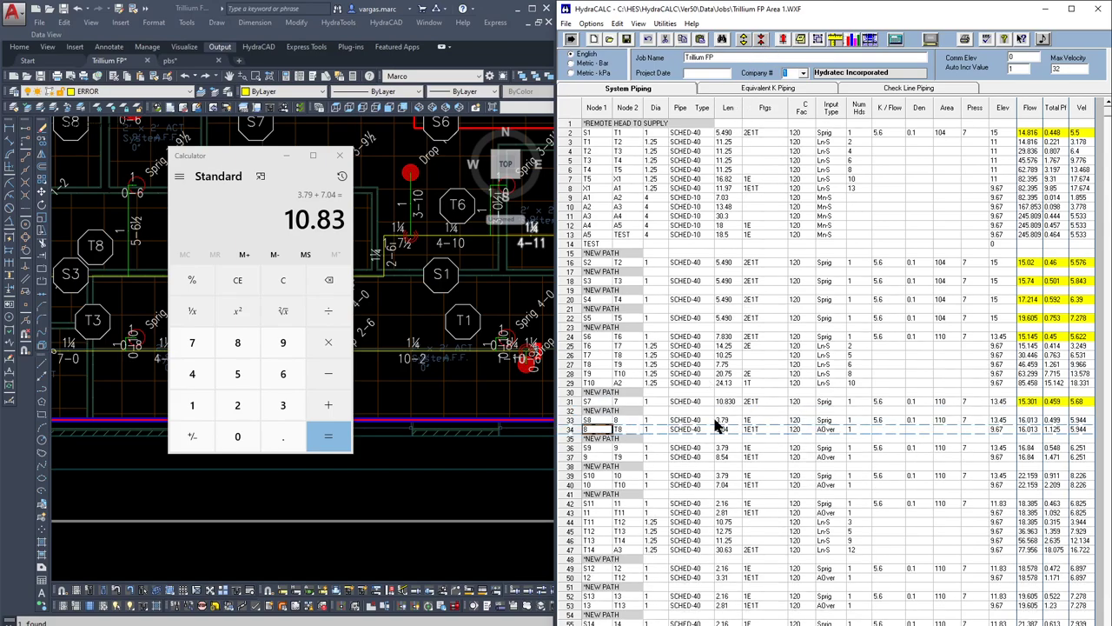
pyautogui.click(217, 156)
pyautogui.press('Escape')
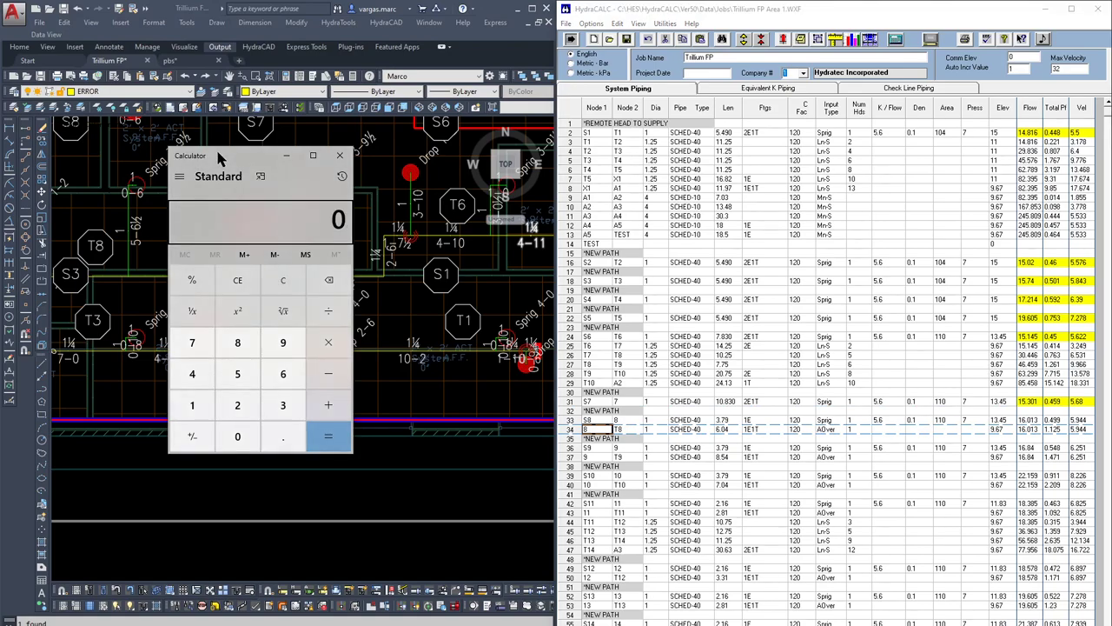
pyautogui.write('3')
pyautogui.write('.79 + ')
pyautogui.write('6.04')
pyautogui.press('Return')
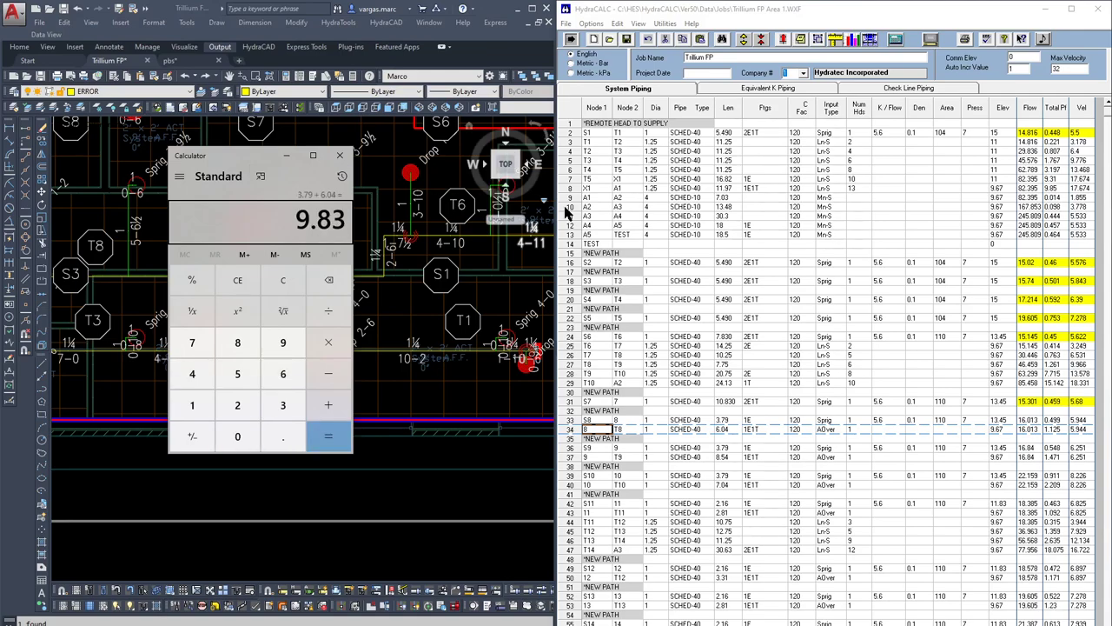
pyautogui.click(719, 421)
pyautogui.press('Return')
# - Change the S8 row's second node to T8 and delete the 8-to-T8 armover row
pyautogui.click(622, 420)
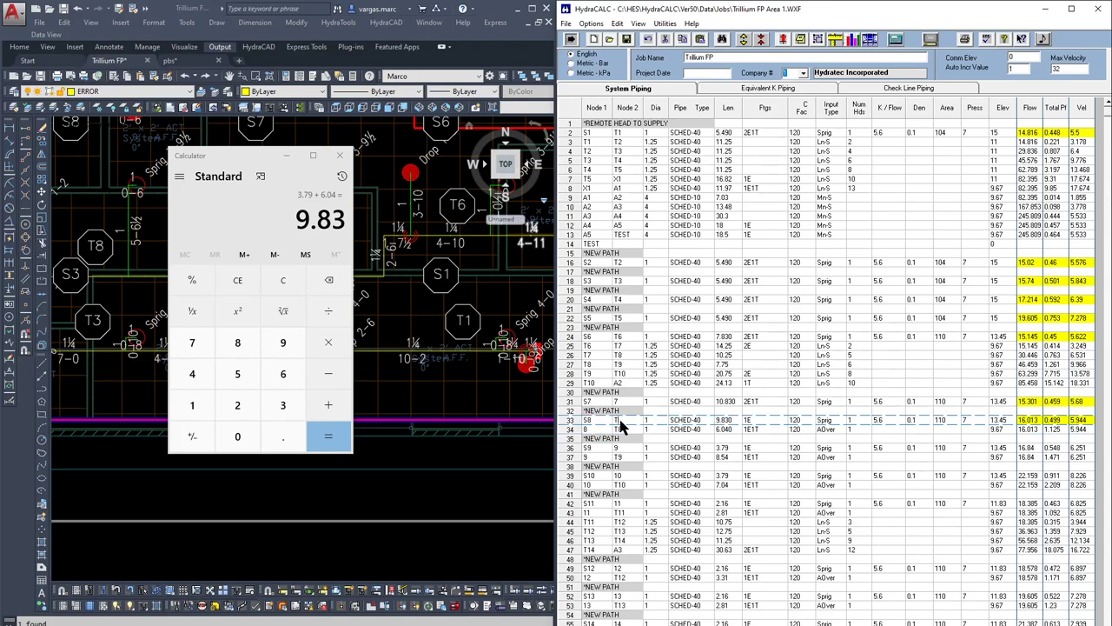
pyautogui.press('Return')
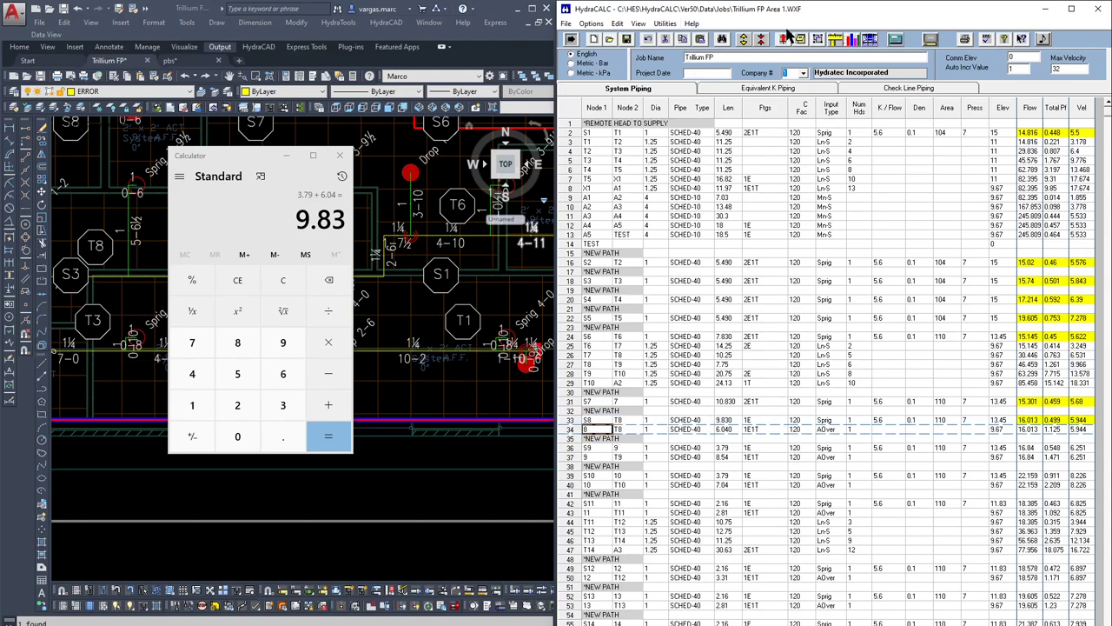
pyautogui.click(762, 40)
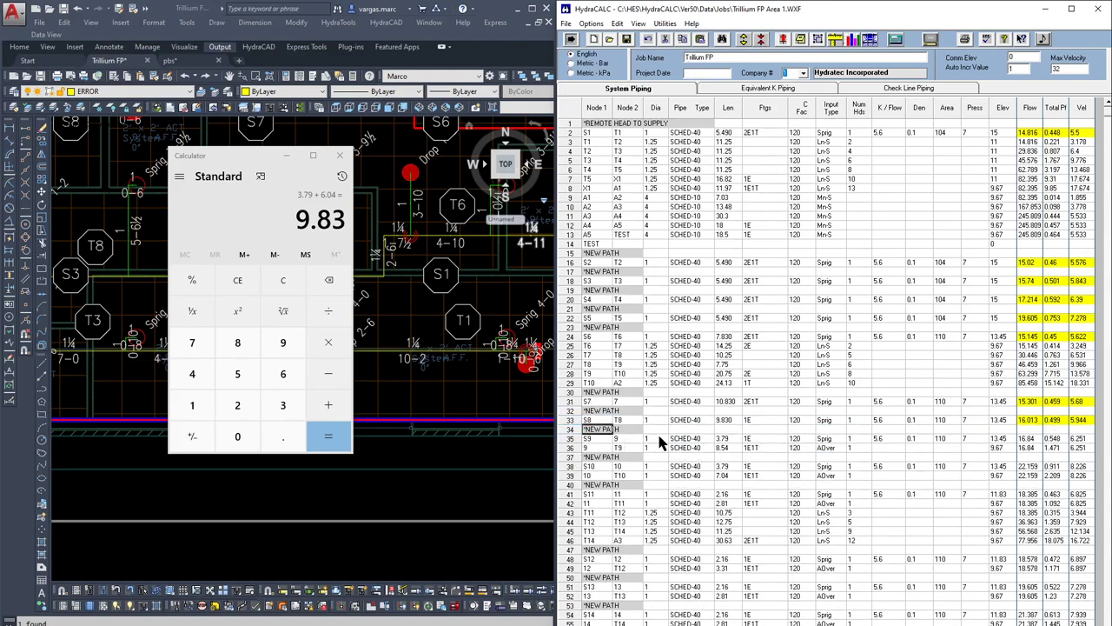
# - Add 8.54 and 3.79 in the Calculator and give the S9 sprig row length 12.33 and fittings 2E1T
pyautogui.click(725, 448)
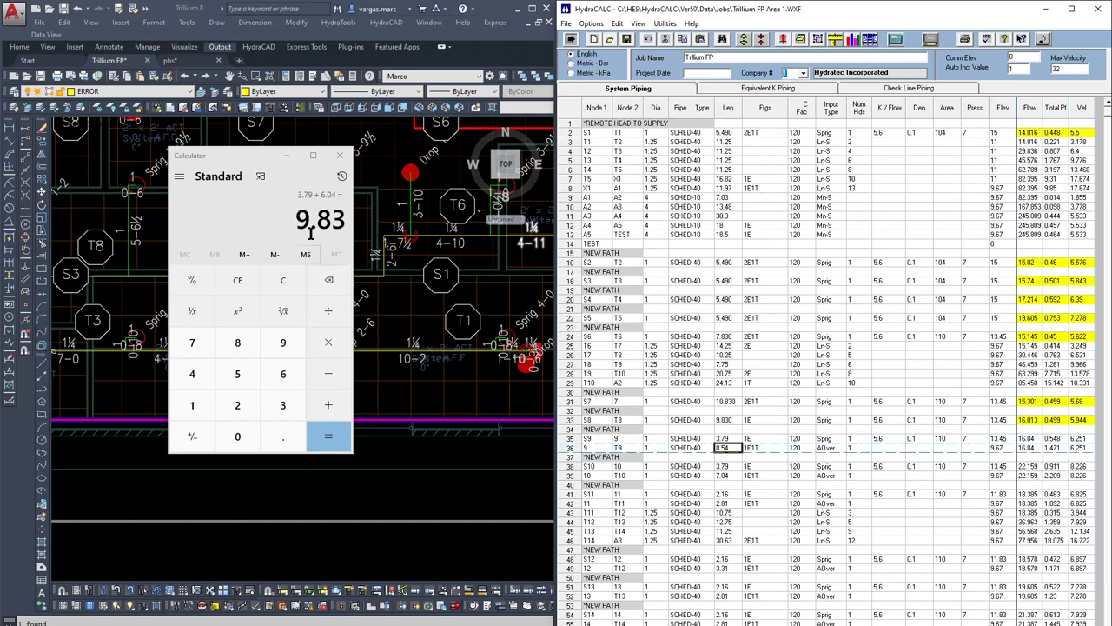
pyautogui.click(229, 157)
pyautogui.press('Escape')
pyautogui.write('8.')
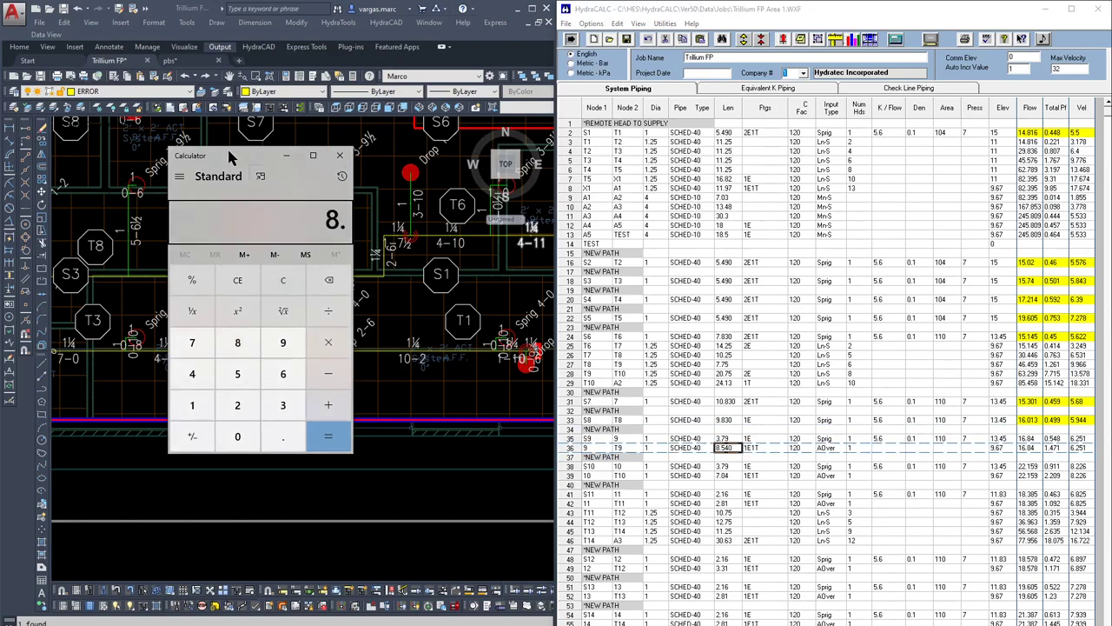
pyautogui.write('54 + 3.79')
pyautogui.press('Return')
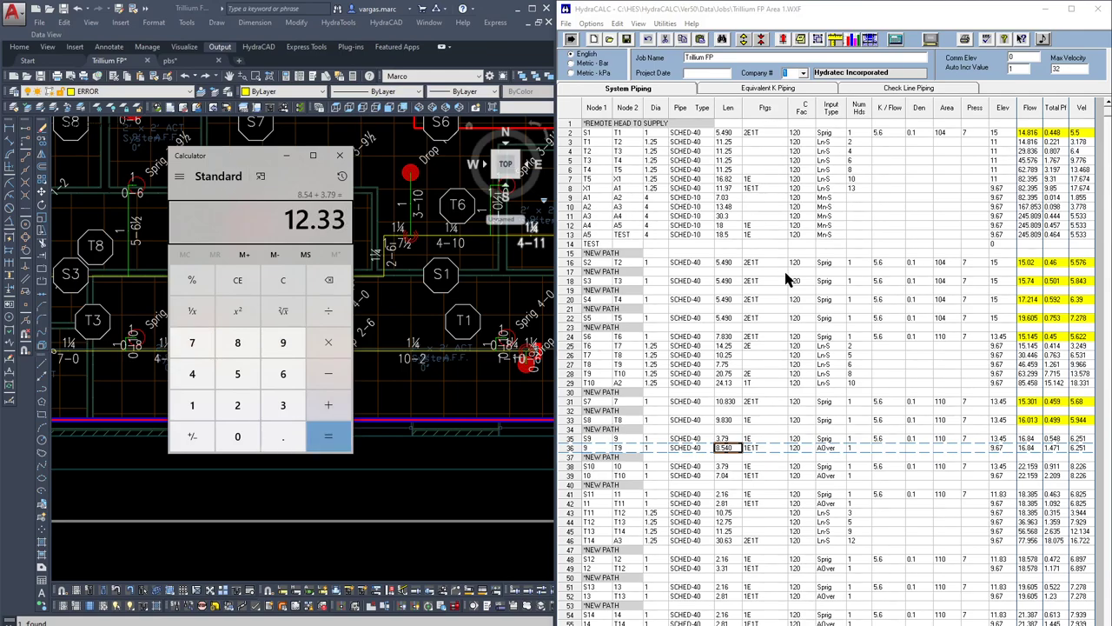
pyautogui.click(725, 439)
pyautogui.write('12')
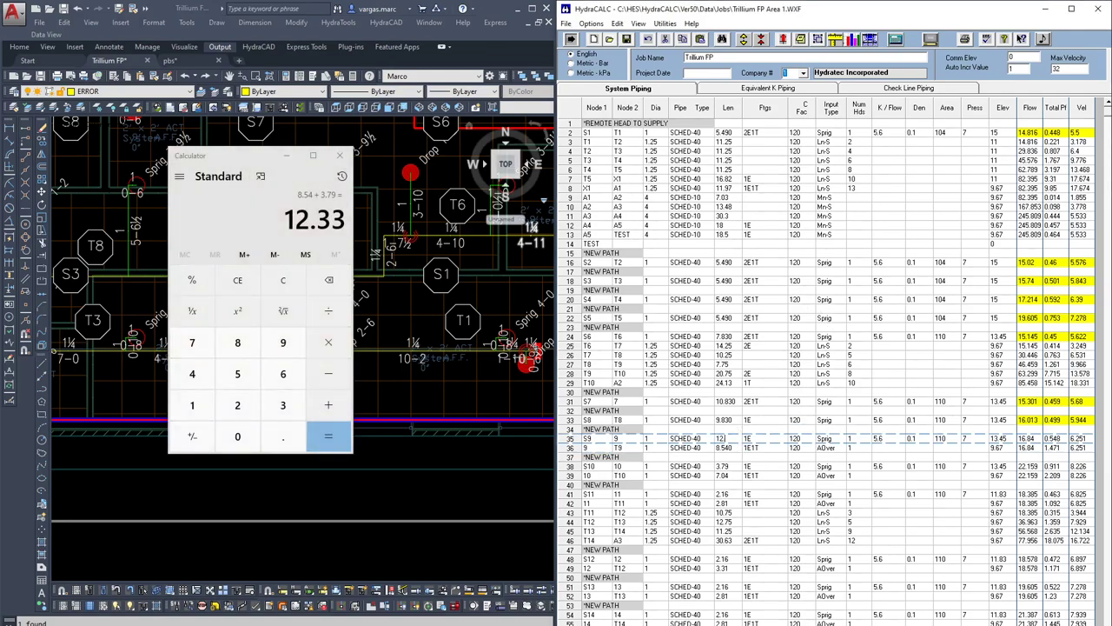
pyautogui.write('.33')
pyautogui.press('Return')
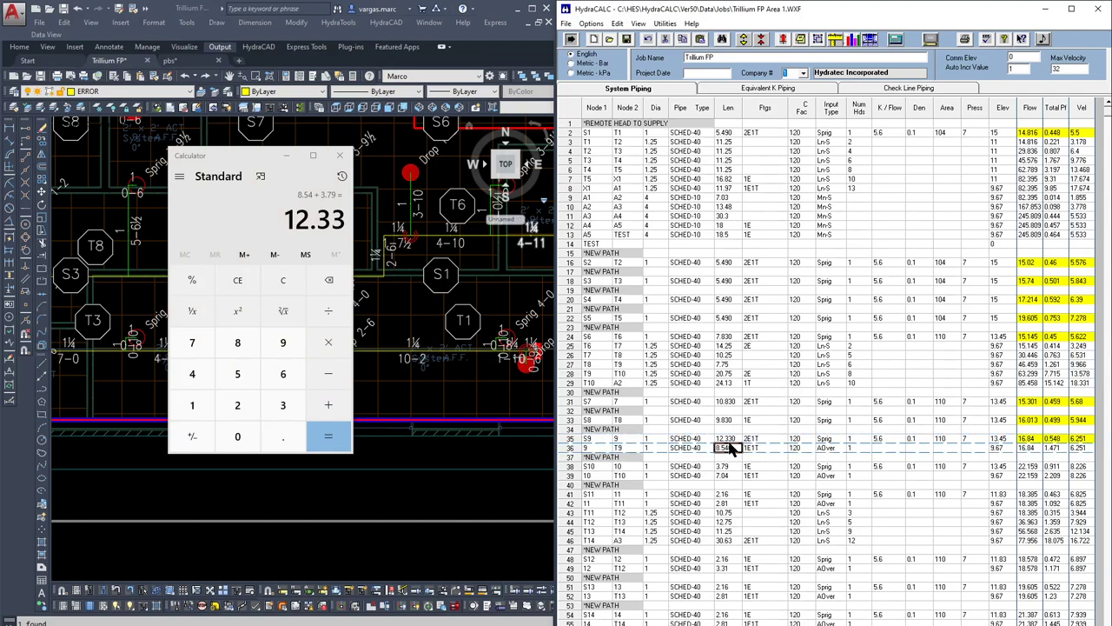
# - End the S9 row at node T9 and delete the 9-to-T9 armover row
pyautogui.press('Up')
pyautogui.press('Right')
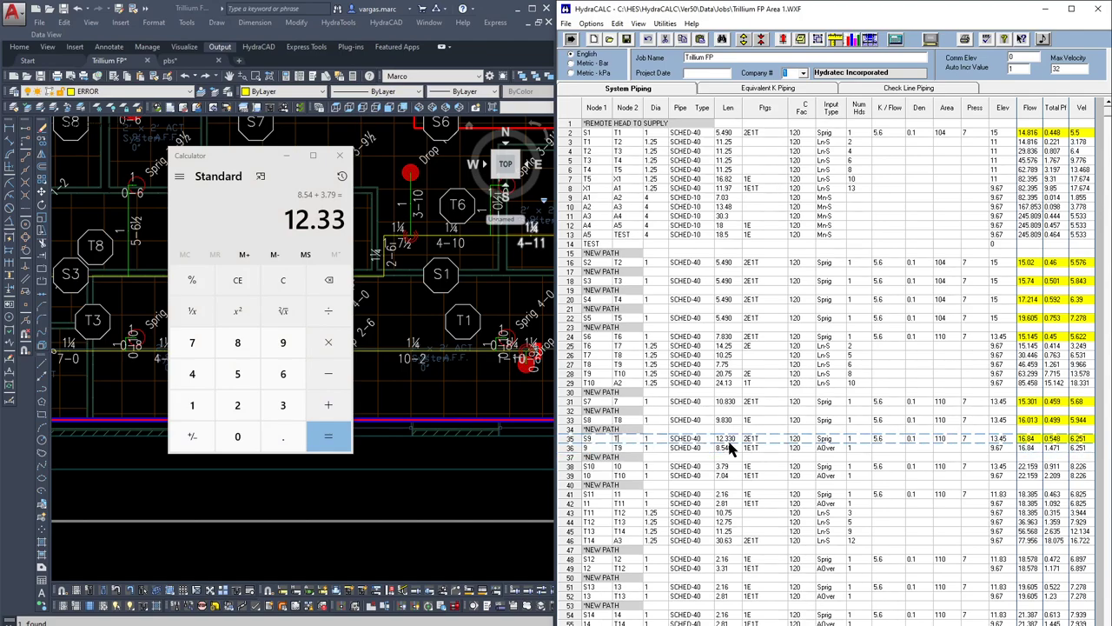
pyautogui.press('Return')
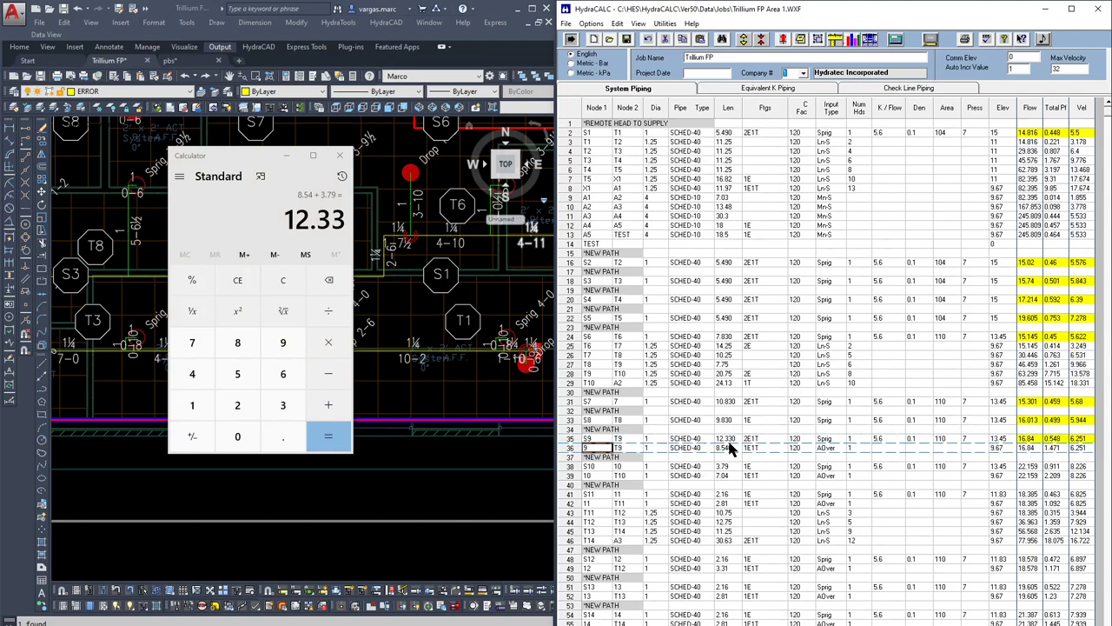
pyautogui.click(761, 40)
# - Change the second node of the S10 sprig row to T10
pyautogui.click(605, 466)
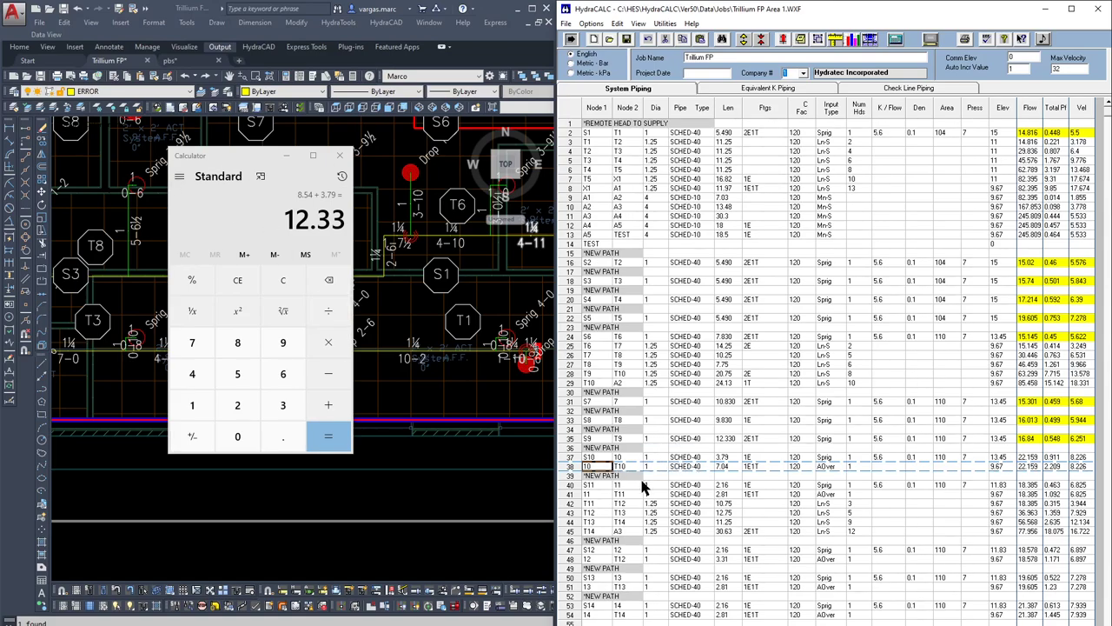
pyautogui.click(630, 458)
pyautogui.write('T')
# - Add 3.79 and 7.04 in the Calculator and set the S10 sprig row's length to 10.83
pyautogui.press('Down')
pyautogui.press('Right')
pyautogui.press('Right')
pyautogui.press('Right')
pyautogui.press('Up')
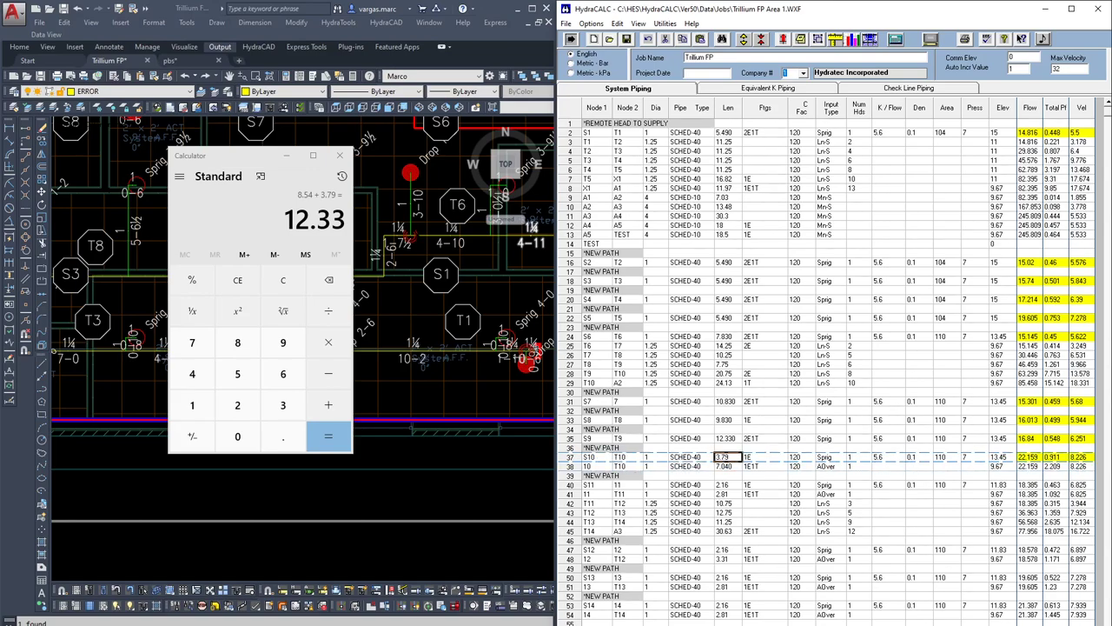
pyautogui.click(246, 152)
pyautogui.press('Escape')
pyautogui.write('3.79 + 7.04')
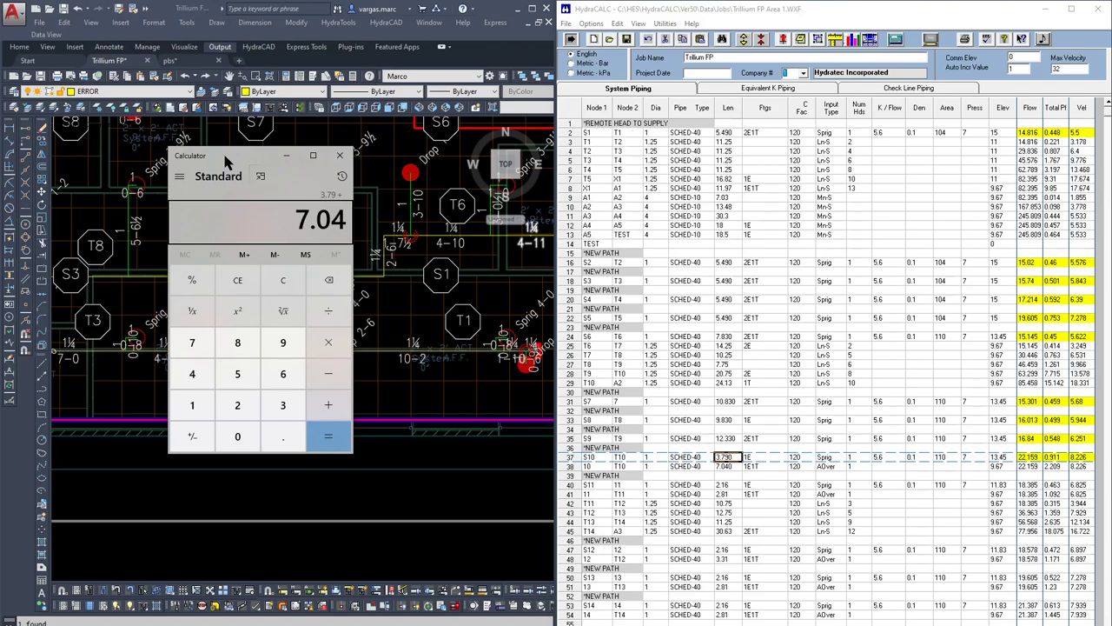
pyautogui.press('Return')
pyautogui.click(734, 461)
pyautogui.write('1')
pyautogui.press('Return')
# - Set the S10 row's fittings to 2E1T and delete the 10-to-T10 armover row
pyautogui.press('Up')
pyautogui.press('Right')
pyautogui.write('2E1T')
pyautogui.press('Return')
pyautogui.press('Left')
pyautogui.press('Left')
pyautogui.press('Left')
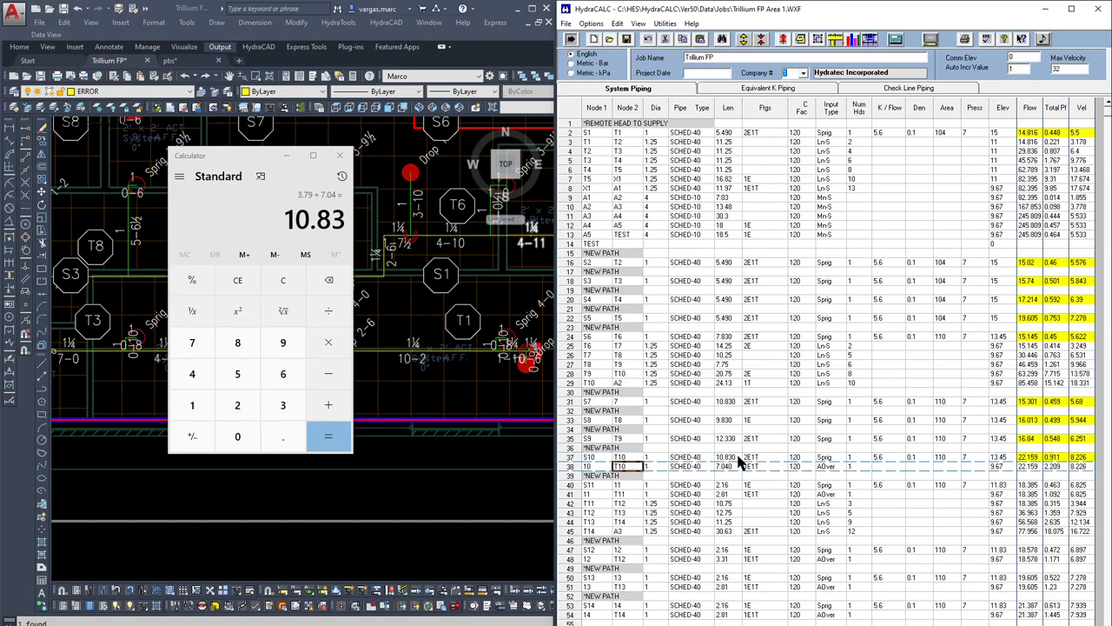
pyautogui.click(762, 43)
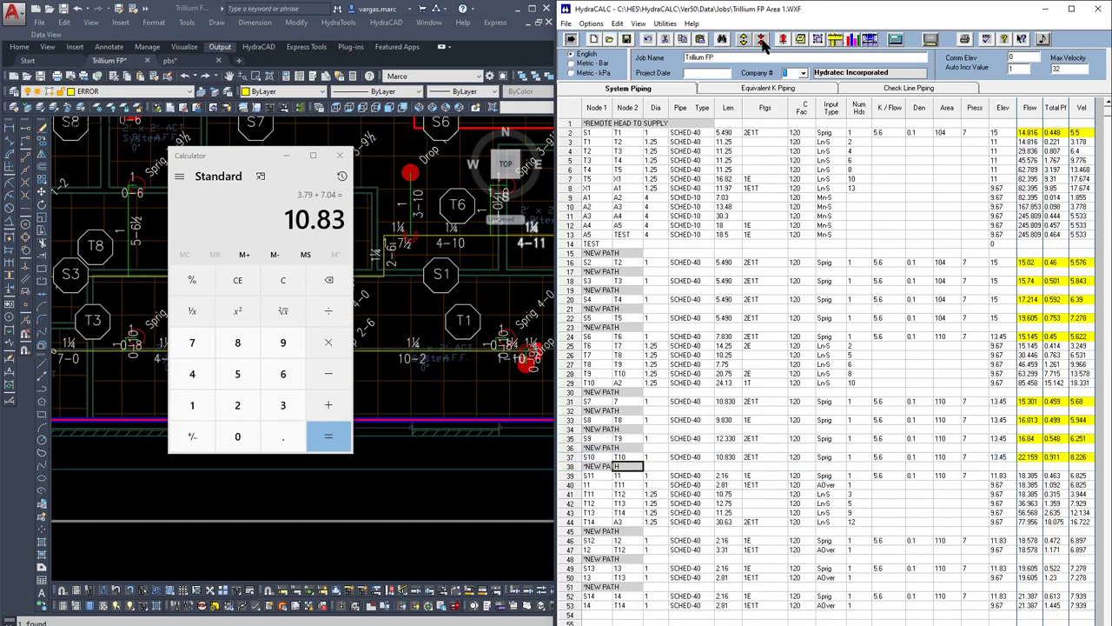
# - Add 2.81 and 2.16 in the Calculator and set the S11 sprig row's length to 4.97
pyautogui.click(602, 476)
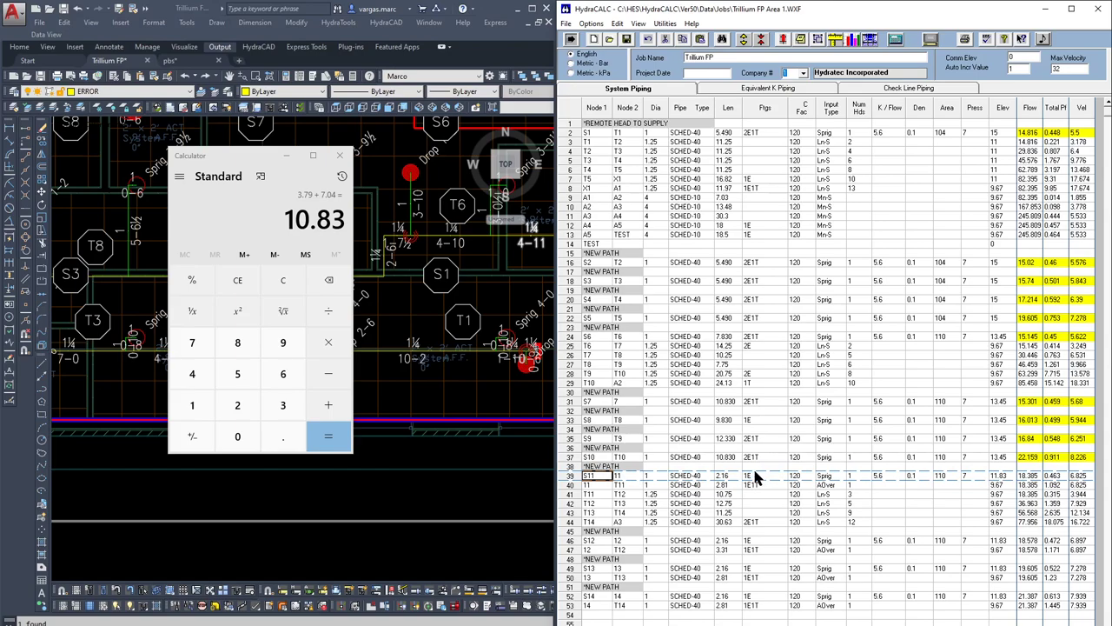
pyautogui.click(224, 160)
pyautogui.press('Escape')
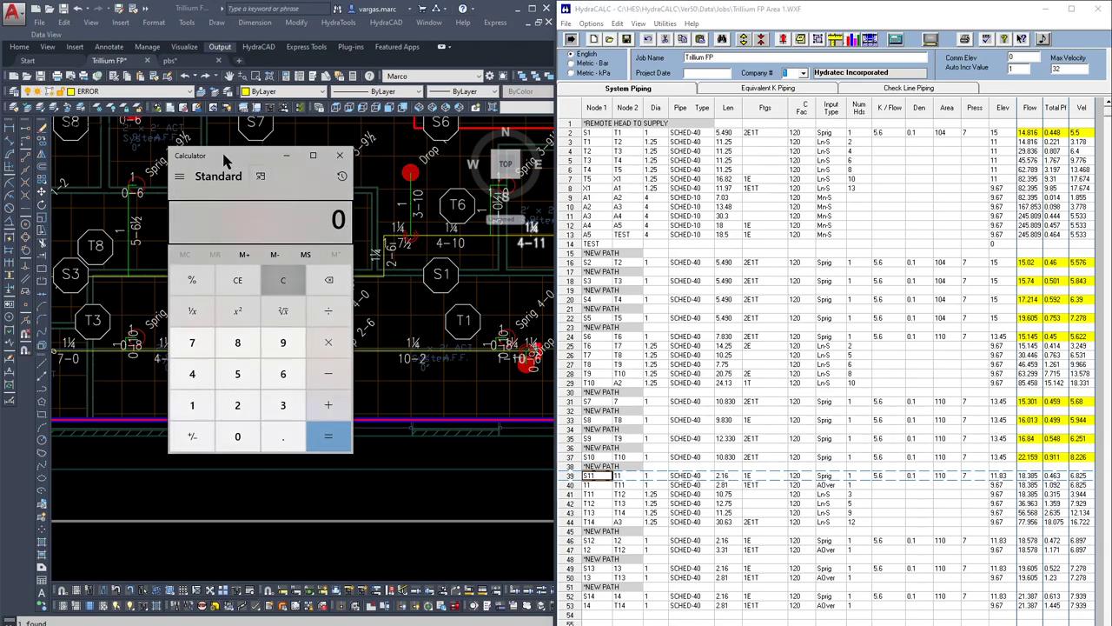
pyautogui.write('2.81+2.16')
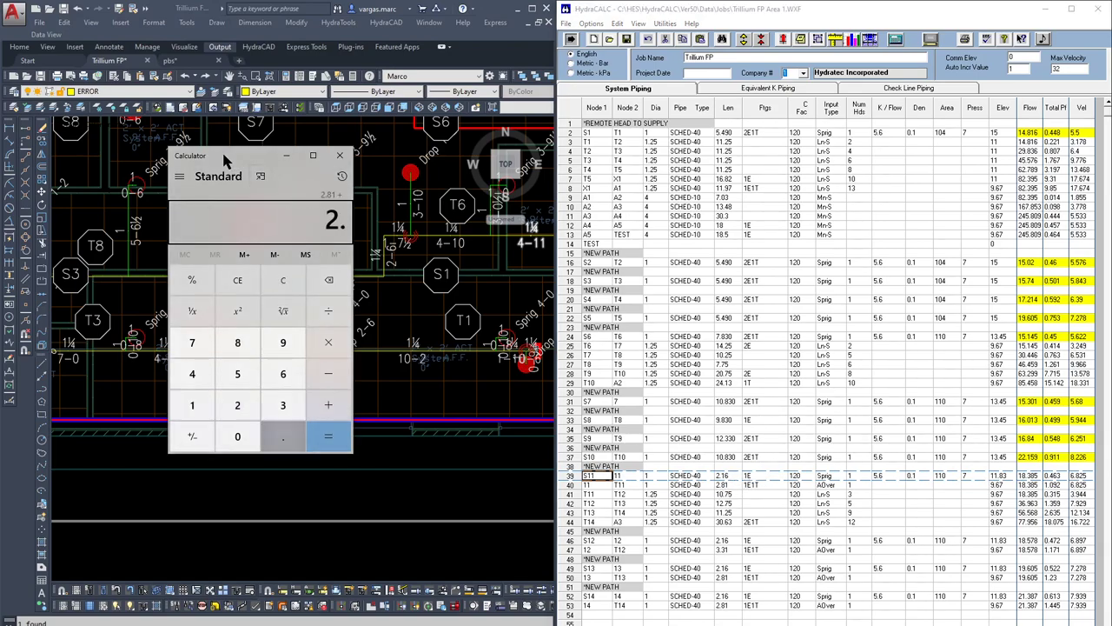
pyautogui.press('Return')
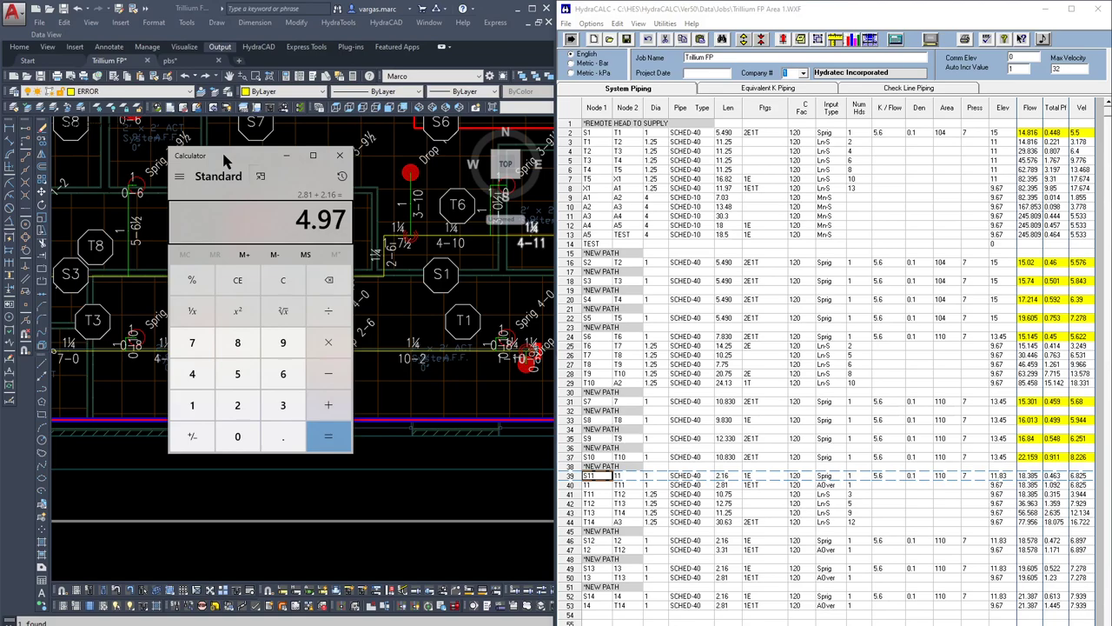
pyautogui.click(724, 477)
pyautogui.write('4')
# - Set the fittings of the S11 sprig row to 2E1T
pyautogui.press('Right')
pyautogui.write('2E1T')
pyautogui.press('Down')
pyautogui.press('Left')
pyautogui.press('Left')
pyautogui.press('Left')
pyautogui.press('Left')
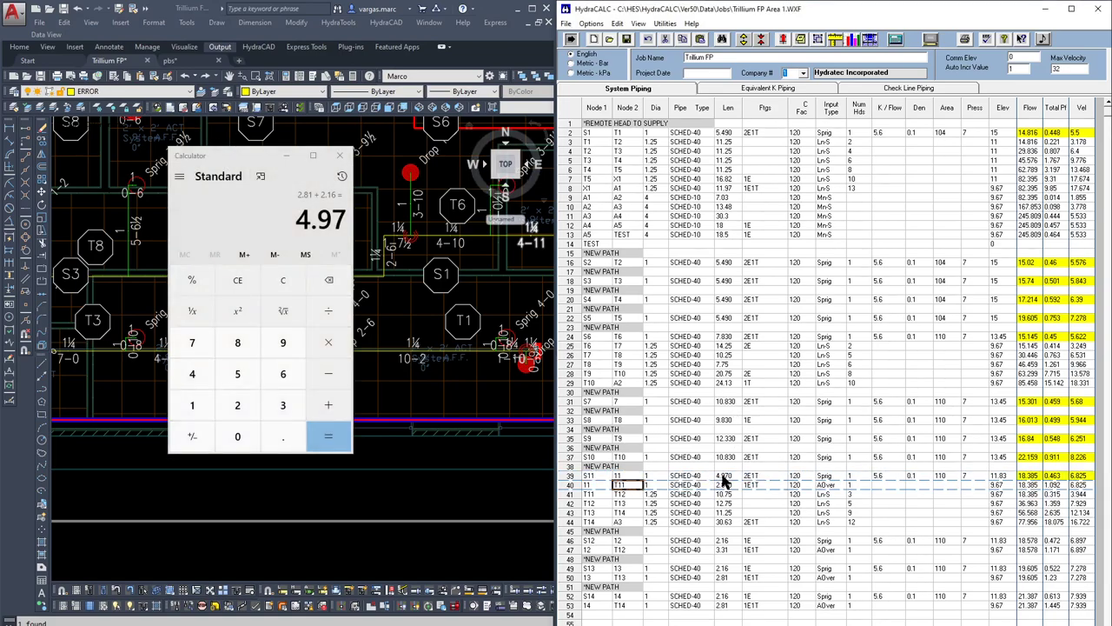
pyautogui.press('Right')
pyautogui.press('Right')
pyautogui.press('Right')
pyautogui.press('Right')
pyautogui.press('Up')
pyautogui.write('2E2T')
pyautogui.press('Return')
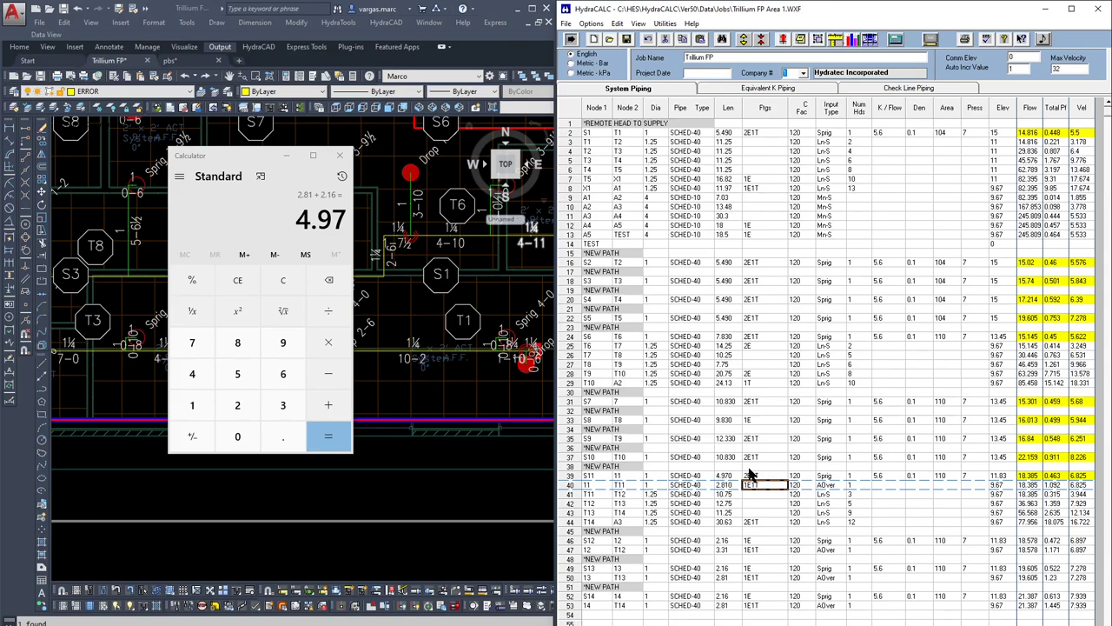
# - Set the S11 sprig row's second node to T11 and delete the 11-to-T11 armover row
pyautogui.click(628, 478)
pyautogui.write('T')
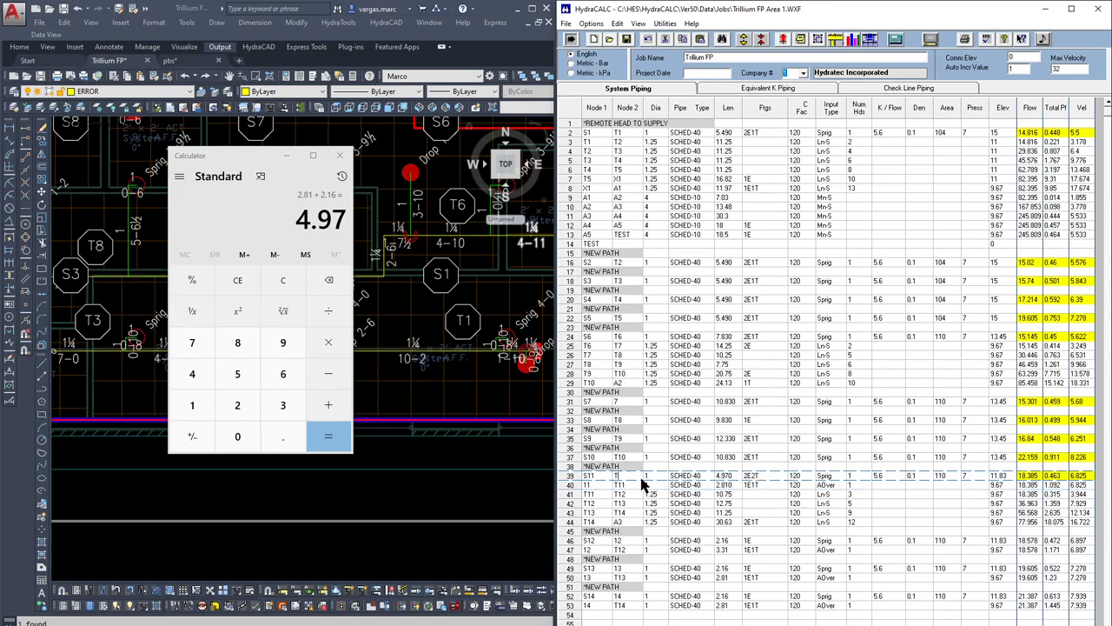
pyautogui.click(584, 485)
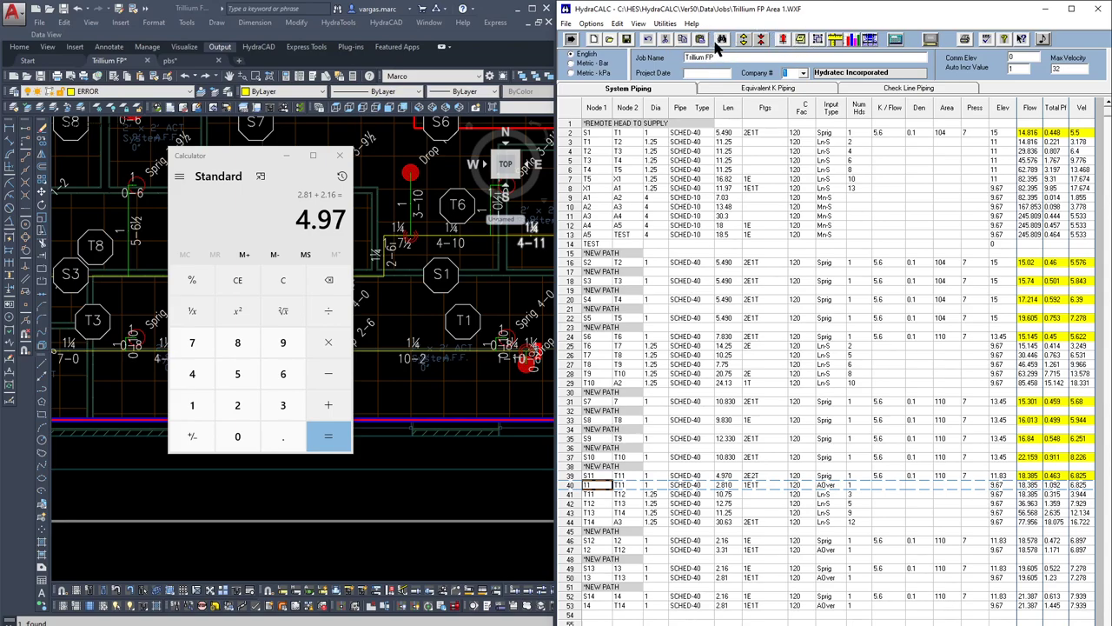
pyautogui.click(761, 40)
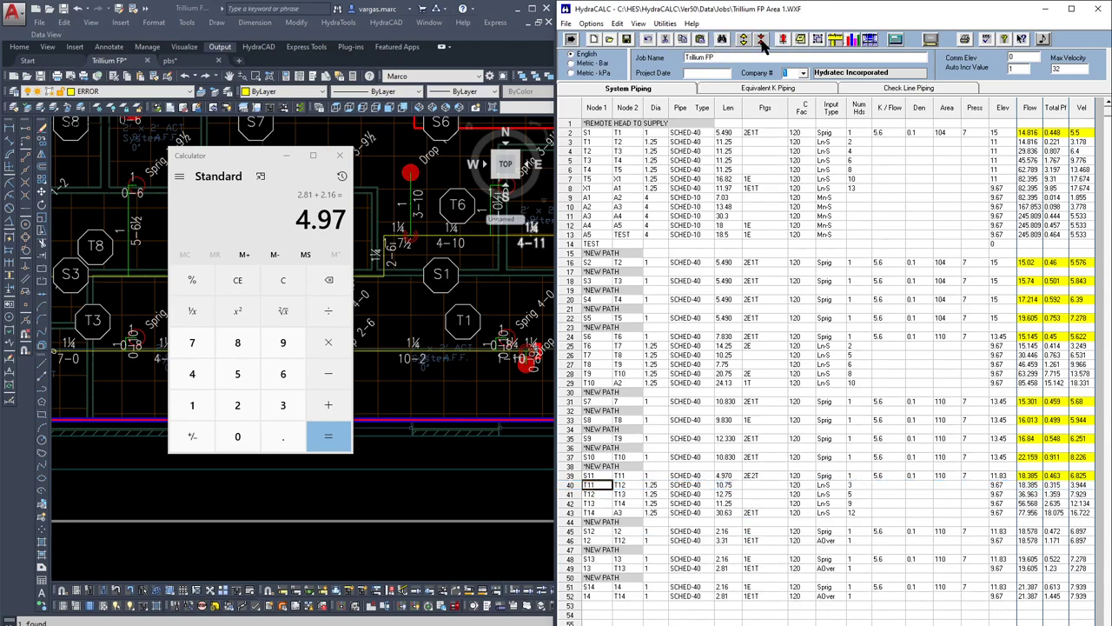
pyautogui.click(339, 155)
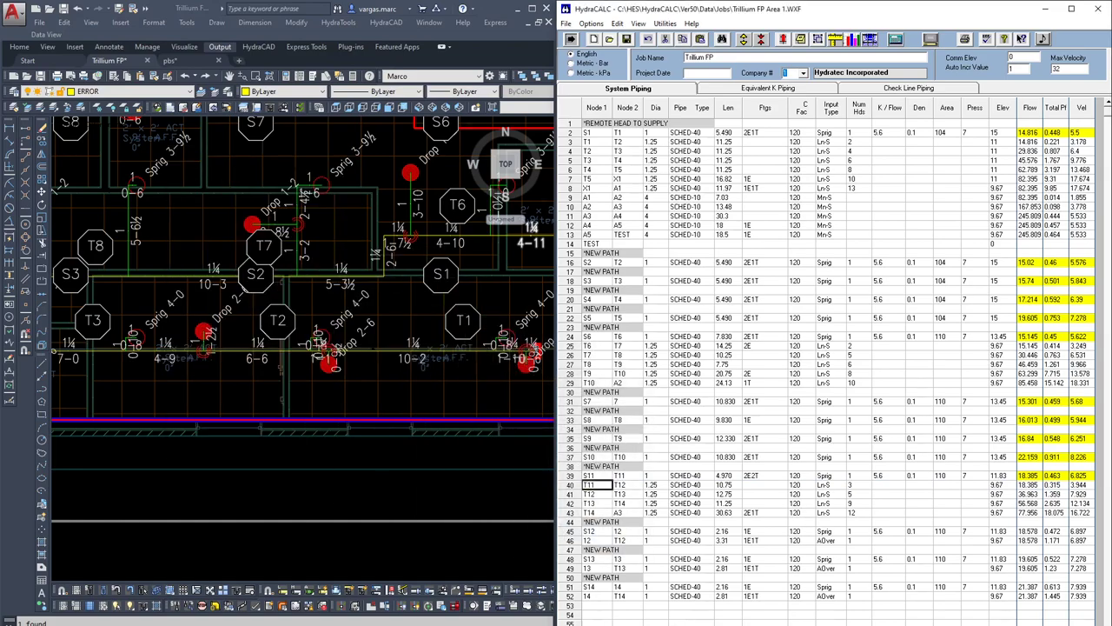
# - Check the T11 sprig piping in the drawing and set the S12 sprig row's fittings to 2E1T
pyautogui.scroll(-1, 355, 230)
pyautogui.moveTo(354, 229); pyautogui.dragTo(424, 421, button='middle')
pyautogui.scroll(3, 382, 304)
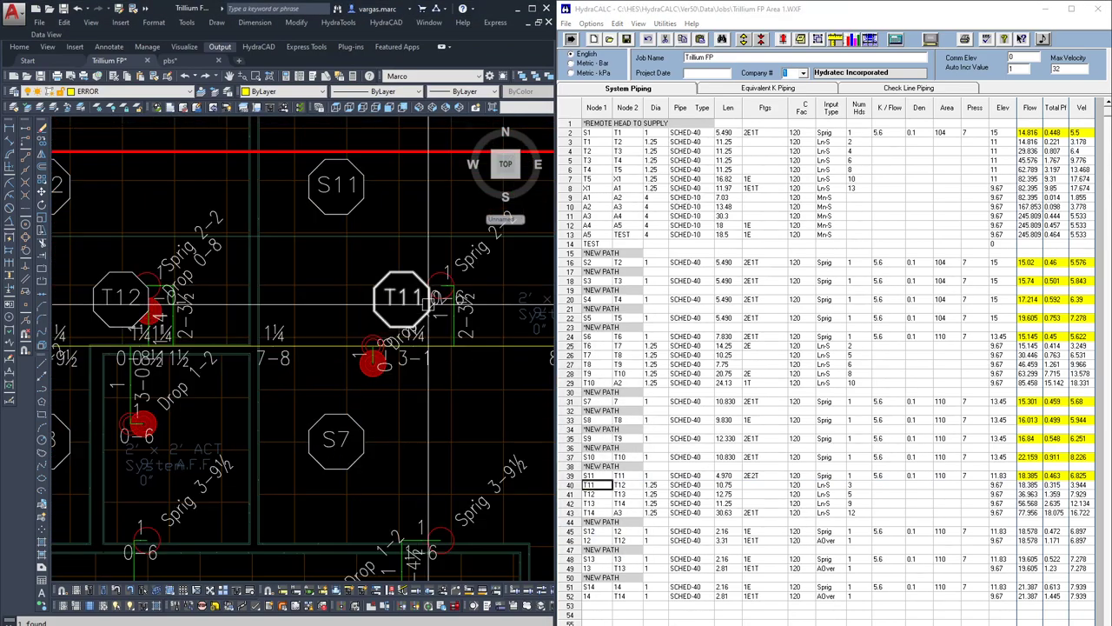
pyautogui.moveTo(452, 286); pyautogui.dragTo(338, 359, button='middle')
pyautogui.scroll(-1, 338, 359)
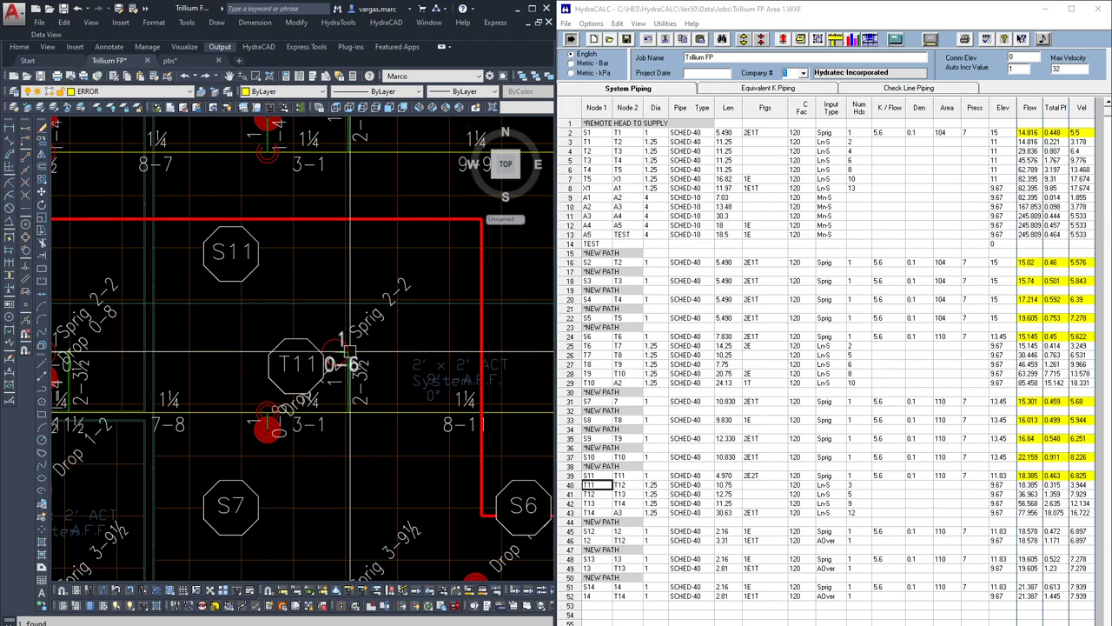
pyautogui.click(757, 495)
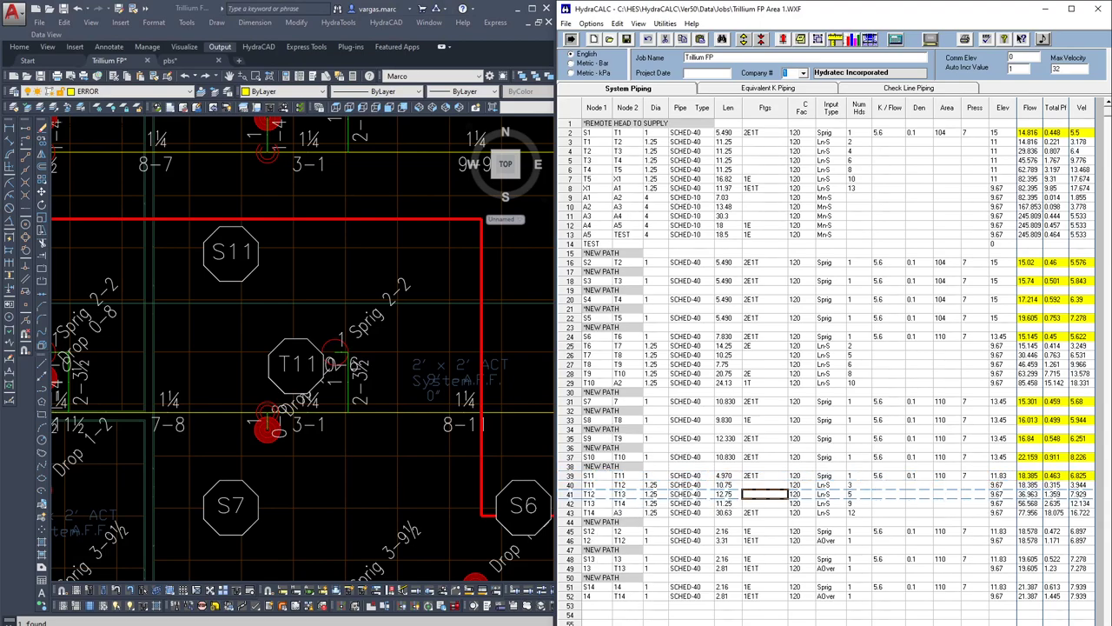
pyautogui.click(762, 532)
pyautogui.write('ET')
pyautogui.click(725, 532)
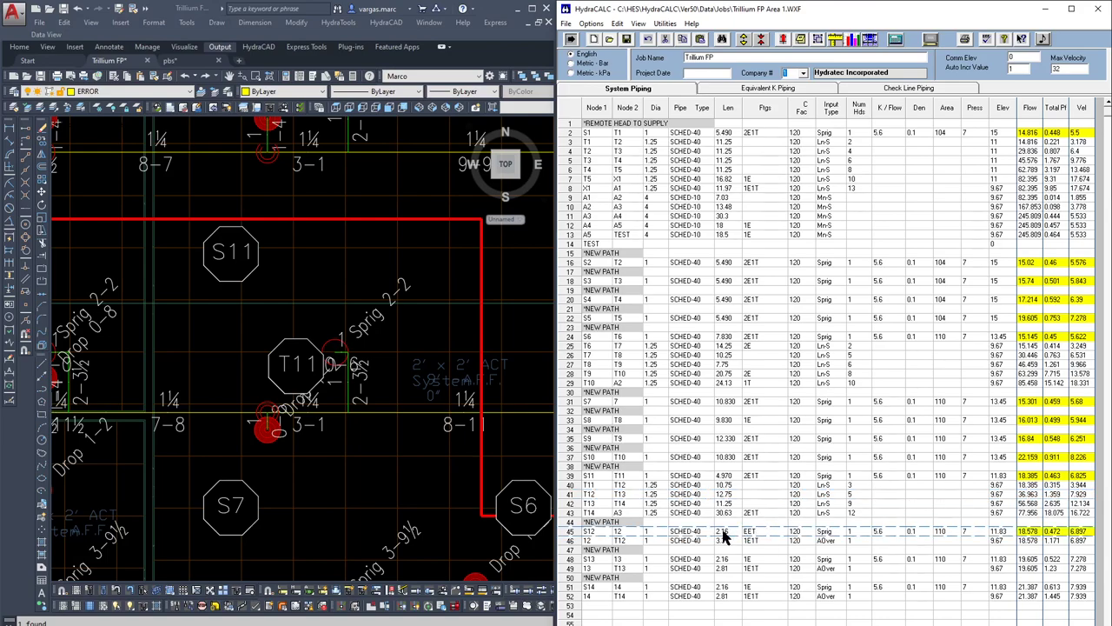
# - Add 2.16 and 3.31 in the Calculator and set the S12 sprig row's length to 5.47
pyautogui.hotkey('alt', 'Tab')
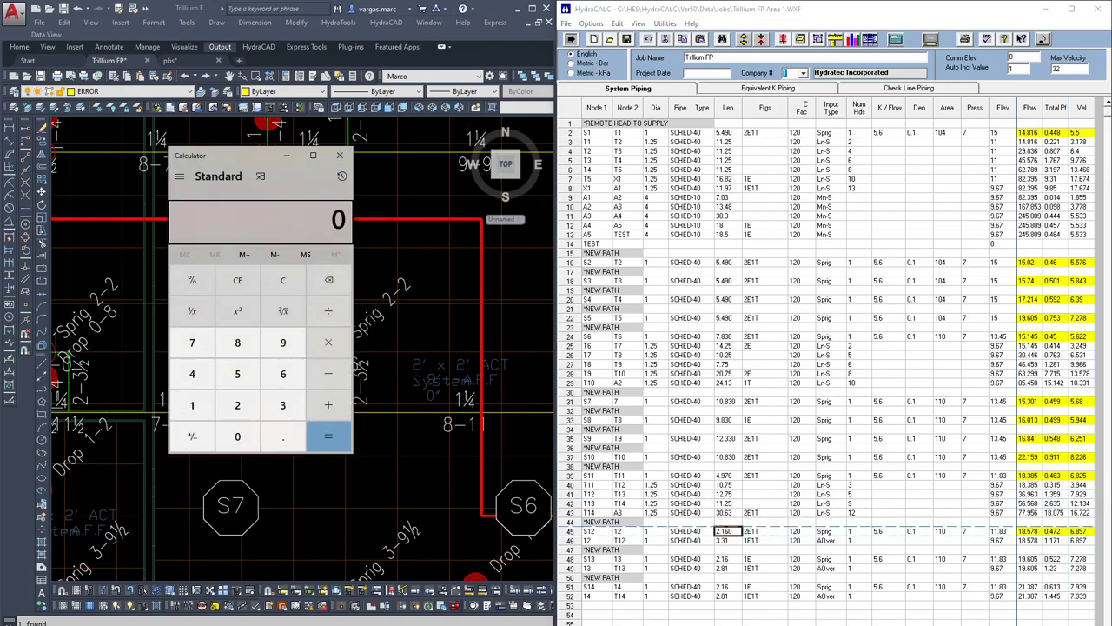
pyautogui.write('2.16 + 3.31')
pyautogui.press('Return')
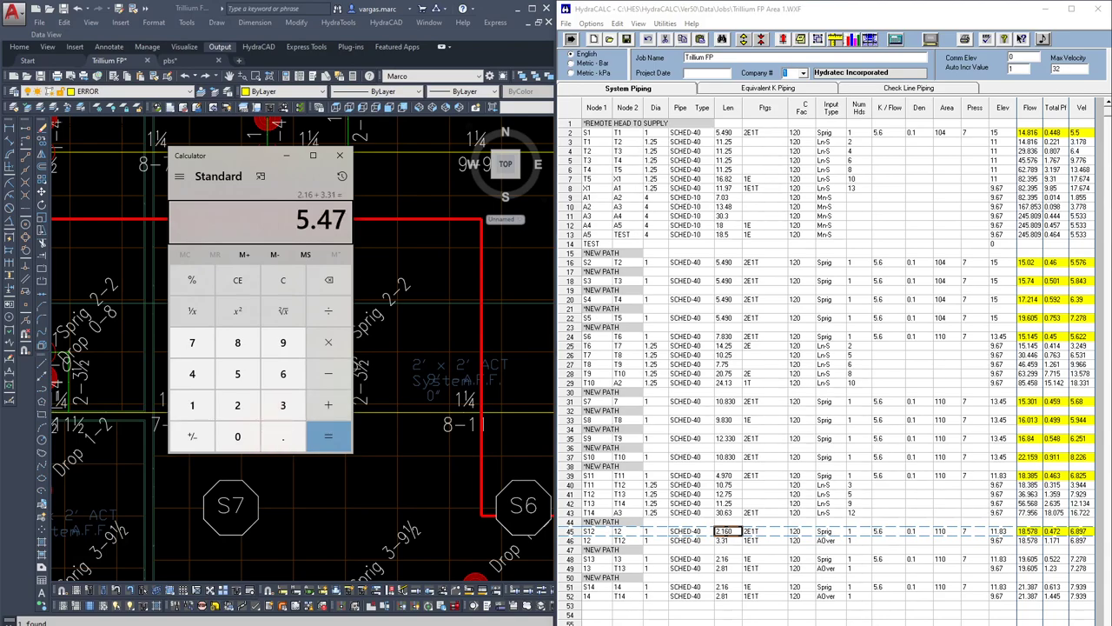
pyautogui.click(727, 531)
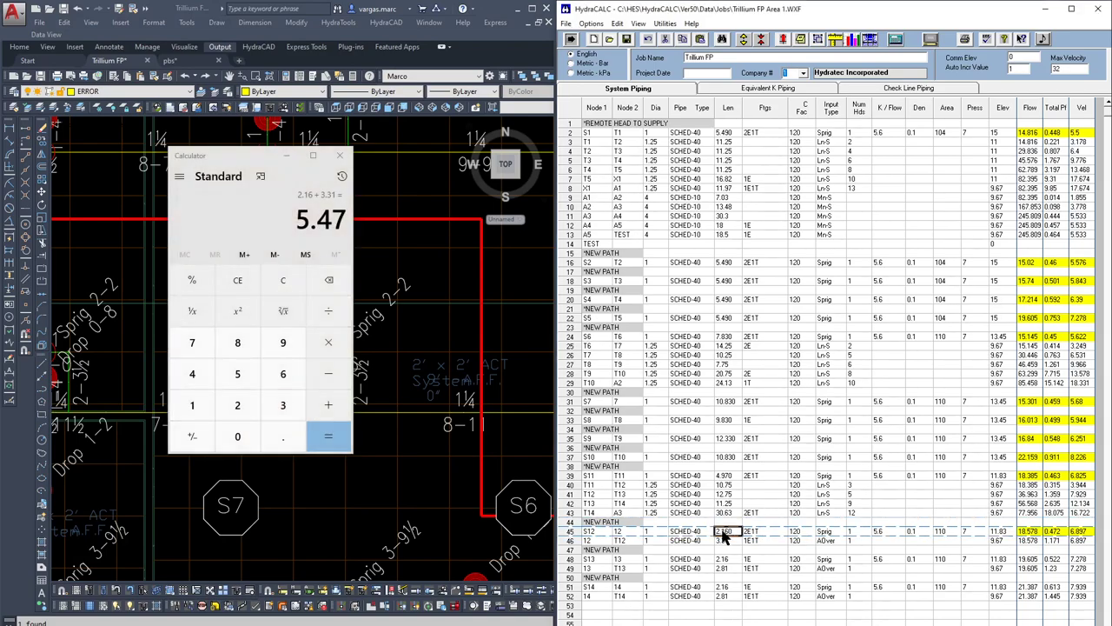
pyautogui.press('Down')
# - Set the S12 row's second node to T12 and delete the 12-to-T12 armover row
pyautogui.press('Left')
pyautogui.press('Left')
pyautogui.press('Left')
pyautogui.press('Up')
pyautogui.press('Down')
pyautogui.press('Right')
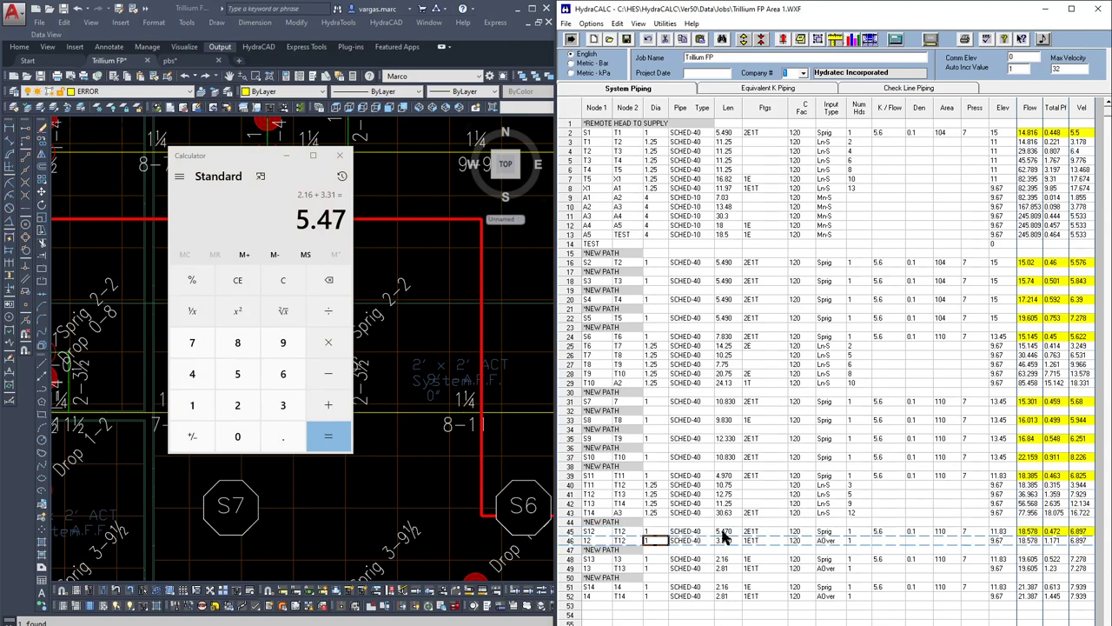
pyautogui.click(772, 37)
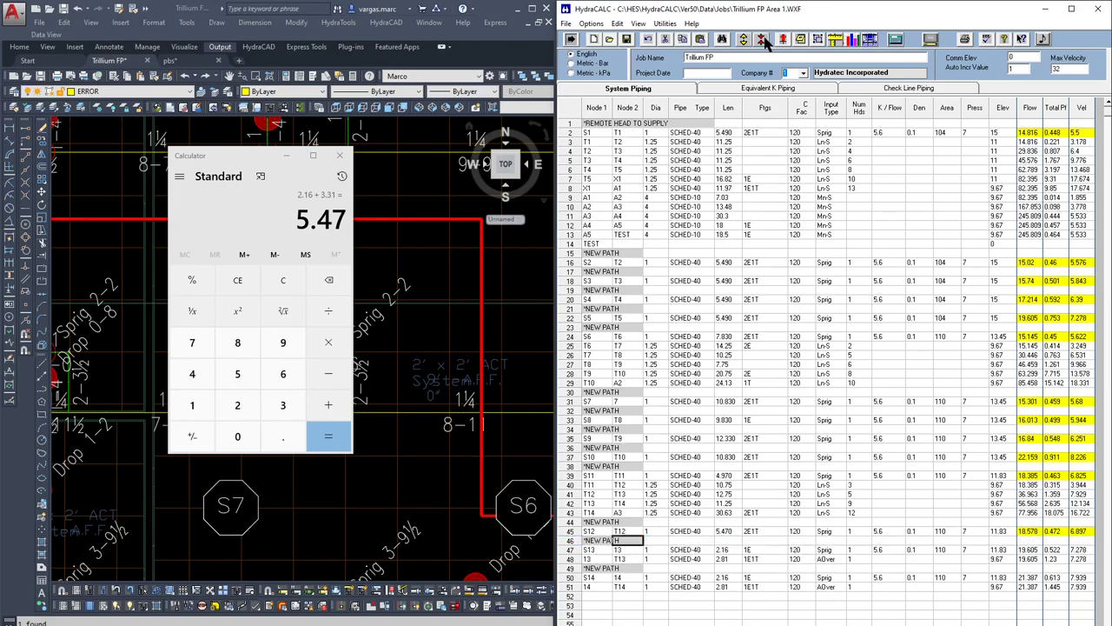
# - Add 2.16 and 2.81 in the Calculator and set the S13 sprig row's length to 4.97
pyautogui.click(589, 550)
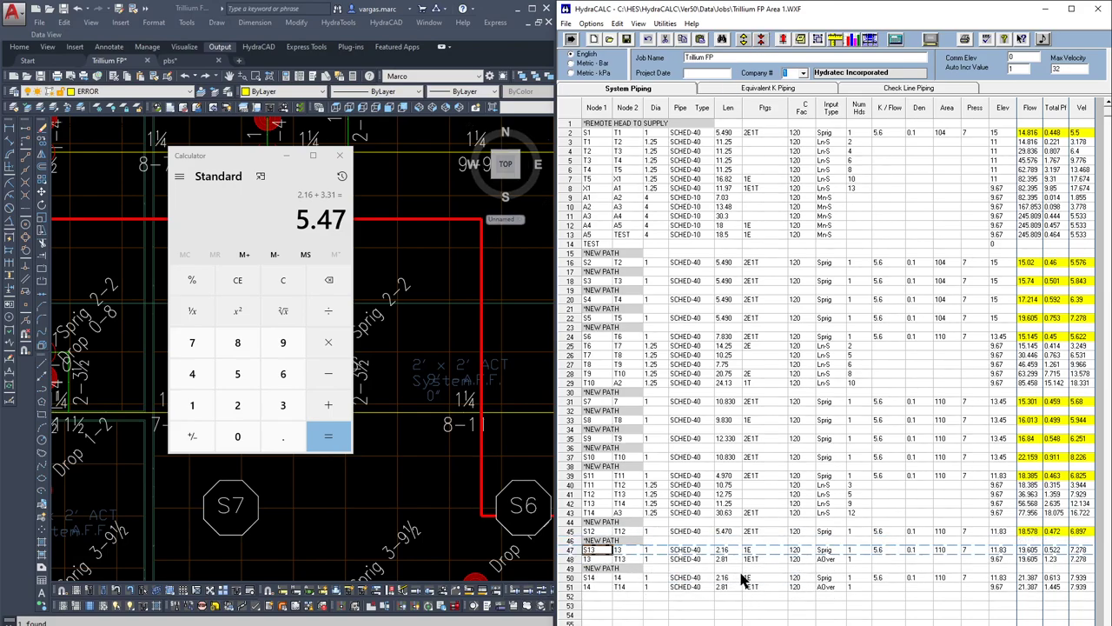
pyautogui.click(235, 161)
pyautogui.press('Escape')
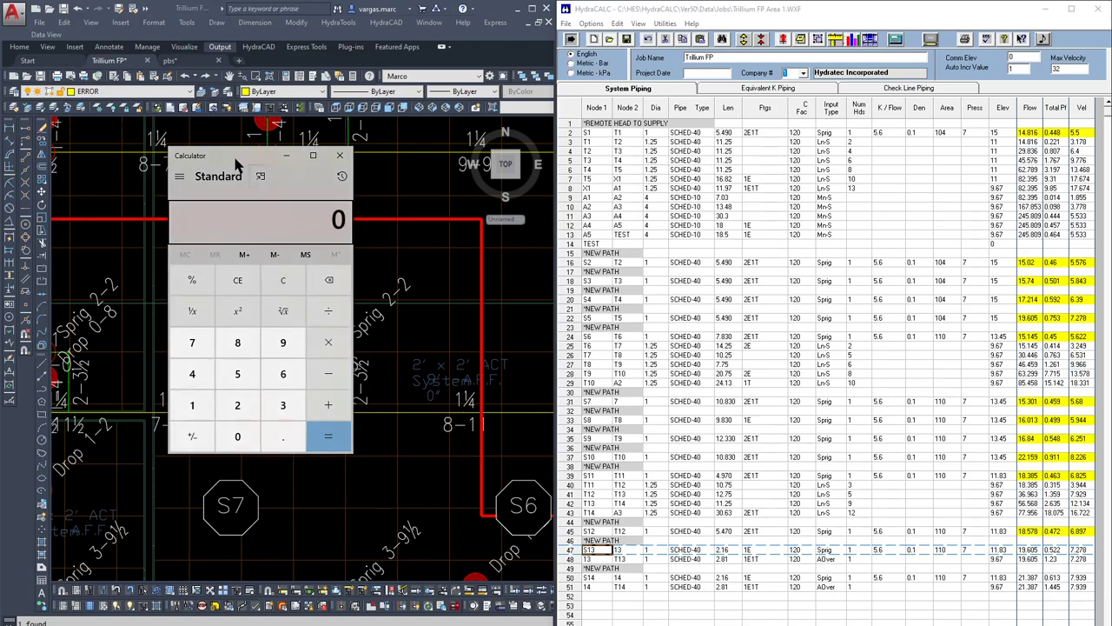
pyautogui.write('2.16 + 2.81')
pyautogui.press('Return')
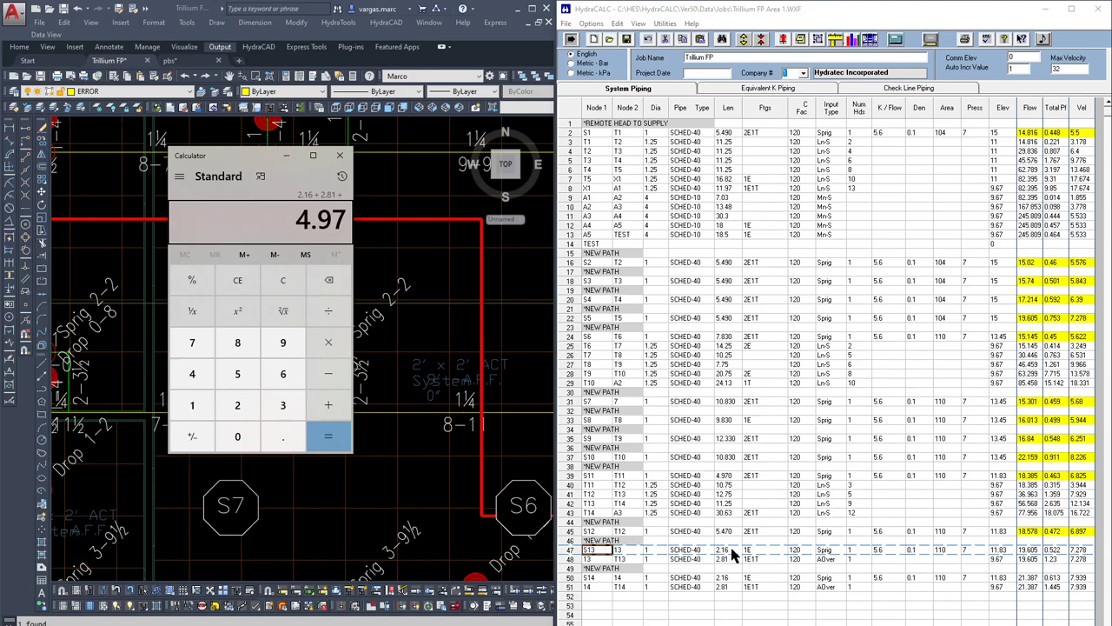
pyautogui.moveTo(729, 533); pyautogui.dragTo(756, 535)
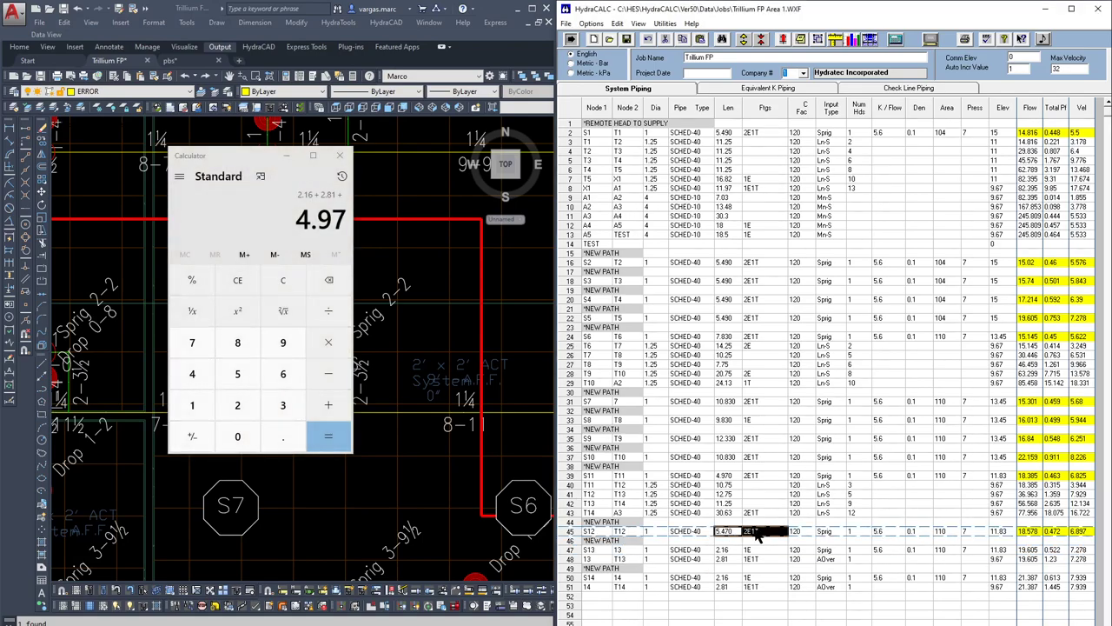
pyautogui.click(726, 550)
pyautogui.press('Return')
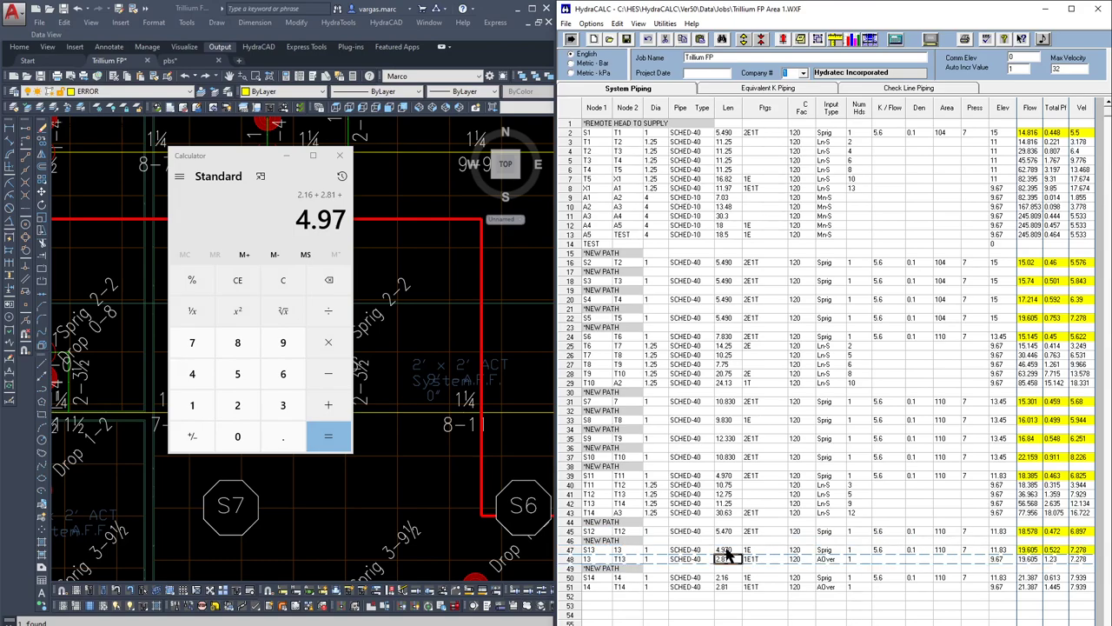
# - Set the fittings of the S13 sprig row to 2E1T
pyautogui.press('Up')
pyautogui.press('Left')
pyautogui.press('Left')
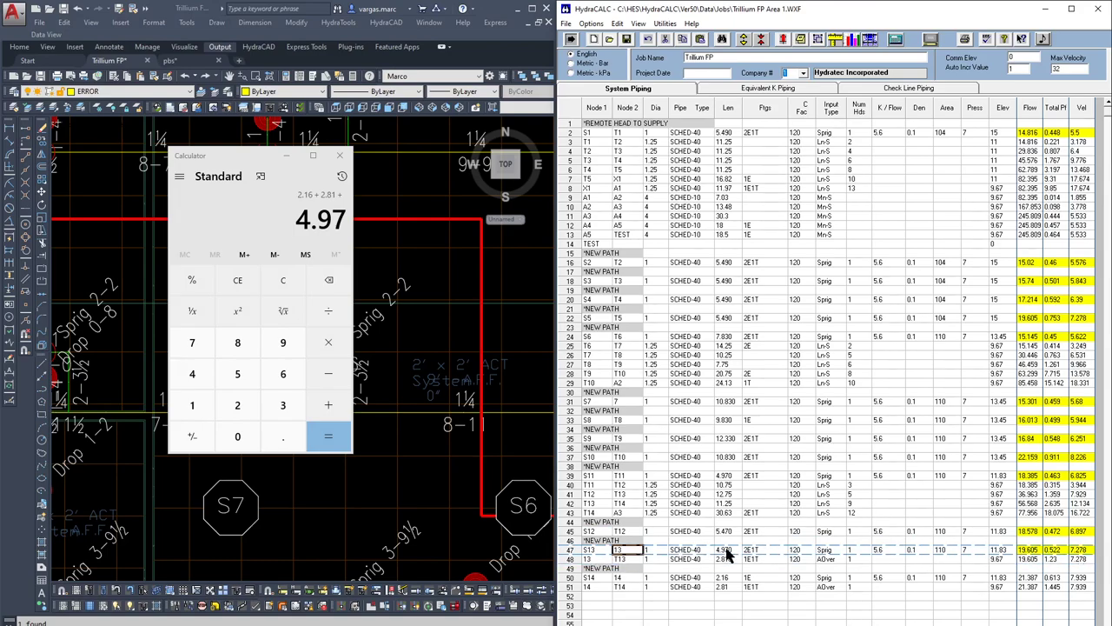
# - Set the S13 row's second node to T13 and delete the 13-to-T13 armover row
pyautogui.press('Down')
pyautogui.press('Left')
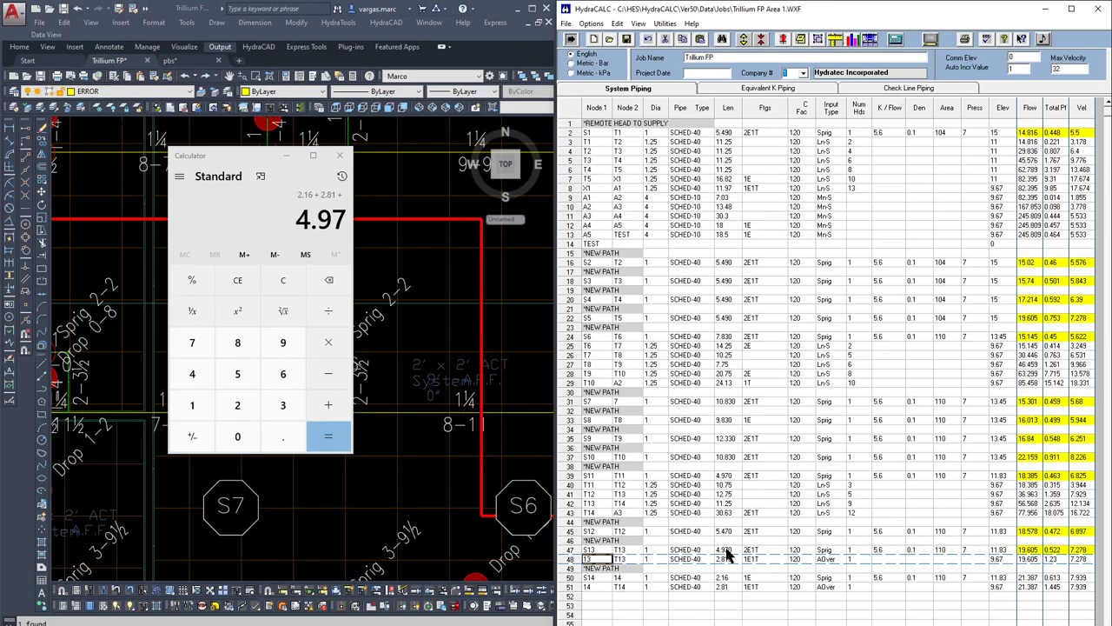
pyautogui.click(763, 41)
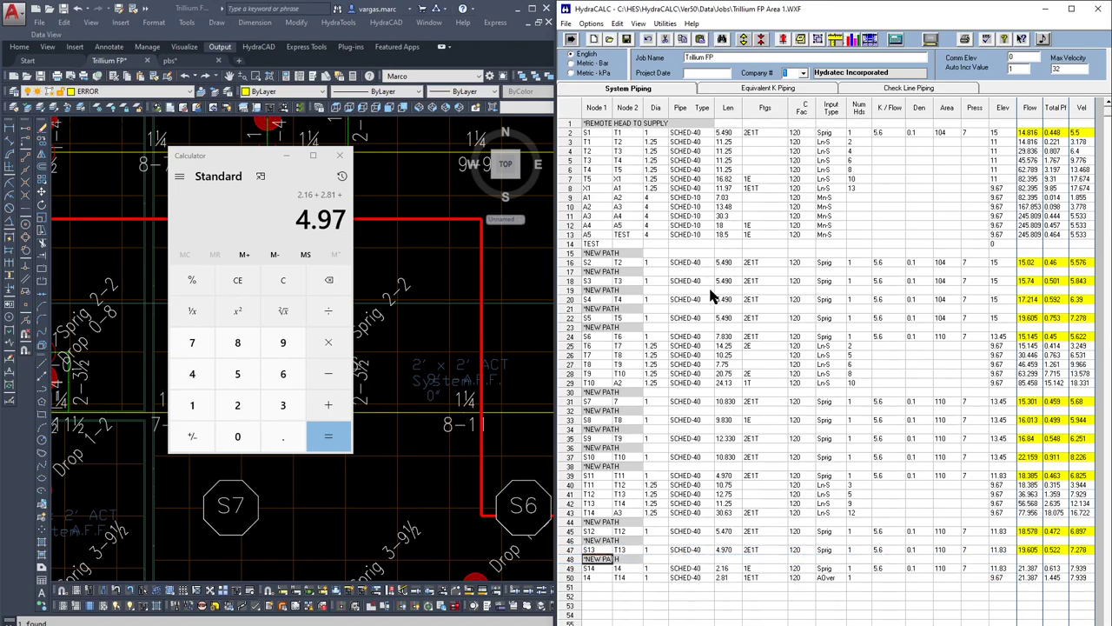
# - Set the S14 sprig row's second node to T14 and its length to 4.97
pyautogui.click(599, 579)
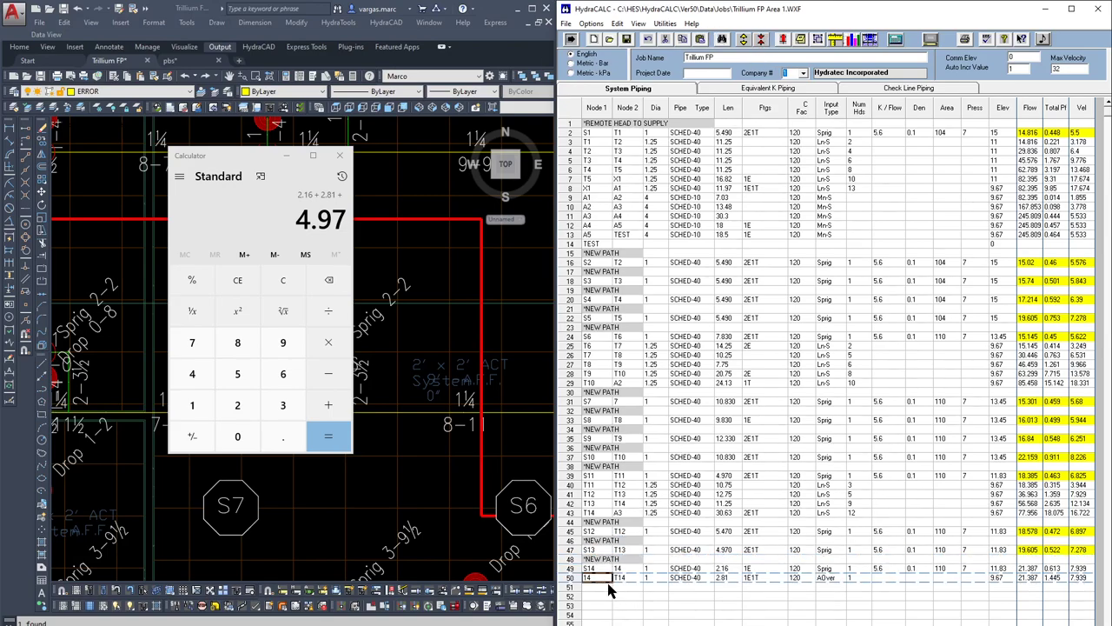
pyautogui.click(620, 569)
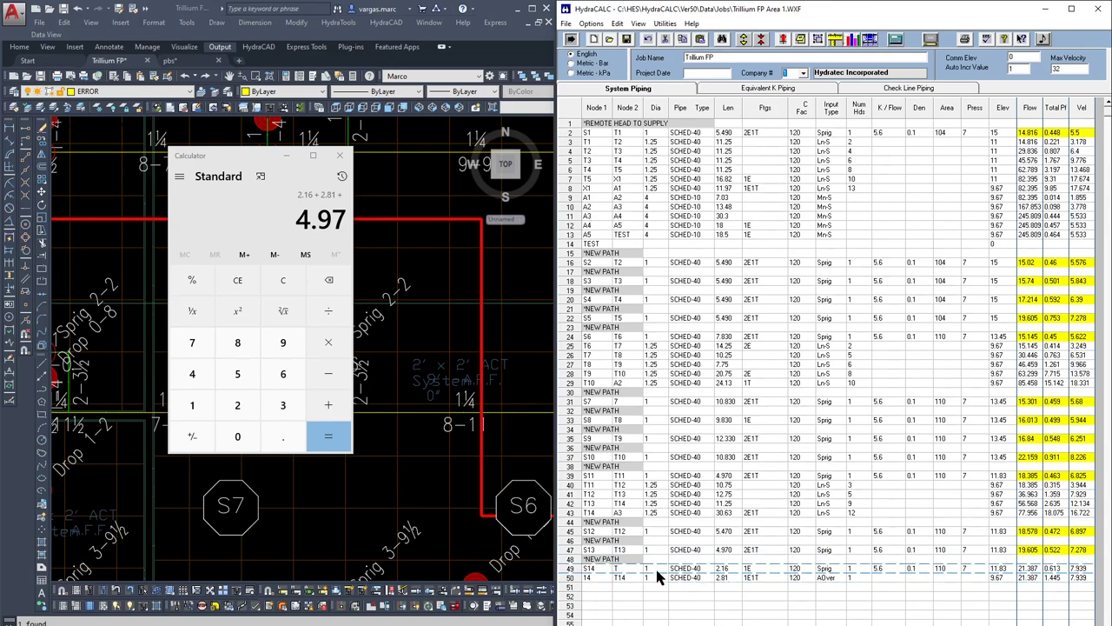
pyautogui.press('Down')
pyautogui.press('Right')
pyautogui.press('Right')
pyautogui.press('Right')
pyautogui.press('Up')
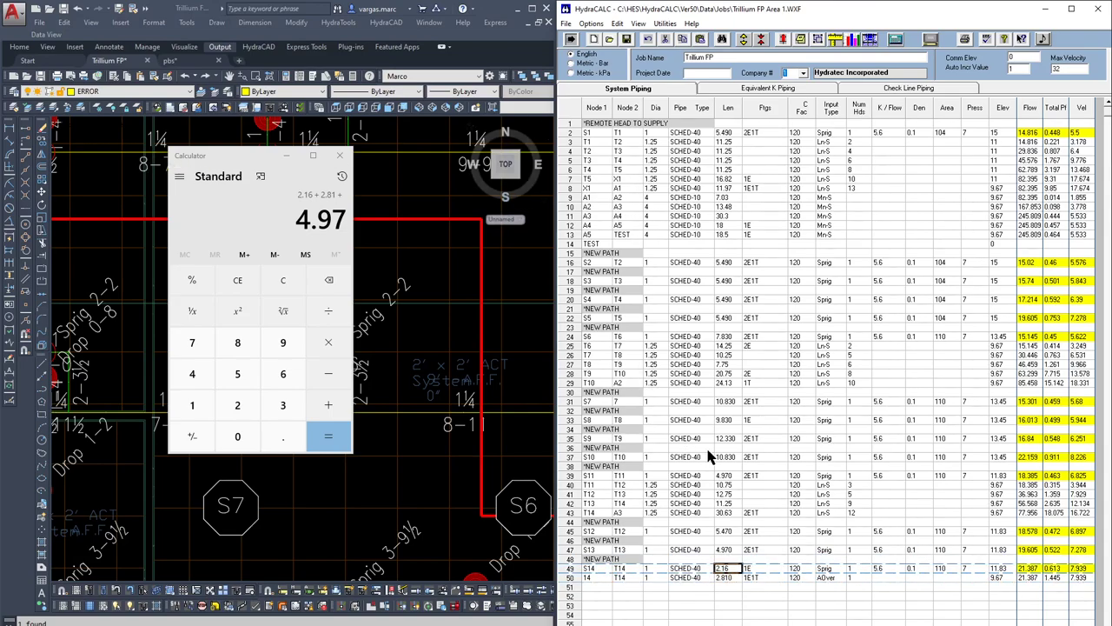
pyautogui.press('Return')
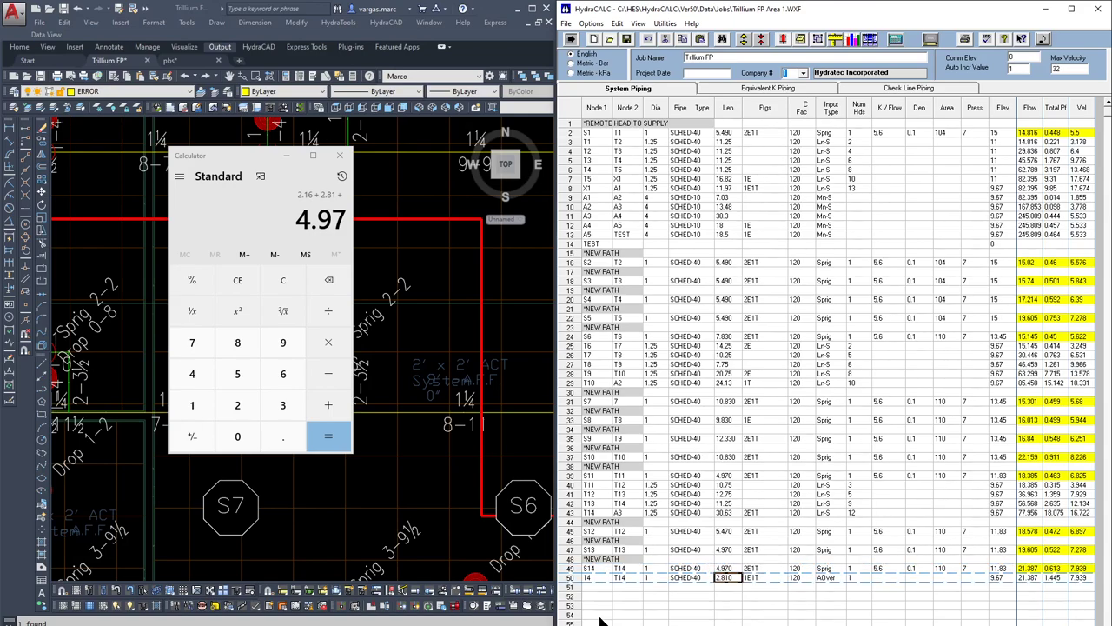
# - Set the S14 row's fittings to 2E1T and delete the 14-to-T14 armover row
pyautogui.click(599, 578)
pyautogui.click(762, 40)
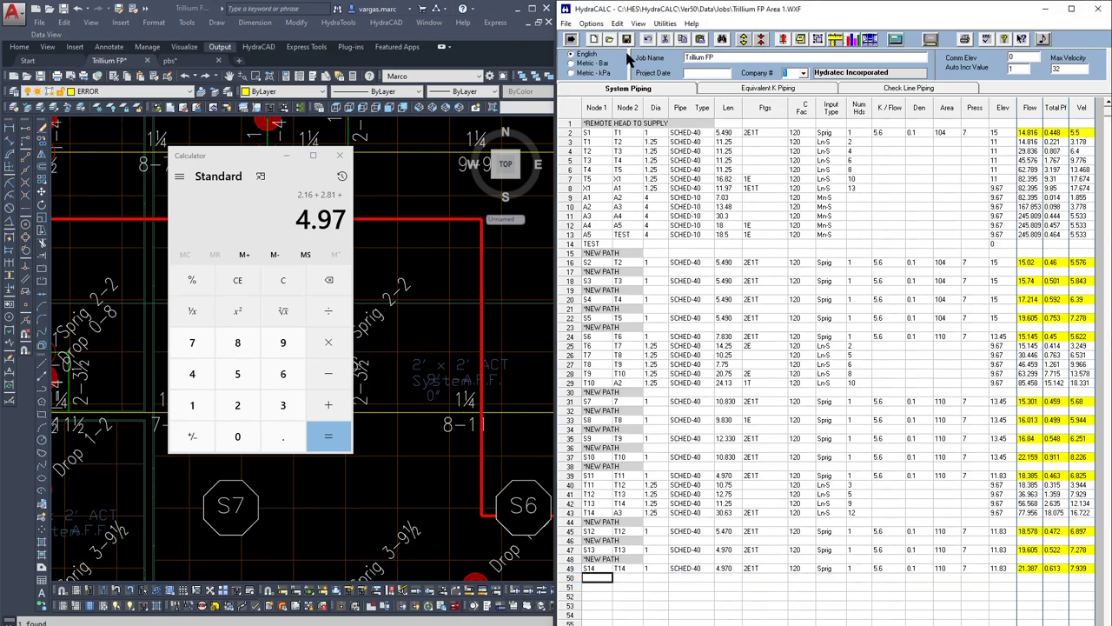
# - Check the piping data for errors by calculating, and correct the S7 row's second node to T7
pyautogui.click(896, 40)
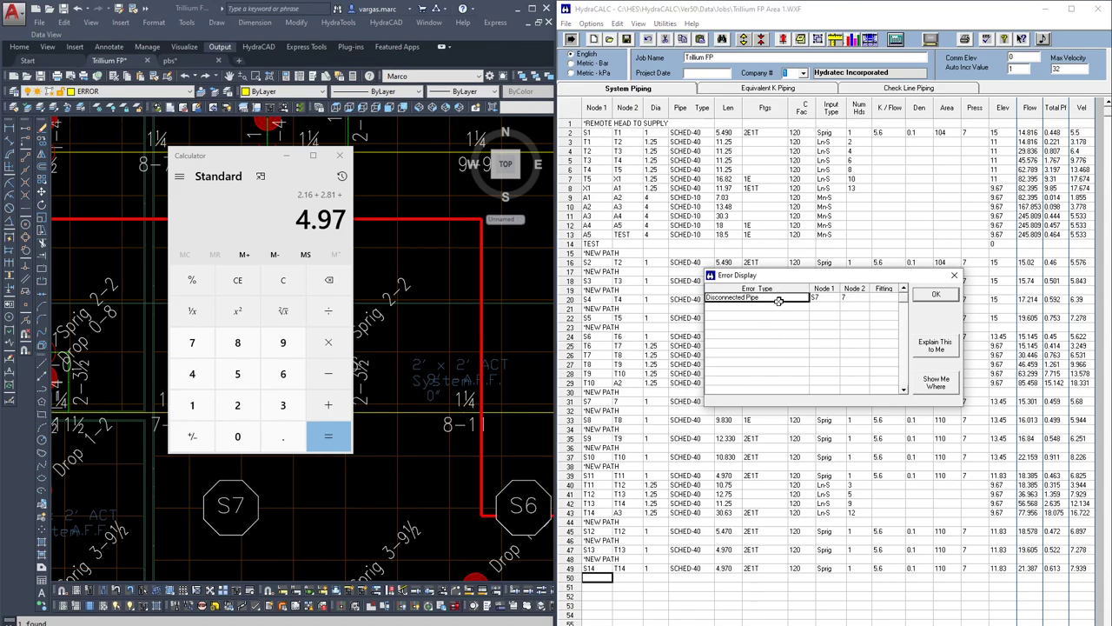
pyautogui.click(931, 297)
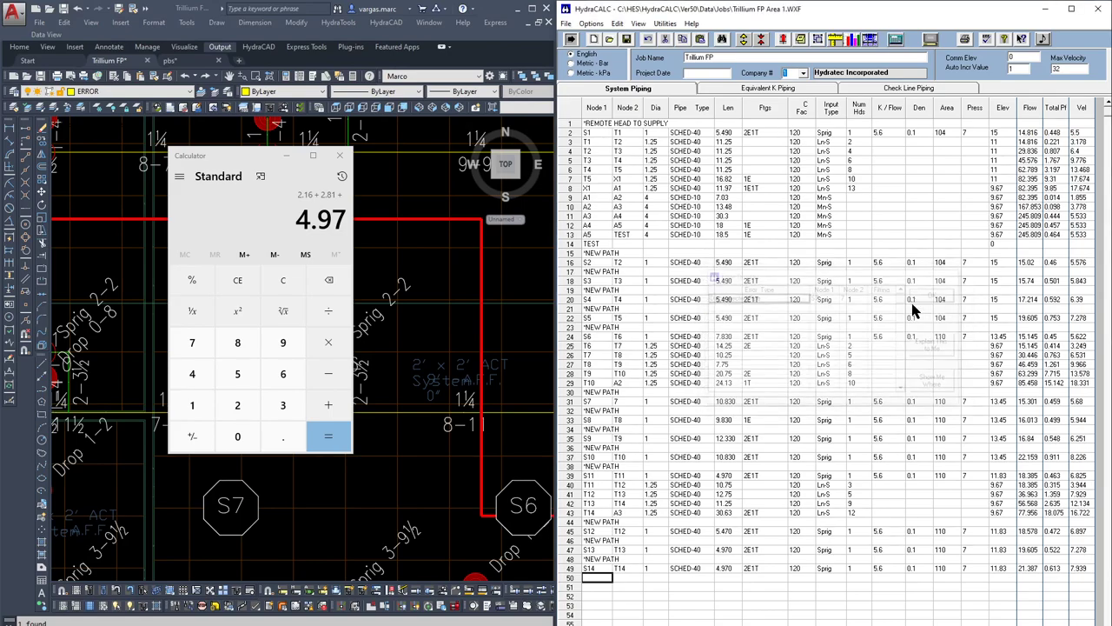
pyautogui.click(621, 406)
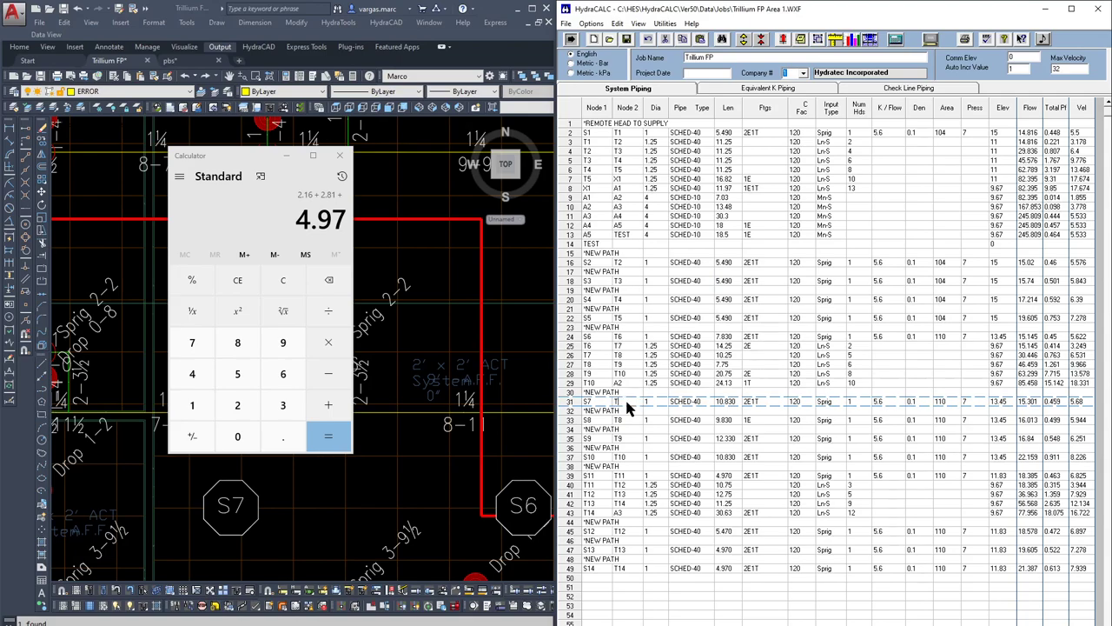
# - Run the hydraulic calculation on the simplified piping and accept its results
pyautogui.click(896, 42)
pyautogui.click(873, 483)
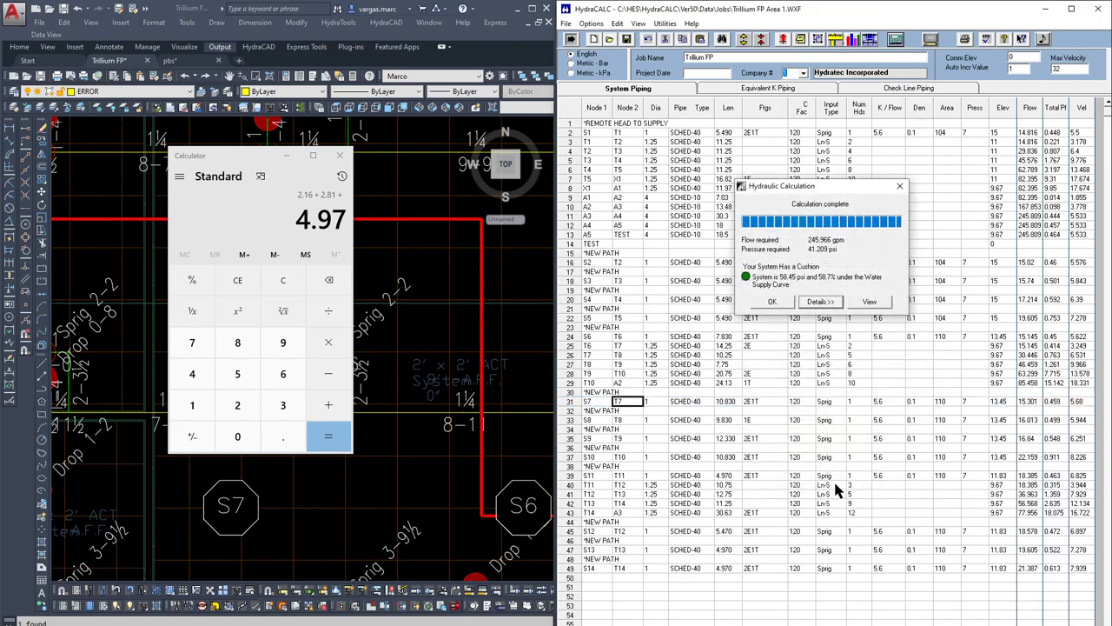
pyautogui.click(776, 303)
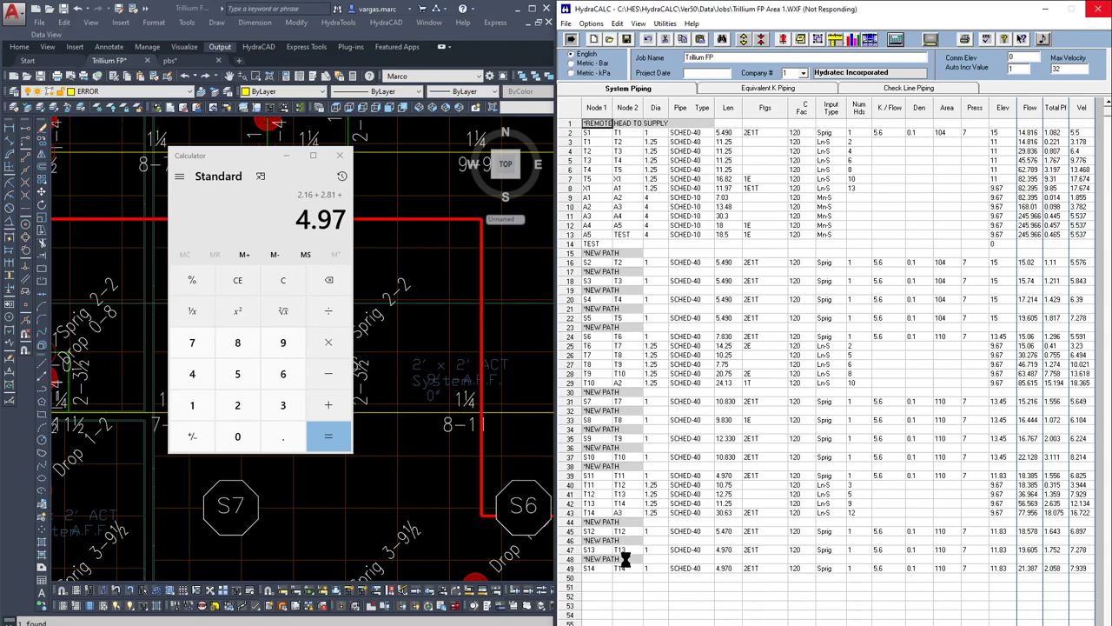
# - Close the Calculator and inspect the sprinkler piping around node A4 in the drawing
pyautogui.click(340, 155)
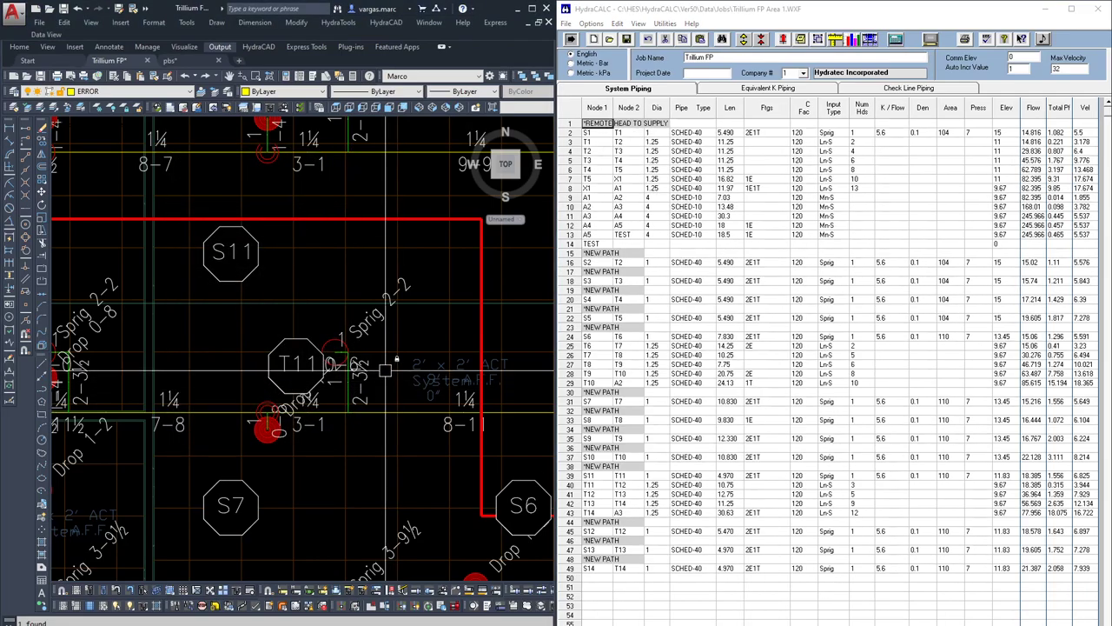
pyautogui.scroll(-10, 385, 371)
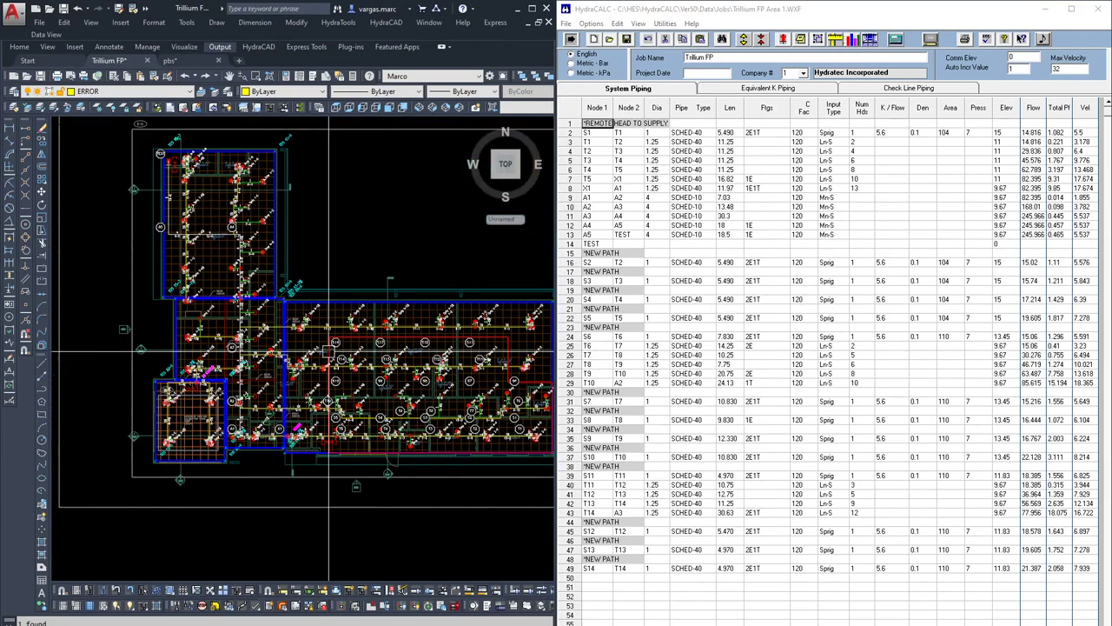
pyautogui.scroll(6, 333, 353)
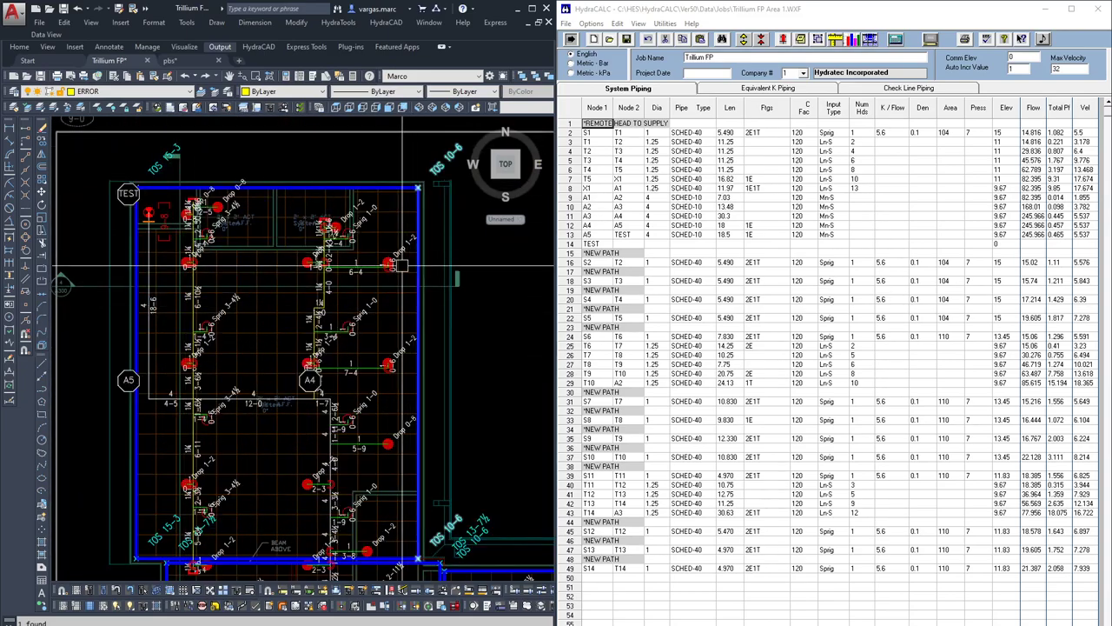
pyautogui.moveTo(407, 259); pyautogui.dragTo(321, 285, button='middle')
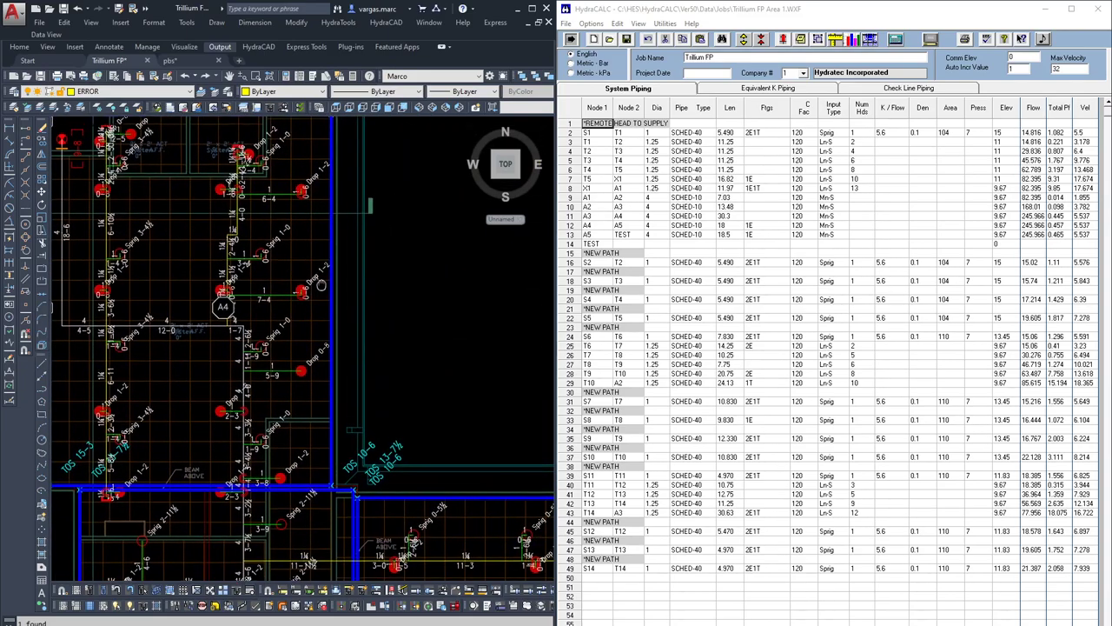
# - Change the pipe type of the T1-to-A1 branch line rows to SCHED-10
pyautogui.scroll(-4, 321, 285)
pyautogui.scroll(7, 253, 240)
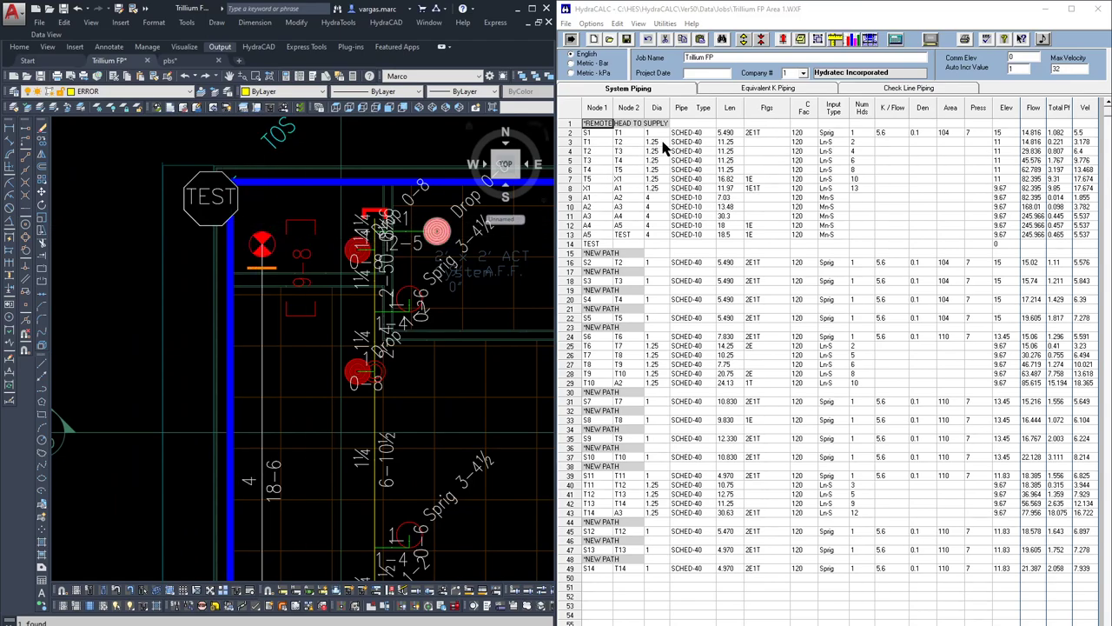
pyautogui.moveTo(662, 145); pyautogui.dragTo(661, 187)
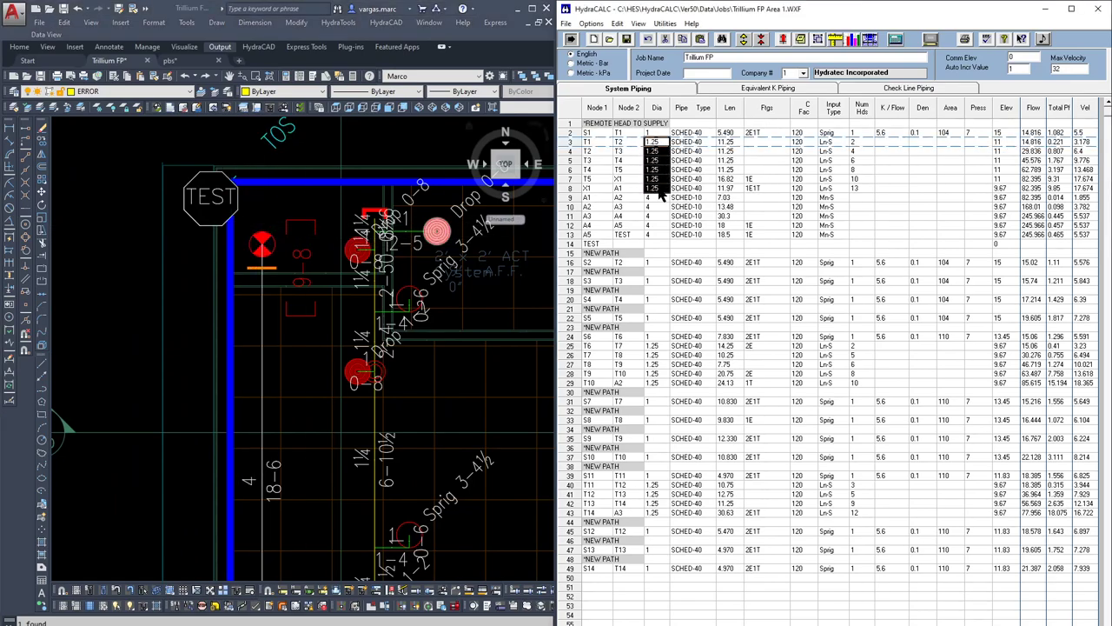
pyautogui.rightClick(659, 190)
pyautogui.click(786, 337)
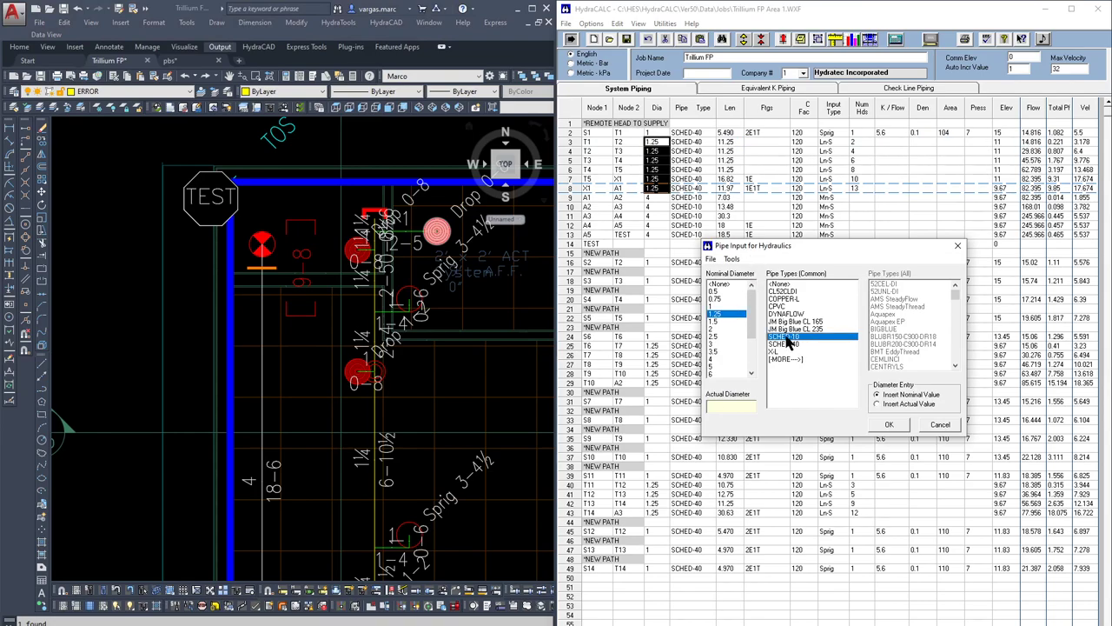
pyautogui.click(890, 425)
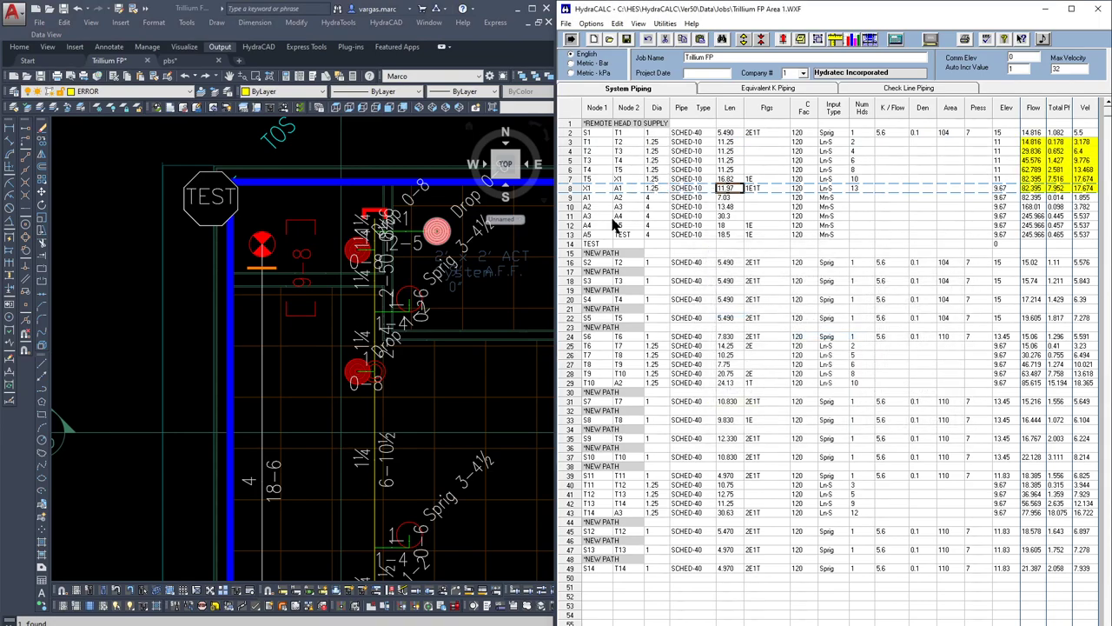
# - Set the nominal diameter of the main rows from A1 to TEST to 2.5
pyautogui.moveTo(653, 197); pyautogui.dragTo(658, 236)
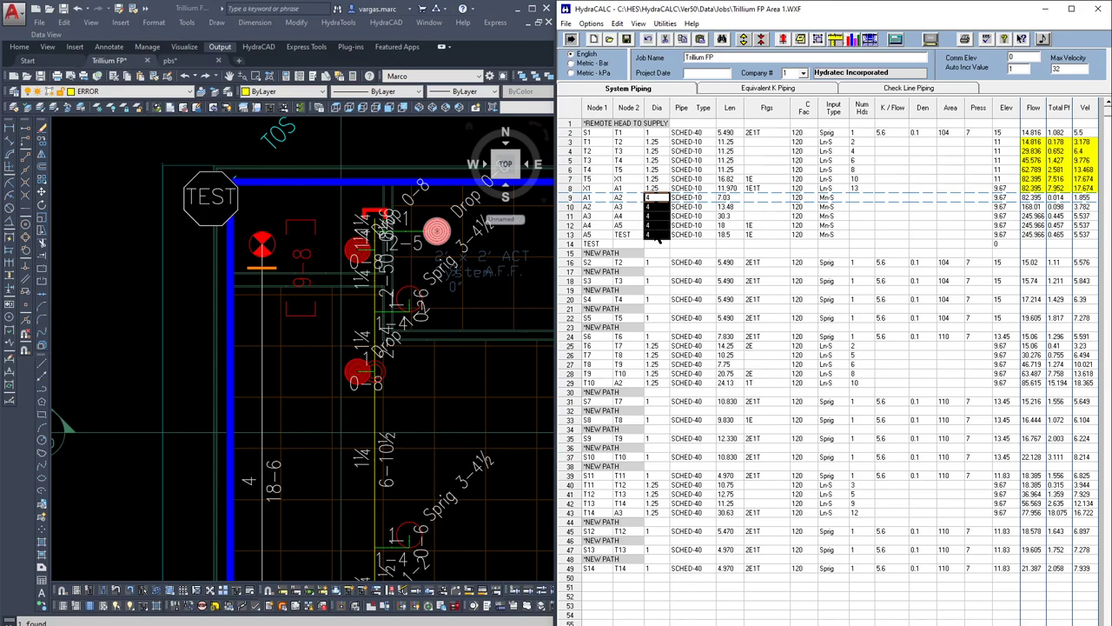
pyautogui.rightClick(655, 234)
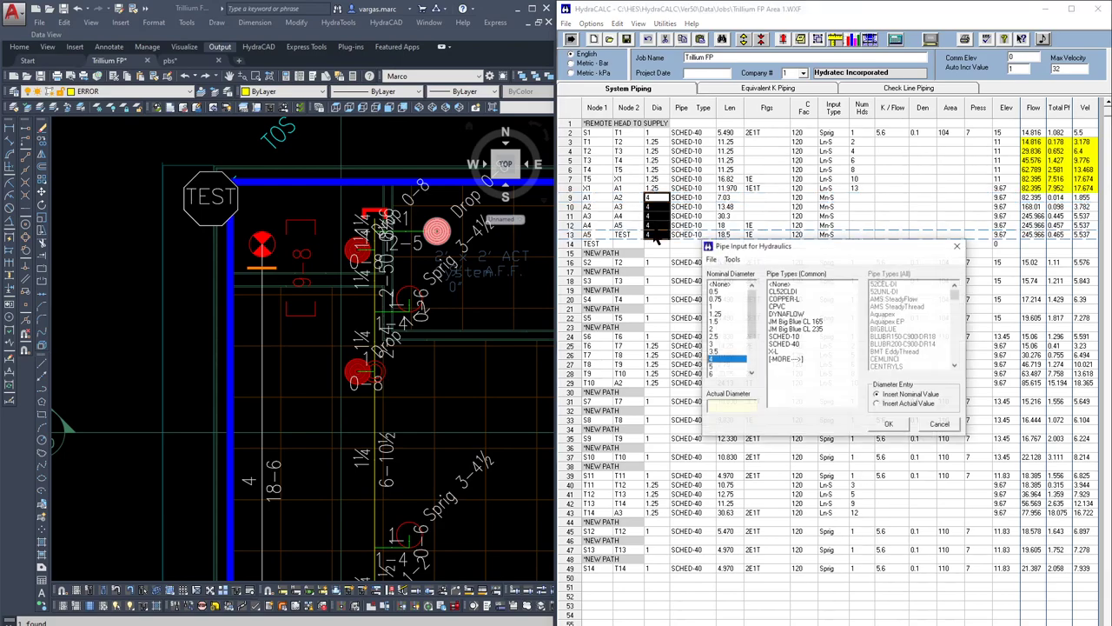
pyautogui.click(716, 338)
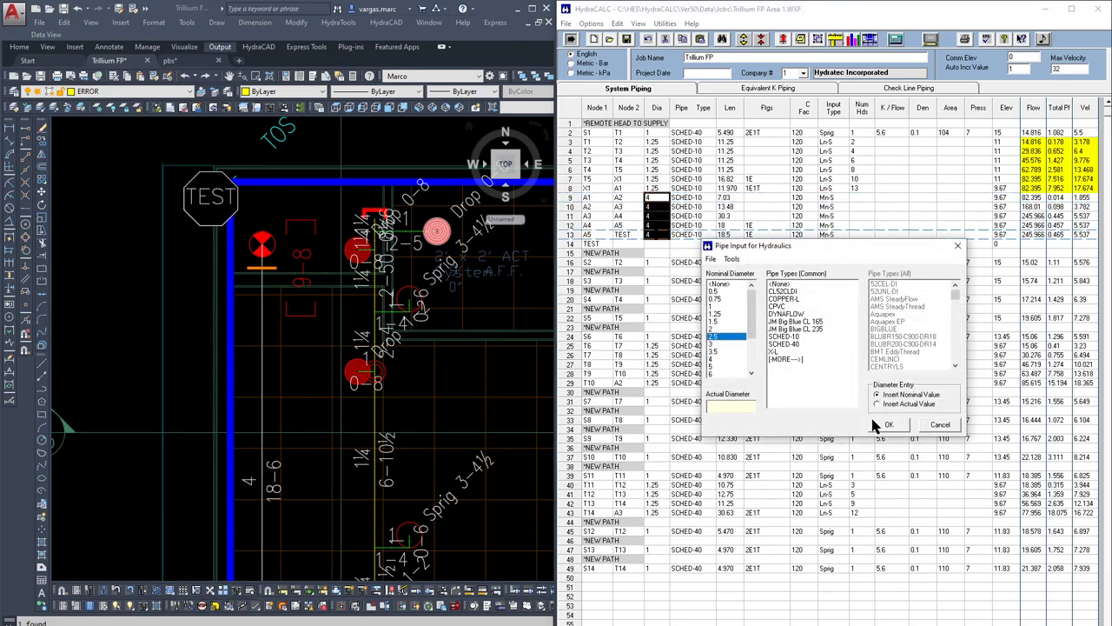
pyautogui.click(876, 424)
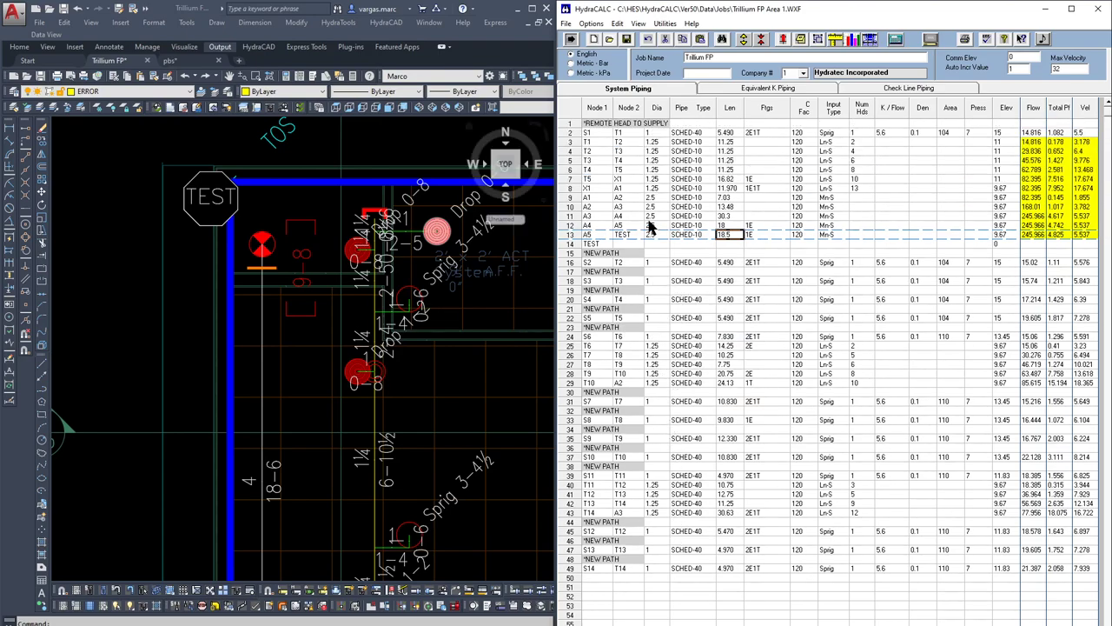
# - Change the pipe type of the T6-to-A2 and T11-to-A3 branch line rows to SCHED-10
pyautogui.moveTo(657, 345); pyautogui.dragTo(657, 384)
pyautogui.rightClick(657, 383)
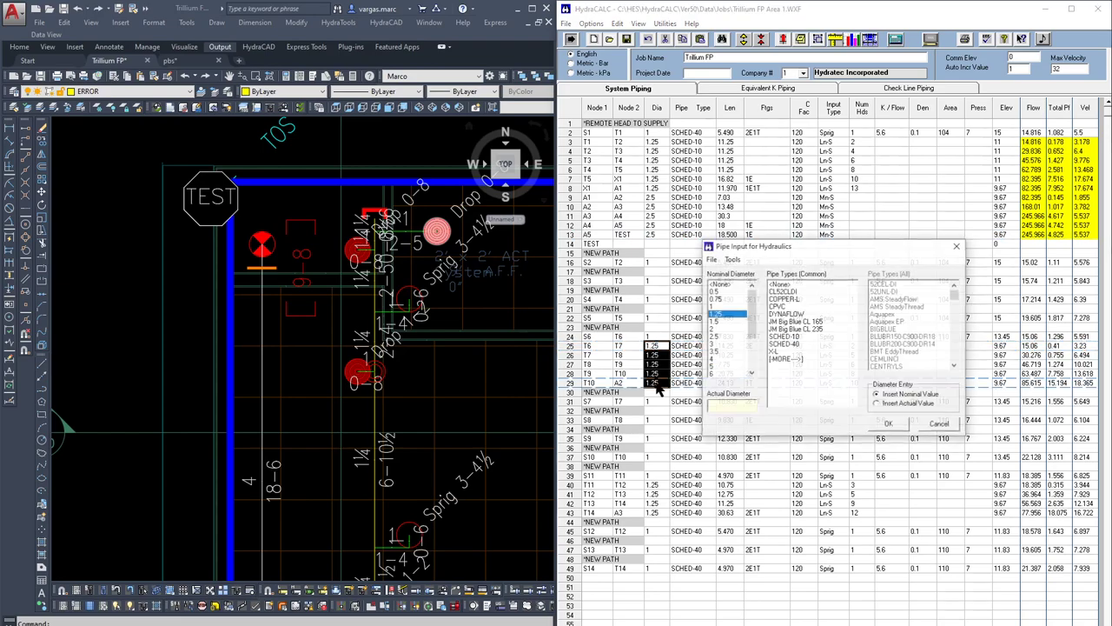
pyautogui.click(784, 336)
pyautogui.click(889, 425)
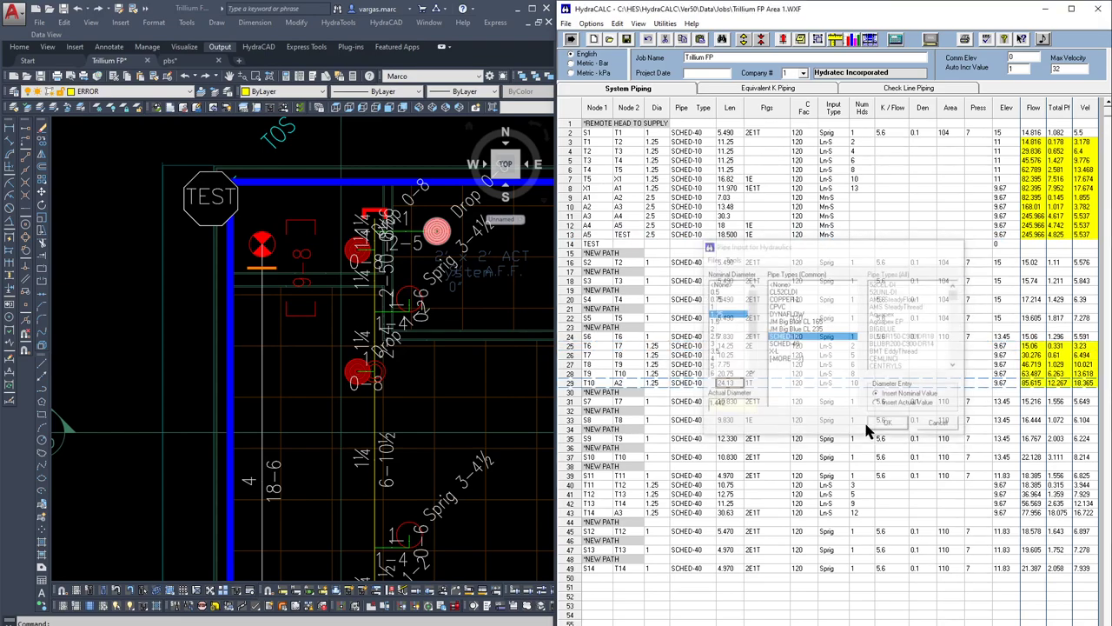
pyautogui.moveTo(659, 483); pyautogui.dragTo(660, 513)
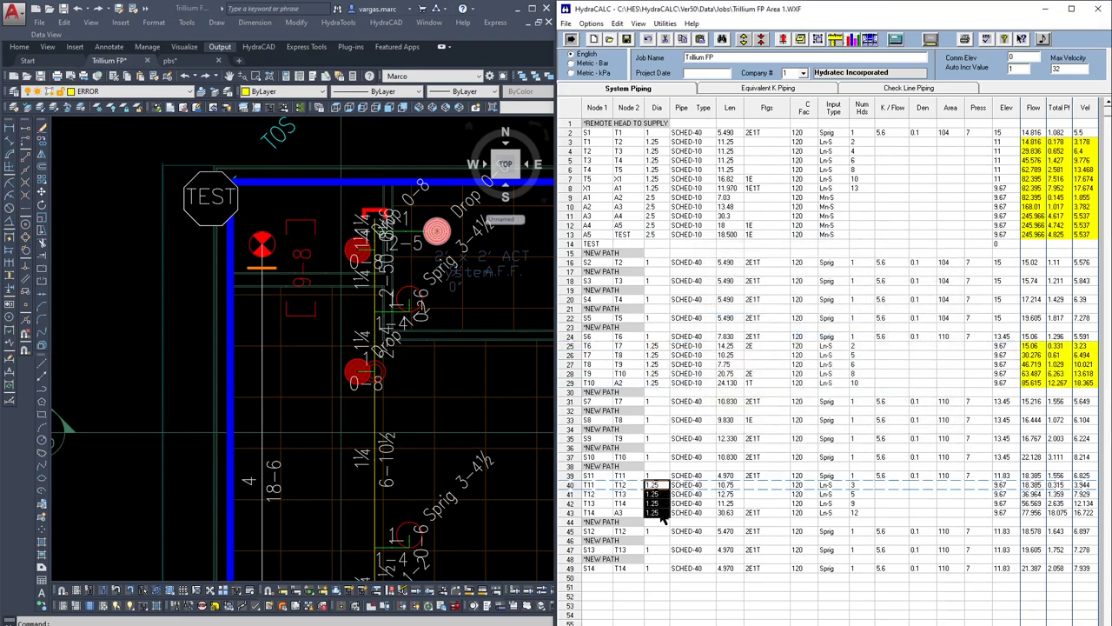
pyautogui.click(781, 337)
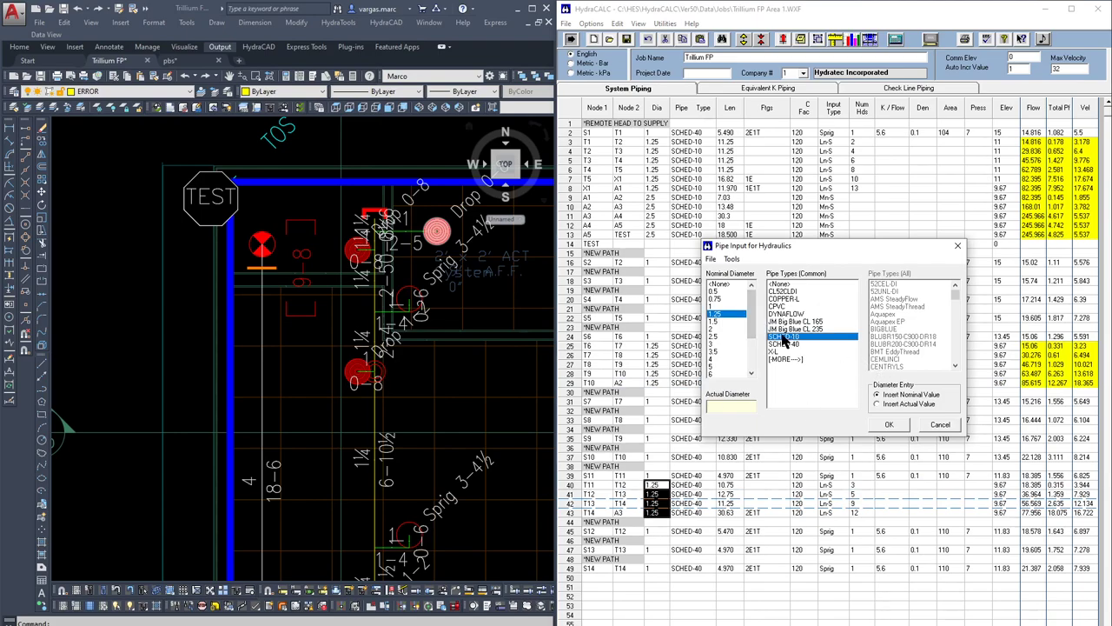
pyautogui.click(887, 424)
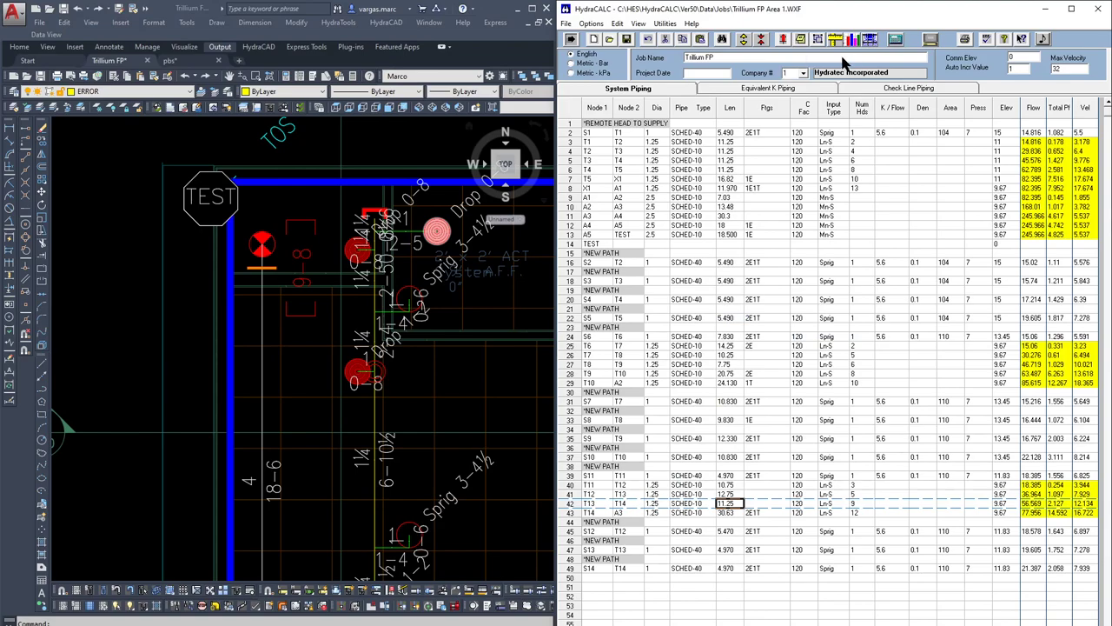
# - Run the hydraulic calculation with the revised pipe types and main diameter, and accept its results
pyautogui.click(900, 40)
pyautogui.click(869, 481)
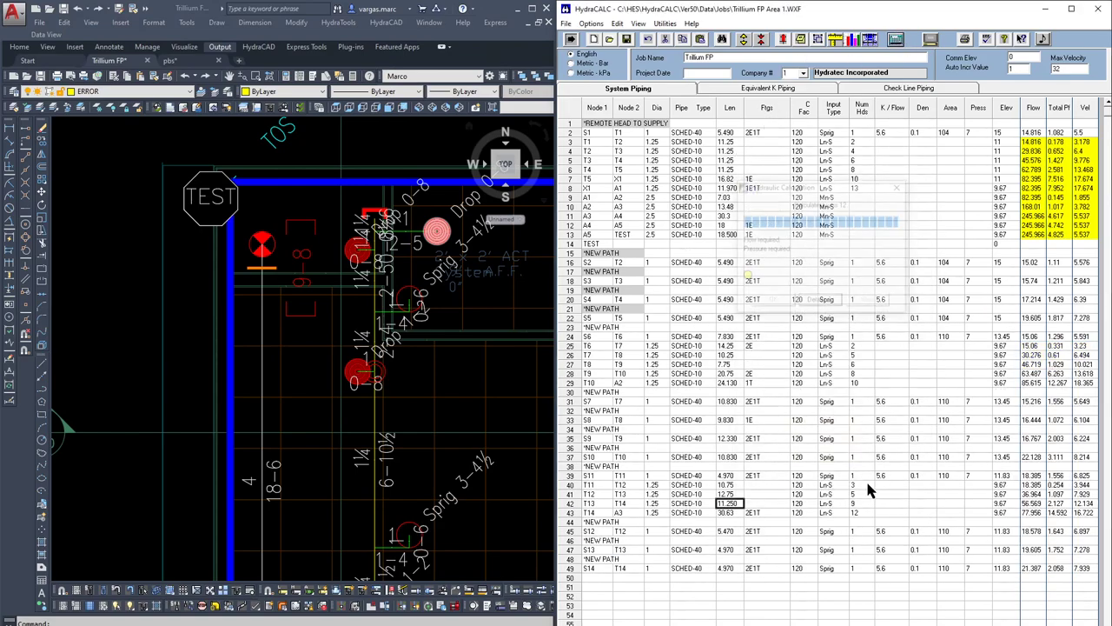
pyautogui.click(770, 302)
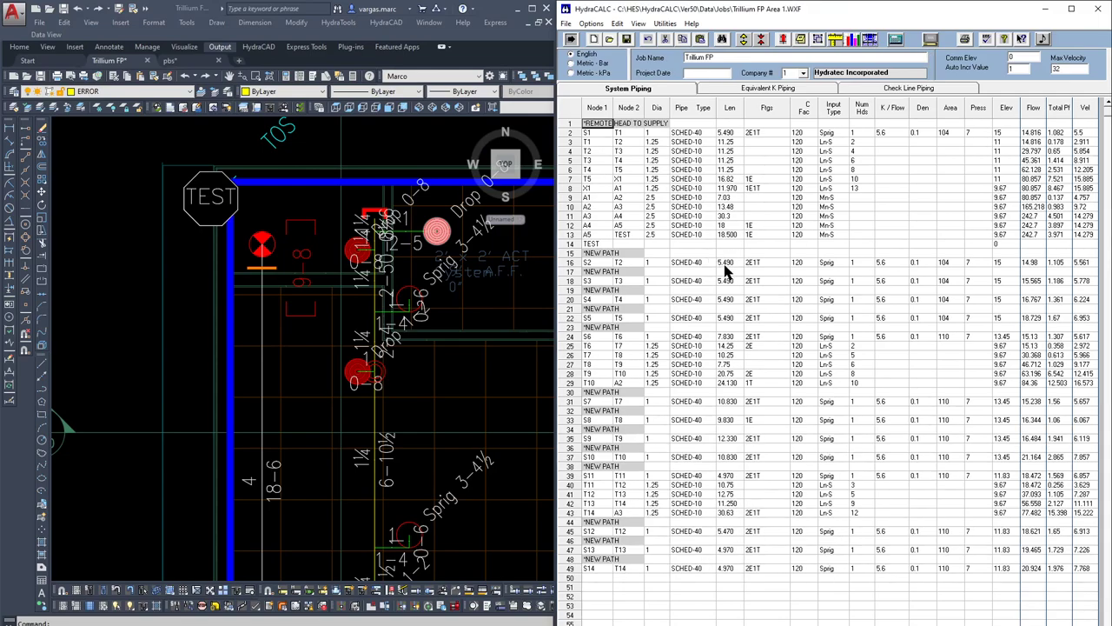
# - Examine the riser and piping around the TEST node in the drawing against the TEST row of the calculation
pyautogui.click(464, 365)
pyautogui.scroll(-3, 466, 348)
pyautogui.scroll(3, 422, 327)
pyautogui.moveTo(461, 322)
pyautogui.mouseDown(button='middle')
pyautogui.moveTo(239, 319)
pyautogui.moveTo(233, 333)
pyautogui.mouseUp(button='middle')
pyautogui.scroll(-3, 246, 314)
pyautogui.scroll(6, 234, 332)
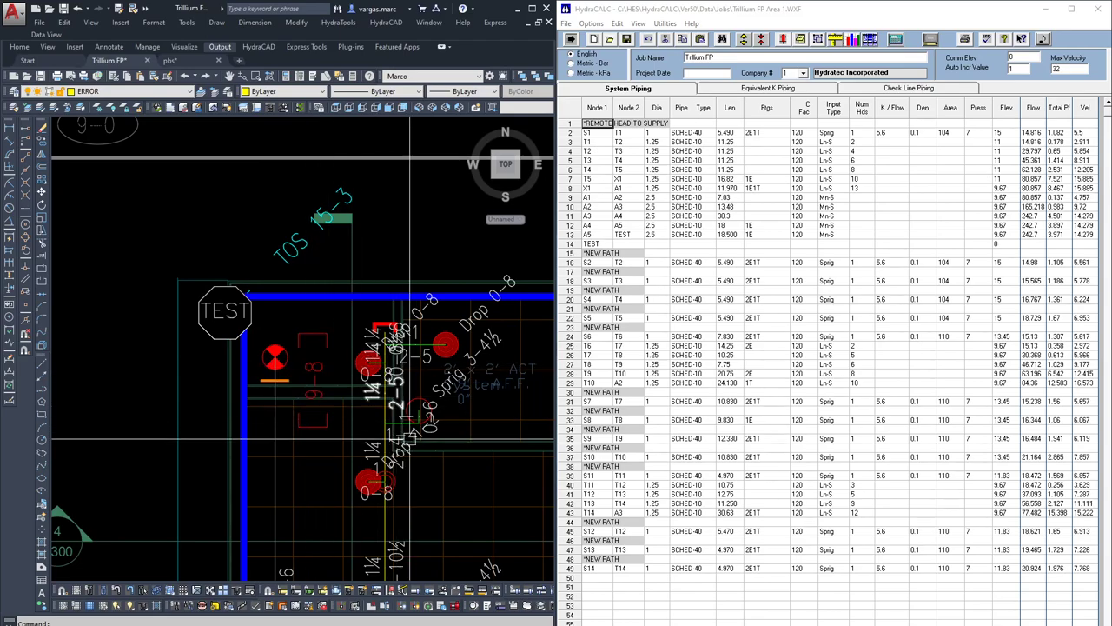
pyautogui.click(594, 245)
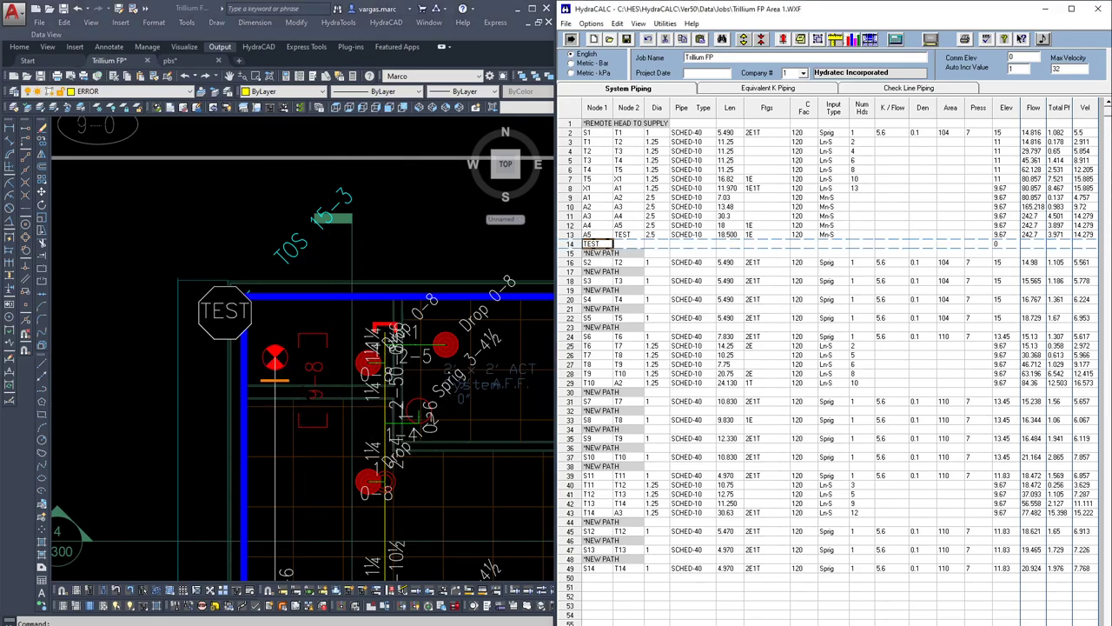
pyautogui.click(477, 541)
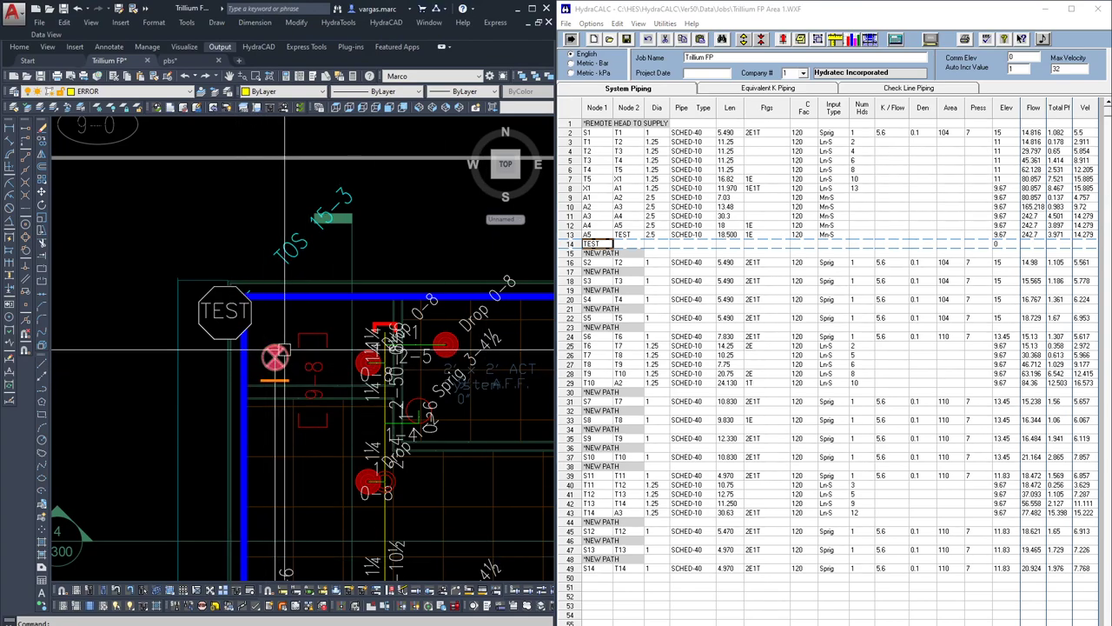
pyautogui.scroll(-4, 283, 346)
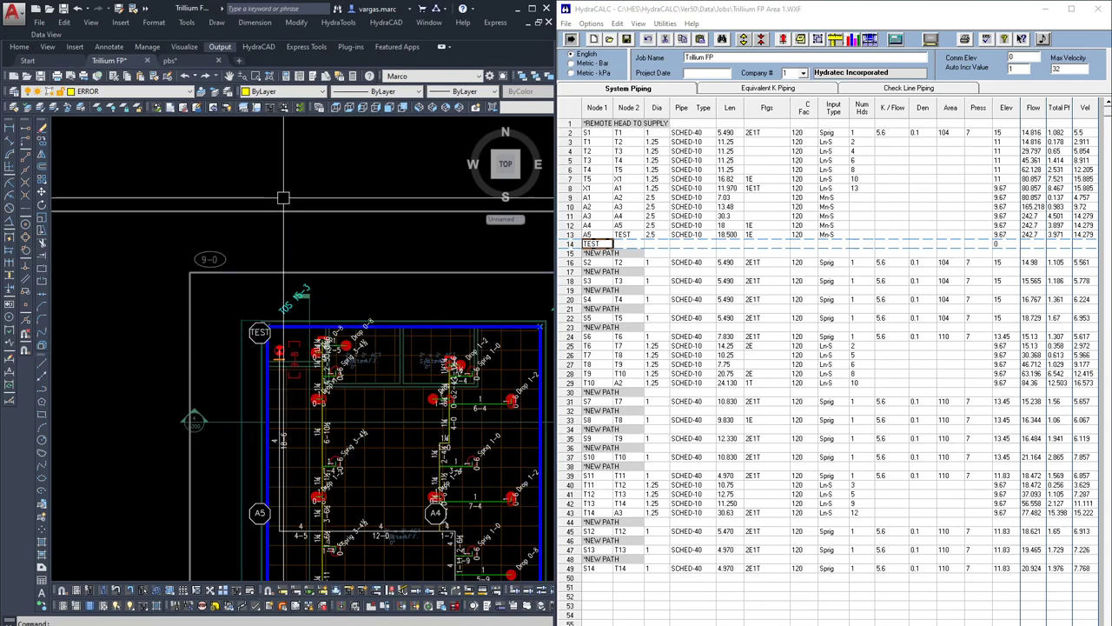
# - Make TEXT the current layer in the drawing
pyautogui.click(100, 93)
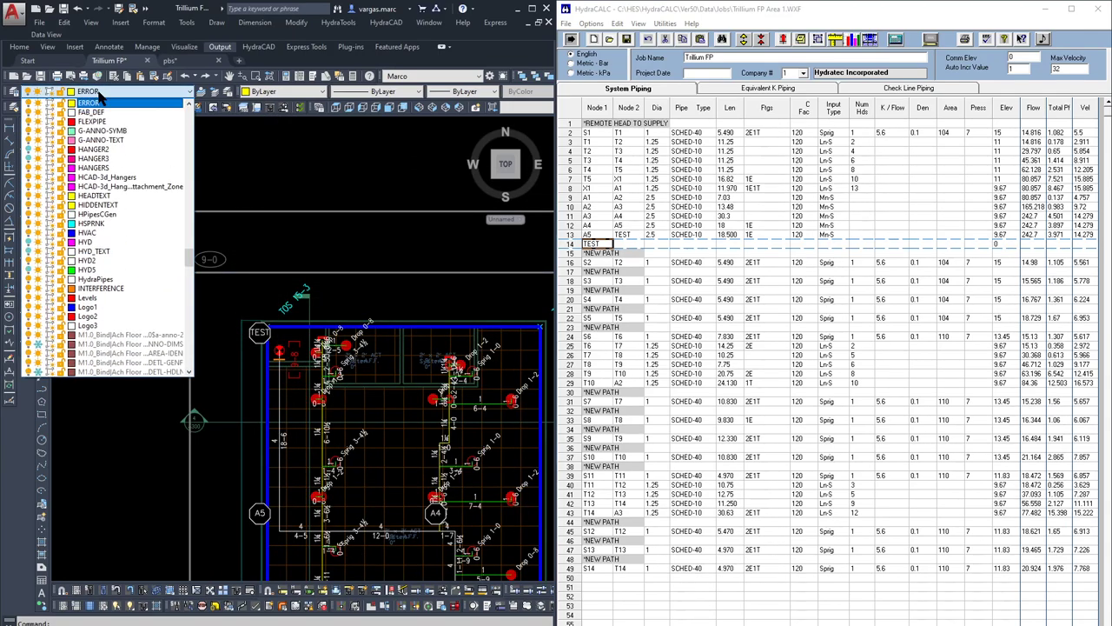
pyautogui.scroll(-5, 109, 109)
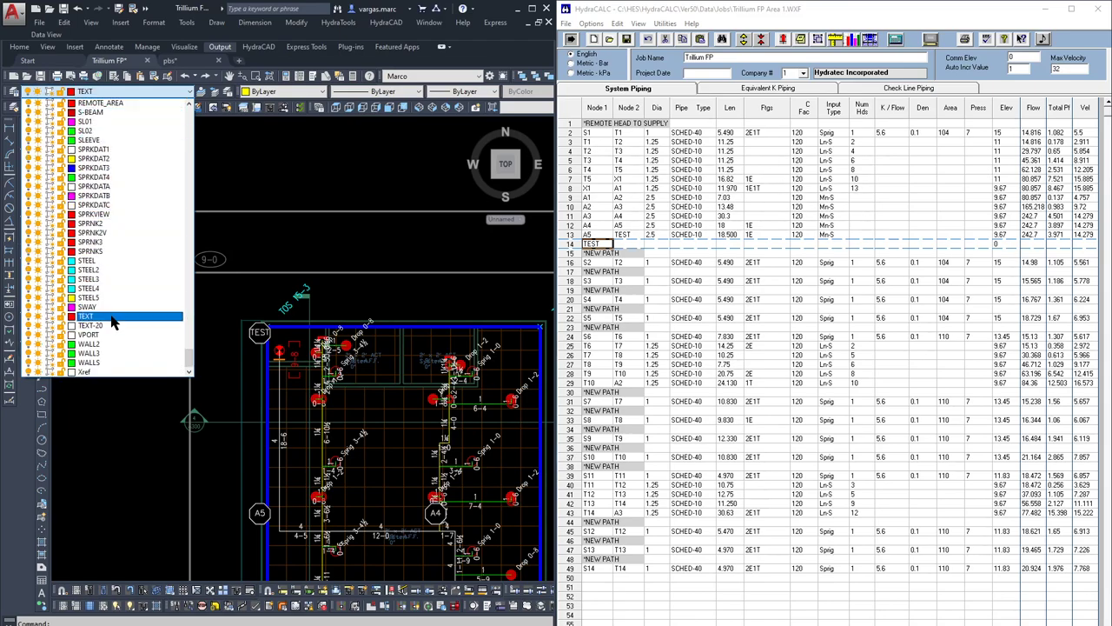
pyautogui.click(96, 318)
# - Draw a vertical polyline from the riser symbol beside the TEST node upward past the building's outer wall
pyautogui.scroll(2, 278, 318)
pyautogui.write('pl')
pyautogui.press('Return')
pyautogui.keyDown('shift'); pyautogui.rightClick(284, 367); pyautogui.keyUp('shift')
pyautogui.press('s')
pyautogui.click(285, 367)
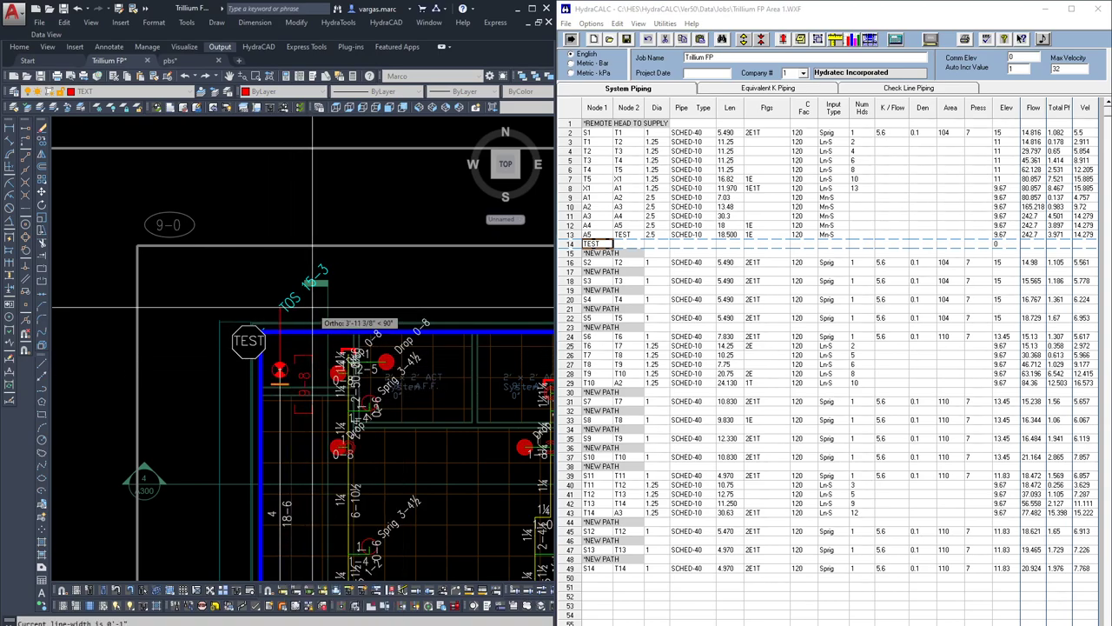
pyautogui.scroll(-3, 326, 187)
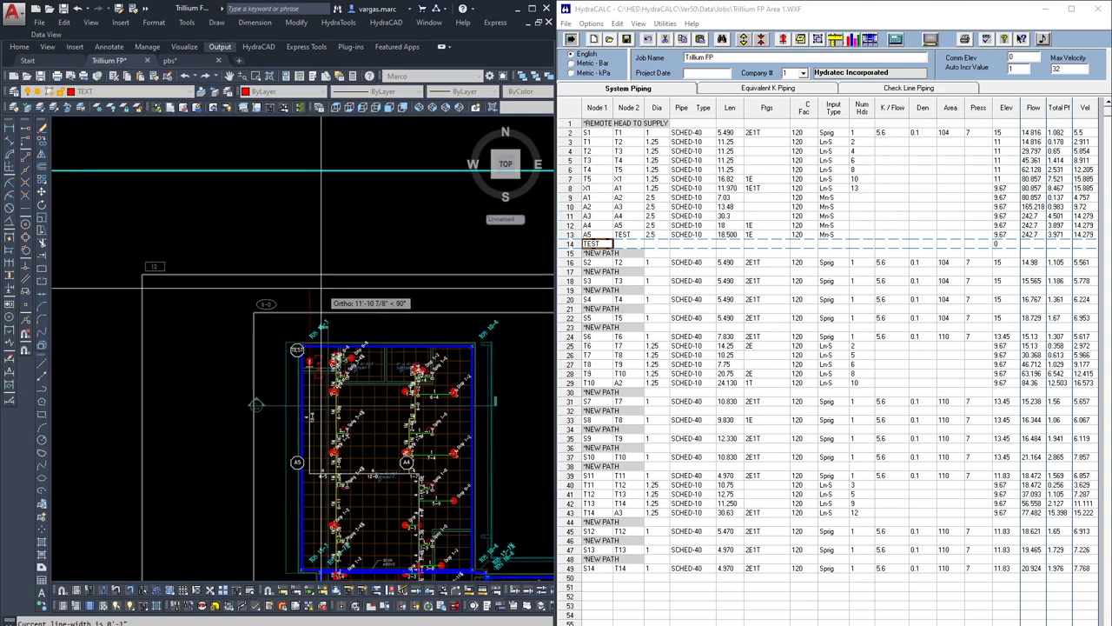
pyautogui.press('Escape')
# - Examine the site plan for the building, its parking areas and the surrounding lots
pyautogui.scroll(-5, 357, 316)
pyautogui.scroll(-5, 356, 315)
pyautogui.scroll(-4, 265, 347)
pyautogui.moveTo(265, 348); pyautogui.dragTo(417, 307, button='middle')
pyautogui.scroll(-4, 417, 308)
pyautogui.scroll(2, 212, 407)
pyautogui.scroll(5, 212, 407)
pyautogui.moveTo(222, 416); pyautogui.dragTo(212, 388, button='middle')
pyautogui.scroll(-2, 303, 358)
pyautogui.scroll(4, 340, 349)
pyautogui.scroll(-7, 359, 333)
pyautogui.scroll(4, 202, 389)
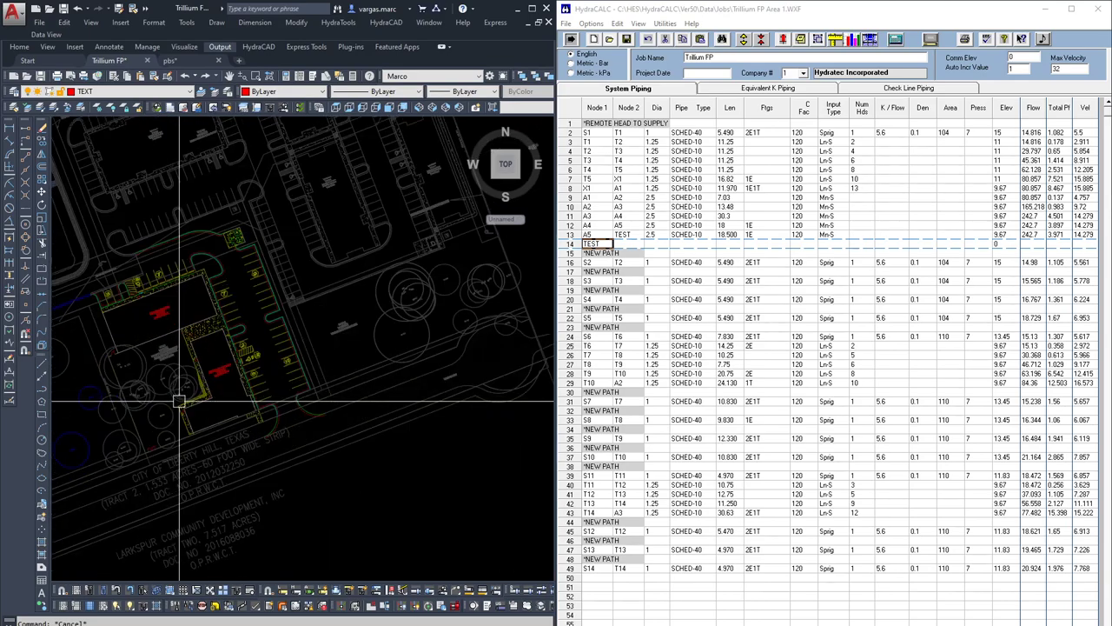
pyautogui.scroll(3, 181, 396)
pyautogui.scroll(-5, 220, 378)
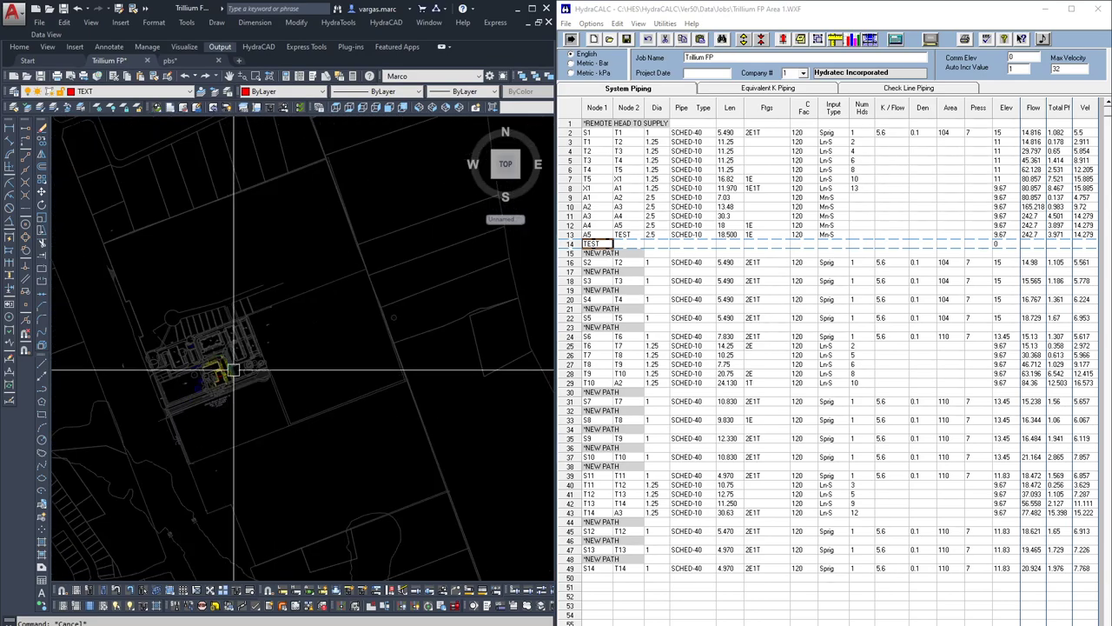
pyautogui.scroll(6, 221, 375)
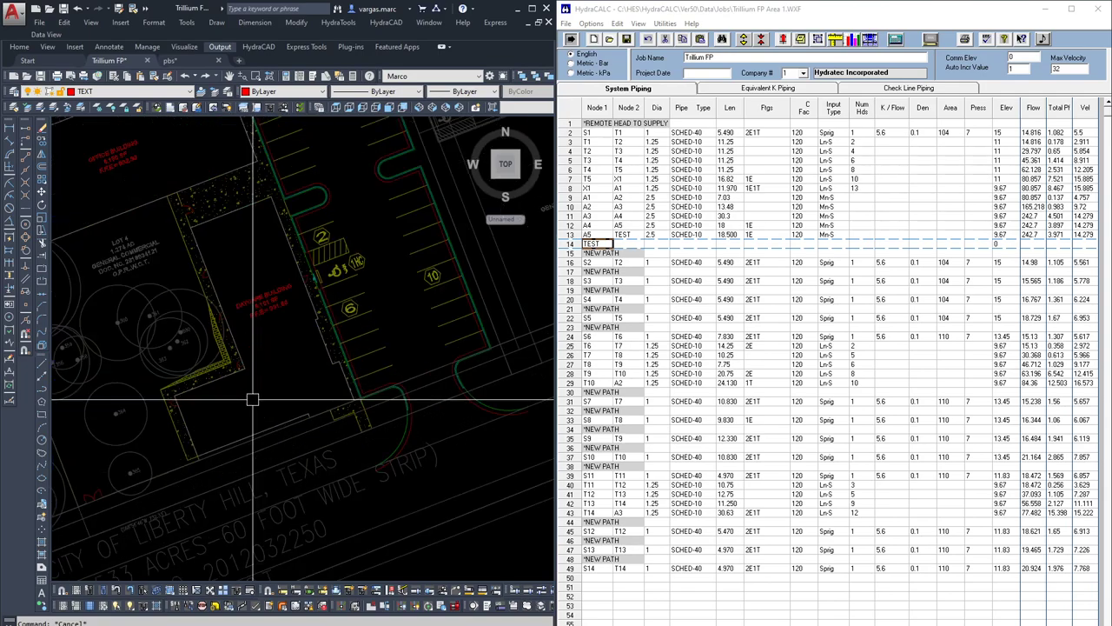
pyautogui.scroll(2, 305, 388)
pyautogui.moveTo(325, 406); pyautogui.dragTo(284, 368, button='middle')
pyautogui.scroll(-9, 284, 382)
pyautogui.scroll(-3, 291, 352)
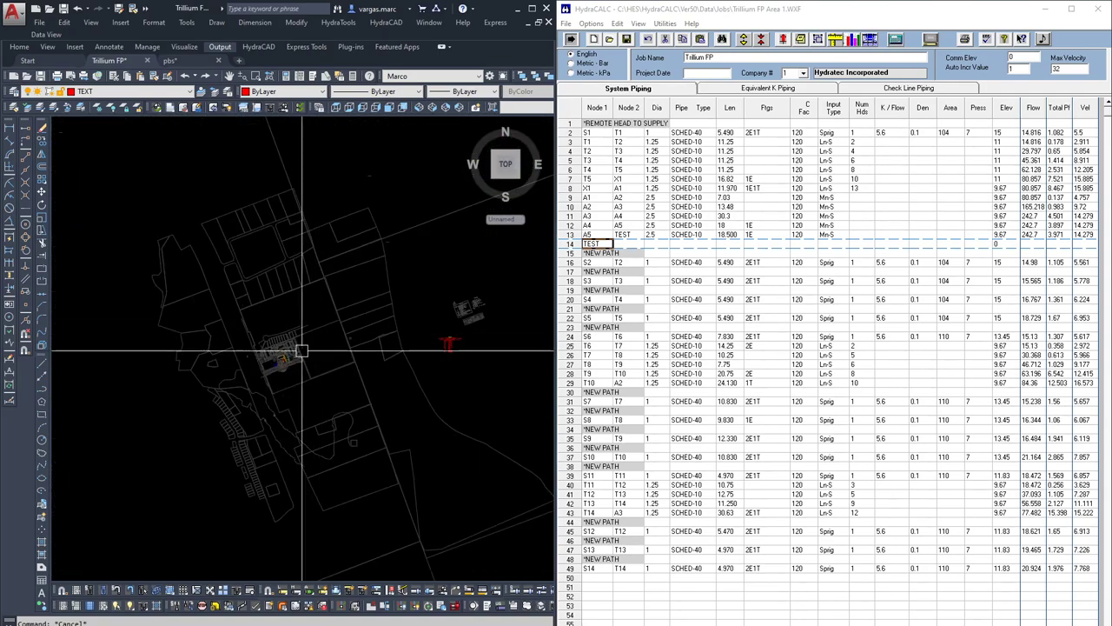
pyautogui.scroll(-4, 307, 329)
pyautogui.moveTo(397, 278); pyautogui.dragTo(219, 415, button='middle')
# - Examine the riser symbol beside the TEST node and the polyline leading out of the building from it
pyautogui.scroll(9, 330, 366)
pyautogui.scroll(6, 335, 387)
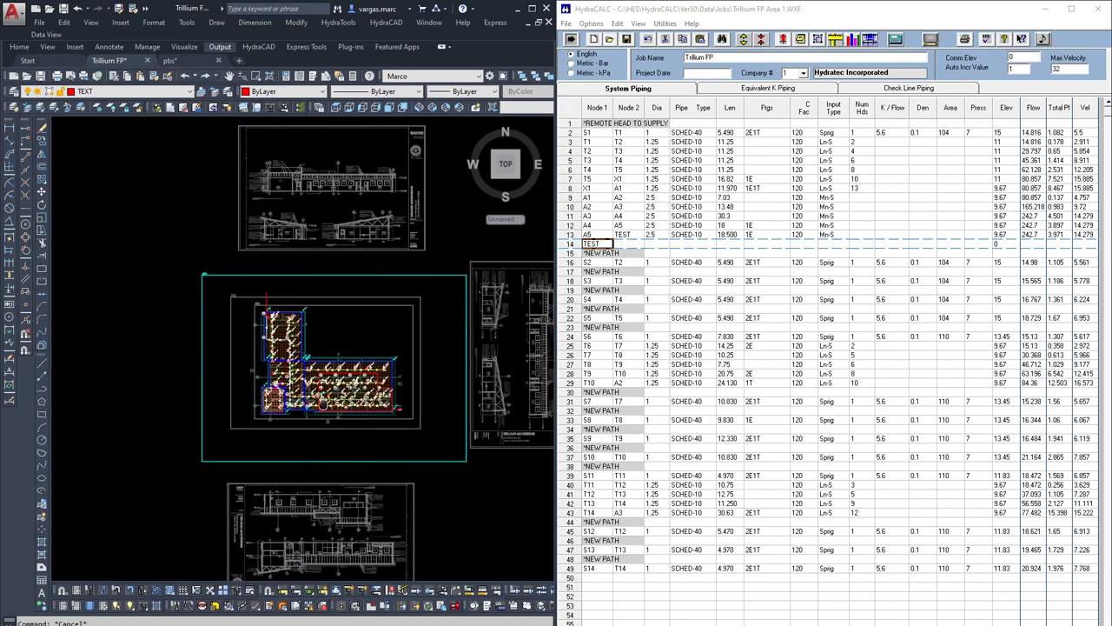
pyautogui.scroll(4, 257, 297)
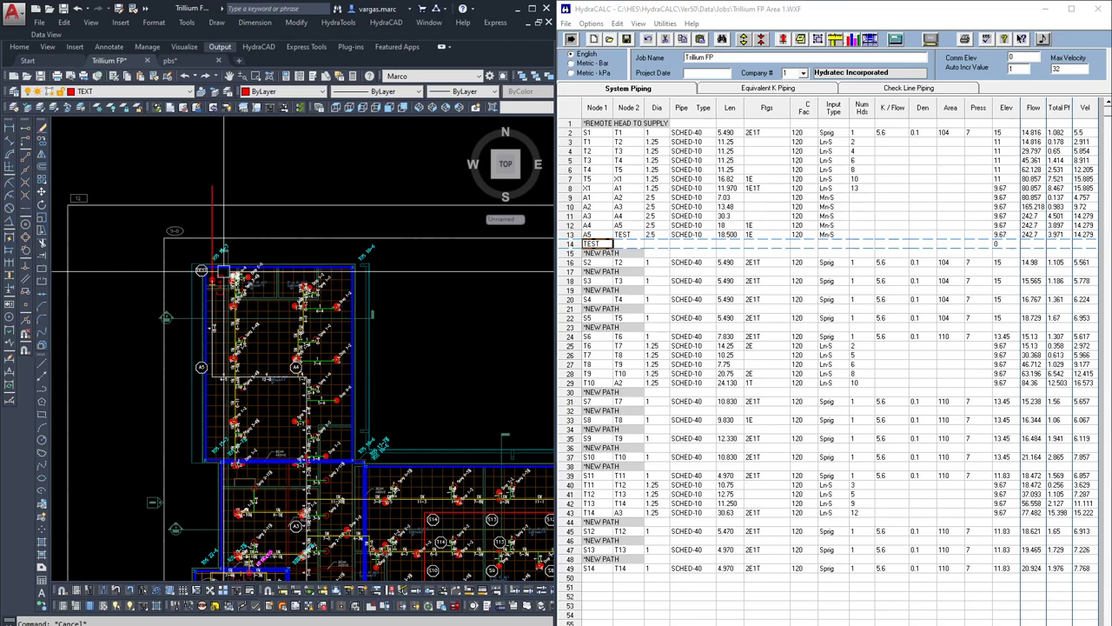
pyautogui.scroll(5, 206, 336)
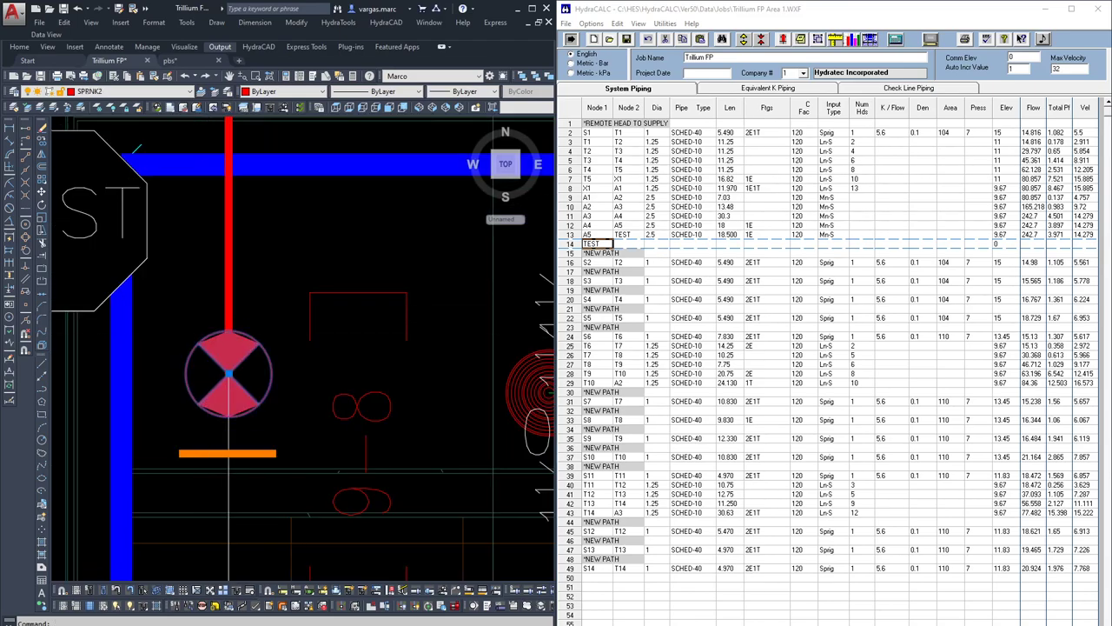
pyautogui.scroll(-5, 213, 334)
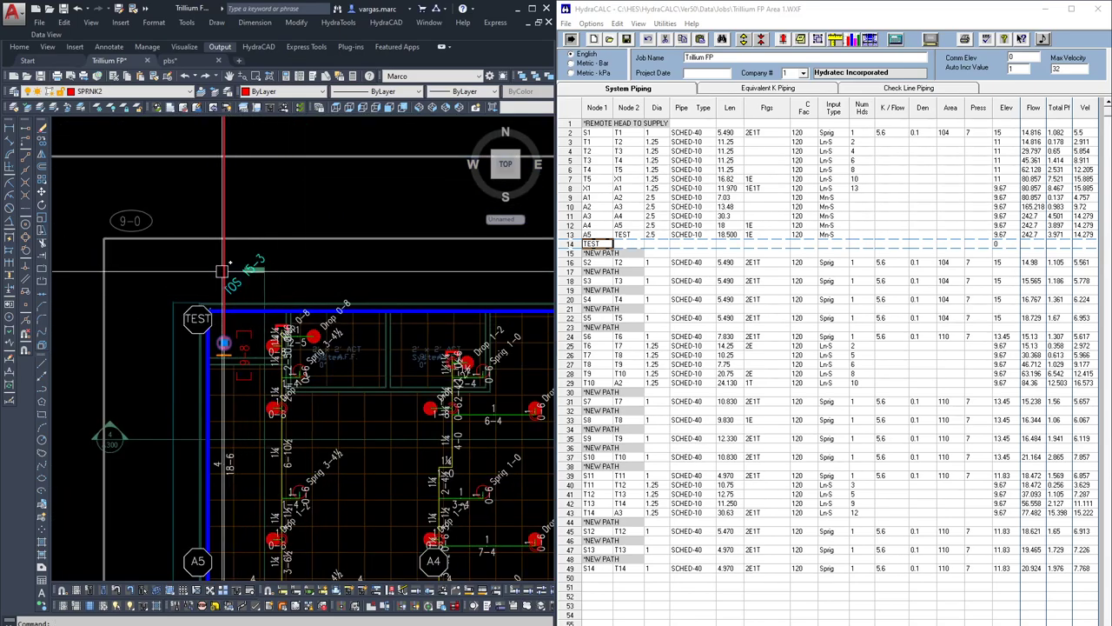
pyautogui.scroll(4, 202, 306)
pyautogui.click(142, 258)
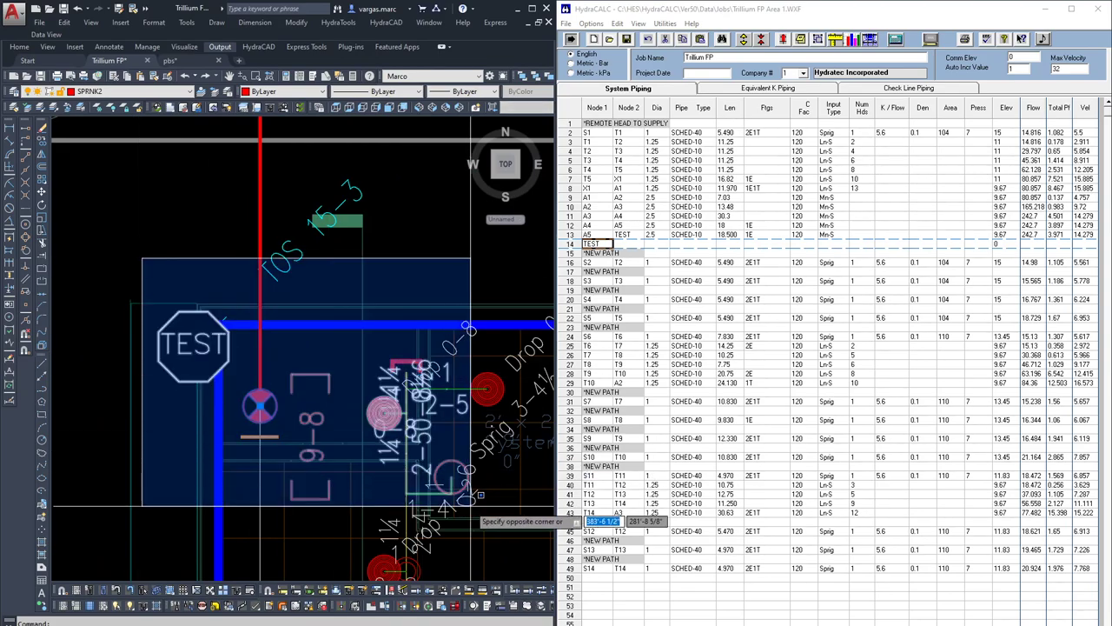
pyautogui.press('Escape')
# - Examine the site plan around the daycare building for the riser location and the lines running along its street side
pyautogui.scroll(-6, 327, 350)
pyautogui.scroll(-4, 327, 351)
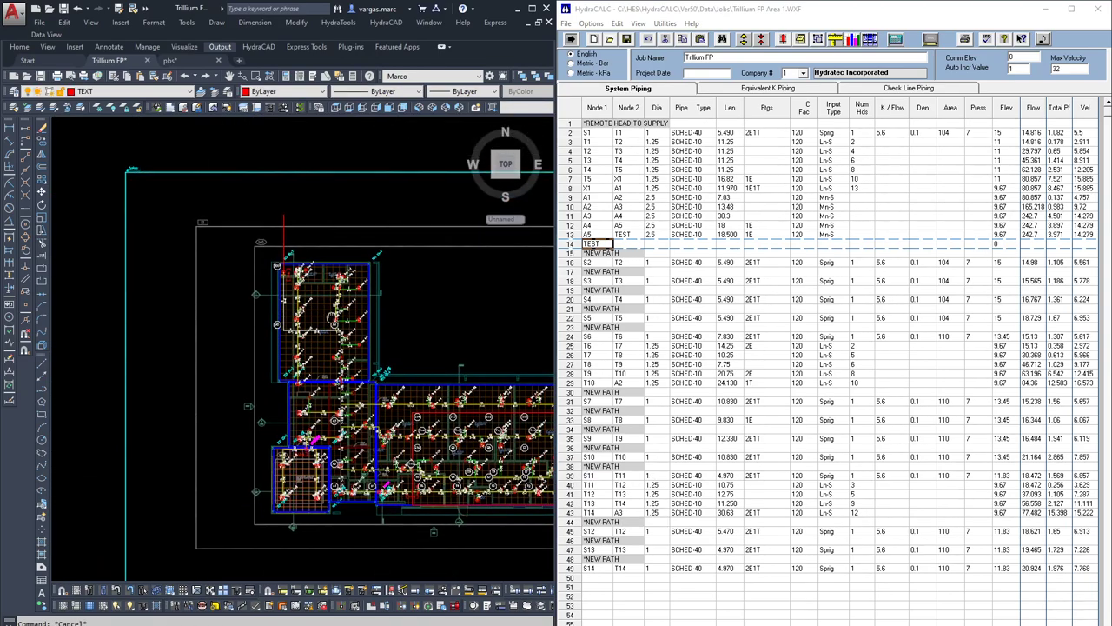
pyautogui.scroll(-6, 330, 315)
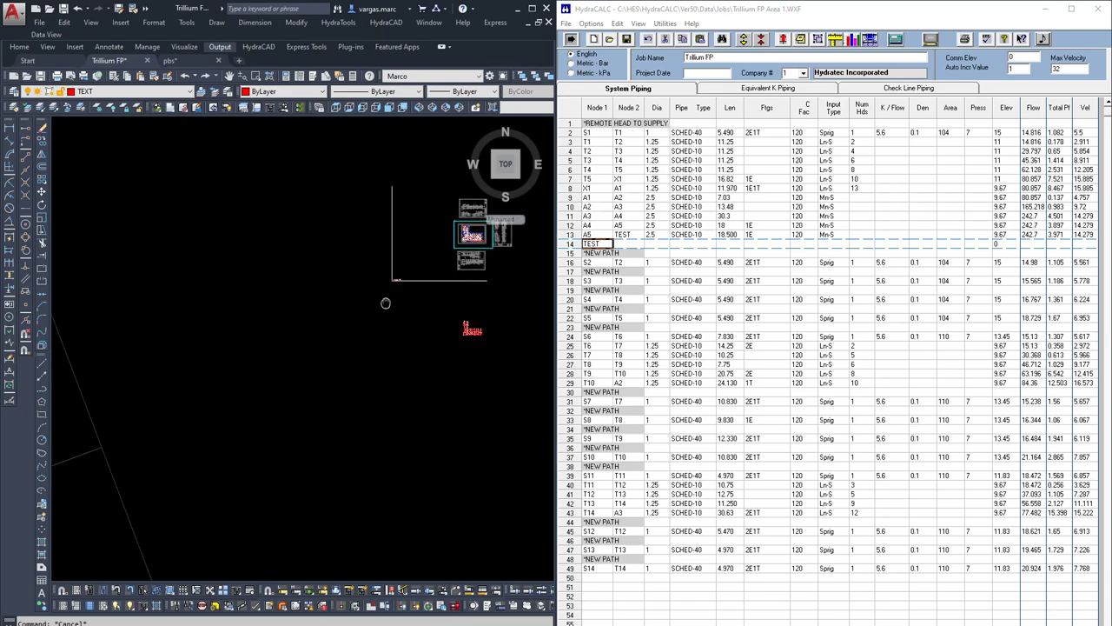
pyautogui.moveTo(213, 429); pyautogui.dragTo(310, 343, button='middle')
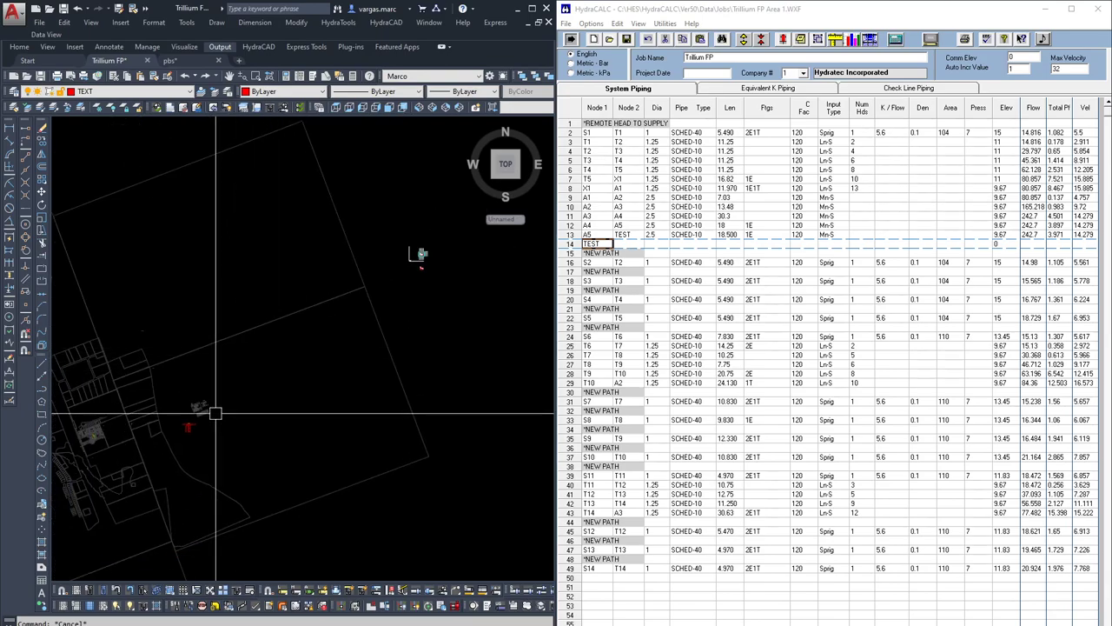
pyautogui.scroll(2, 206, 424)
pyautogui.scroll(2, 206, 425)
pyautogui.scroll(4, 169, 399)
pyautogui.moveTo(166, 400); pyautogui.dragTo(380, 304, button='middle')
pyautogui.scroll(-6, 380, 311)
pyautogui.scroll(8, 239, 357)
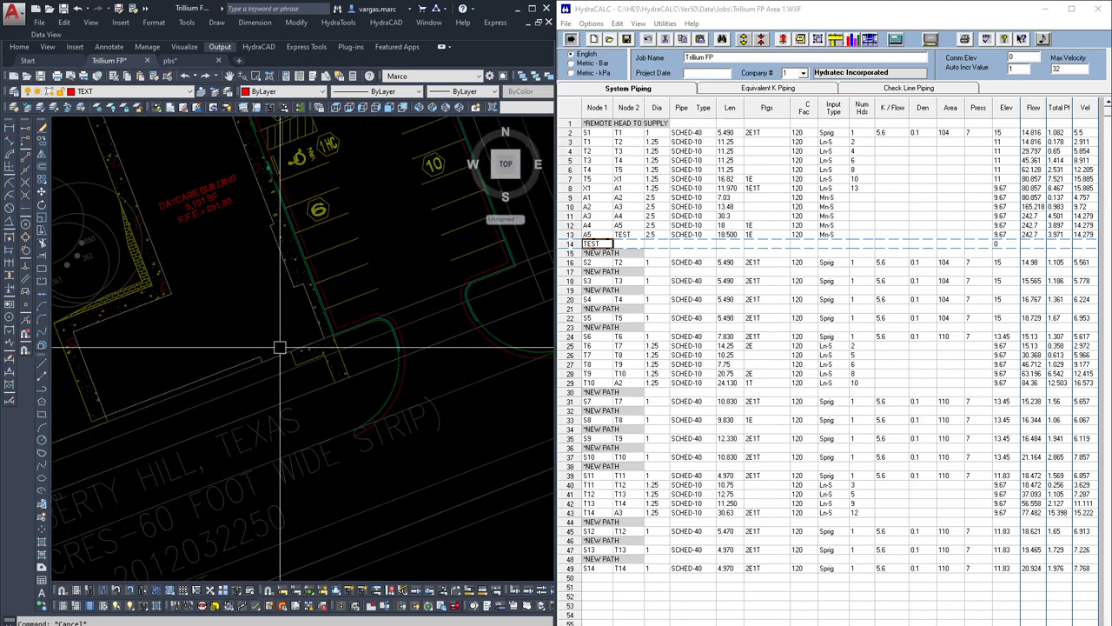
pyautogui.scroll(-2, 270, 351)
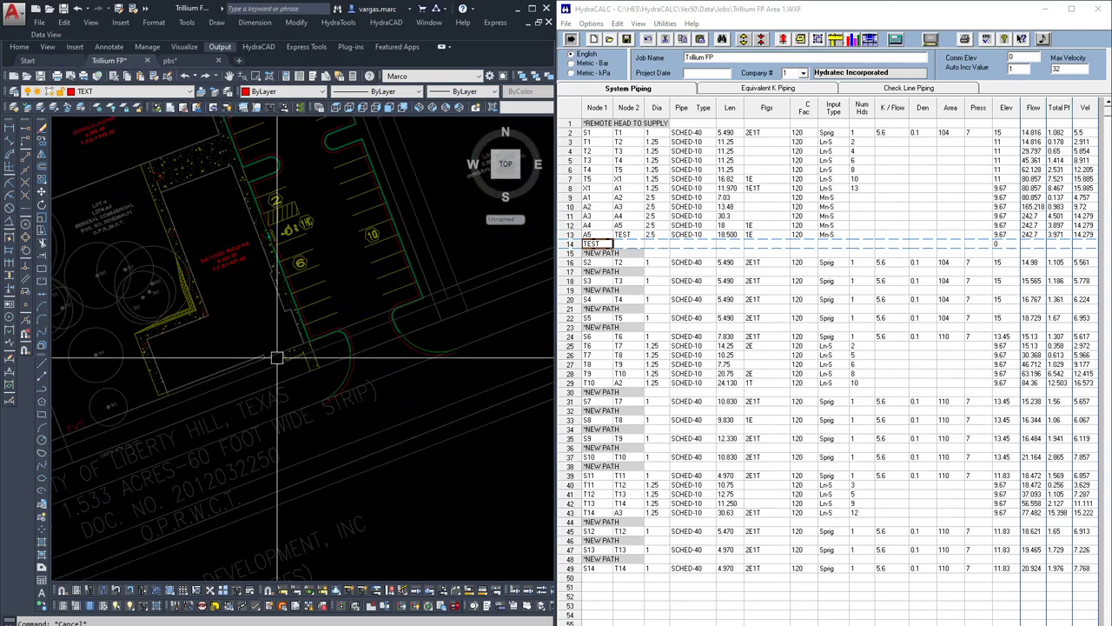
pyautogui.scroll(2, 283, 366)
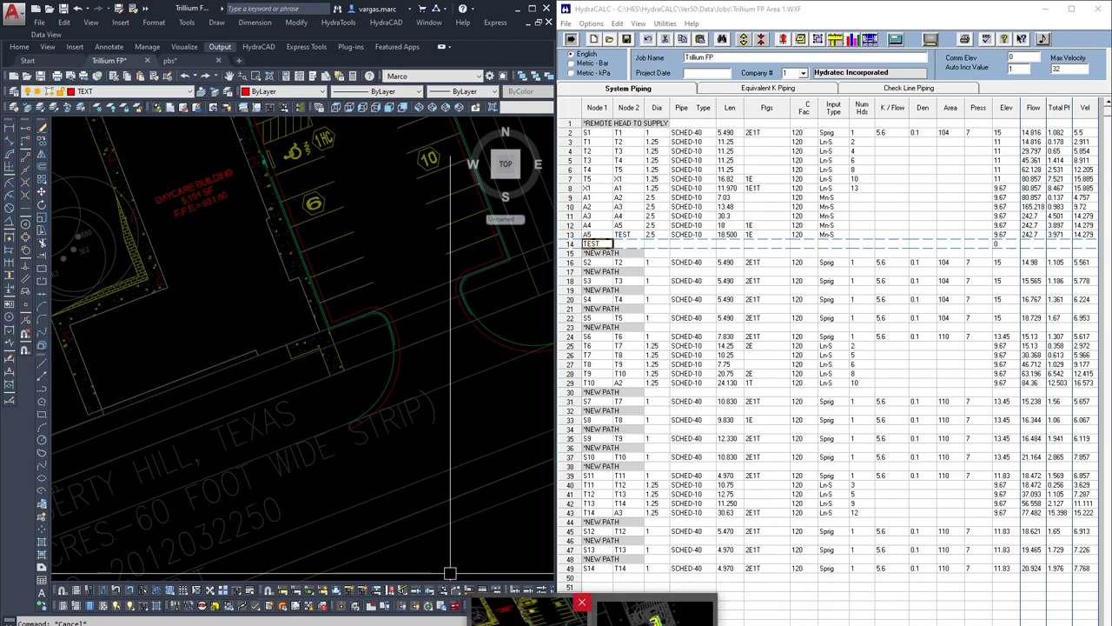
# - Switch to Bluebeam Revu and examine the Civils- fire sprinkler sheet around the fire riser room, FDC and Fire Waterline A
pyautogui.click(721, 609)
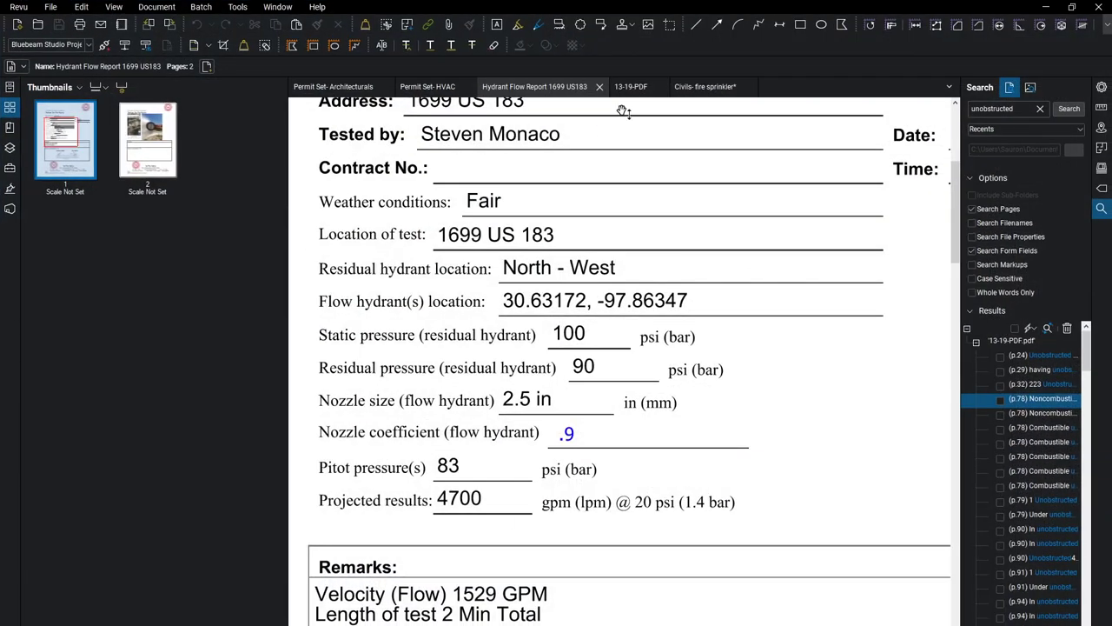
pyautogui.click(706, 89)
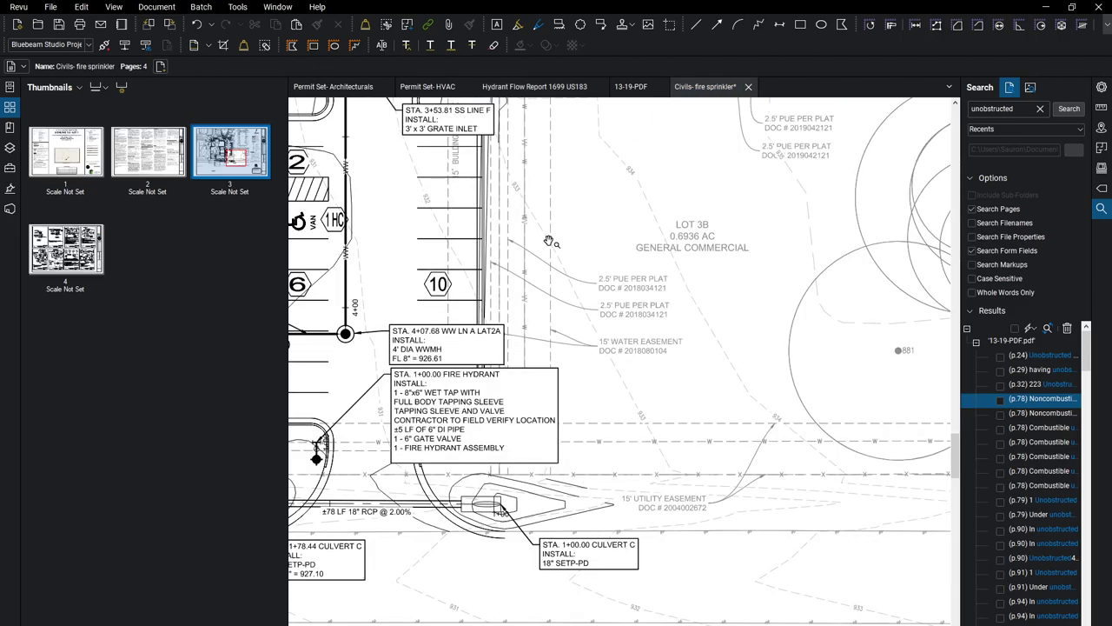
pyautogui.scroll(-5, 436, 256)
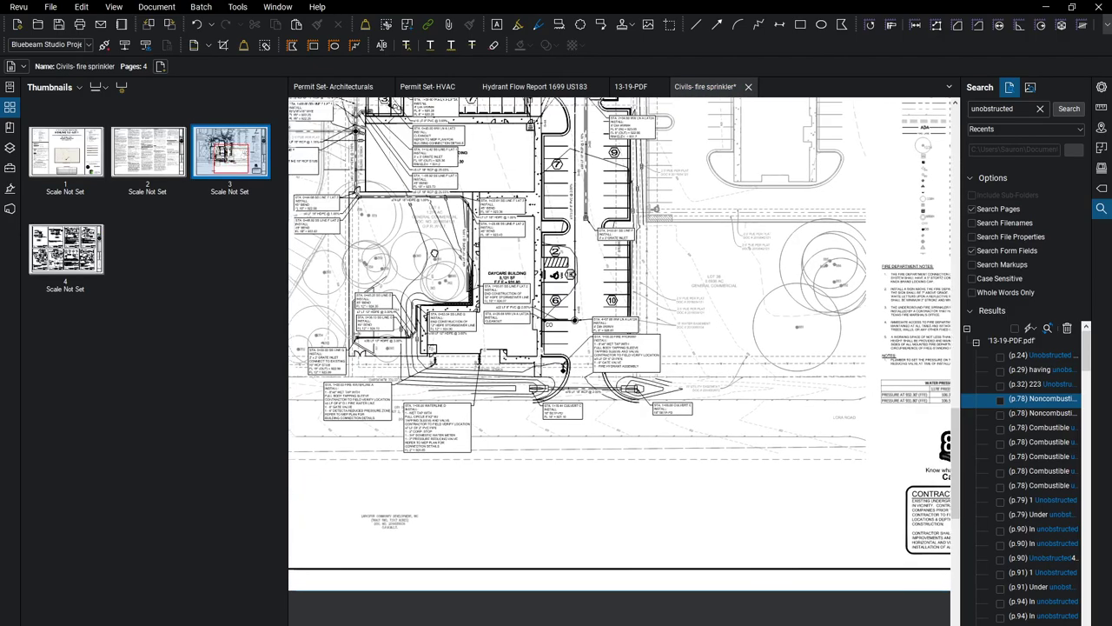
pyautogui.moveTo(470, 292); pyautogui.dragTo(537, 468)
pyautogui.scroll(1, 600, 404)
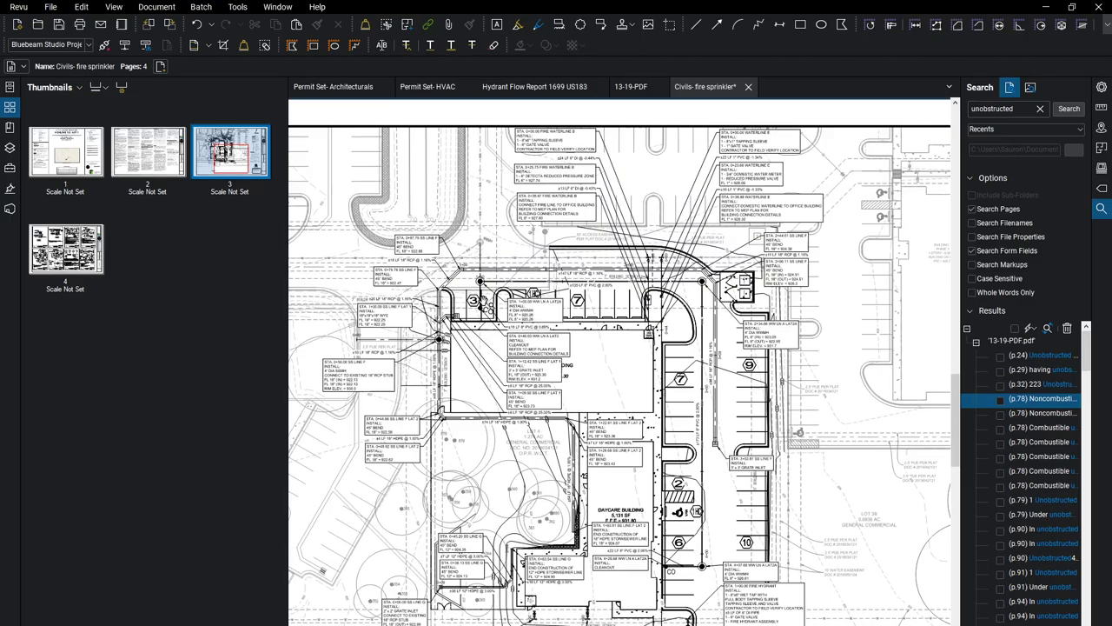
pyautogui.moveTo(607, 404); pyautogui.dragTo(595, 365)
pyautogui.scroll(4, 595, 364)
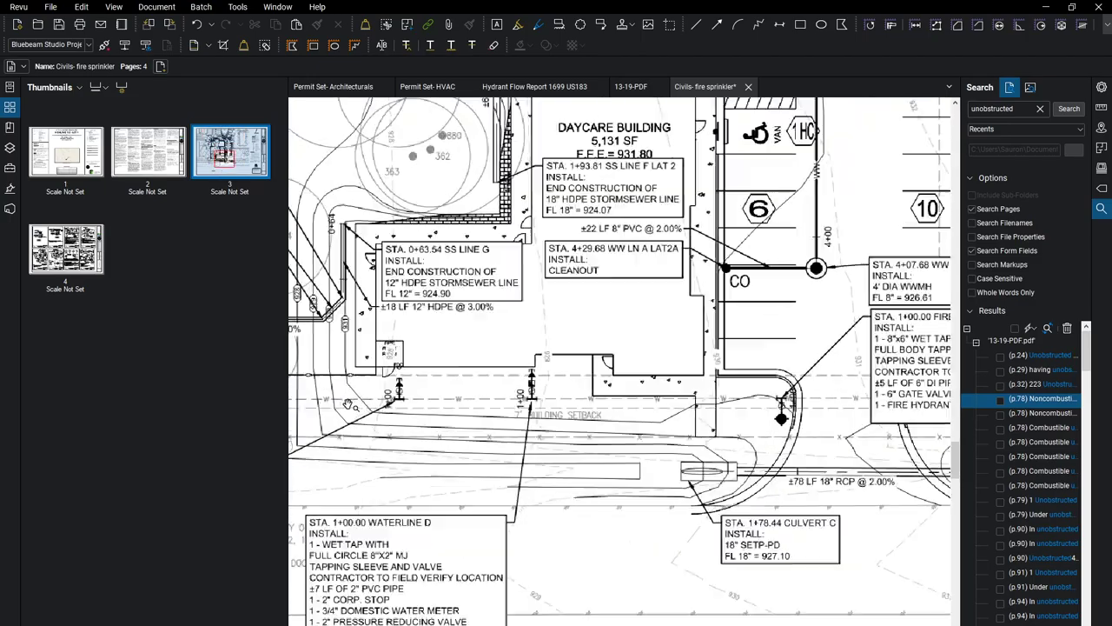
pyautogui.moveTo(397, 391); pyautogui.dragTo(457, 377)
pyautogui.scroll(-2, 456, 378)
pyautogui.scroll(3, 476, 362)
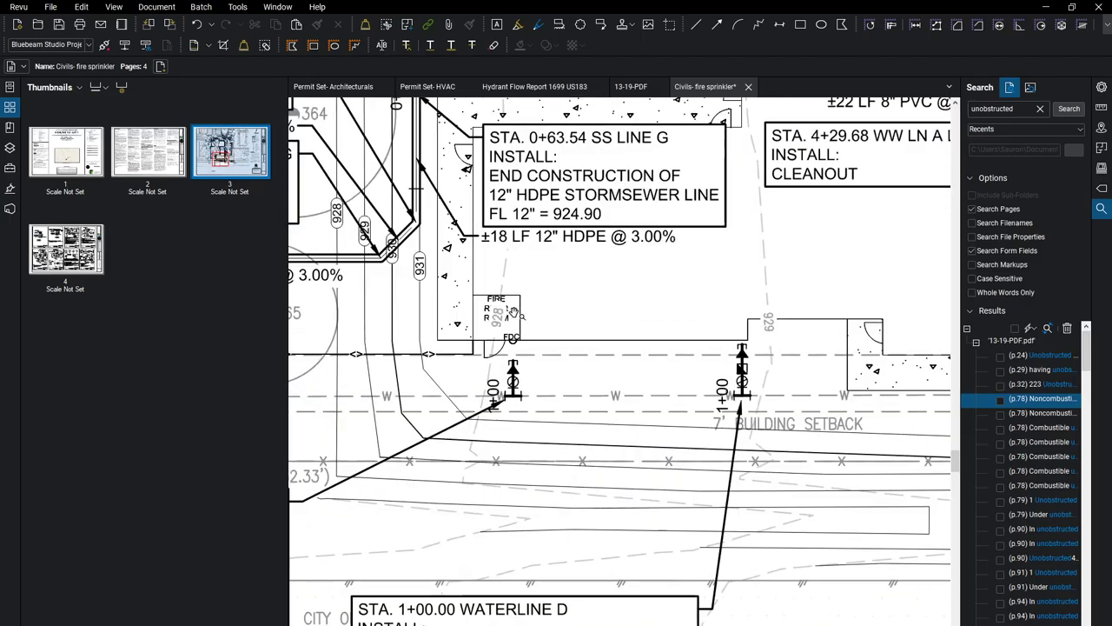
pyautogui.scroll(-4, 526, 376)
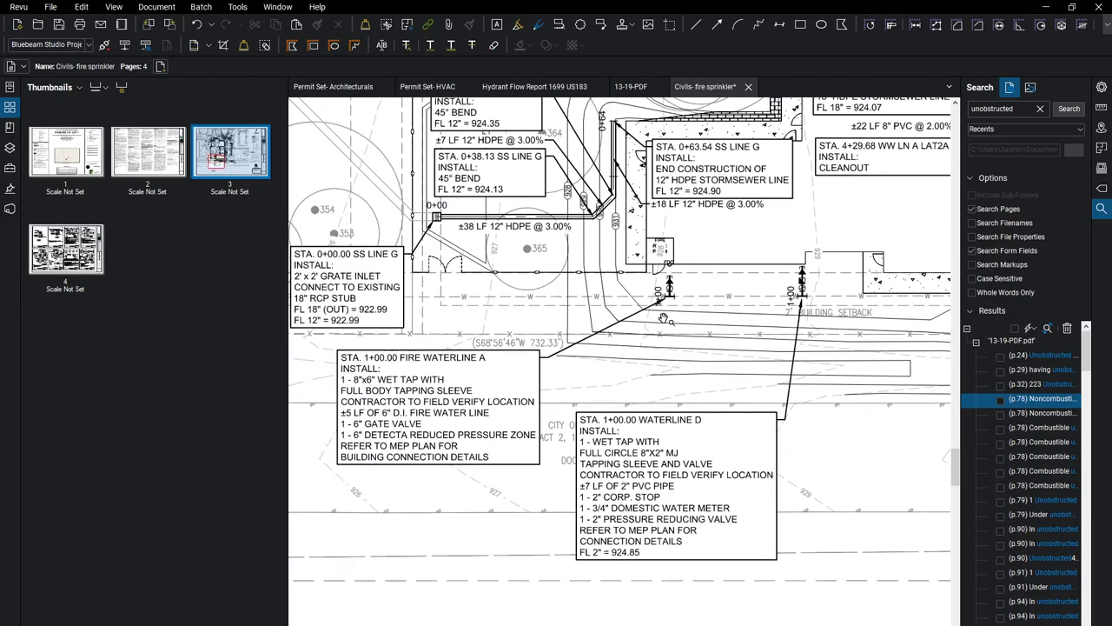
# - Start calibrating the civil utility sheet's scale, picking the 0 and 20' marks on its graphic scale bar
pyautogui.scroll(-2, 678, 347)
pyautogui.moveTo(700, 461); pyautogui.dragTo(391, 395)
pyautogui.moveTo(666, 402); pyautogui.dragTo(425, 428)
pyautogui.moveTo(759, 410); pyautogui.dragTo(550, 469)
pyautogui.scroll(-4, 589, 359)
pyautogui.moveTo(502, 228); pyautogui.dragTo(563, 421)
pyautogui.keyDown('ctrl'); pyautogui.scroll(6, 686, 335); pyautogui.keyUp('ctrl')
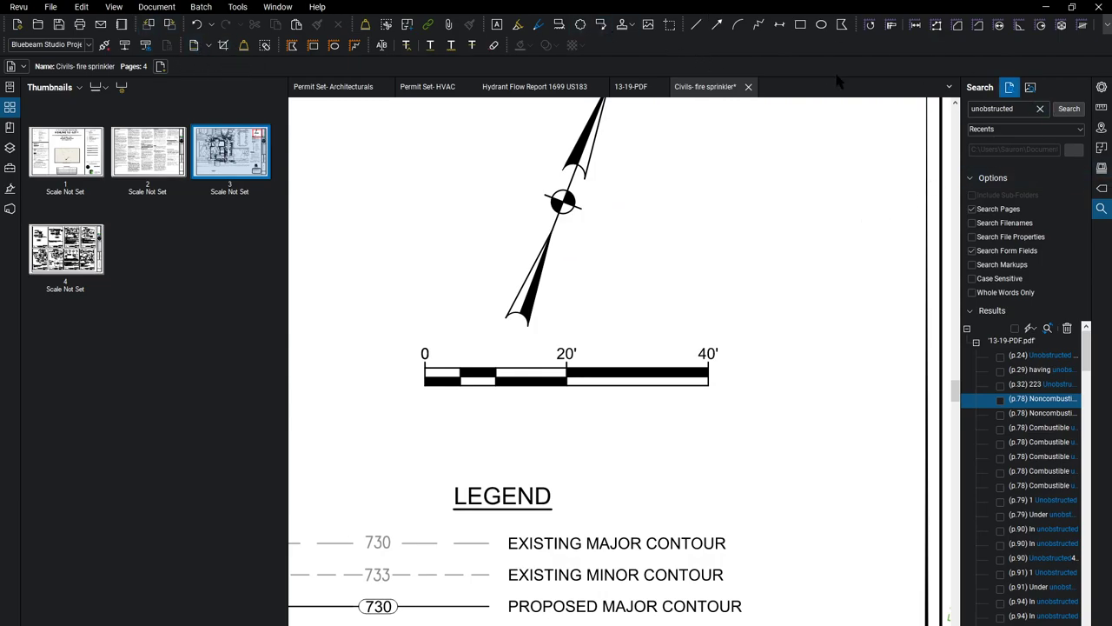
pyautogui.click(1101, 108)
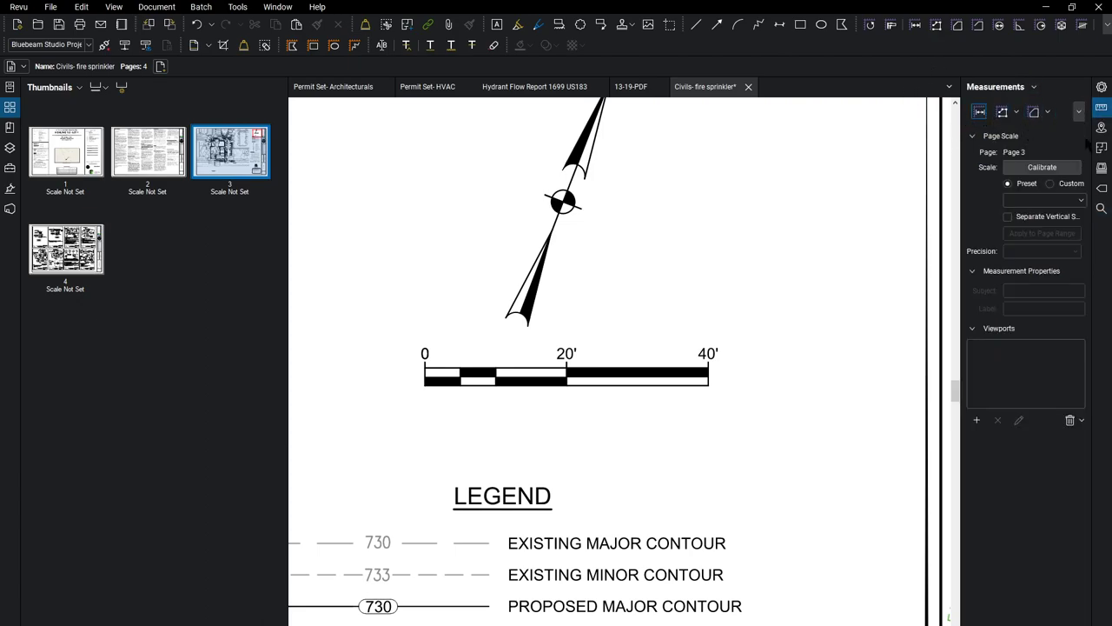
pyautogui.click(1042, 167)
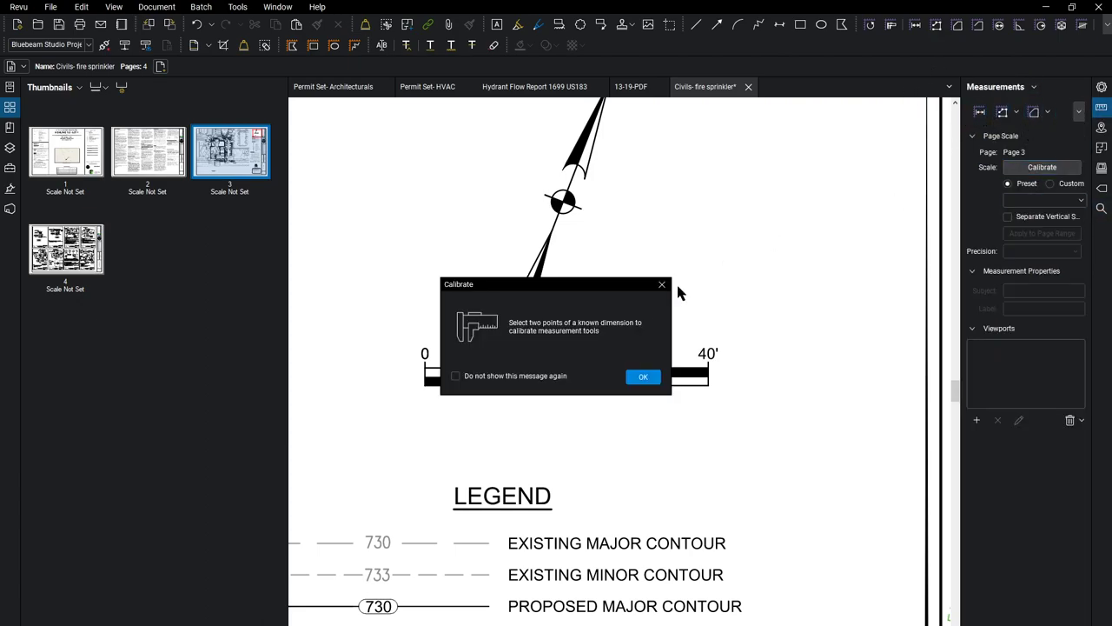
pyautogui.click(646, 378)
pyautogui.click(424, 364)
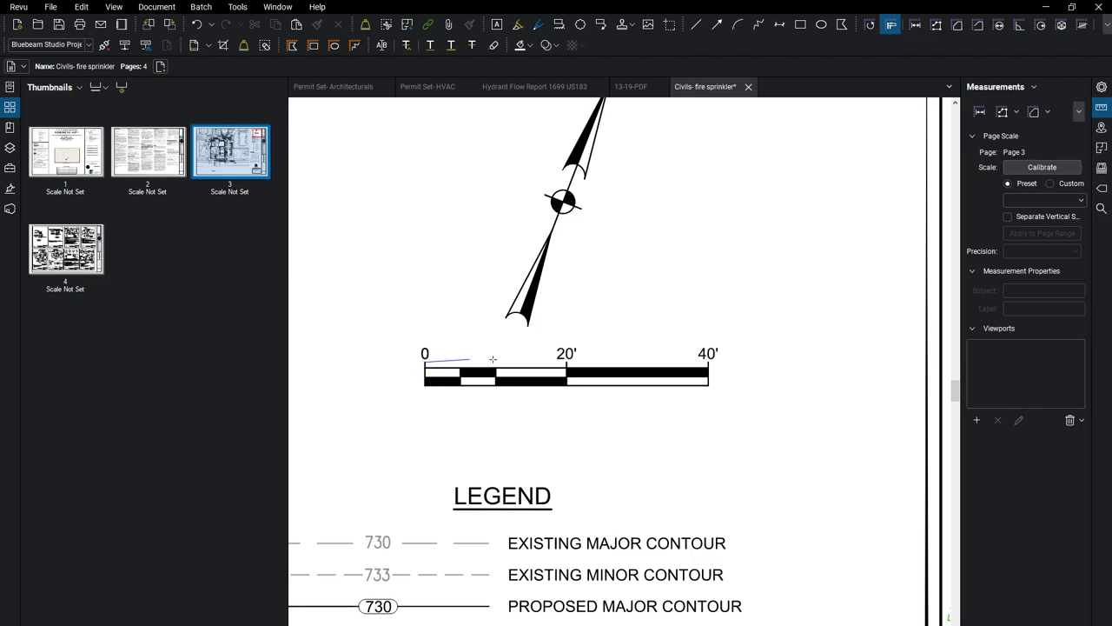
pyautogui.click(565, 363)
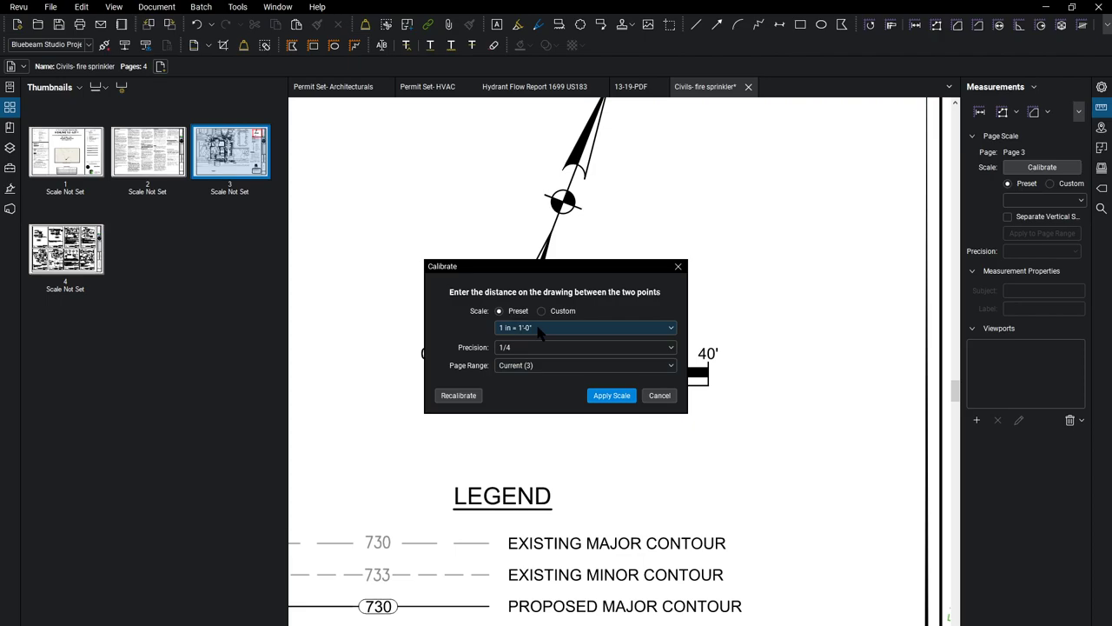
# - Set the custom calibration distance to 20 feet and apply the scale to the current page
pyautogui.click(563, 313)
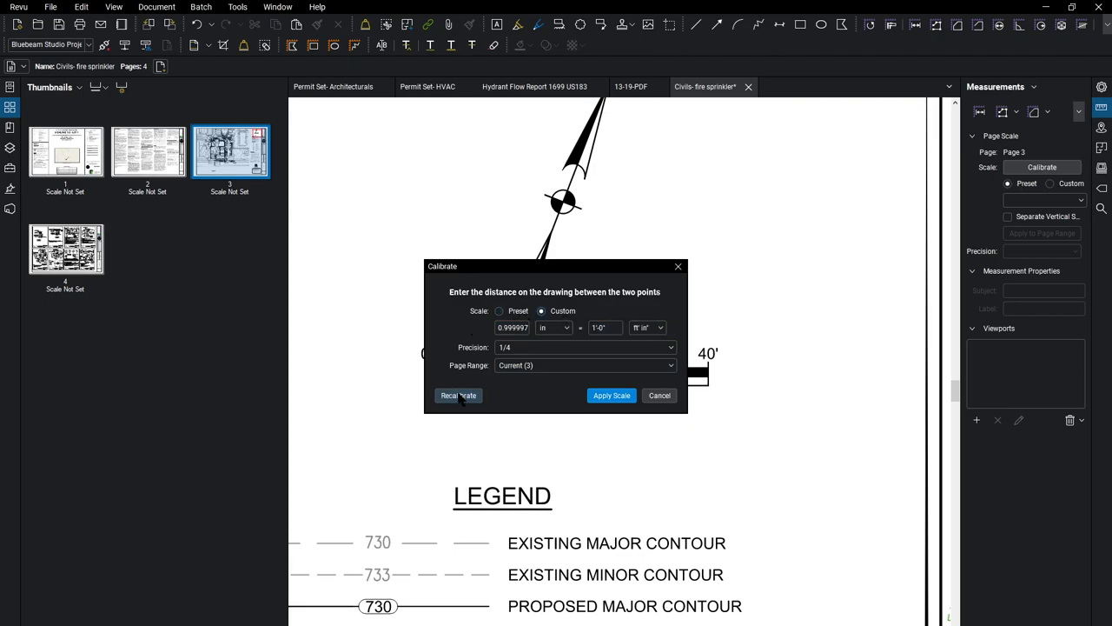
pyautogui.click(592, 329)
pyautogui.press('Delete')
pyautogui.press('Delete')
pyautogui.write('10')
pyautogui.press('BackSpace')
pyautogui.write('20')
pyautogui.click(595, 397)
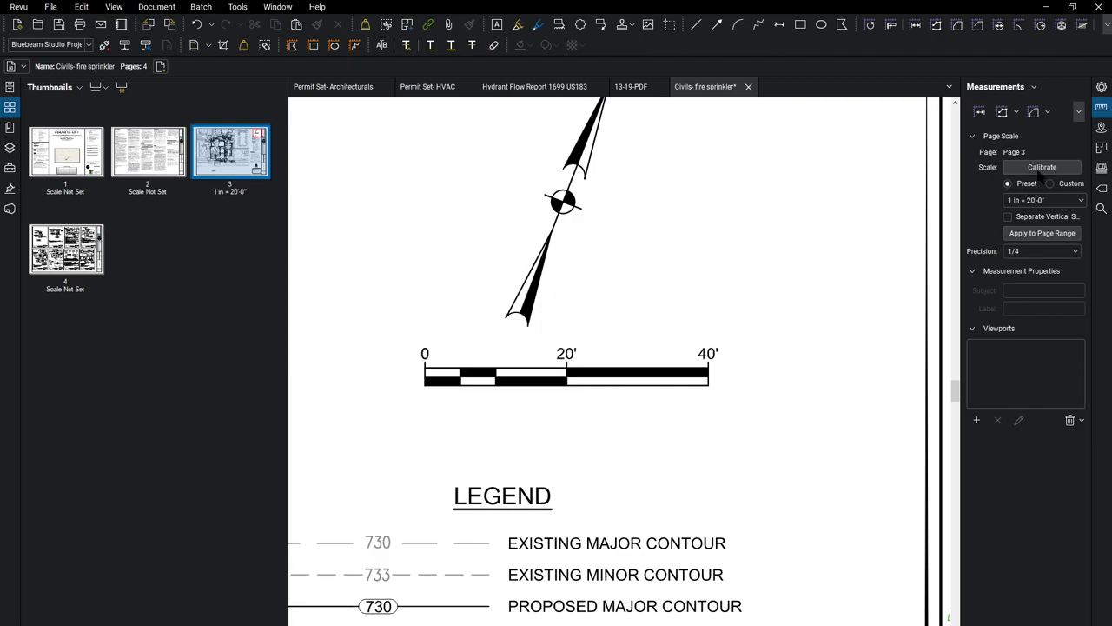
# - Measure the graphic scale bar from the 0 mark to the 20' mark to check the calibration
pyautogui.click(980, 111)
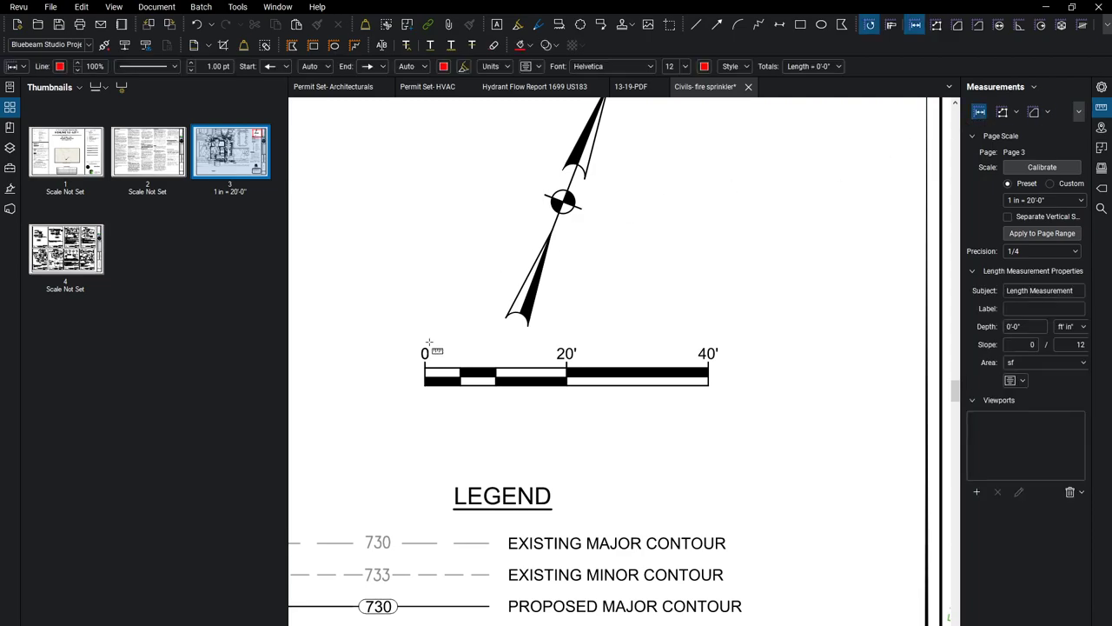
pyautogui.click(425, 365)
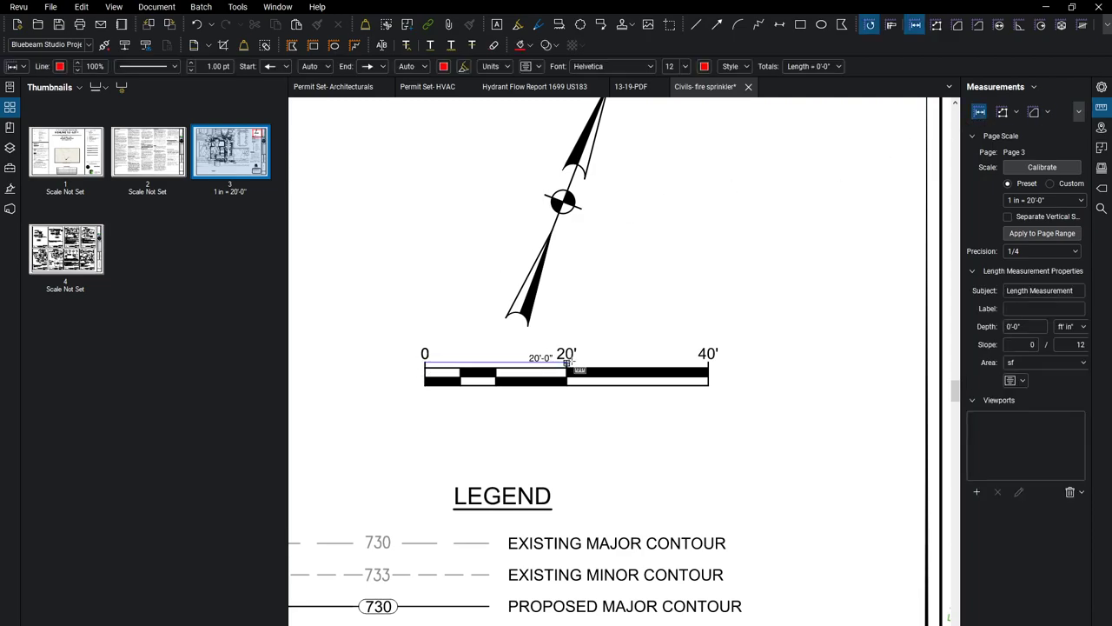
pyautogui.click(566, 369)
# - Measure the fire line's length from the wet tap on the water main up into the fire riser room
pyautogui.scroll(-6, 541, 387)
pyautogui.moveTo(434, 452)
pyautogui.mouseDown(button='middle')
pyautogui.moveTo(700, 313)
pyautogui.moveTo(614, 379)
pyautogui.mouseUp(button='middle')
pyautogui.scroll(5, 730, 430)
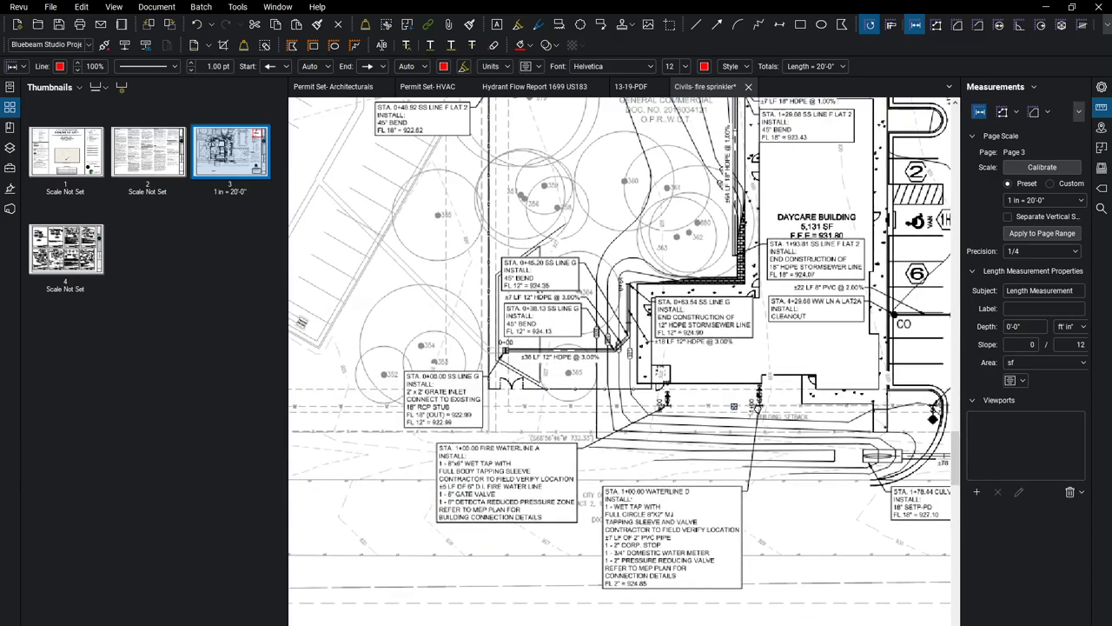
pyautogui.scroll(6, 756, 445)
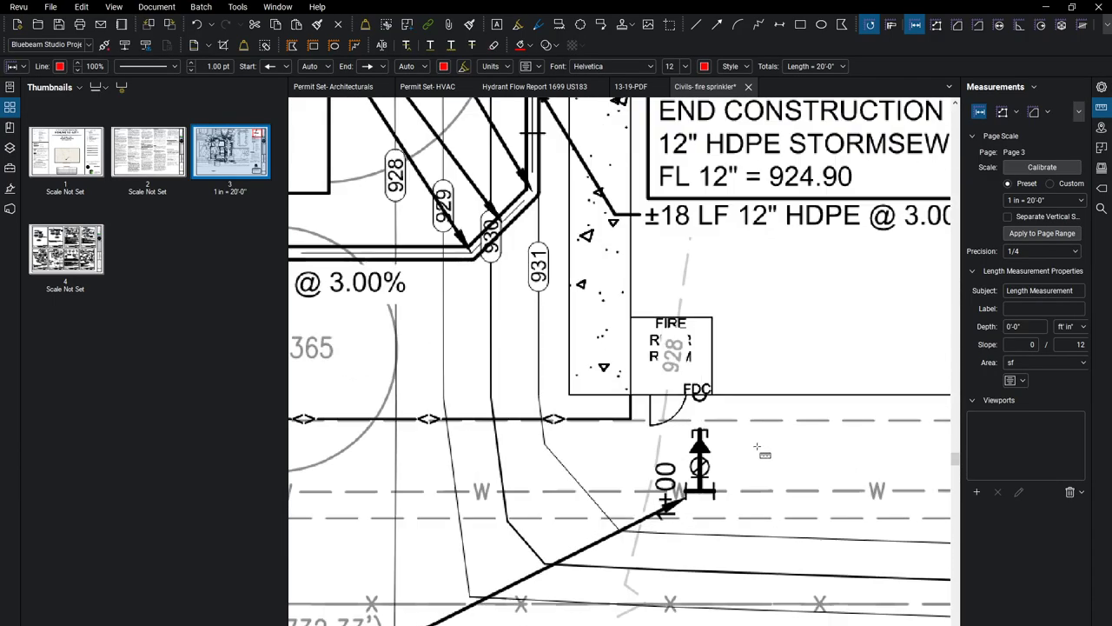
pyautogui.click(658, 519)
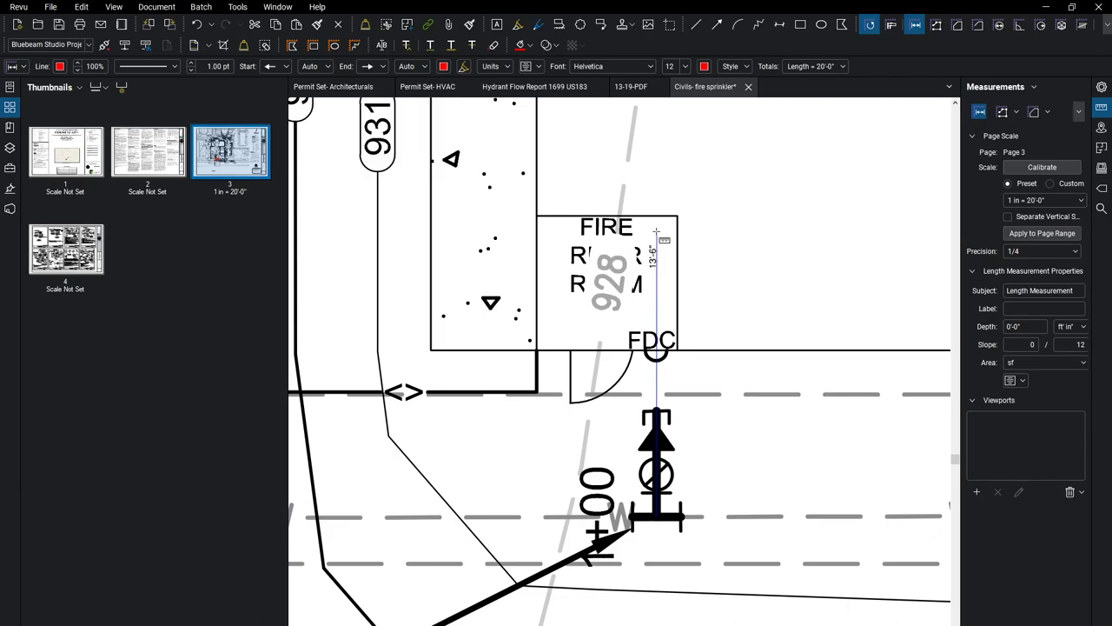
pyautogui.click(658, 233)
pyautogui.scroll(-1, 712, 296)
pyautogui.scroll(-5, 712, 296)
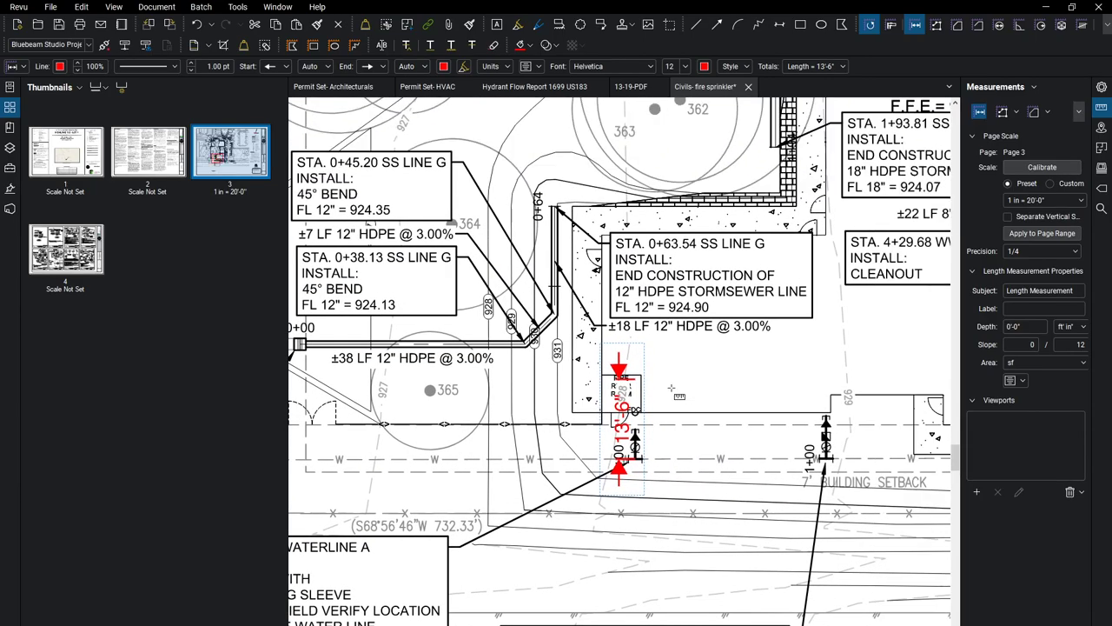
pyautogui.scroll(-4, 674, 402)
pyautogui.scroll(-2, 762, 243)
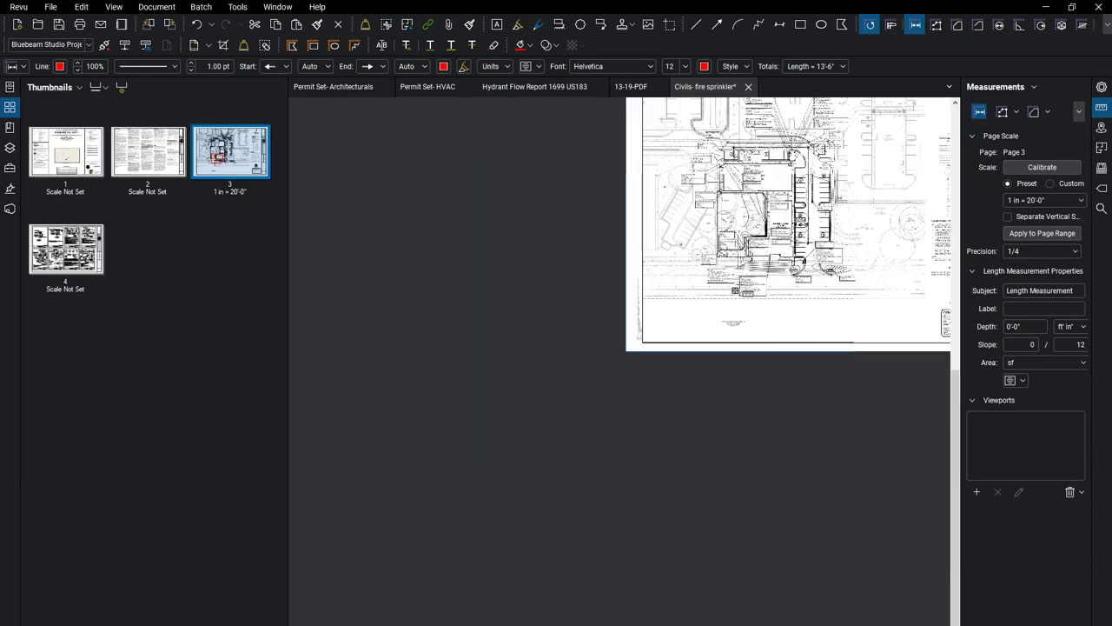
# - Sketch the fire riser freehand with the Pen tool in the blank area below the Waterline D note, including its valve symbols
pyautogui.press('Escape')
pyautogui.scroll(7, 768, 239)
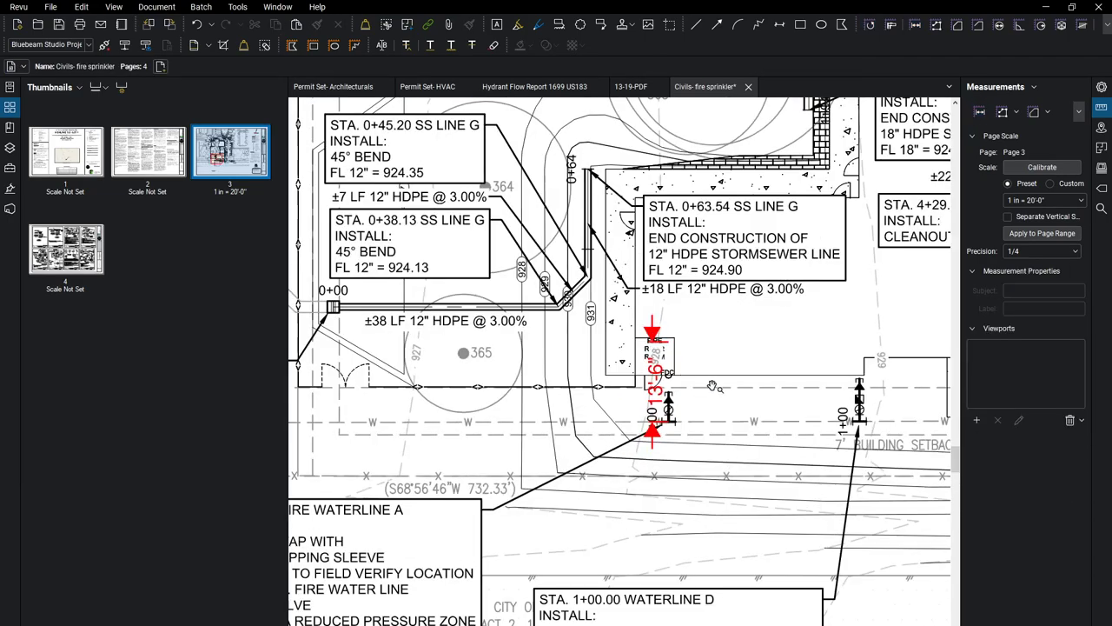
pyautogui.scroll(-2, 744, 358)
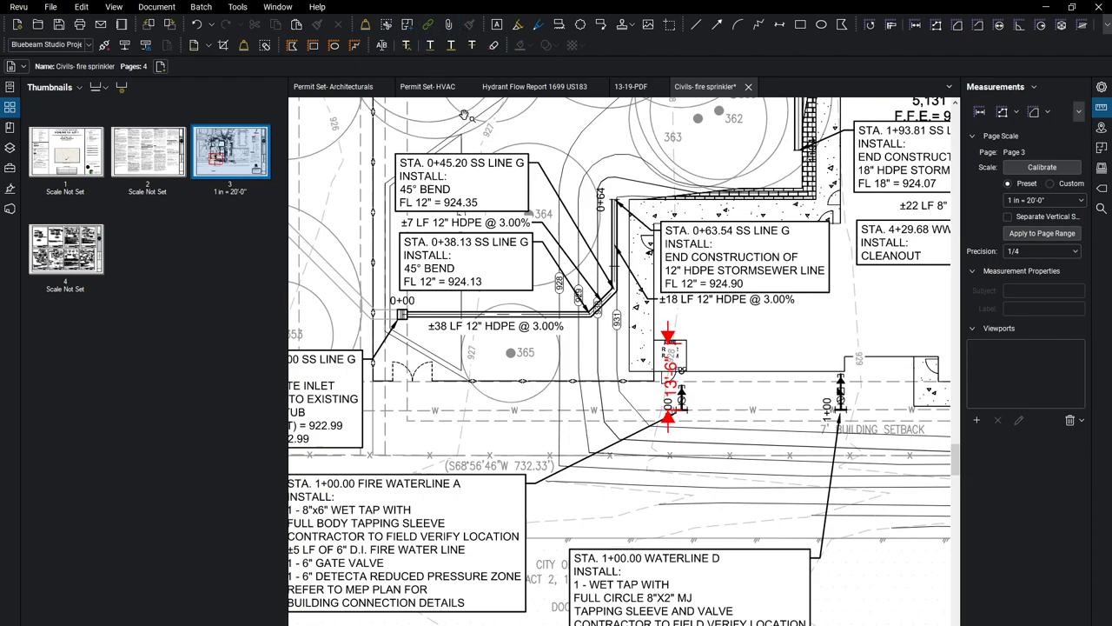
pyautogui.click(538, 24)
pyautogui.moveTo(758, 351); pyautogui.dragTo(584, 259, button='middle')
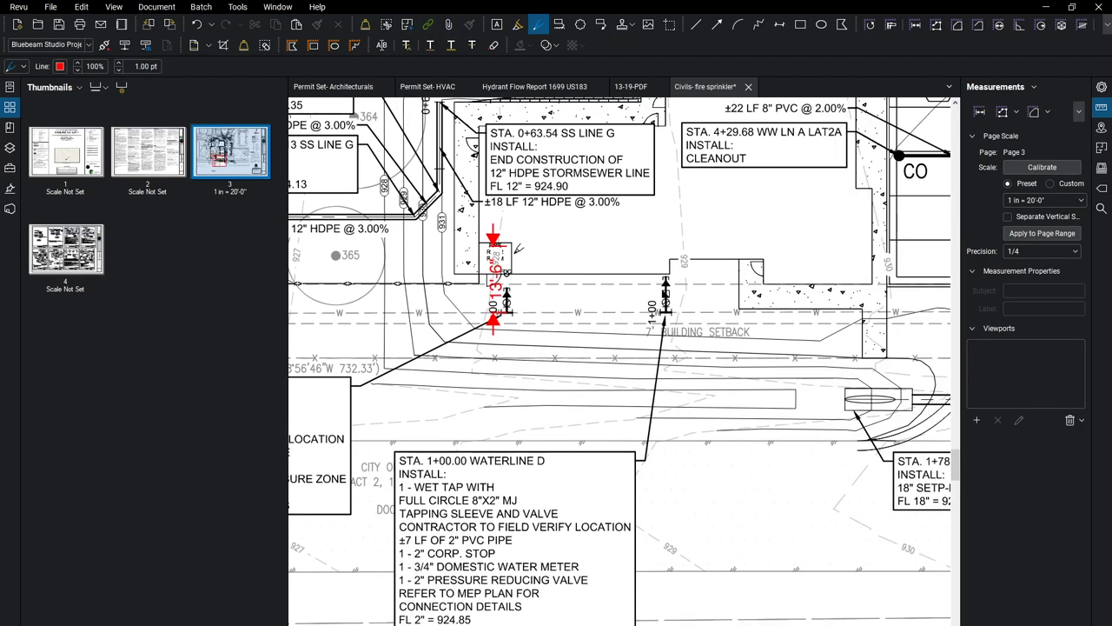
pyautogui.scroll(2, 513, 250)
pyautogui.scroll(-5, 540, 280)
pyautogui.moveTo(642, 512); pyautogui.dragTo(666, 425, button='middle')
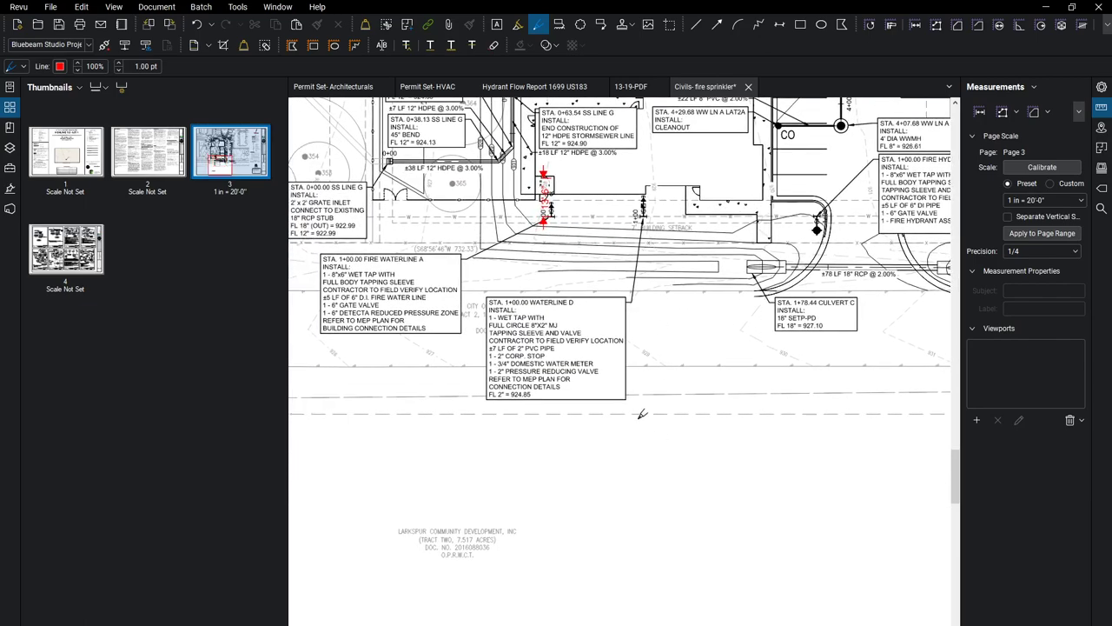
pyautogui.moveTo(625, 426)
pyautogui.mouseDown()
pyautogui.moveTo(605, 425)
pyautogui.moveTo(624, 426)
pyautogui.moveTo(598, 439)
pyautogui.mouseUp()
pyautogui.moveTo(602, 488); pyautogui.dragTo(603, 505)
pyautogui.moveTo(604, 434)
pyautogui.mouseDown()
pyautogui.moveTo(597, 474)
pyautogui.moveTo(600, 495)
pyautogui.moveTo(620, 484)
pyautogui.moveTo(611, 493)
pyautogui.mouseUp()
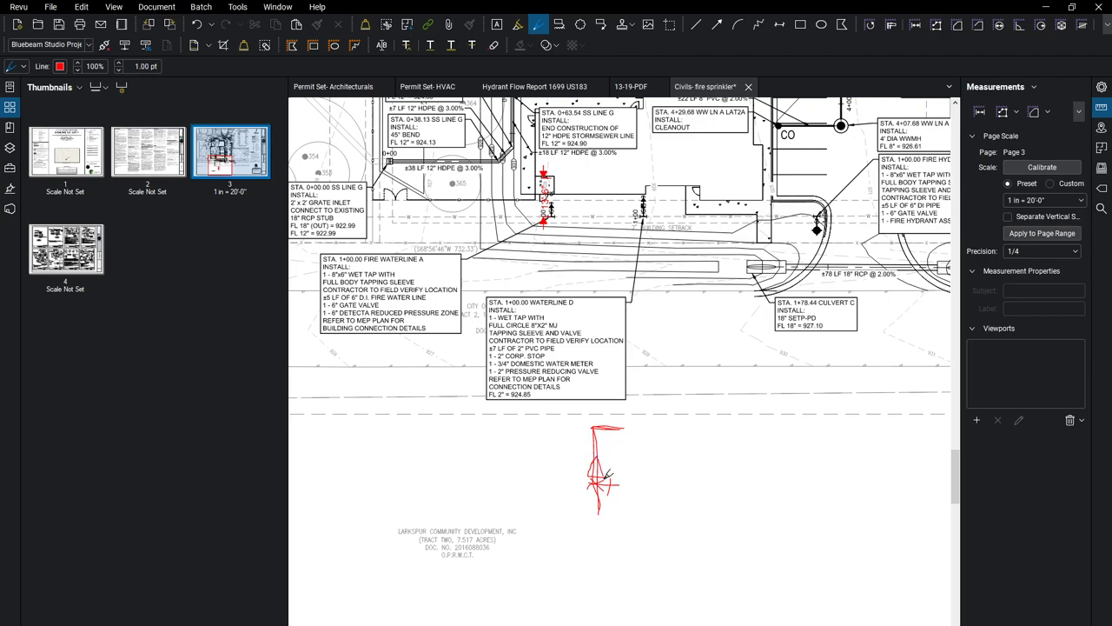
# - Sketch the underground pipe from the riser base through a raised rectangular backflow loop to the connection symbols and the slanted test branch
pyautogui.scroll(-2, 629, 503)
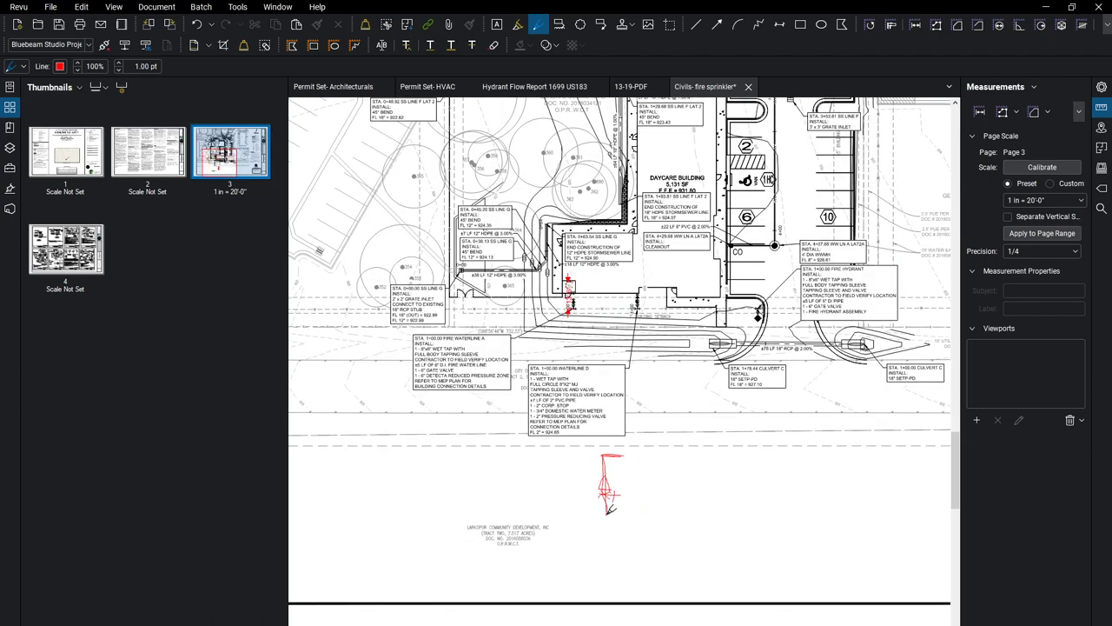
pyautogui.moveTo(609, 503)
pyautogui.mouseDown()
pyautogui.moveTo(608, 532)
pyautogui.moveTo(552, 544)
pyautogui.moveTo(545, 514)
pyautogui.moveTo(493, 511)
pyautogui.moveTo(478, 540)
pyautogui.moveTo(460, 547)
pyautogui.moveTo(359, 542)
pyautogui.mouseUp()
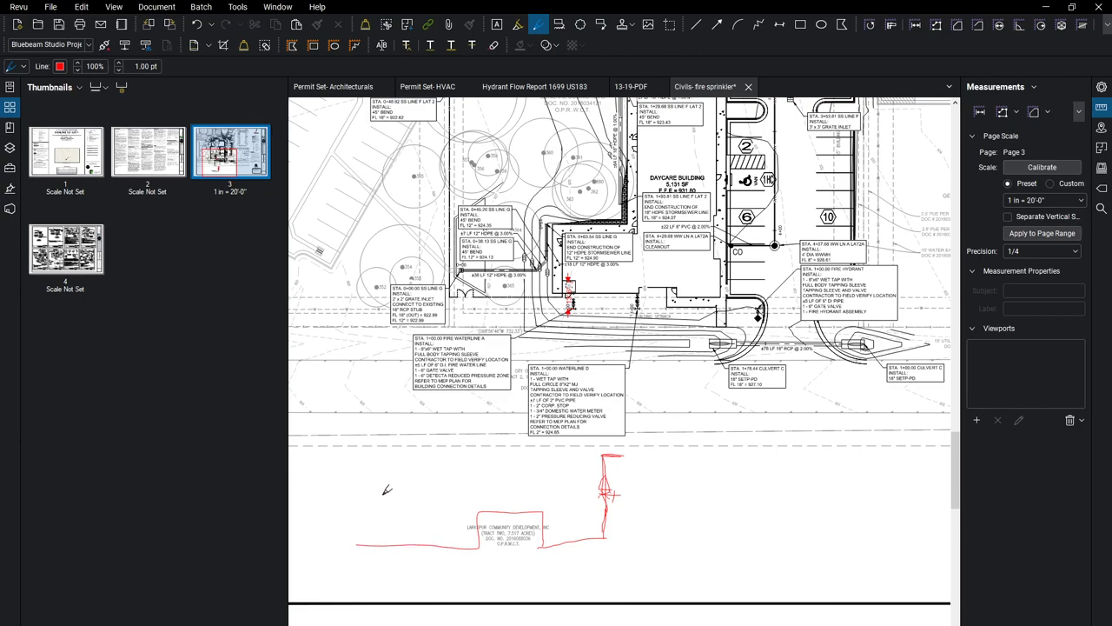
pyautogui.moveTo(373, 548)
pyautogui.mouseDown()
pyautogui.moveTo(359, 536)
pyautogui.moveTo(330, 570)
pyautogui.mouseUp()
# - Draw the two valve symbols on top of the sketched backflow loop and label the loop BF
pyautogui.scroll(2, 512, 506)
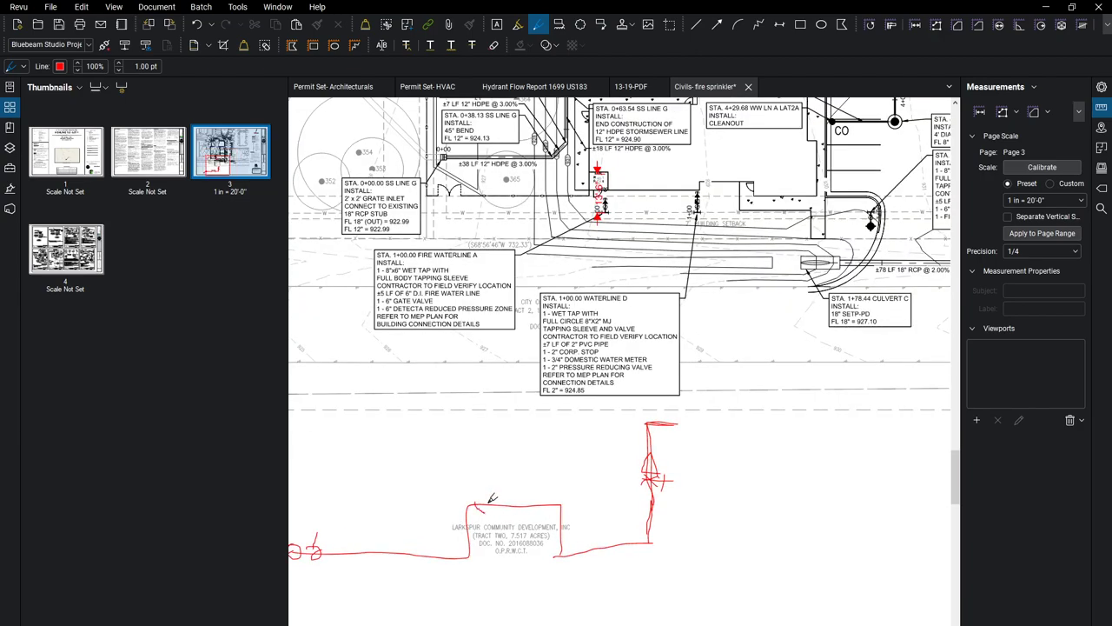
pyautogui.moveTo(473, 489); pyautogui.dragTo(573, 498)
pyautogui.moveTo(500, 514); pyautogui.dragTo(516, 521)
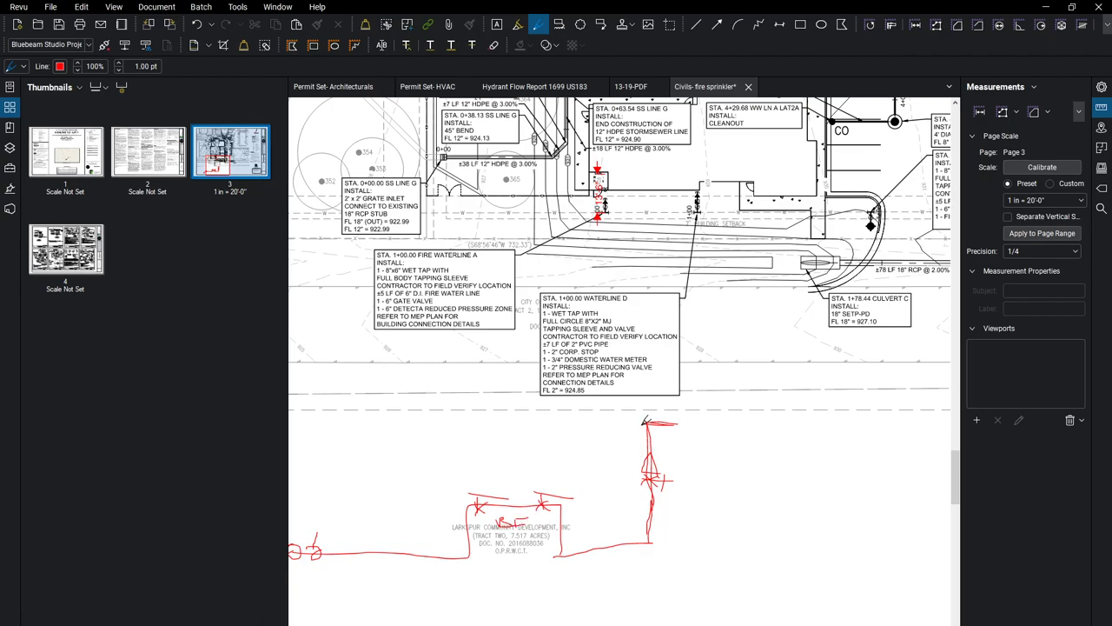
# - Label the sketched riser's upper end TOR and its lower flange BOR
pyautogui.moveTo(612, 421)
pyautogui.mouseDown()
pyautogui.moveTo(617, 430)
pyautogui.moveTo(625, 421)
pyautogui.mouseUp()
pyautogui.moveTo(641, 518); pyautogui.dragTo(682, 508)
pyautogui.moveTo(675, 513); pyautogui.dragTo(711, 516)
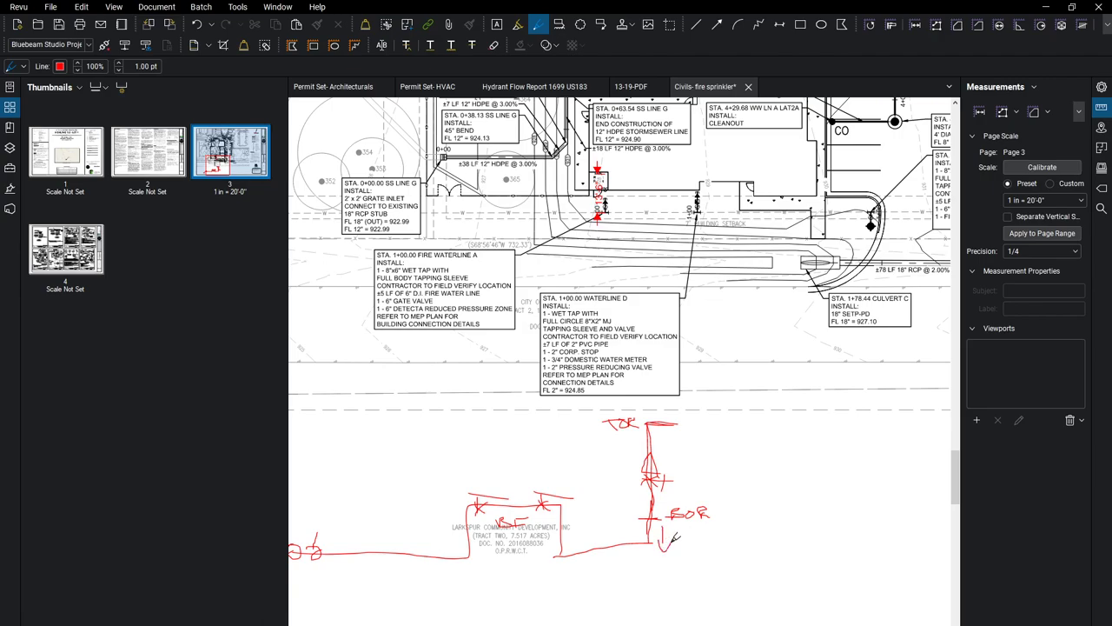
# - Write the note "UG, 5 ft" at the riser base with an arrow along the pipe, and add a larger BF label above the loop
pyautogui.moveTo(693, 541)
pyautogui.mouseDown()
pyautogui.moveTo(683, 552)
pyautogui.moveTo(727, 555)
pyautogui.mouseUp()
pyautogui.moveTo(635, 551)
pyautogui.mouseDown()
pyautogui.moveTo(652, 545)
pyautogui.moveTo(661, 562)
pyautogui.mouseUp()
pyautogui.moveTo(601, 563)
pyautogui.mouseDown()
pyautogui.moveTo(591, 571)
pyautogui.moveTo(621, 571)
pyautogui.mouseUp()
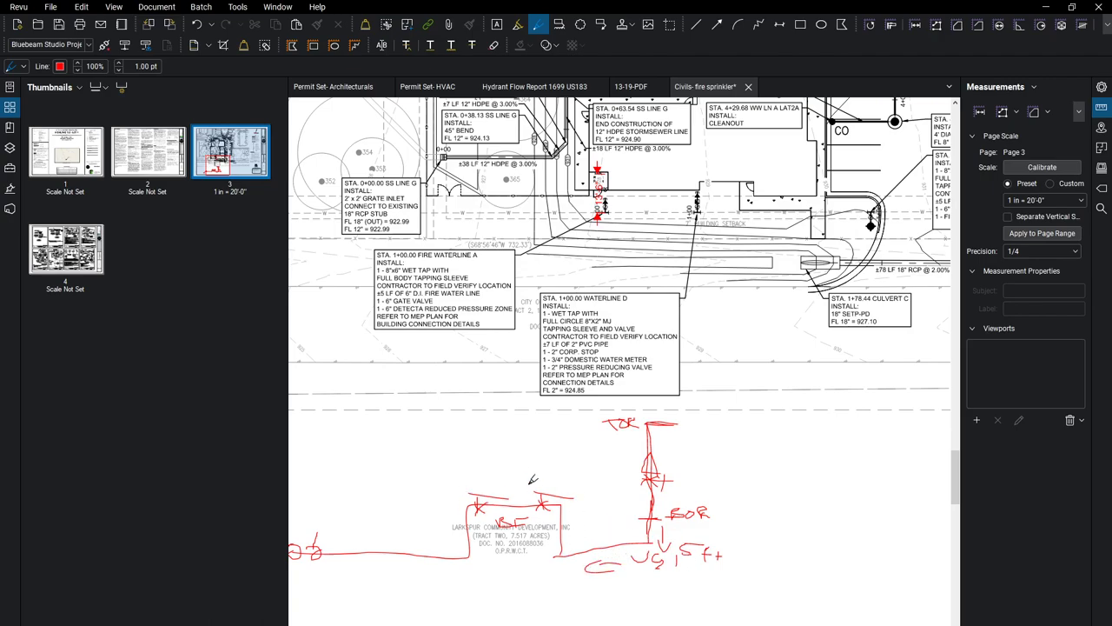
pyautogui.moveTo(553, 478); pyautogui.dragTo(554, 467)
pyautogui.moveTo(570, 474); pyautogui.dragTo(591, 480)
# - Label the main connection CON1 with a leader arrow, and write a circled TEST label at the end of the slanted branch
pyautogui.scroll(-2, 487, 509)
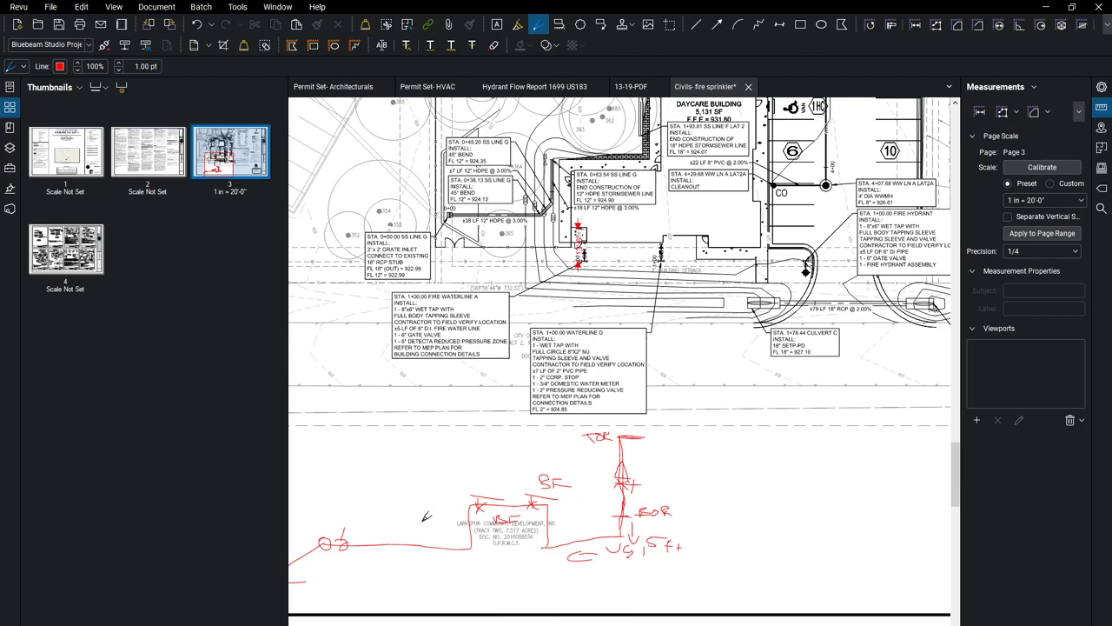
pyautogui.scroll(3, 385, 532)
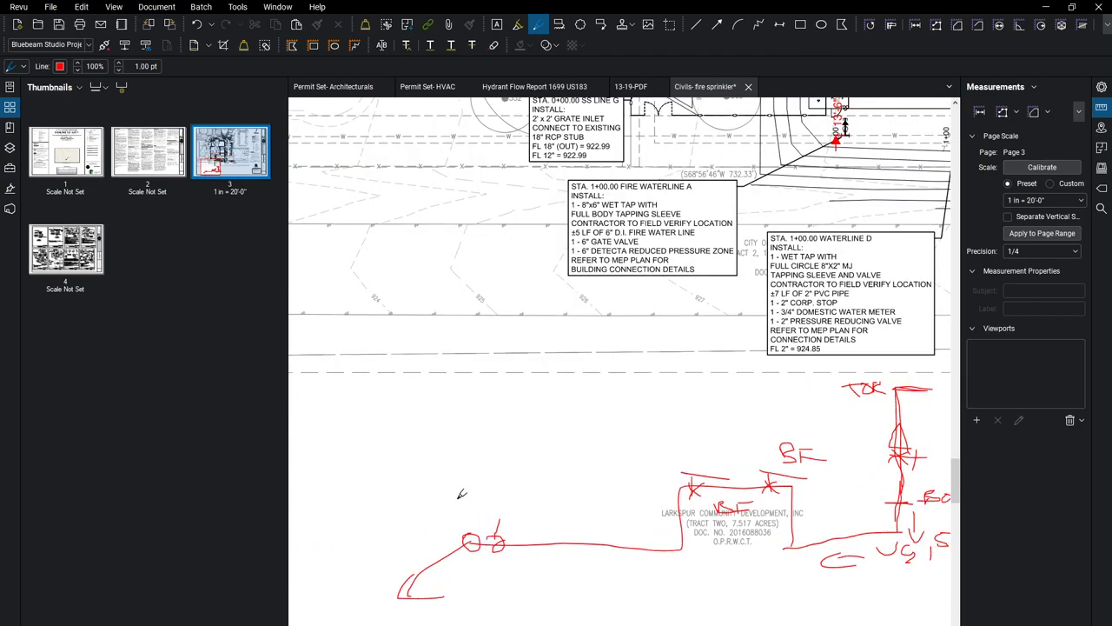
pyautogui.moveTo(471, 521)
pyautogui.mouseDown()
pyautogui.moveTo(488, 522)
pyautogui.moveTo(502, 482)
pyautogui.moveTo(522, 487)
pyautogui.mouseUp()
pyautogui.moveTo(527, 473)
pyautogui.mouseDown()
pyautogui.moveTo(546, 485)
pyautogui.moveTo(562, 471)
pyautogui.moveTo(570, 482)
pyautogui.mouseUp()
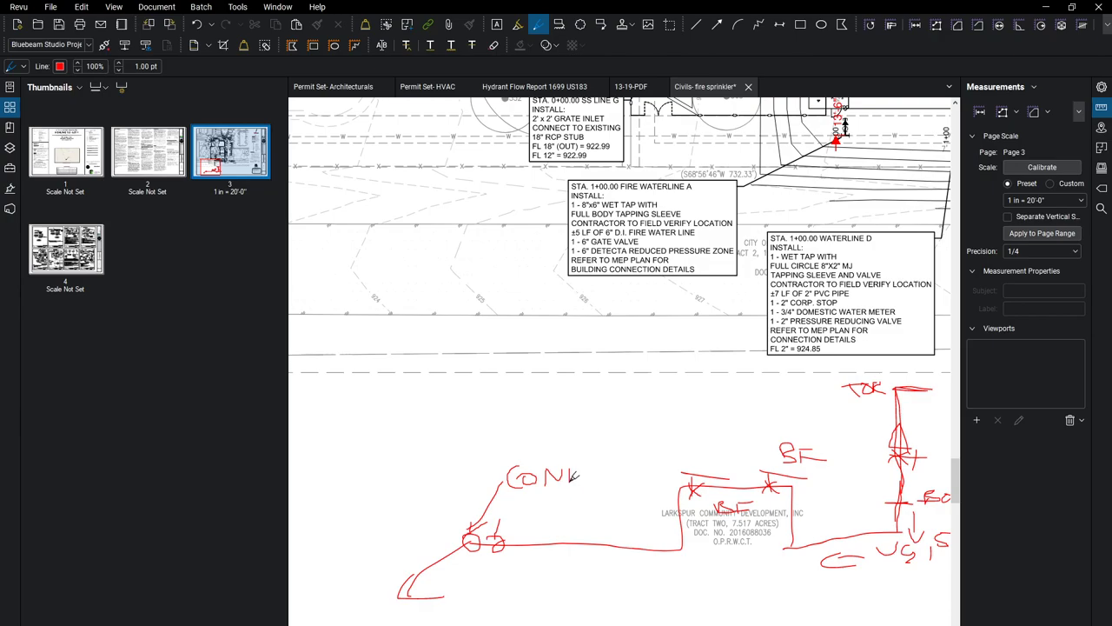
pyautogui.scroll(-2, 526, 502)
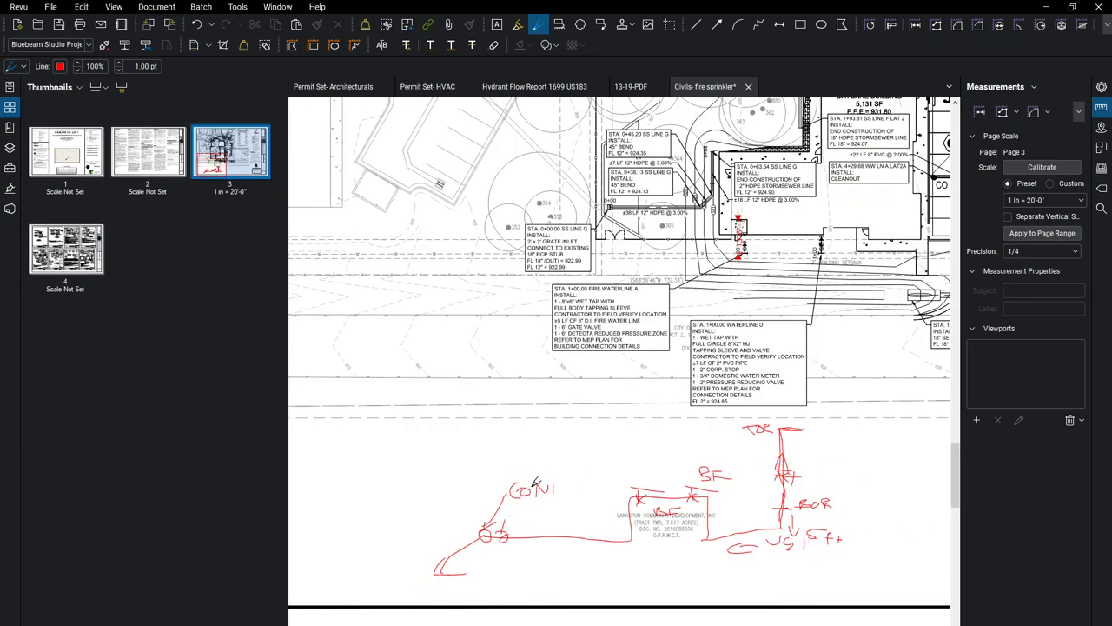
pyautogui.moveTo(389, 548); pyautogui.dragTo(441, 536)
pyautogui.moveTo(440, 541)
pyautogui.mouseDown()
pyautogui.moveTo(457, 542)
pyautogui.moveTo(388, 532)
pyautogui.moveTo(435, 571)
pyautogui.mouseUp()
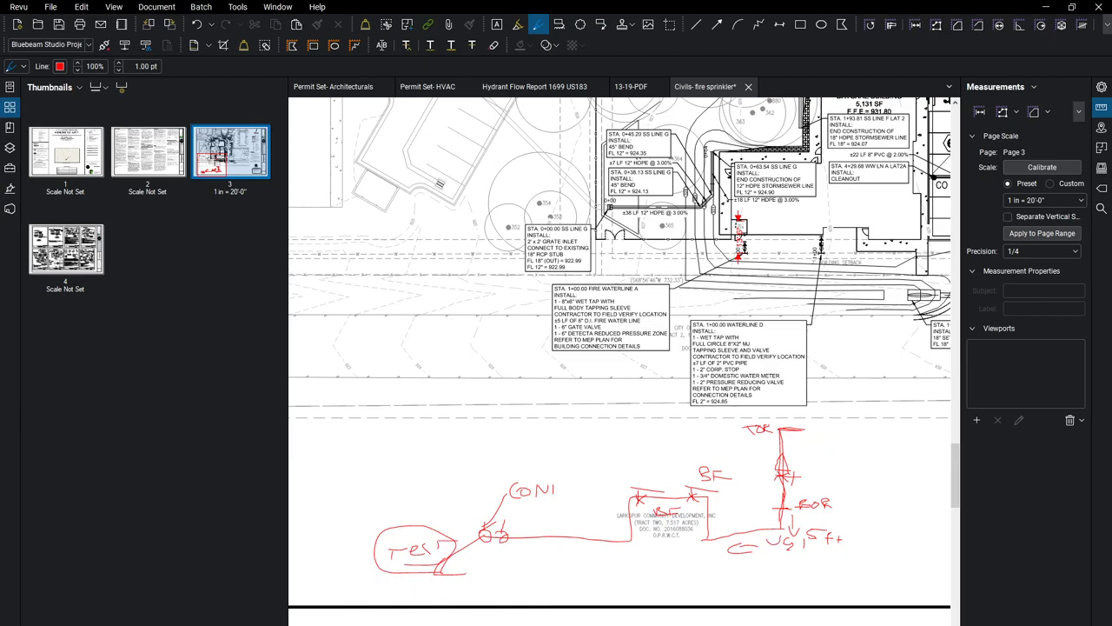
# - Switch to the Trillium FP drawing in AutoCAD and examine the elevation label beside the sprinkler riser
pyautogui.hotkey('alt', 'Tab')
pyautogui.hotkey('alt', 'Tab')
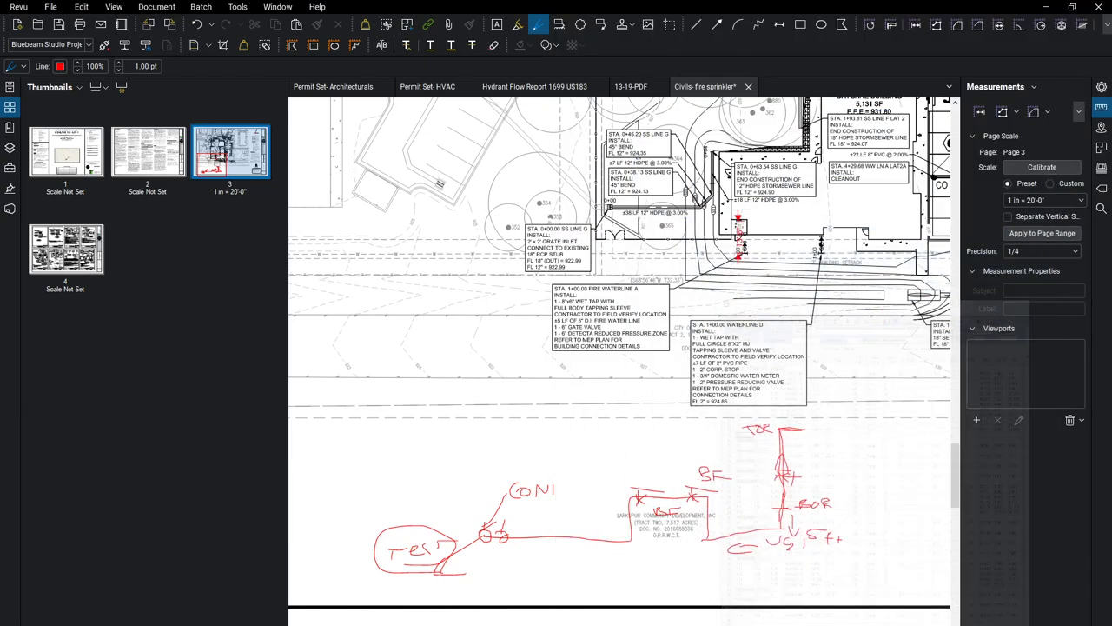
pyautogui.hotkey('alt', 'Tab')
pyautogui.scroll(-6, 323, 325)
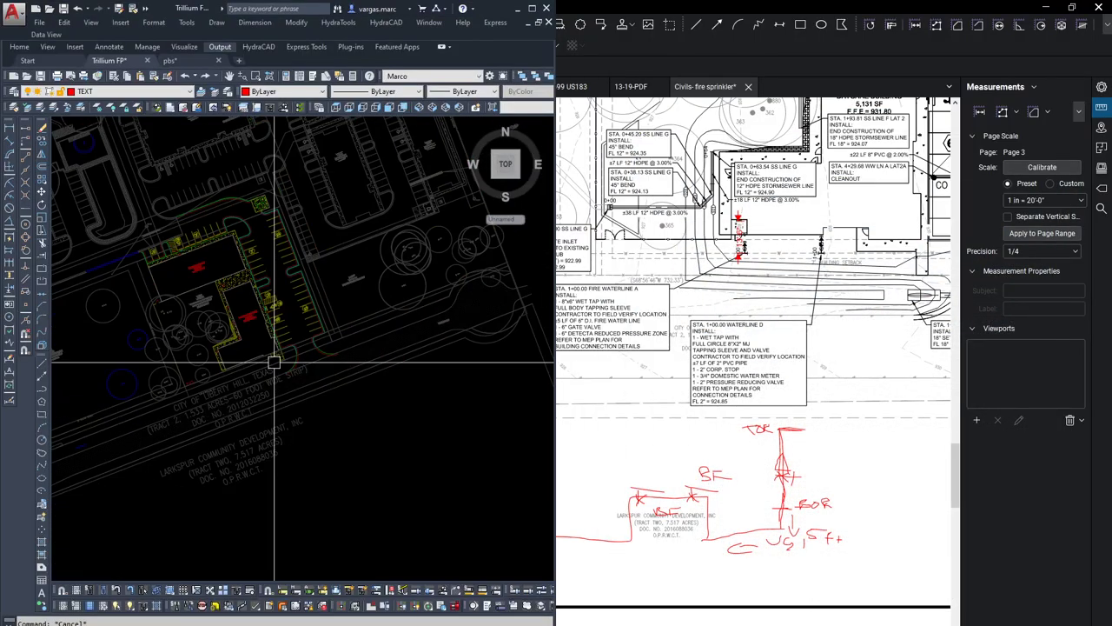
pyautogui.moveTo(390, 317); pyautogui.dragTo(339, 420, button='middle')
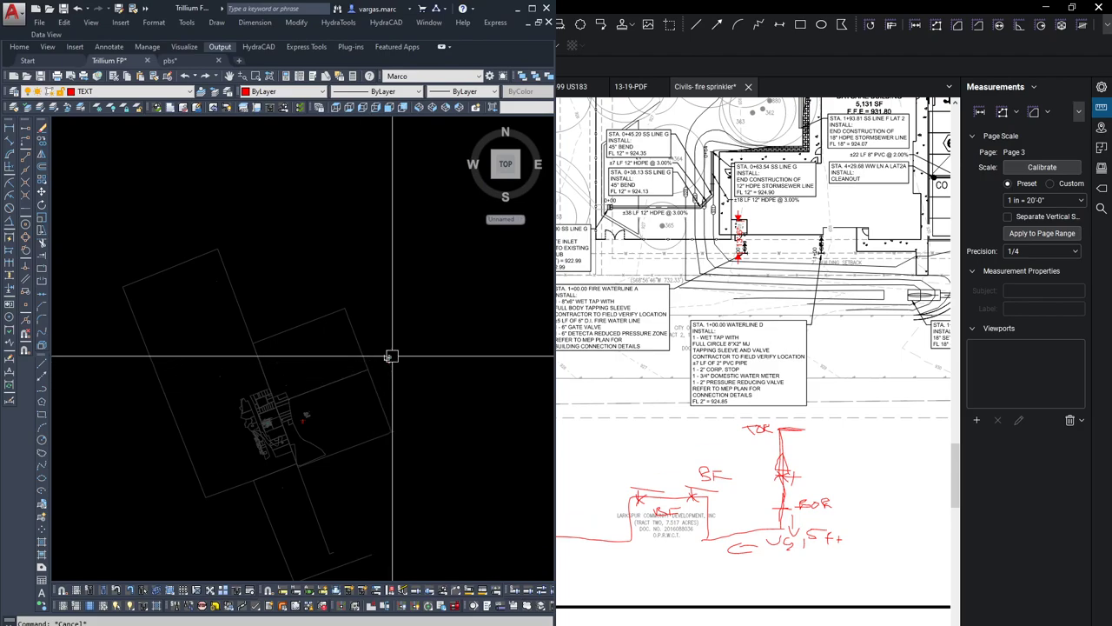
pyautogui.scroll(7, 386, 360)
pyautogui.scroll(10, 365, 372)
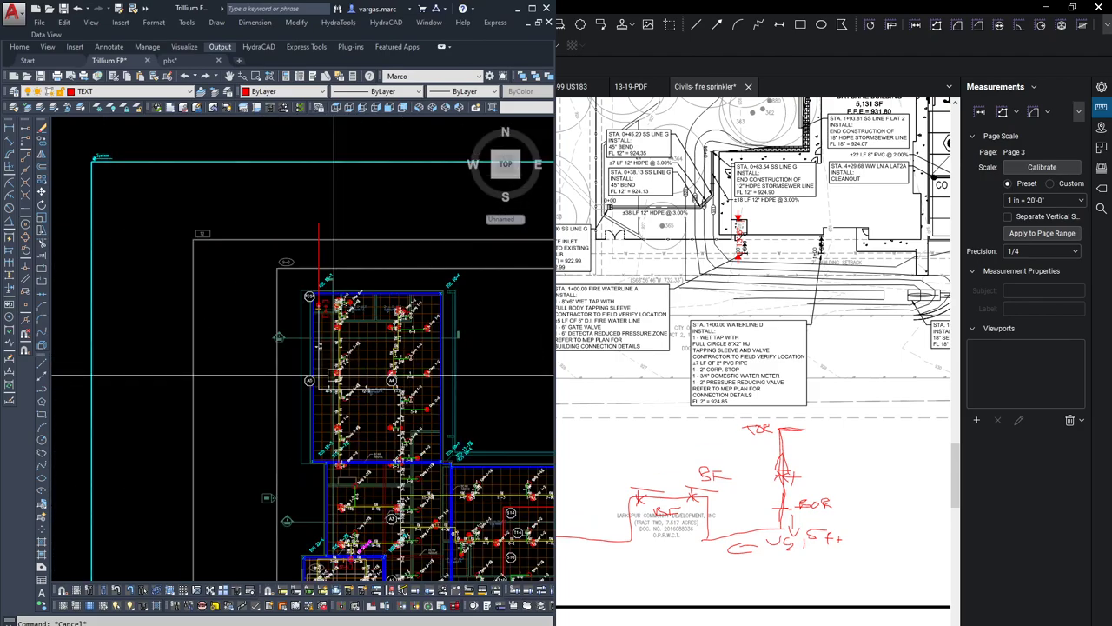
pyautogui.moveTo(383, 365); pyautogui.dragTo(265, 371, button='middle')
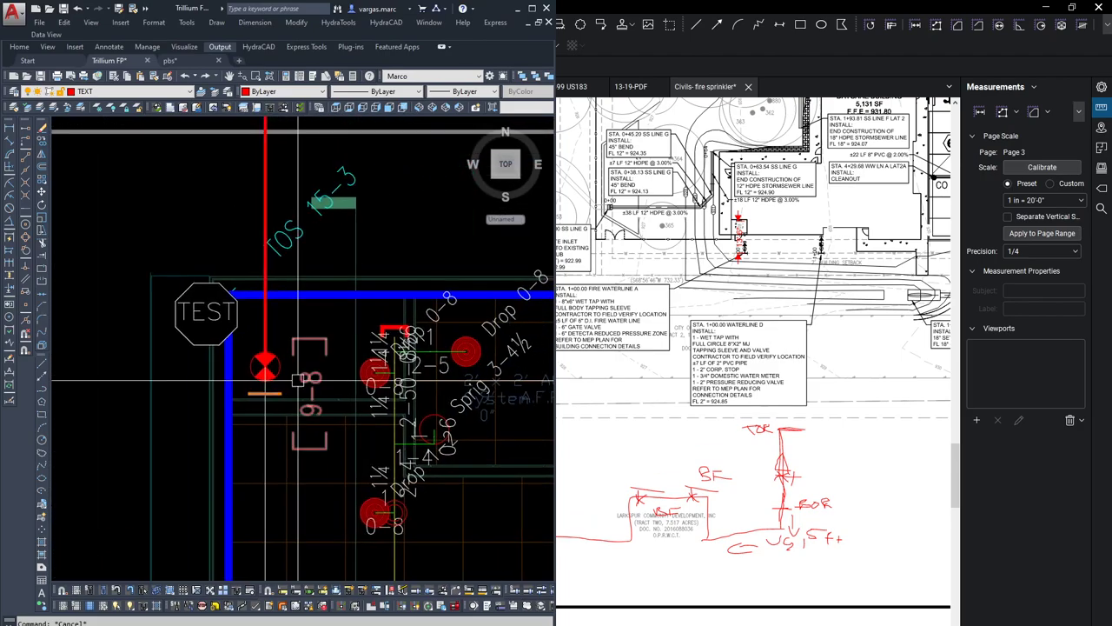
# - Return to the civil PDF in Bluebeam Revu and write the elevations 9-8 beside TOR and 1-0" beside BOR
pyautogui.click(815, 426)
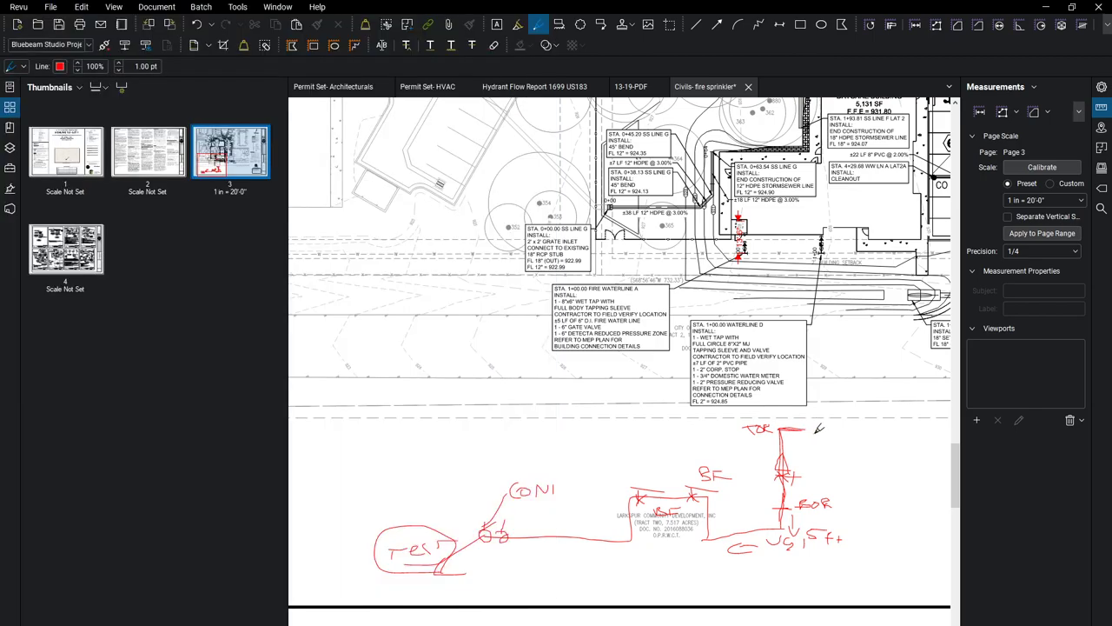
pyautogui.scroll(5, 817, 423)
pyautogui.moveTo(820, 419)
pyautogui.mouseDown()
pyautogui.moveTo(822, 442)
pyautogui.moveTo(882, 424)
pyautogui.moveTo(869, 454)
pyautogui.moveTo(880, 439)
pyautogui.mouseUp()
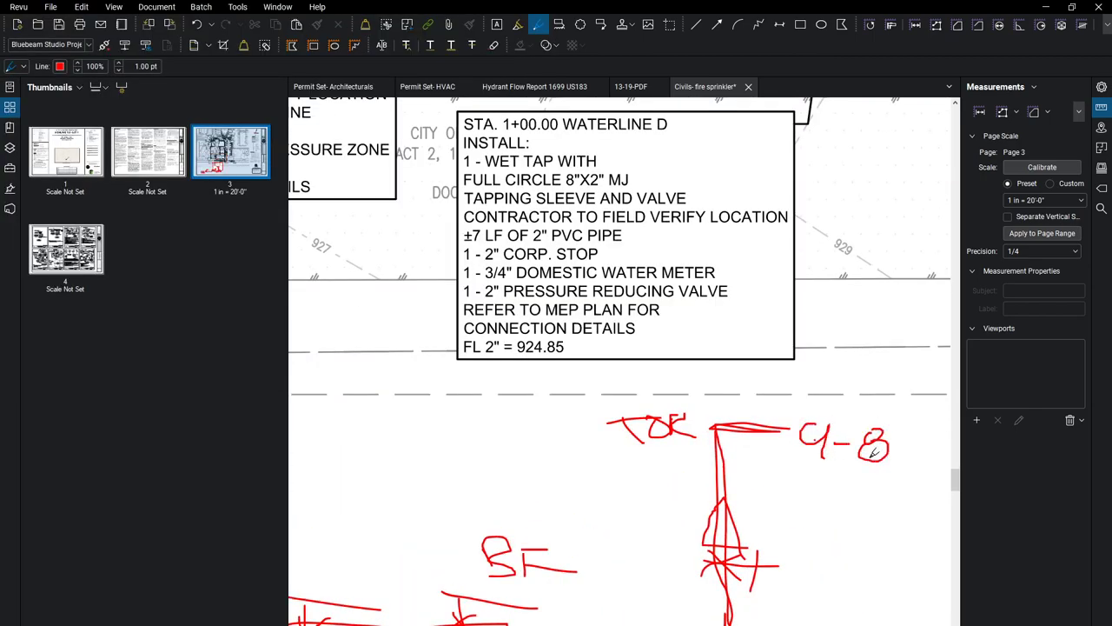
pyautogui.scroll(-5, 817, 465)
pyautogui.scroll(3, 811, 478)
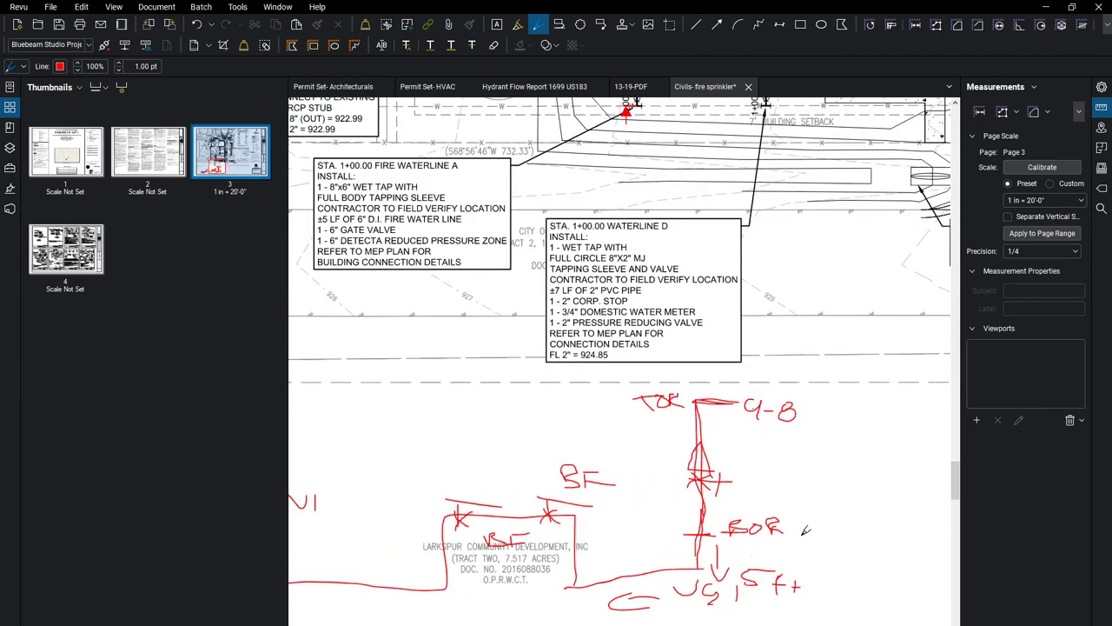
pyautogui.moveTo(800, 522)
pyautogui.mouseDown()
pyautogui.moveTo(800, 533)
pyautogui.moveTo(835, 521)
pyautogui.mouseUp()
# - Add the elevation (-4'-0) after the underground note at the riser base
pyautogui.scroll(-2, 721, 563)
pyautogui.scroll(2, 721, 567)
pyautogui.moveTo(721, 521); pyautogui.dragTo(633, 463, button='middle')
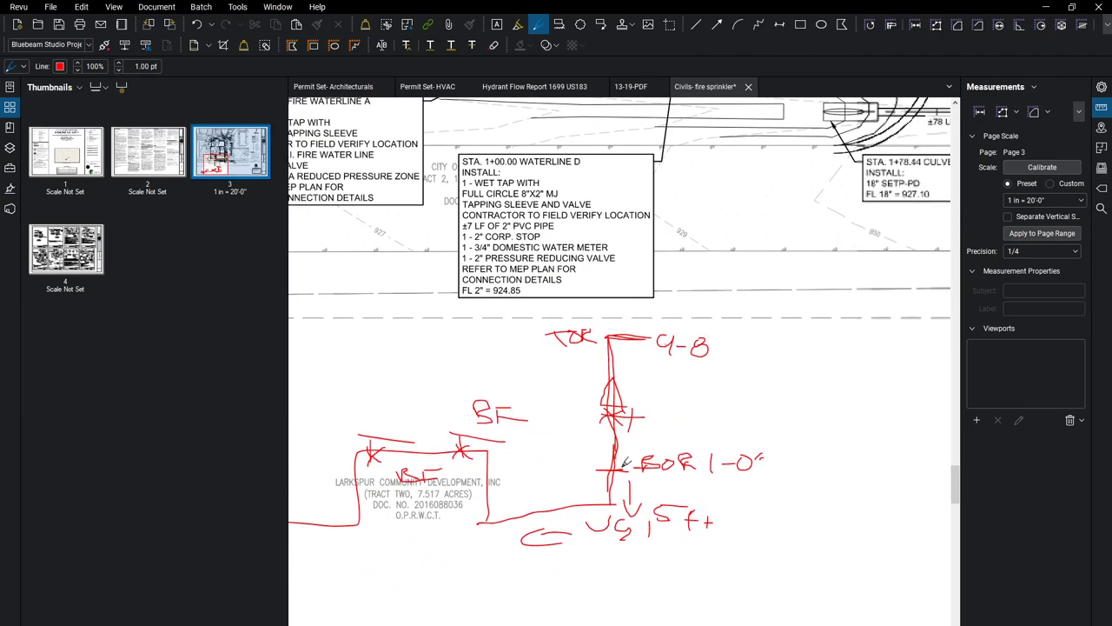
pyautogui.moveTo(730, 517); pyautogui.dragTo(727, 534)
pyautogui.moveTo(734, 526)
pyautogui.mouseDown()
pyautogui.moveTo(774, 526)
pyautogui.moveTo(770, 540)
pyautogui.mouseUp()
pyautogui.moveTo(787, 508)
pyautogui.mouseDown()
pyautogui.moveTo(805, 525)
pyautogui.moveTo(839, 523)
pyautogui.mouseUp()
# - Mark a tick on the backflow loop's riser-side leg, and write 36 beside the loop and -4 at the main connection
pyautogui.moveTo(523, 485); pyautogui.dragTo(669, 494, button='middle')
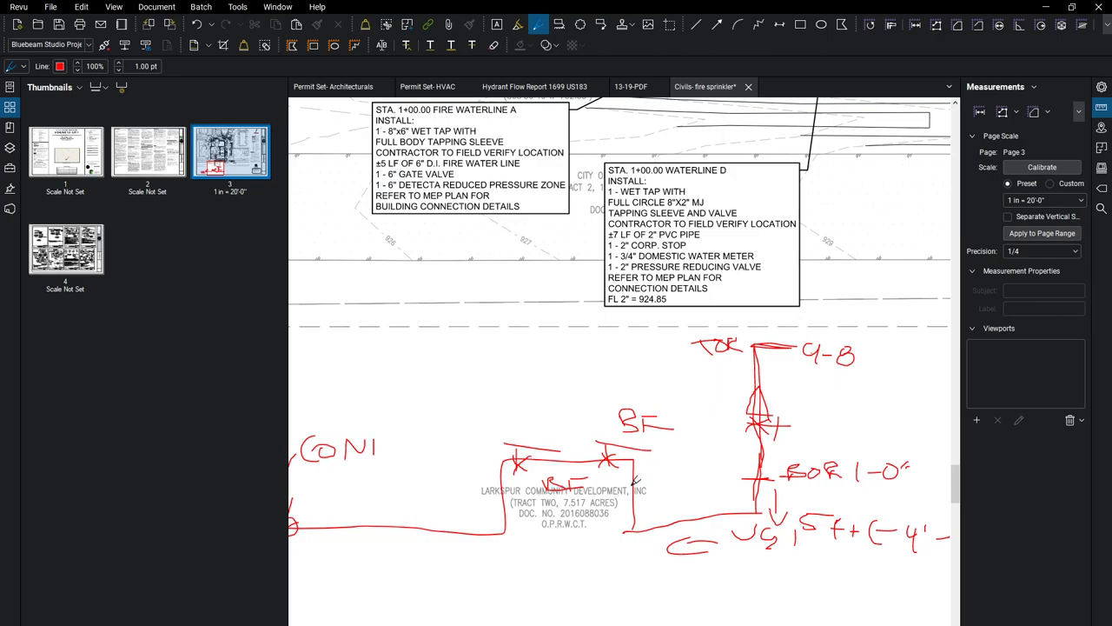
pyautogui.moveTo(648, 504); pyautogui.dragTo(631, 504)
pyautogui.moveTo(485, 459); pyautogui.dragTo(445, 455)
pyautogui.scroll(-3, 498, 458)
pyautogui.moveTo(370, 522); pyautogui.dragTo(401, 531)
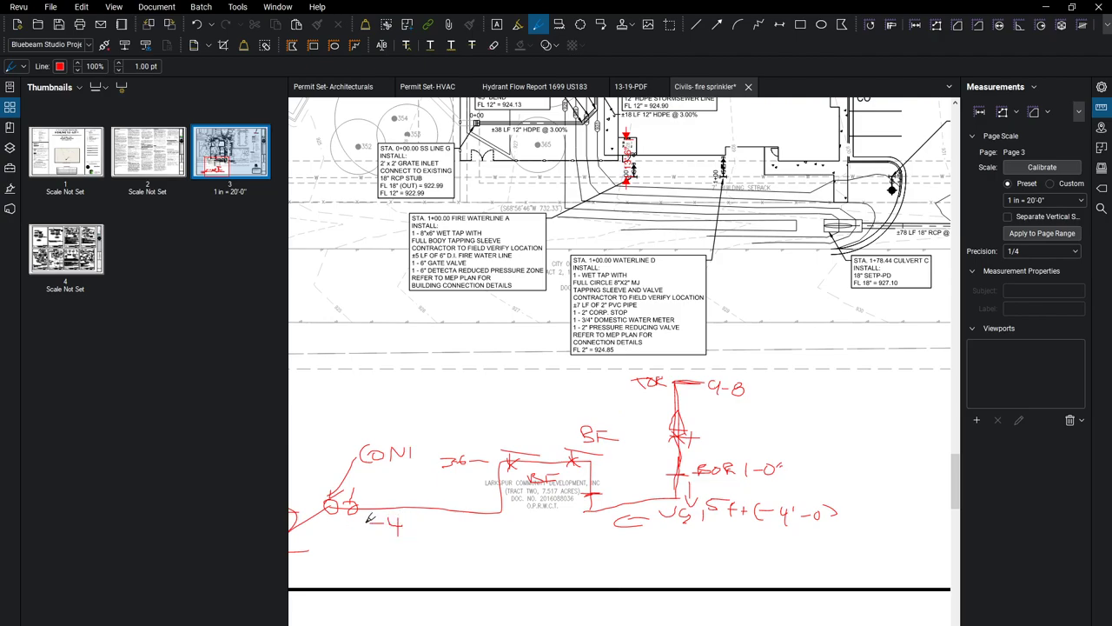
# - Write the elevation 0 below the circled TEST label
pyautogui.scroll(-1, 338, 551)
pyautogui.moveTo(329, 545); pyautogui.dragTo(541, 494, button='middle')
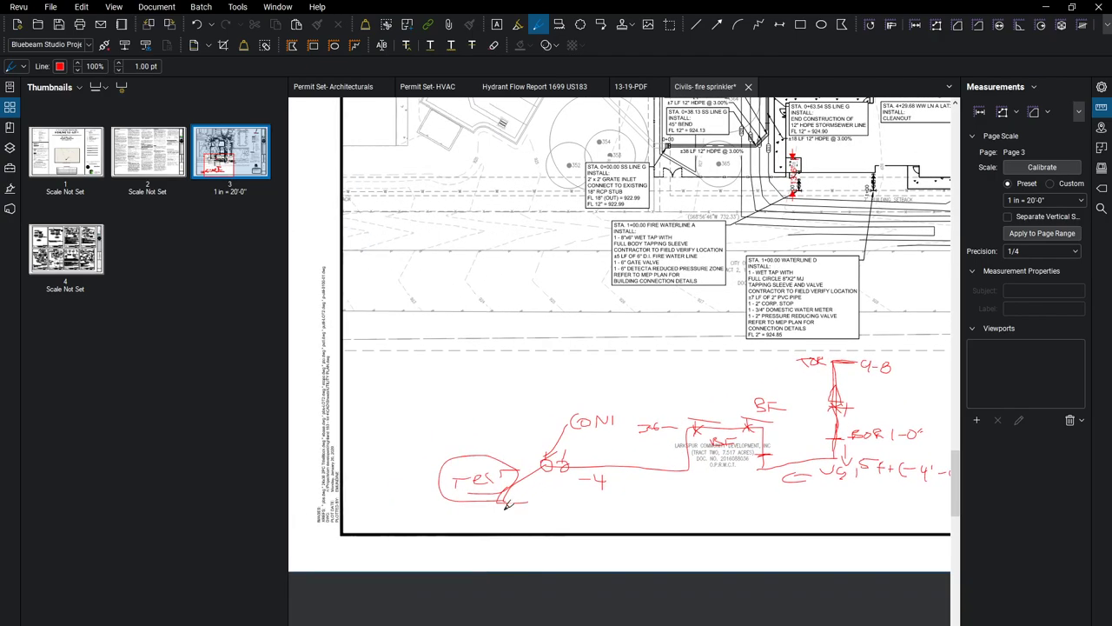
pyautogui.moveTo(476, 511); pyautogui.dragTo(475, 512)
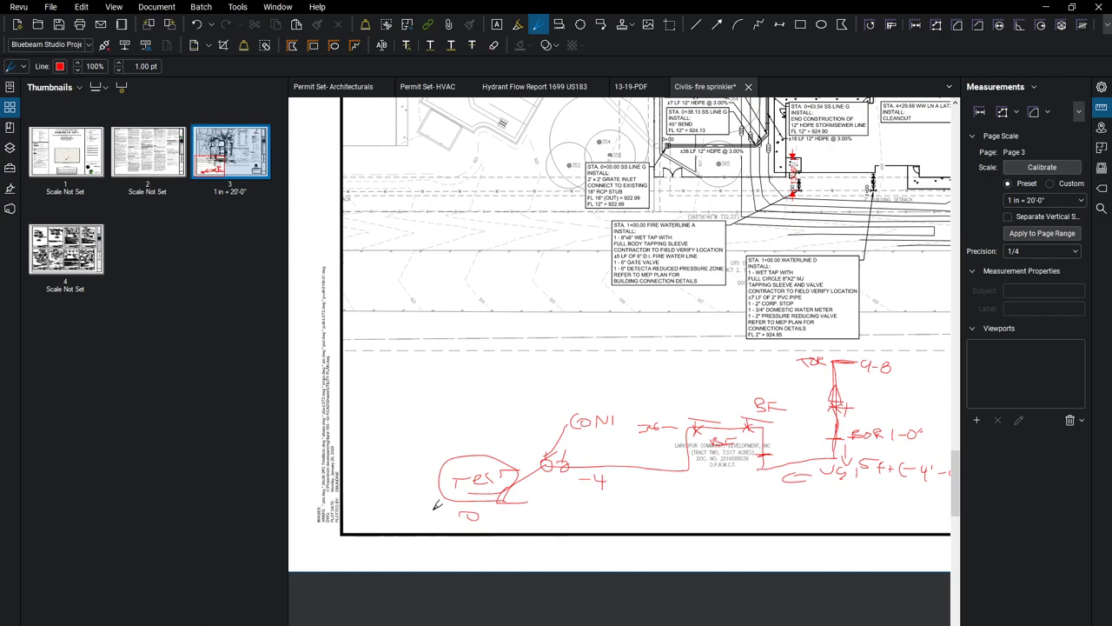
# - Sketch a hydrant on an L-shaped underground pipe above the TEST label and caption it Test
pyautogui.moveTo(431, 420)
pyautogui.mouseDown()
pyautogui.moveTo(409, 404)
pyautogui.moveTo(415, 372)
pyautogui.moveTo(408, 391)
pyautogui.moveTo(422, 387)
pyautogui.moveTo(422, 363)
pyautogui.moveTo(409, 358)
pyautogui.moveTo(406, 387)
pyautogui.moveTo(426, 375)
pyautogui.mouseUp()
pyautogui.moveTo(415, 391)
pyautogui.mouseDown()
pyautogui.moveTo(411, 414)
pyautogui.moveTo(487, 420)
pyautogui.mouseUp()
pyautogui.moveTo(435, 375)
pyautogui.mouseDown()
pyautogui.moveTo(454, 384)
pyautogui.moveTo(460, 375)
pyautogui.mouseUp()
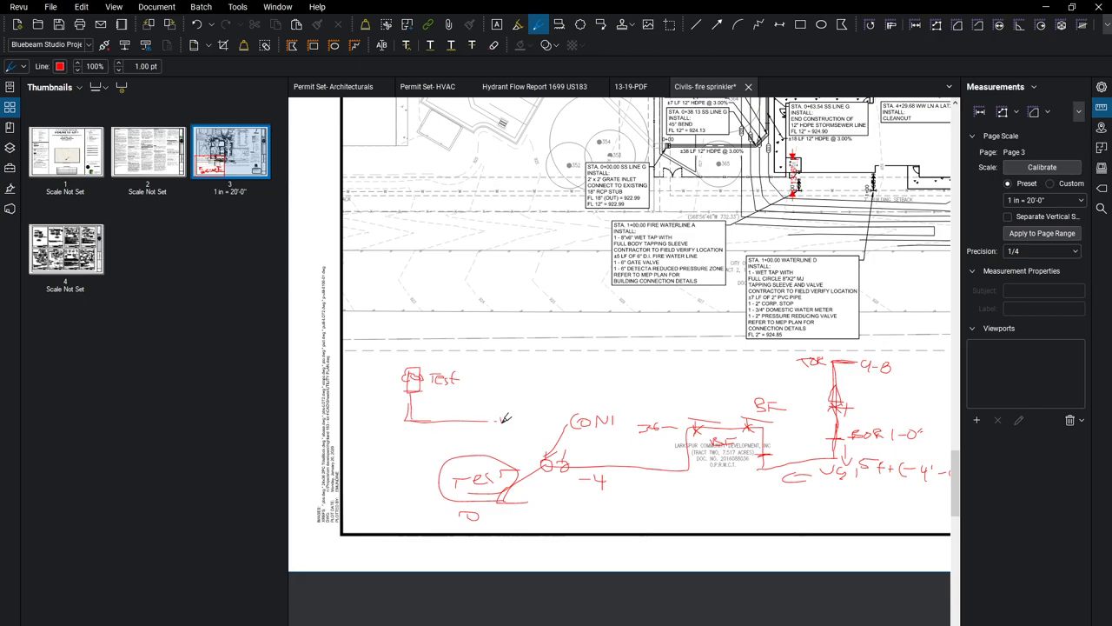
# - Mark the hydrant detail with -4 at its pipe, a ground line at 0 and a height mark, and complete the hydrant caption
pyautogui.moveTo(503, 415); pyautogui.dragTo(502, 431)
pyautogui.moveTo(383, 393); pyautogui.dragTo(447, 394)
pyautogui.moveTo(384, 394)
pyautogui.mouseDown()
pyautogui.moveTo(384, 372)
pyautogui.moveTo(394, 378)
pyautogui.mouseUp()
pyautogui.moveTo(471, 372)
pyautogui.mouseDown()
pyautogui.moveTo(477, 388)
pyautogui.moveTo(486, 379)
pyautogui.moveTo(475, 387)
pyautogui.mouseUp()
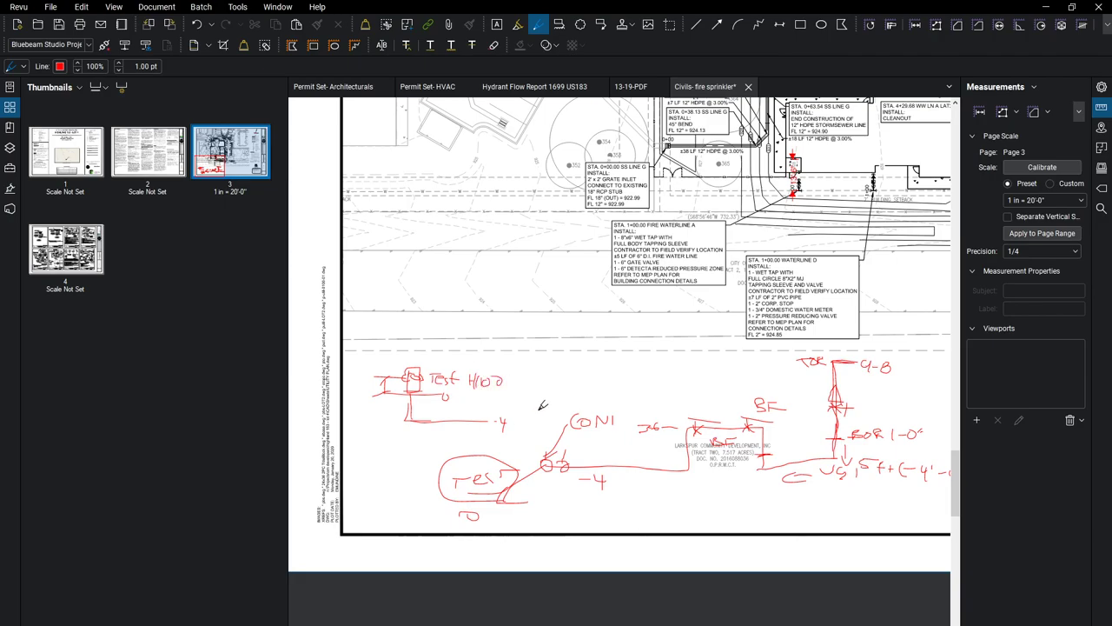
# - Place the civil plan in half the screen with its side panels collapsed, and open the HydraCALC job beside it
pyautogui.scroll(-2, 543, 405)
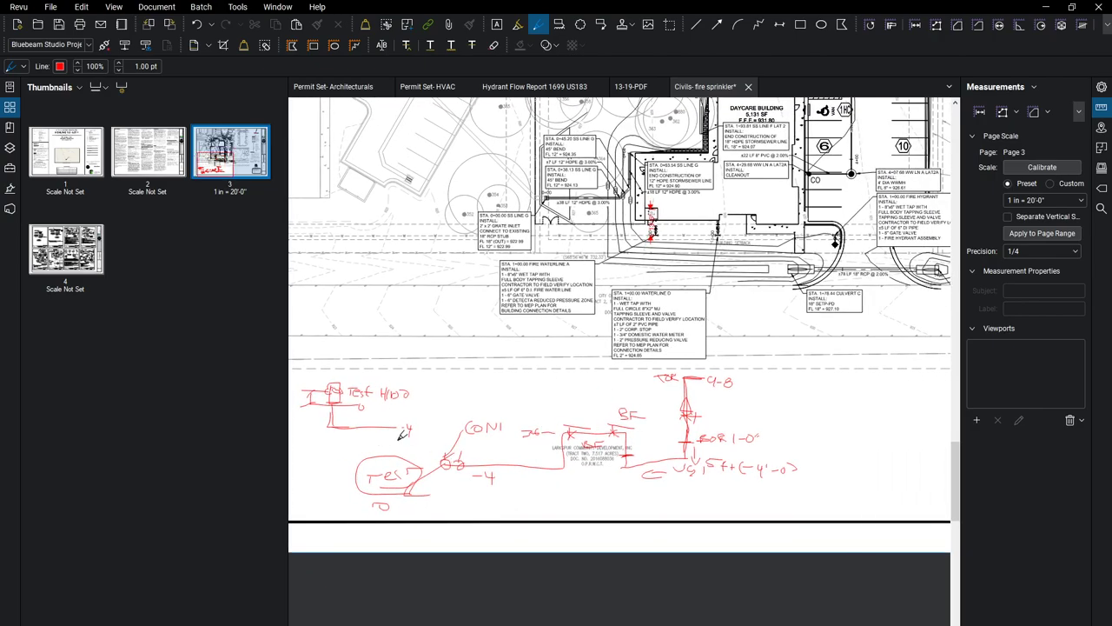
pyautogui.scroll(2, 713, 402)
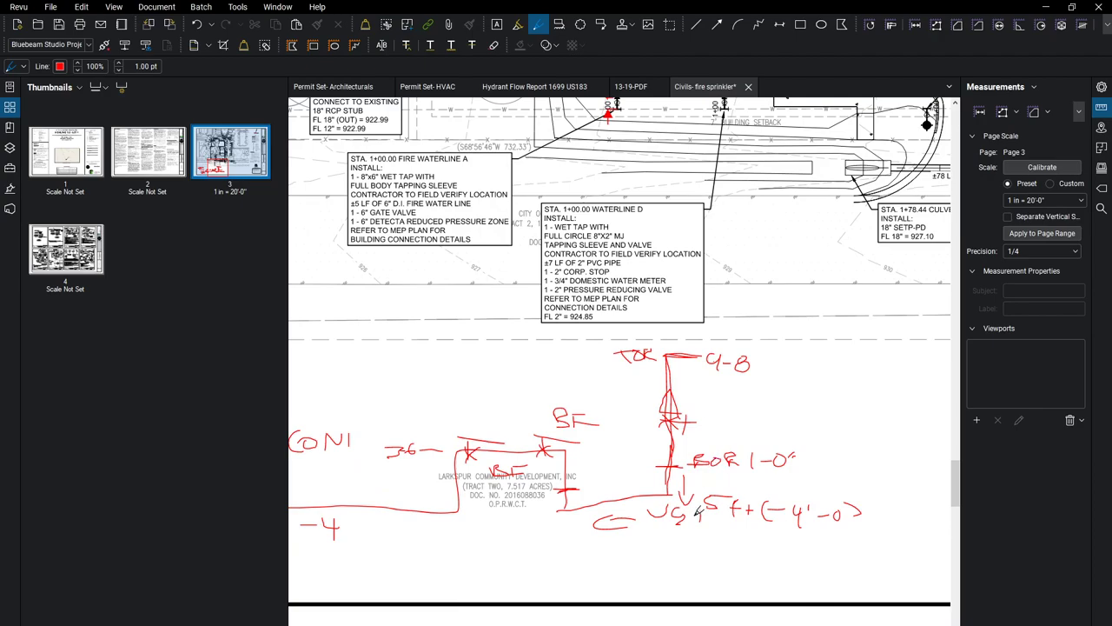
pyautogui.scroll(-3, 580, 417)
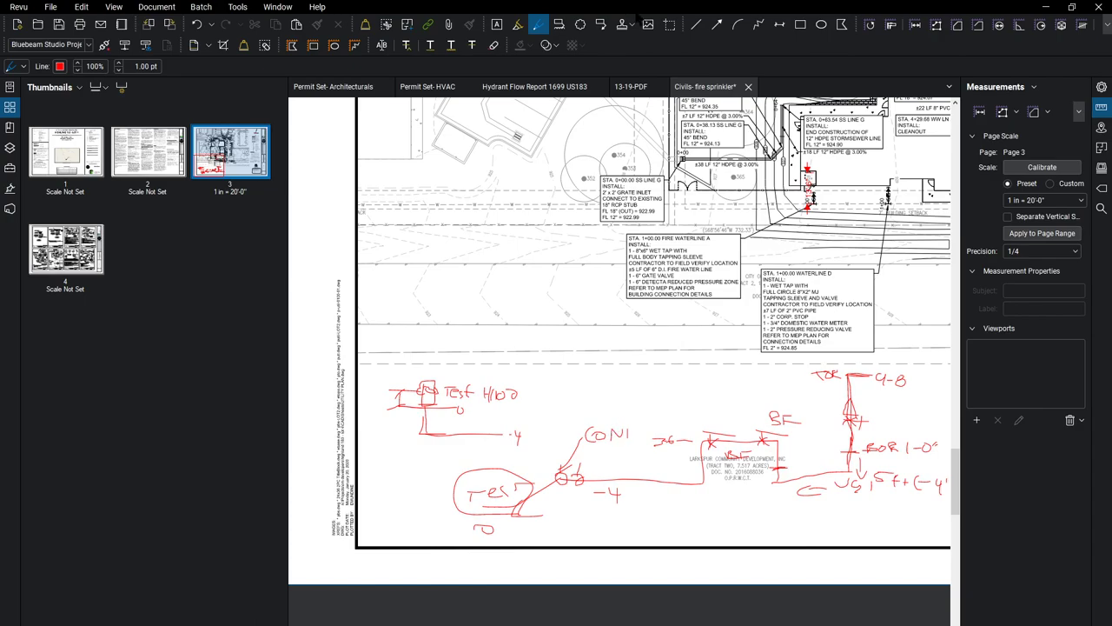
pyautogui.press('super+Left')
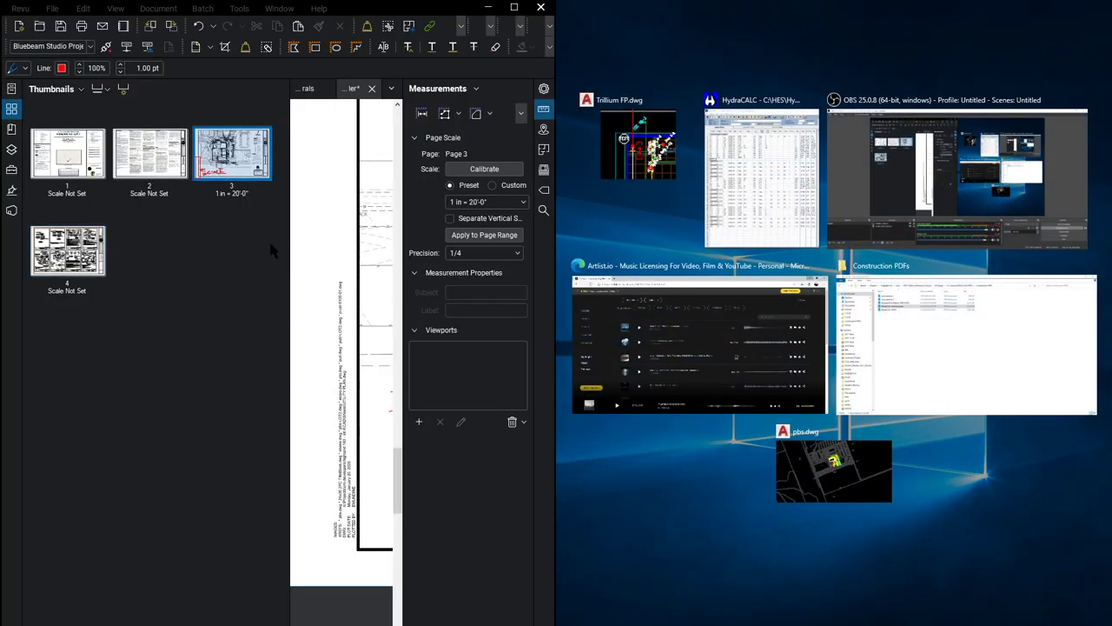
pyautogui.click(13, 109)
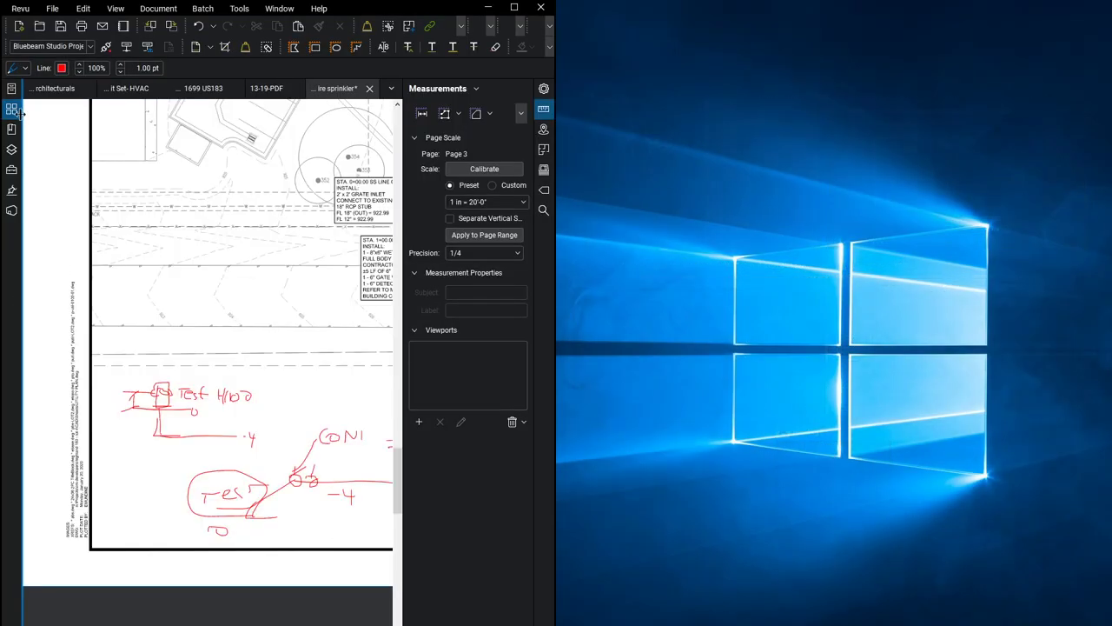
pyautogui.click(543, 108)
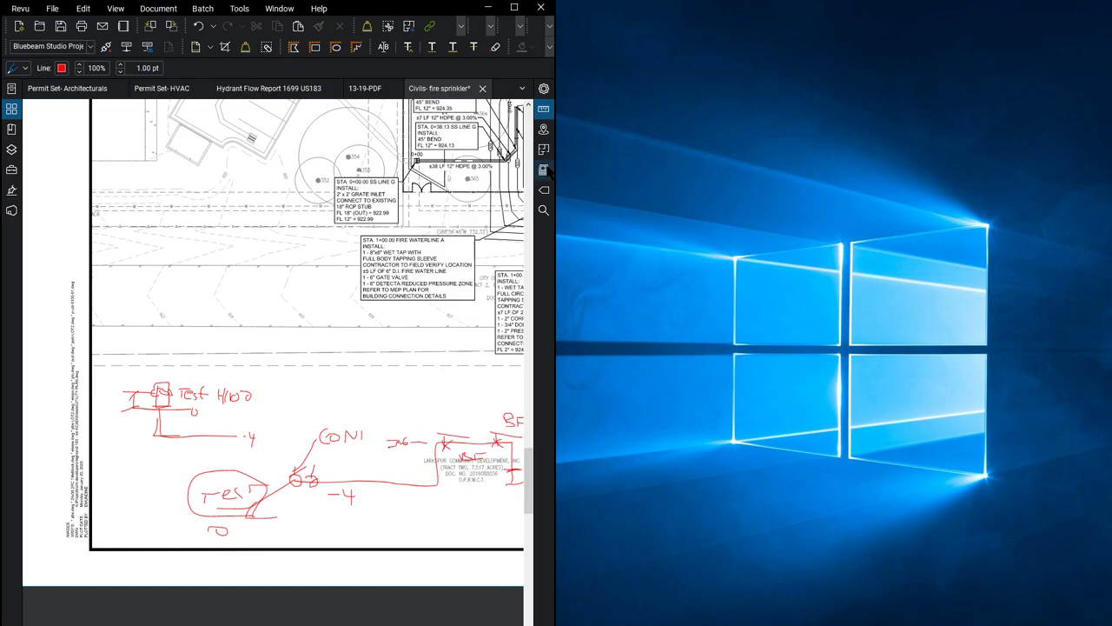
pyautogui.scroll(-3, 397, 405)
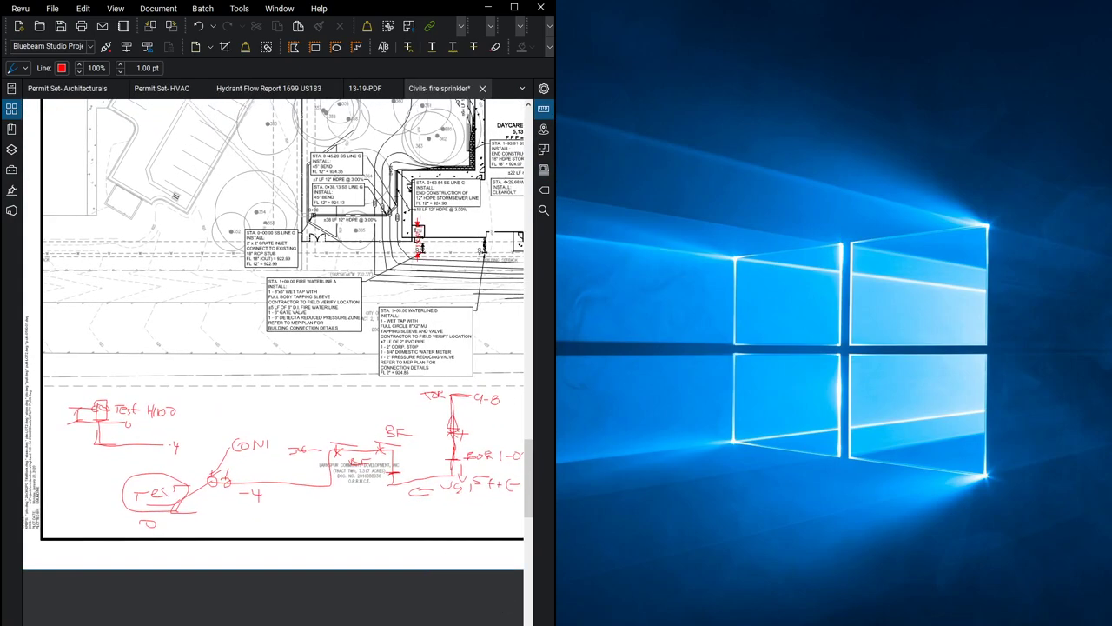
pyautogui.hotkey('alt', 'Tab')
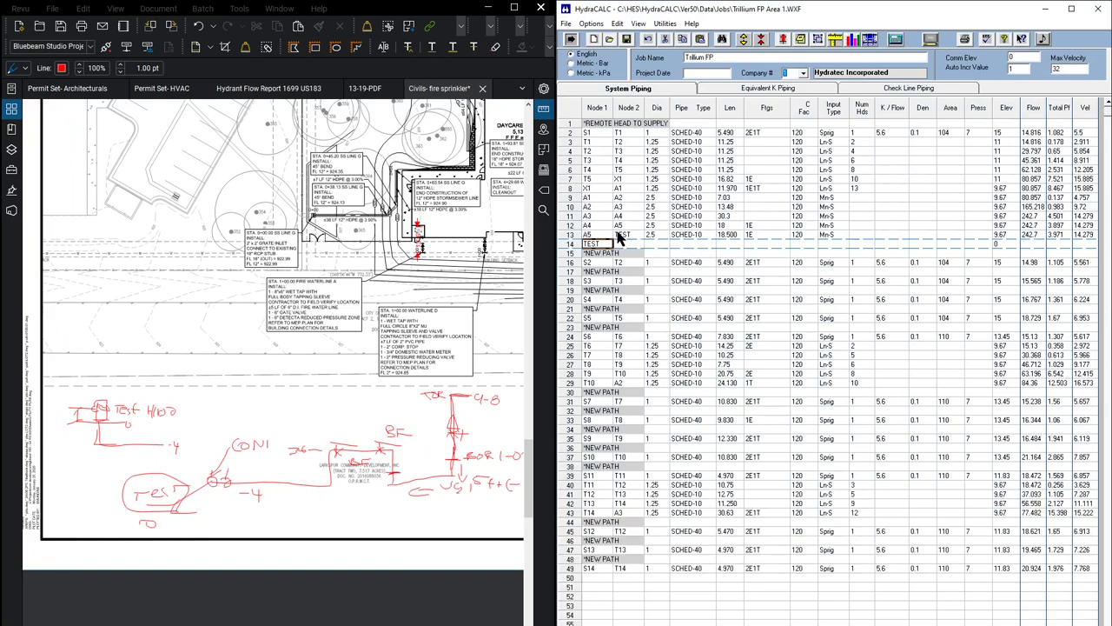
# - Insert seven blank rows above the TEST supply row, and change the end node of the A5 pipe to TOR
pyautogui.click(744, 39)
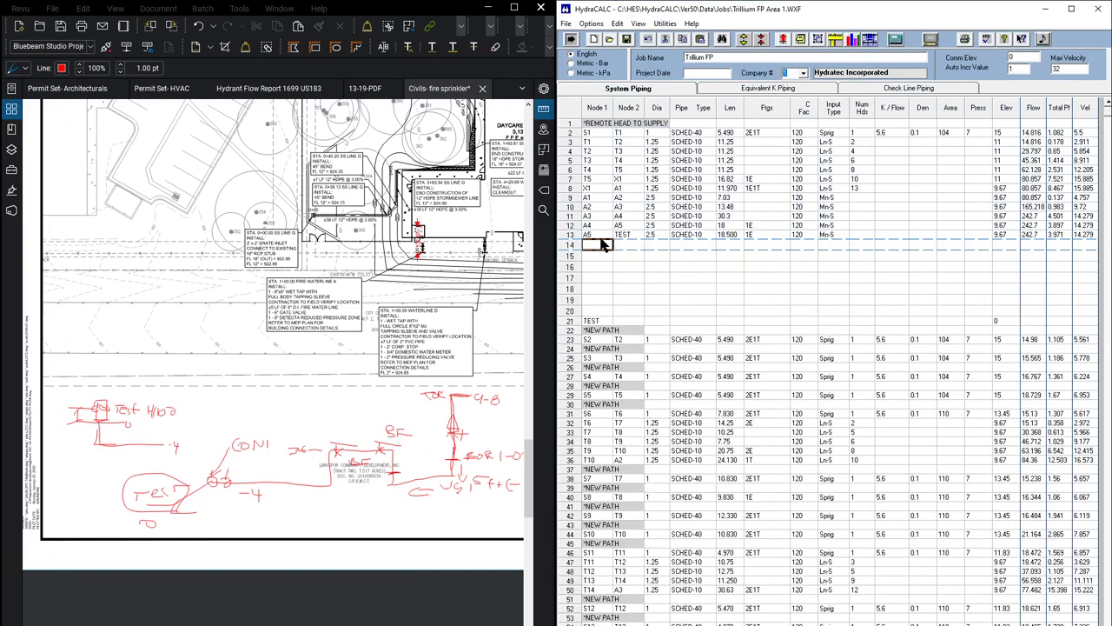
pyautogui.click(621, 235)
pyautogui.write('TO')
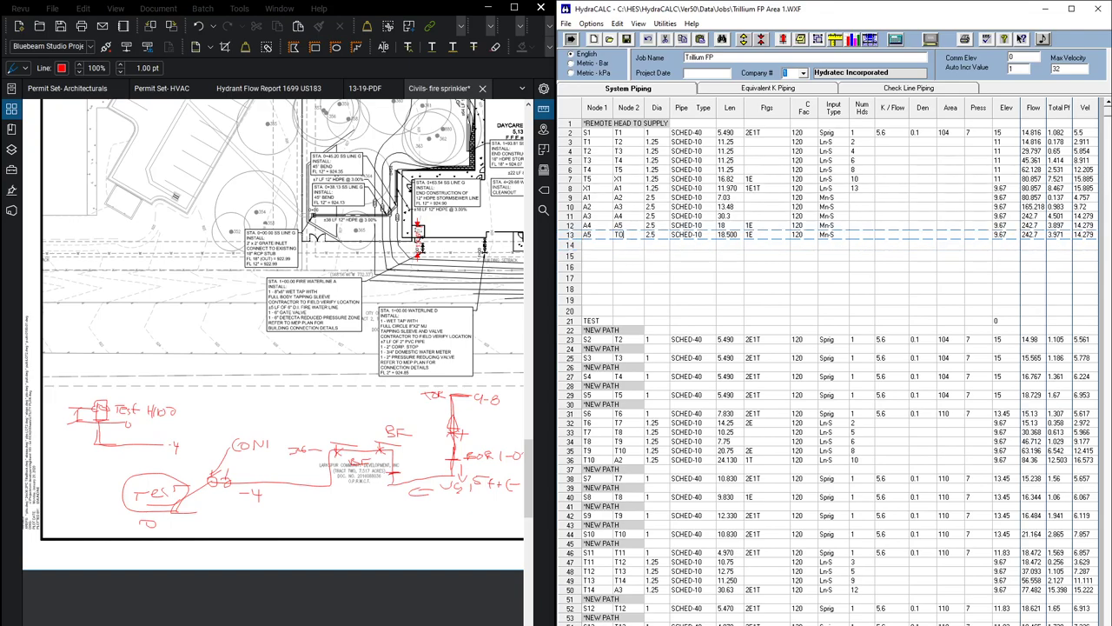
pyautogui.write('R')
# - Enter the pipe runs TOR to BOR and BOR to UG1 in the blank rows below the A5 pipe
pyautogui.click(633, 245)
pyautogui.write('BOR')
pyautogui.press('Return')
pyautogui.press('Return')
pyautogui.write('UG')
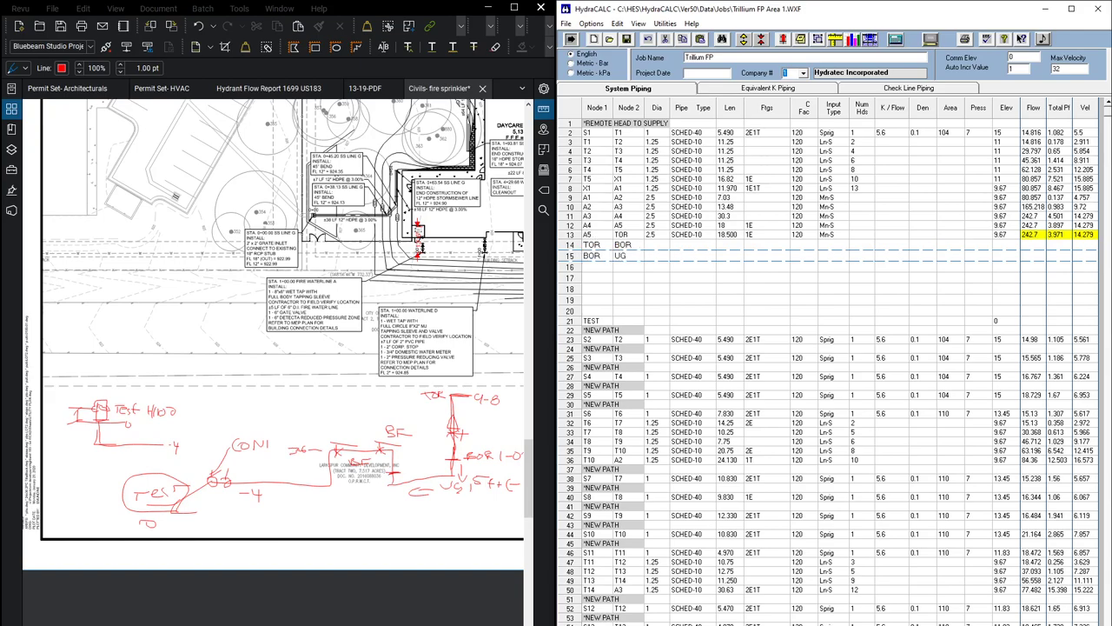
pyautogui.write('1')
pyautogui.press('Return')
pyautogui.press('Return')
# - Continue the path from UG1 through BF and CON to TEST, and remove the leftover blank rows
pyautogui.write('BF')
pyautogui.press('Return')
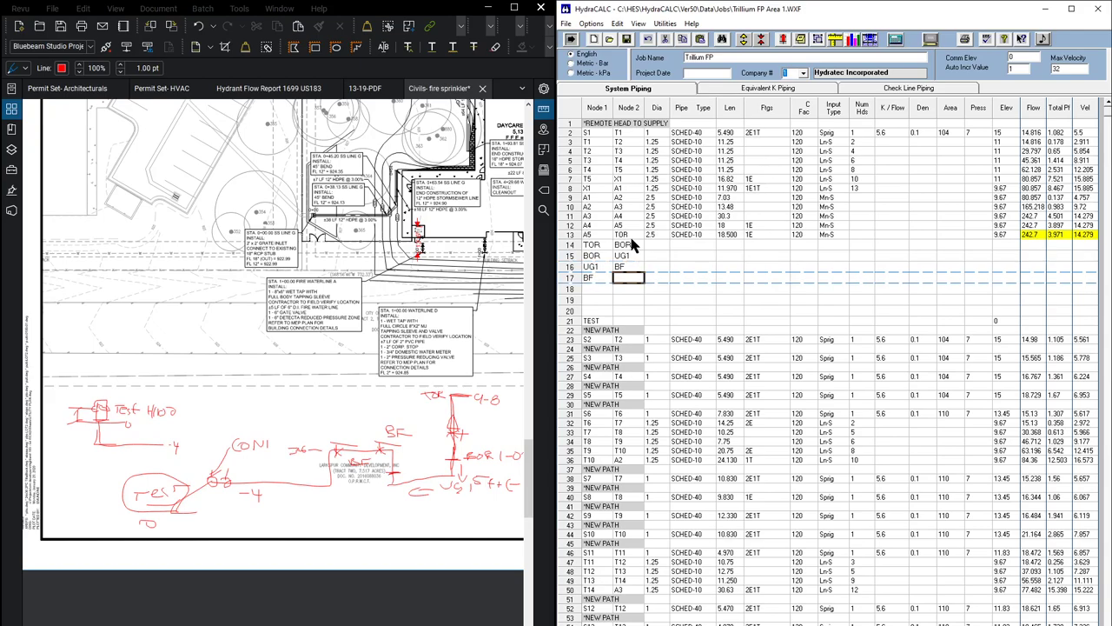
pyautogui.write('CON')
pyautogui.press('Return')
pyautogui.write('TEST')
pyautogui.press('Return')
pyautogui.press('Left')
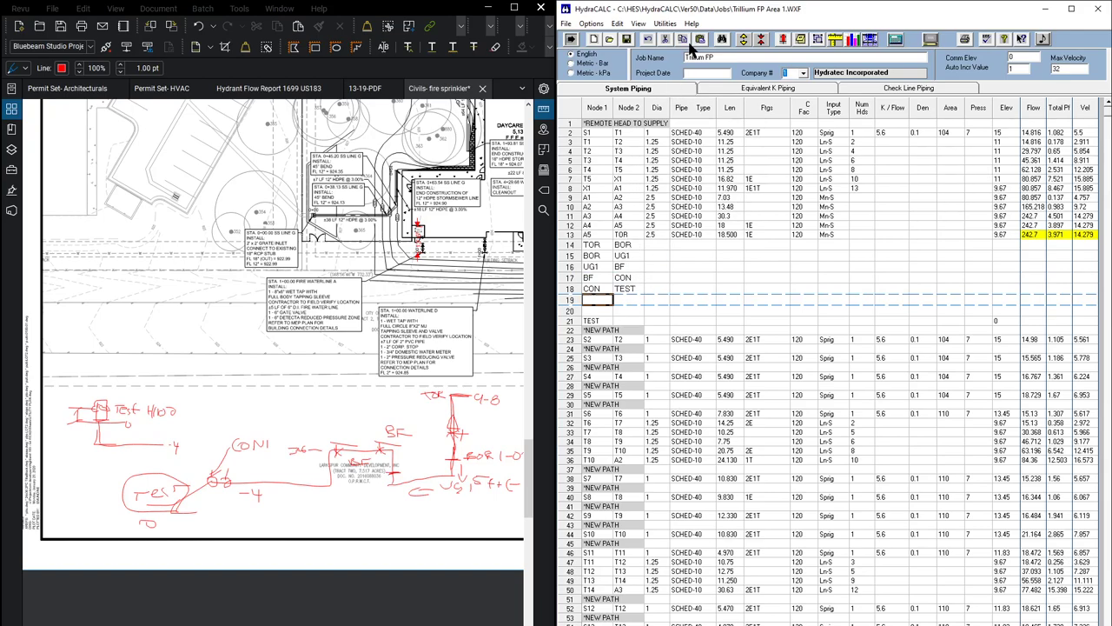
pyautogui.click(756, 44)
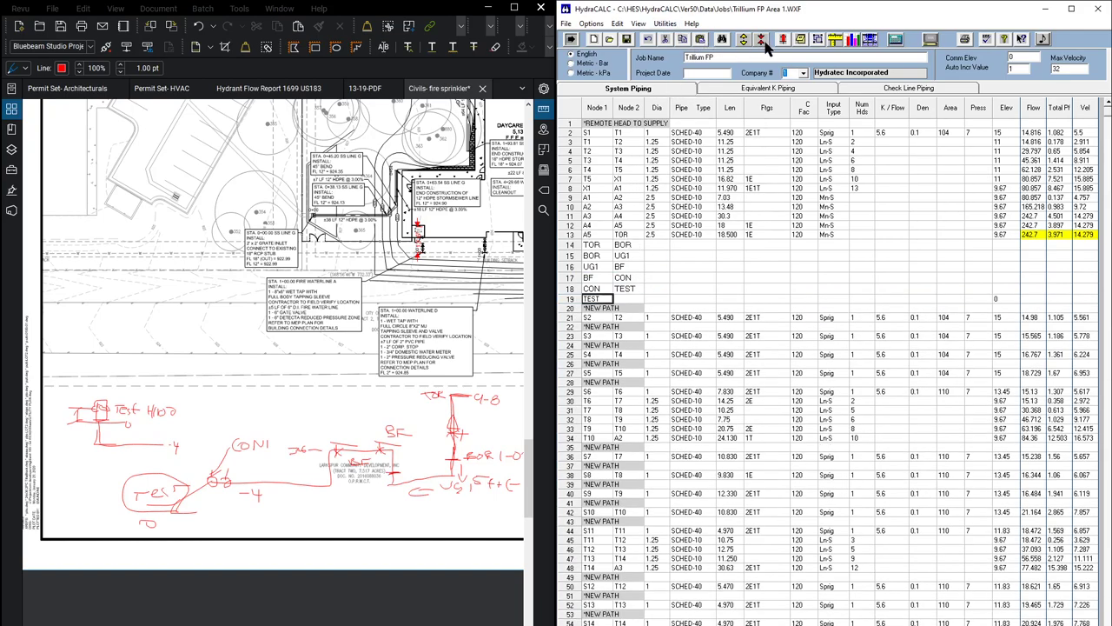
# - Set the hose allowance of water supply 1 at node TEST to 100
pyautogui.click(783, 40)
pyautogui.click(948, 341)
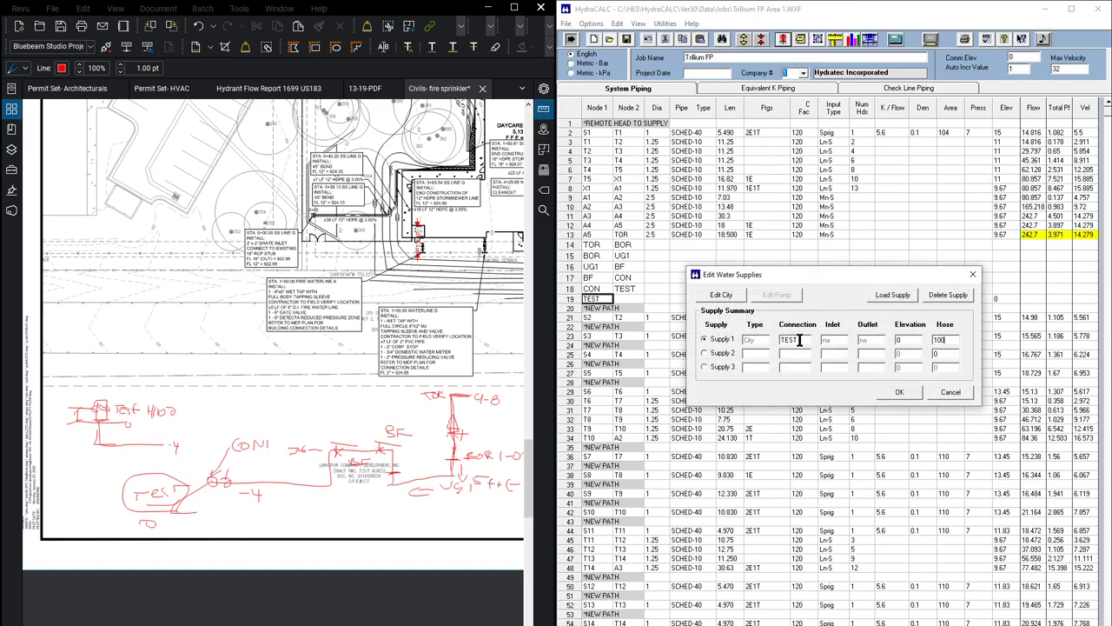
pyautogui.click(904, 395)
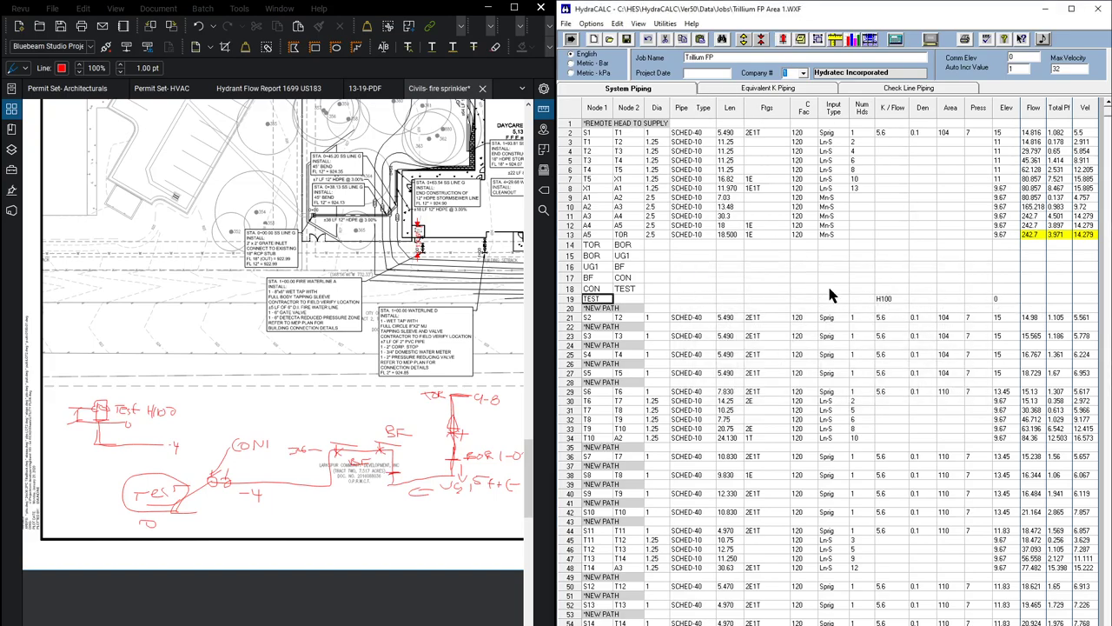
# - Set the TOR to BOR riser pipe to nominal diameter 4 and pipe type SCHED-10
pyautogui.click(656, 245)
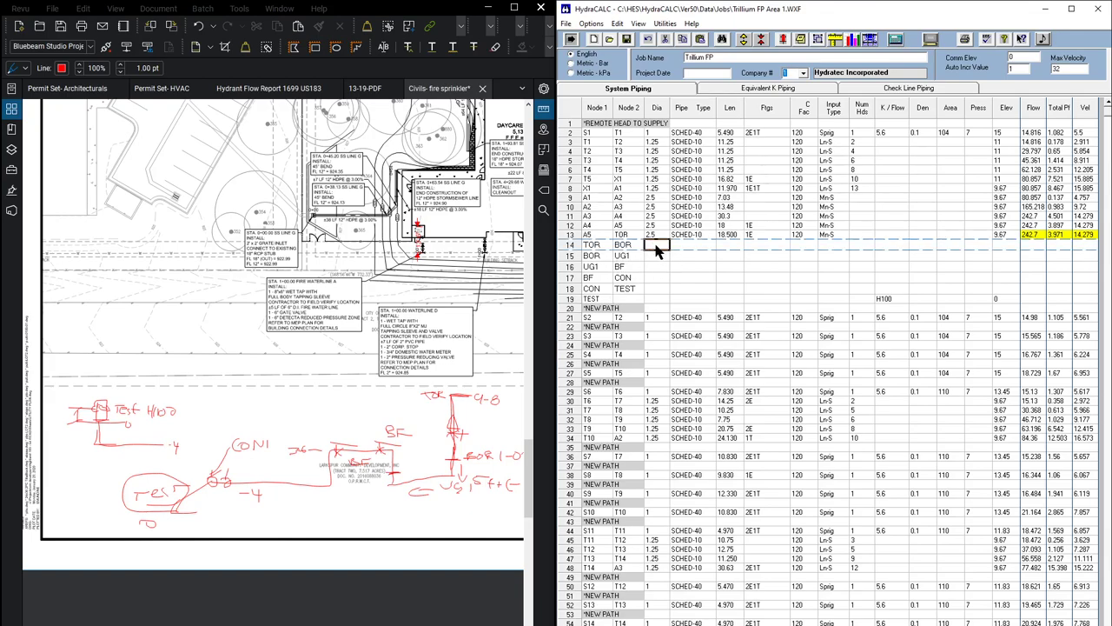
pyautogui.doubleClick(658, 247)
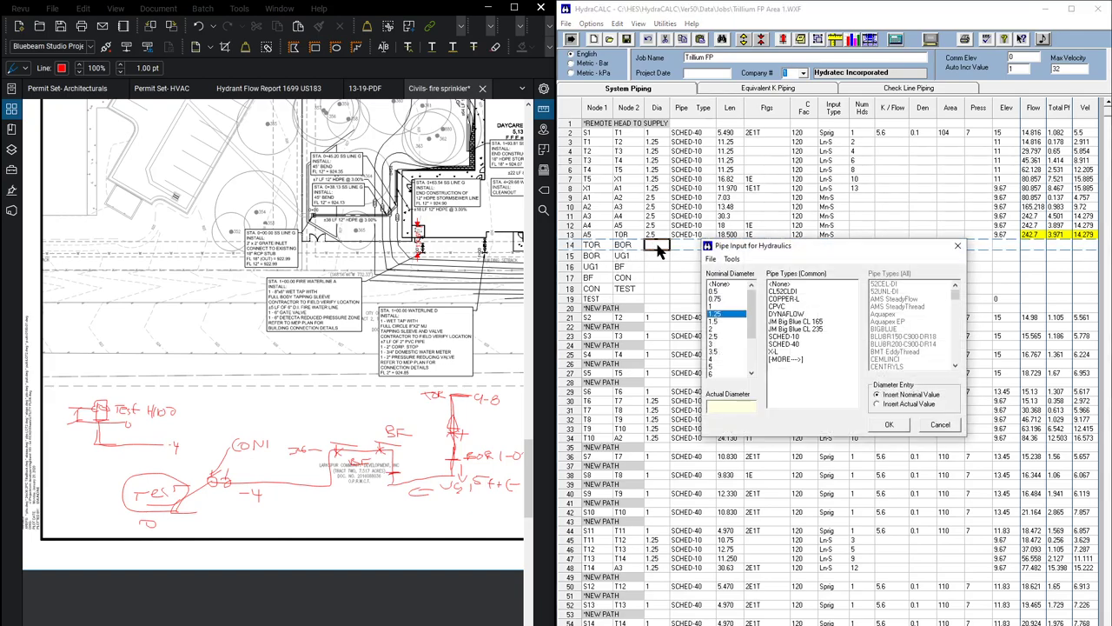
pyautogui.click(718, 359)
pyautogui.click(782, 337)
pyautogui.click(890, 425)
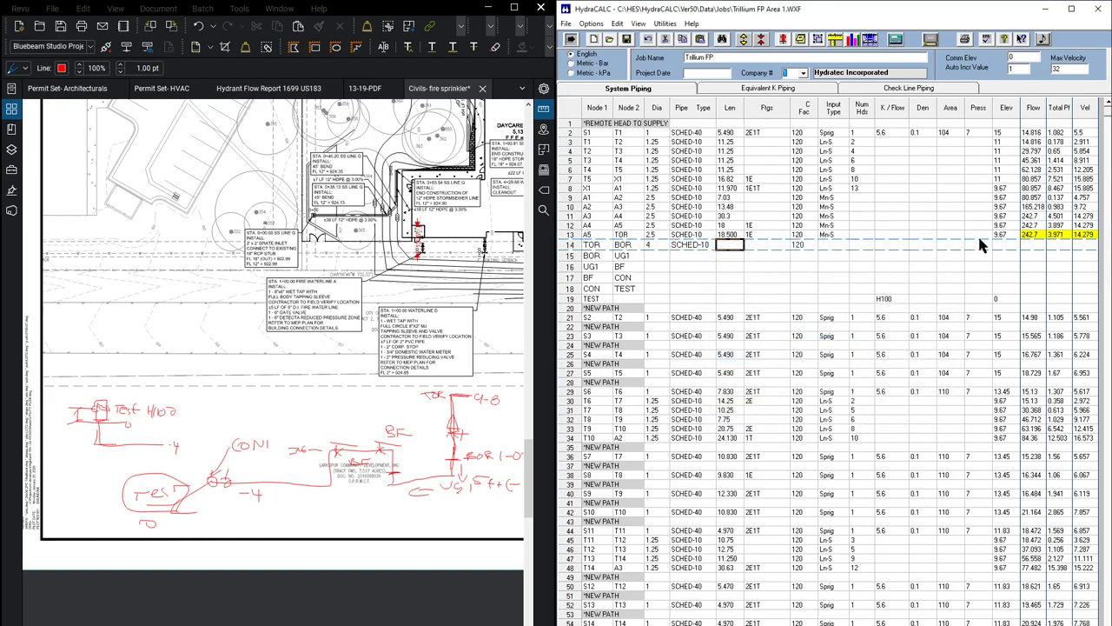
# - Set the elevations to 9.67 at TOR and 1 at BOR, and the riser pipe's length to 8.67
pyautogui.click(1002, 244)
pyautogui.write('9.67')
pyautogui.press('Return')
pyautogui.write('1')
pyautogui.press('Left')
pyautogui.press('Left')
pyautogui.press('Left')
pyautogui.press('Left')
pyautogui.press('Left')
pyautogui.press('Left')
pyautogui.press('Left')
pyautogui.press('Left')
pyautogui.press('Left')
pyautogui.press('Up')
pyautogui.write('8')
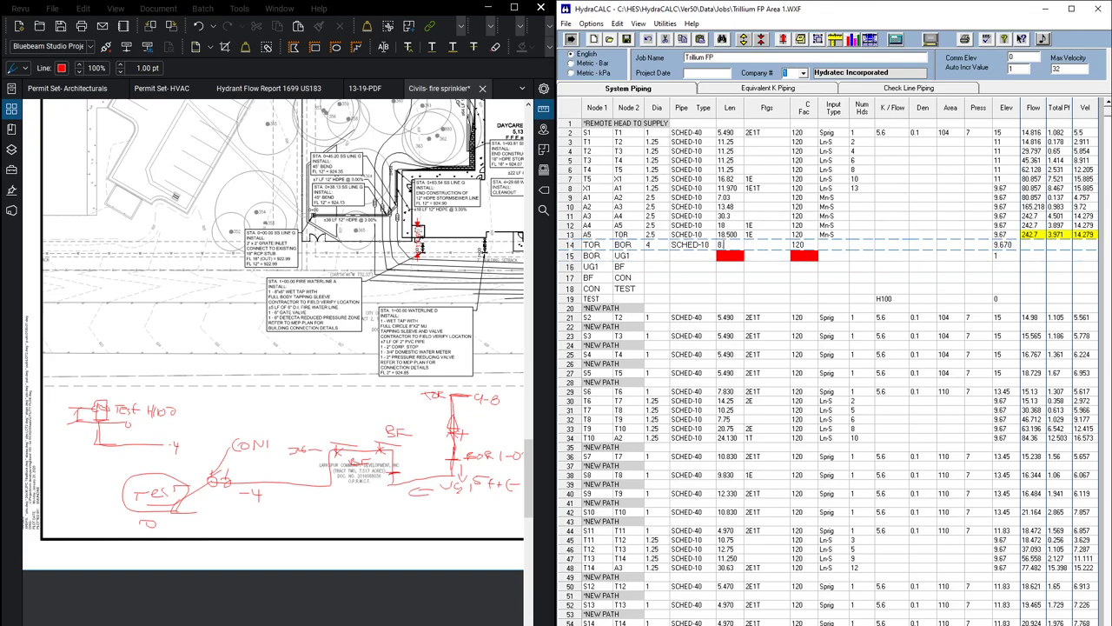
pyautogui.press('Tab')
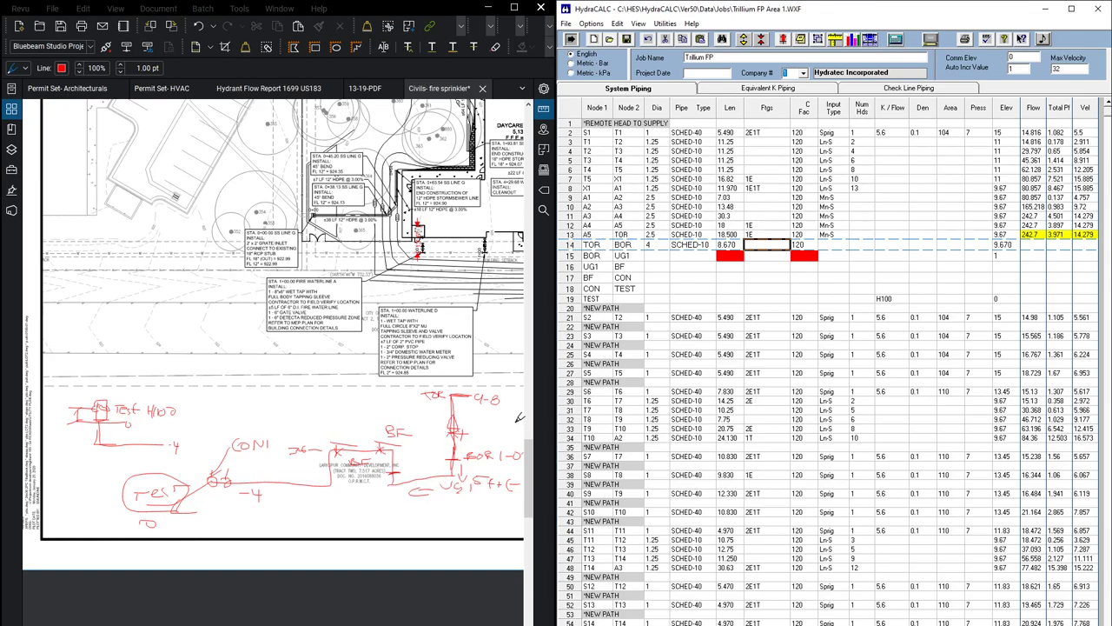
# - Outline the valve on the plan's riser sketch, and look at the readi riser reference picture in the browser
pyautogui.click(458, 412)
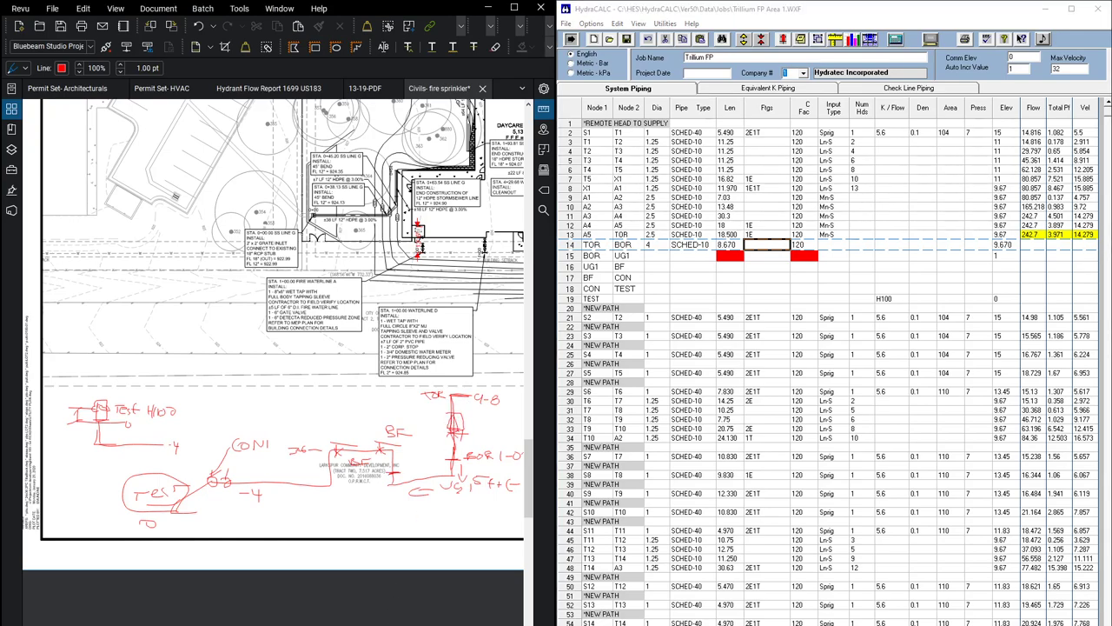
pyautogui.click(961, 460)
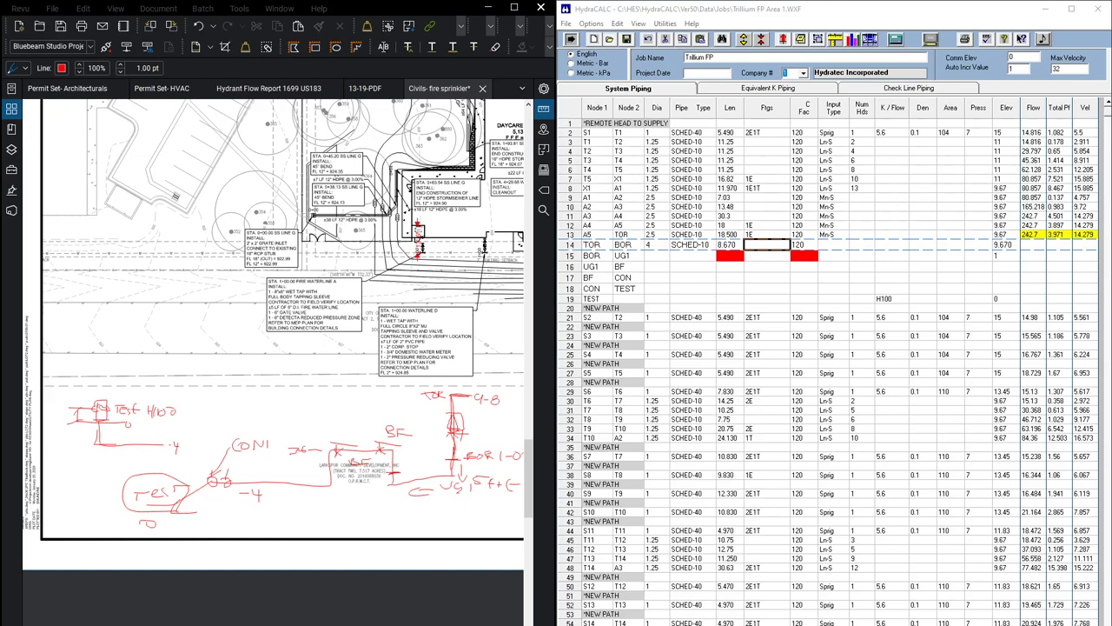
pyautogui.moveTo(1111, 113); pyautogui.dragTo(675, 0)
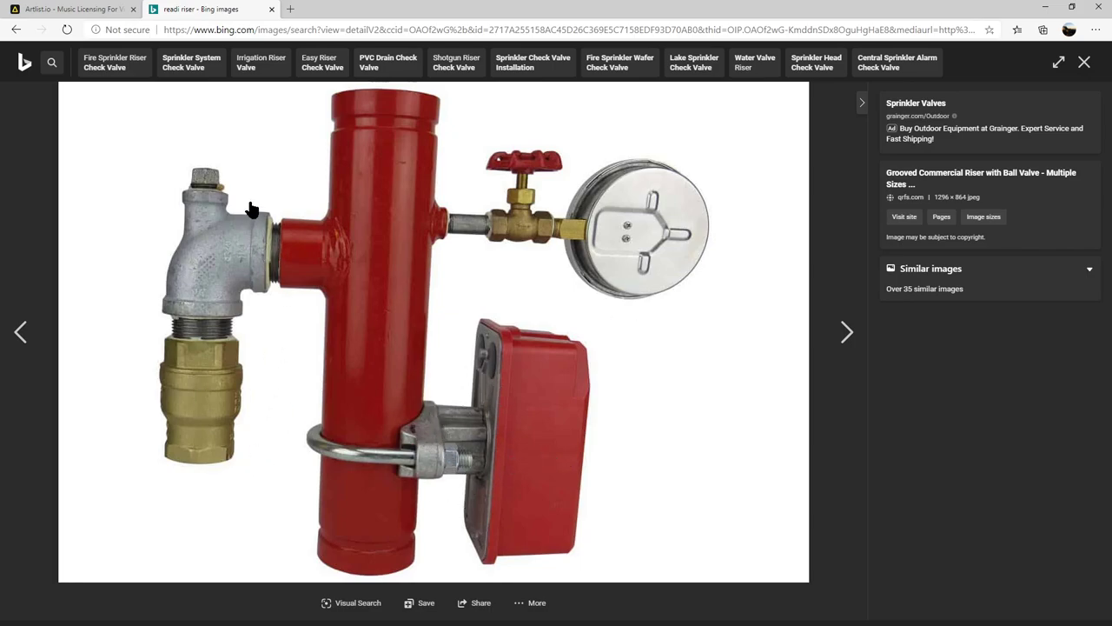
pyautogui.moveTo(669, 7); pyautogui.dragTo(1111, 173)
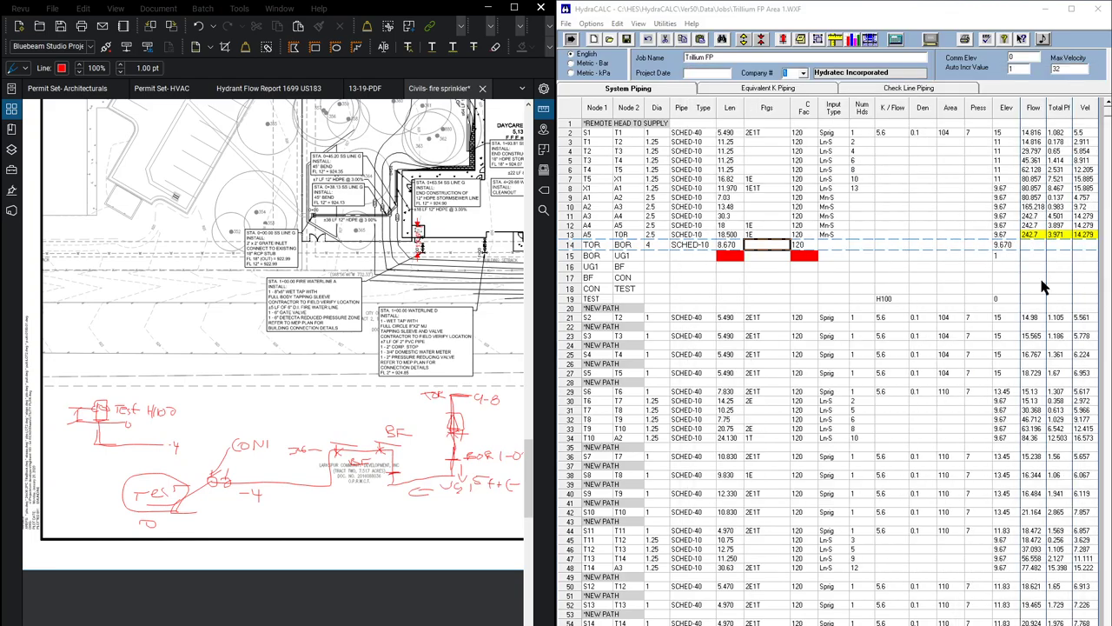
# - Enter the fitting 1B for the TOR to BOR riser pipe
pyautogui.click(760, 249)
pyautogui.write('B')
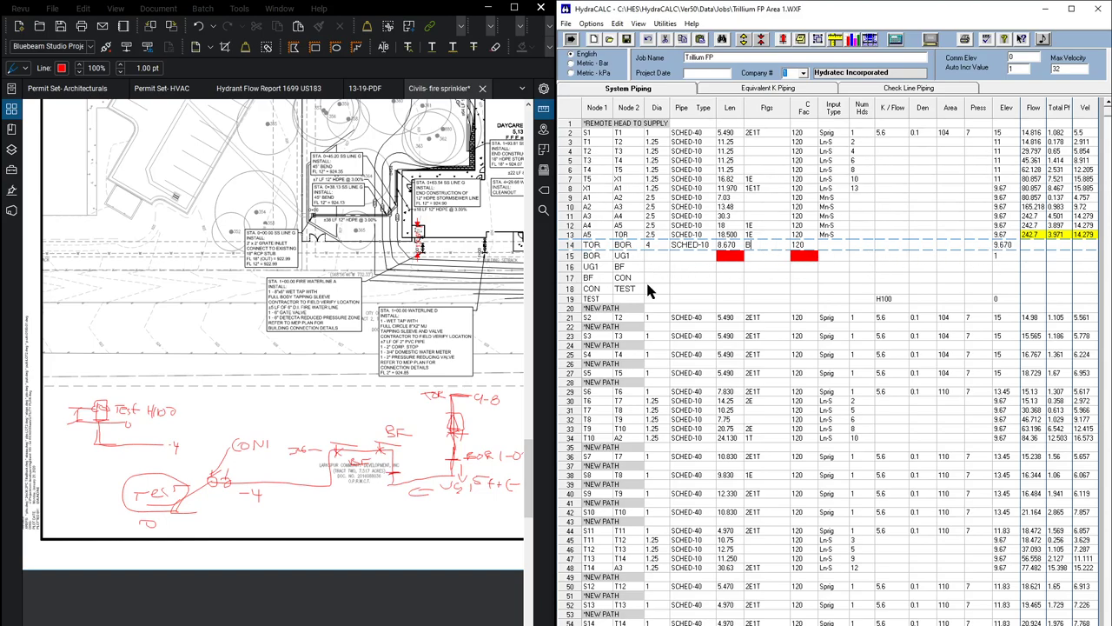
pyautogui.click(646, 256)
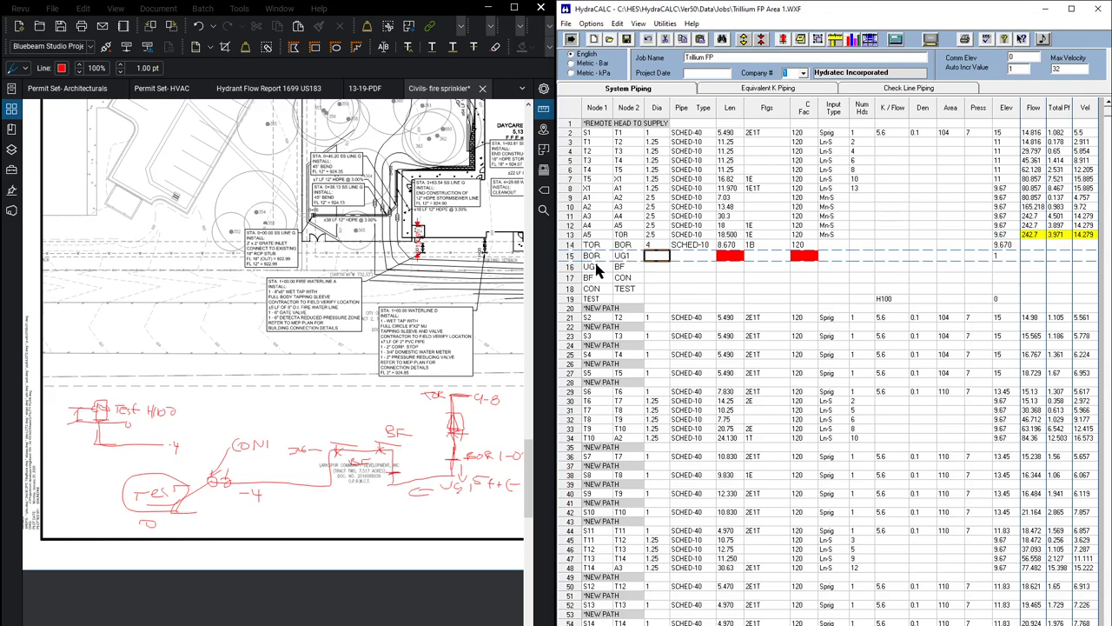
# - Check the Fire Waterline A note on the civil plan, and set the BOR to UG1 pipe to diameter 6, type CL52CLDI
pyautogui.doubleClick(657, 257)
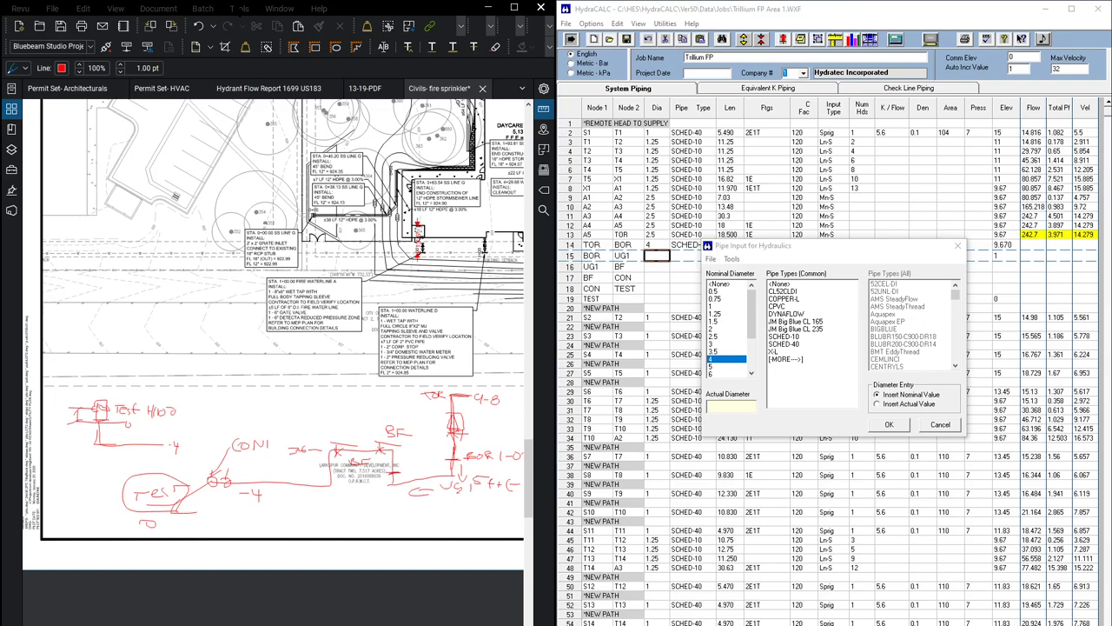
pyautogui.click(239, 8)
pyautogui.click(278, 326)
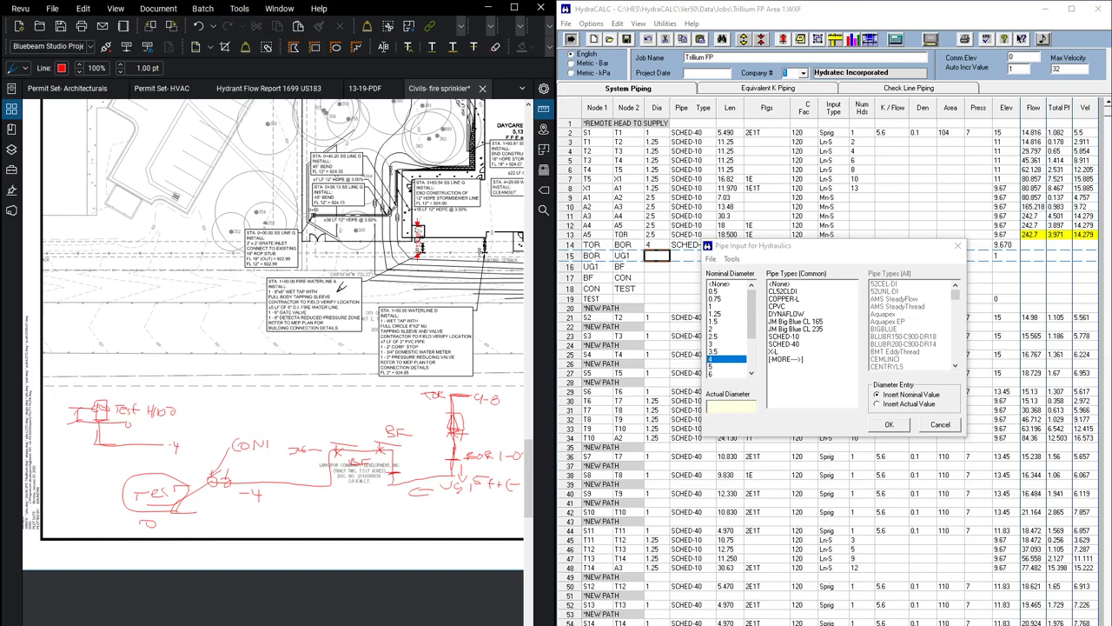
pyautogui.scroll(3, 341, 288)
pyautogui.scroll(2, 282, 293)
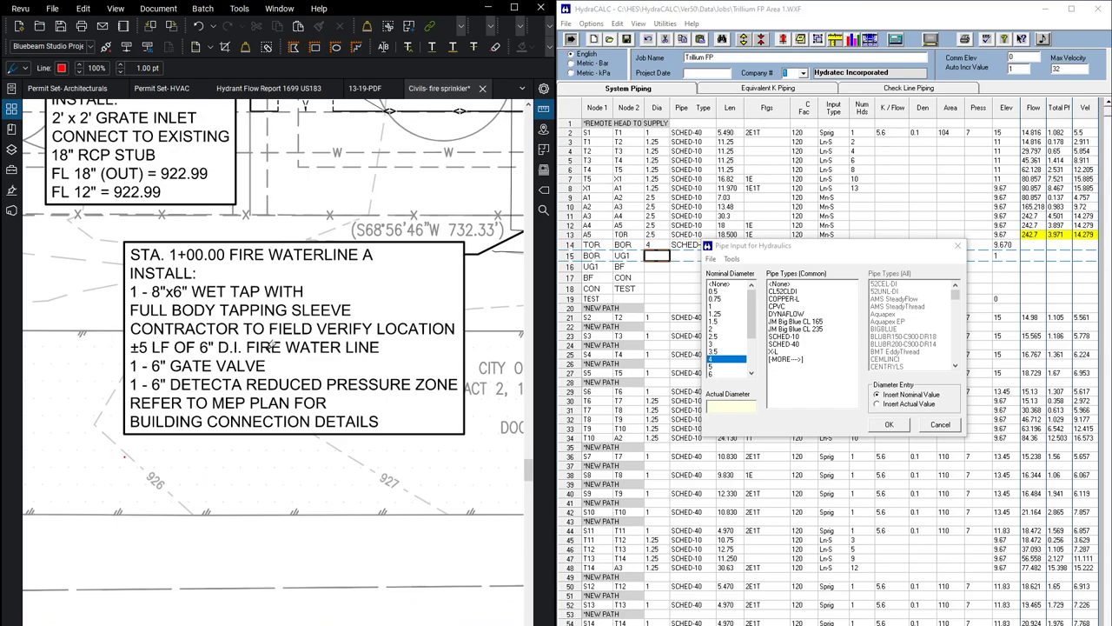
pyautogui.click(487, 8)
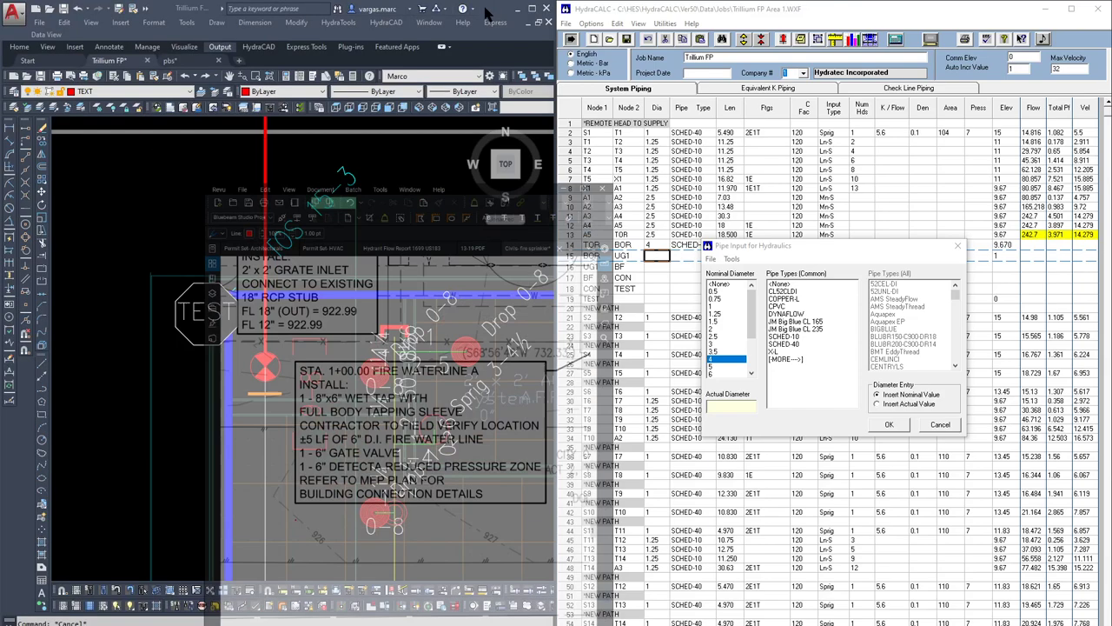
pyautogui.click(715, 374)
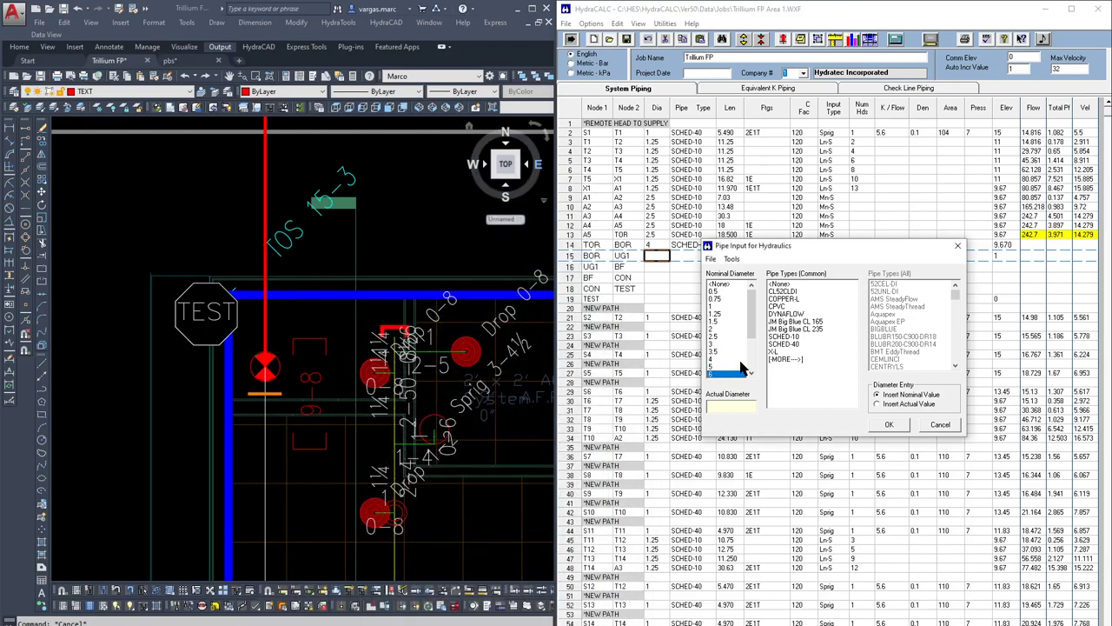
pyautogui.click(787, 292)
pyautogui.click(889, 425)
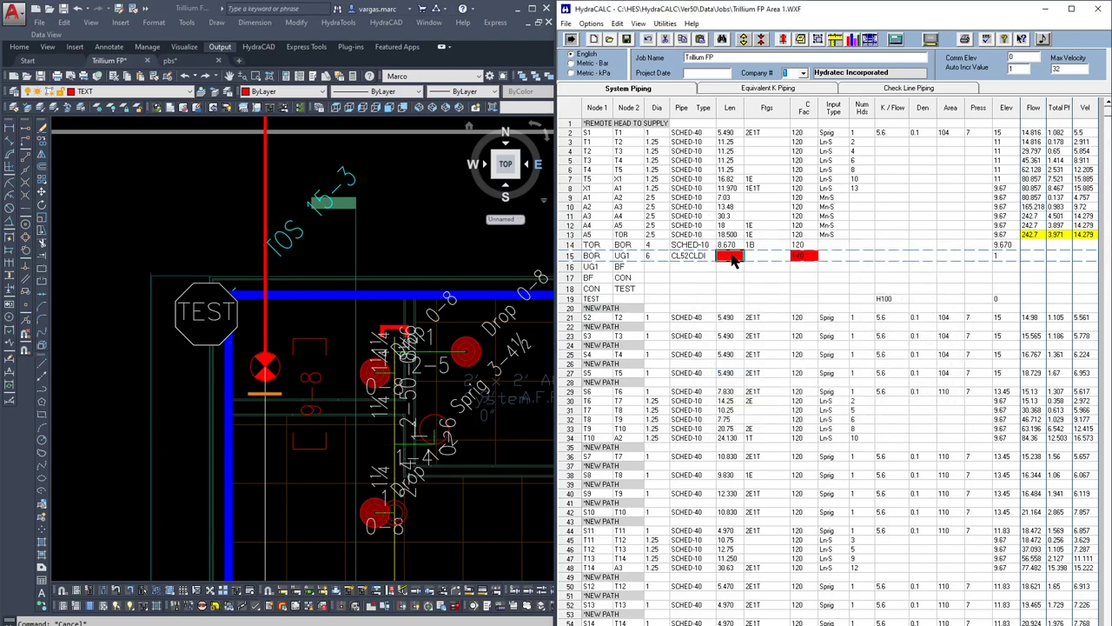
# - Set the BOR to UG1 pipe's length to 5 and its fitting to 1E
pyautogui.scroll(-5, 445, 491)
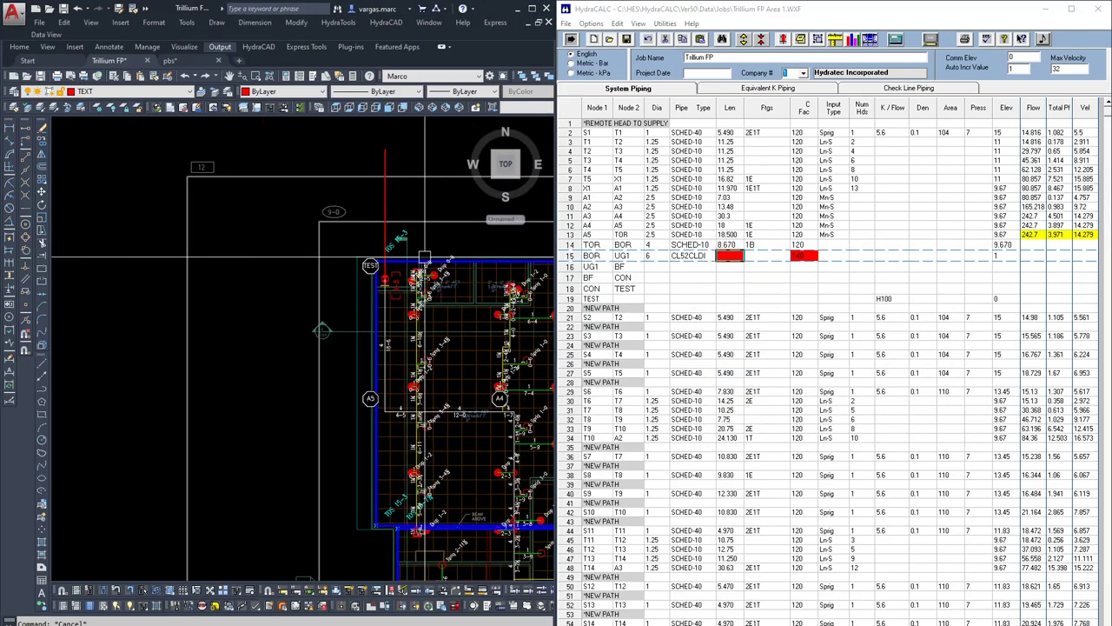
pyautogui.click(729, 259)
pyautogui.write('5')
pyautogui.press('Tab')
pyautogui.write('E')
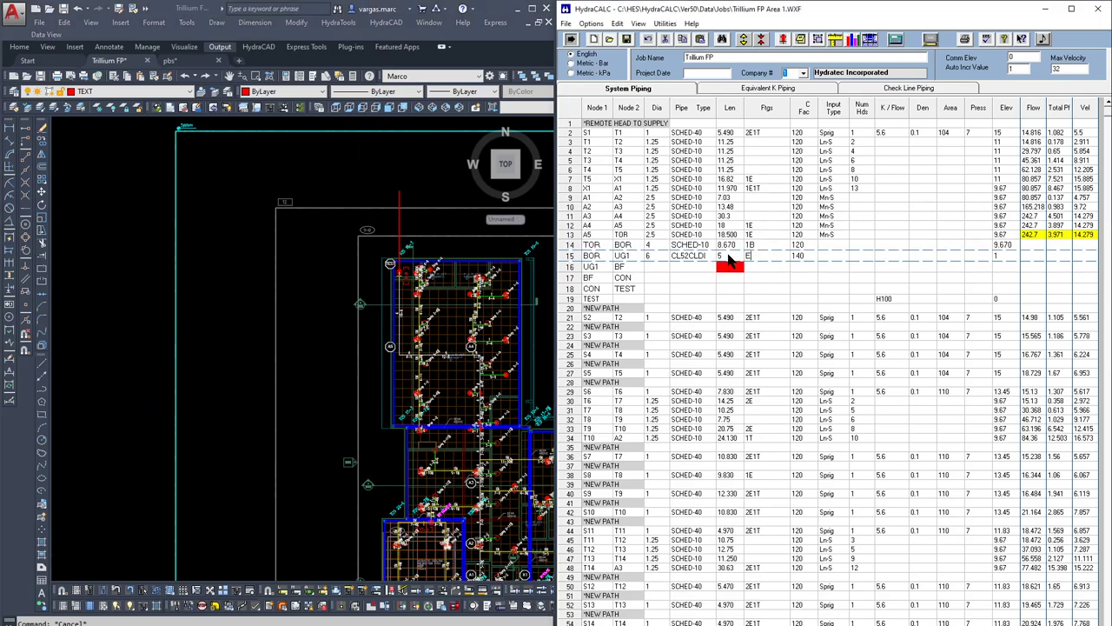
pyautogui.press('Return')
# - Set the elevation at UG1 to -4
pyautogui.press('Return')
pyautogui.press('Return')
pyautogui.press('Return')
pyautogui.press('Return')
pyautogui.press('Return')
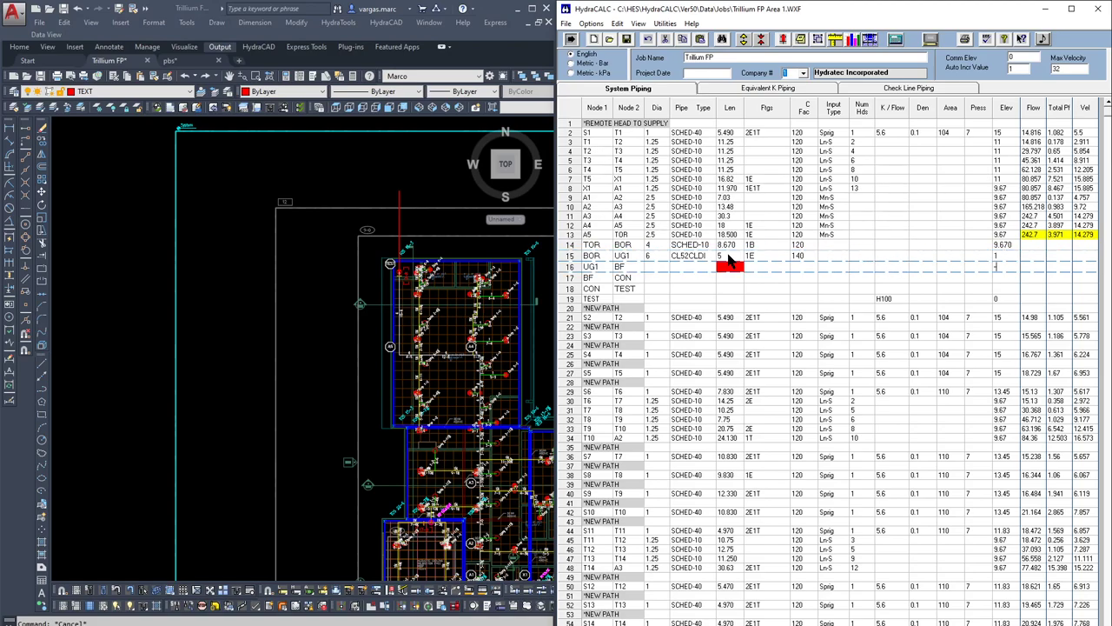
pyautogui.write('-4')
pyautogui.press('Return')
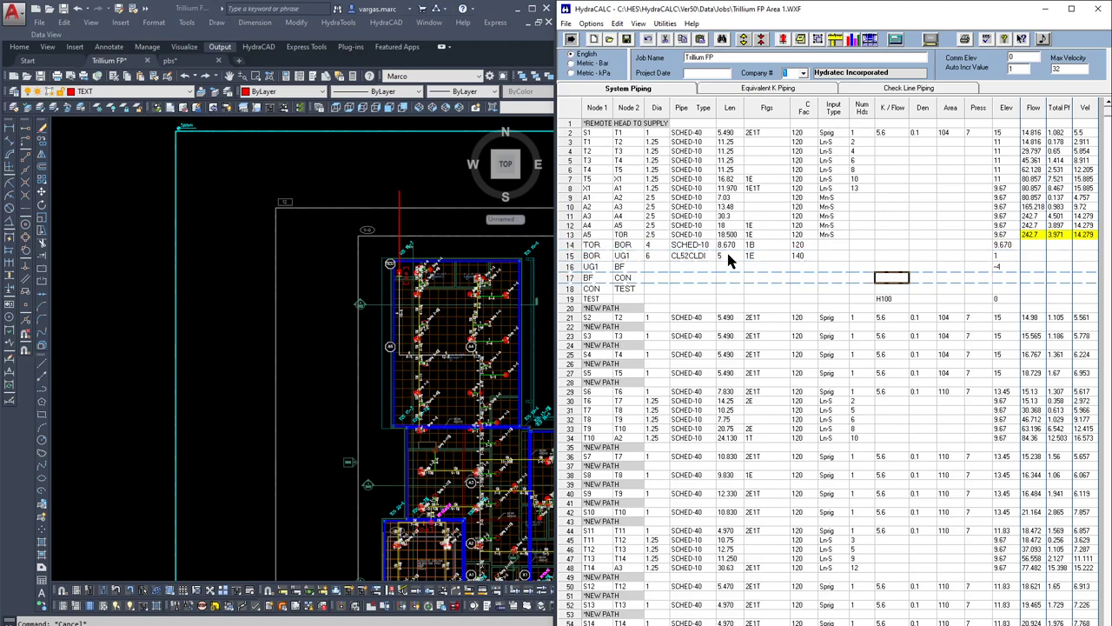
# - Switch to the civil plan in Bluebeam and review the Fire Waterline A note, the riser sketch and the dimensioned run at the fire riser room
pyautogui.press('Left')
pyautogui.press('Left')
pyautogui.press('Up')
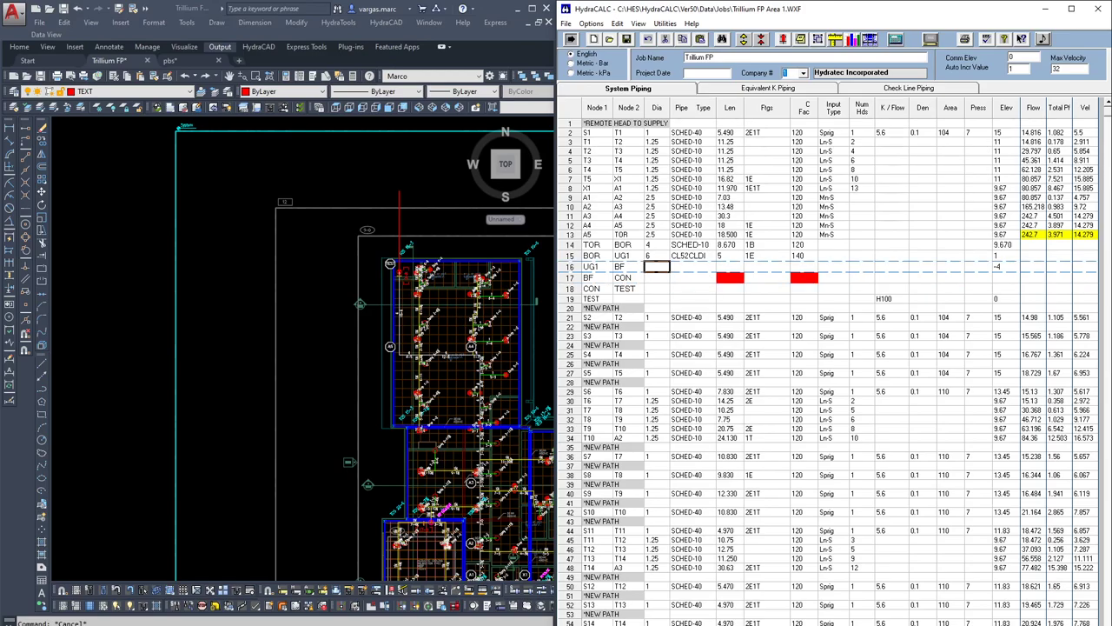
pyautogui.click(753, 621)
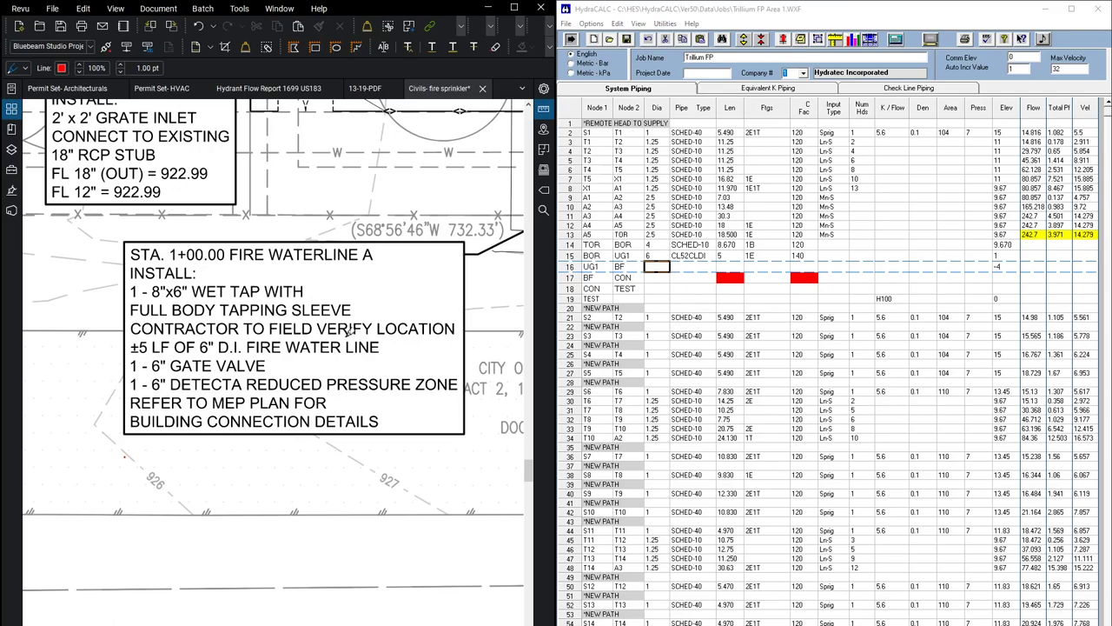
pyautogui.scroll(-4, 363, 339)
pyautogui.scroll(3, 440, 248)
pyautogui.scroll(2, 440, 247)
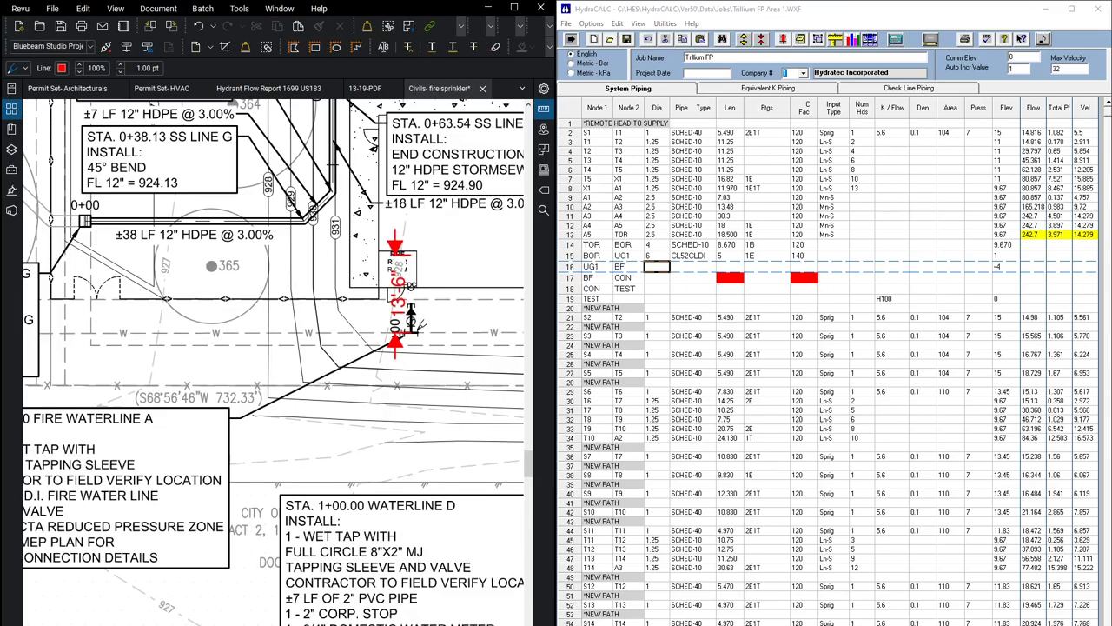
pyautogui.scroll(-4, 423, 322)
pyautogui.scroll(3, 408, 516)
pyautogui.scroll(1, 241, 523)
pyautogui.moveTo(278, 537); pyautogui.dragTo(199, 492, button='middle')
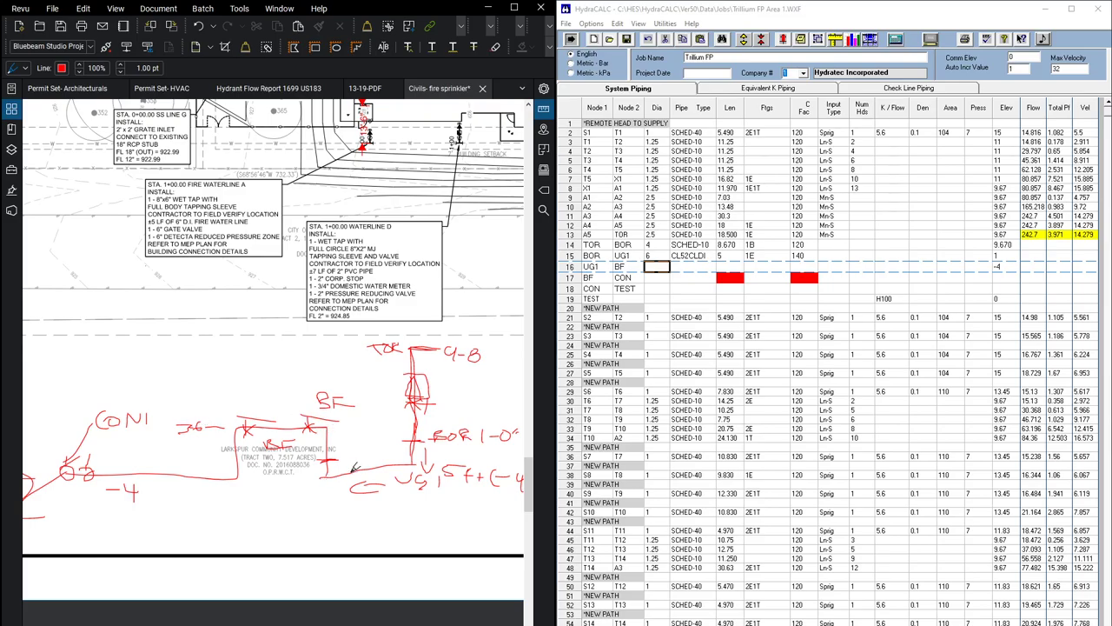
pyautogui.scroll(-1, 352, 471)
pyautogui.moveTo(385, 318); pyautogui.dragTo(362, 461, button='middle')
pyautogui.scroll(6, 339, 332)
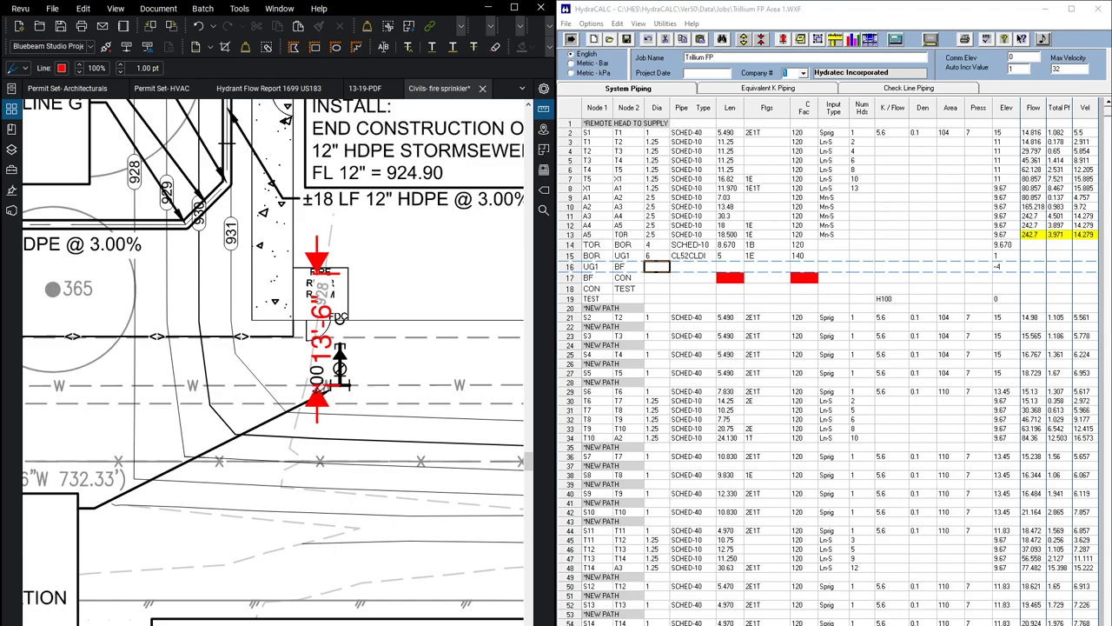
pyautogui.scroll(-3, 360, 348)
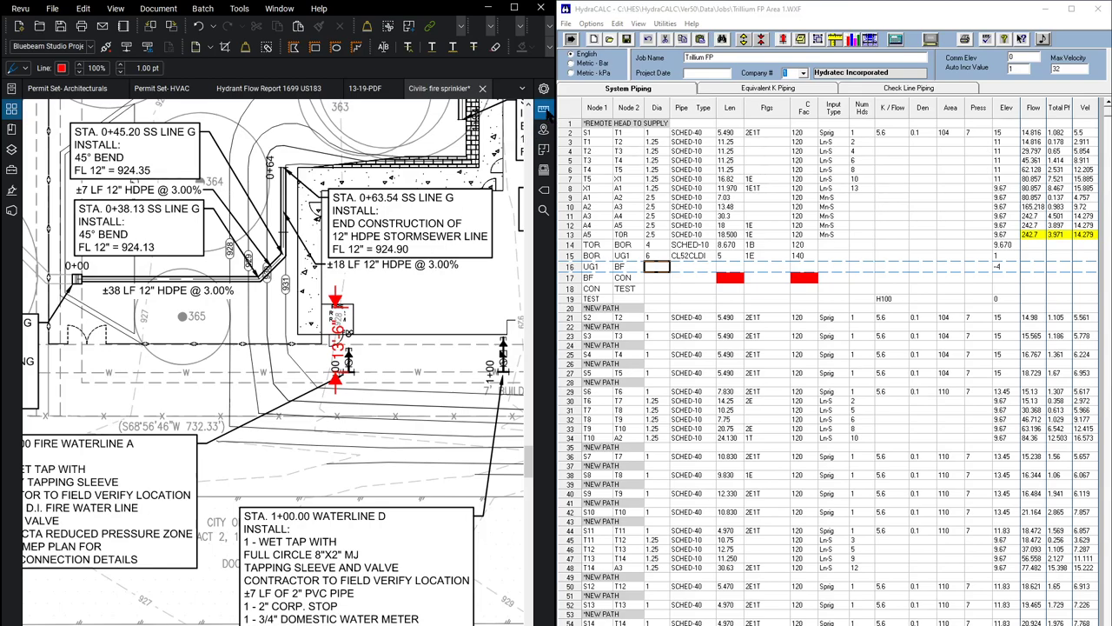
# - Measure the fire line from the riser room towards the backflow on the civil plan, and check it against the riser sketch
pyautogui.click(544, 109)
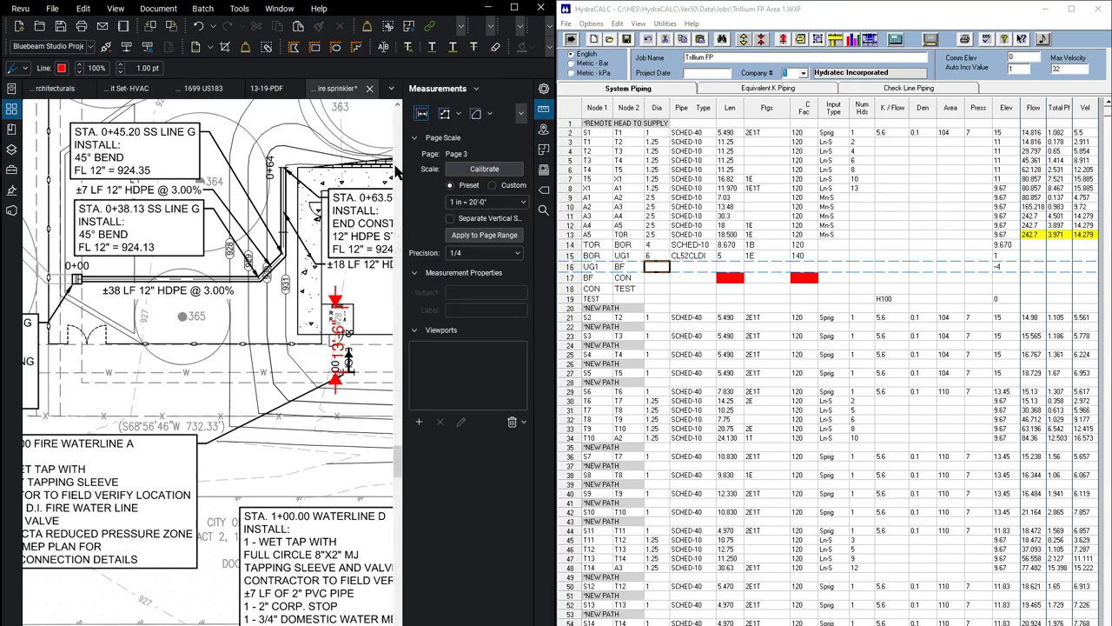
pyautogui.click(346, 347)
pyautogui.scroll(5, 346, 347)
pyautogui.click(329, 371)
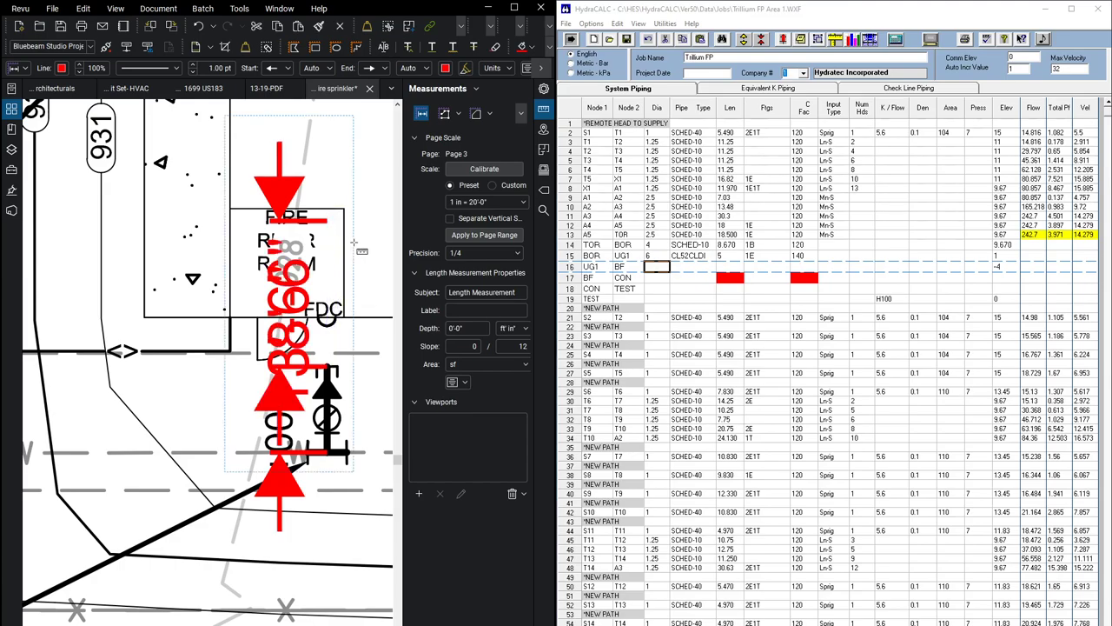
pyautogui.scroll(-5, 347, 296)
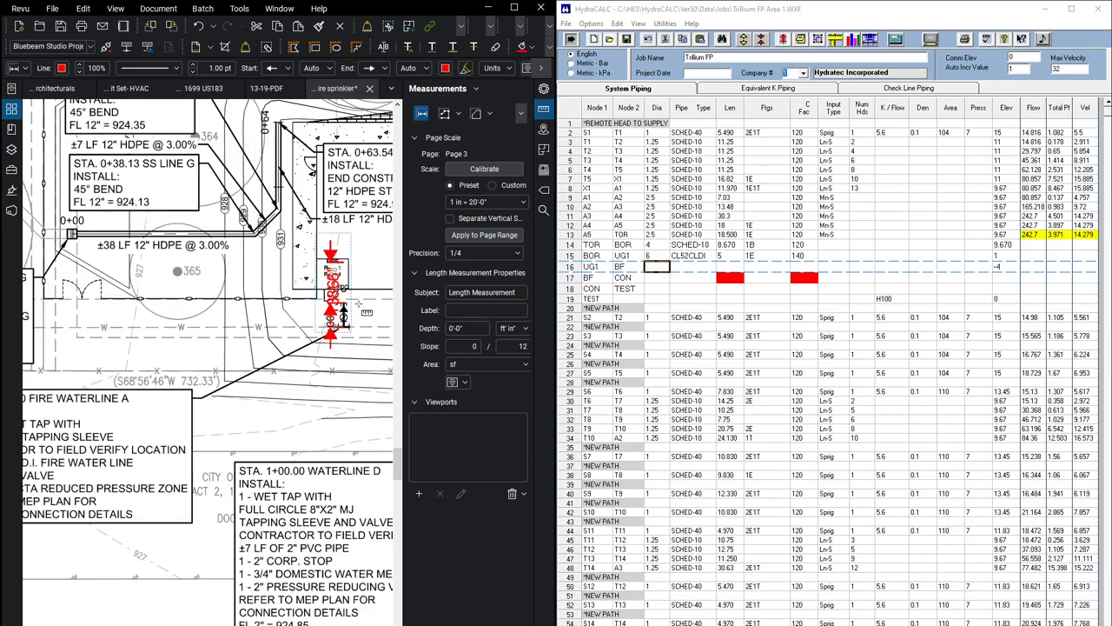
pyautogui.scroll(5, 347, 306)
pyautogui.scroll(-8, 352, 306)
pyautogui.moveTo(332, 346); pyautogui.dragTo(208, 265, button='middle')
pyautogui.moveTo(132, 439); pyautogui.dragTo(228, 441, button='middle')
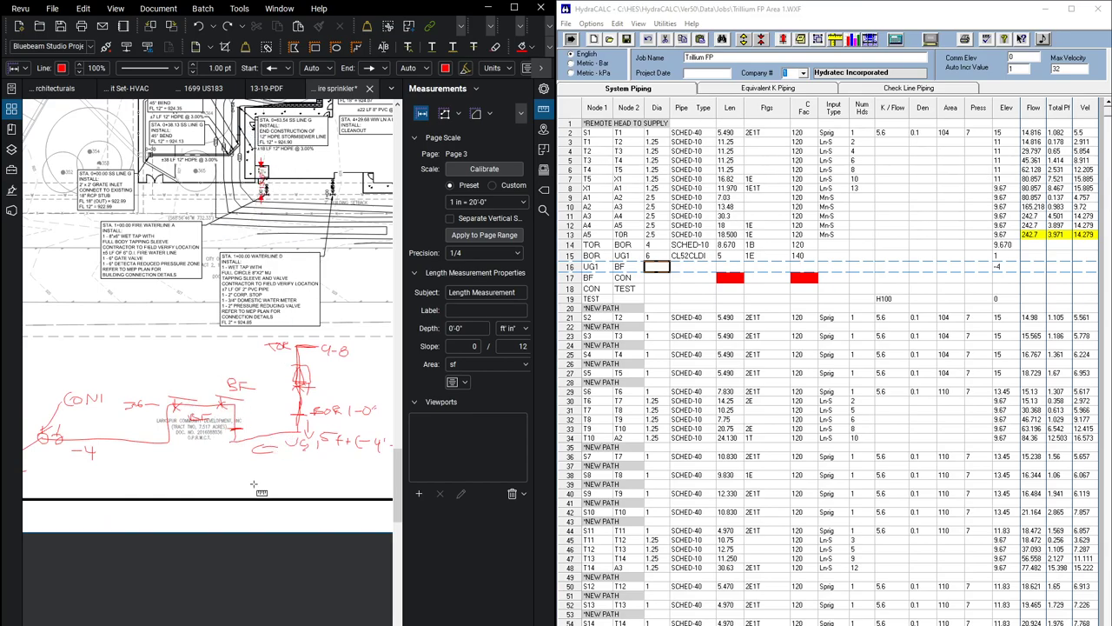
pyautogui.scroll(4, 157, 442)
pyautogui.moveTo(161, 428)
pyautogui.mouseDown(button='middle')
pyautogui.moveTo(245, 429)
pyautogui.moveTo(205, 410)
pyautogui.moveTo(138, 413)
pyautogui.mouseUp(button='middle')
pyautogui.scroll(-2, 299, 451)
# - Set the UG1 to BF pipe to diameter 6, type CL52CLDI, with length 17.5 and fittings 2E
pyautogui.click(654, 268)
pyautogui.doubleClick(654, 269)
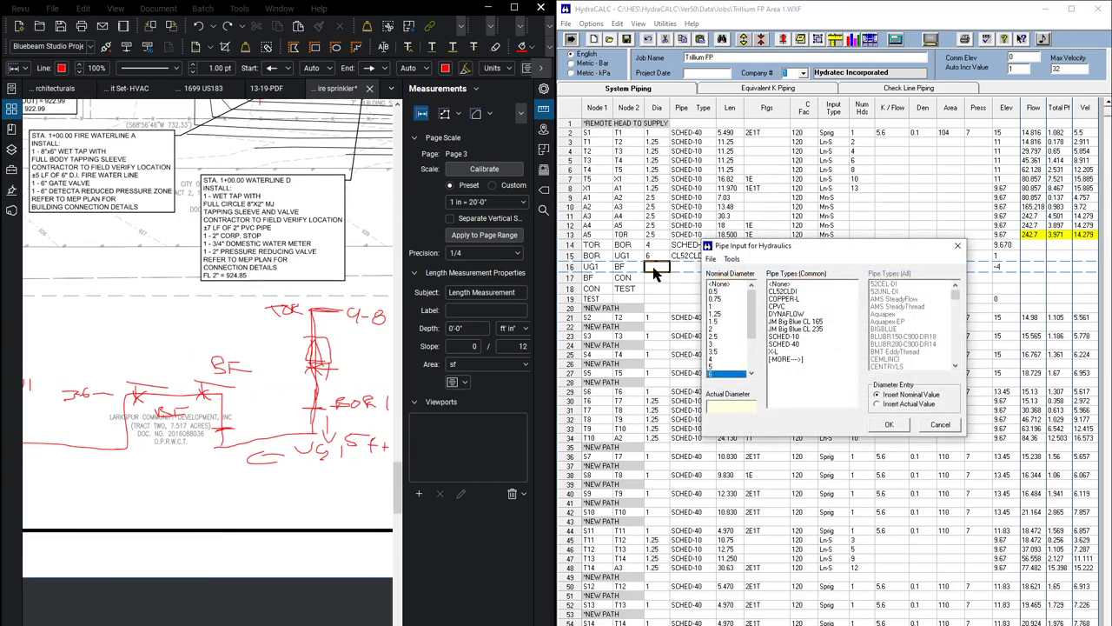
pyautogui.click(793, 291)
pyautogui.click(889, 424)
pyautogui.write('17.5')
pyautogui.press('Tab')
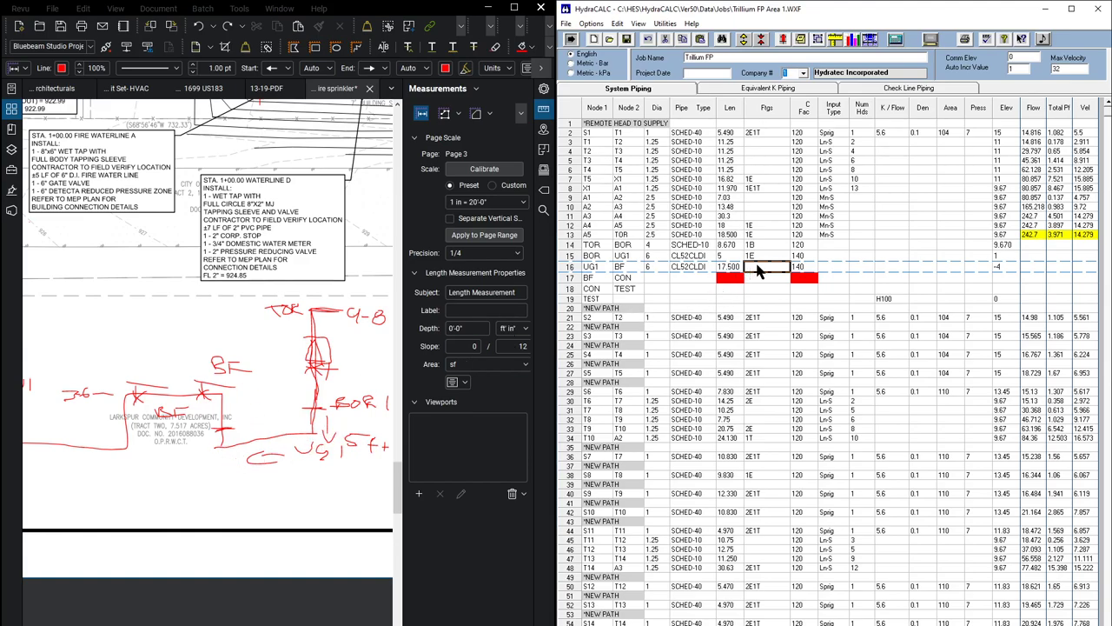
pyautogui.write('2E')
# - Set the elevation at BF to 3.5
pyautogui.click(661, 279)
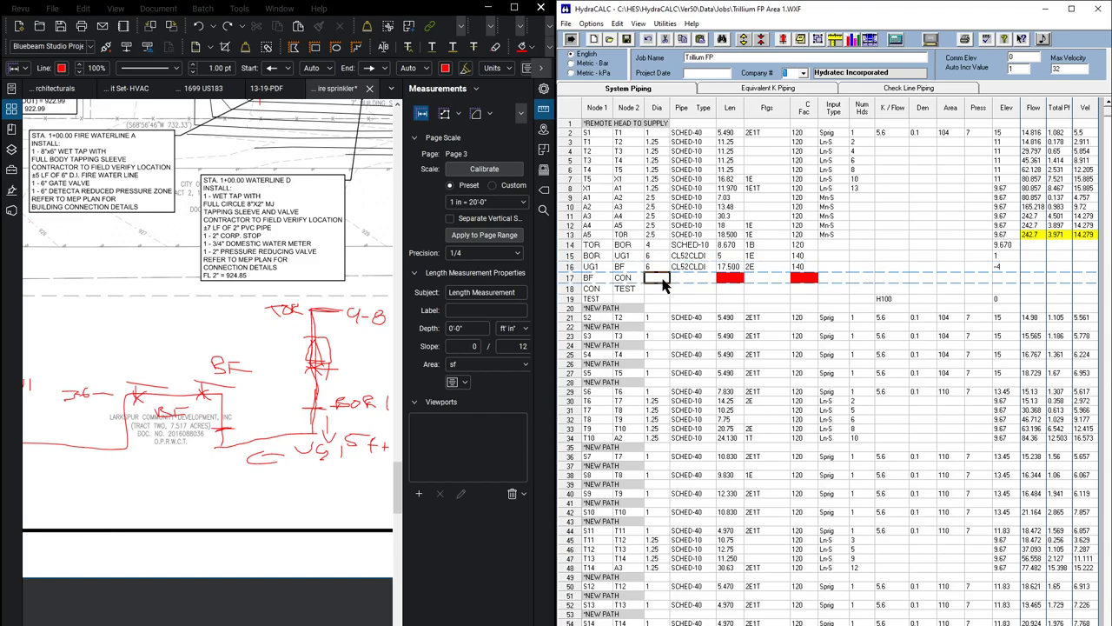
pyautogui.click(1006, 276)
pyautogui.write('3.5')
# - Set the BF to CON pipe to diameter 6, type CL52CLDI
pyautogui.press('Left')
pyautogui.press('Left')
pyautogui.press('Left')
pyautogui.press('Left')
pyautogui.press('Left')
pyautogui.press('Left')
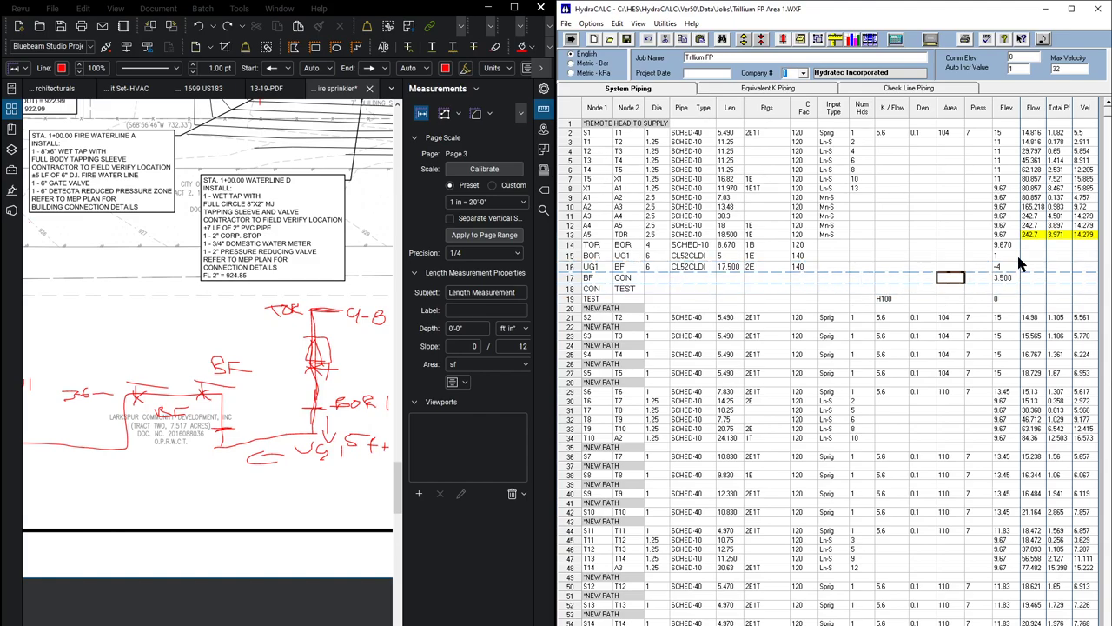
pyautogui.press('Left')
pyautogui.press('Left')
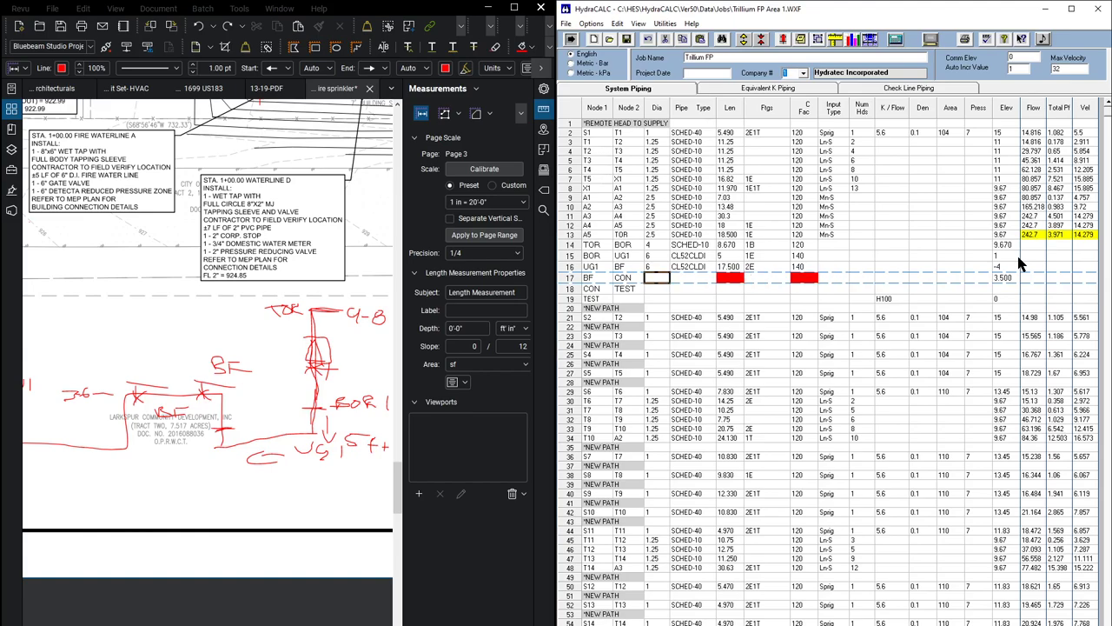
pyautogui.doubleClick(656, 278)
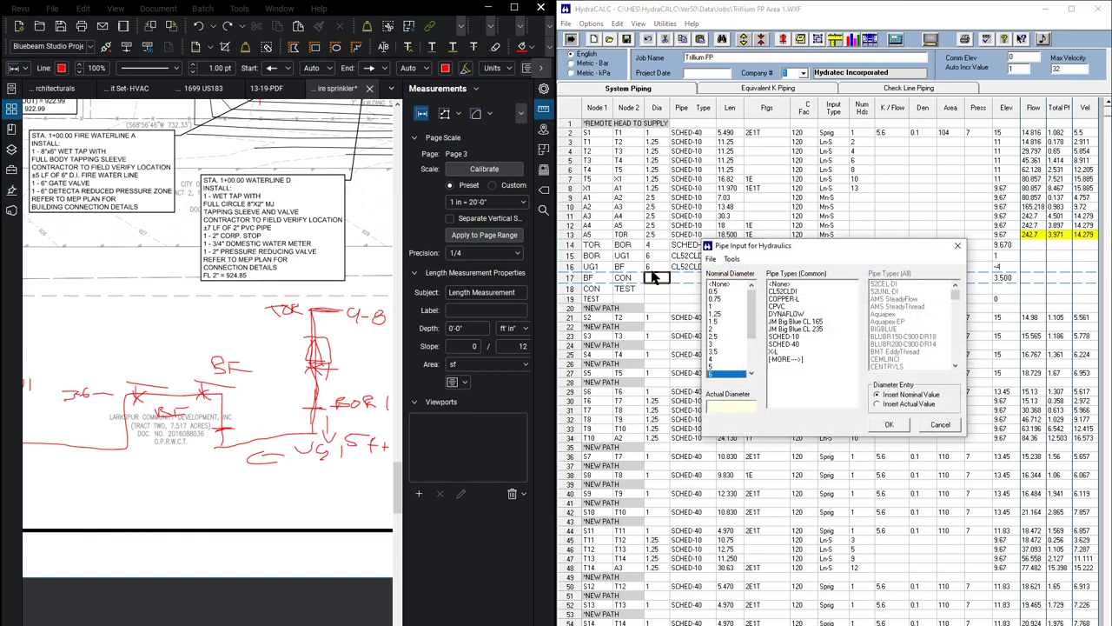
pyautogui.click(789, 293)
pyautogui.click(887, 425)
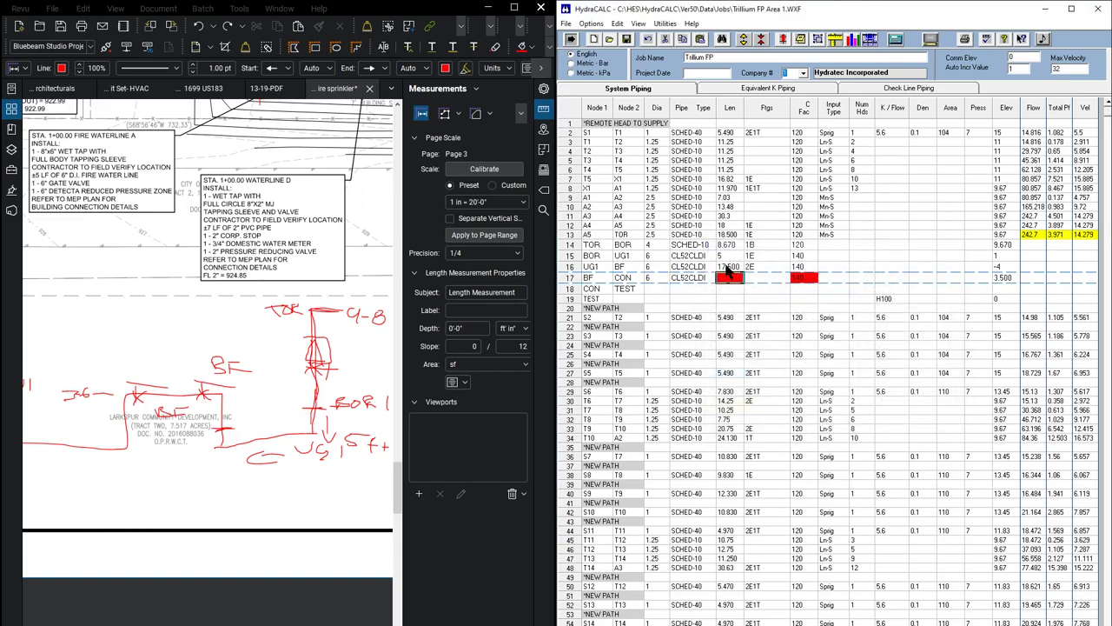
# - Check the run from the backflow to the connection on the civil plan, and set the BF to CON pipe's length to 14.5
pyautogui.moveTo(170, 396); pyautogui.dragTo(271, 384, button='middle')
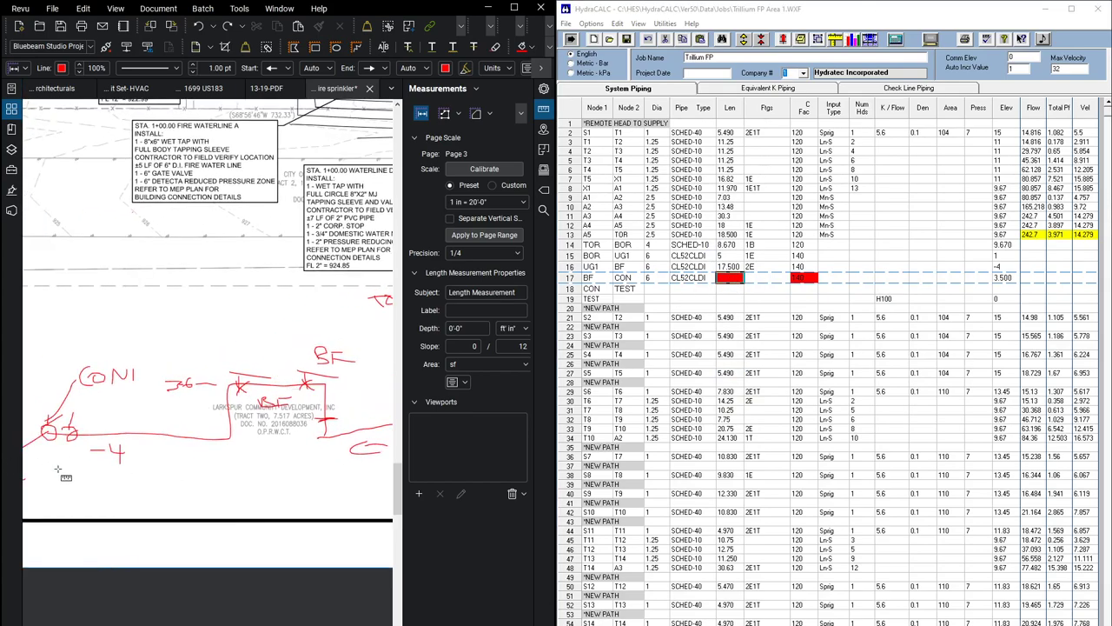
pyautogui.scroll(-3, 209, 377)
pyautogui.scroll(6, 270, 319)
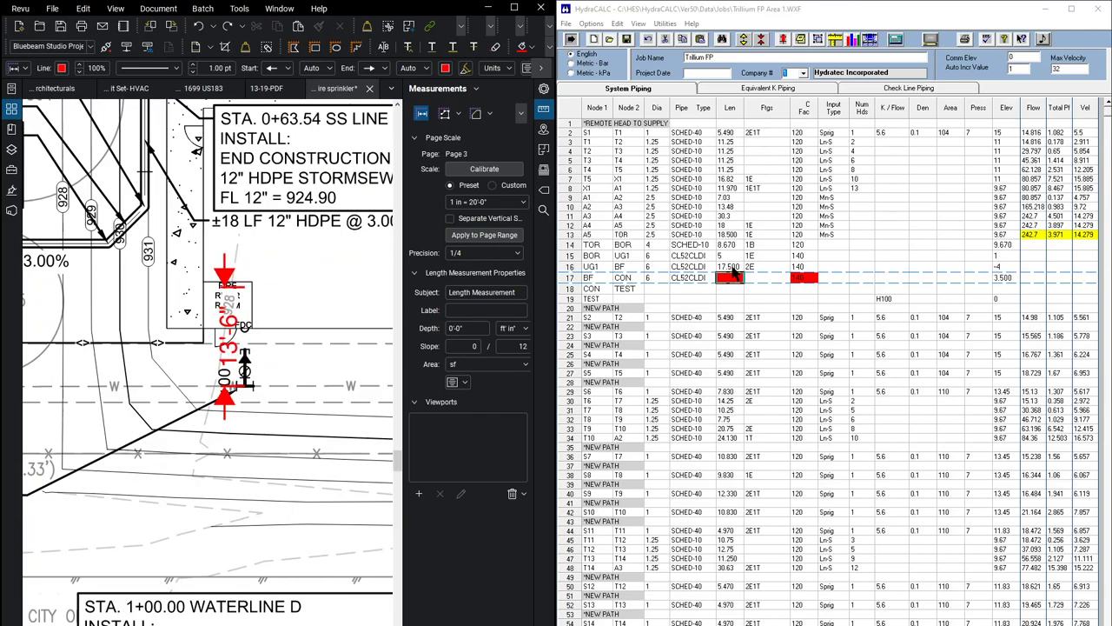
pyautogui.scroll(-5, 350, 383)
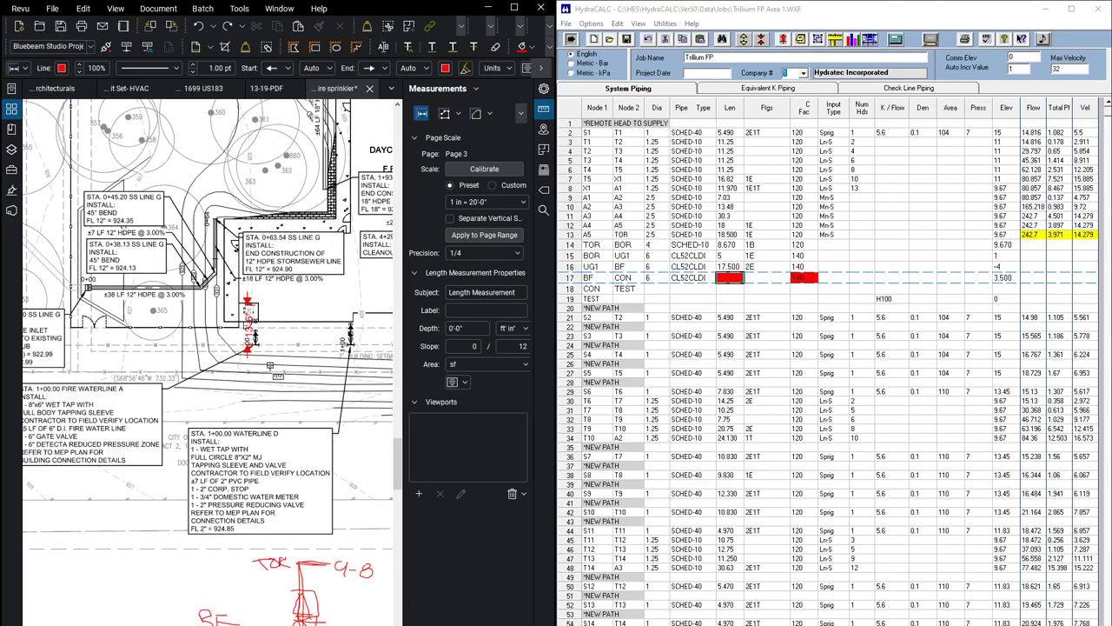
pyautogui.scroll(3, 256, 348)
pyautogui.scroll(-4, 268, 343)
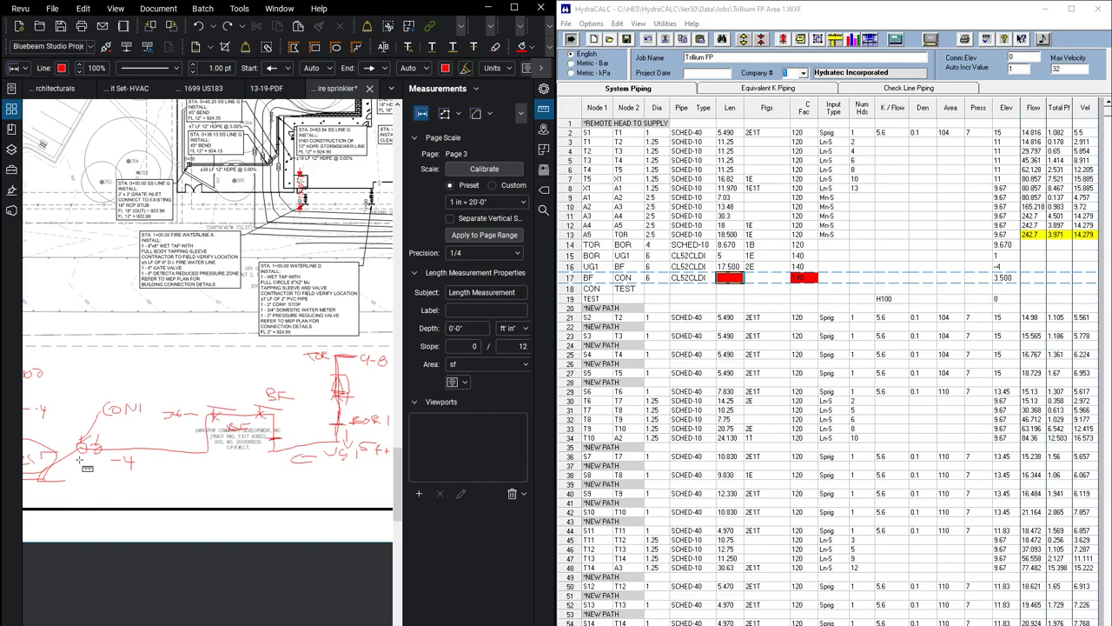
pyautogui.scroll(5, 300, 184)
pyautogui.moveTo(291, 235); pyautogui.dragTo(258, 334, button='middle')
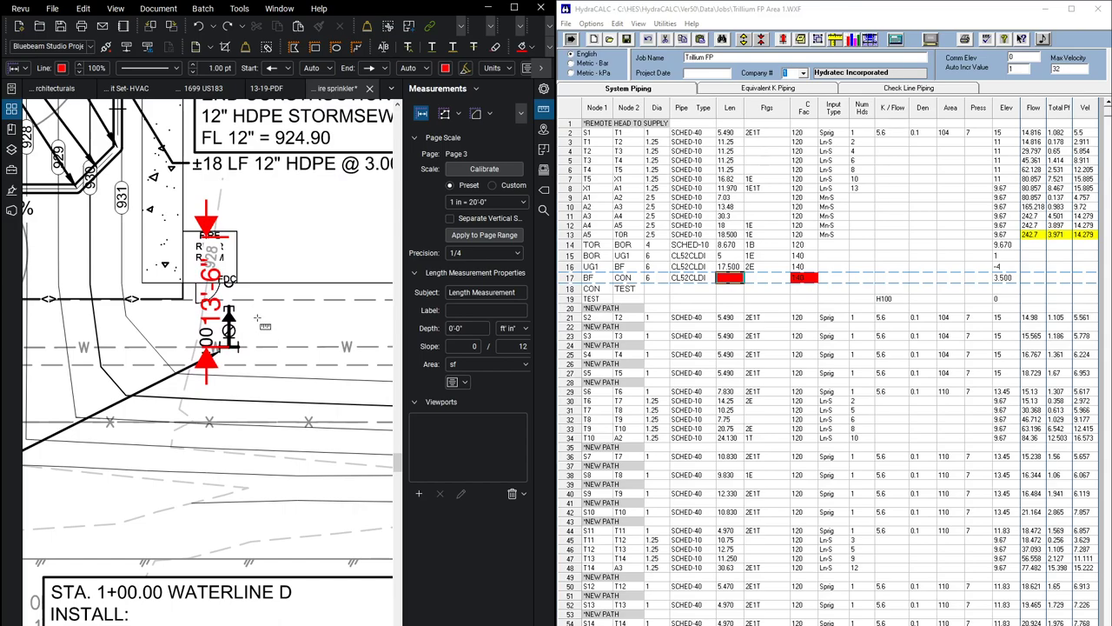
pyautogui.scroll(-5, 257, 315)
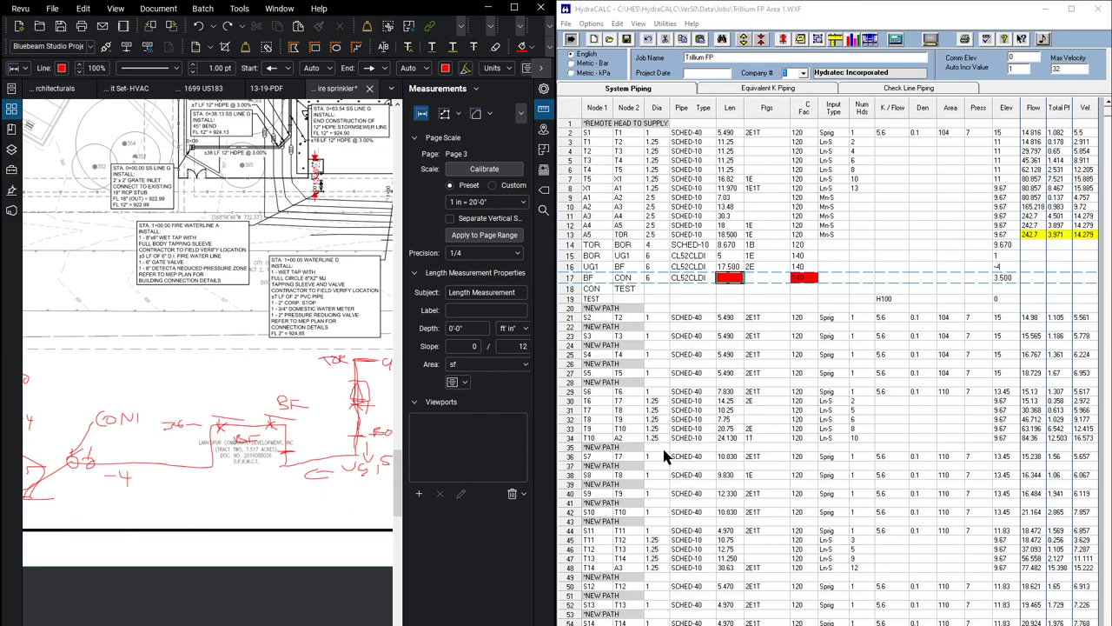
pyautogui.click(734, 287)
pyautogui.write('14')
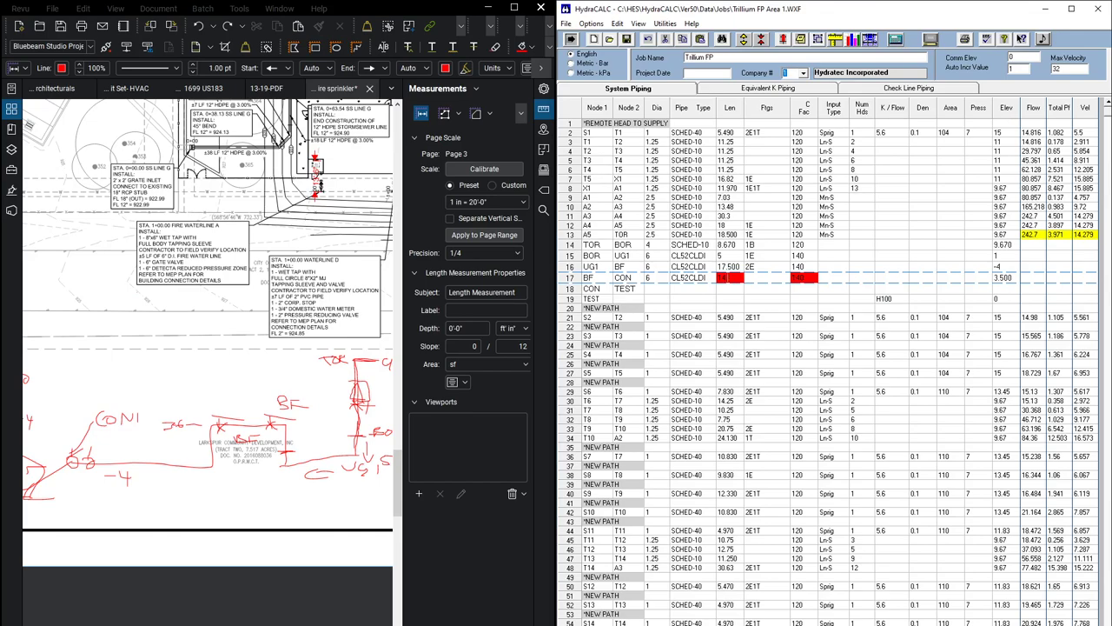
pyautogui.write('14.5')
pyautogui.press('Tab')
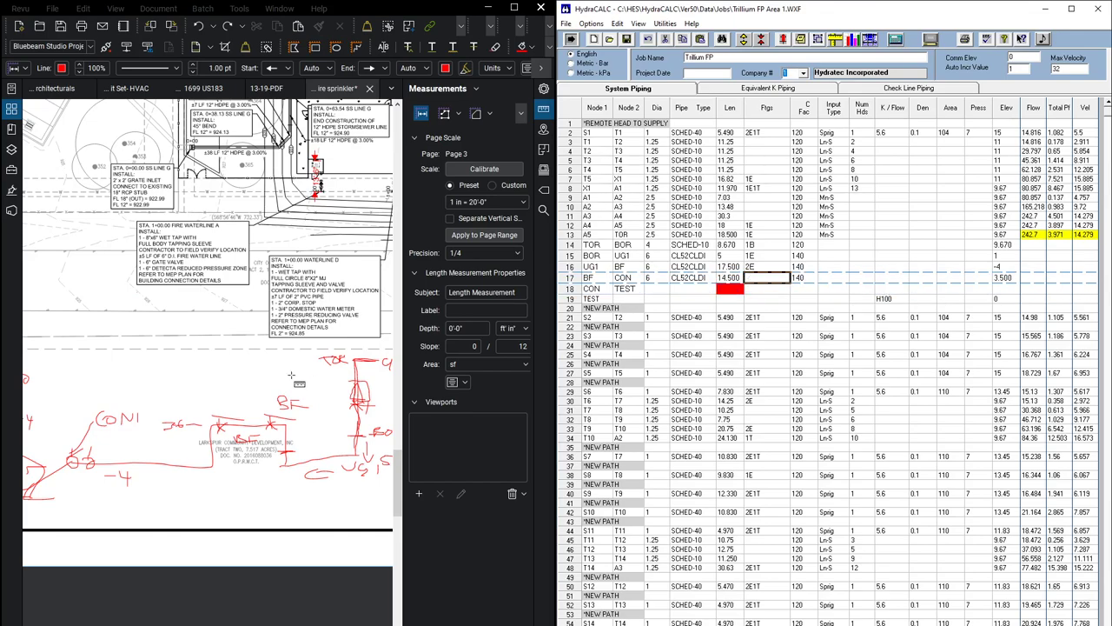
# - Discard the stray length measurement over the backflow sketch and hide the measurement settings
pyautogui.click(275, 415)
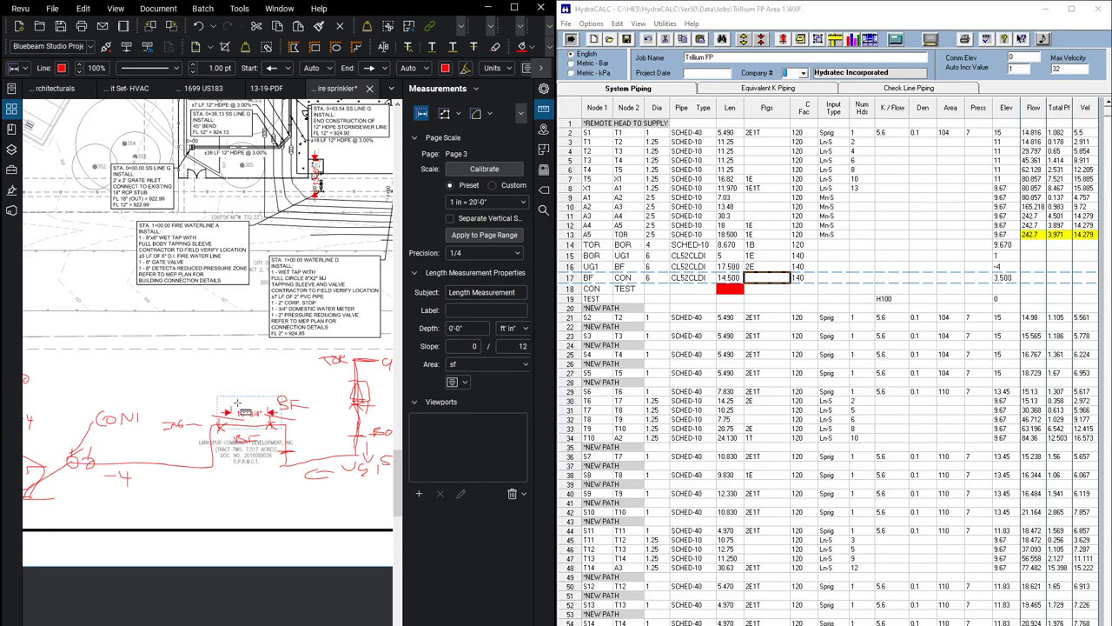
pyautogui.press('Escape')
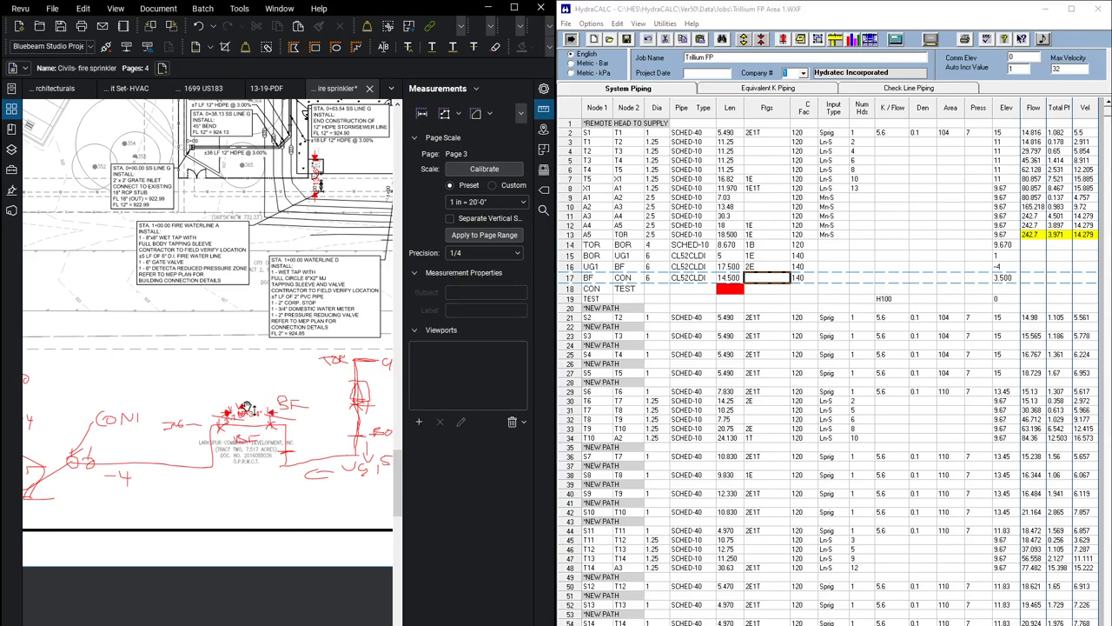
pyautogui.scroll(-5, 247, 408)
pyautogui.scroll(7, 183, 435)
pyautogui.scroll(3, 182, 434)
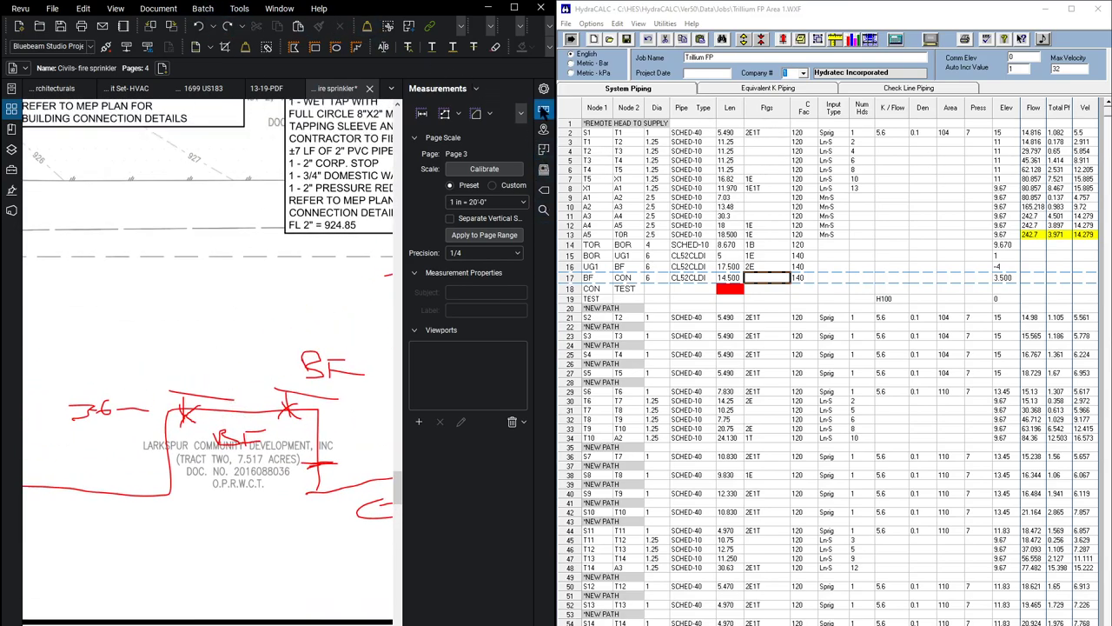
pyautogui.click(543, 111)
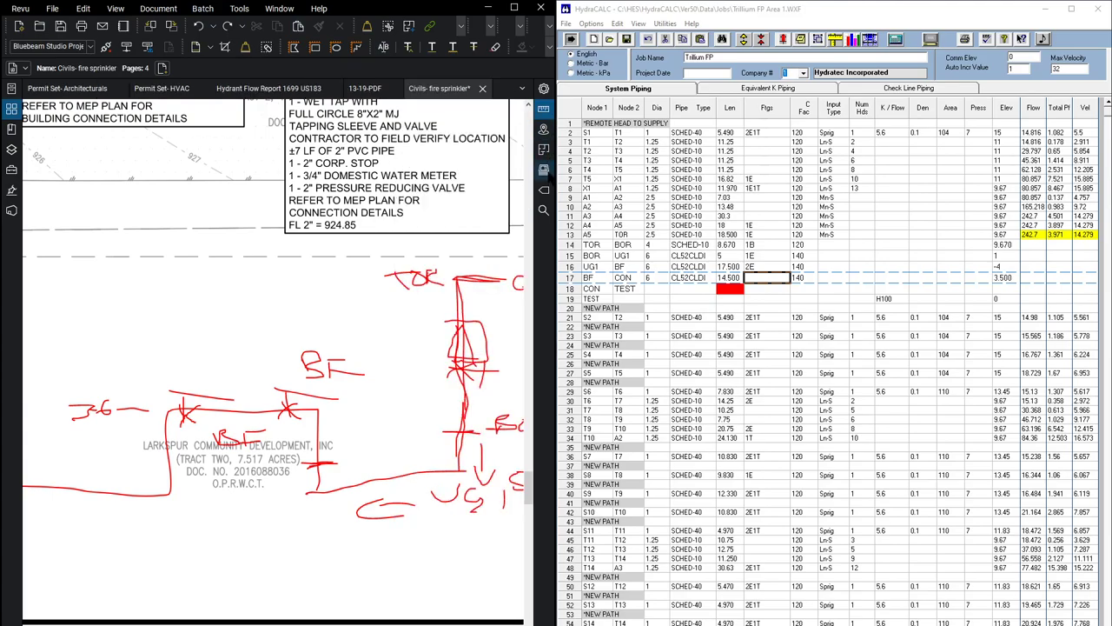
# - Examine the sketched run between the connection and backflow, and the Fire Waterline A note on the civil plan
pyautogui.moveTo(169, 453); pyautogui.dragTo(292, 421, button='middle')
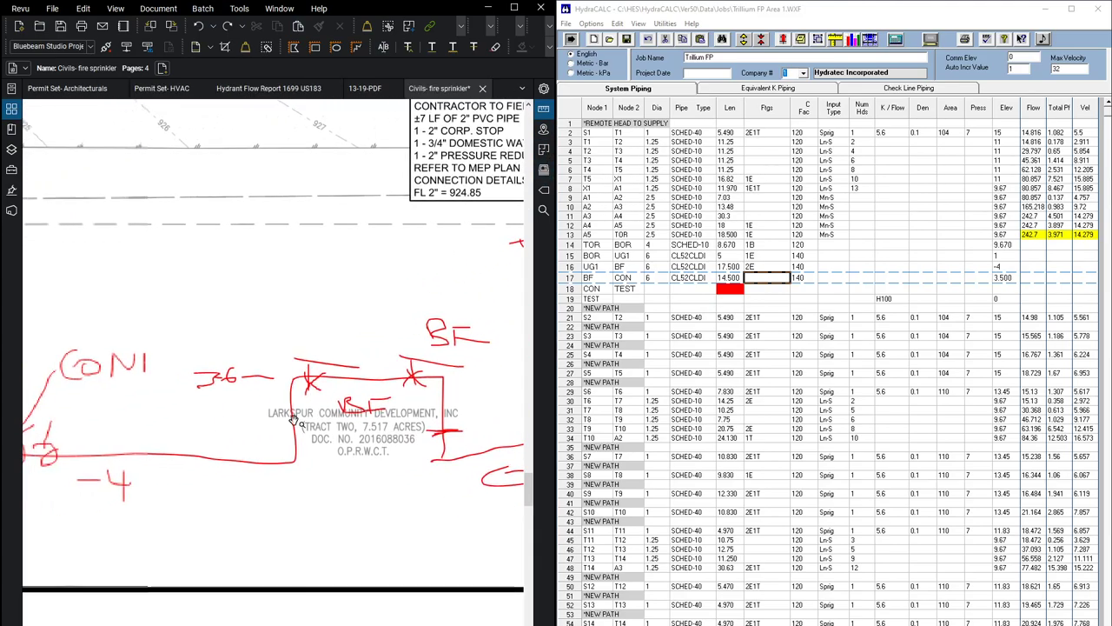
pyautogui.scroll(-1, 292, 422)
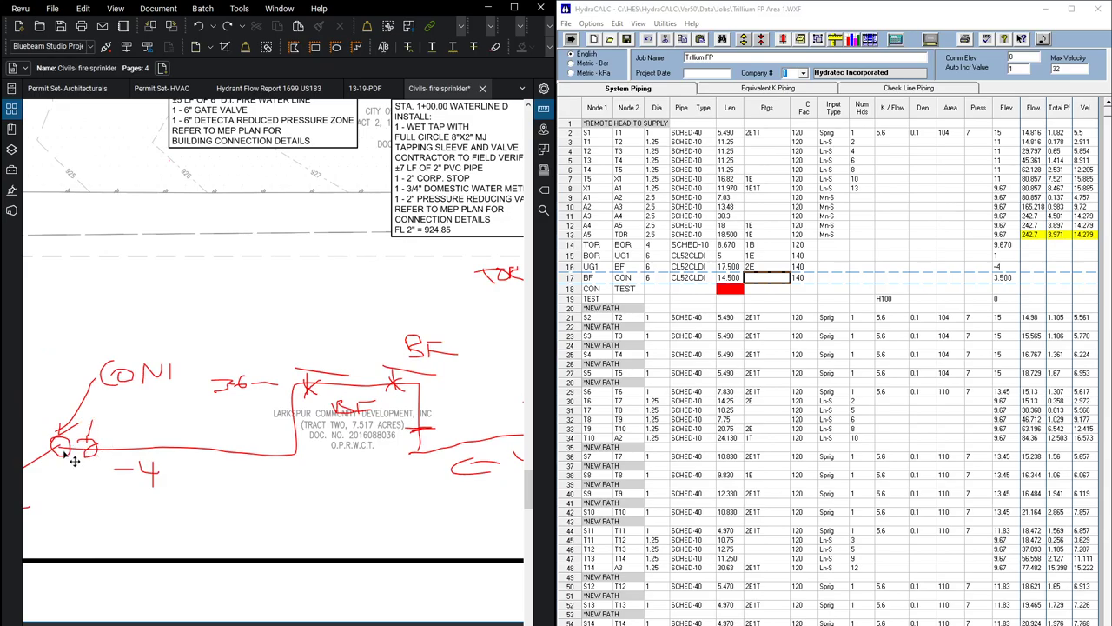
pyautogui.scroll(-2, 96, 365)
pyautogui.moveTo(180, 259); pyautogui.dragTo(173, 455, button='middle')
pyautogui.scroll(2, 348, 277)
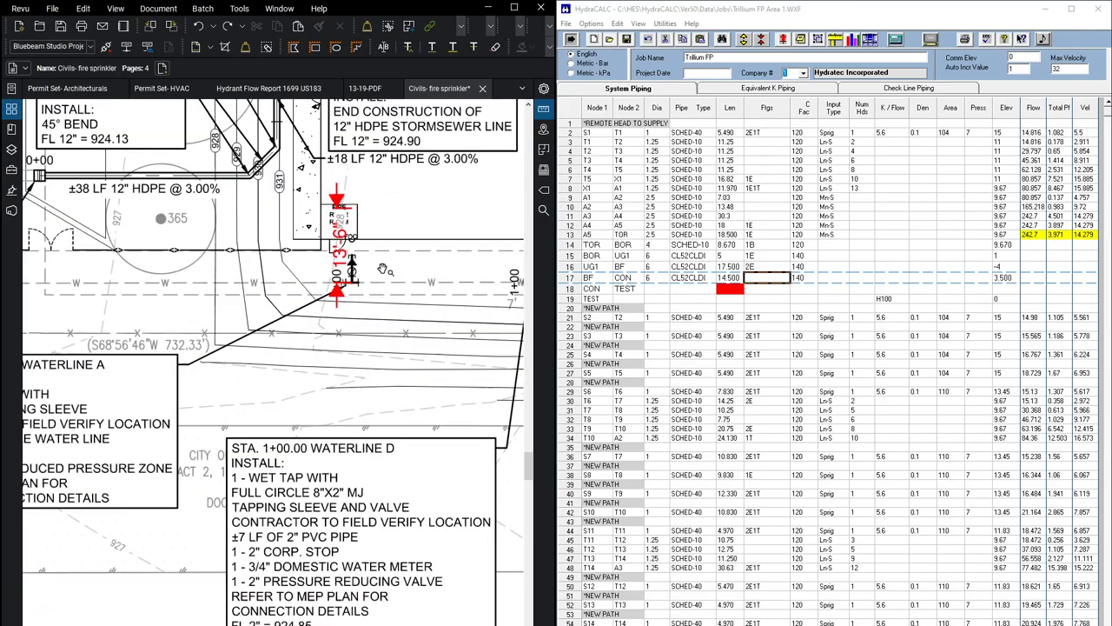
pyautogui.scroll(2, 383, 270)
pyautogui.scroll(-3, 289, 364)
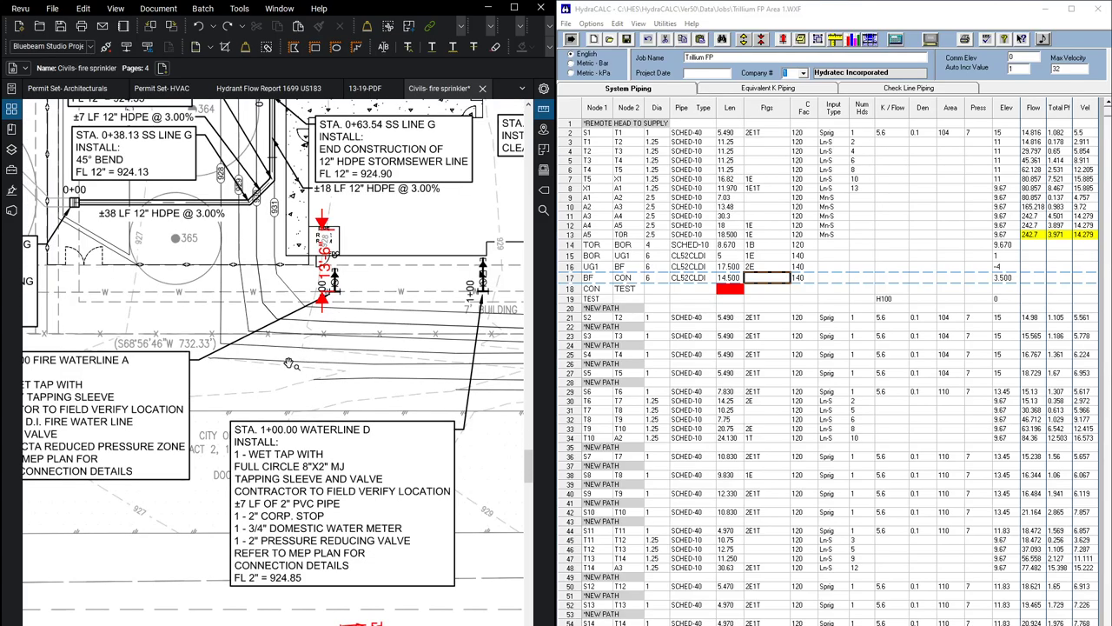
pyautogui.moveTo(289, 363); pyautogui.dragTo(395, 341)
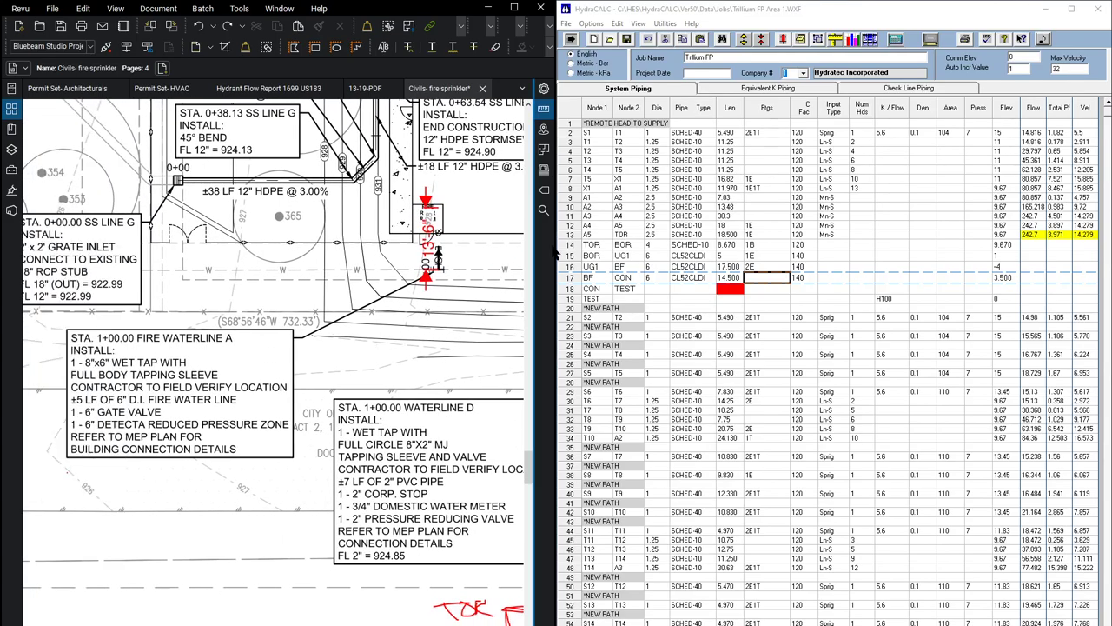
pyautogui.scroll(-2, 378, 387)
pyautogui.moveTo(377, 389); pyautogui.dragTo(324, 267)
# - Open the fittings entry for the BF to CON pipe and look through the Curves category for a suitable backflow preventer
pyautogui.click(758, 283)
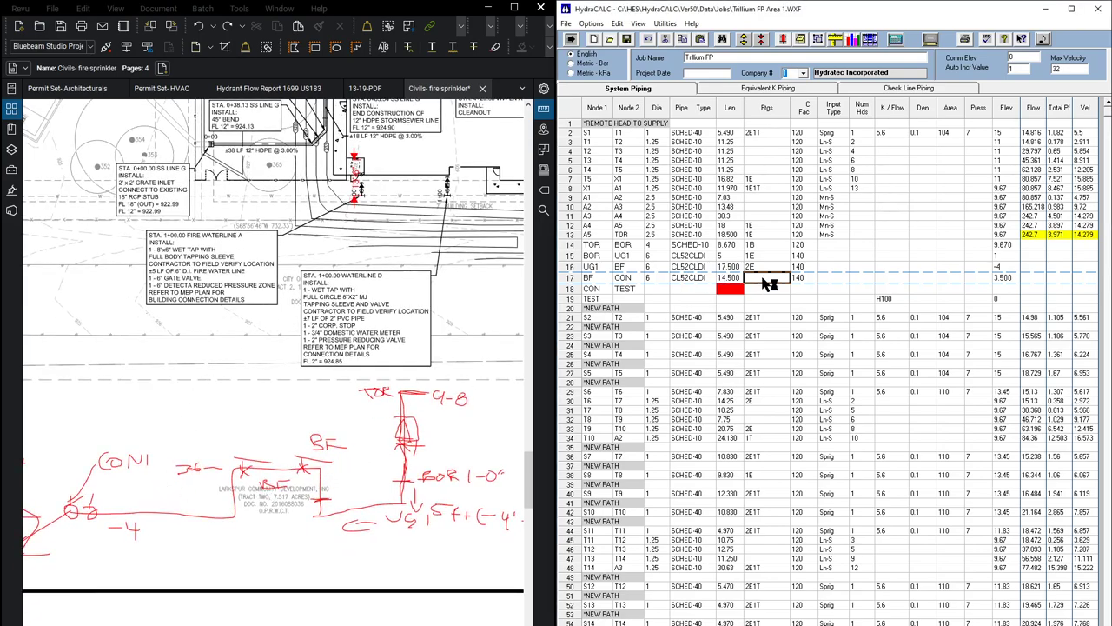
pyautogui.doubleClick(768, 285)
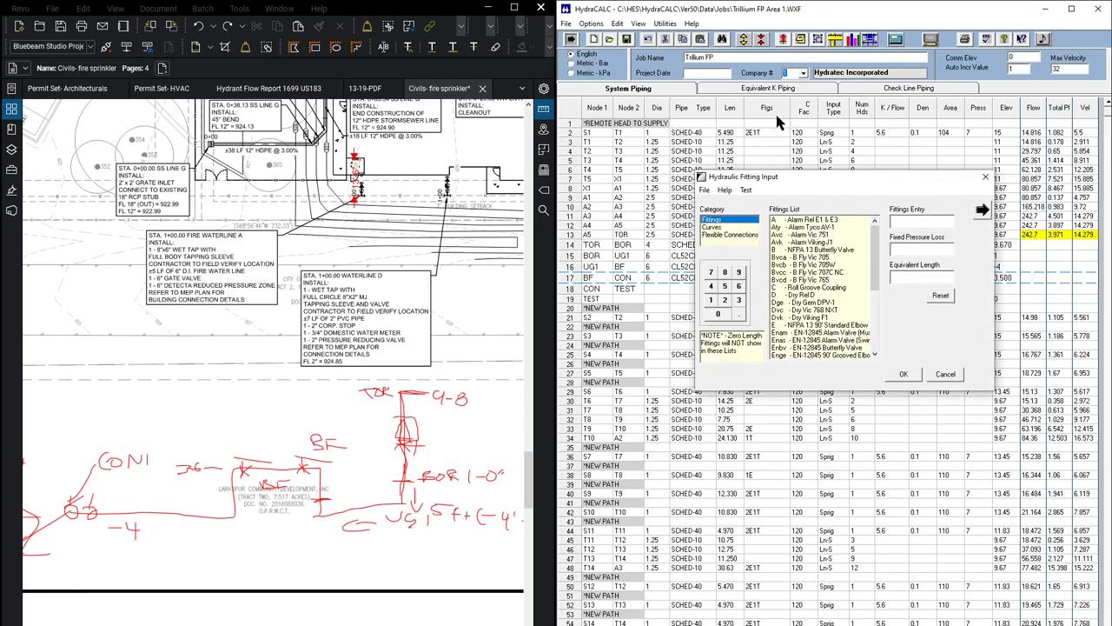
pyautogui.click(716, 227)
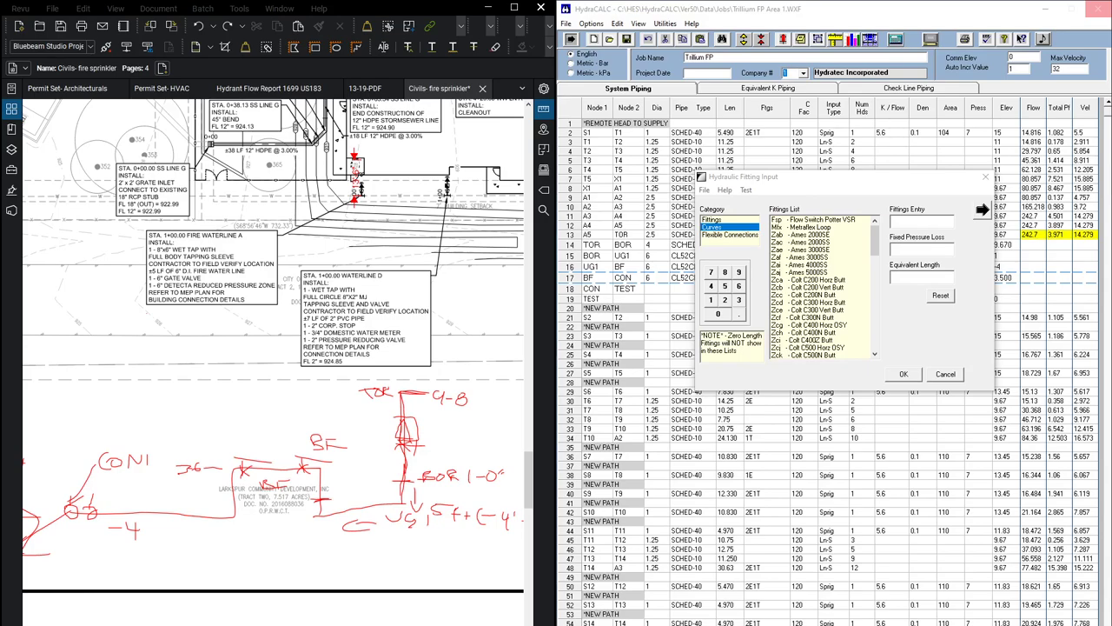
pyautogui.scroll(-15, 834, 287)
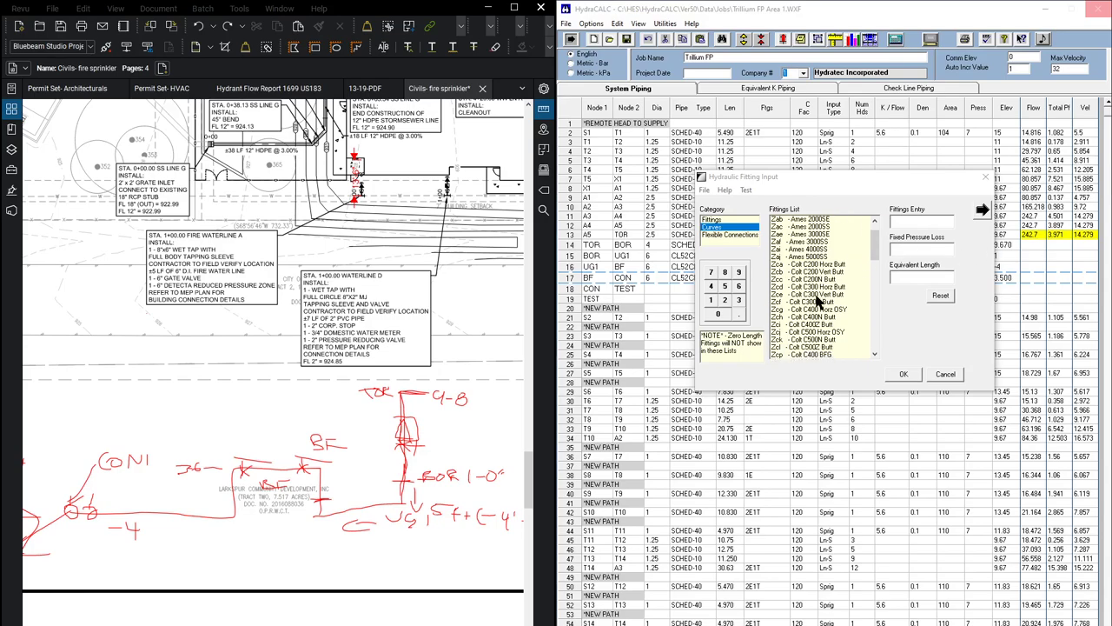
pyautogui.scroll(-7, 832, 296)
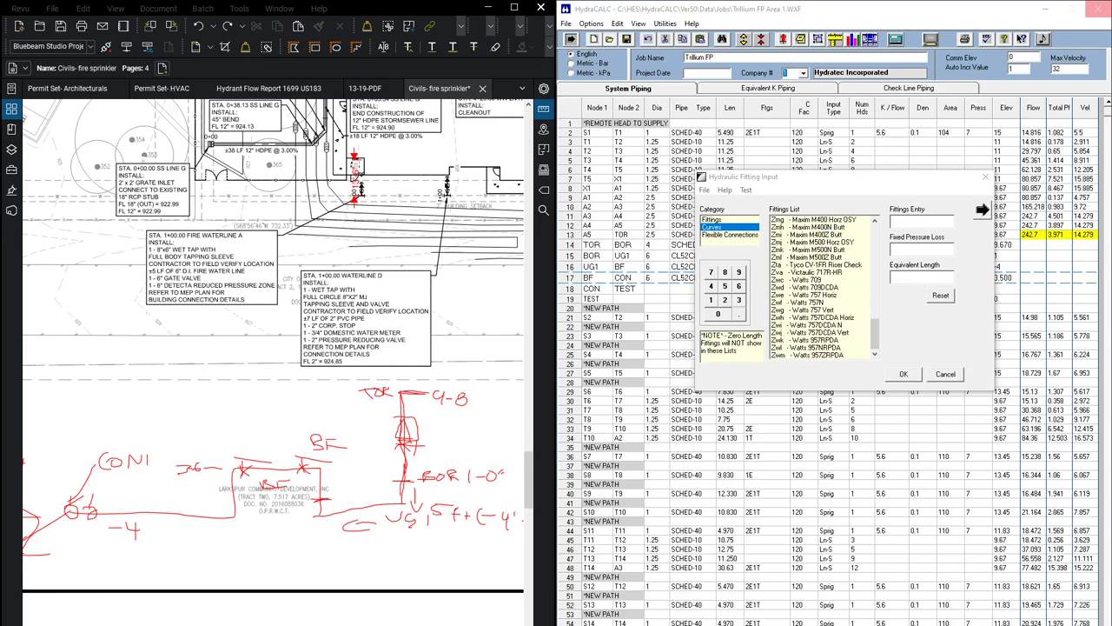
pyautogui.scroll(6, 817, 313)
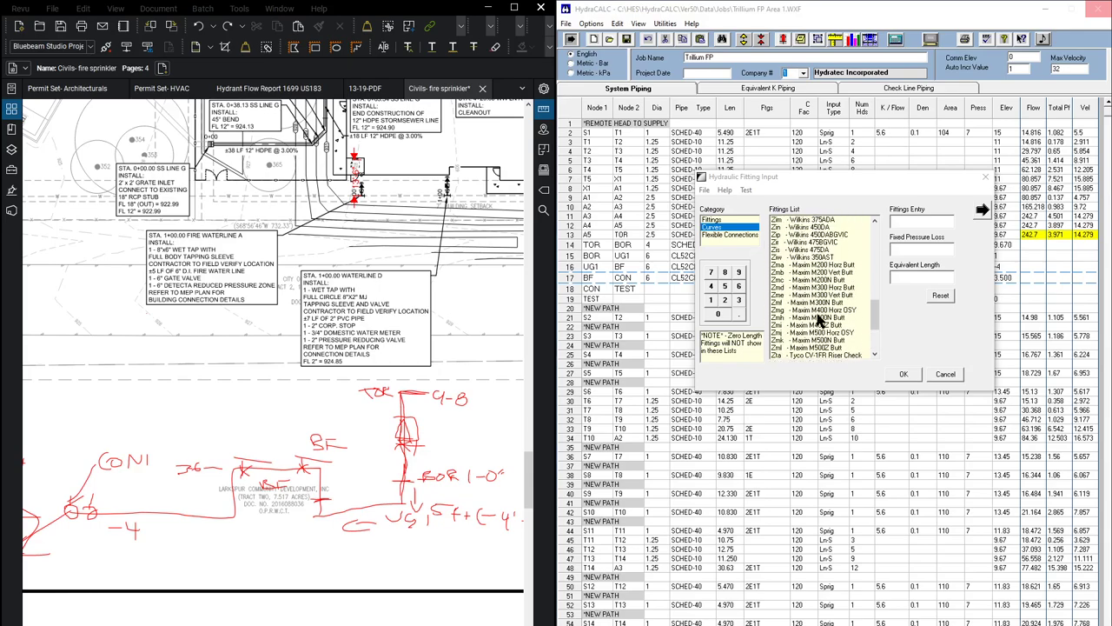
pyautogui.scroll(4, 817, 320)
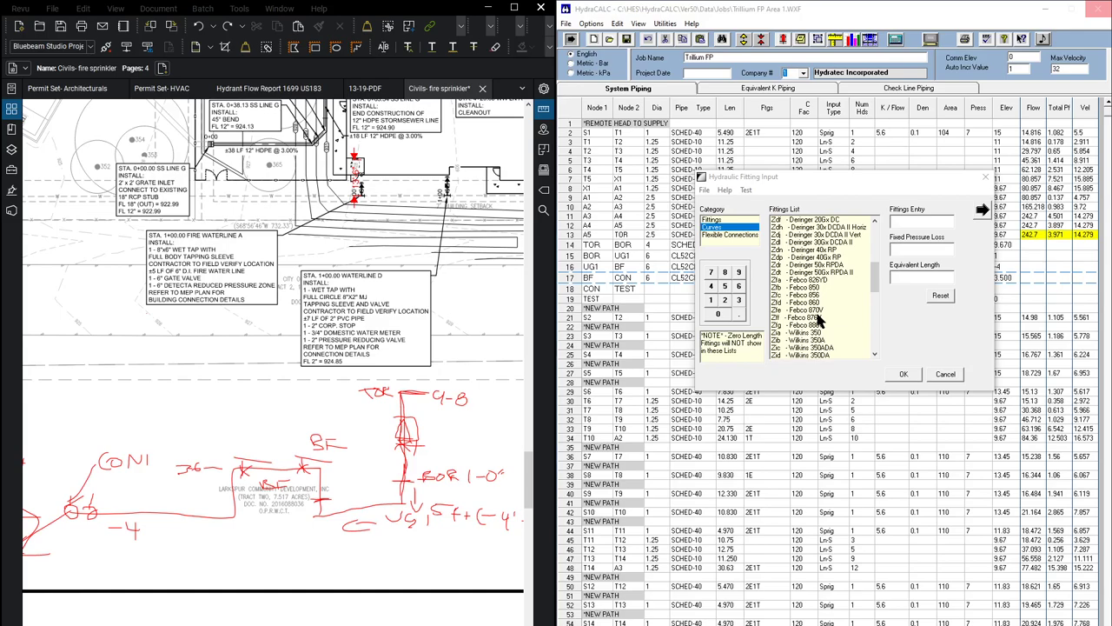
pyautogui.scroll(5, 833, 289)
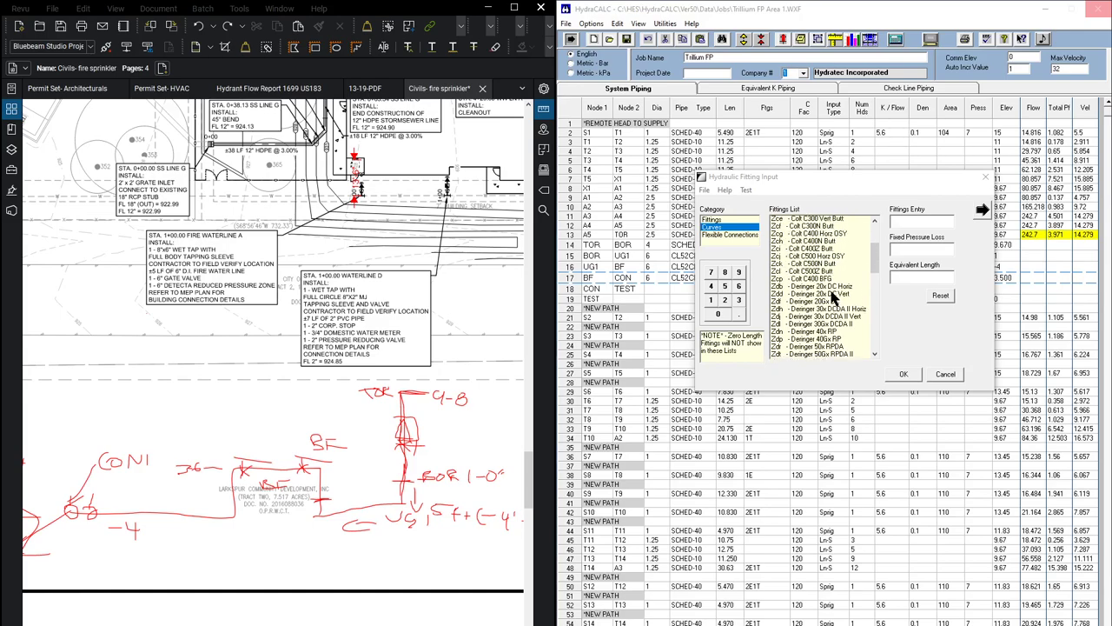
pyautogui.scroll(4, 833, 297)
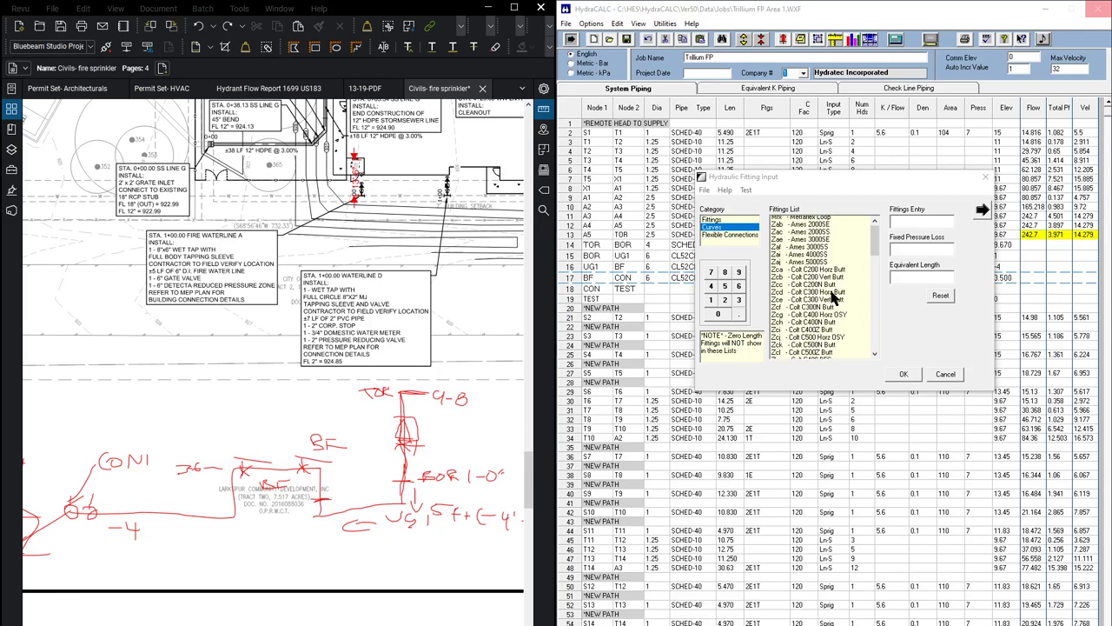
pyautogui.scroll(-15, 834, 297)
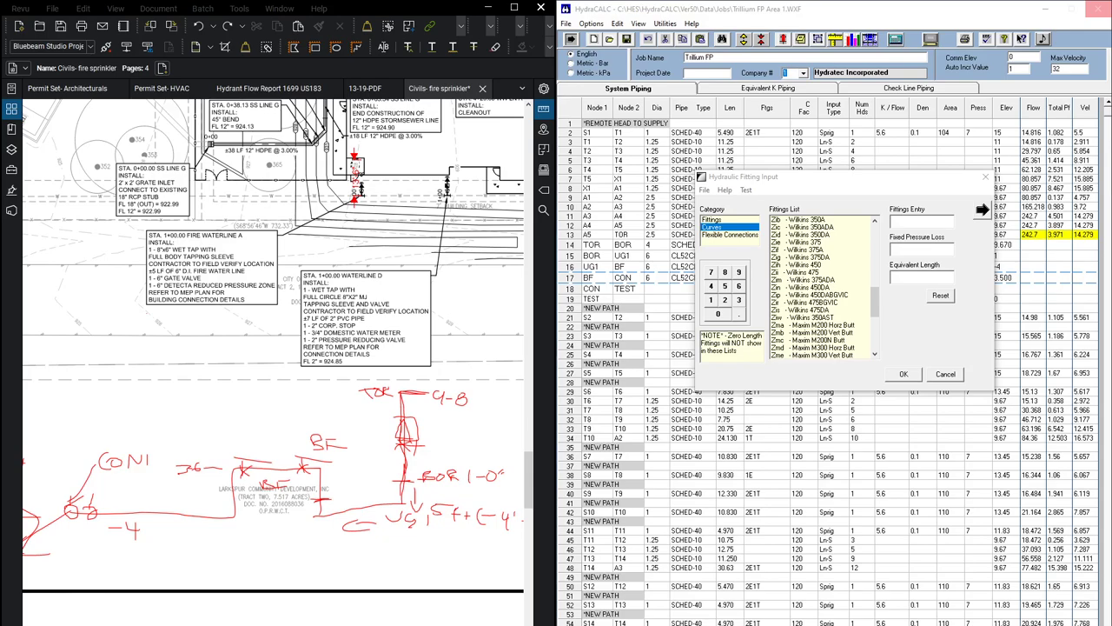
# - Check the Watts backflow preventer catalogue in the web browser against the backflow models in HydraCALC's Curves category
pyautogui.moveTo(782, 625); pyautogui.dragTo(764, 0)
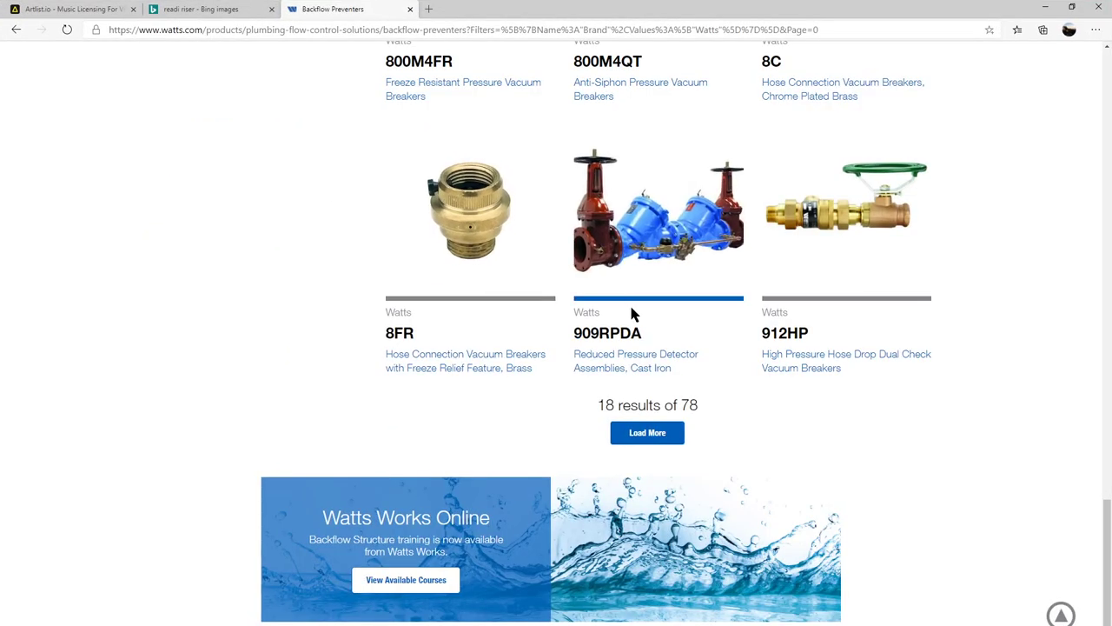
pyautogui.scroll(1, 679, 346)
pyautogui.scroll(-1, 679, 351)
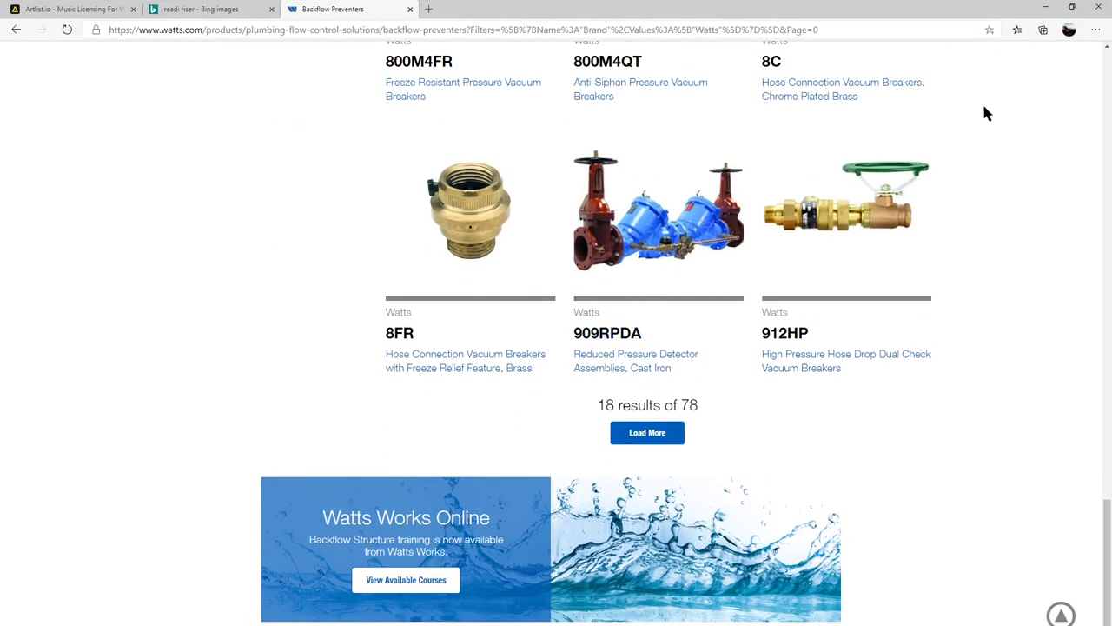
pyautogui.click(1044, 7)
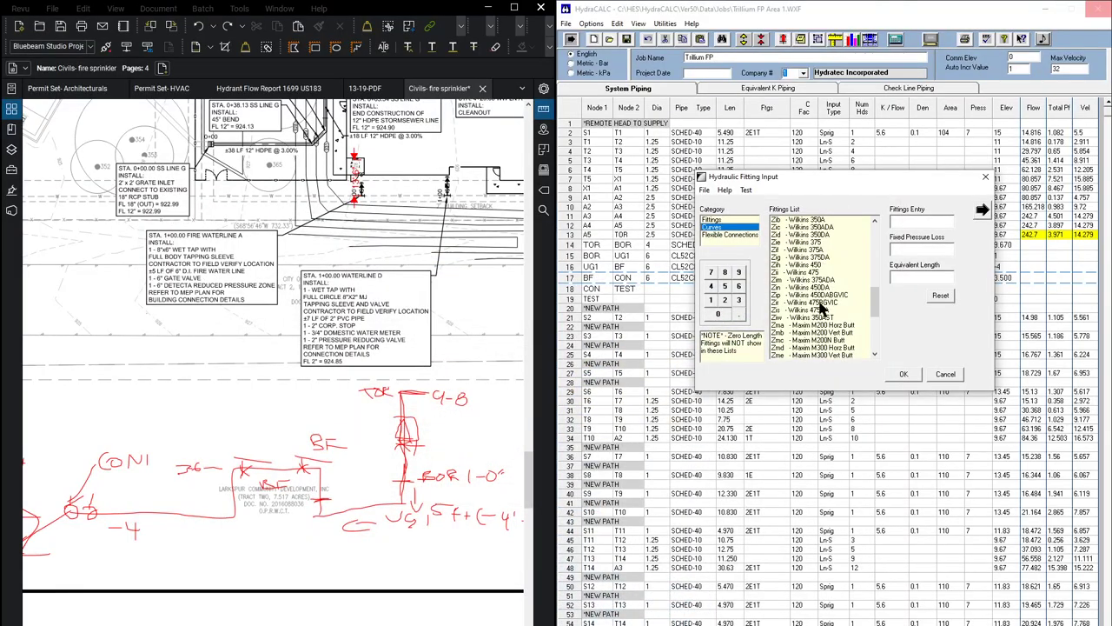
pyautogui.scroll(4, 826, 310)
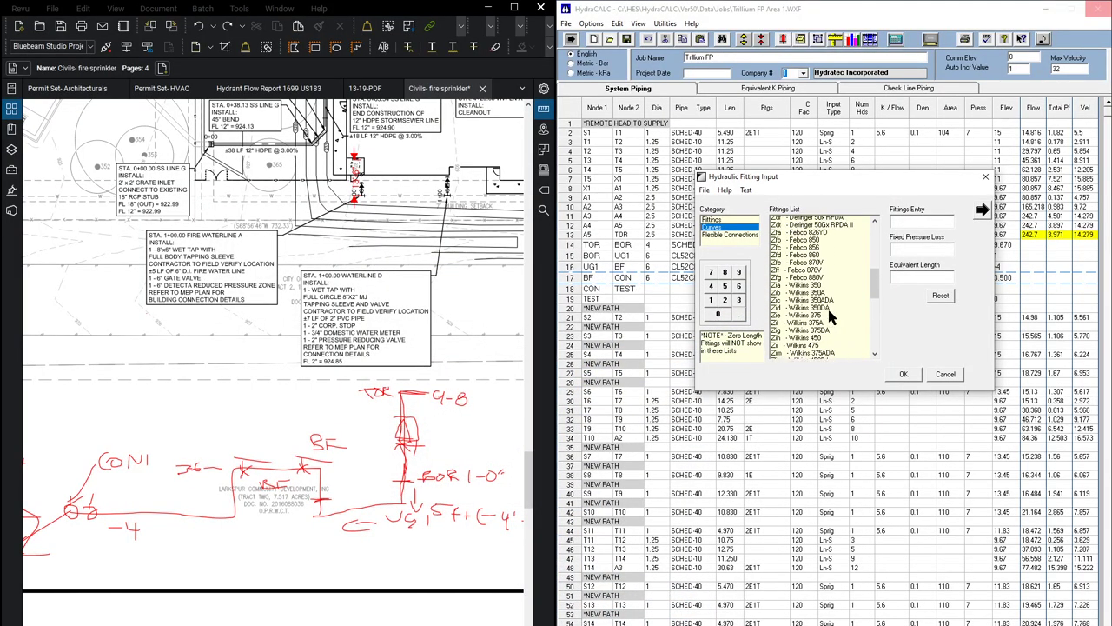
pyautogui.scroll(-8, 837, 298)
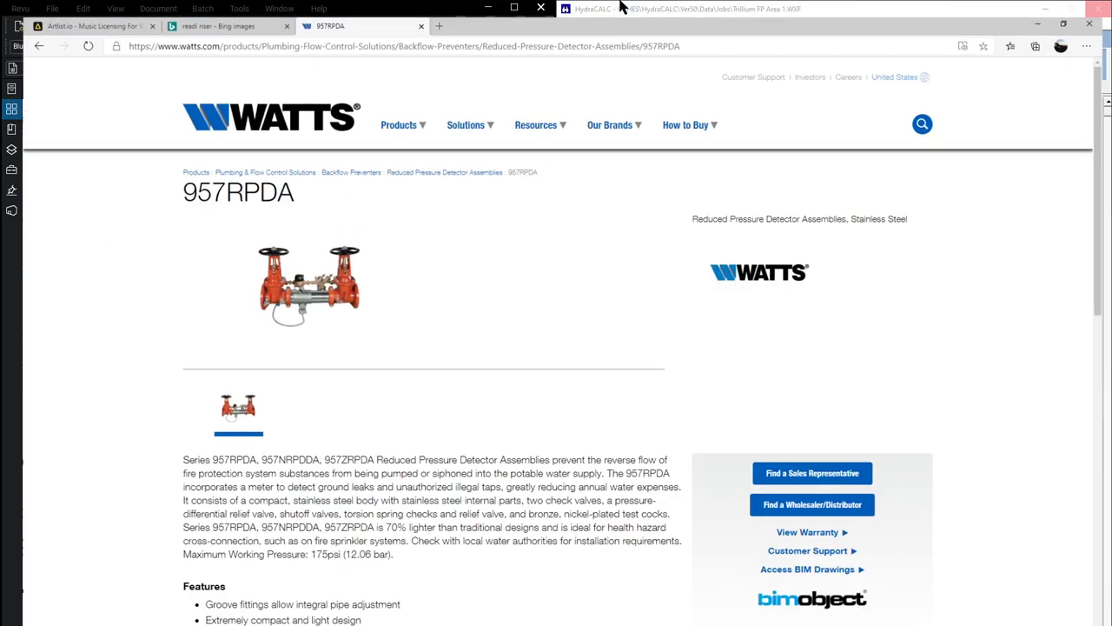
# - Review the Watts 957RPDA product page in the web browser and open its specification sheet
pyautogui.scroll(-5, 461, 361)
pyautogui.scroll(-2, 467, 357)
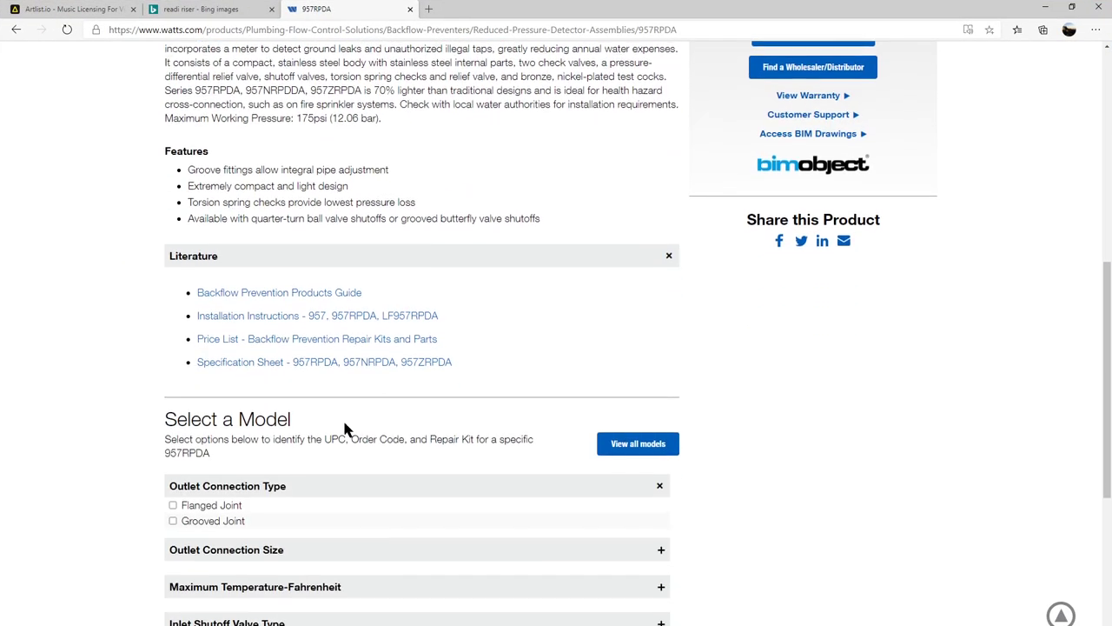
pyautogui.scroll(6, 100, 471)
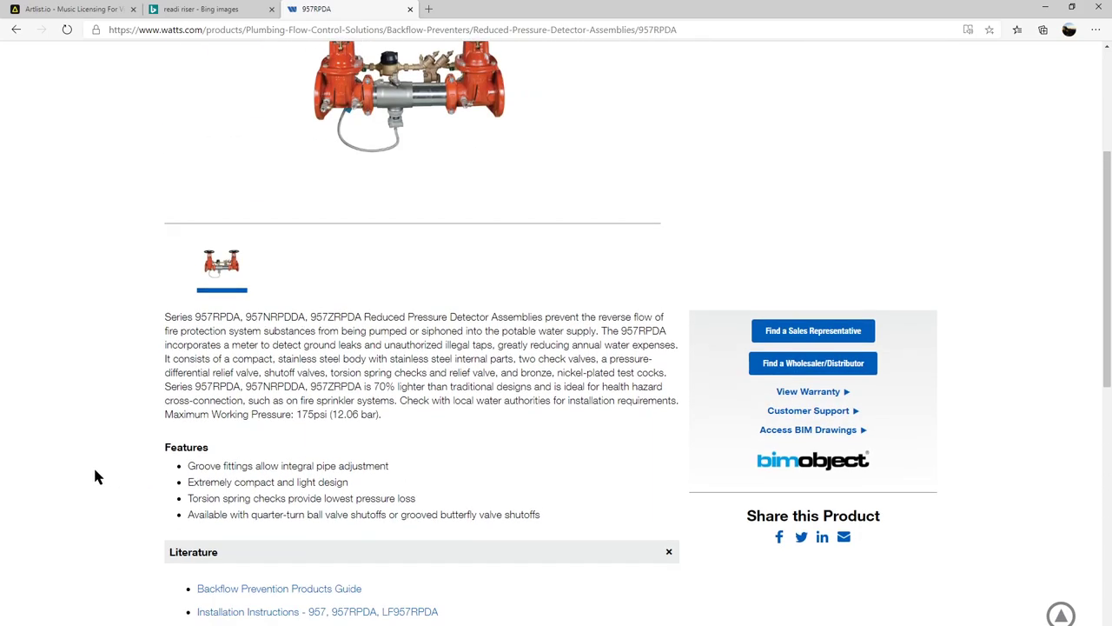
pyautogui.scroll(-2, 261, 217)
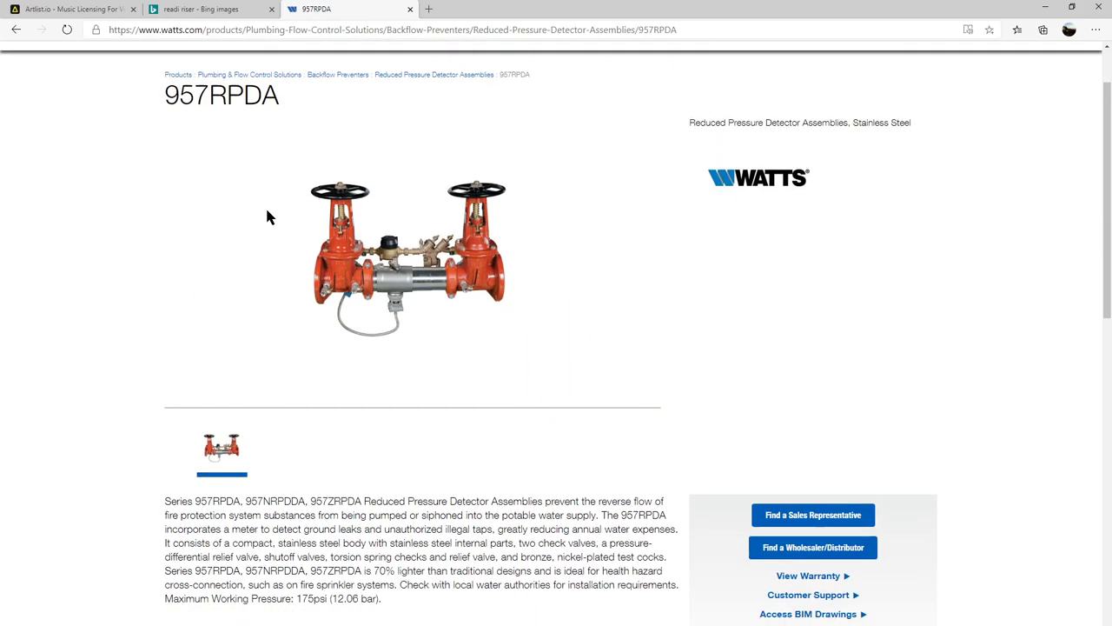
pyautogui.scroll(-3, 253, 219)
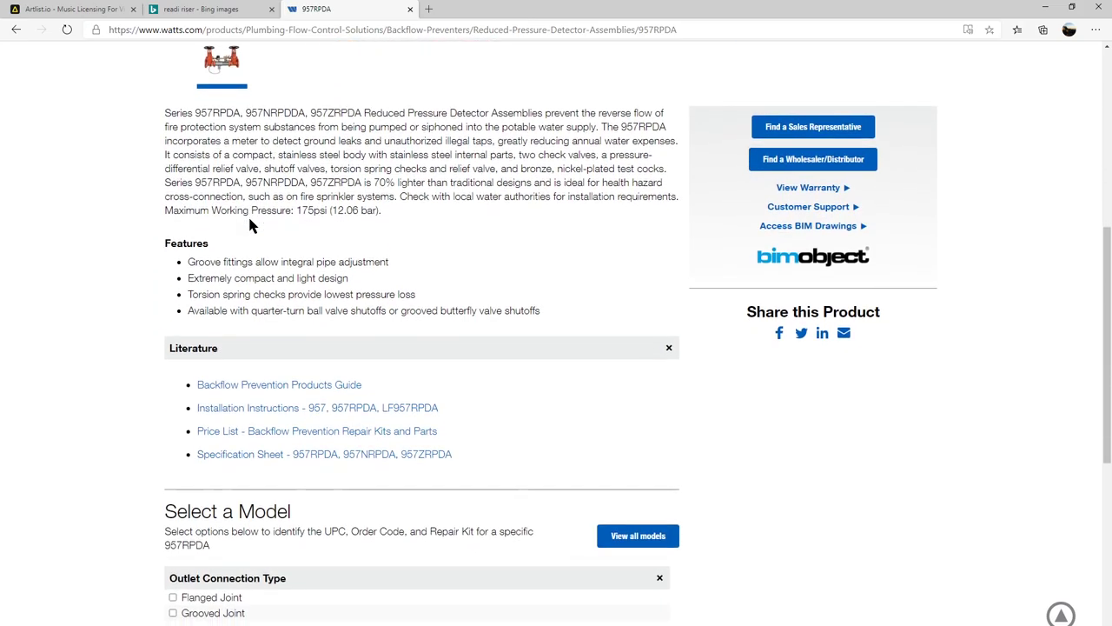
pyautogui.scroll(1, 236, 242)
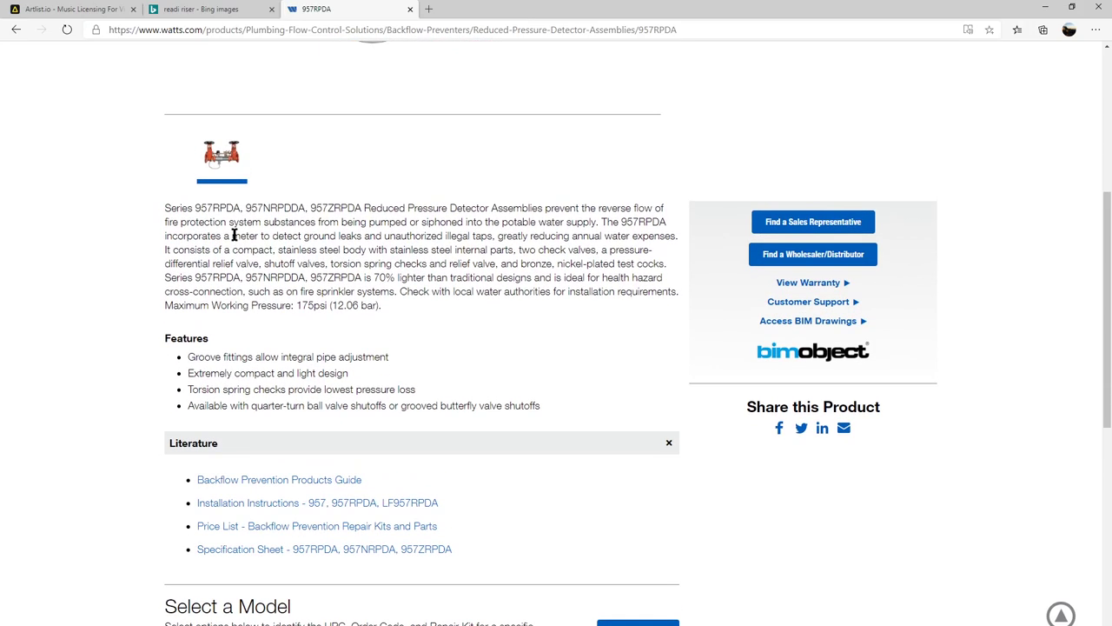
pyautogui.click(286, 485)
pyautogui.click(284, 548)
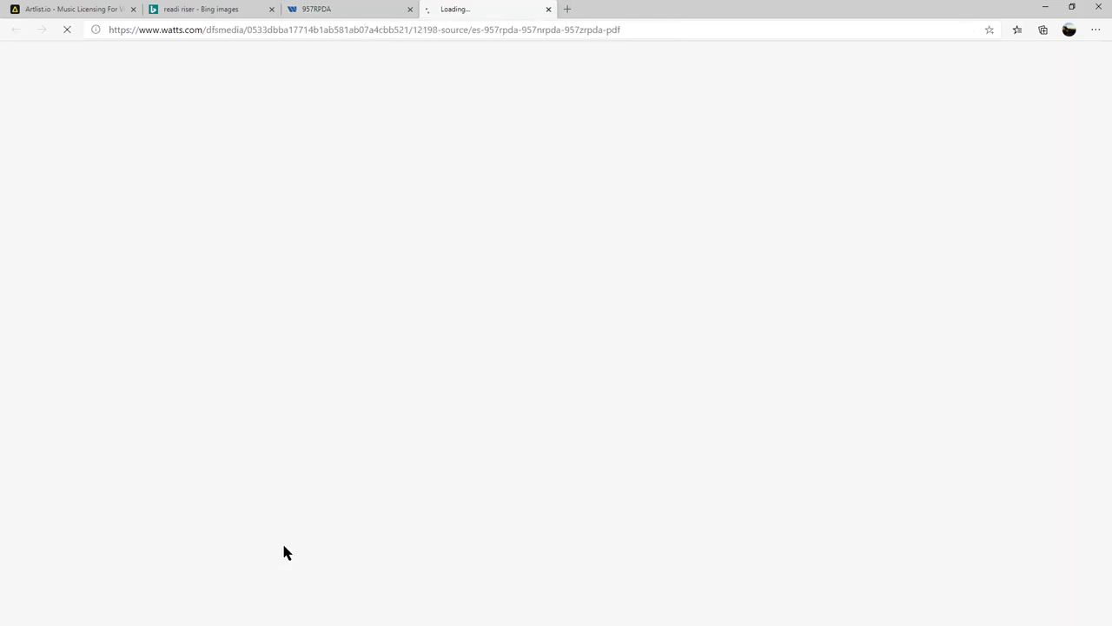
# - Examine the dimension tables and the 6" pressure-drop curve in the 957RPDA specification sheet
pyautogui.scroll(-20, 420, 372)
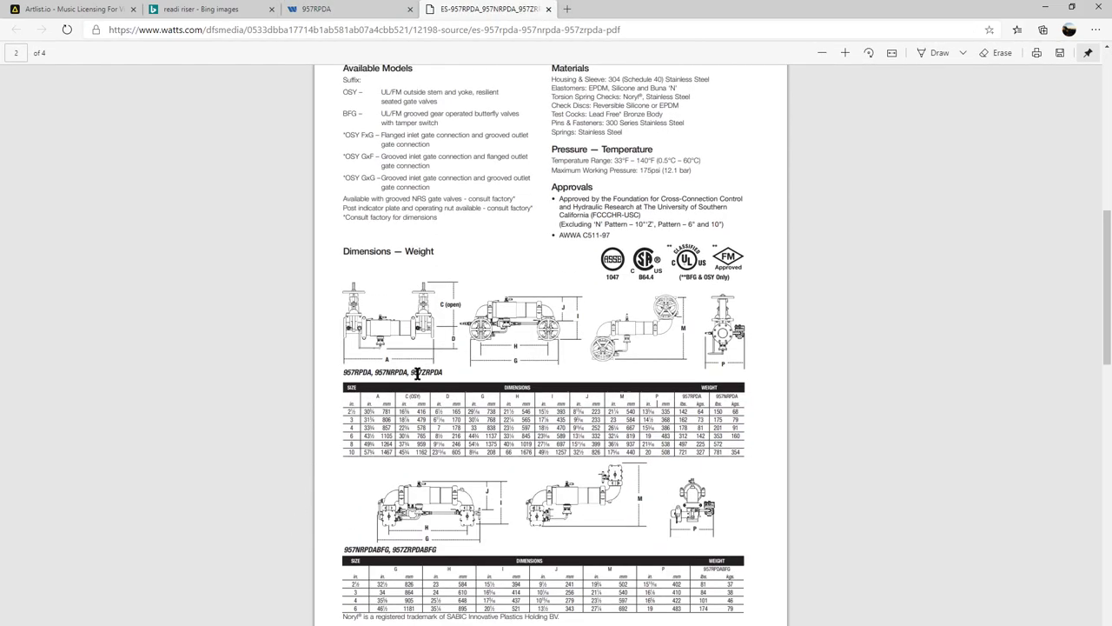
pyautogui.scroll(-5, 418, 372)
pyautogui.scroll(5, 417, 372)
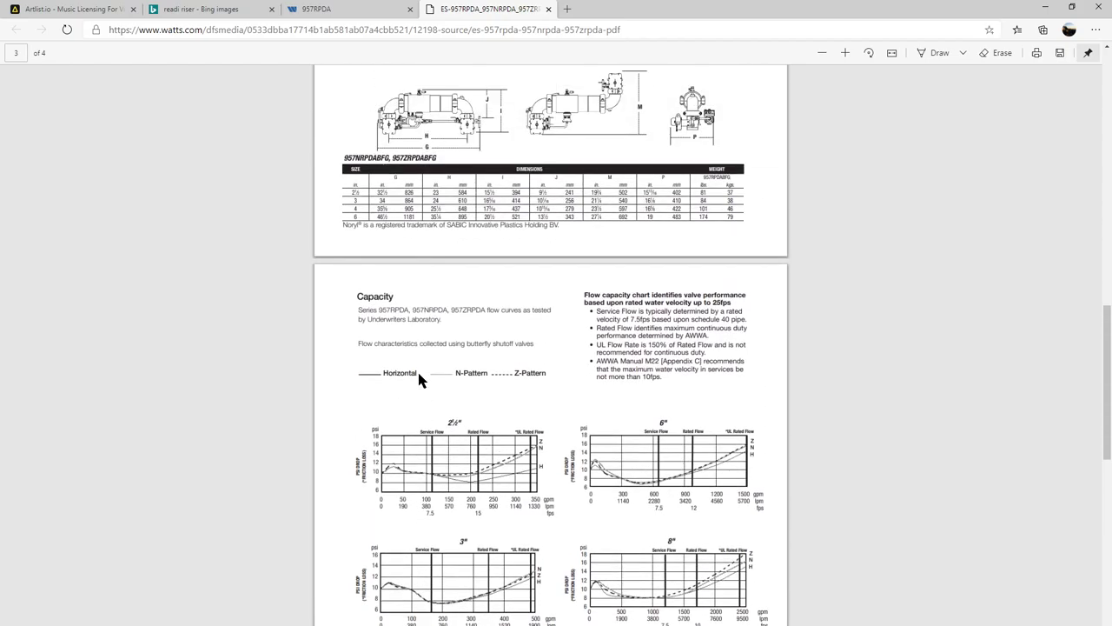
pyautogui.scroll(-3, 417, 373)
pyautogui.keyDown('ctrl'); pyautogui.scroll(3, 725, 192); pyautogui.keyUp('ctrl')
pyautogui.scroll(3, 847, 193)
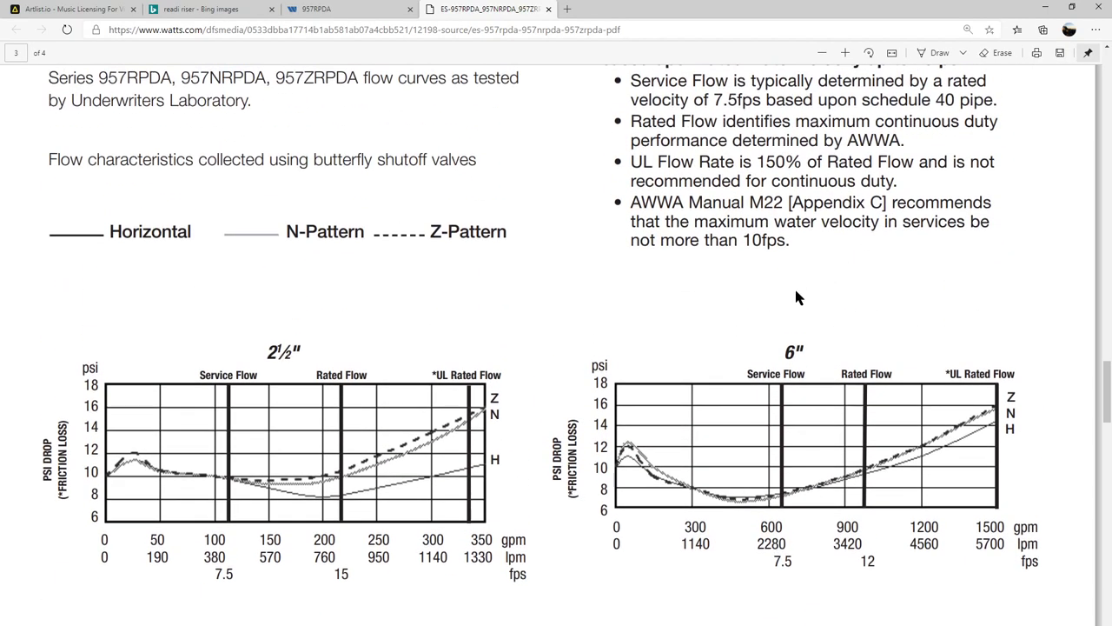
pyautogui.keyDown('ctrl'); pyautogui.scroll(3, 945, 502); pyautogui.keyUp('ctrl')
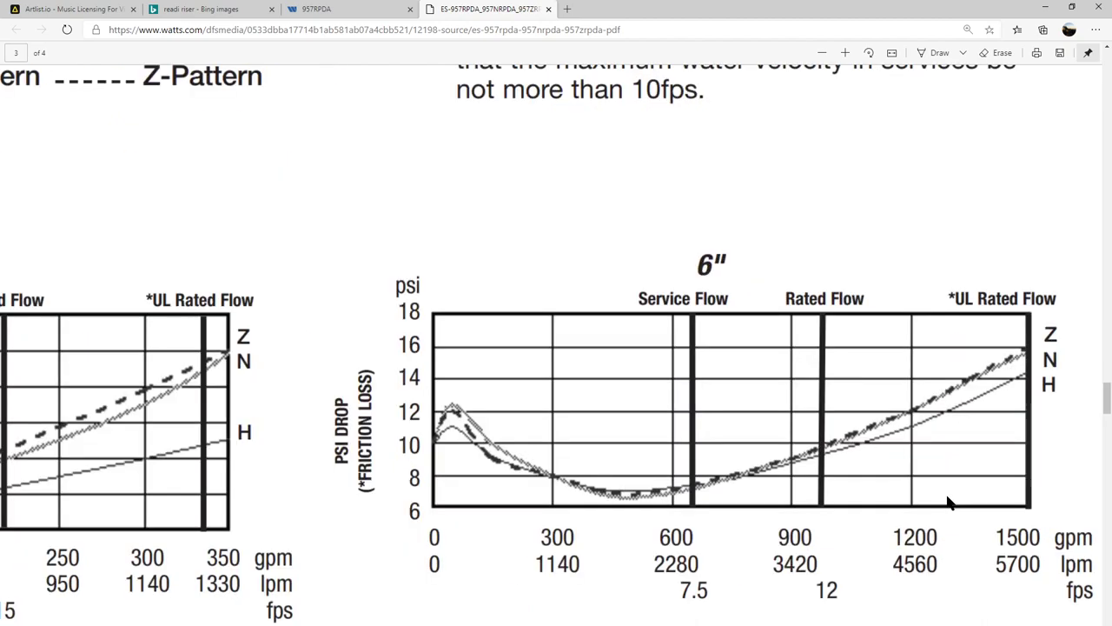
pyautogui.keyDown('ctrl'); pyautogui.scroll(-3, 889, 407); pyautogui.keyUp('ctrl')
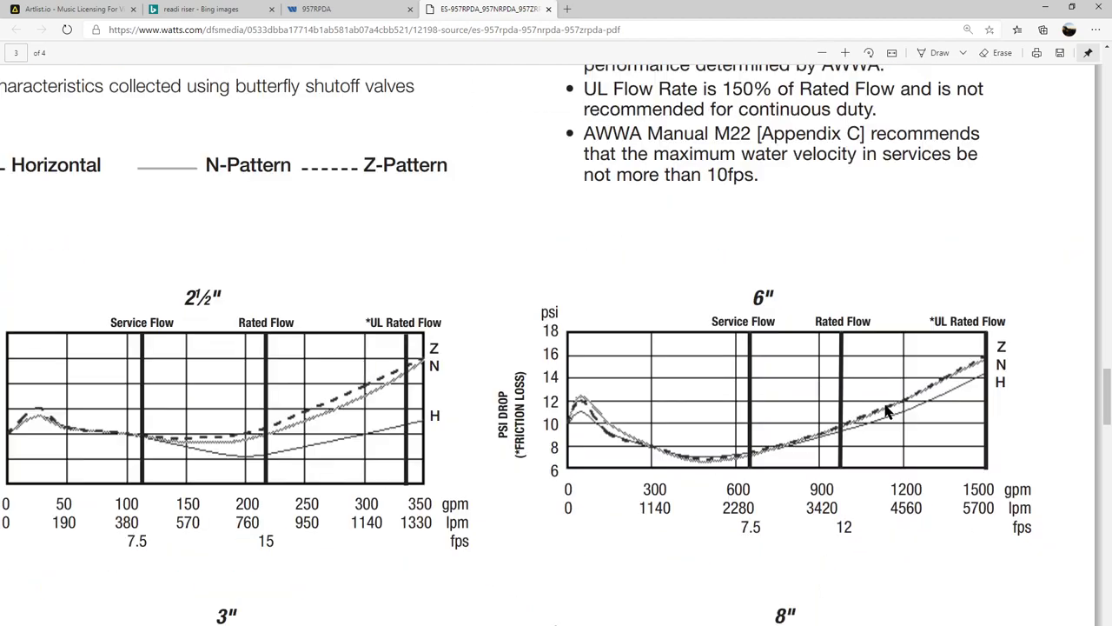
# - Compare the 6" and 8" pressure-drop curves in the 957RPDA specification sheet and return to HydraCALC
pyautogui.scroll(-2, 904, 421)
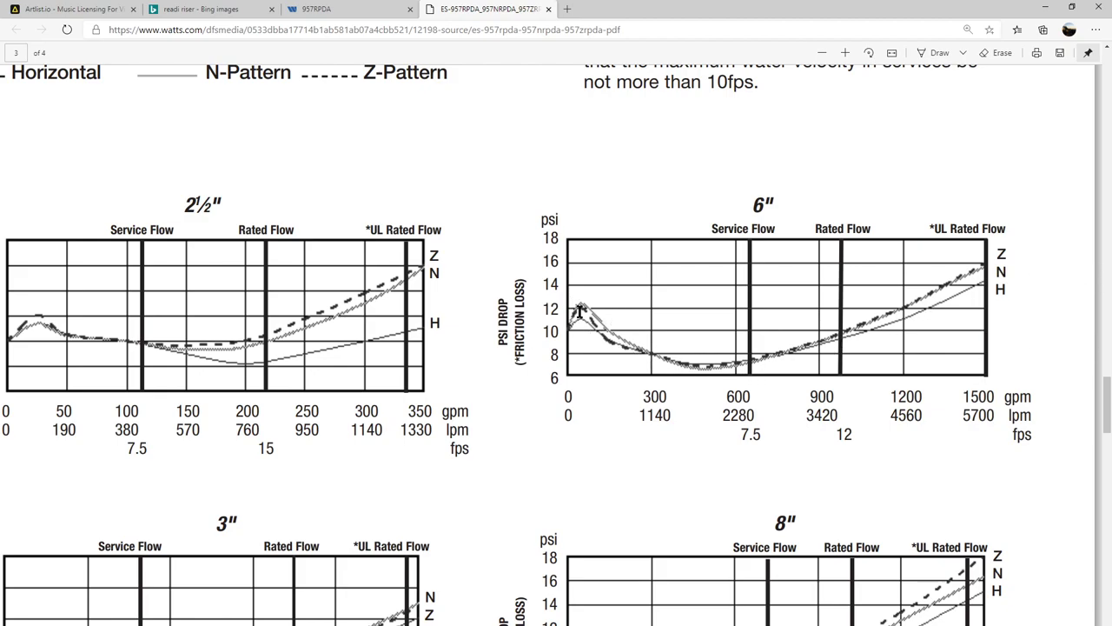
pyautogui.keyDown('ctrl'); pyautogui.scroll(-2, 864, 345); pyautogui.keyUp('ctrl')
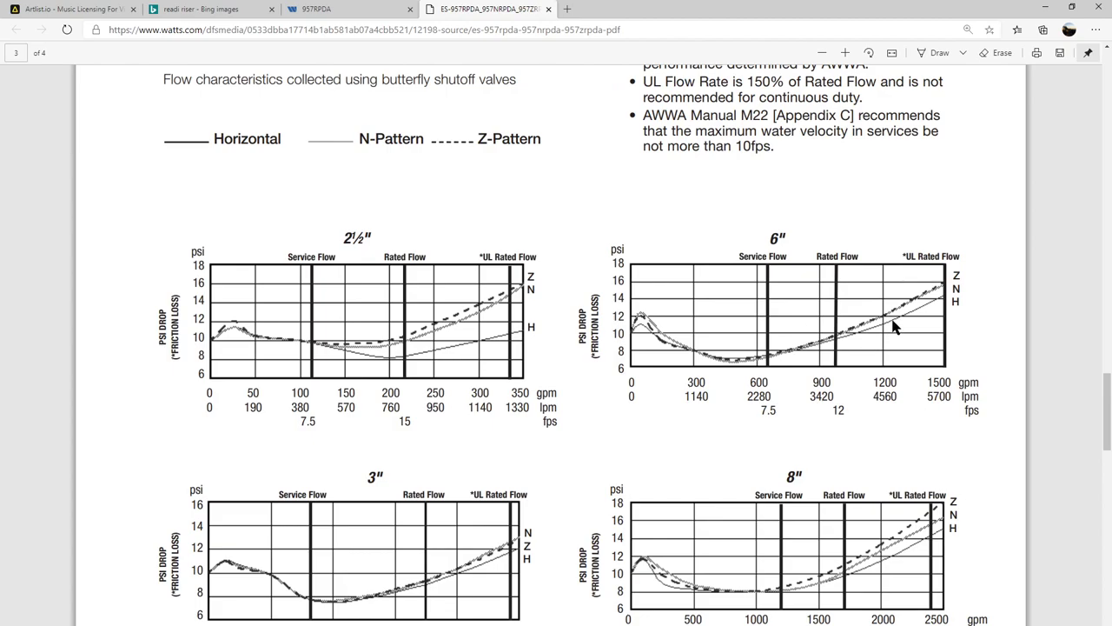
pyautogui.click(1047, 7)
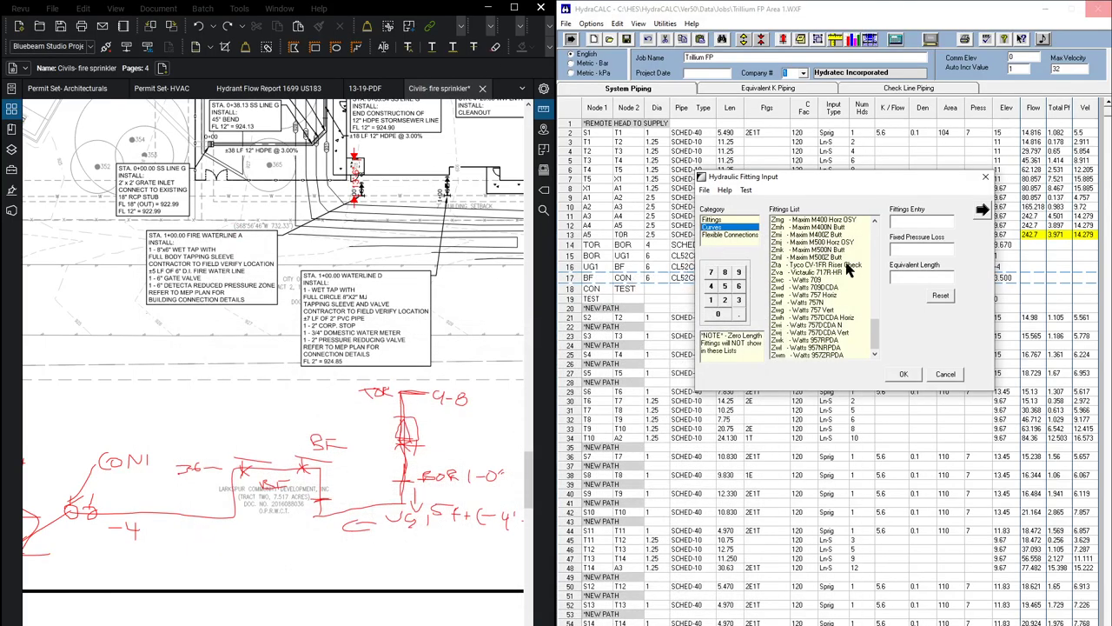
# - Set the BF to CON pipe's fittings to one Watts 957ZRPDA, two 90° standard elbows, one gate valve and one 90° flow-thru tee
pyautogui.click(817, 356)
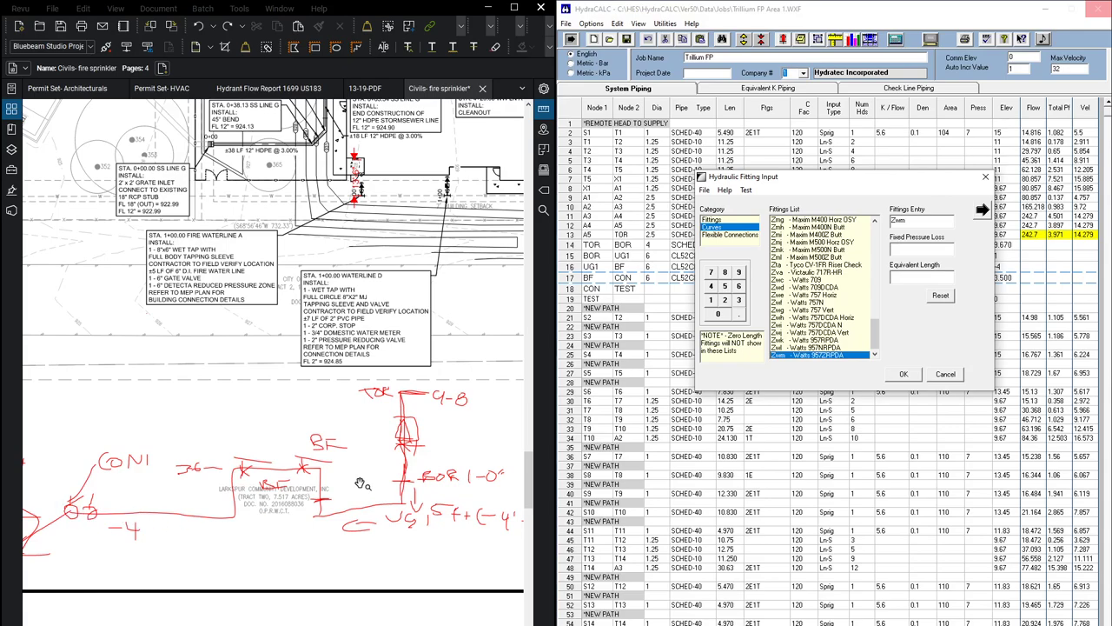
pyautogui.click(715, 221)
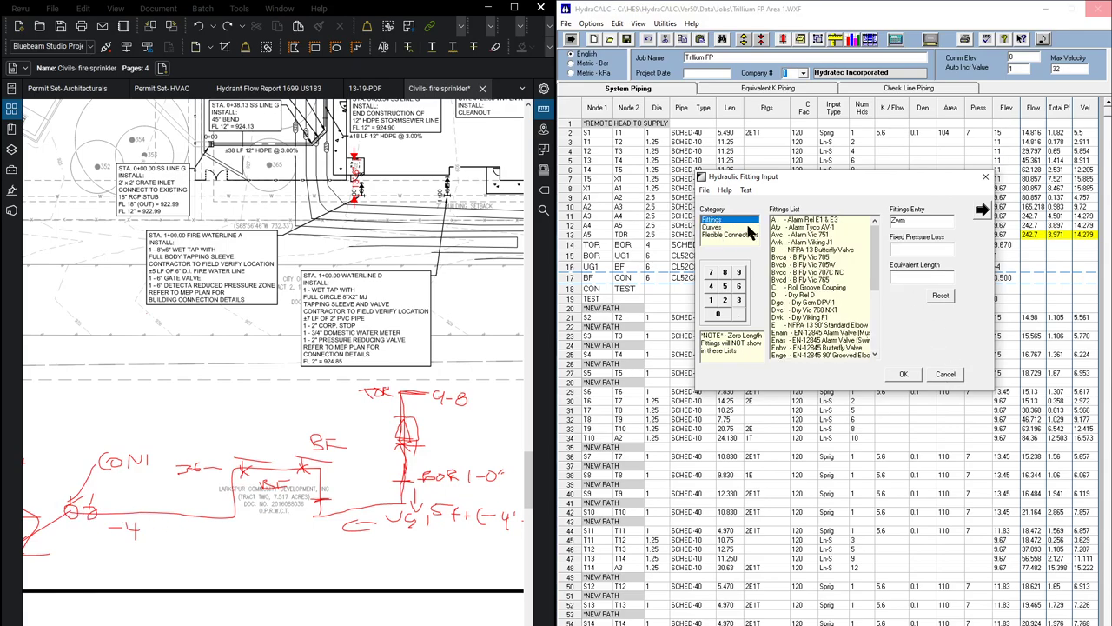
pyautogui.click(803, 325)
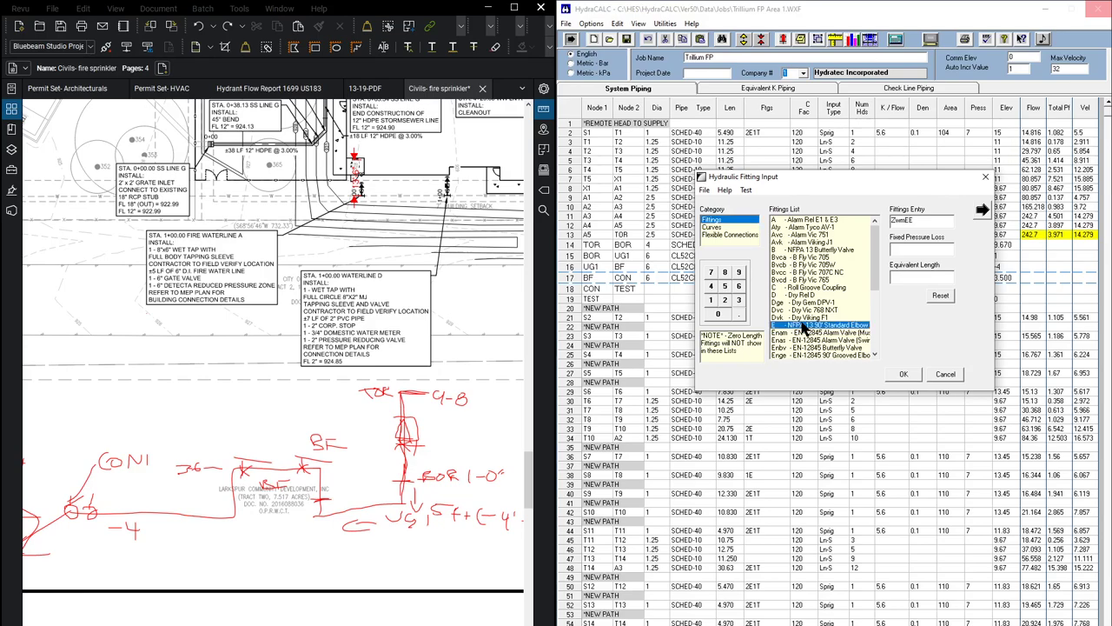
pyautogui.scroll(-4, 806, 330)
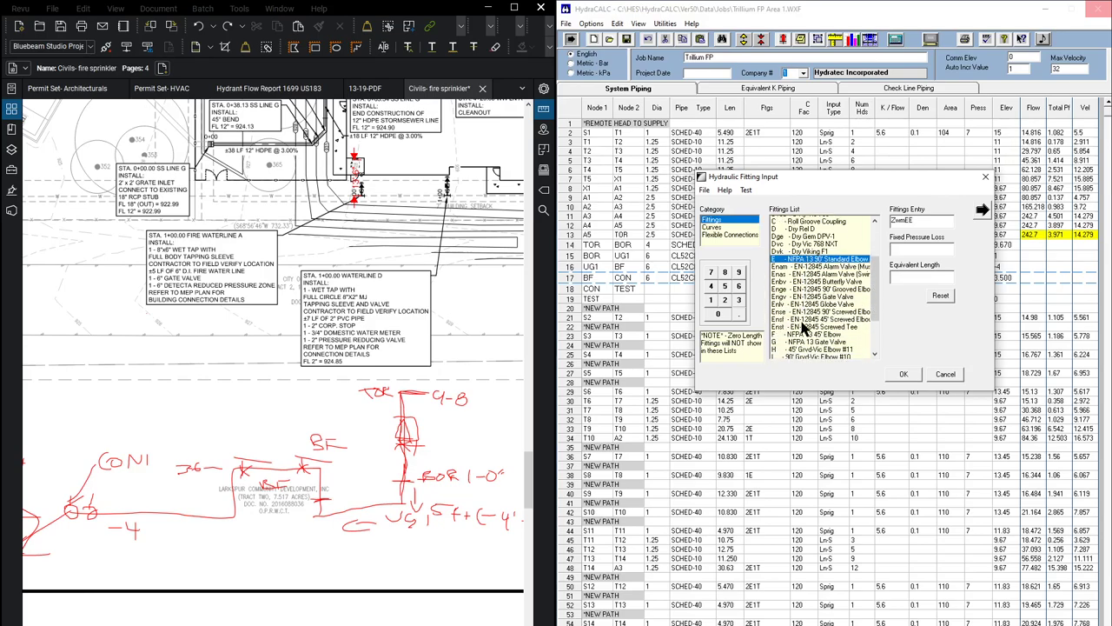
pyautogui.click(795, 318)
pyautogui.scroll(-2, 796, 322)
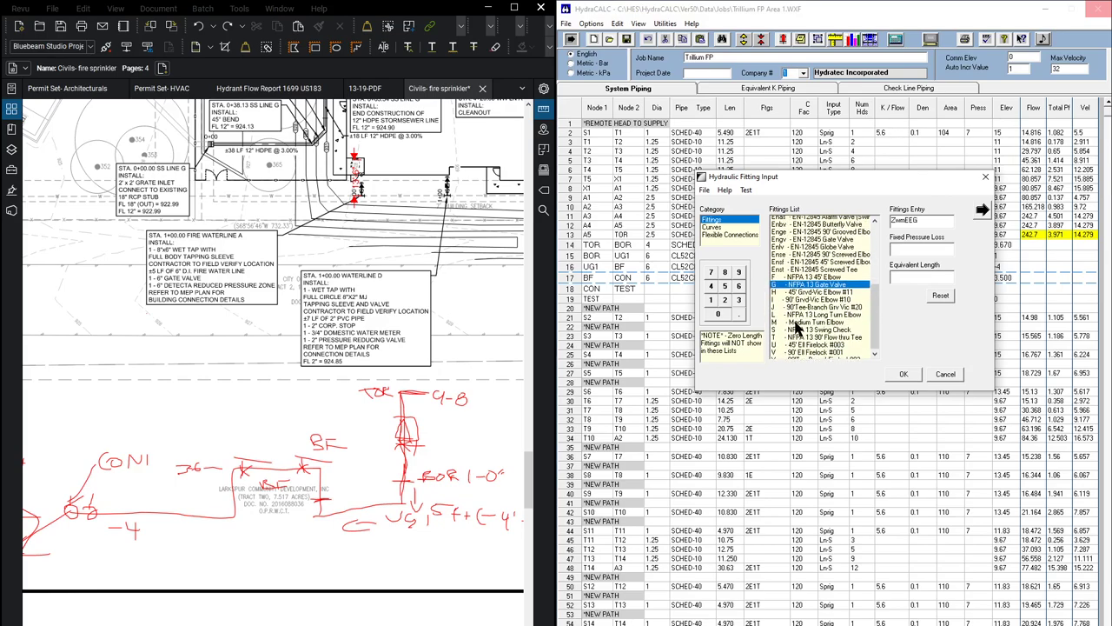
pyautogui.click(796, 332)
pyautogui.click(902, 374)
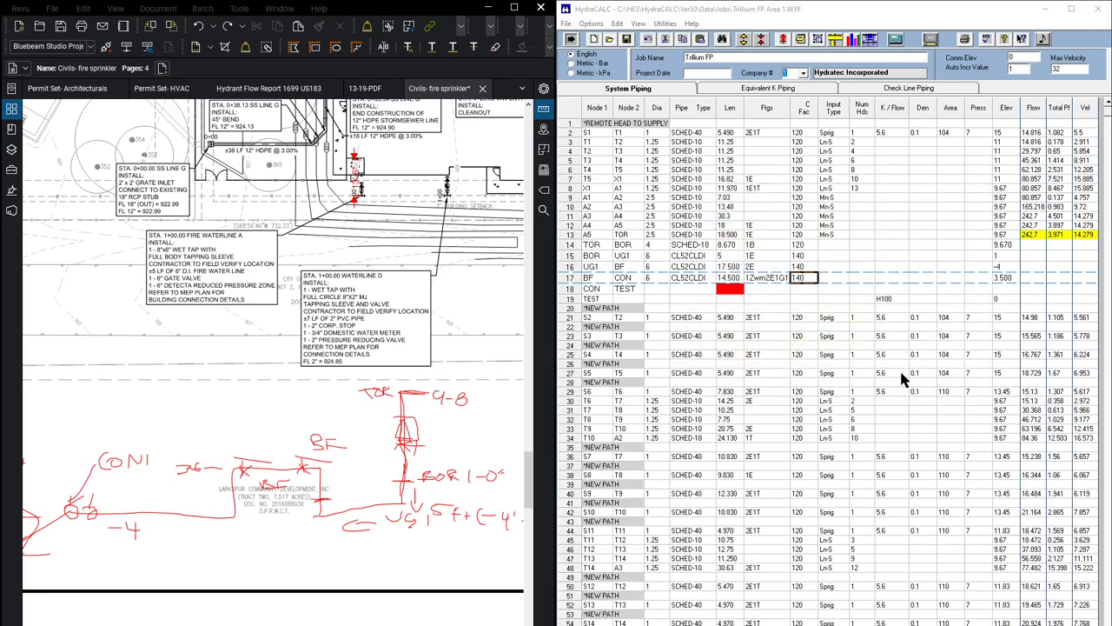
# - Select the diameter entry of the CON to TEST pipe and read the Fire Waterline A note on the civil plan
pyautogui.click(661, 280)
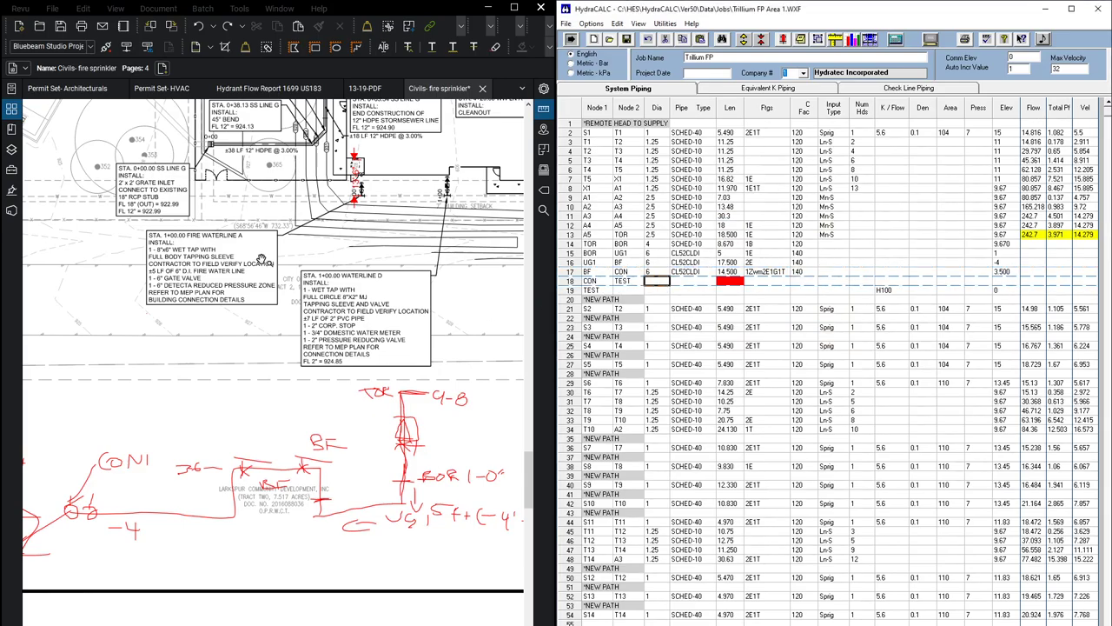
pyautogui.keyDown('ctrl'); pyautogui.scroll(4, 362, 203); pyautogui.keyUp('ctrl')
pyautogui.moveTo(191, 336); pyautogui.dragTo(469, 303)
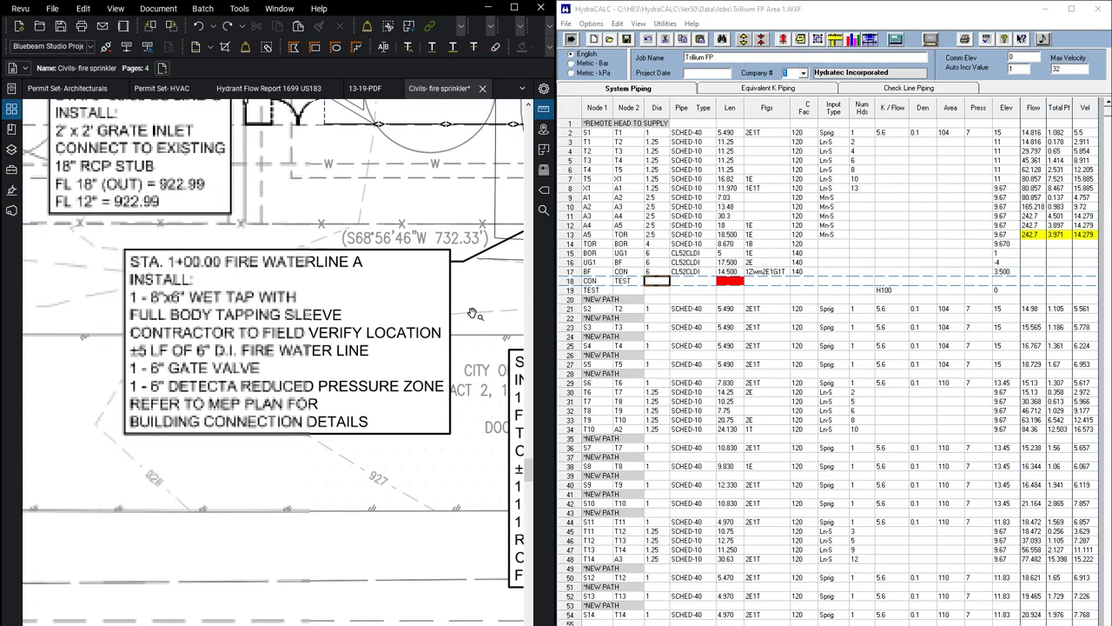
pyautogui.scroll(-3, 176, 363)
pyautogui.scroll(2, 258, 283)
pyautogui.scroll(-3, 257, 283)
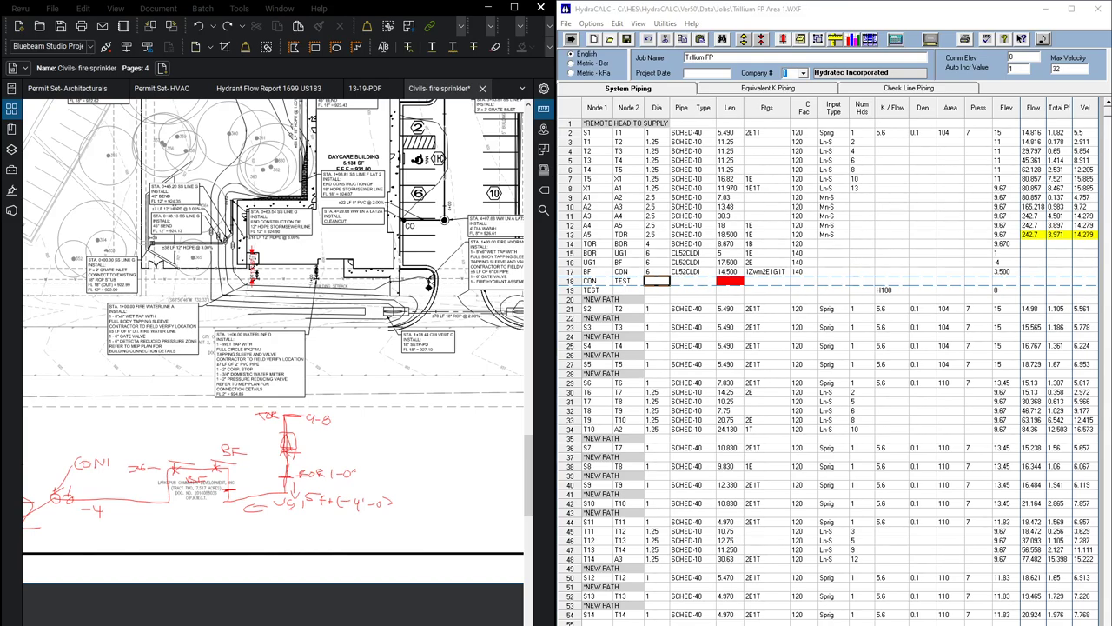
# - Switch to Google Maps, clear the LCRA search and inspect the satellite view of the road near Highway 183
pyautogui.moveTo(1111, 254); pyautogui.dragTo(740, 0)
pyautogui.scroll(2, 740, 317)
pyautogui.scroll(2, 565, 428)
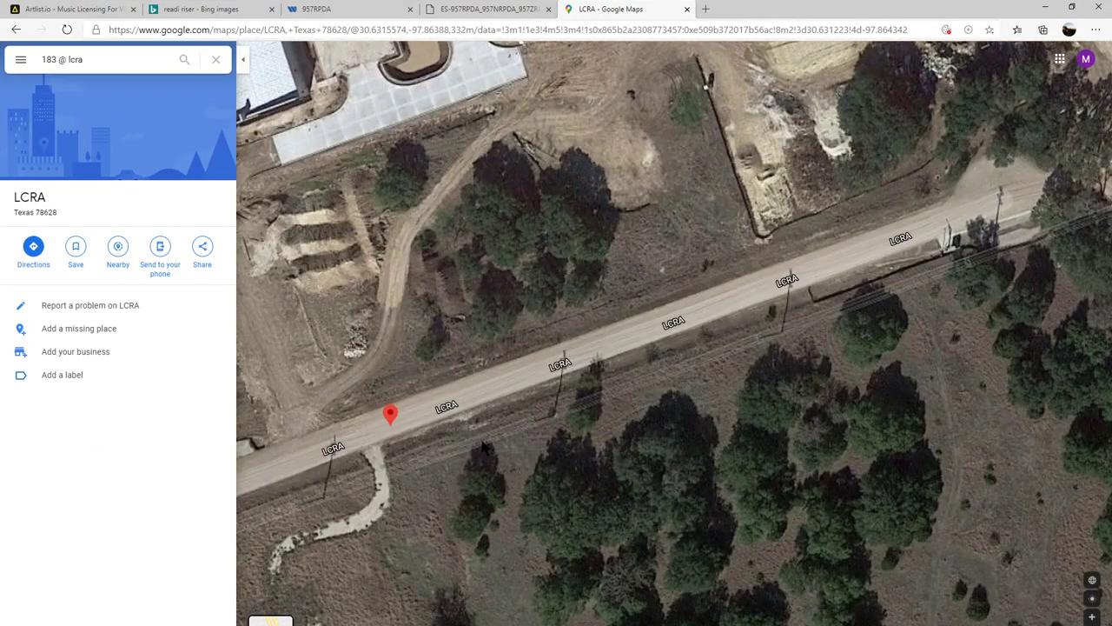
pyautogui.click(216, 59)
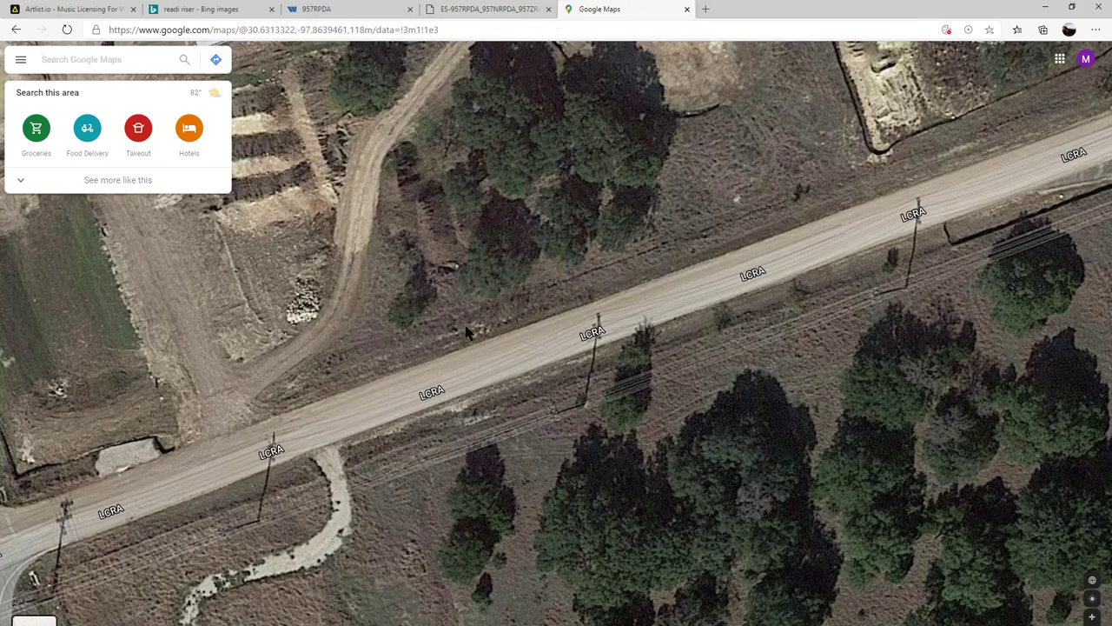
pyautogui.scroll(-2, 496, 326)
pyautogui.scroll(-1, 549, 286)
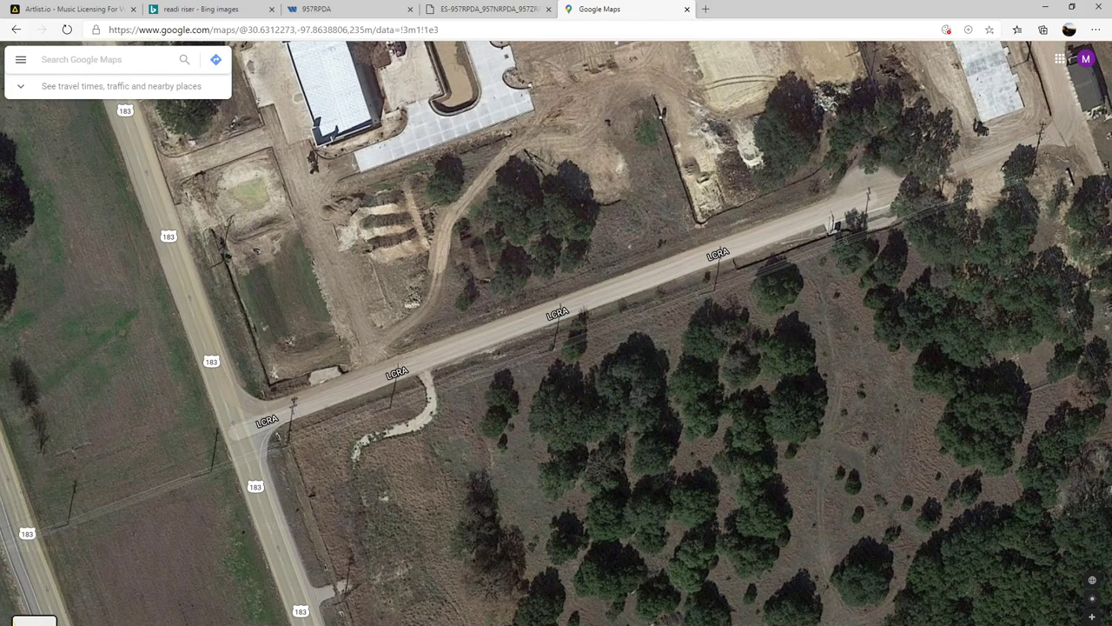
# - Show the satellite map beside the civil plan and compare the overall site layout with it
pyautogui.press('super+Right')
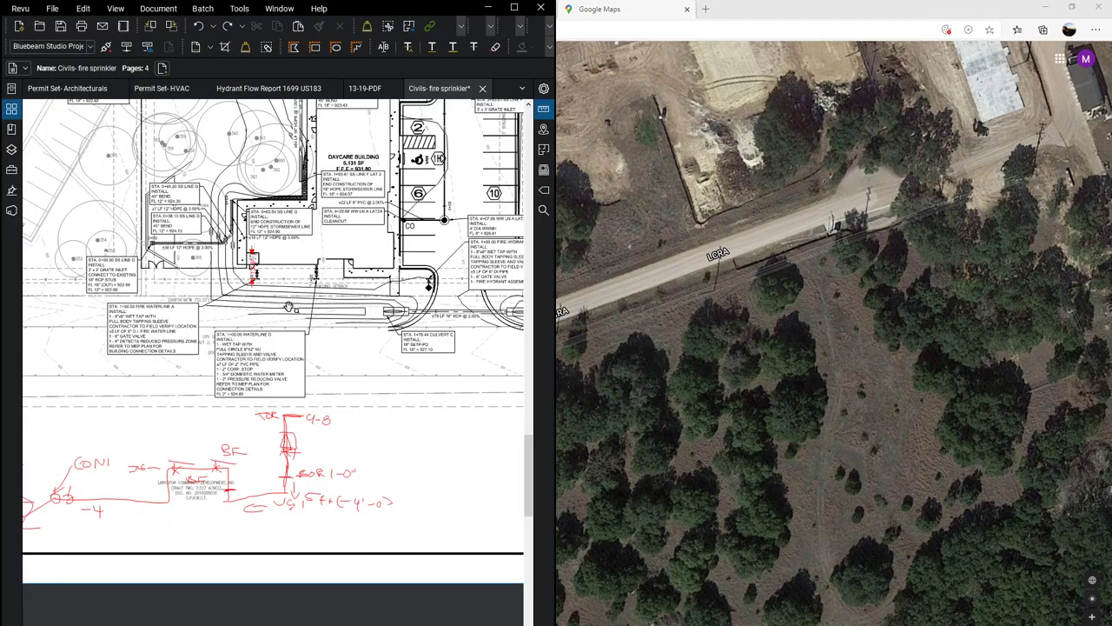
pyautogui.scroll(-3, 302, 301)
pyautogui.moveTo(302, 301)
pyautogui.mouseDown()
pyautogui.moveTo(270, 372)
pyautogui.moveTo(369, 408)
pyautogui.moveTo(323, 408)
pyautogui.mouseUp()
pyautogui.moveTo(409, 425)
pyautogui.mouseDown()
pyautogui.moveTo(142, 442)
pyautogui.moveTo(342, 437)
pyautogui.mouseUp()
pyautogui.scroll(-2, 341, 436)
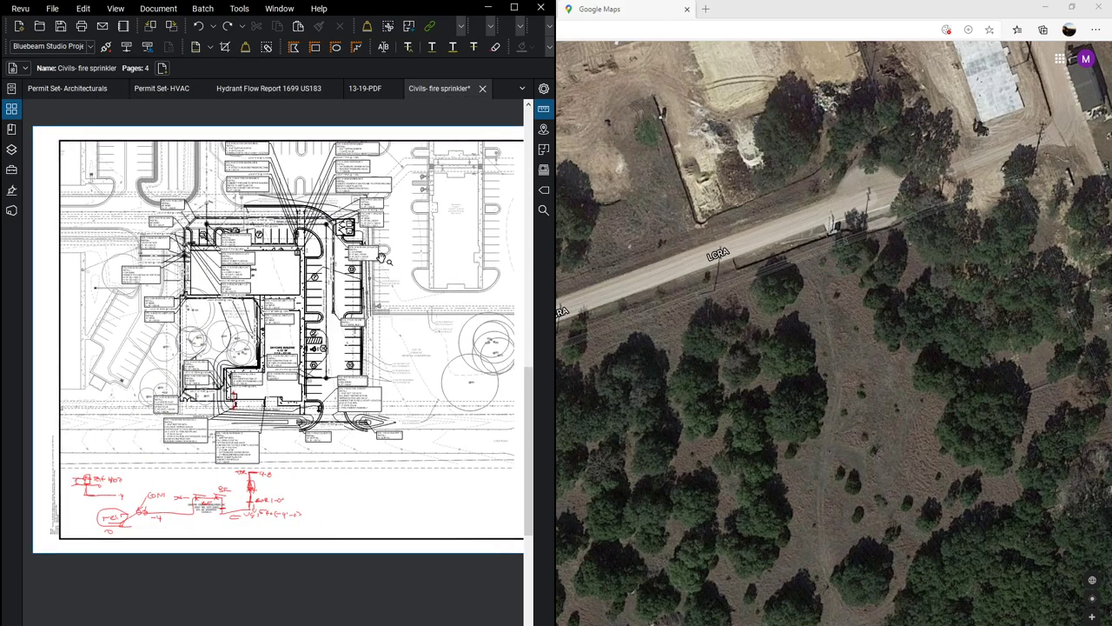
pyautogui.click(489, 7)
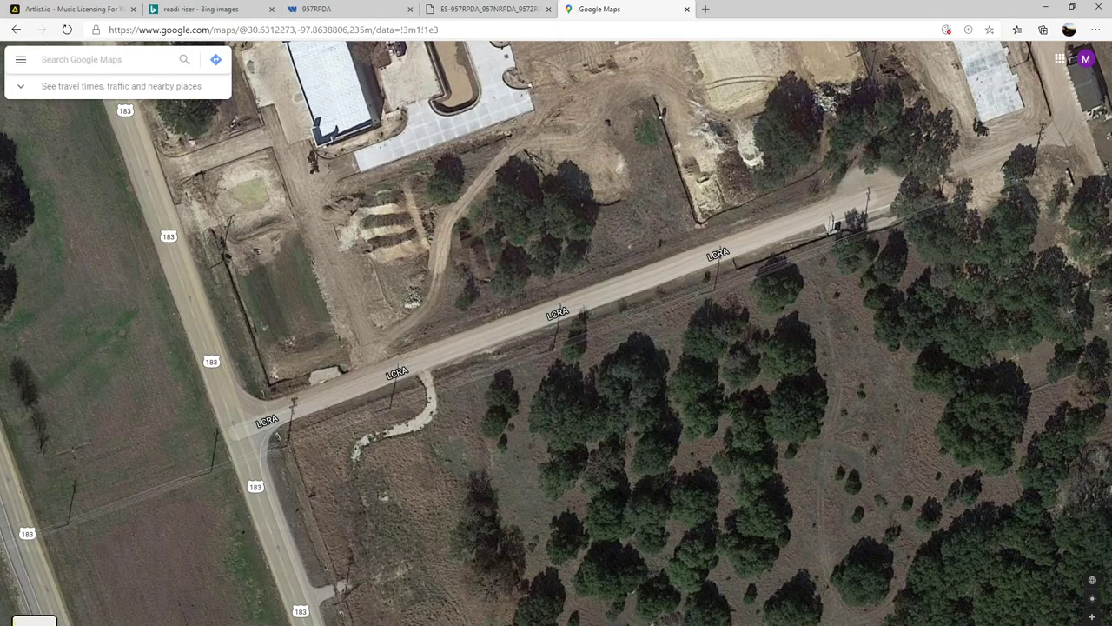
# - Switch to the Trillium FP drawing in AutoCAD and examine the daycare site, parking and adjoining road beside the satellite map
pyautogui.hotkey('alt', 'Tab')
pyautogui.scroll(-6, 473, 474)
pyautogui.moveTo(447, 462)
pyautogui.mouseDown(button='middle')
pyautogui.moveTo(325, 333)
pyautogui.moveTo(261, 335)
pyautogui.mouseUp(button='middle')
pyautogui.scroll(6, 291, 373)
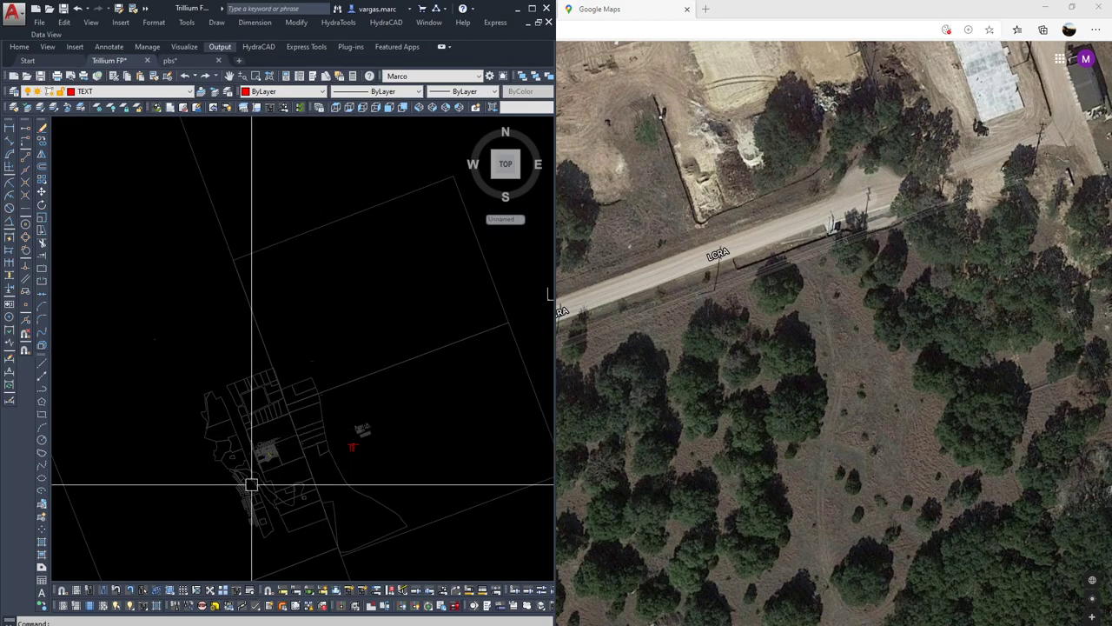
pyautogui.scroll(8, 252, 484)
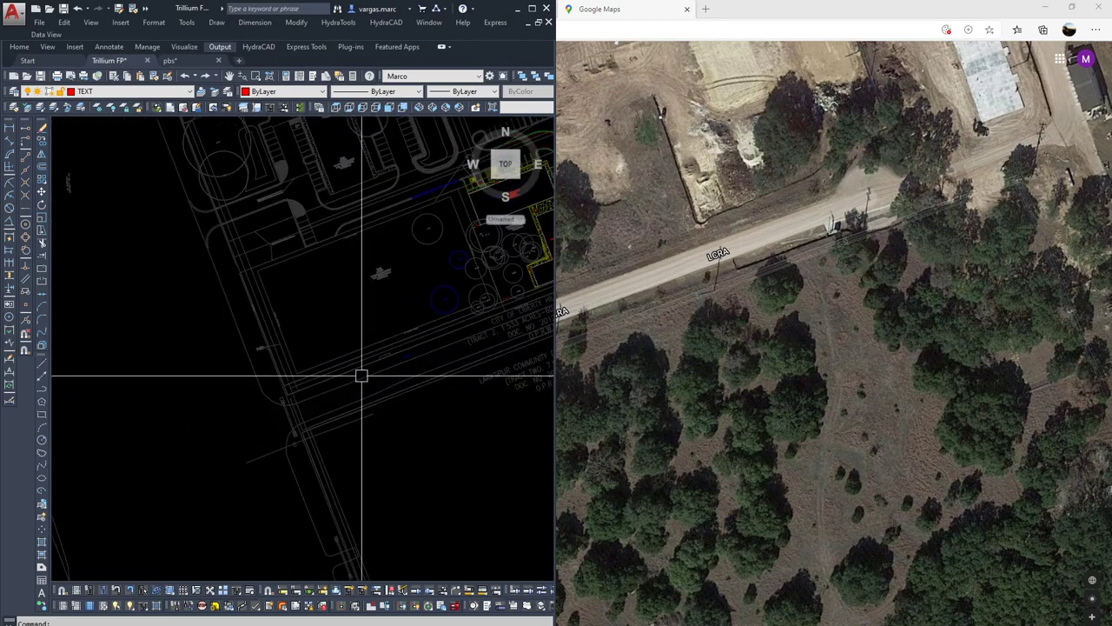
pyautogui.scroll(-5, 260, 450)
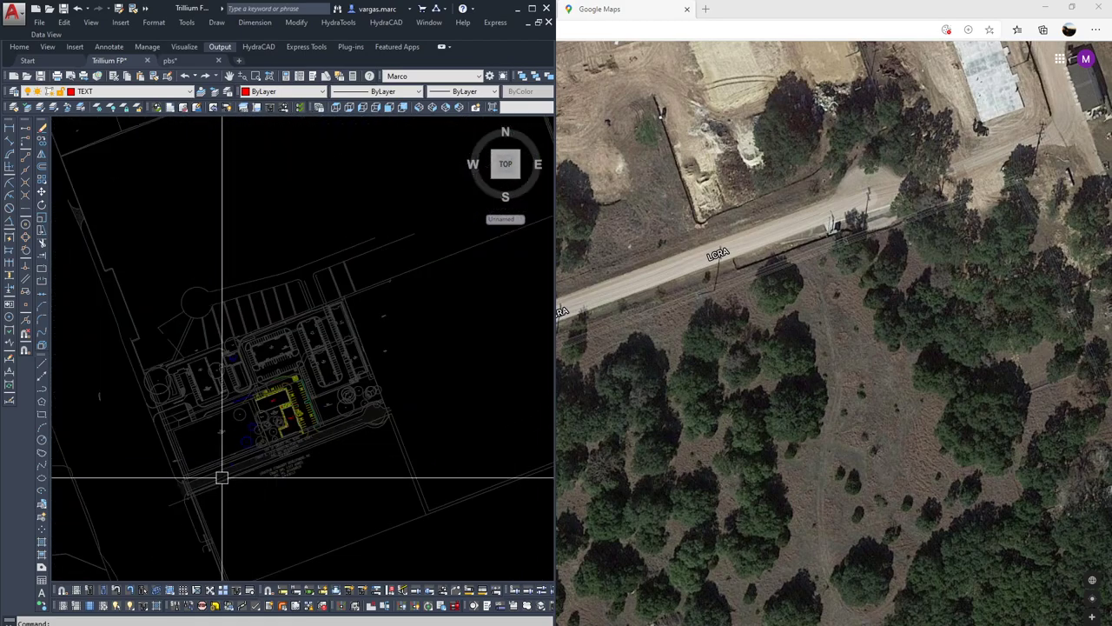
pyautogui.scroll(6, 315, 449)
pyautogui.moveTo(435, 353); pyautogui.dragTo(340, 409, button='middle')
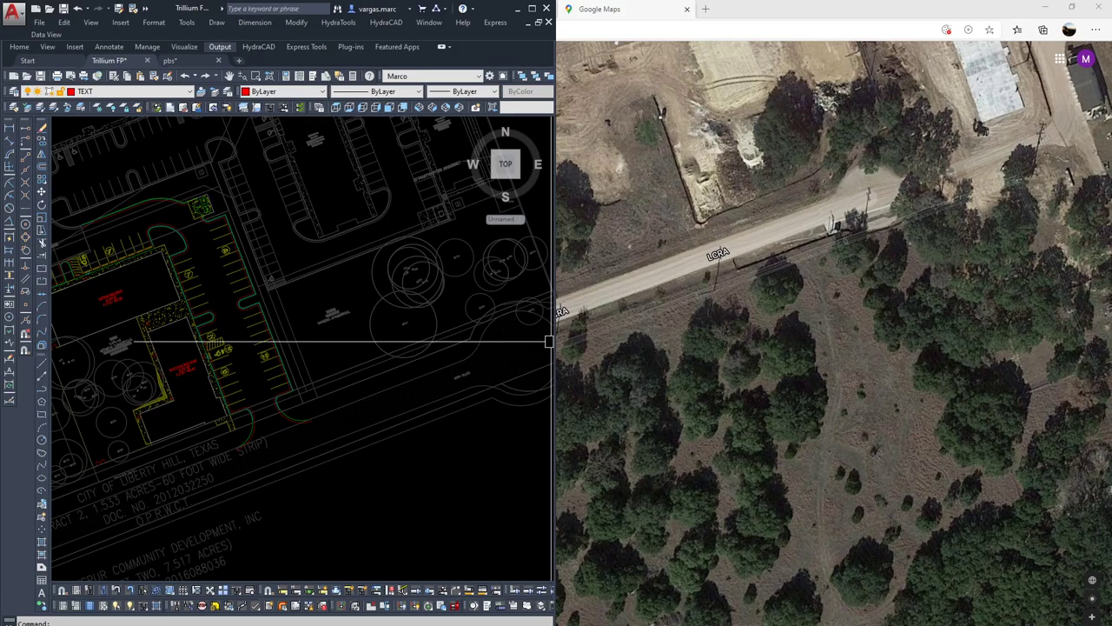
# - Open the Hydrant Flow Report in Bluebeam Revu and examine the marked hydrant locations on its satellite map
pyautogui.hotkey('alt', 'Tab')
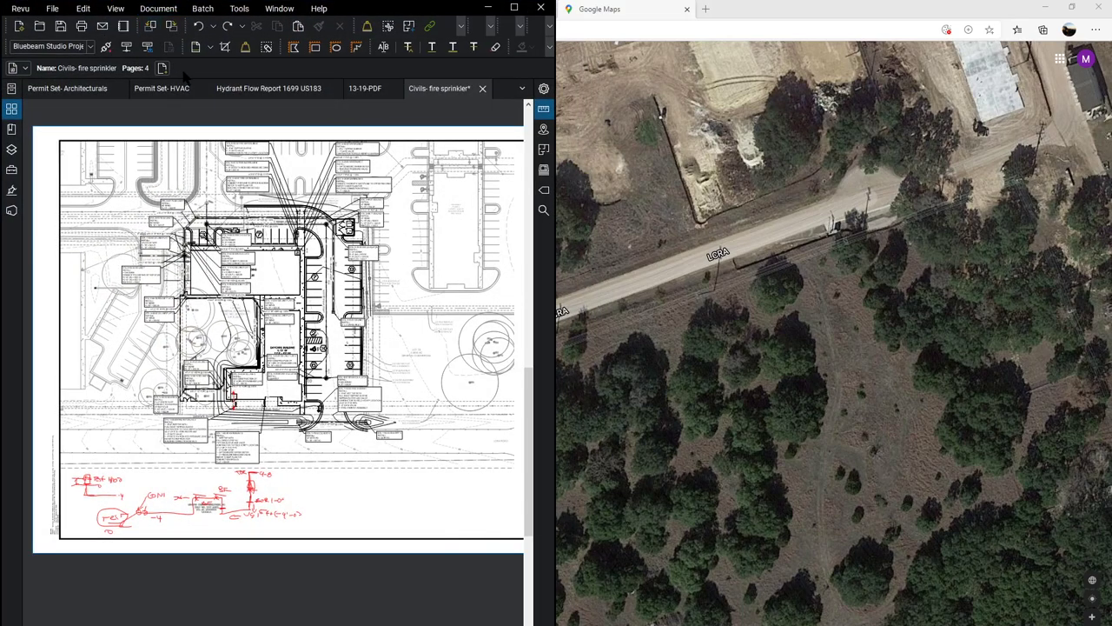
pyautogui.click(269, 90)
pyautogui.scroll(-10, 321, 280)
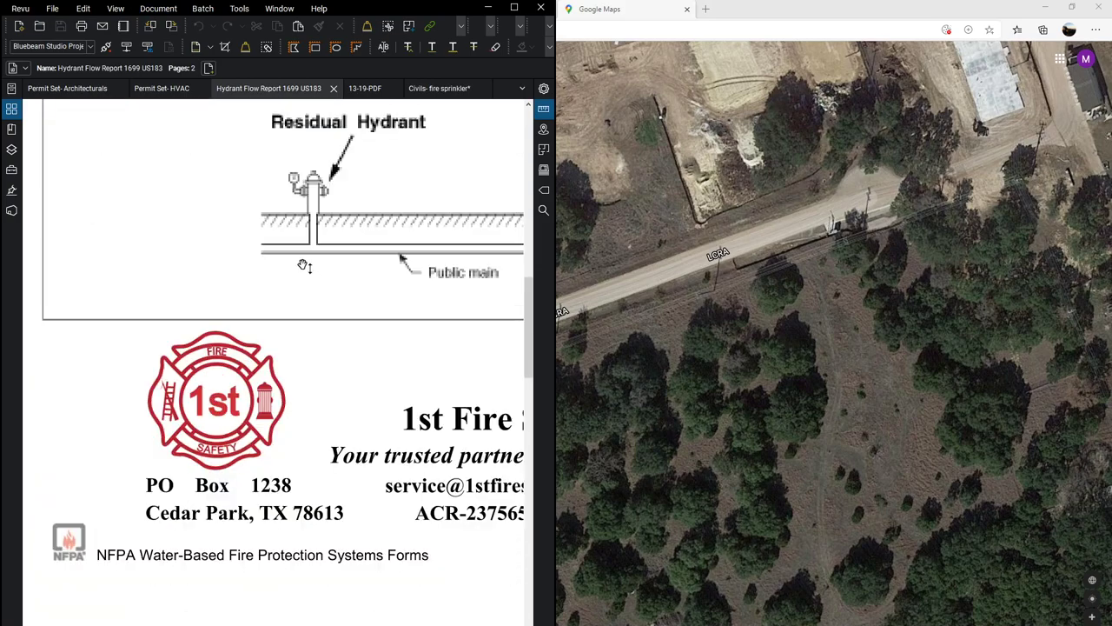
pyautogui.scroll(-12, 340, 316)
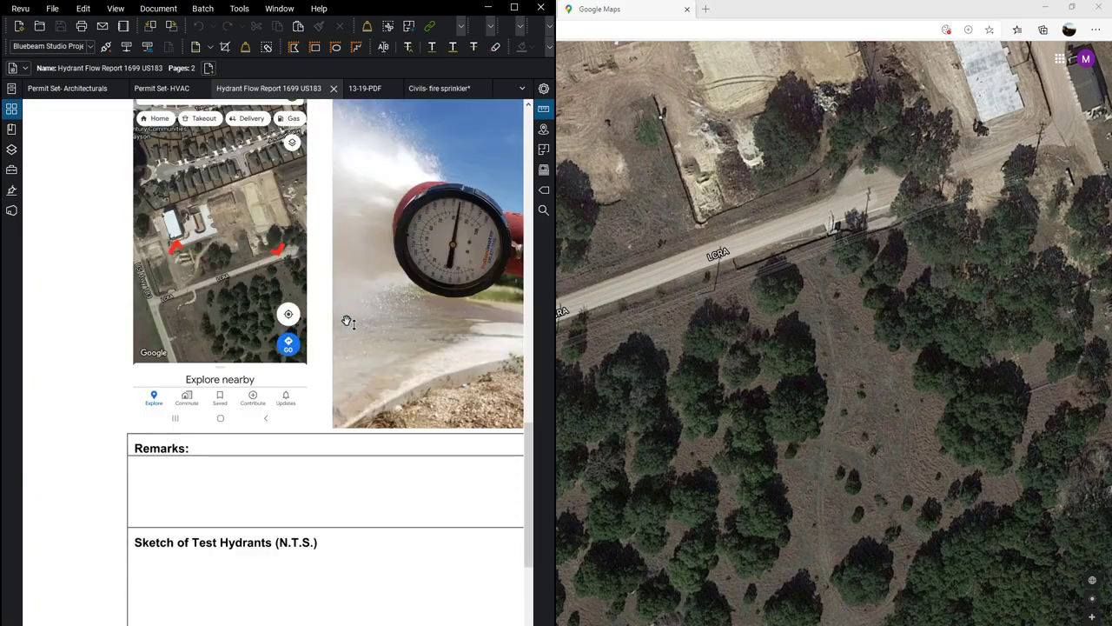
pyautogui.keyDown('ctrl'); pyautogui.scroll(3, 191, 260); pyautogui.keyUp('ctrl')
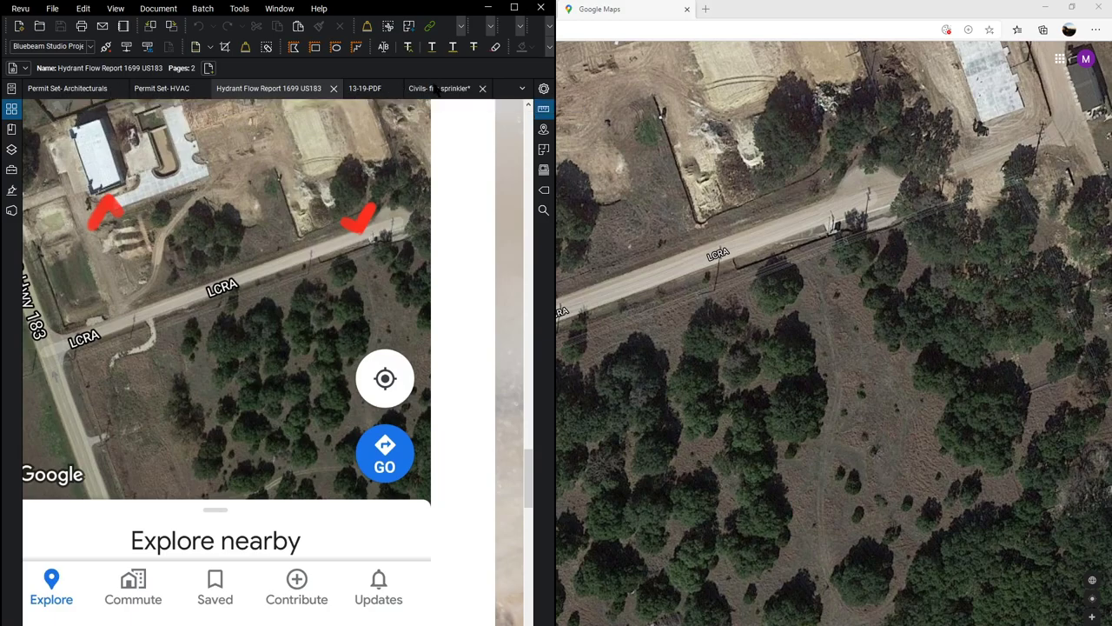
# - Return to the Civils- fire sprinkler plan and examine LCRA Road, the neighbouring lots and the area by the fire department notes
pyautogui.click(439, 89)
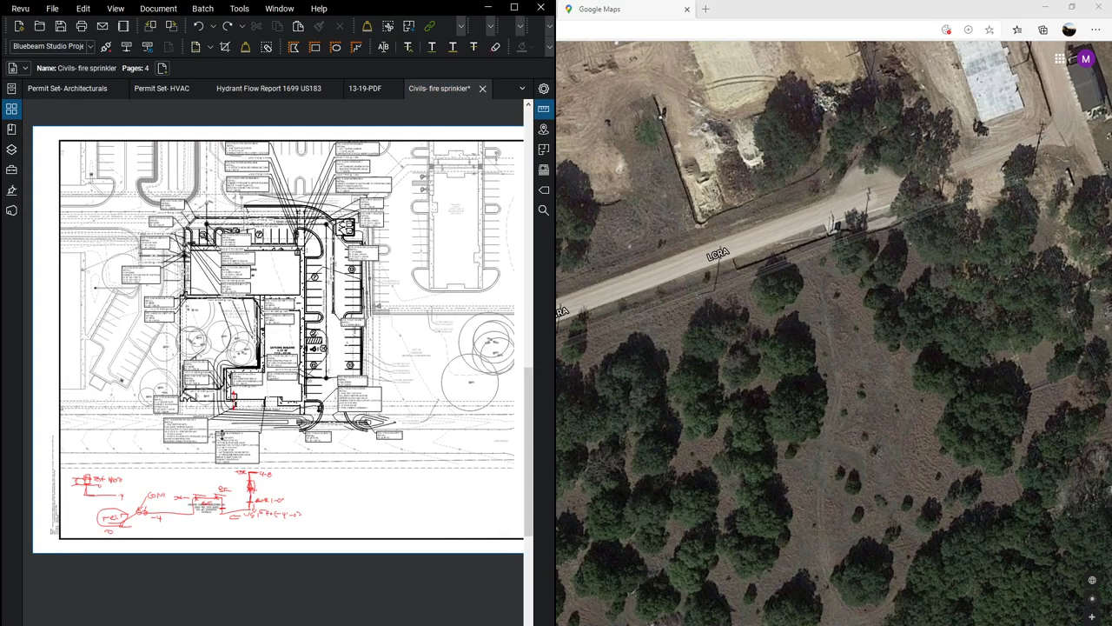
pyautogui.scroll(4, 223, 430)
pyautogui.scroll(-5, 222, 430)
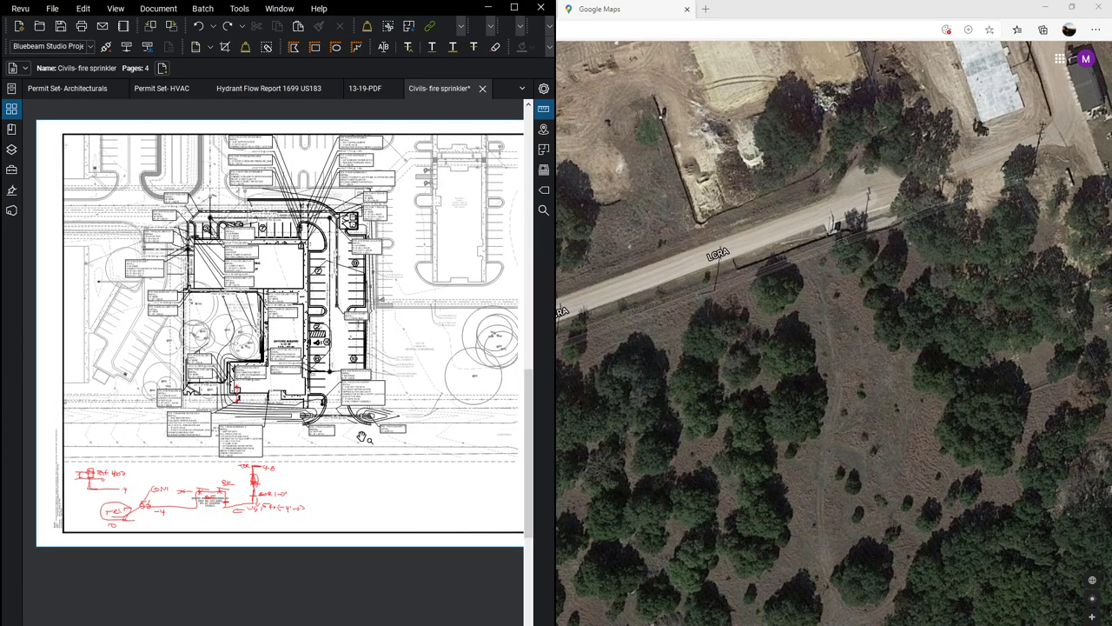
pyautogui.scroll(5, 388, 444)
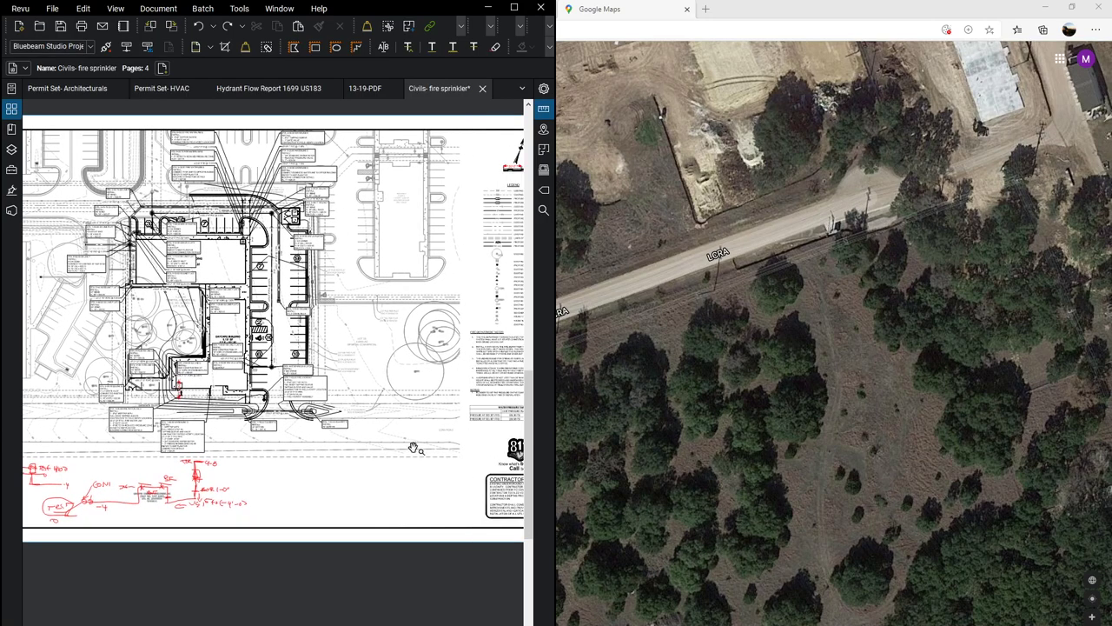
pyautogui.scroll(-3, 457, 442)
pyautogui.scroll(3, 457, 427)
pyautogui.scroll(-3, 362, 429)
pyautogui.scroll(4, 311, 429)
pyautogui.scroll(-2, 198, 375)
pyautogui.scroll(2, 198, 375)
pyautogui.scroll(-1, 228, 372)
pyautogui.moveTo(435, 386); pyautogui.dragTo(129, 369)
pyautogui.moveTo(337, 367)
pyautogui.mouseDown()
pyautogui.moveTo(298, 378)
pyautogui.moveTo(50, 376)
pyautogui.mouseUp()
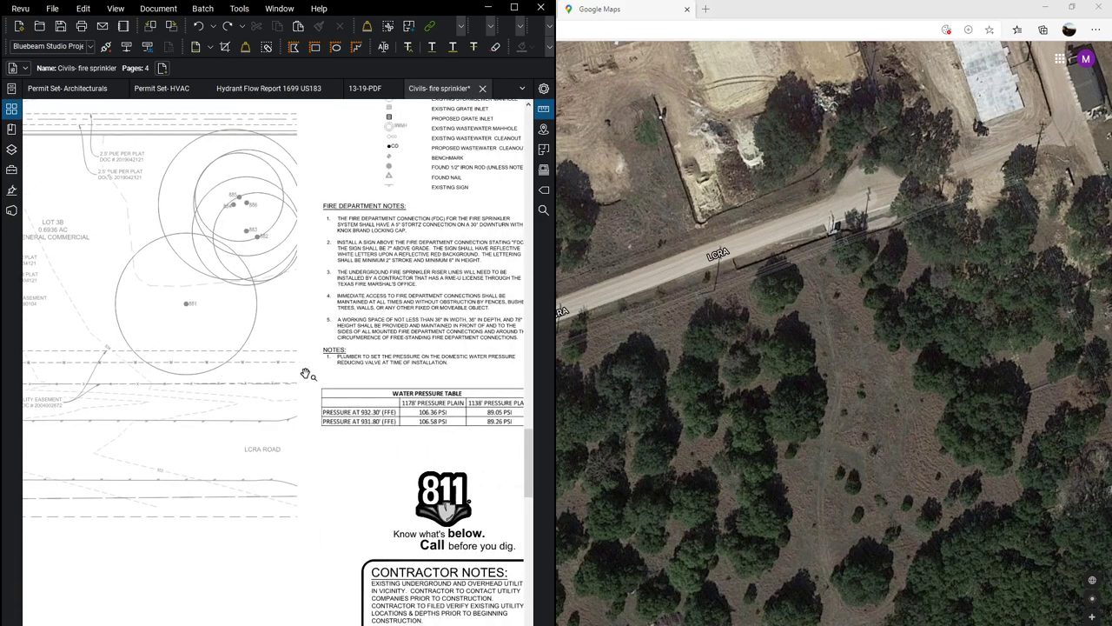
# - Compare the AutoCAD site drawing with the satellite view of LCRA Road, put the map away and return to the civil plan
pyautogui.hotkey('alt', 'Tab')
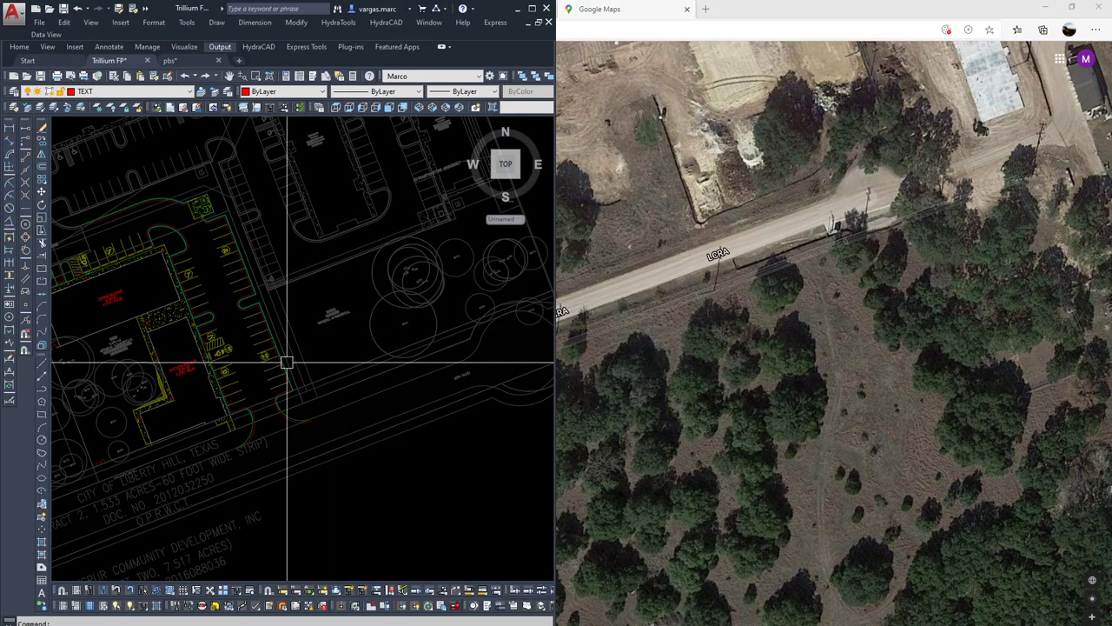
pyautogui.scroll(-1, 260, 383)
pyautogui.scroll(2, 296, 369)
pyautogui.moveTo(341, 349); pyautogui.dragTo(273, 384, button='middle')
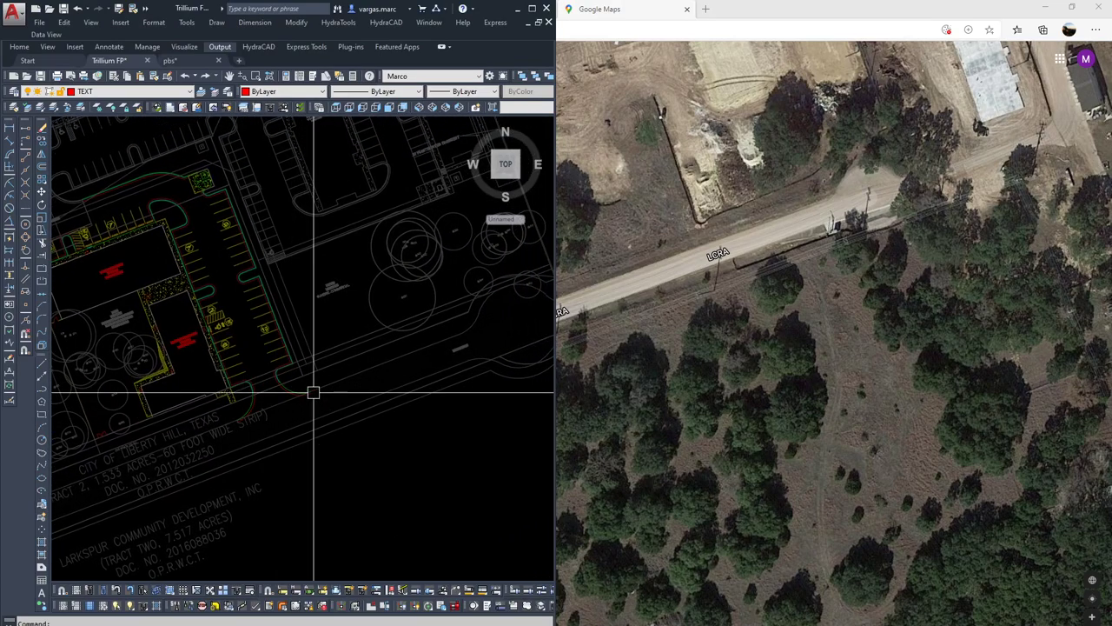
pyautogui.click(739, 248)
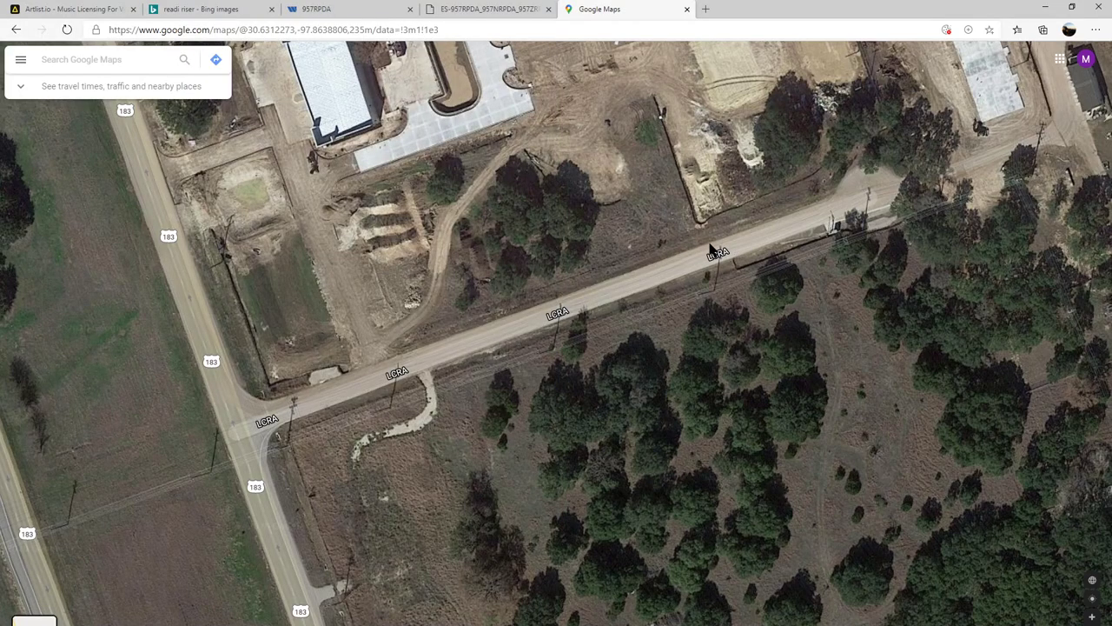
pyautogui.click(1046, 7)
pyautogui.scroll(-2, 391, 294)
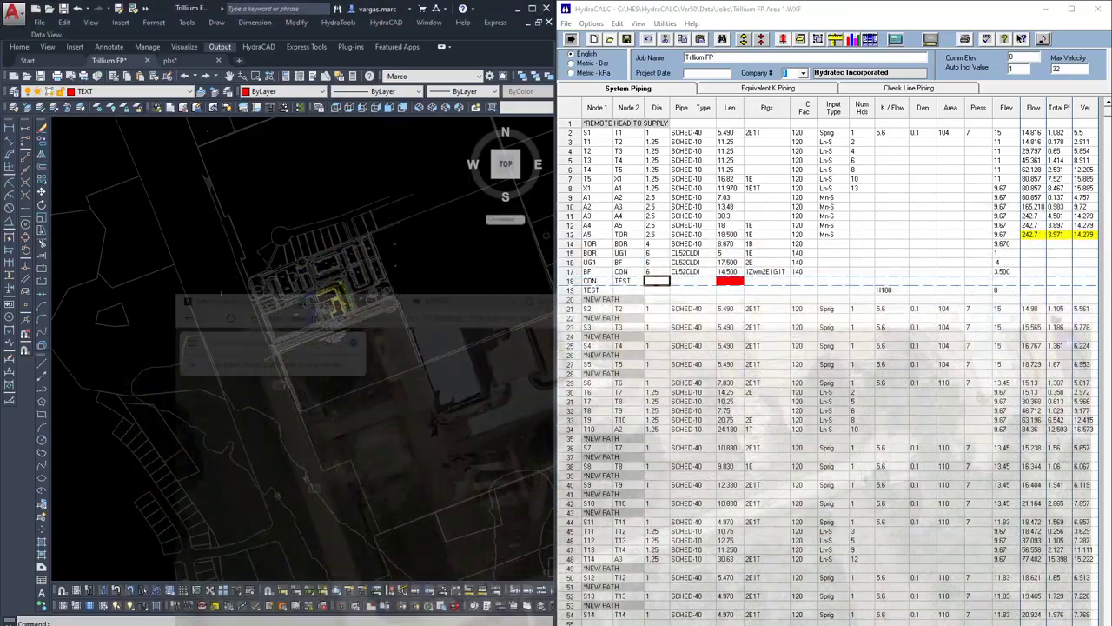
pyautogui.hotkey('alt', 'Tab')
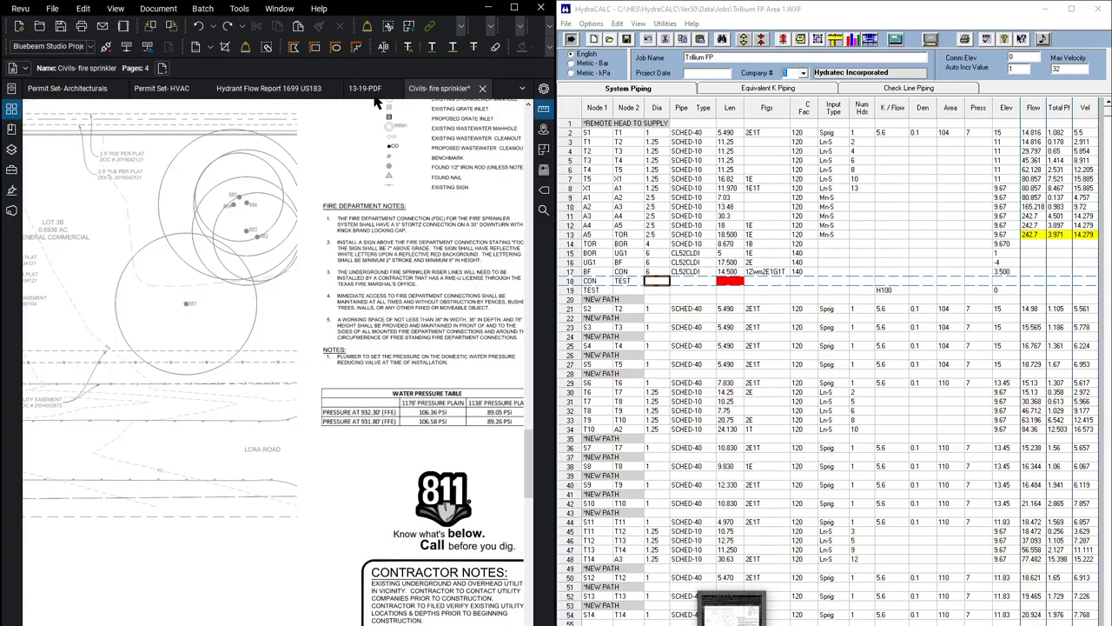
# - Examine the fire hydrant, culverts and driveway near LCRA Road on the civil plan and compare them with the Trillium FP drawing in AutoCAD
pyautogui.click(515, 10)
pyautogui.scroll(-2, 330, 253)
pyautogui.moveTo(241, 266); pyautogui.dragTo(533, 307)
pyautogui.scroll(3, 131, 370)
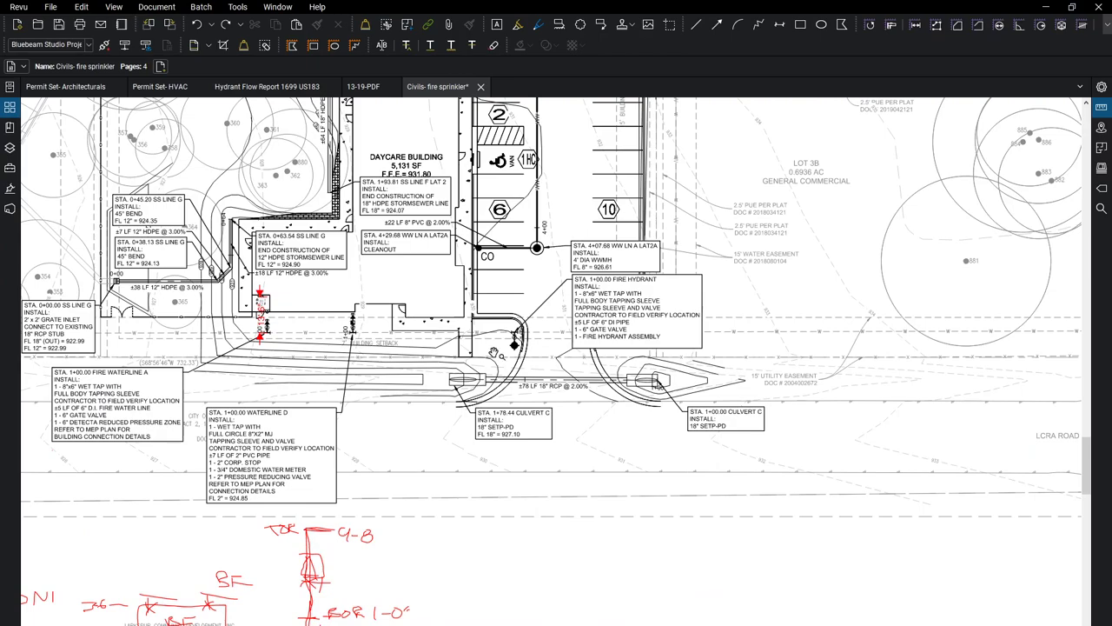
pyautogui.moveTo(423, 287); pyautogui.dragTo(498, 381)
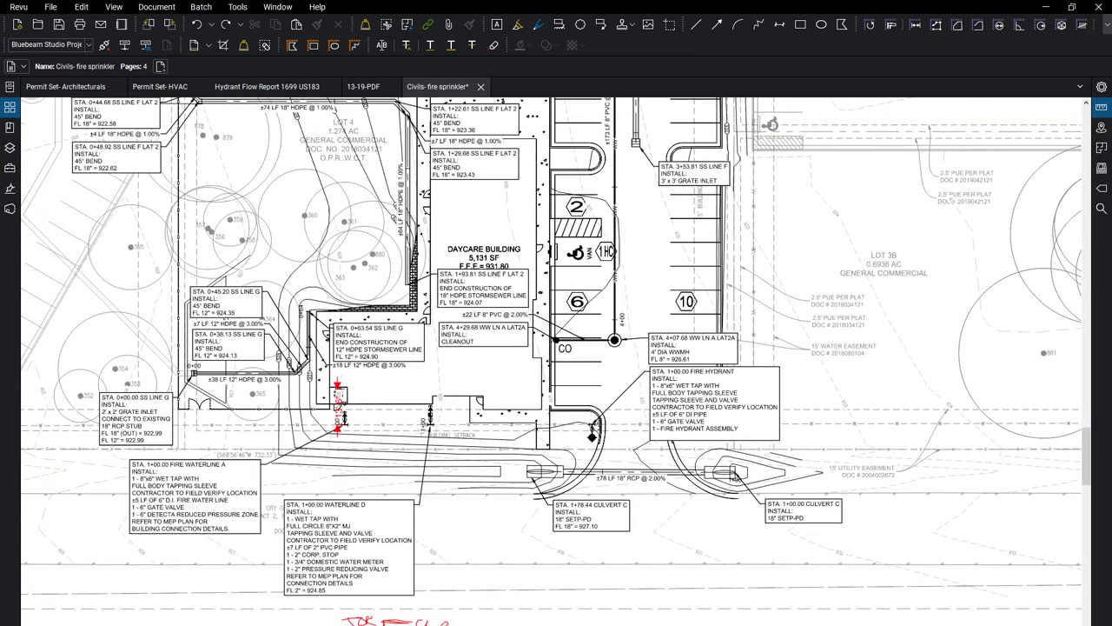
pyautogui.hotkey('alt', 'Tab')
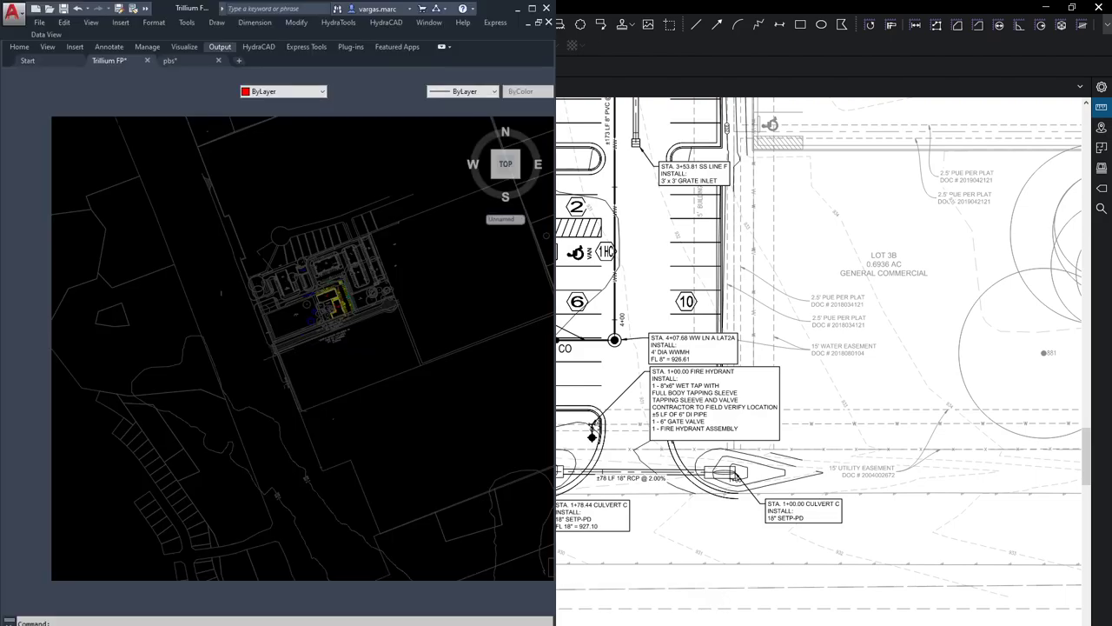
pyautogui.scroll(5, 338, 286)
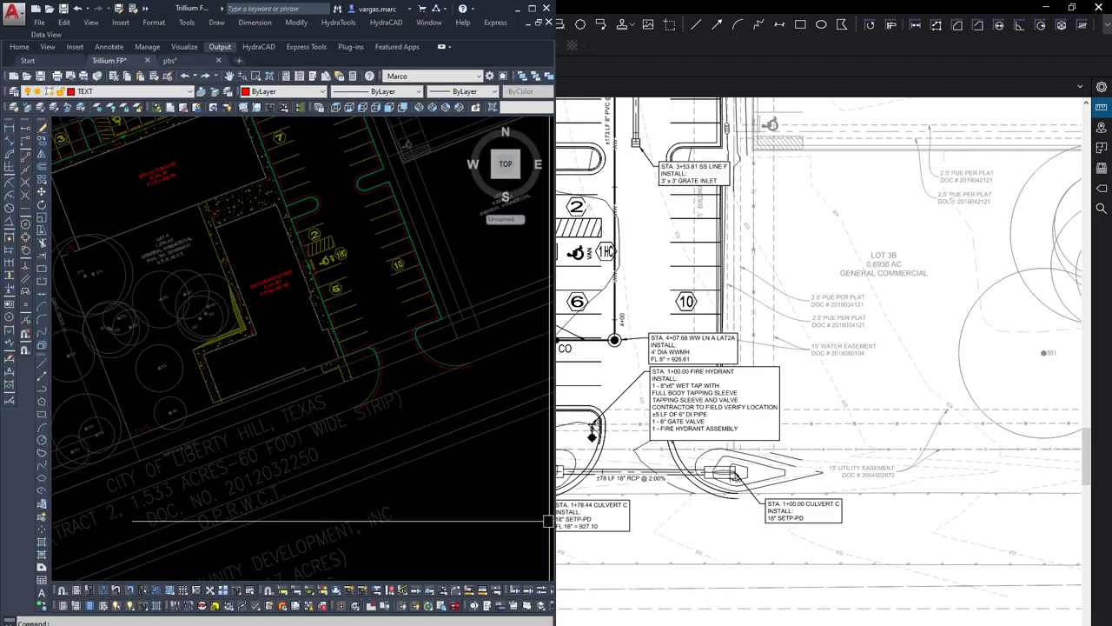
pyautogui.hotkey('alt', 'Tab')
# - Examine the marked hydrants on the Hydrant Flow Report's satellite map, then the overall utility plan in the Civils- fire sprinkler document
pyautogui.click(267, 86)
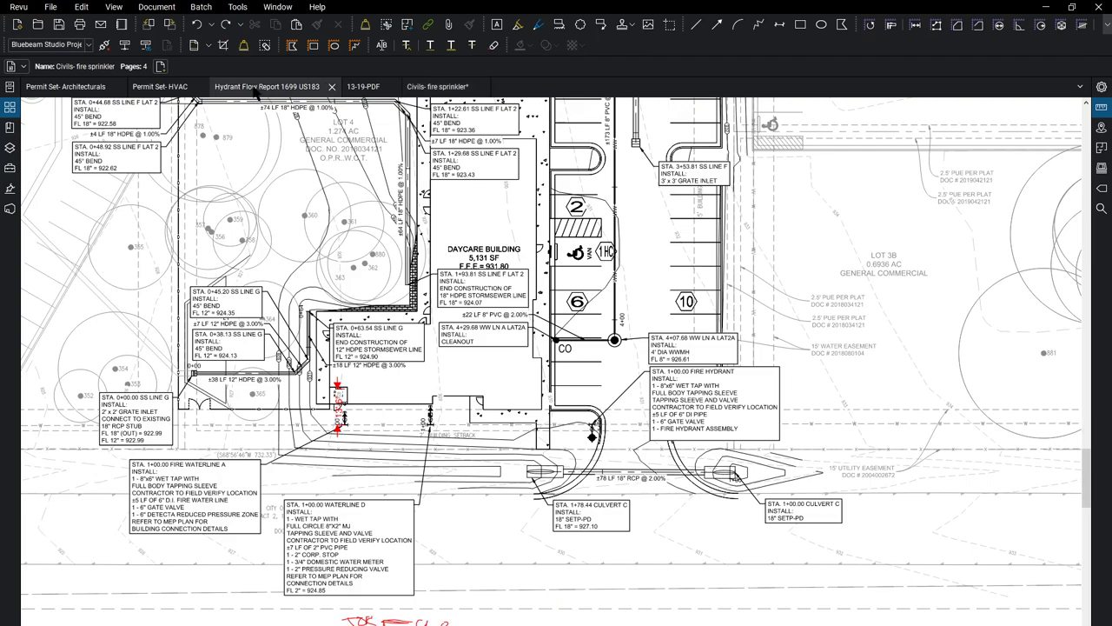
pyautogui.scroll(-1, 276, 249)
pyautogui.scroll(1, 265, 248)
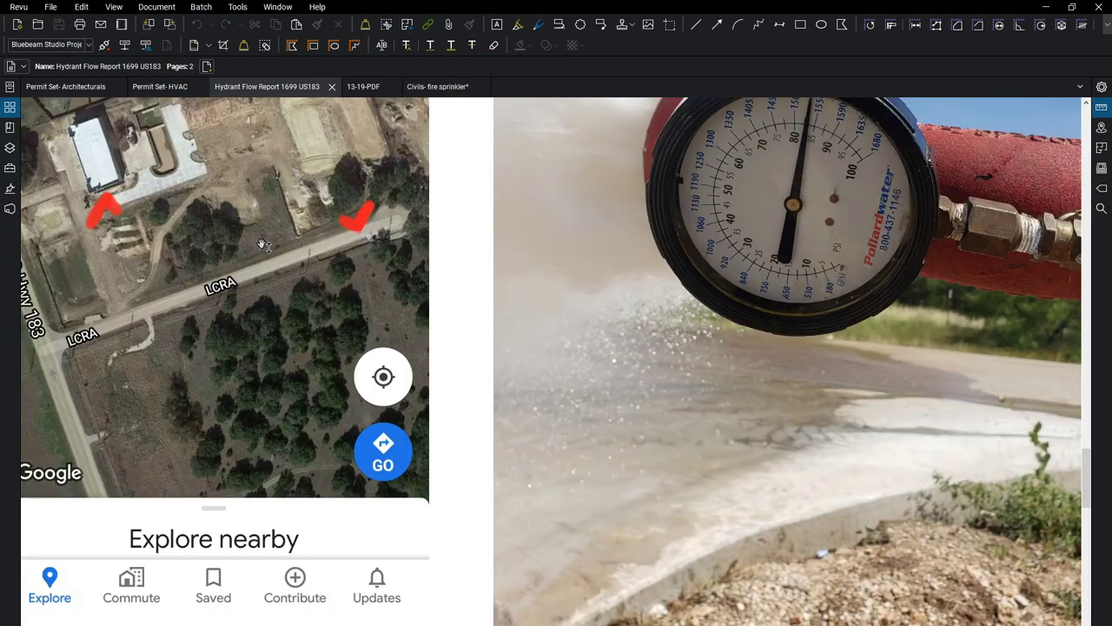
pyautogui.keyDown('ctrl'); pyautogui.scroll(3, 261, 245); pyautogui.keyUp('ctrl')
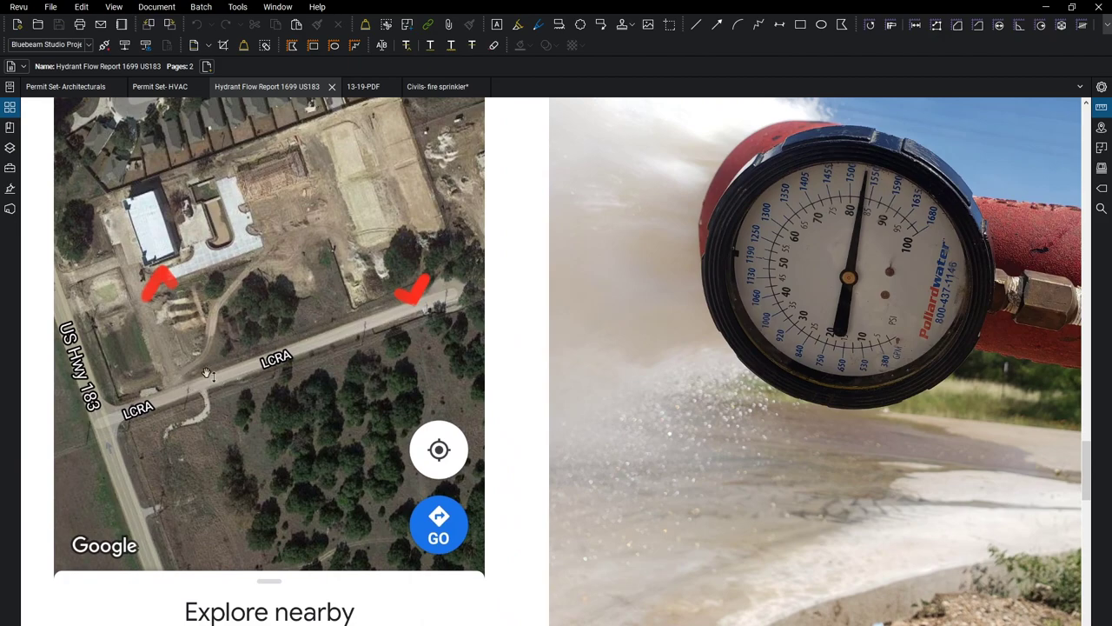
pyautogui.click(1047, 8)
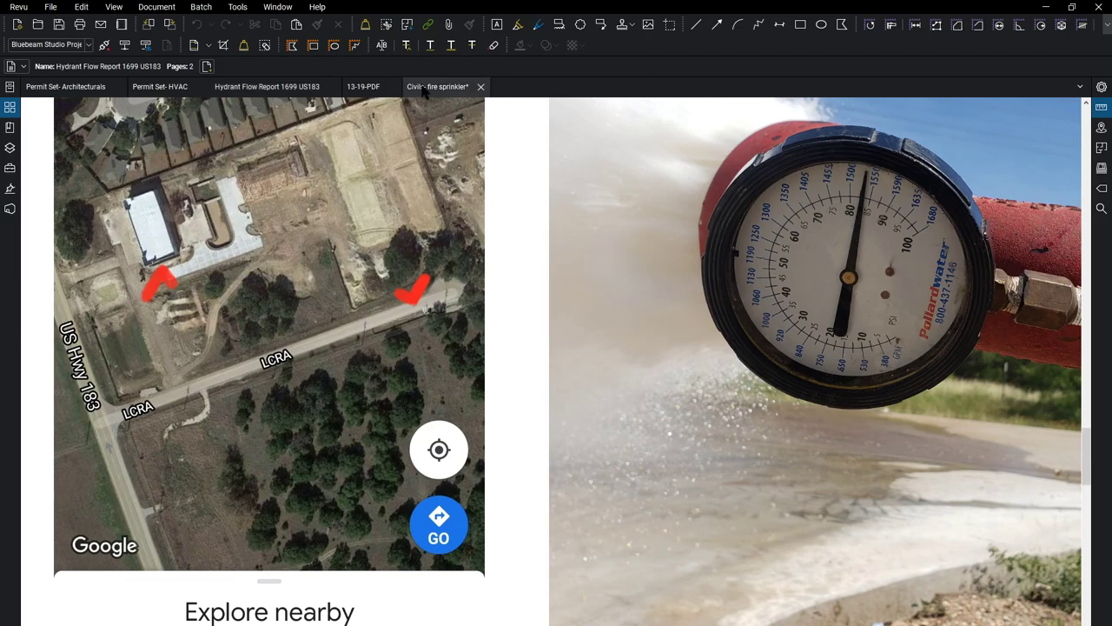
pyautogui.click(424, 87)
pyautogui.scroll(-4, 508, 347)
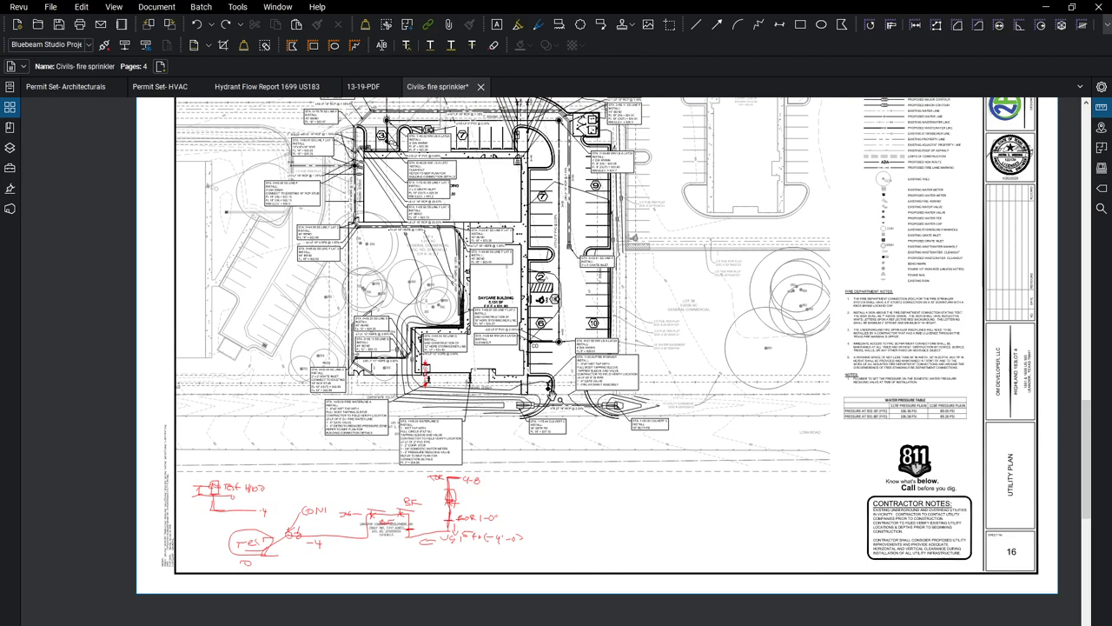
pyautogui.scroll(2, 554, 395)
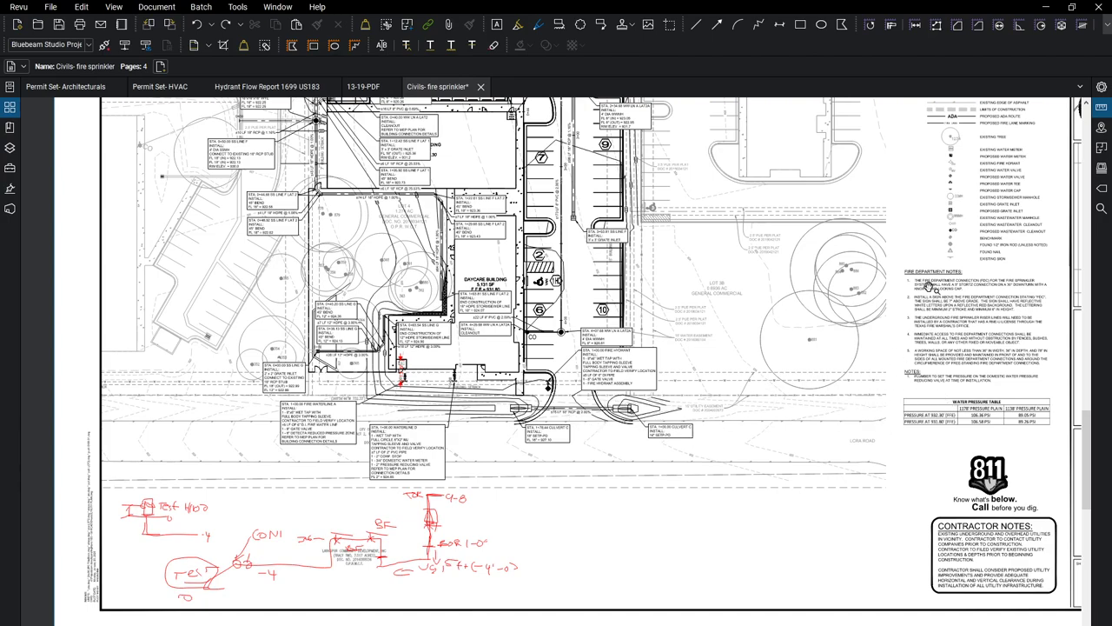
# - Measure the distance along LCRA Road in Google Maps from near the US 183 corner to the marked hydrant location, then return to HydraCALC
pyautogui.click(1045, 7)
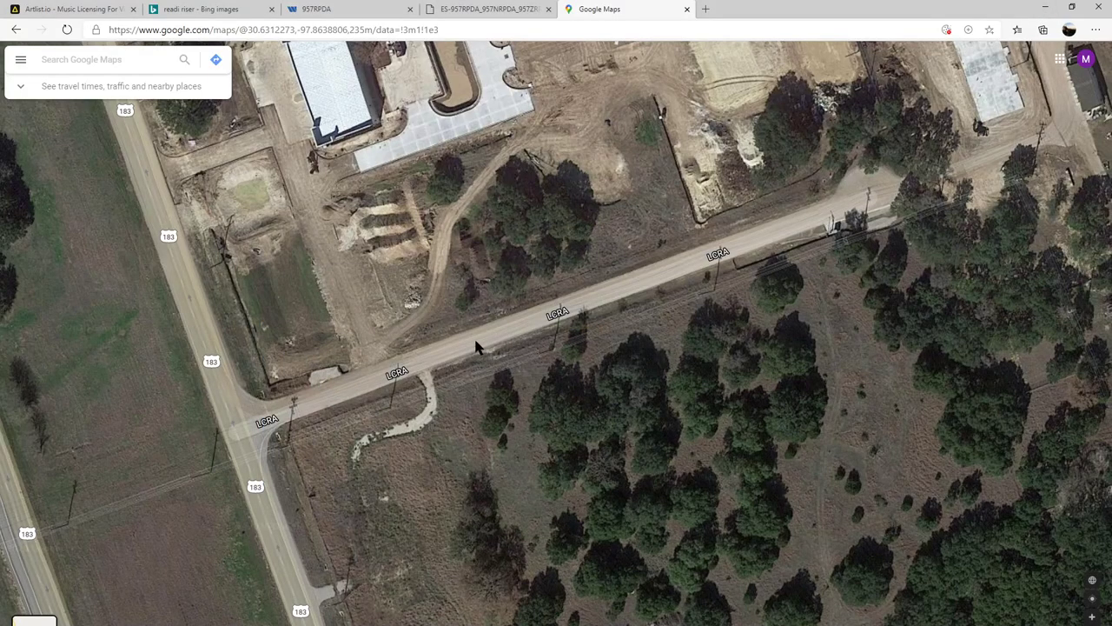
pyautogui.rightClick(346, 379)
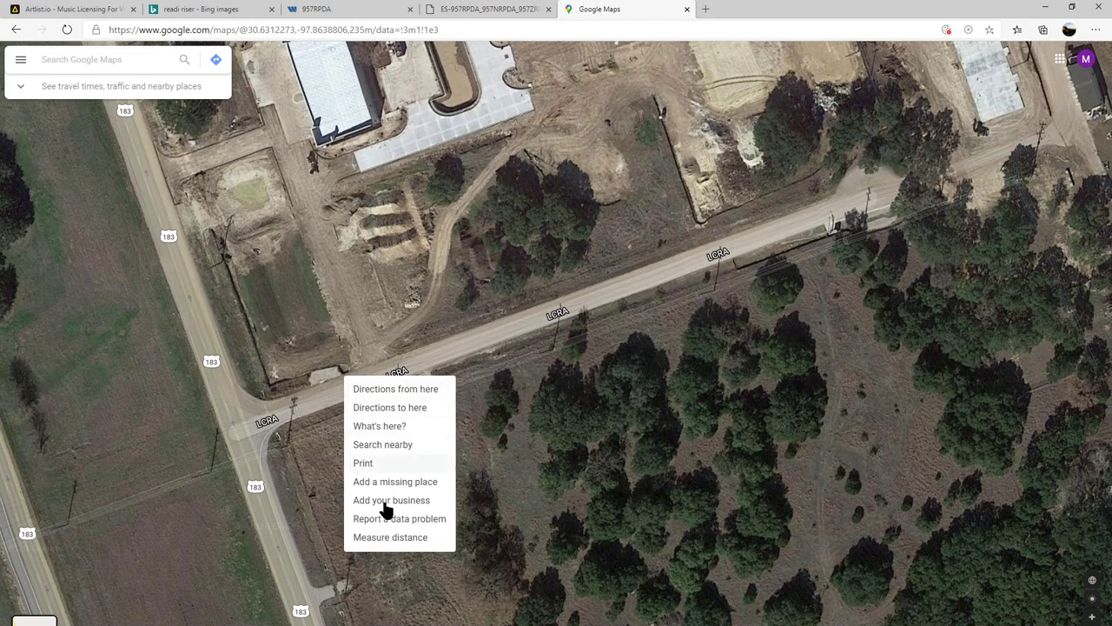
pyautogui.click(387, 538)
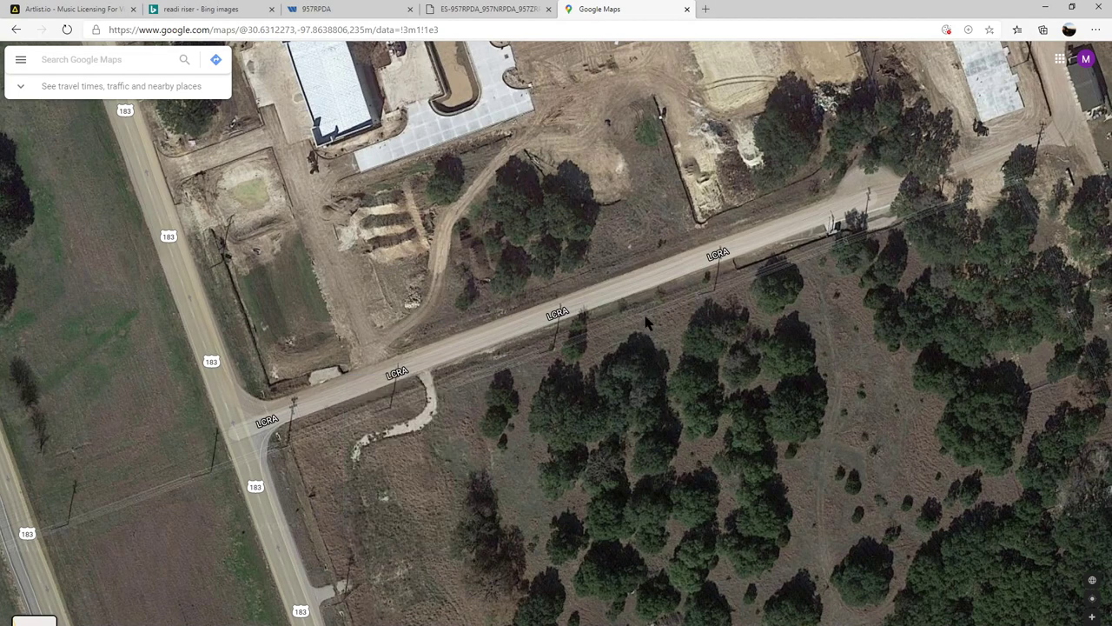
pyautogui.click(816, 206)
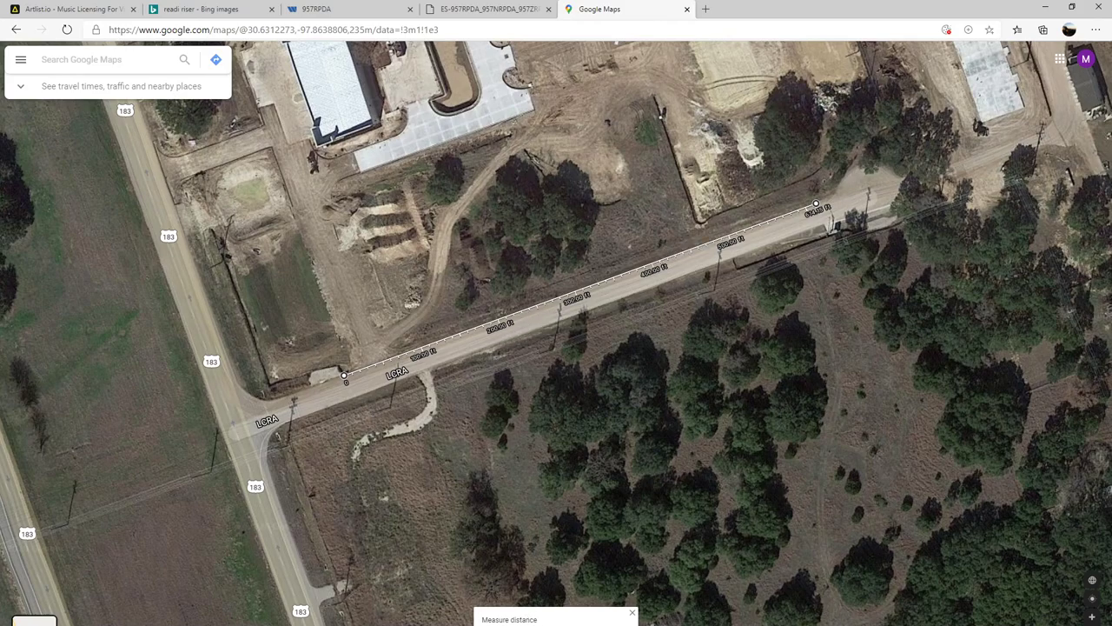
pyautogui.click(1046, 7)
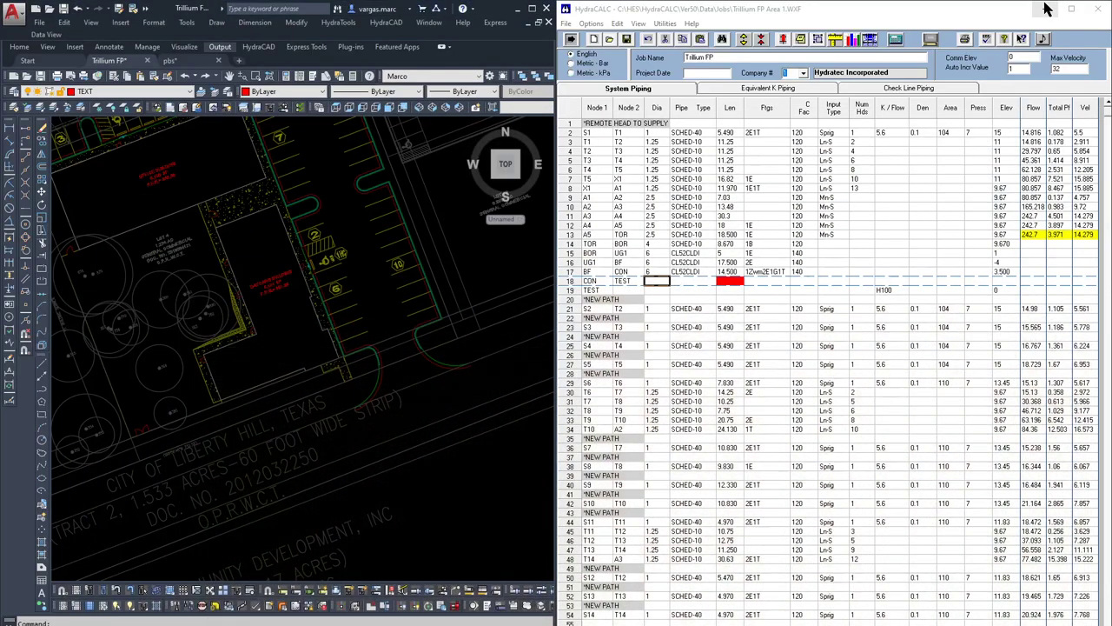
# - Set the CON to TEST pipe to nominal diameter 8 with pipe type CL52CLDI
pyautogui.doubleClick(654, 280)
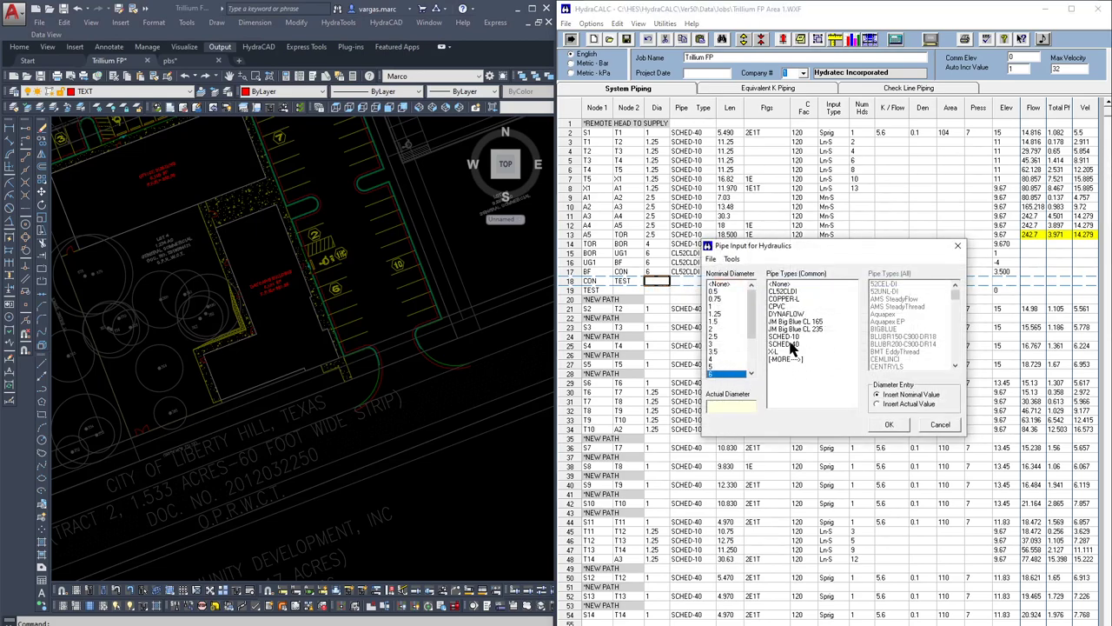
pyautogui.scroll(-2, 721, 355)
pyautogui.click(722, 336)
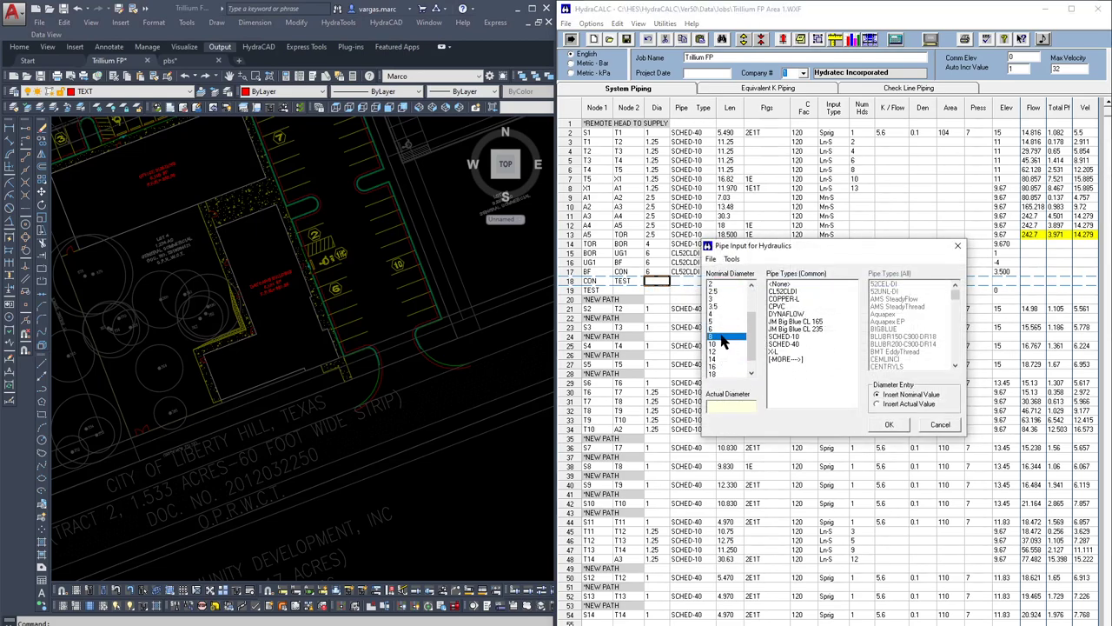
pyautogui.click(782, 292)
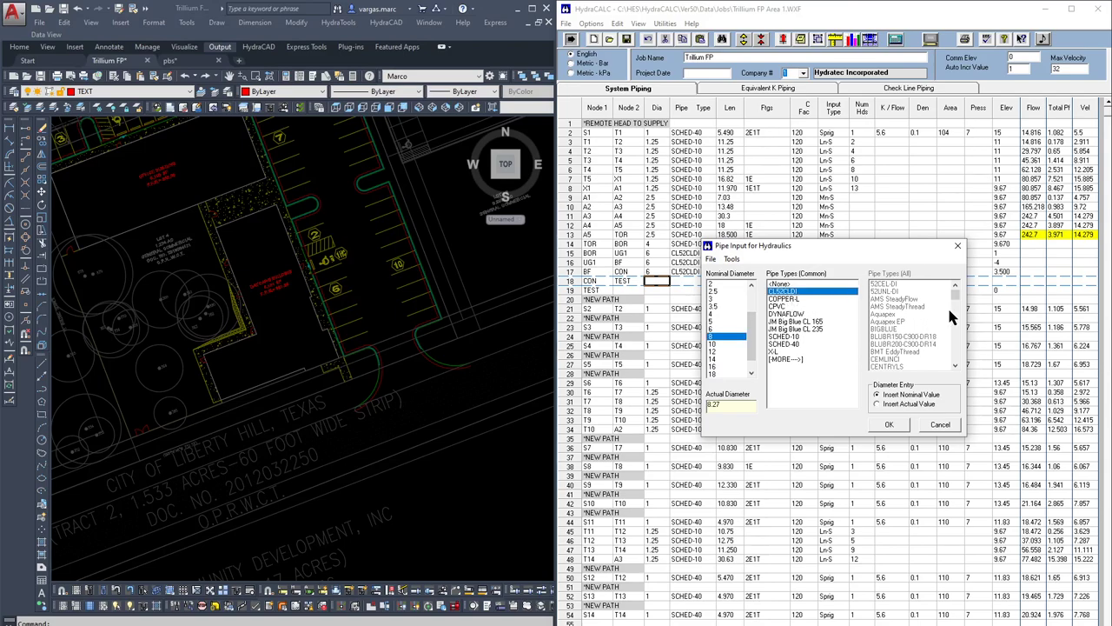
pyautogui.click(892, 424)
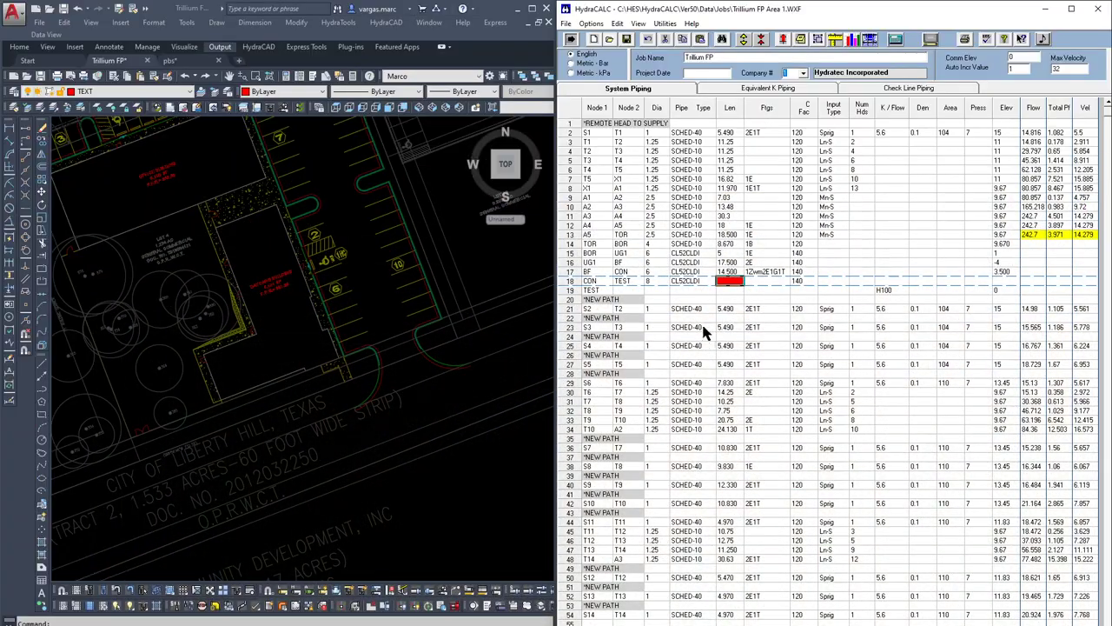
# - Set the CON to TEST pipe's length to 600 and its fittings to 1E1T1G
pyautogui.write('600')
pyautogui.press('Tab')
pyautogui.write('E1T1G')
pyautogui.press('Tab')
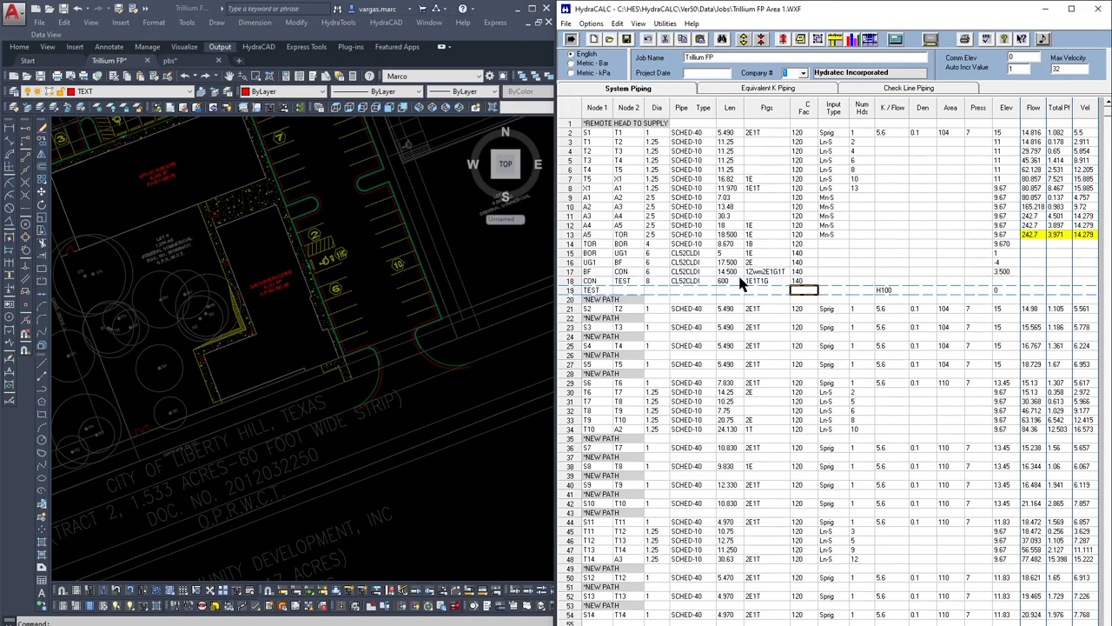
# - Set the elevation of the CON node to -4
pyautogui.press('Tab')
pyautogui.press('Tab')
pyautogui.press('Tab')
pyautogui.press('Tab')
pyautogui.press('Tab')
pyautogui.press('Tab')
pyautogui.press('Tab')
pyautogui.write('-')
pyautogui.press('Return')
pyautogui.click(868, 300)
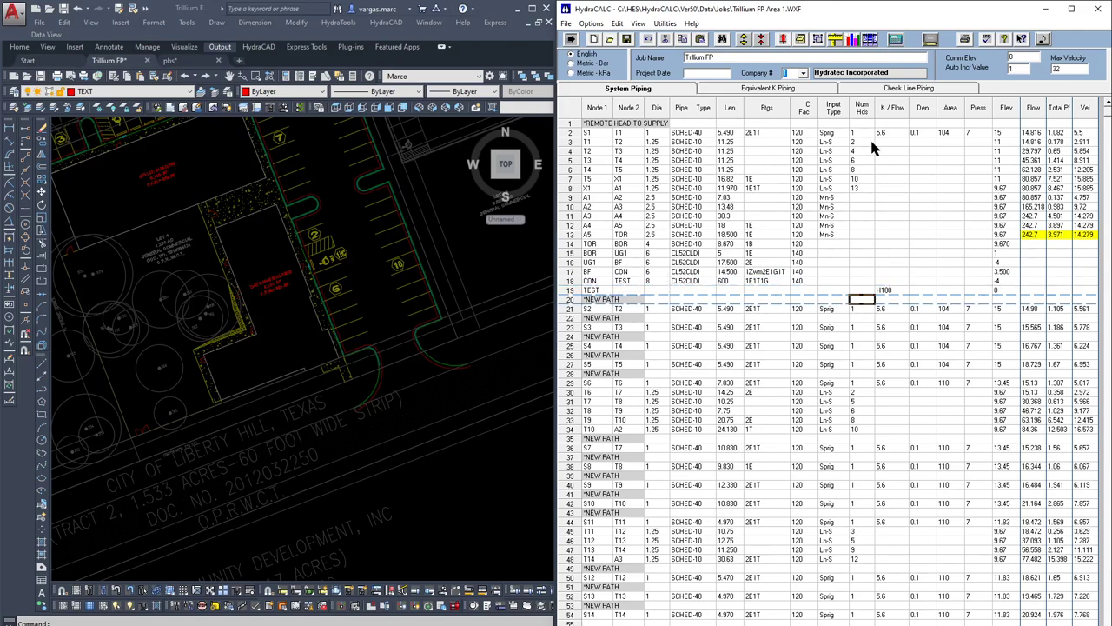
# - Run the error check on the piping data and maximize the HydraCALC window
pyautogui.click(982, 40)
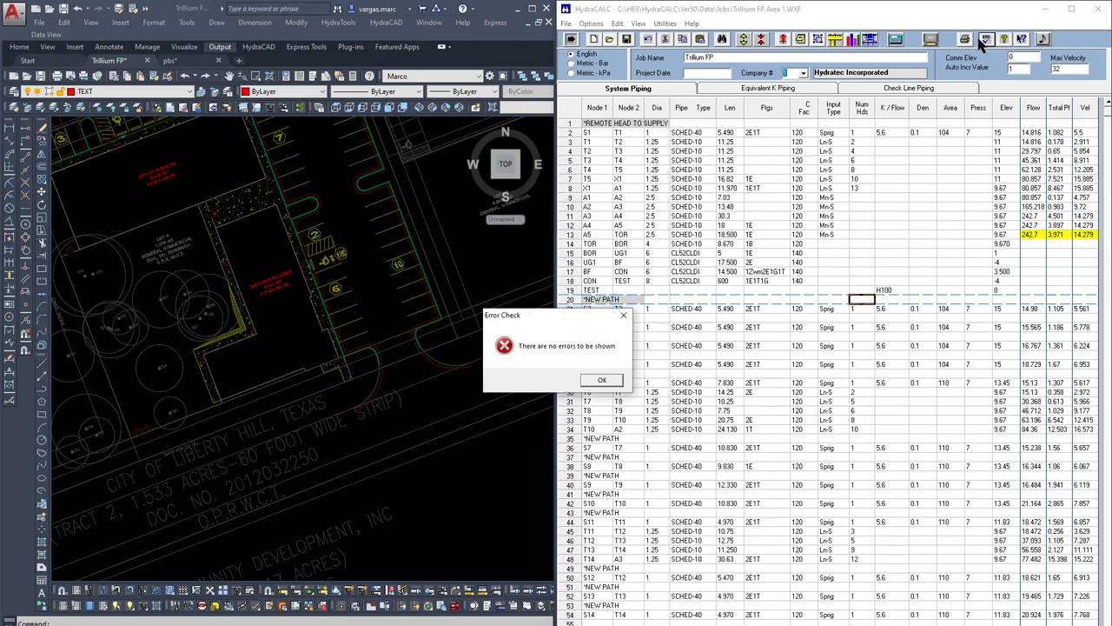
pyautogui.click(601, 380)
pyautogui.click(1071, 9)
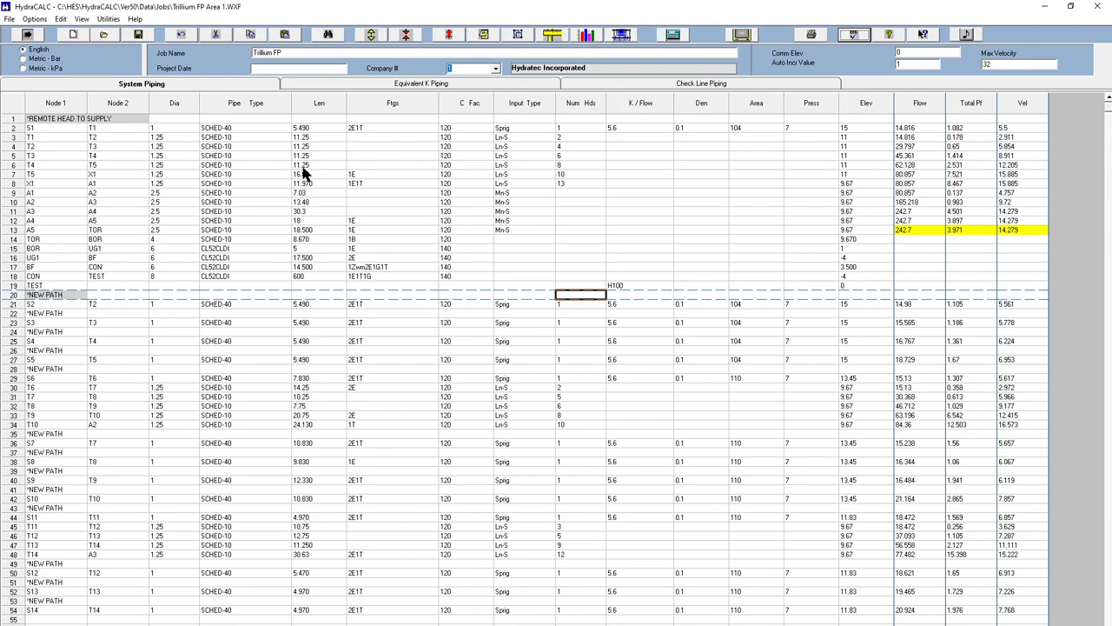
pyautogui.click(85, 267)
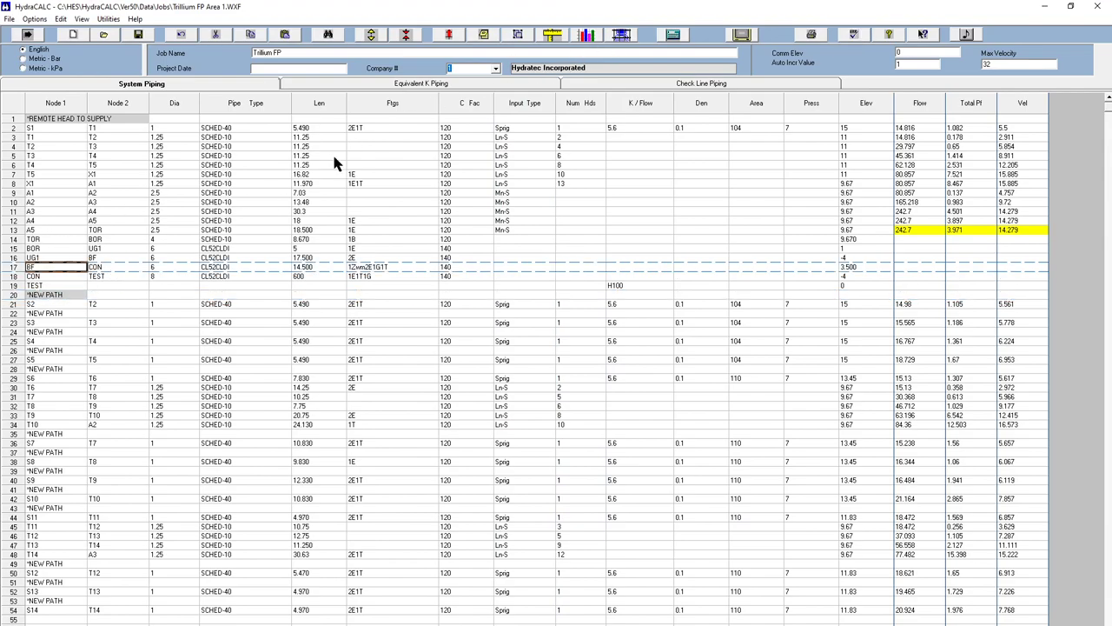
# - Run the hydraulic calculation from remote point S1 to source point TEST with automatic remote head location and fitting length adjustment, and dismiss the messages
pyautogui.click(674, 37)
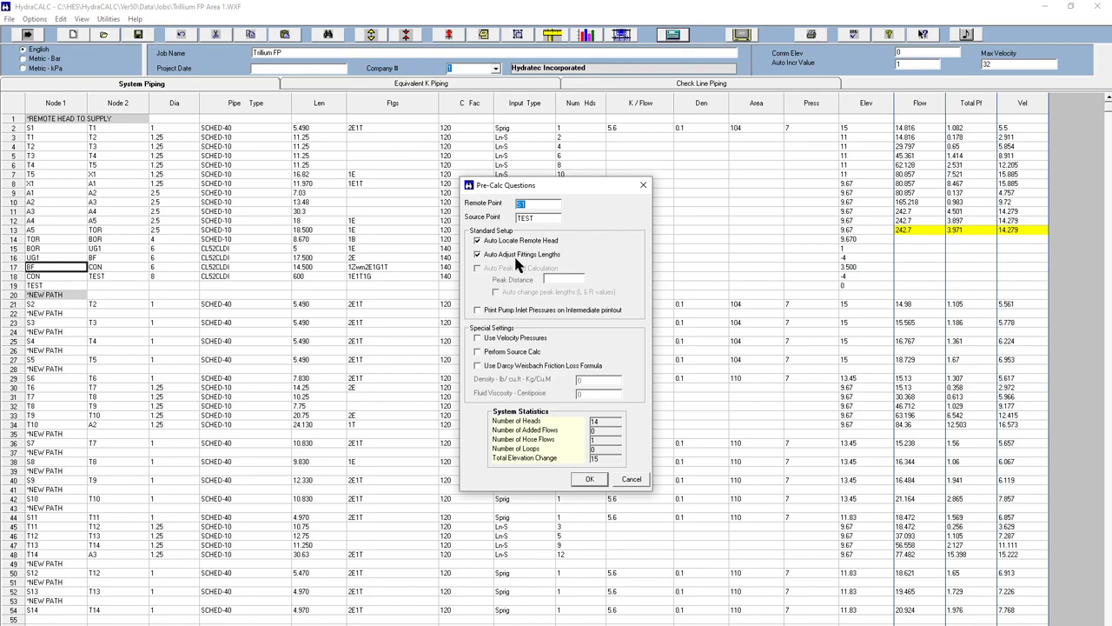
pyautogui.click(589, 479)
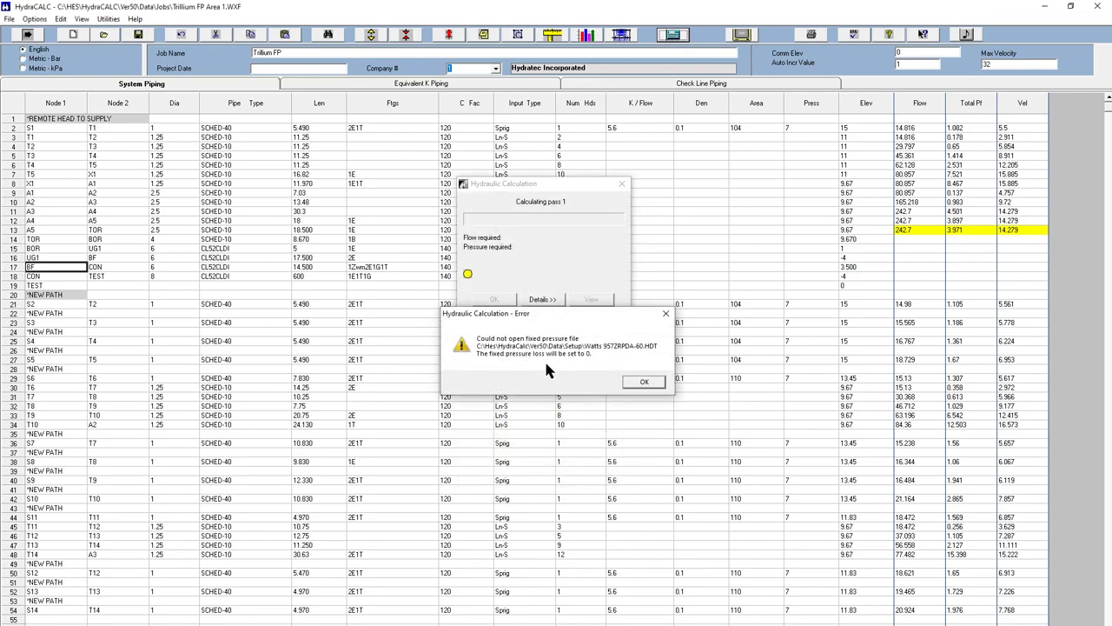
pyautogui.click(640, 385)
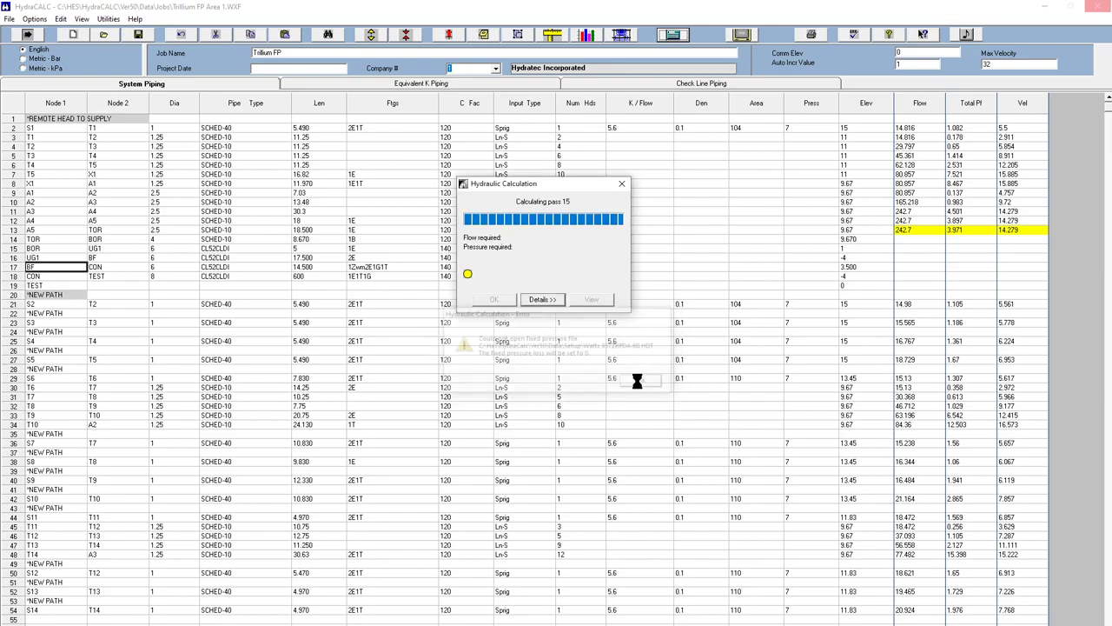
pyautogui.click(640, 382)
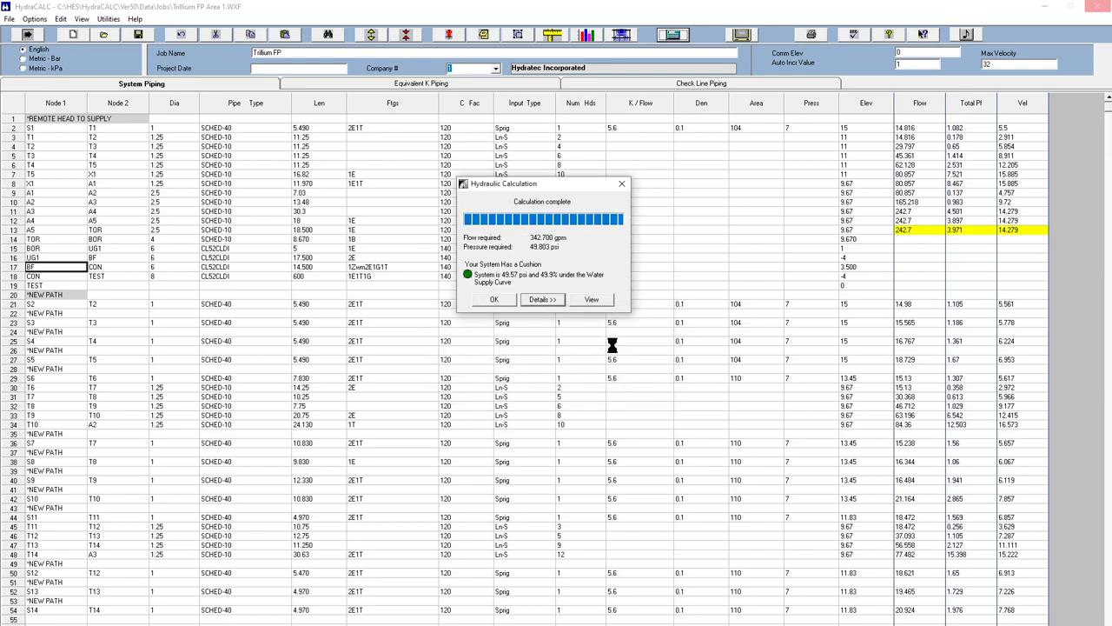
pyautogui.click(494, 299)
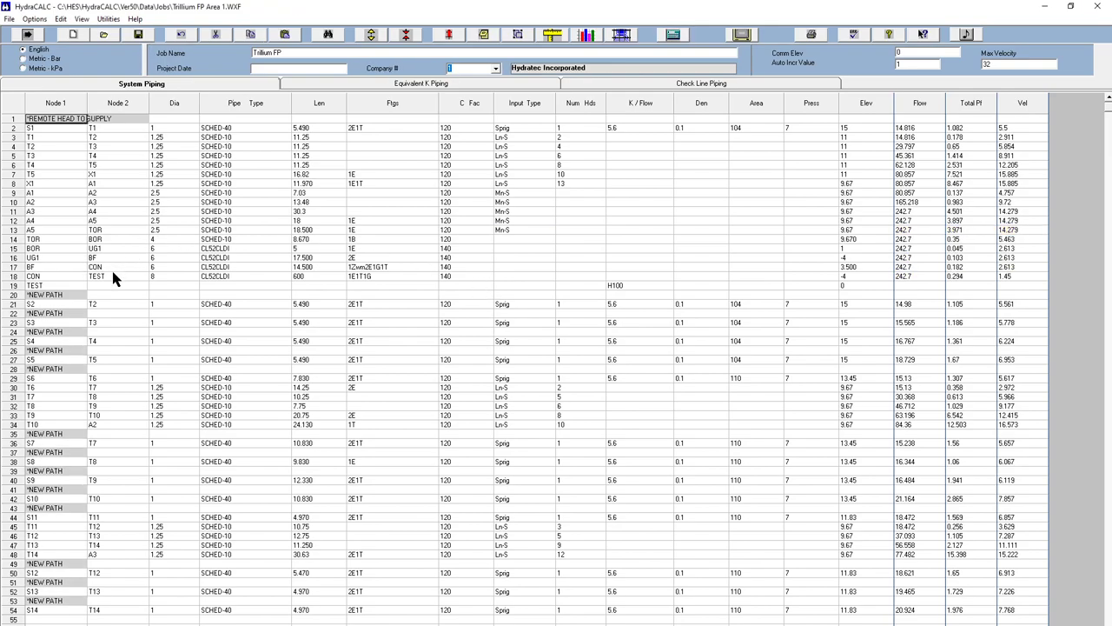
# - Open the fittings of the BF to CON pipe for editing
pyautogui.click(380, 269)
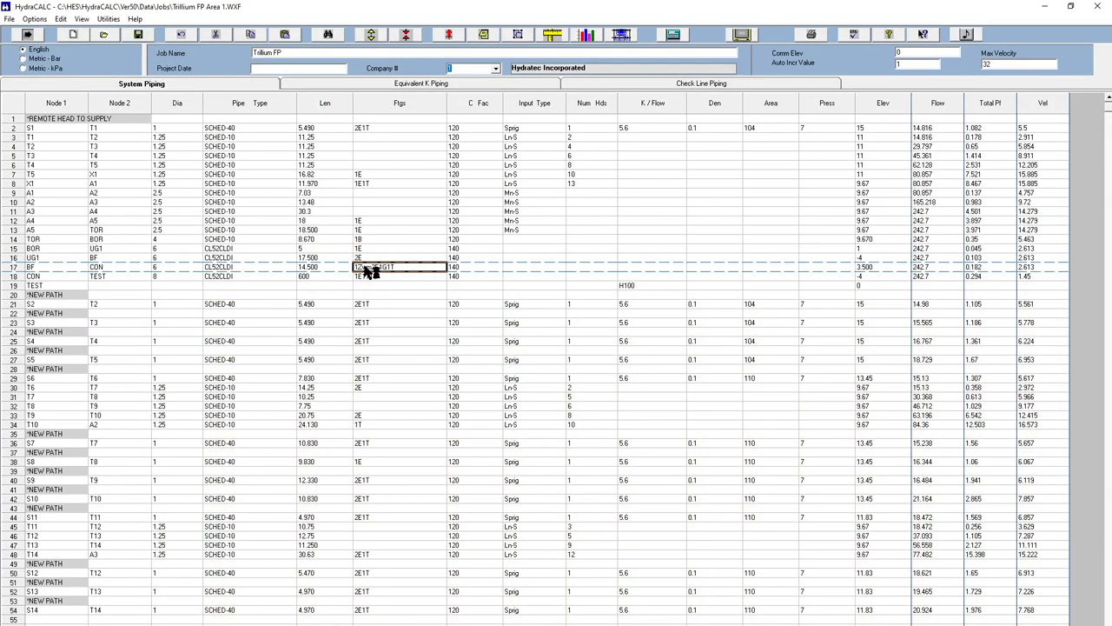
pyautogui.doubleClick(367, 271)
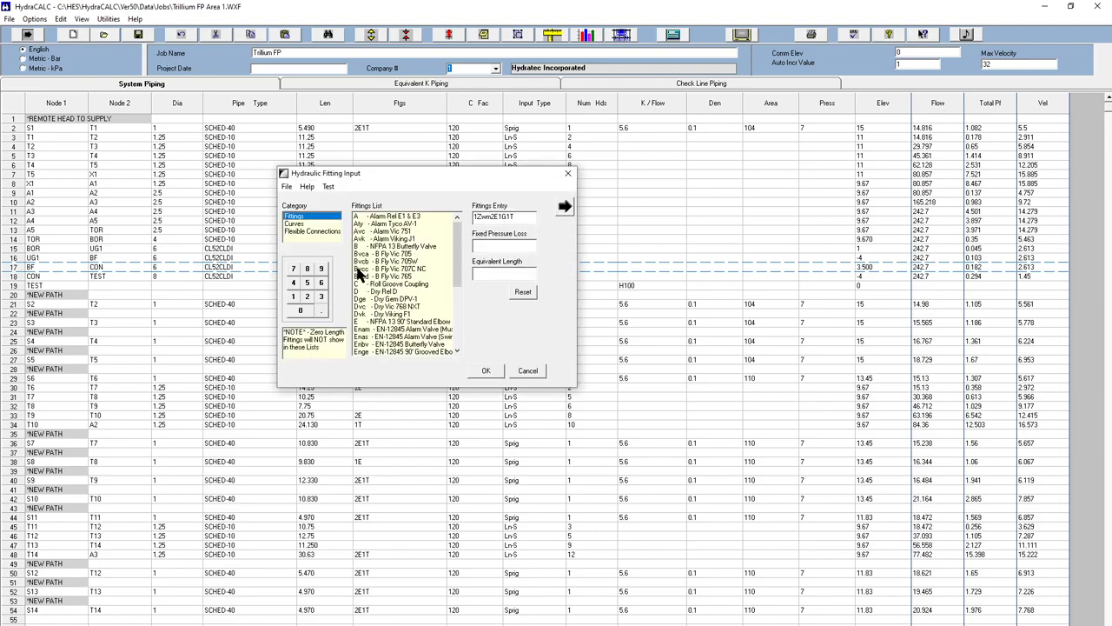
pyautogui.click(491, 217)
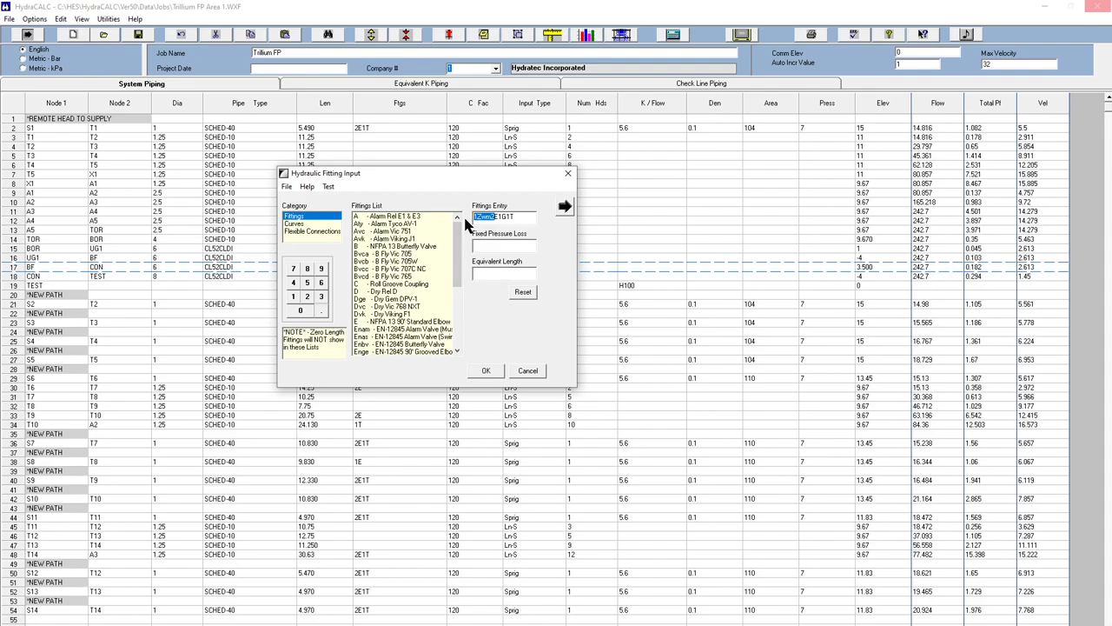
pyautogui.press('BackSpace')
pyautogui.press('BackSpace')
pyautogui.press('BackSpace')
pyautogui.press('BackSpace')
pyautogui.press('BackSpace')
pyautogui.click(310, 298)
pyautogui.moveTo(513, 215); pyautogui.dragTo(451, 224)
pyautogui.click(375, 325)
pyautogui.scroll(-2, 377, 326)
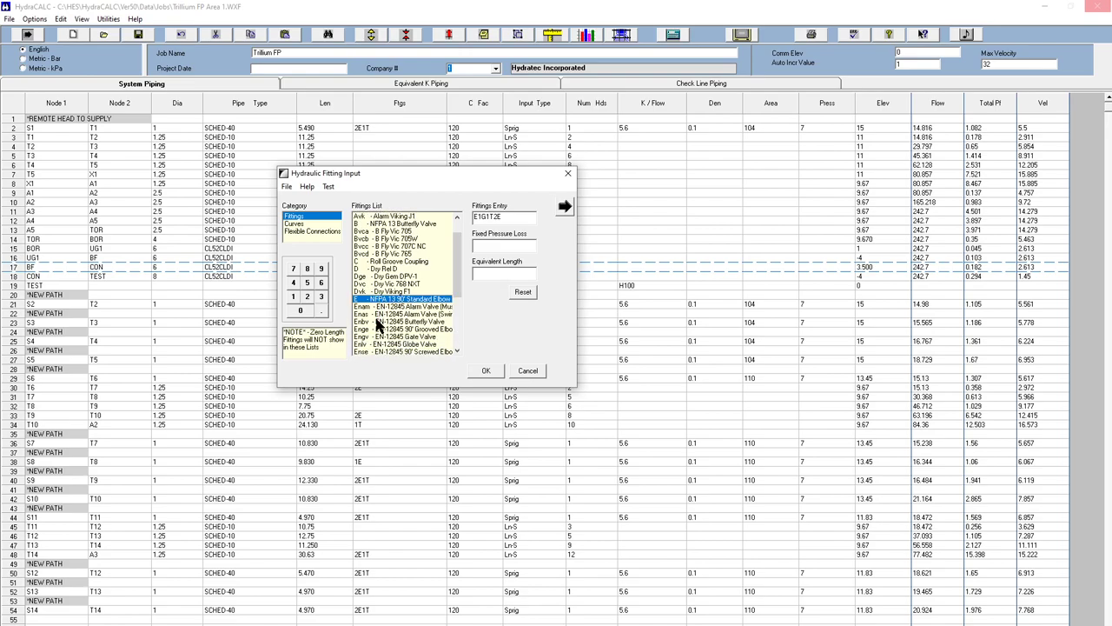
# - Reset the BF to CON fittings entry and add two NFPA 13 standard elbows, a gate valve and a 90° flow-thru tee
pyautogui.click(523, 292)
pyautogui.click(378, 298)
pyautogui.click(377, 298)
pyautogui.scroll(-3, 379, 302)
pyautogui.doubleClick(385, 315)
pyautogui.scroll(-1, 384, 324)
pyautogui.doubleClick(378, 344)
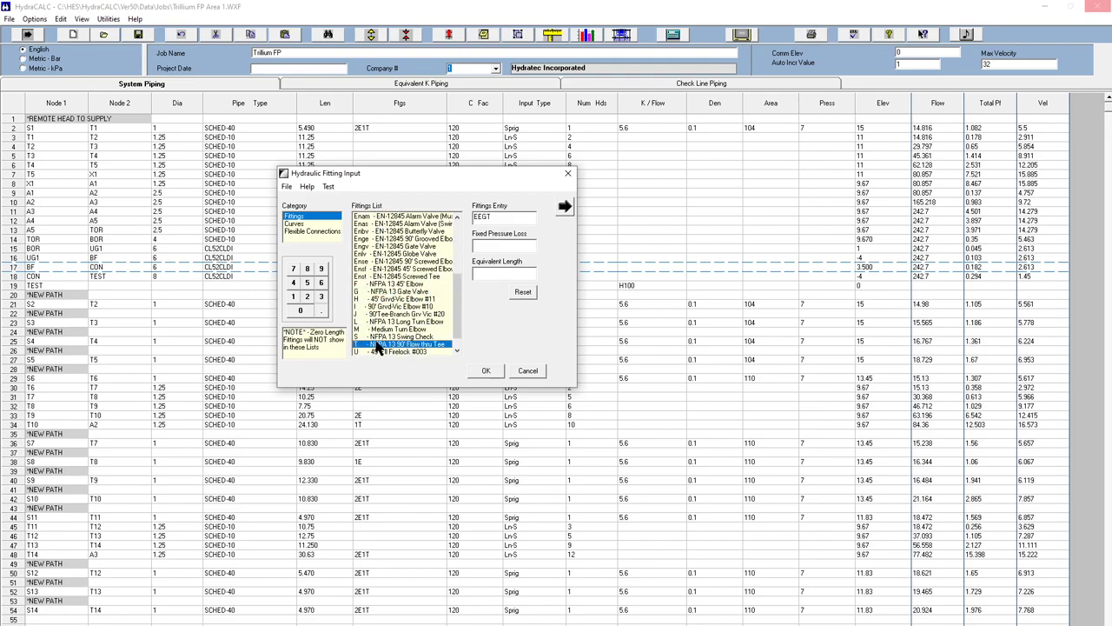
# - Add the Watts 957RPDA backflow curve to the BF to CON fittings and accept the fittings entry
pyautogui.click(309, 224)
pyautogui.scroll(-5, 418, 277)
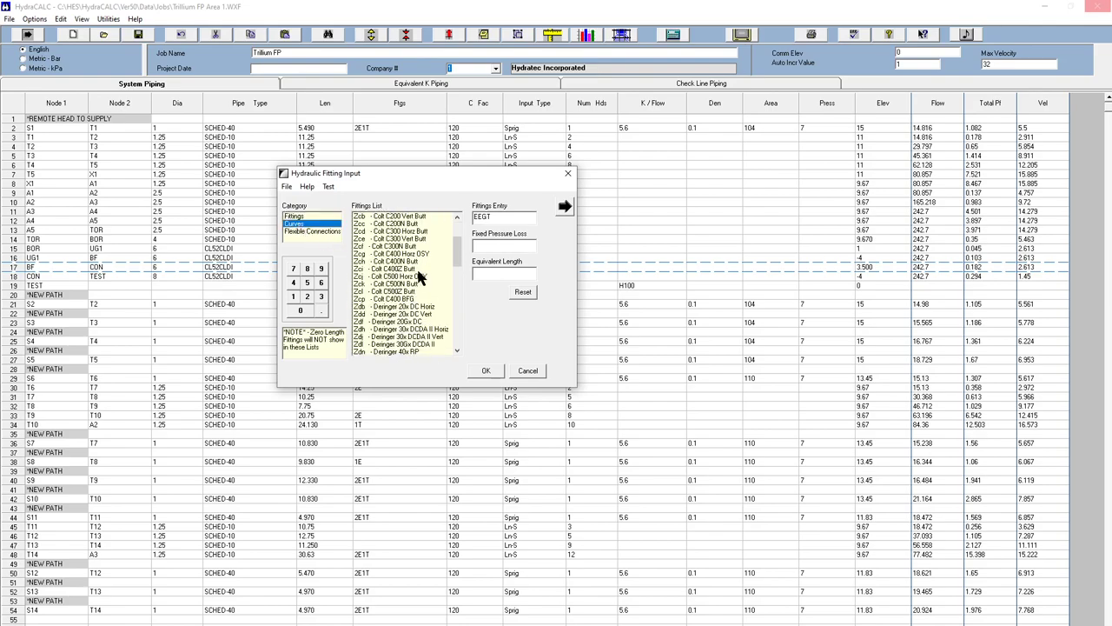
pyautogui.scroll(-8, 418, 275)
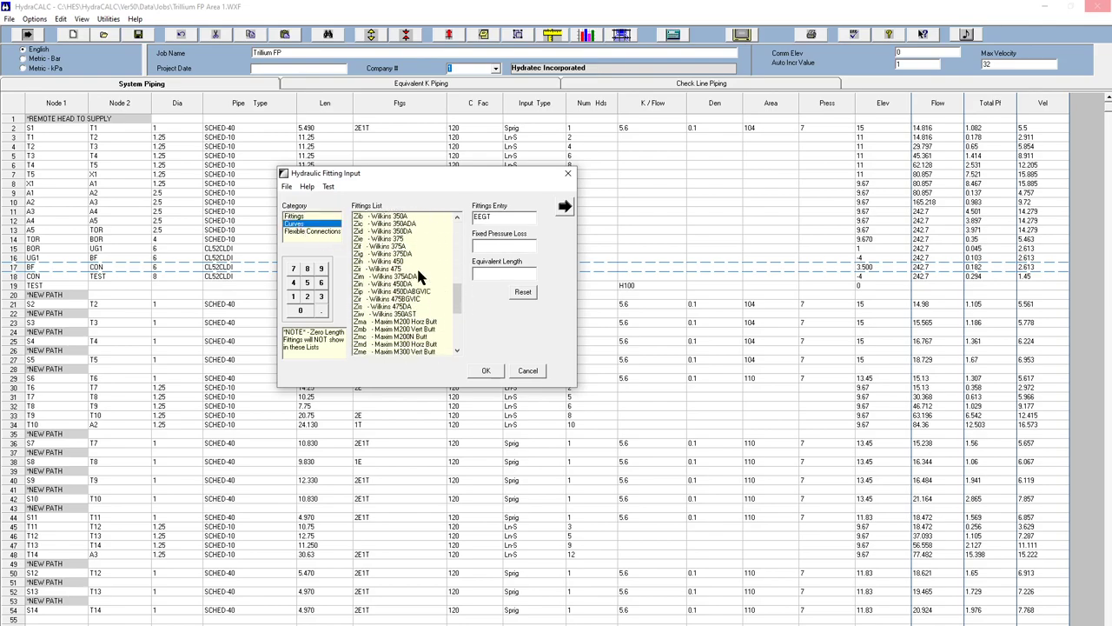
pyautogui.scroll(3, 428, 287)
pyautogui.scroll(1, 429, 292)
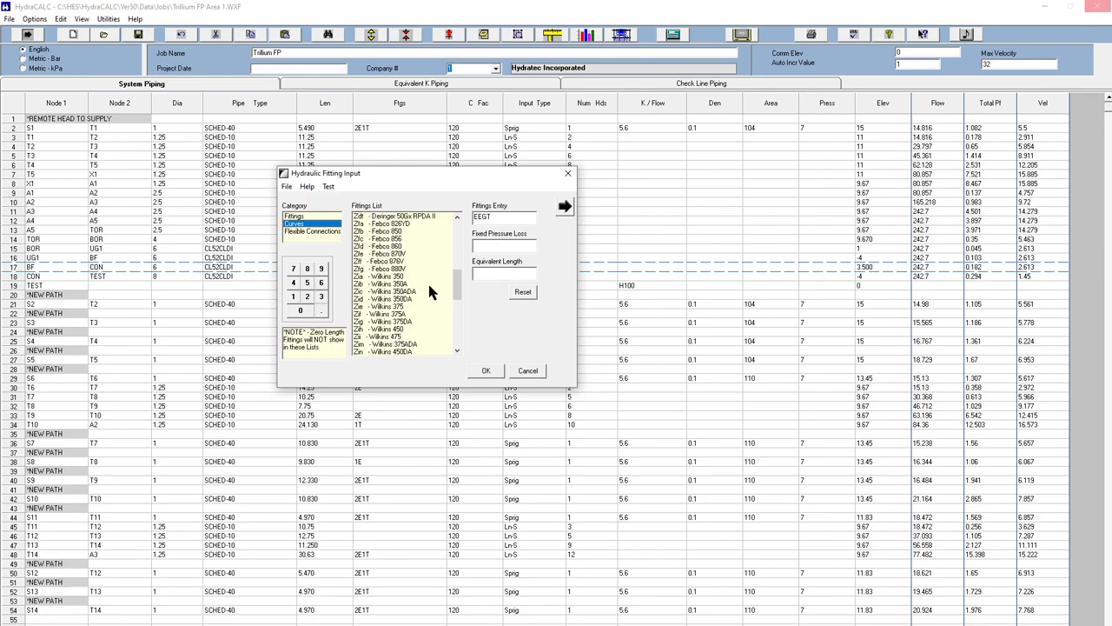
pyautogui.scroll(-5, 428, 292)
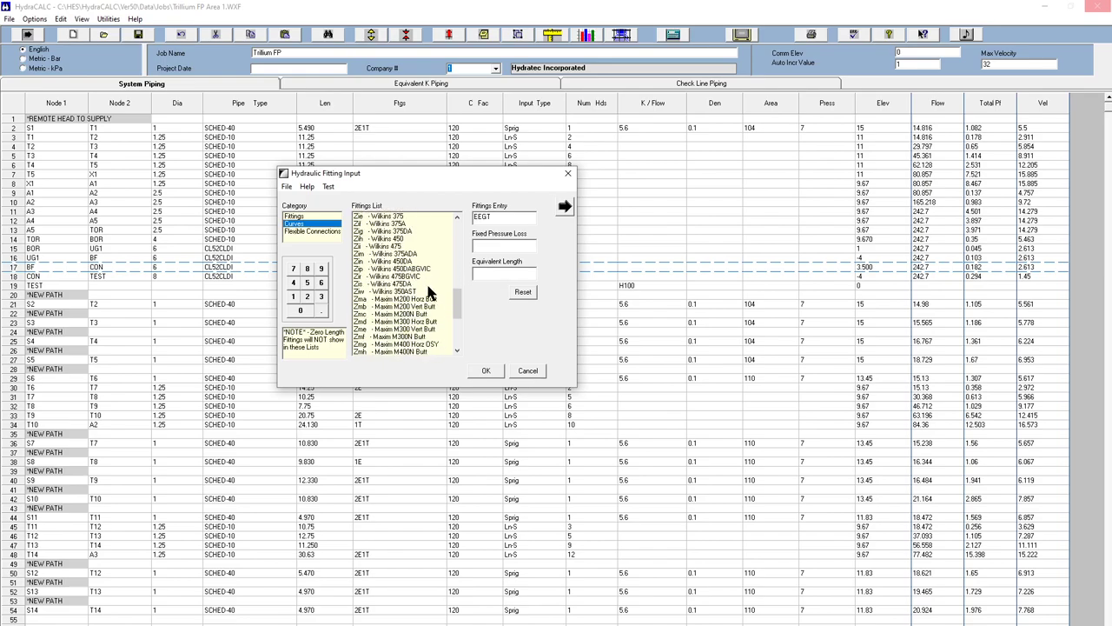
pyautogui.scroll(-4, 429, 294)
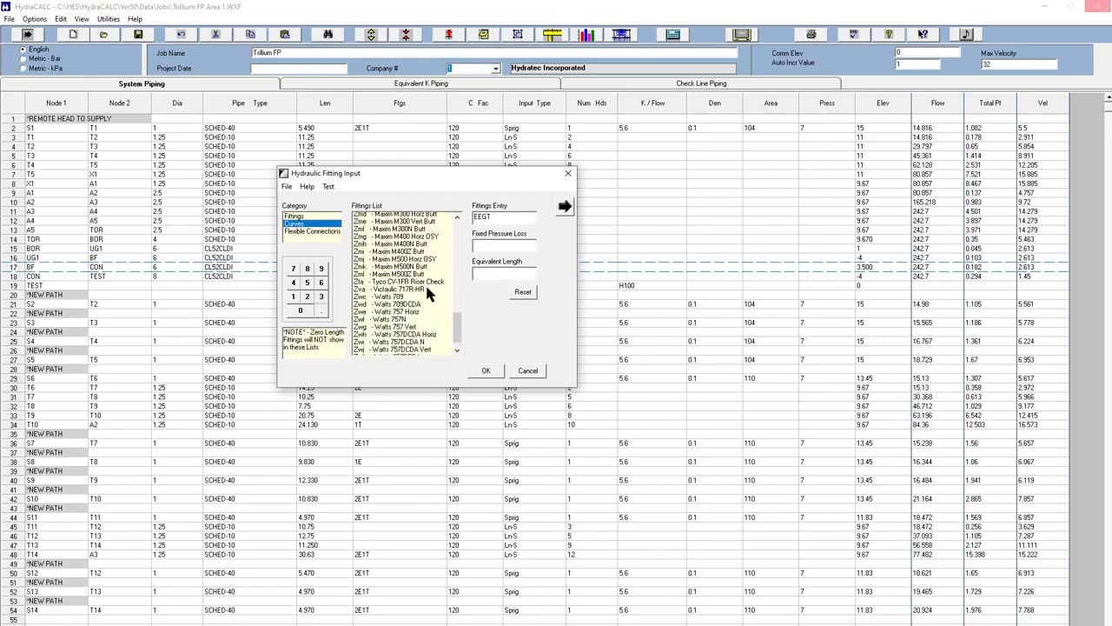
pyautogui.scroll(-1, 427, 293)
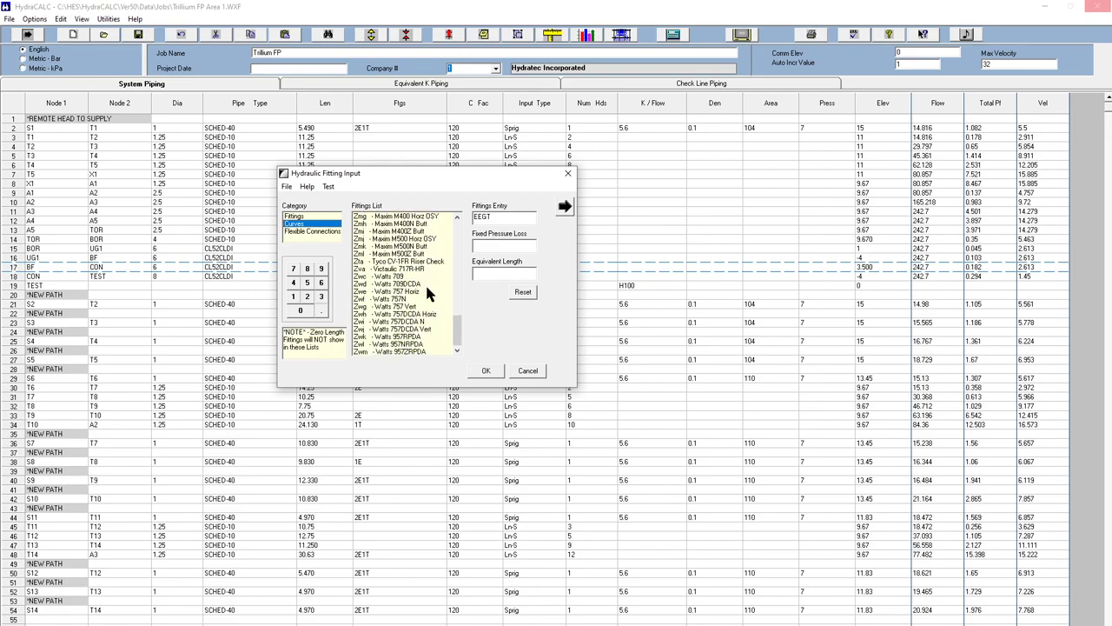
pyautogui.doubleClick(414, 336)
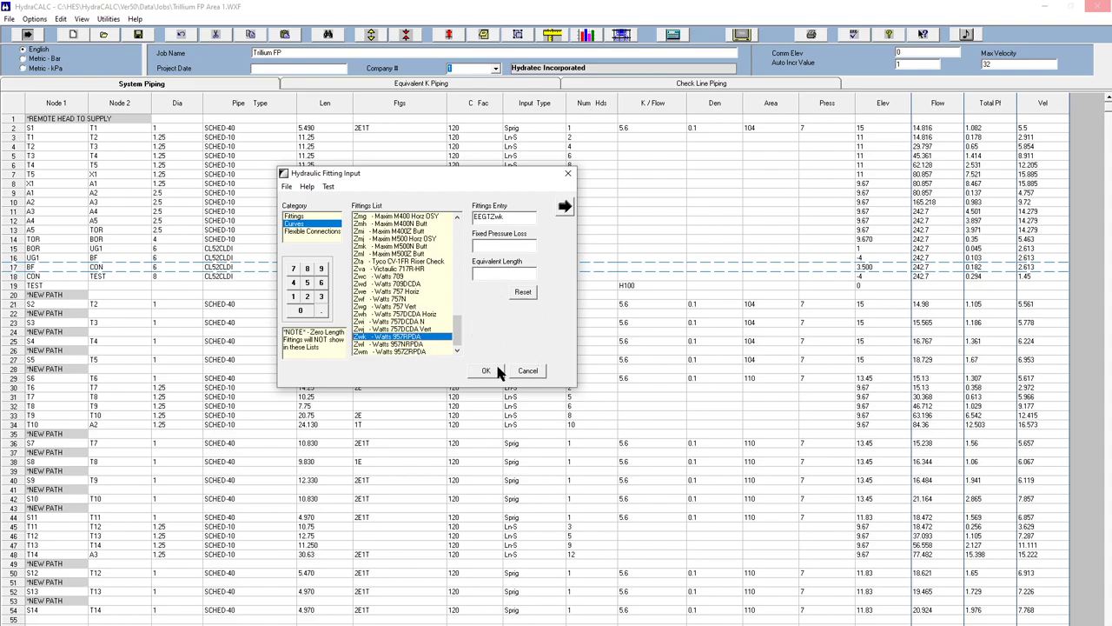
pyautogui.click(486, 371)
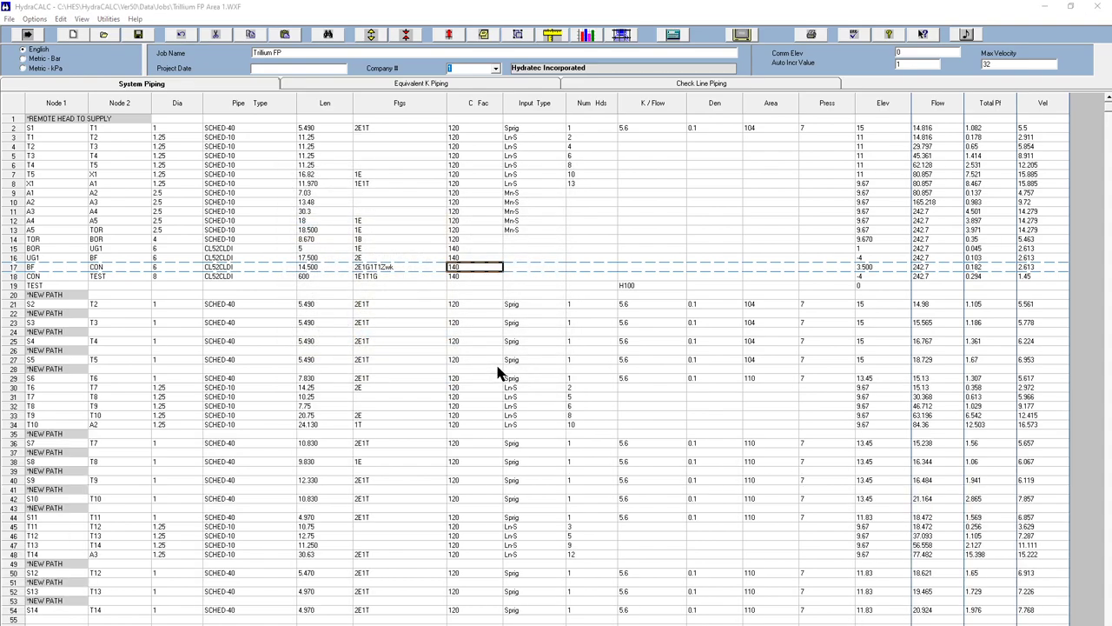
# - Try to run the hydraulic calculation from remote point S1 to source point TEST with the Watts 957RPDA backflow included
pyautogui.click(671, 36)
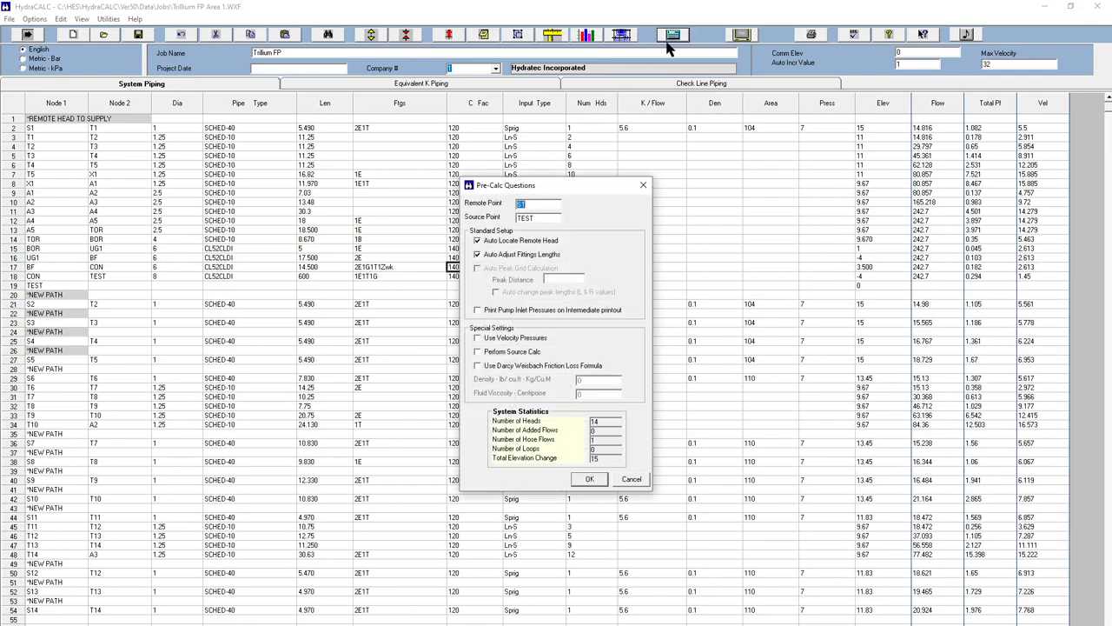
pyautogui.click(582, 479)
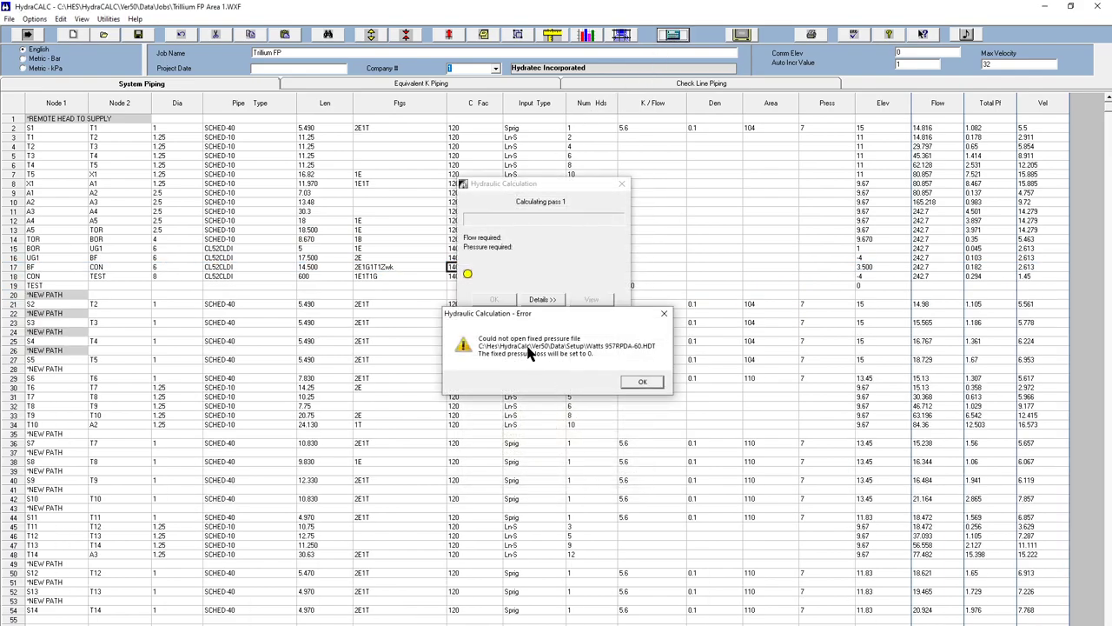
pyautogui.click(642, 381)
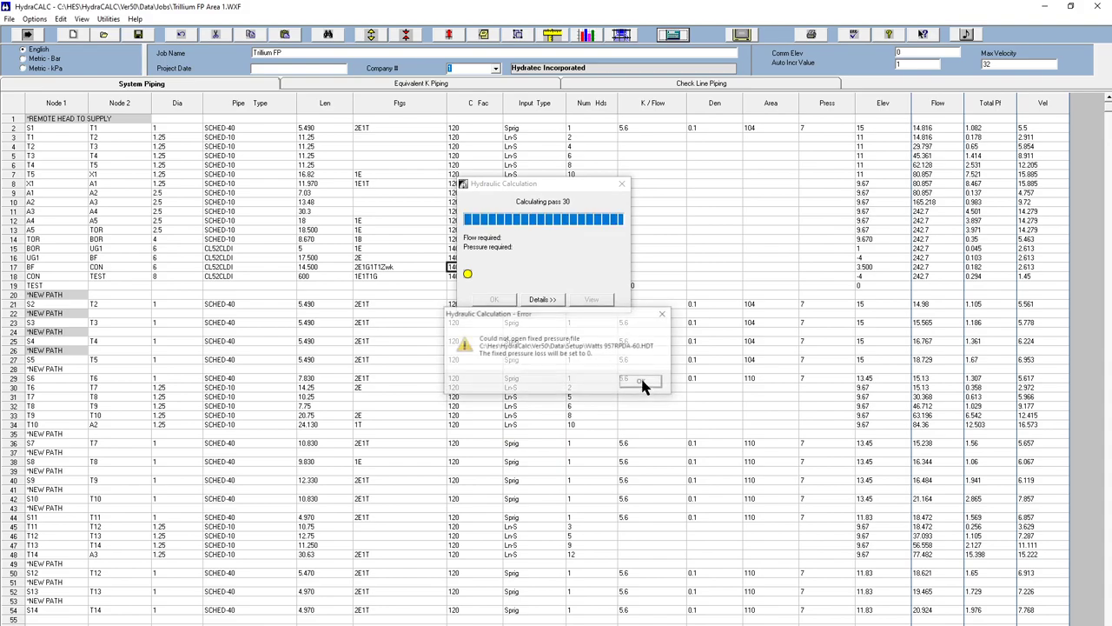
pyautogui.click(640, 380)
pyautogui.click(494, 299)
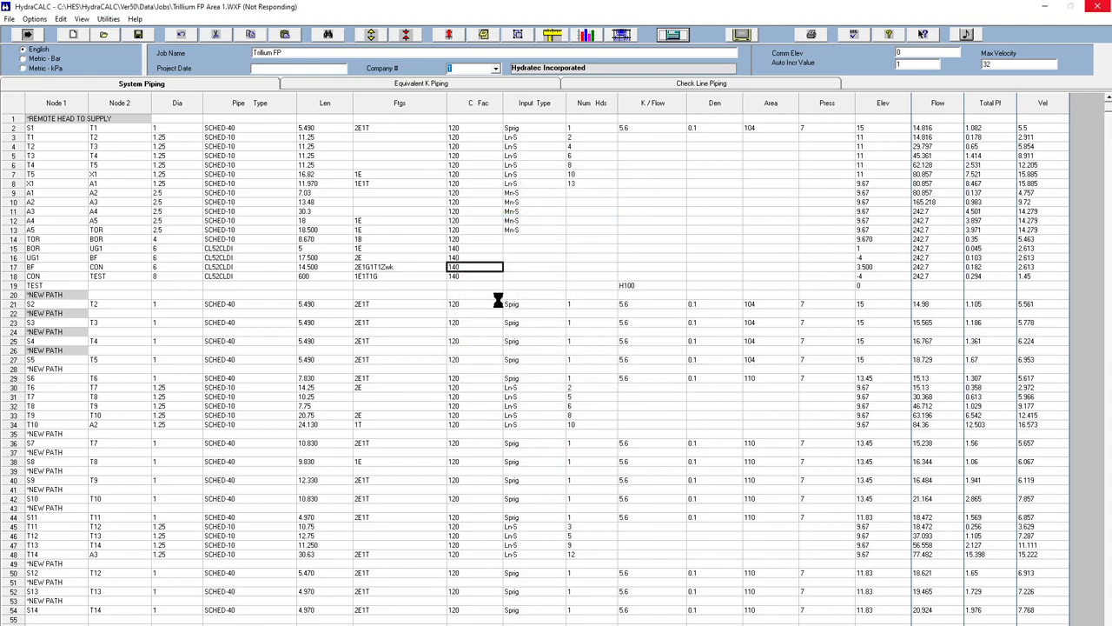
# - Remove the Zwk backflow code from the BF to CON fittings, keeping 2E1G1T
pyautogui.click(404, 267)
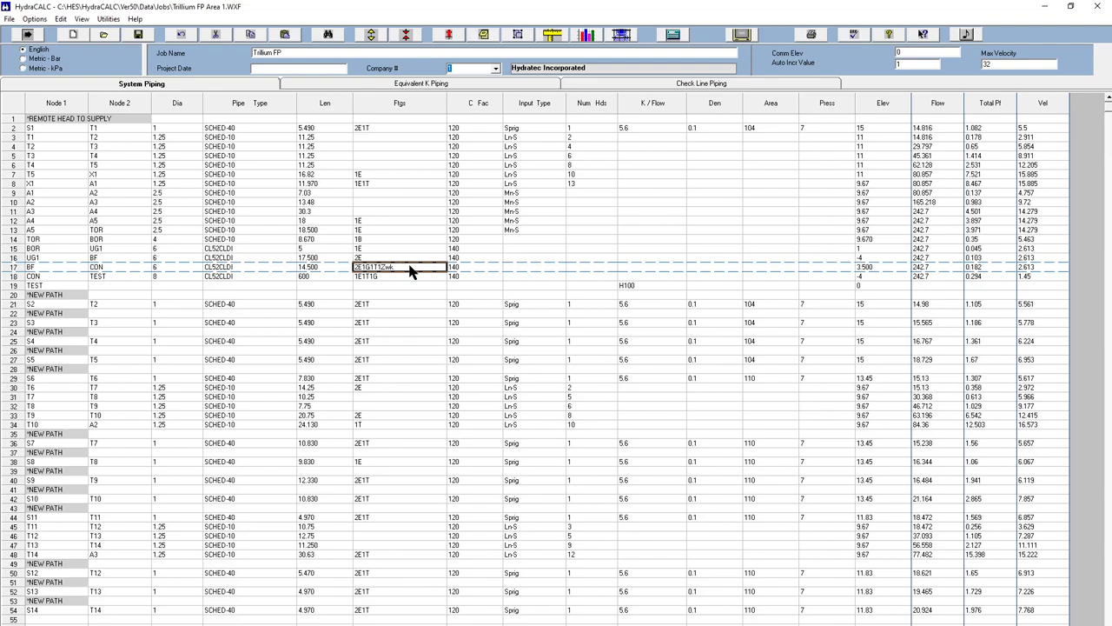
pyautogui.doubleClick(410, 265)
pyautogui.click(410, 265)
pyautogui.doubleClick(411, 265)
pyautogui.click(412, 265)
pyautogui.click(412, 285)
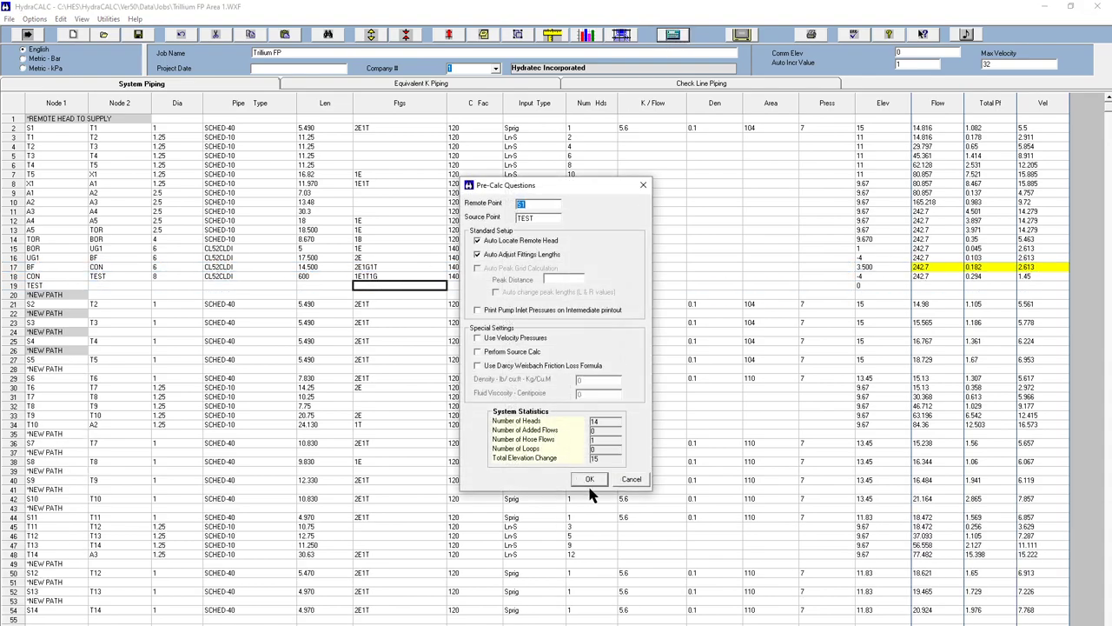
# - Run the hydraulic calculation from S1 to TEST without the backflow curve and close the results
pyautogui.click(584, 477)
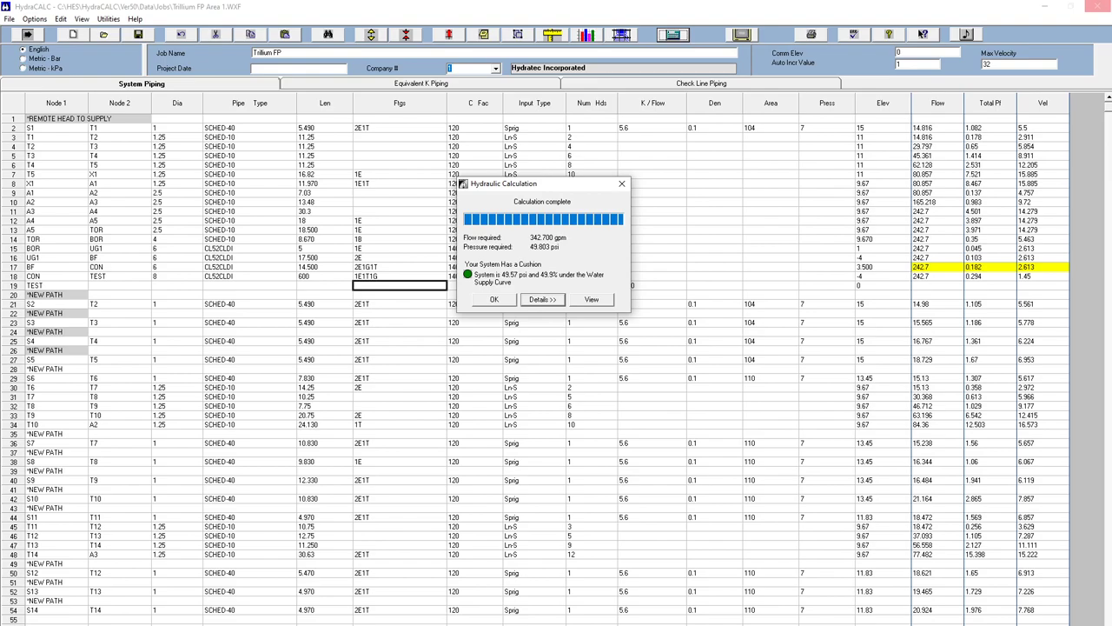
pyautogui.moveTo(684, 624)
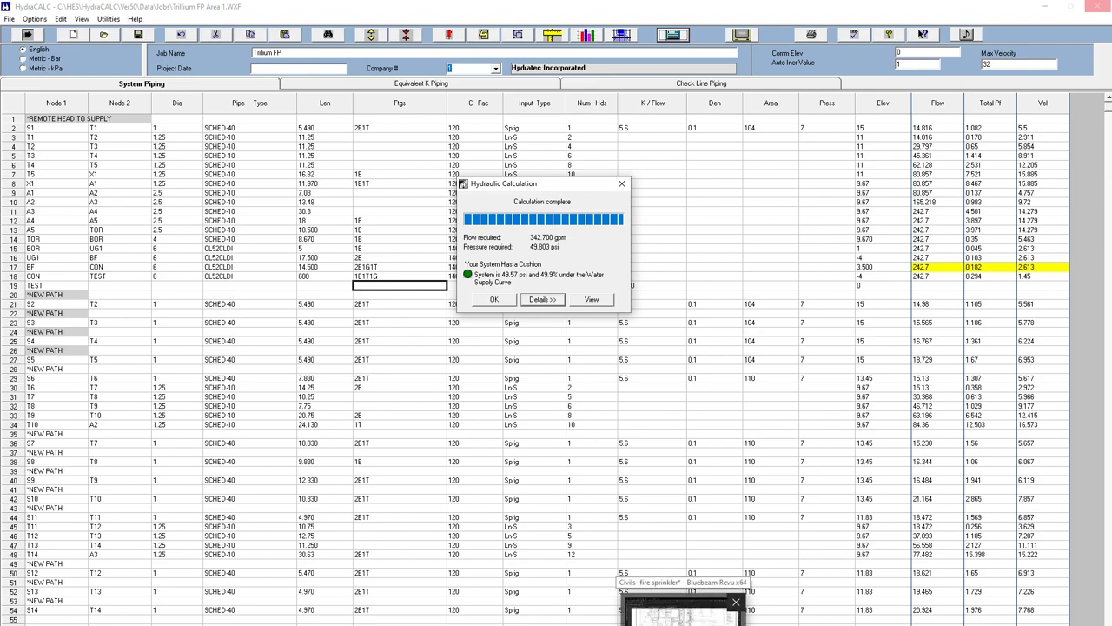
pyautogui.click(494, 299)
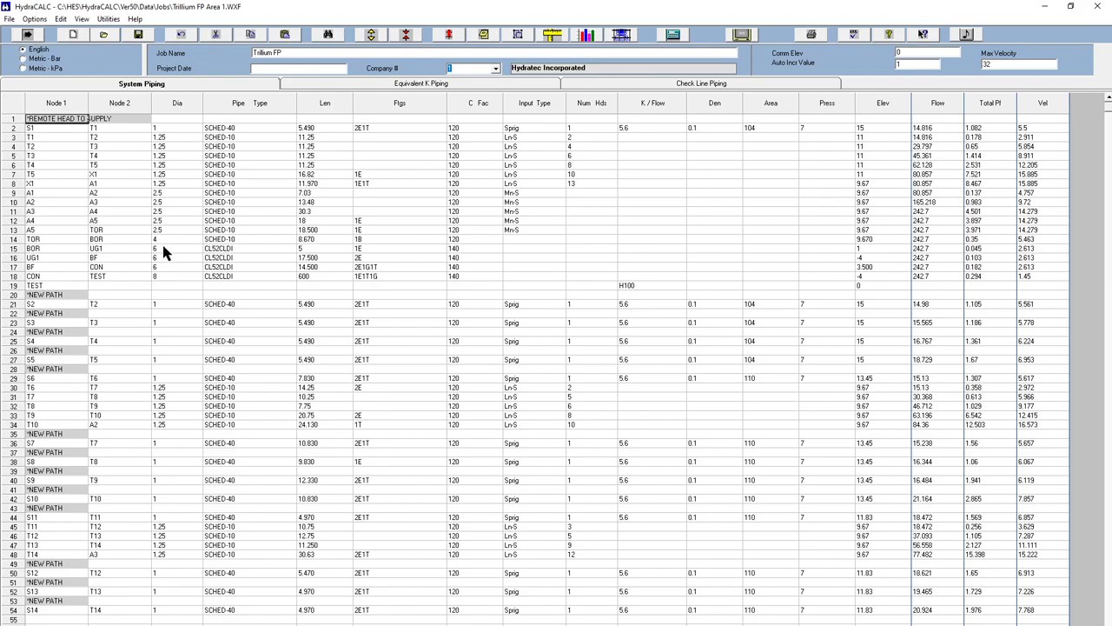
# - Set the TOR to BOR riser diameter to 2.5 and rerun the hydraulic calculation with the same settings
pyautogui.click(173, 240)
pyautogui.write('2.5')
pyautogui.press('Return')
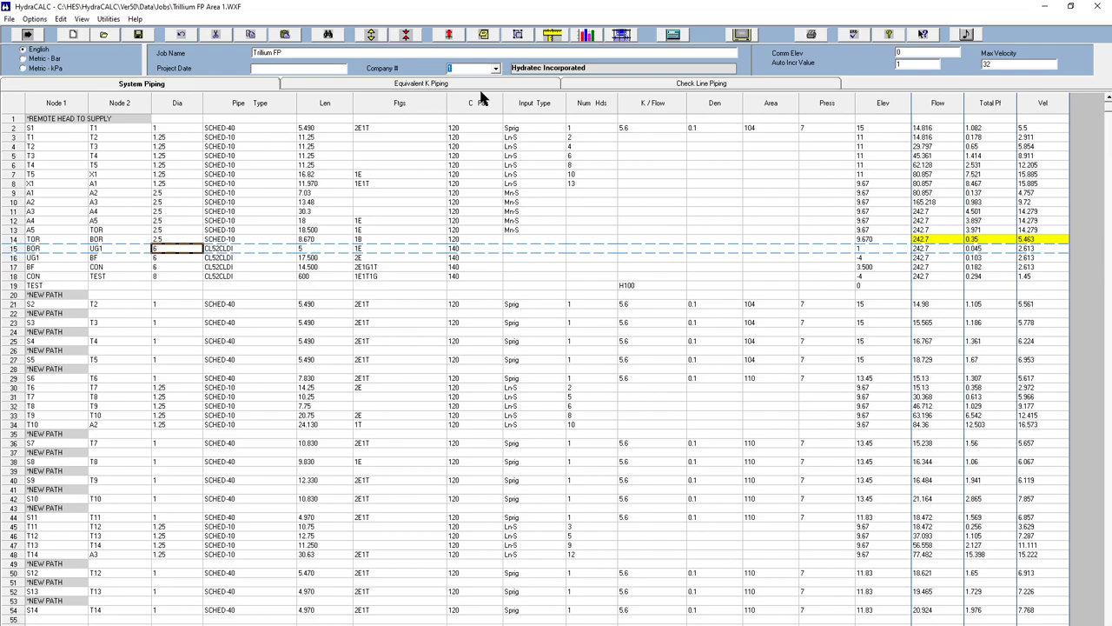
pyautogui.click(672, 34)
pyautogui.click(589, 479)
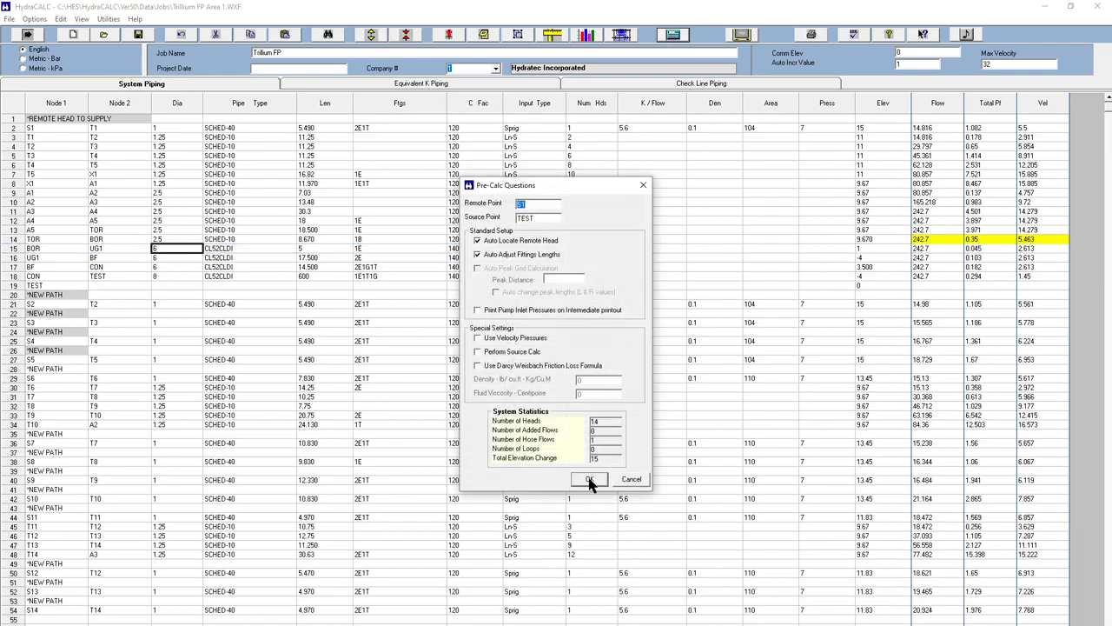
pyautogui.click(489, 301)
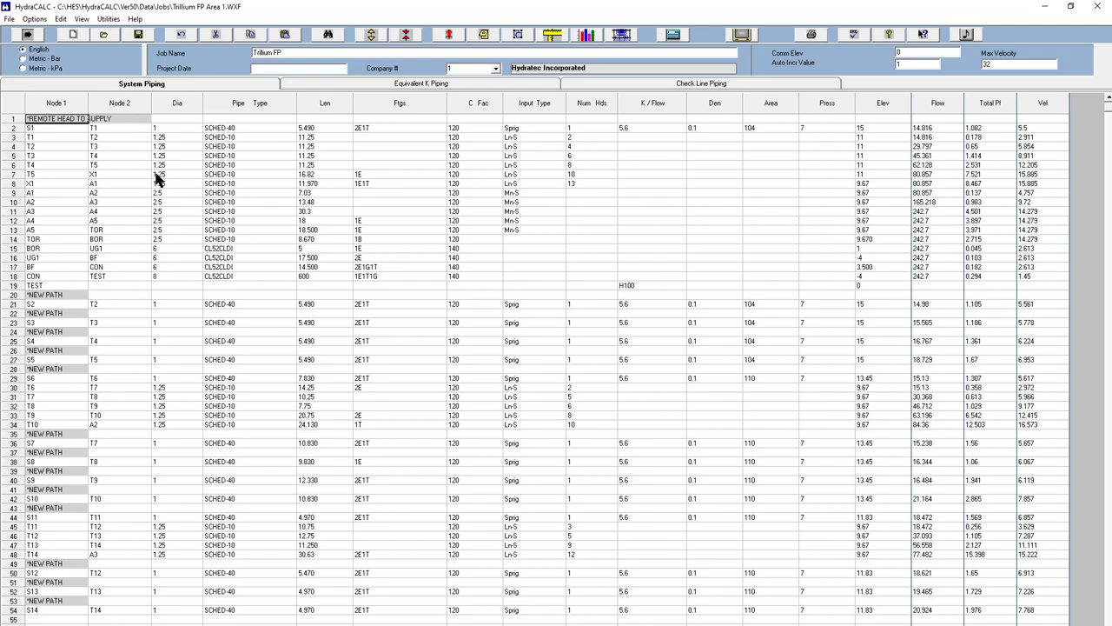
# - Set the diameter of the five main pipes from A1 through TOR to 2
pyautogui.click(167, 193)
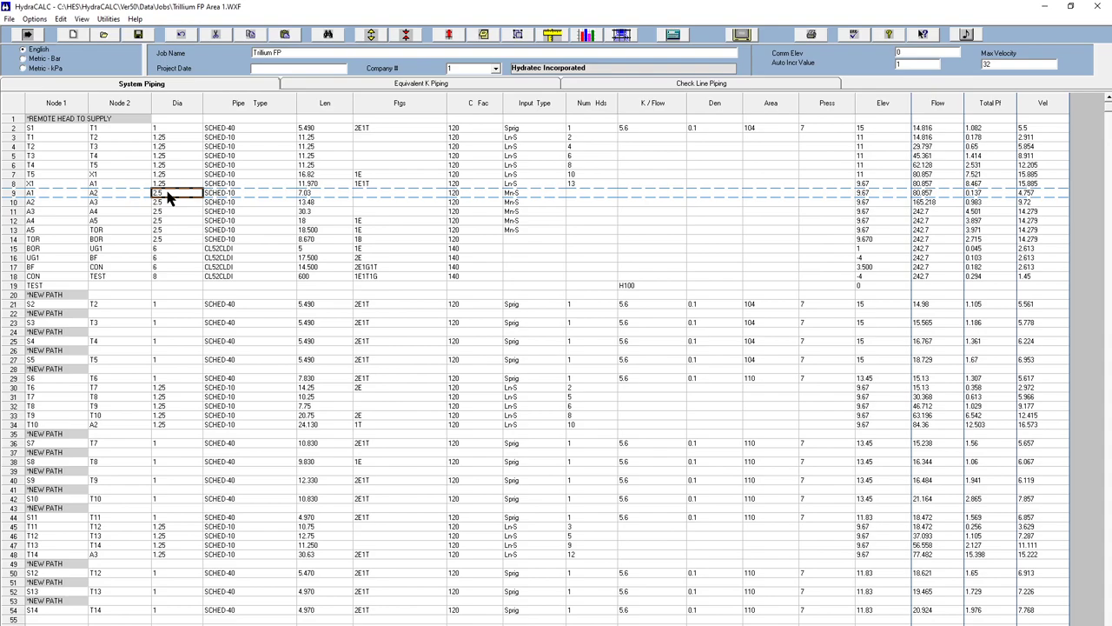
pyautogui.press('Return')
pyautogui.write('2')
pyautogui.press('Return')
pyautogui.write('2')
pyautogui.press('Return')
pyautogui.write('2')
pyautogui.press('Return')
pyautogui.write('2')
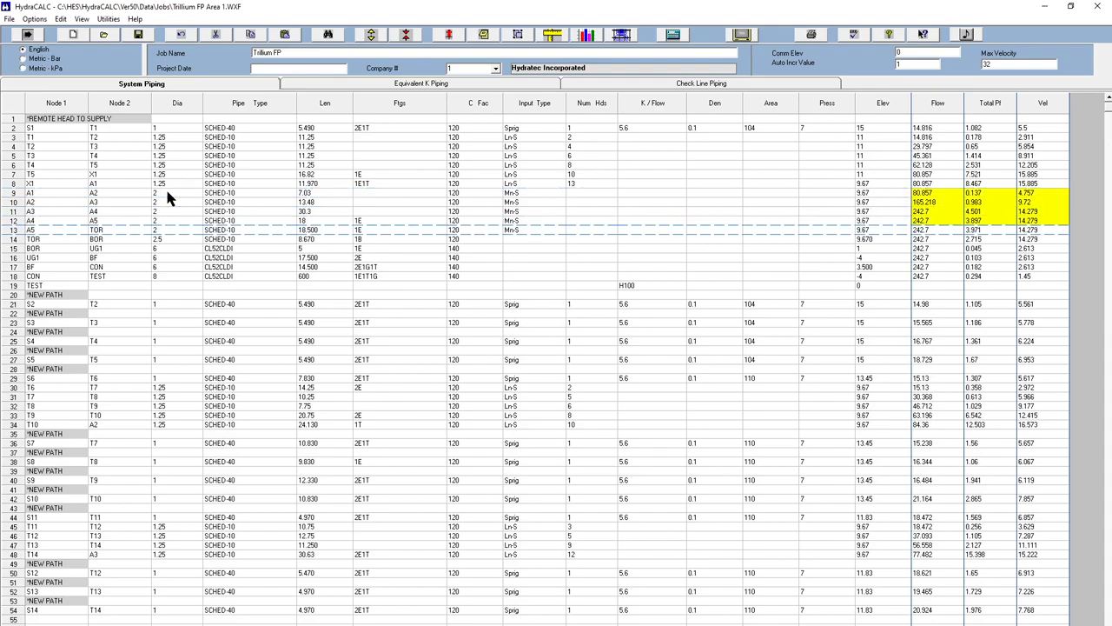
pyautogui.press('Return')
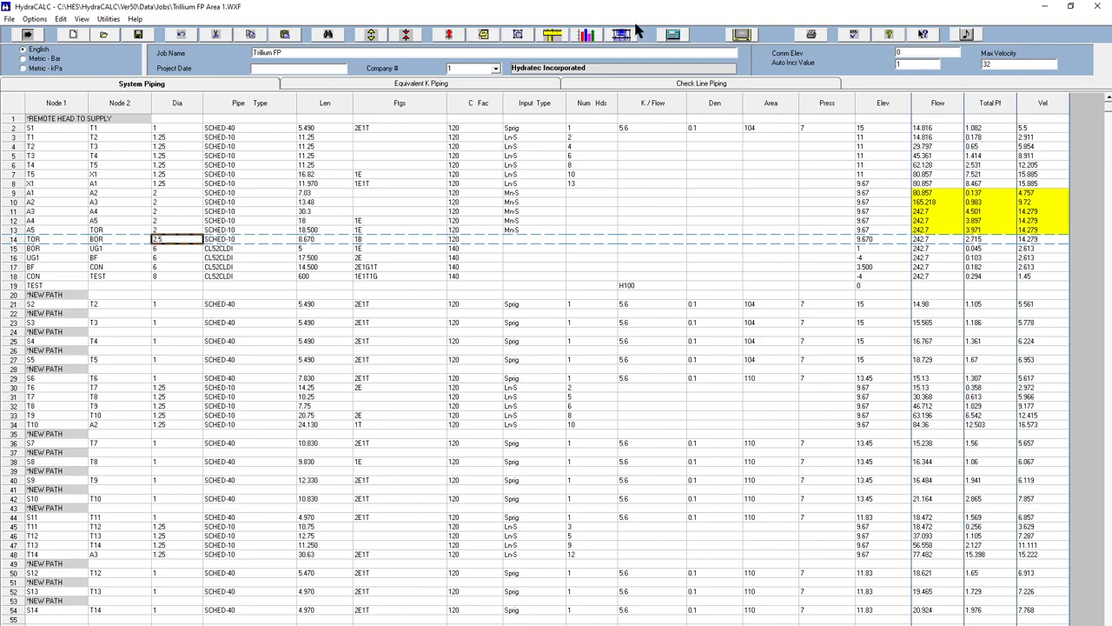
# - Recalculate the system from S1 to TEST with the 2-inch mains and close the results
pyautogui.click(672, 35)
pyautogui.click(589, 480)
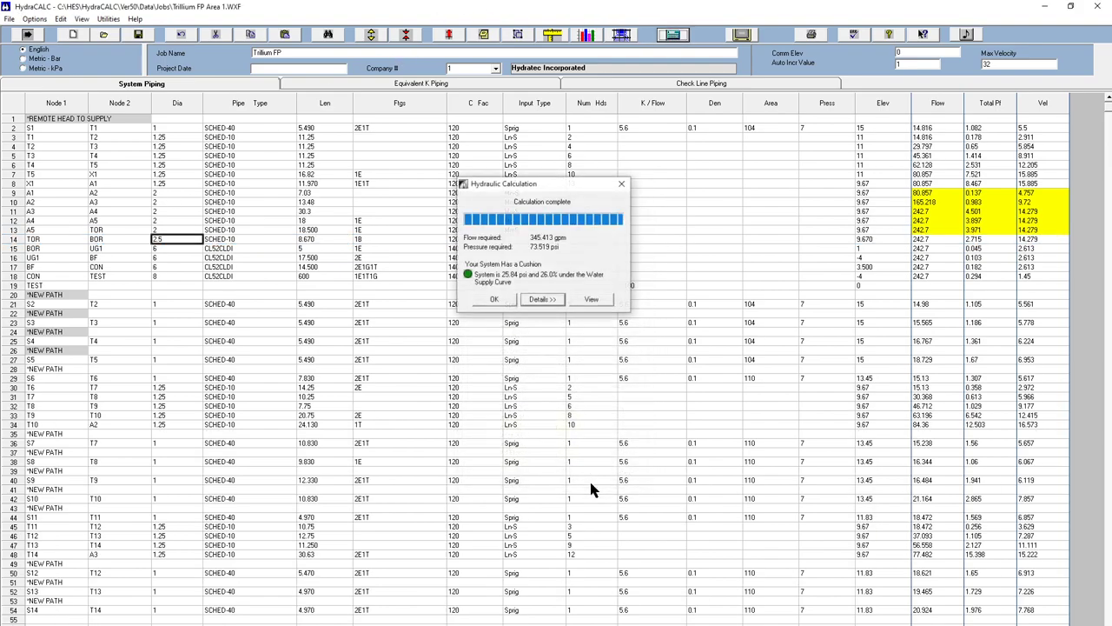
pyautogui.click(492, 299)
# - Set the TOR to BOR riser diameter to 2 and rerun the hydraulic calculation
pyautogui.click(172, 242)
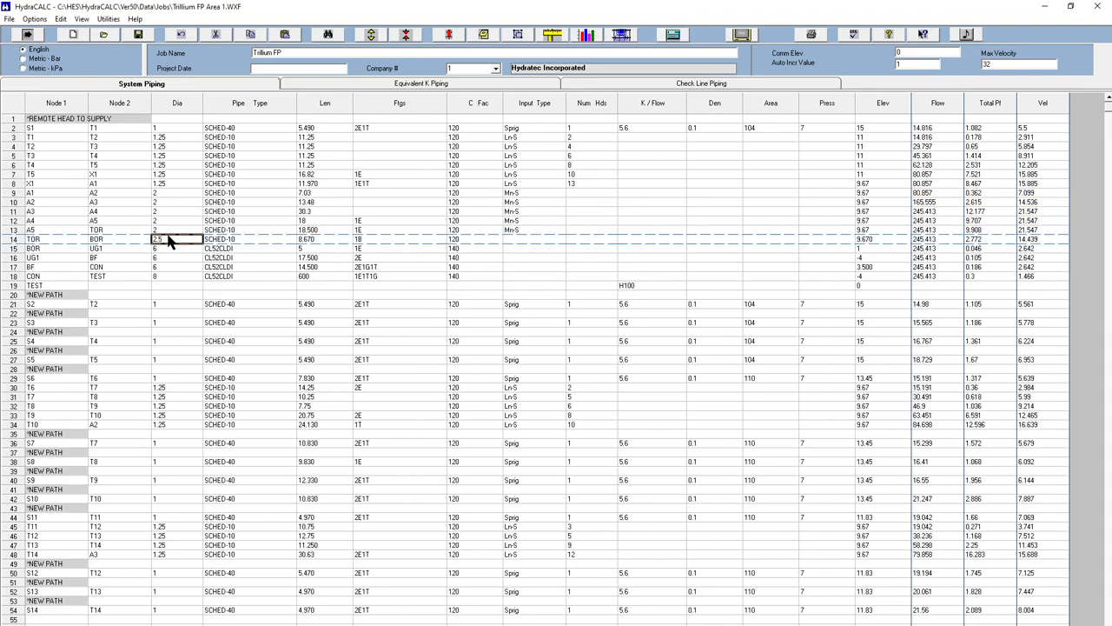
pyautogui.press('Return')
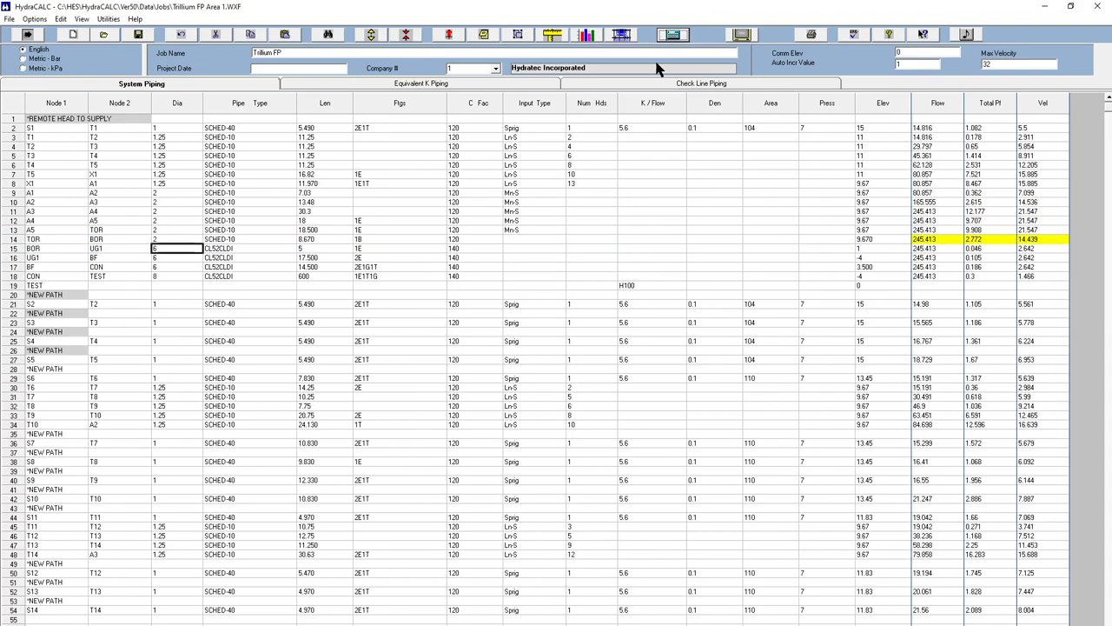
pyautogui.click(674, 34)
pyautogui.click(589, 479)
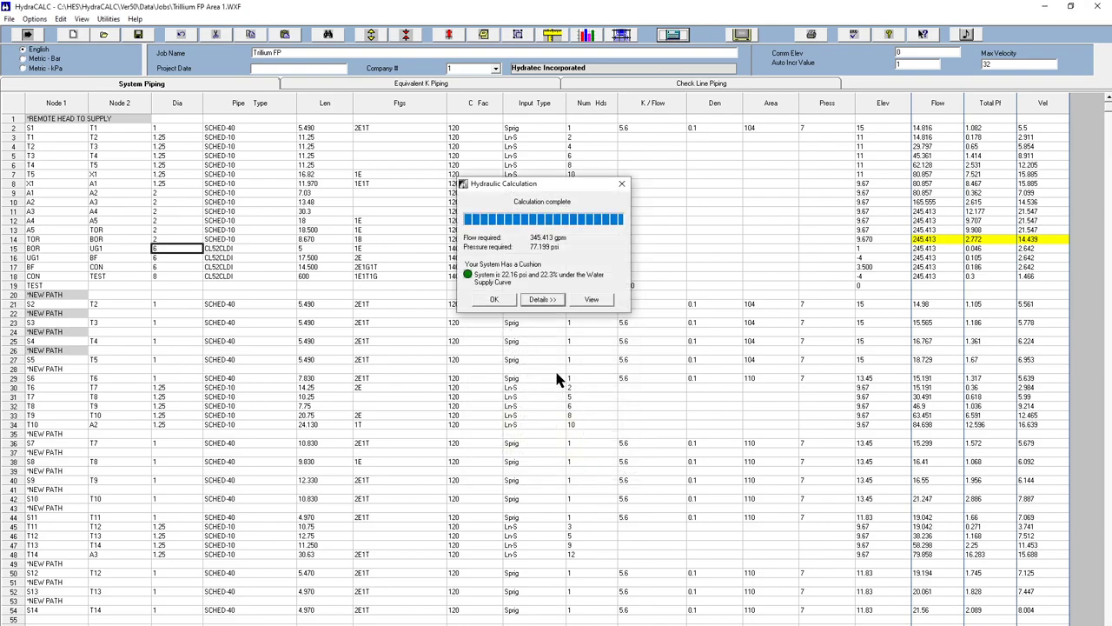
pyautogui.click(496, 301)
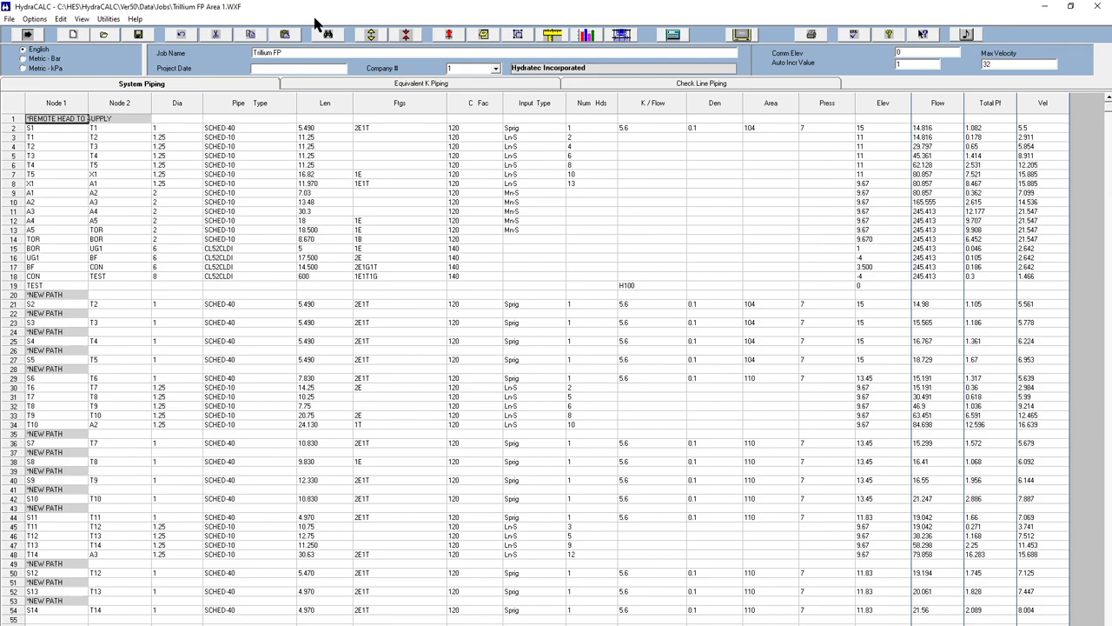
# - Change the five main pipes from A1 through TOR together to nominal diameter 1.5 in SCHED-10
pyautogui.click(170, 241)
pyautogui.moveTo(403, 6); pyautogui.dragTo(446, 8)
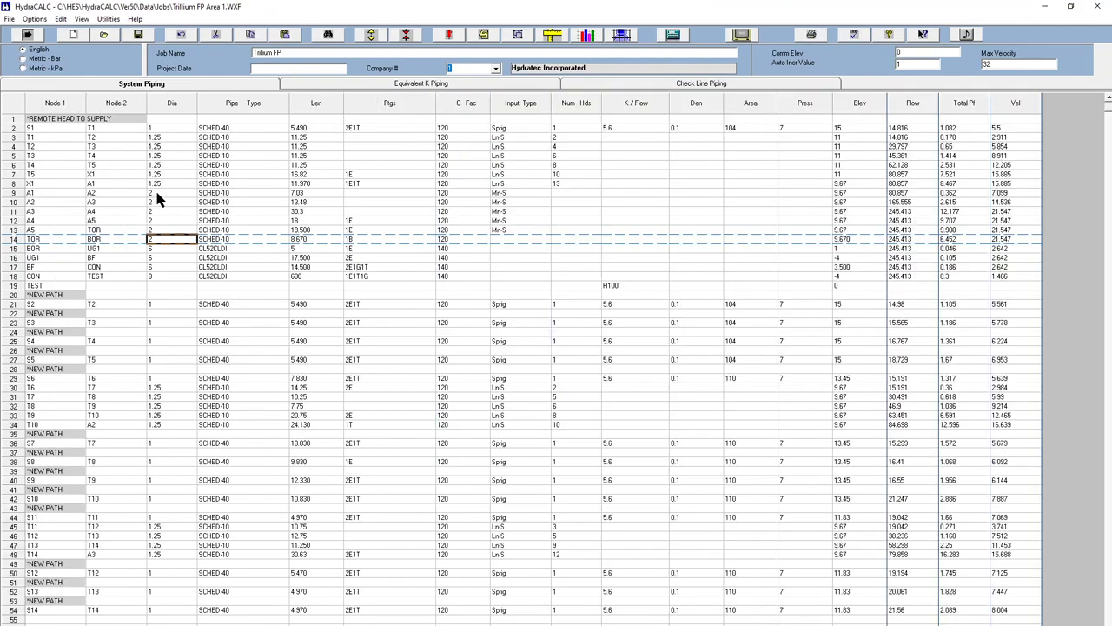
pyautogui.click(158, 193)
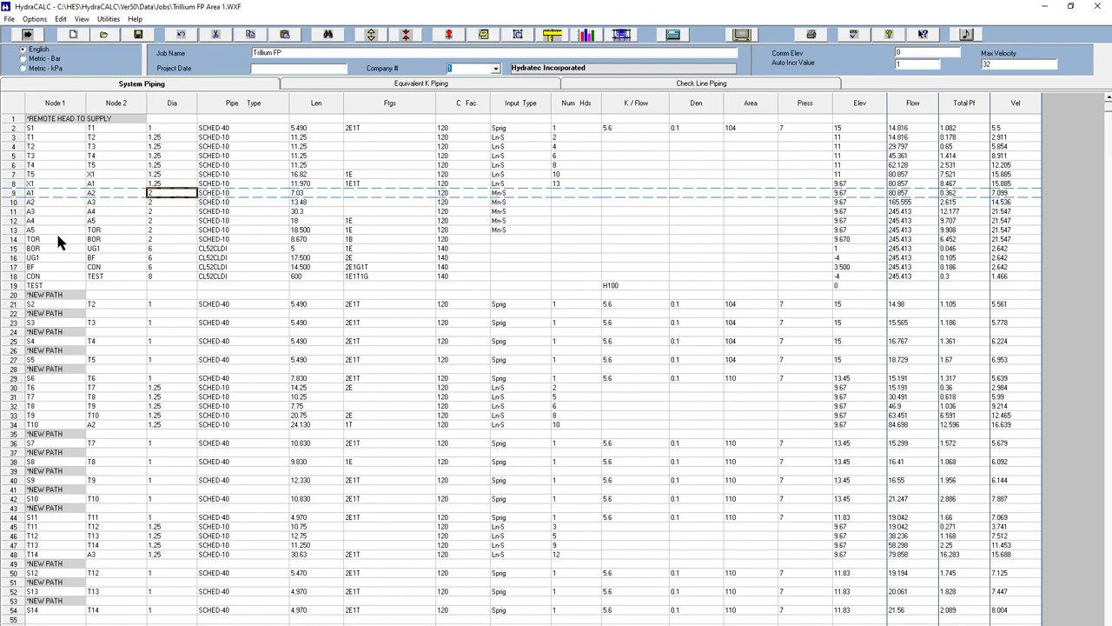
pyautogui.moveTo(166, 193); pyautogui.dragTo(160, 233)
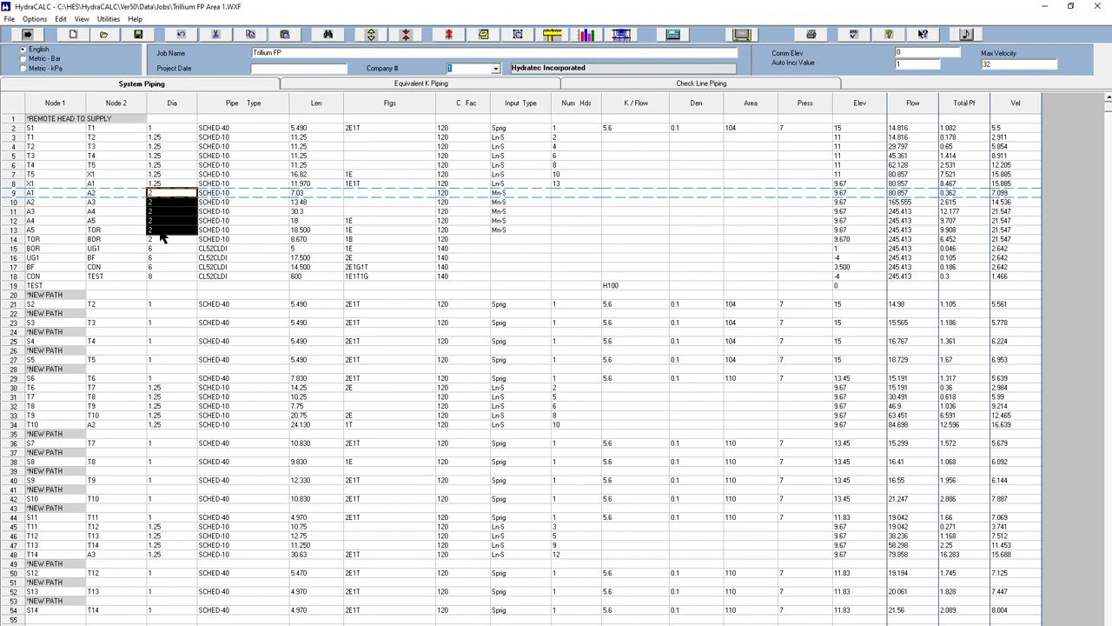
pyautogui.rightClick(160, 233)
pyautogui.click(445, 319)
pyautogui.click(520, 334)
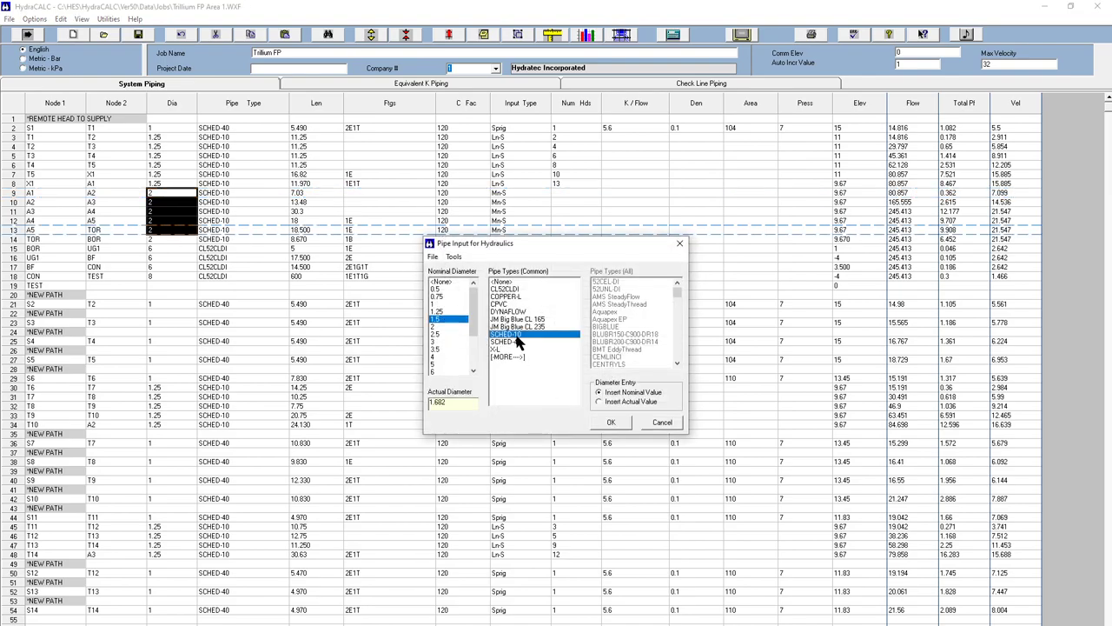
pyautogui.click(608, 423)
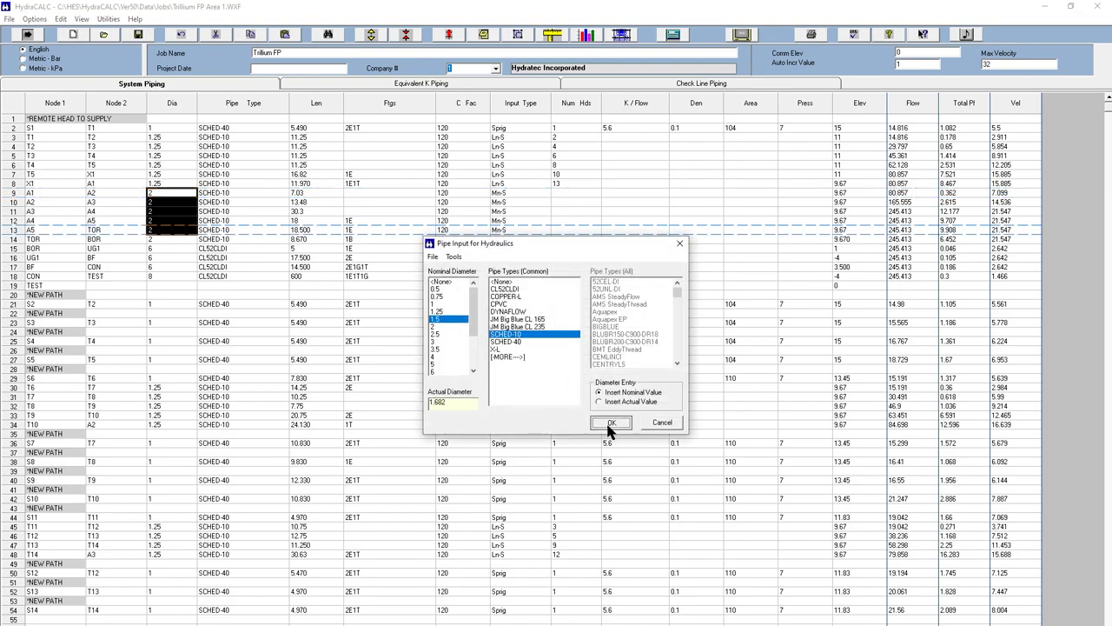
# - Recalculate the system from S1 to TEST with the 1.5-inch mains and close the results
pyautogui.click(679, 37)
pyautogui.click(586, 478)
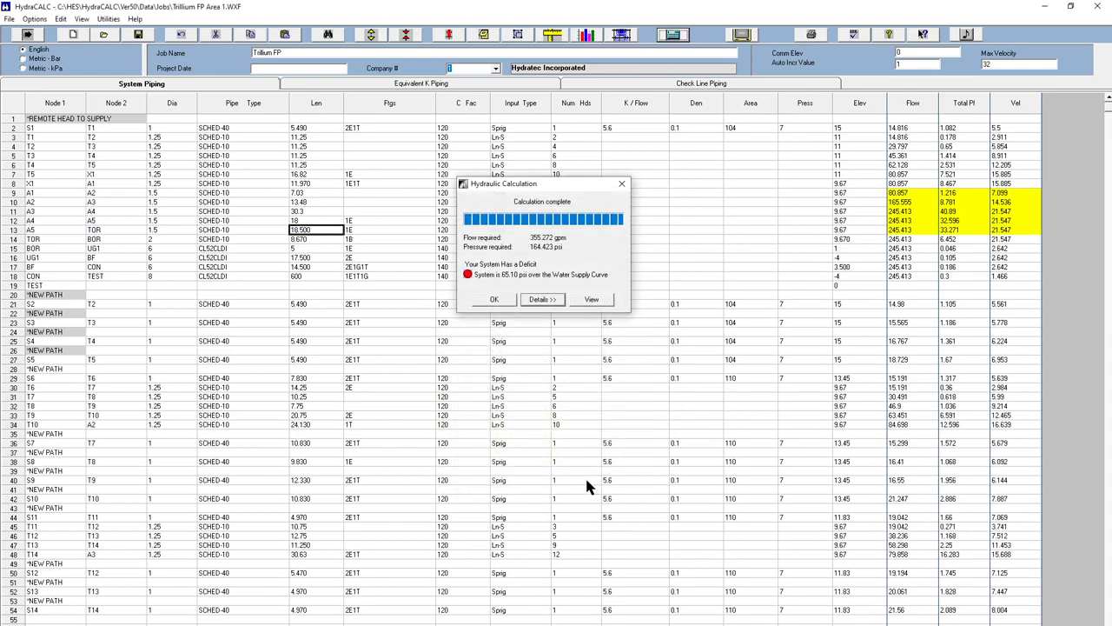
pyautogui.click(502, 300)
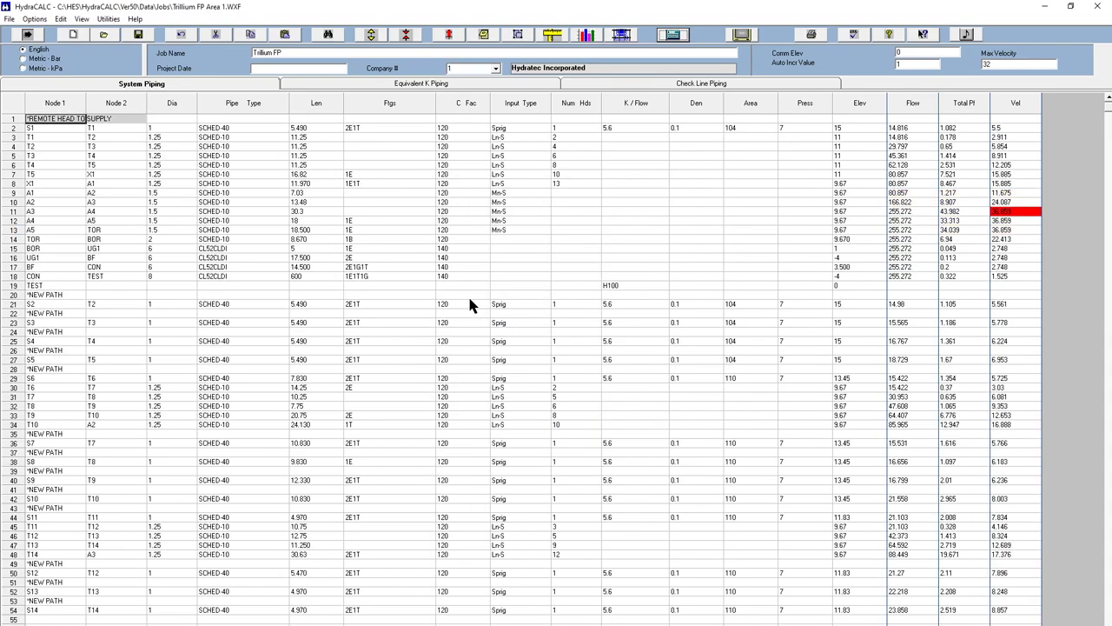
# - Set the diameters of the five main pipes from A1 through TOR back to 2
pyautogui.click(170, 230)
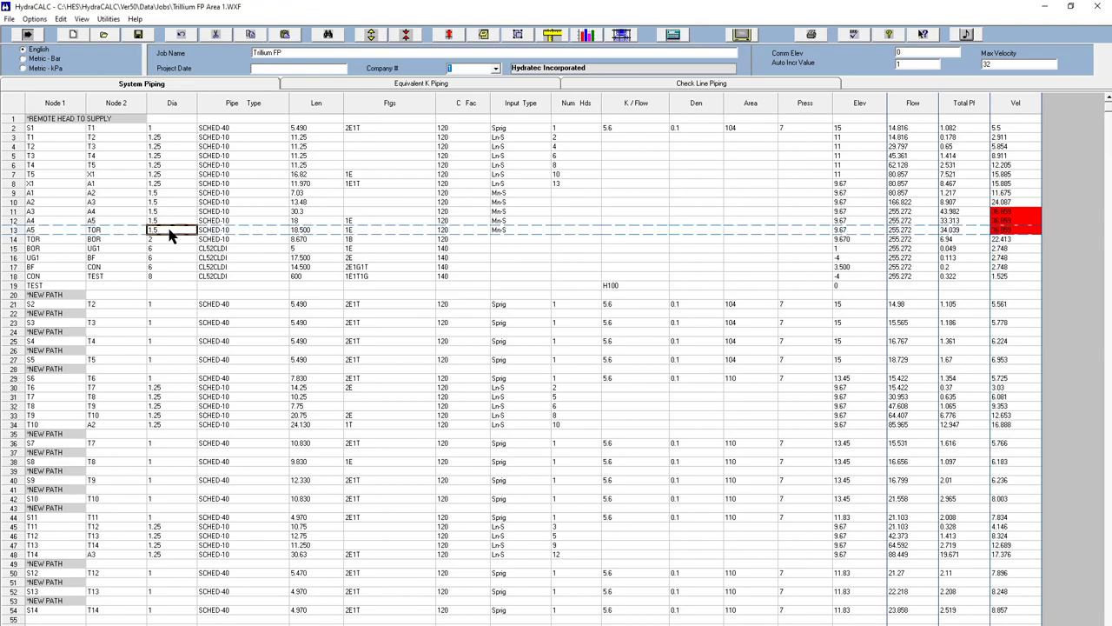
pyautogui.write('2')
pyautogui.press('Up')
pyautogui.write('2')
pyautogui.press('Up')
pyautogui.press('2')
pyautogui.press('Up')
pyautogui.write('2')
pyautogui.press('Up')
pyautogui.write('2')
pyautogui.press('Down')
pyautogui.press('Down')
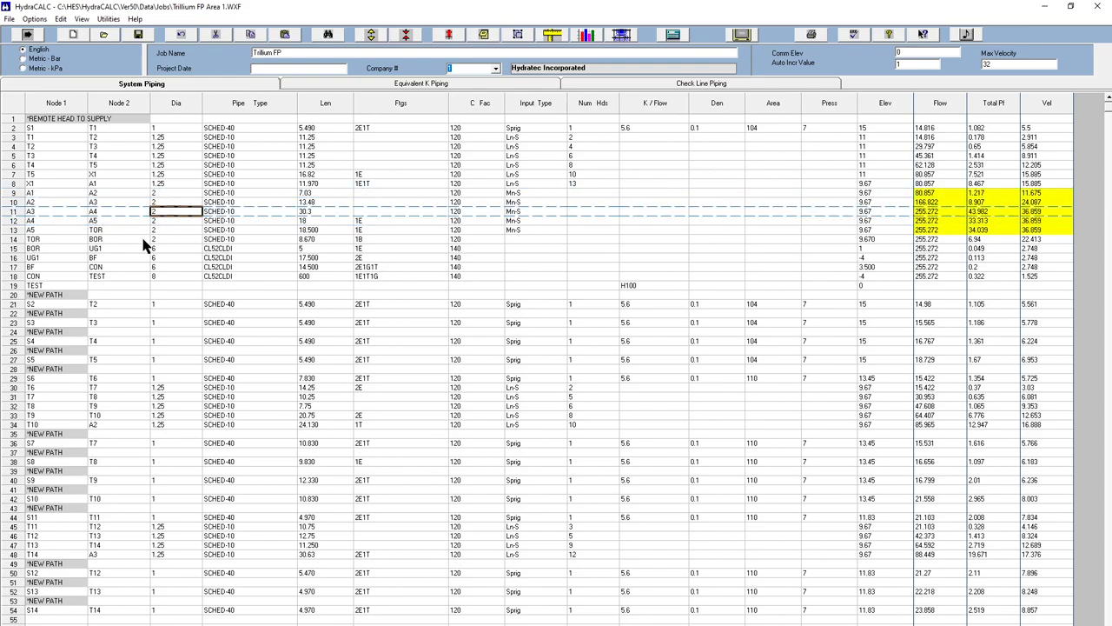
# - Recalculate the system from S1 to TEST with the 2-inch mains, running the hydraulic calculation twice
pyautogui.click(673, 36)
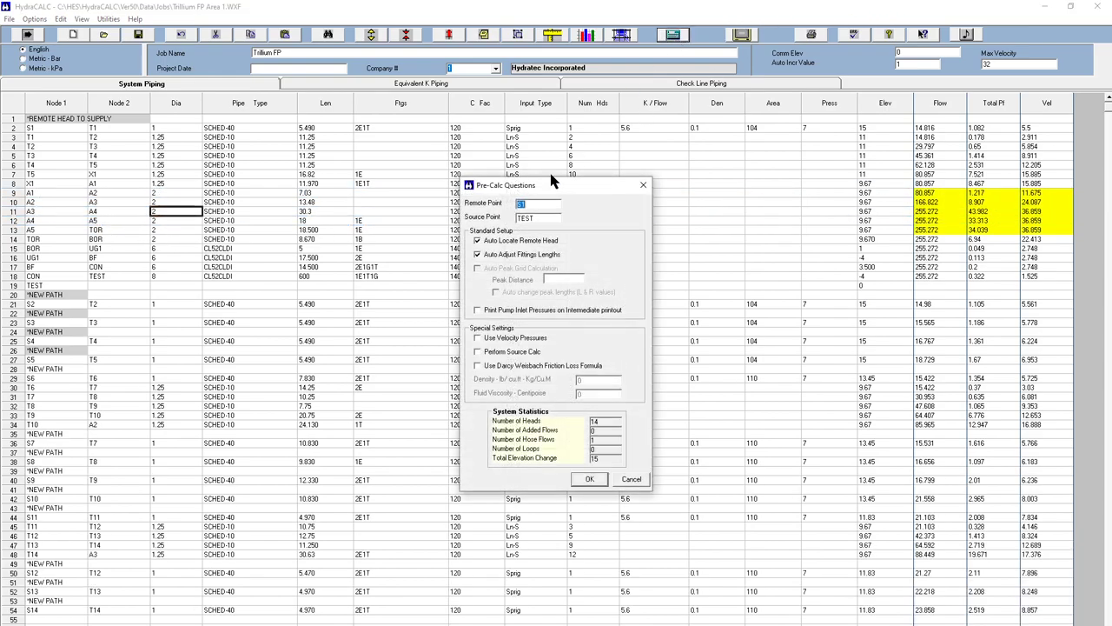
pyautogui.click(586, 478)
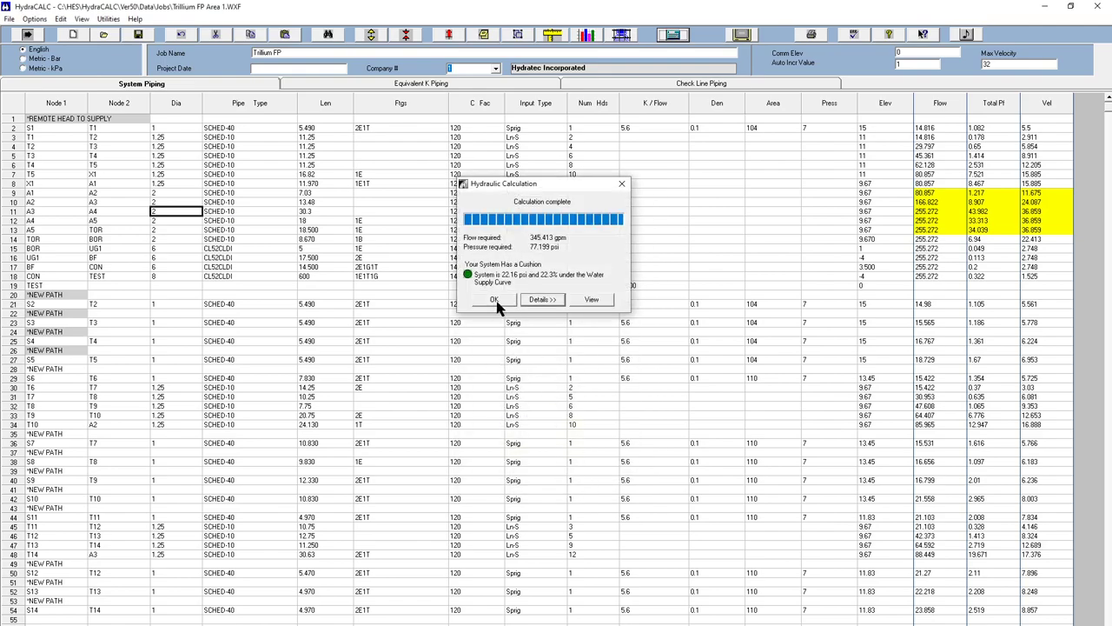
pyautogui.click(513, 367)
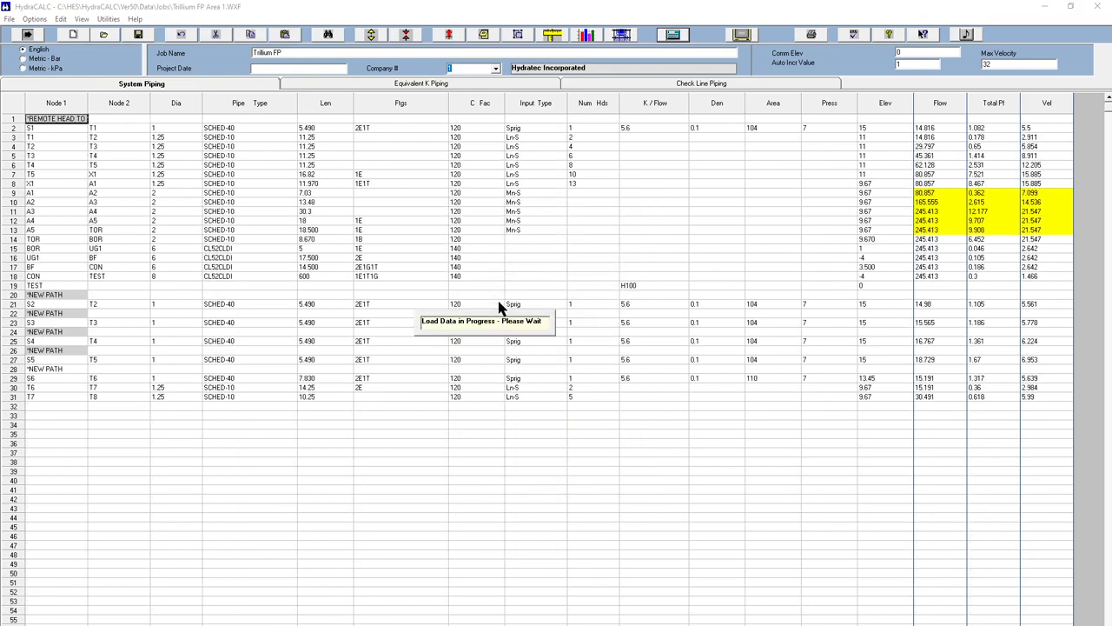
pyautogui.click(674, 36)
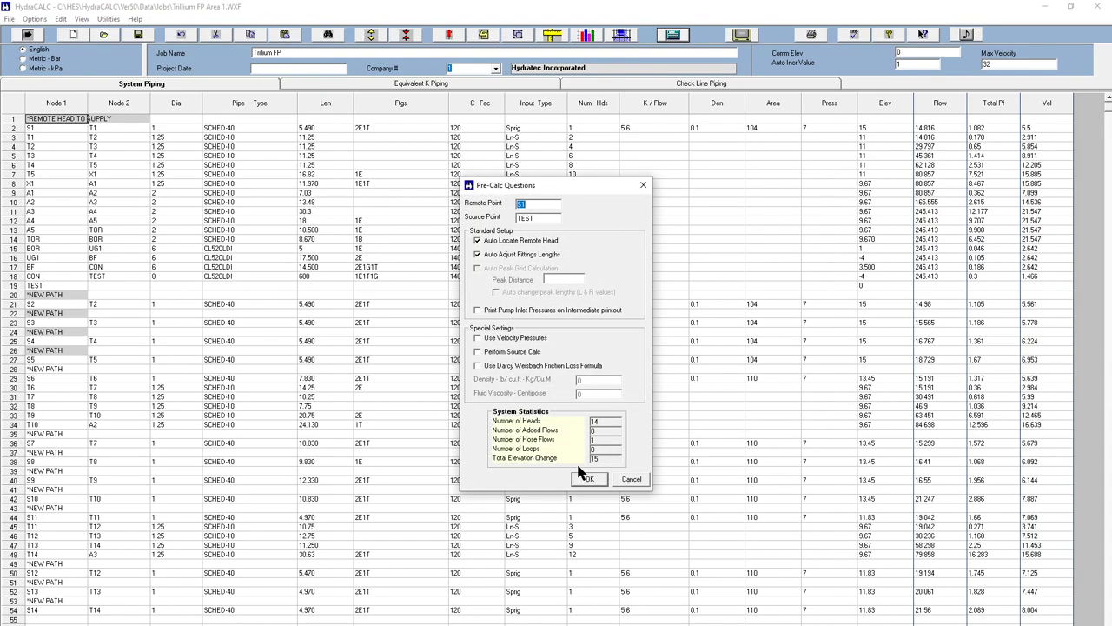
pyautogui.click(588, 473)
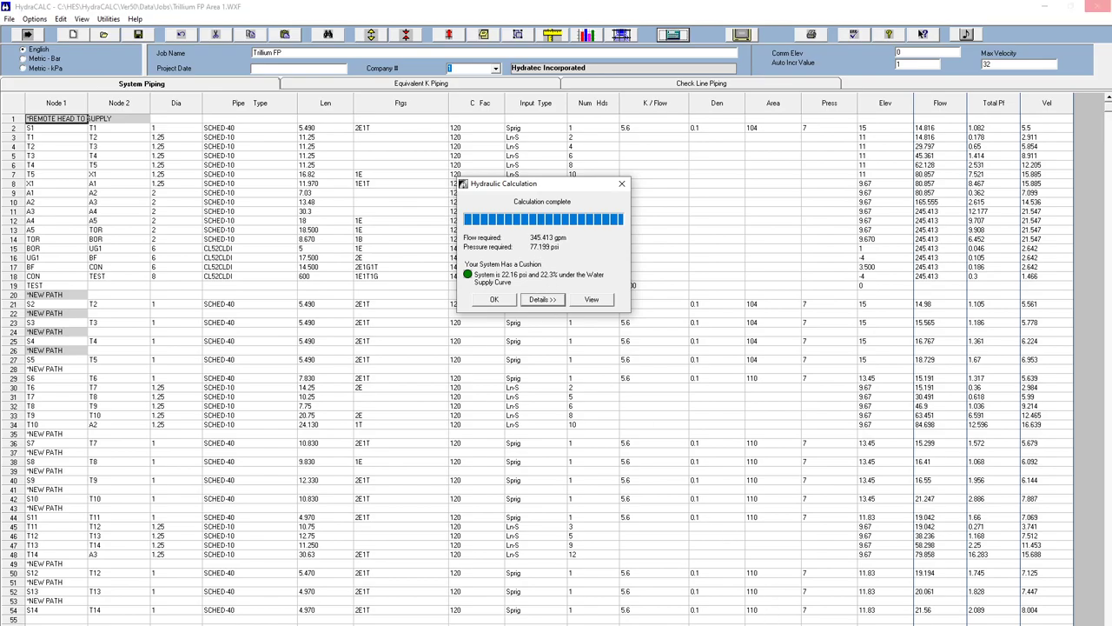
# - Examine the 6-inch pressure-drop curve near 300 gpm in the Watts 957RPDA datasheet in the browser, and close the calculation results in HydraCALC
pyautogui.hotkey('alt', 'Tab')
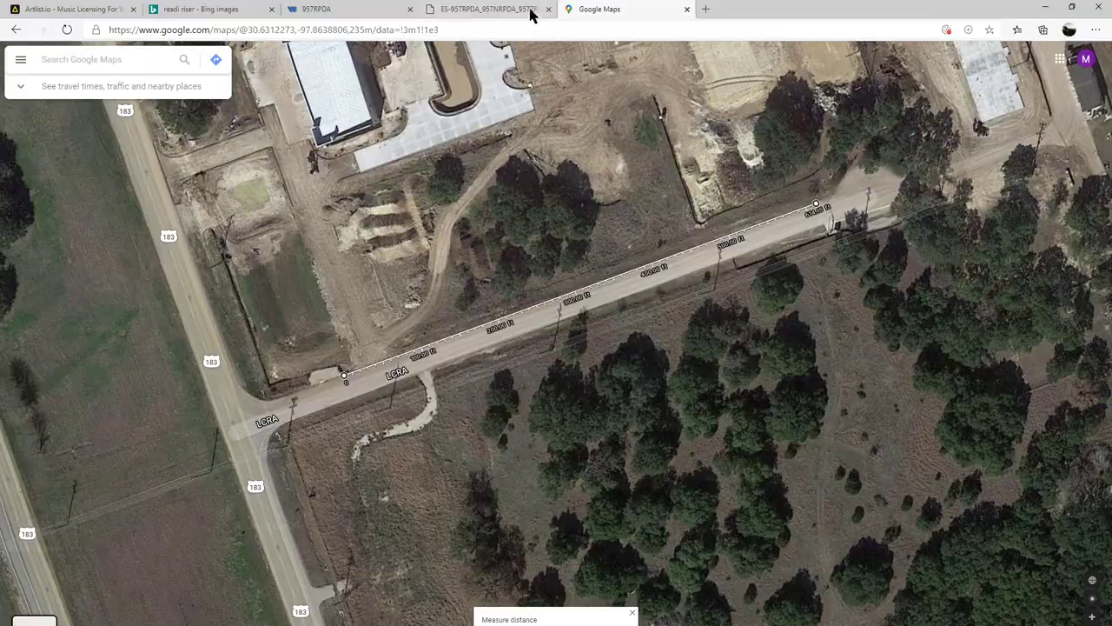
pyautogui.click(503, 7)
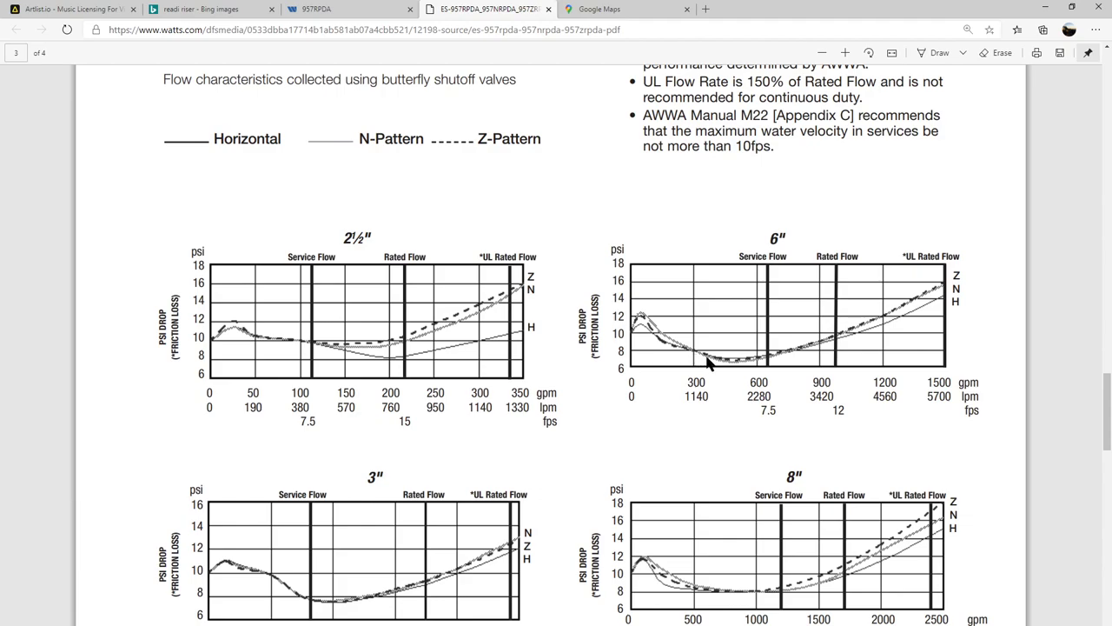
pyautogui.scroll(-2, 739, 364)
pyautogui.scroll(2, 747, 363)
pyautogui.keyDown('ctrl'); pyautogui.scroll(5, 710, 361); pyautogui.keyUp('ctrl')
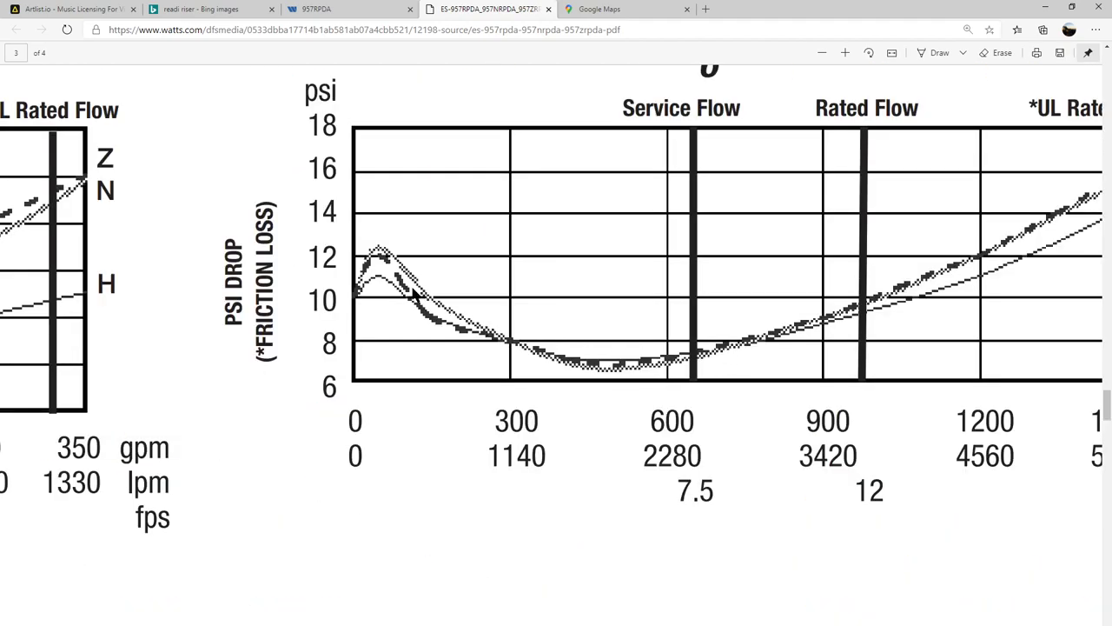
pyautogui.keyDown('ctrl'); pyautogui.scroll(-2, 410, 292); pyautogui.keyUp('ctrl')
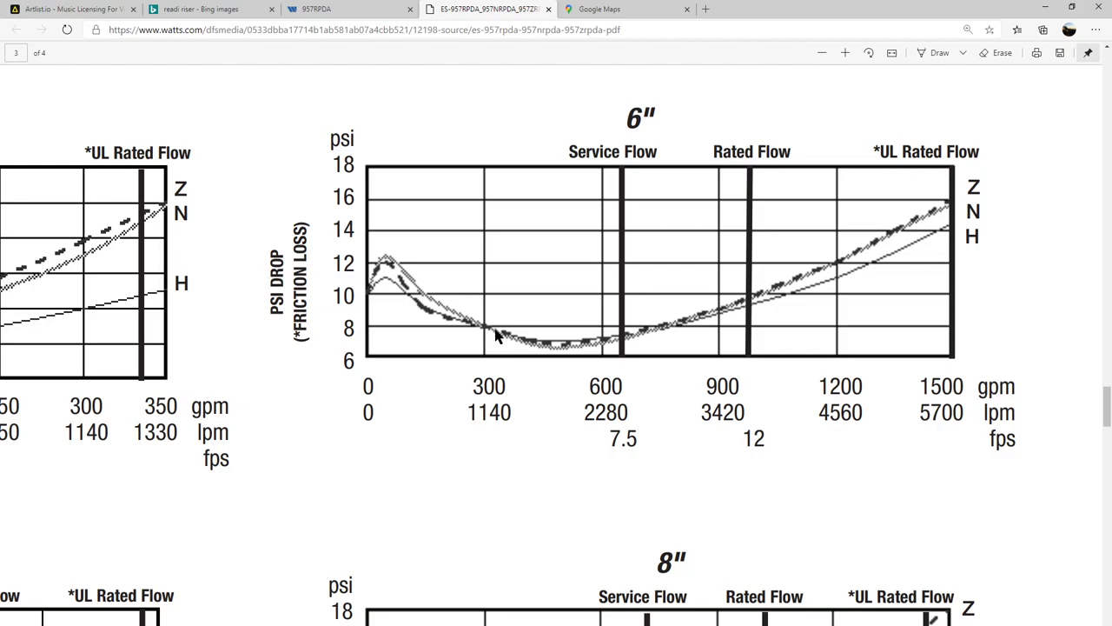
pyautogui.click(1046, 10)
pyautogui.click(498, 304)
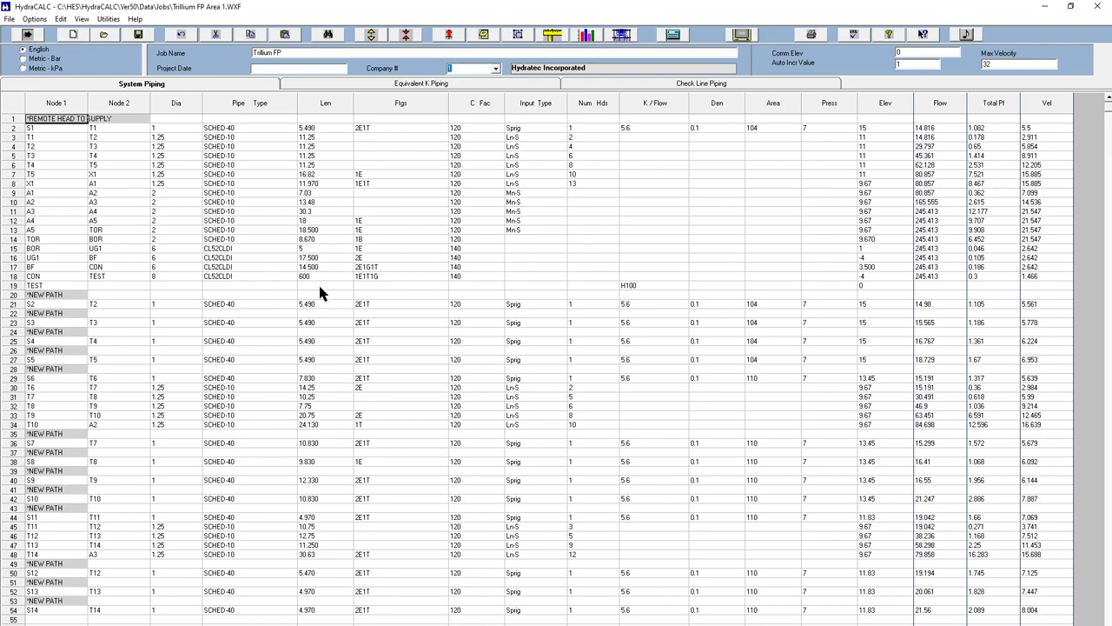
# - Add a fixed pressure loss of 7.5 to the BF to CON fittings and recalculate the system from S1 to TEST
pyautogui.click(392, 267)
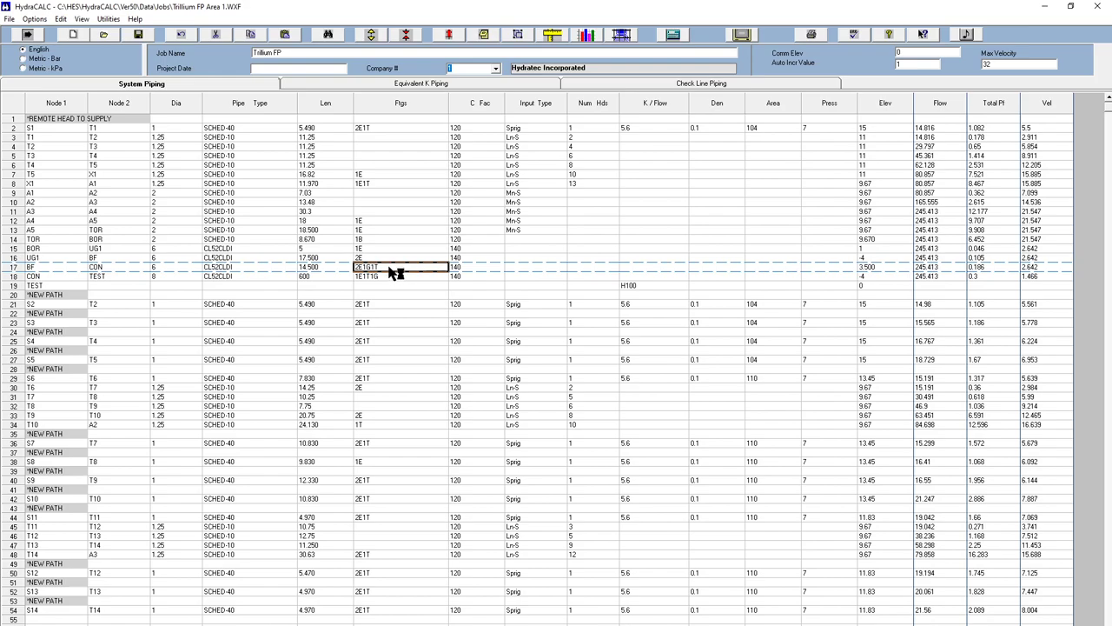
pyautogui.doubleClick(392, 272)
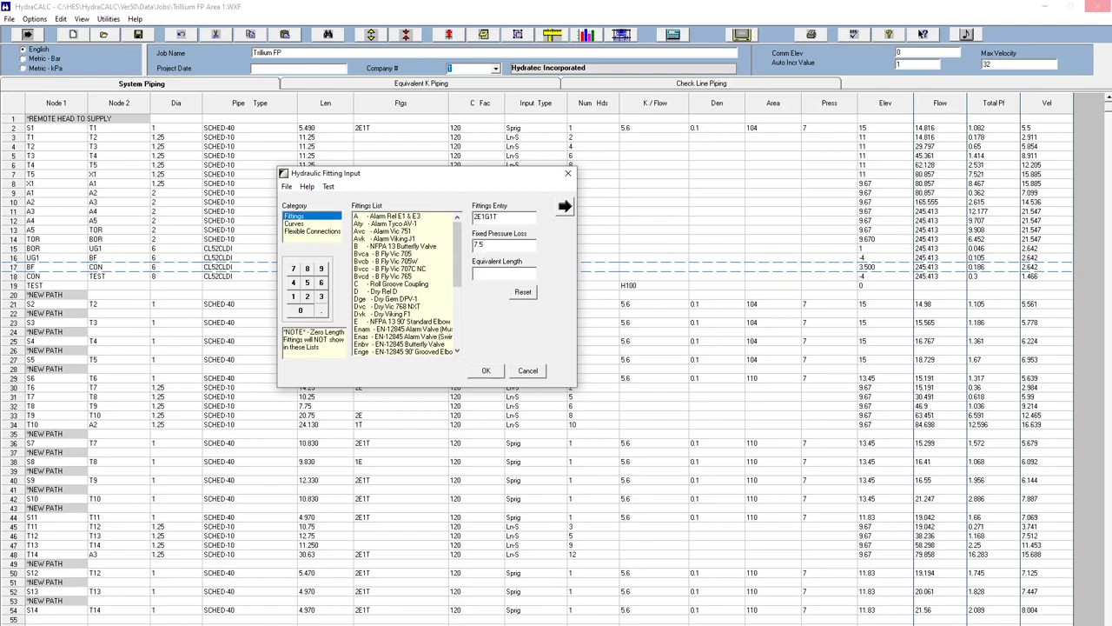
pyautogui.click(490, 372)
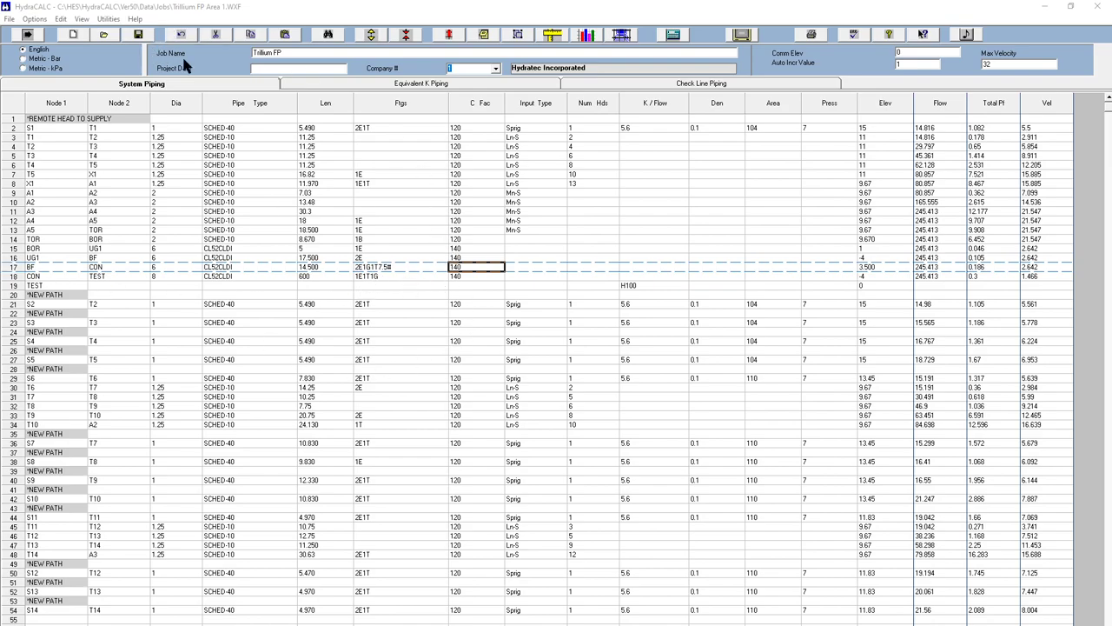
pyautogui.click(674, 35)
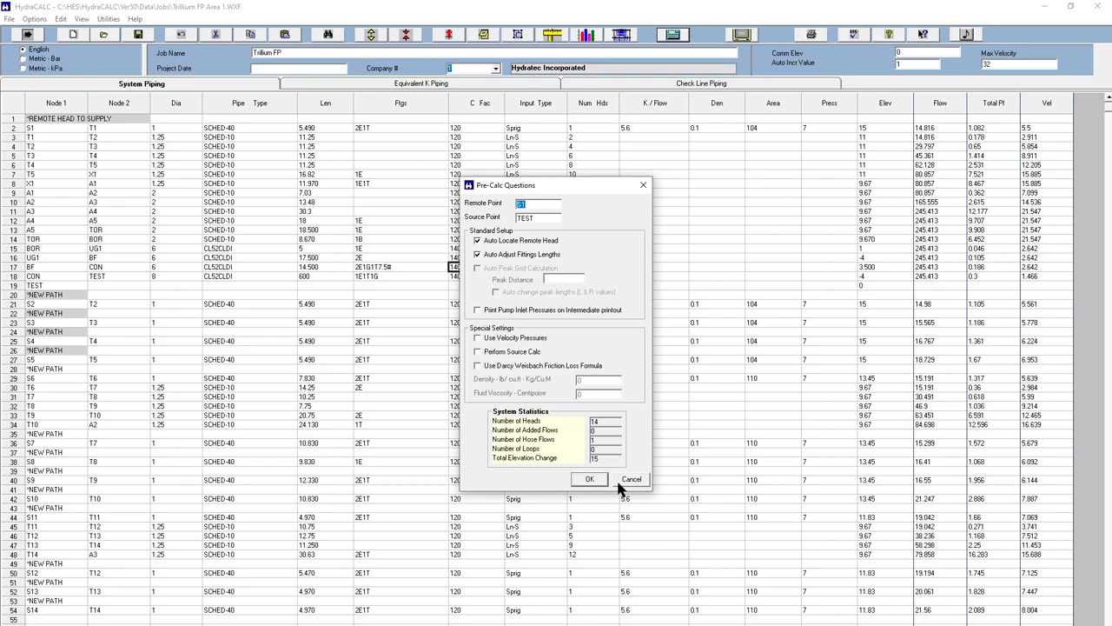
pyautogui.click(591, 478)
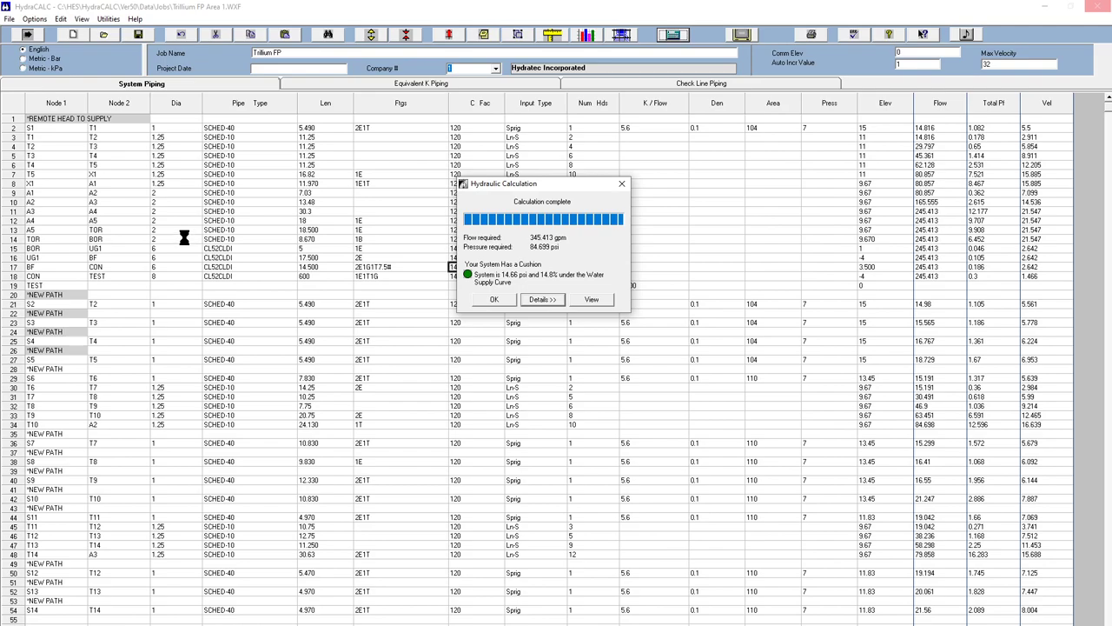
pyautogui.click(493, 298)
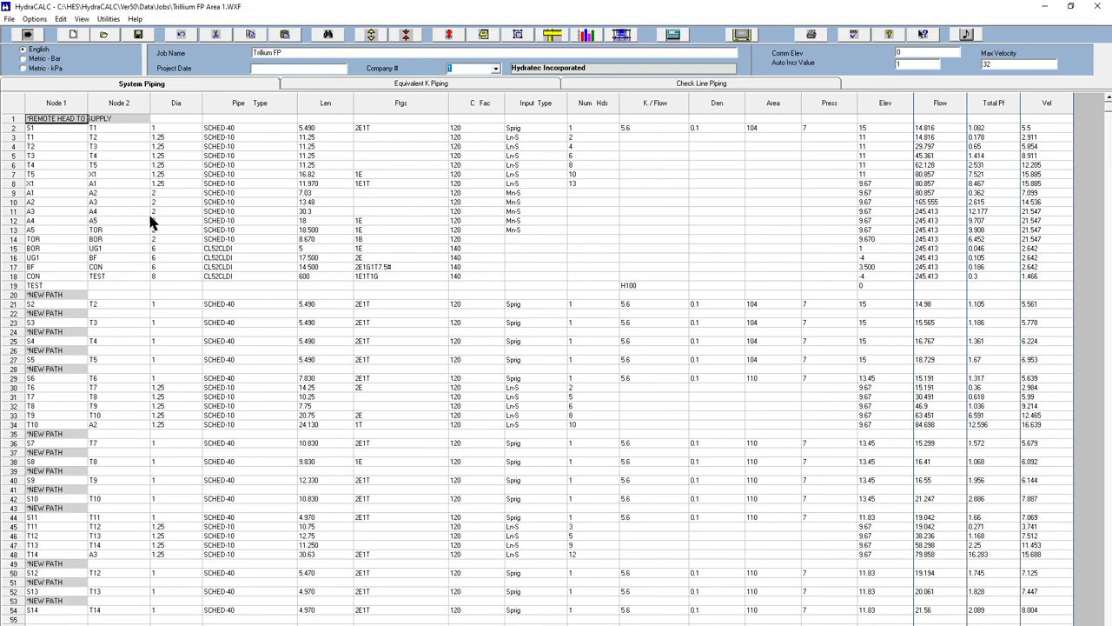
# - Set the TOR to BOR riser diameter to 2.5 and recalculate the system from S1 to TEST
pyautogui.click(176, 240)
pyautogui.write('2.5')
pyautogui.press('Up')
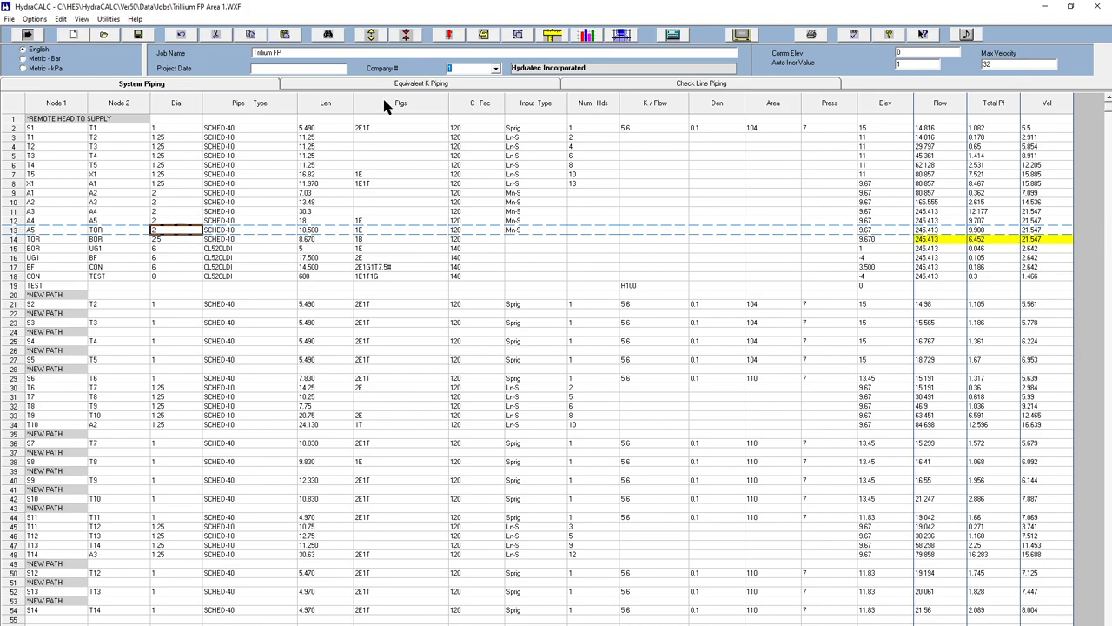
pyautogui.click(673, 34)
pyautogui.click(596, 480)
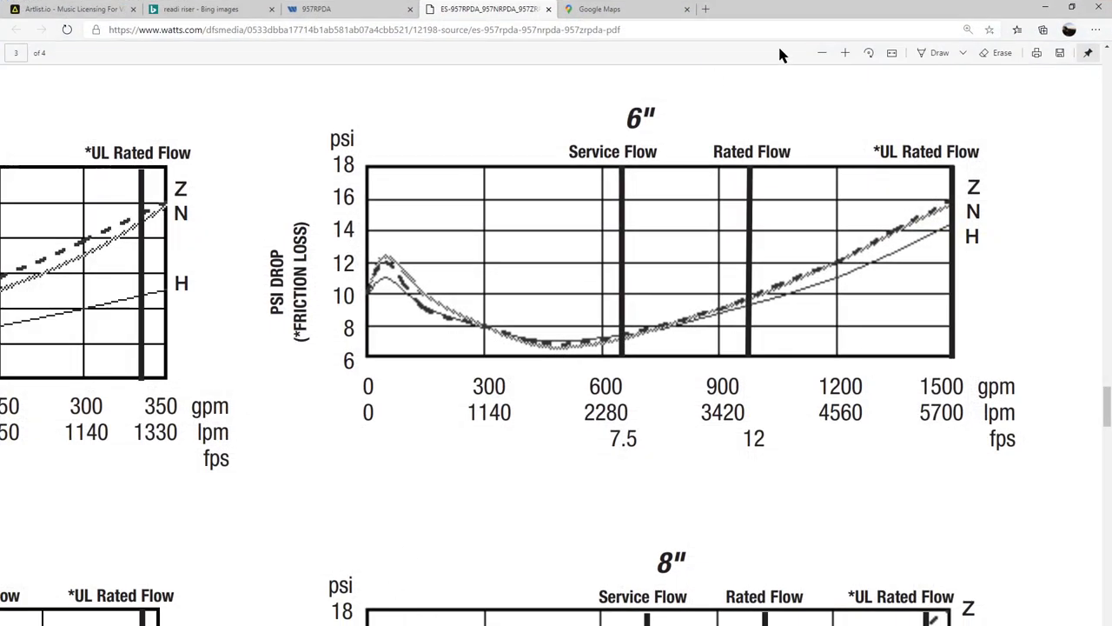
# - View the grooved commercial riser image in the browser, and close the calculation results in HydraCALC
pyautogui.click(224, 7)
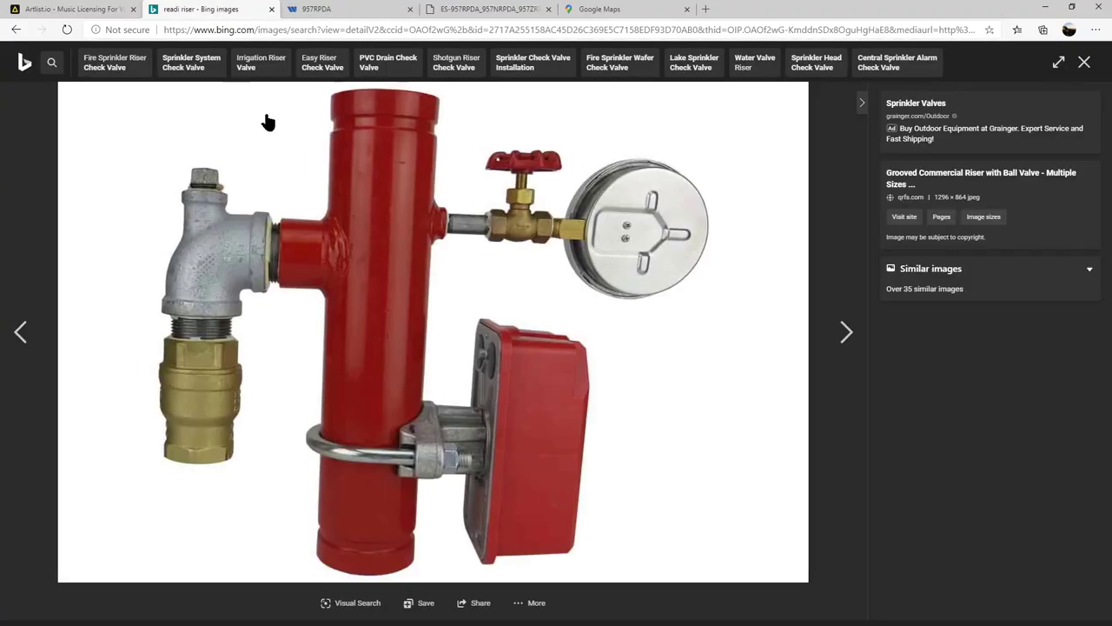
pyautogui.click(1045, 7)
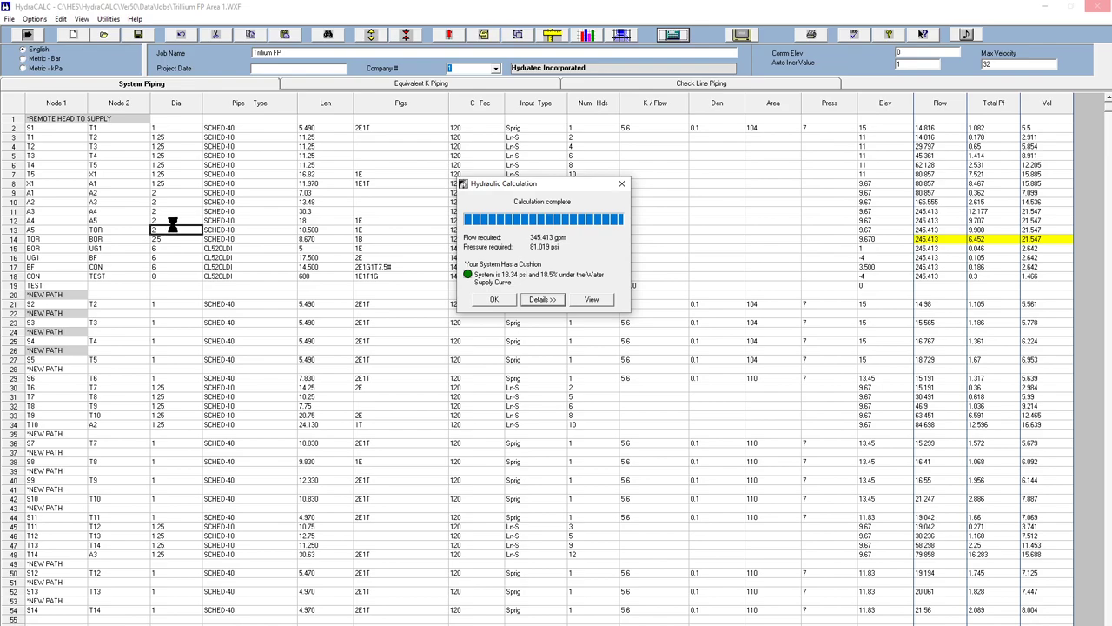
pyautogui.click(494, 300)
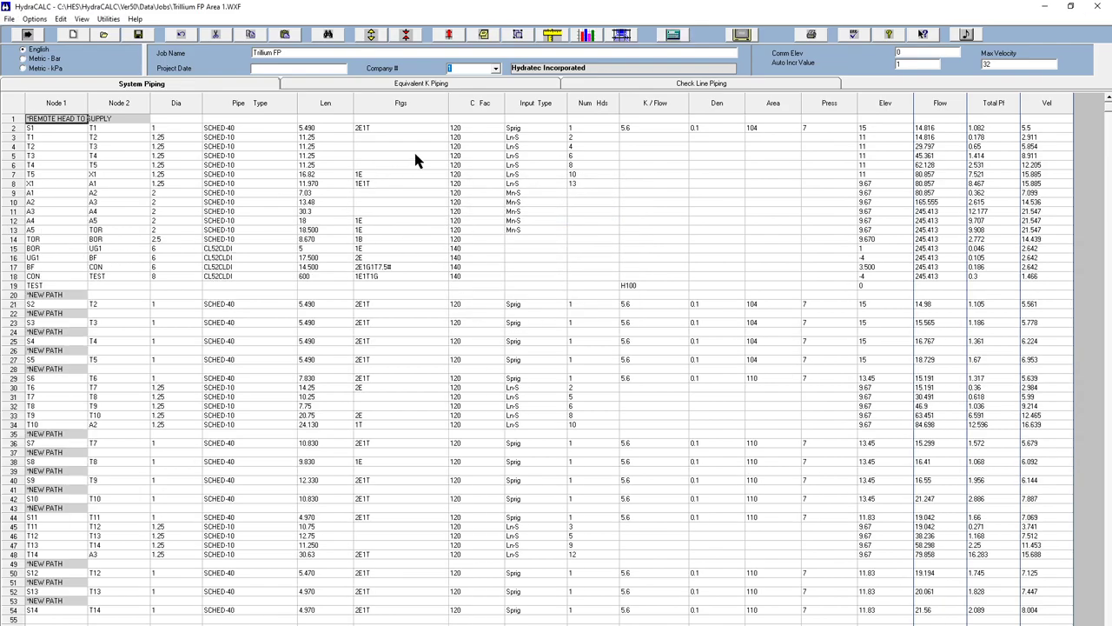
# - Set the TOR to BOR riser diameter back to 2, recalculate the system from S1 to TEST and close the results
pyautogui.click(180, 241)
pyautogui.write('2')
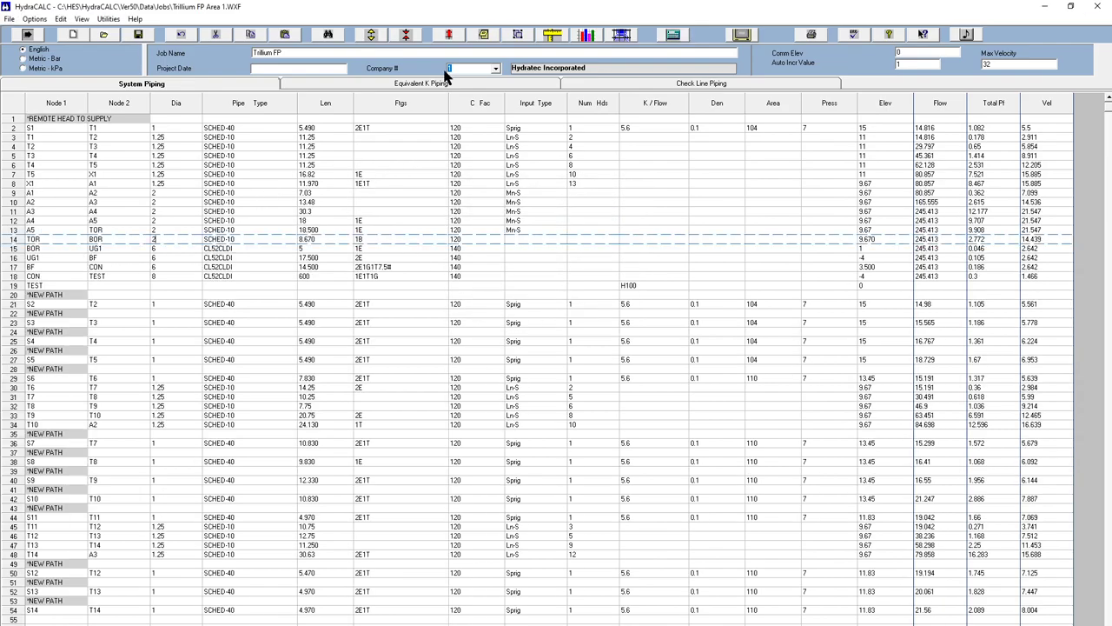
pyautogui.click(673, 35)
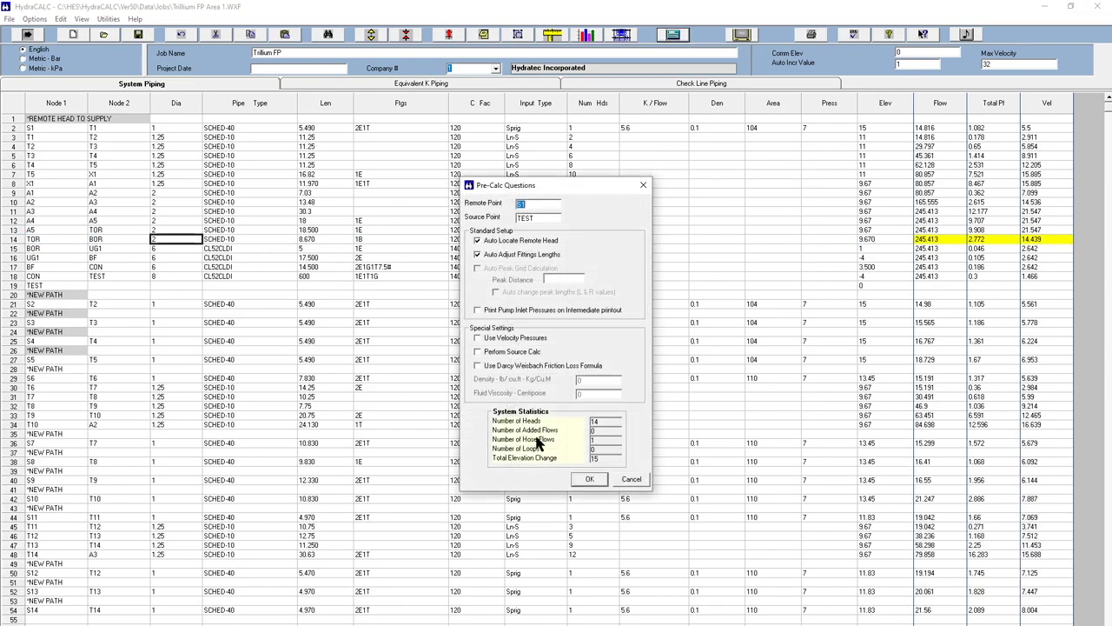
pyautogui.click(591, 479)
pyautogui.click(483, 302)
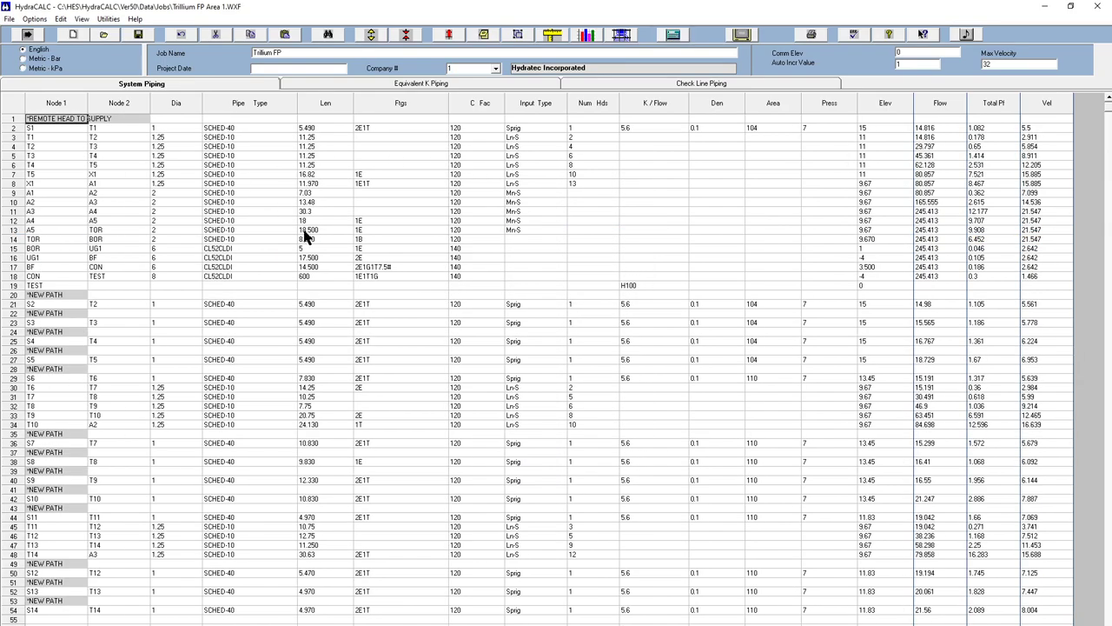
# - Build the schematic node diagram from the system piping, review its node paths and close the diagram
pyautogui.click(518, 35)
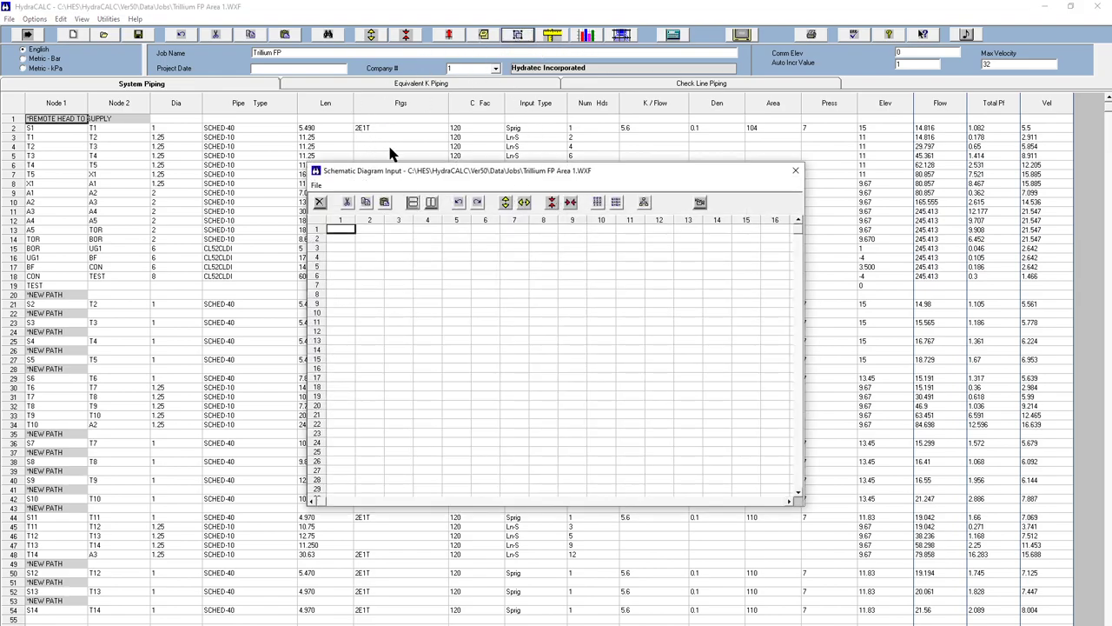
pyautogui.click(643, 202)
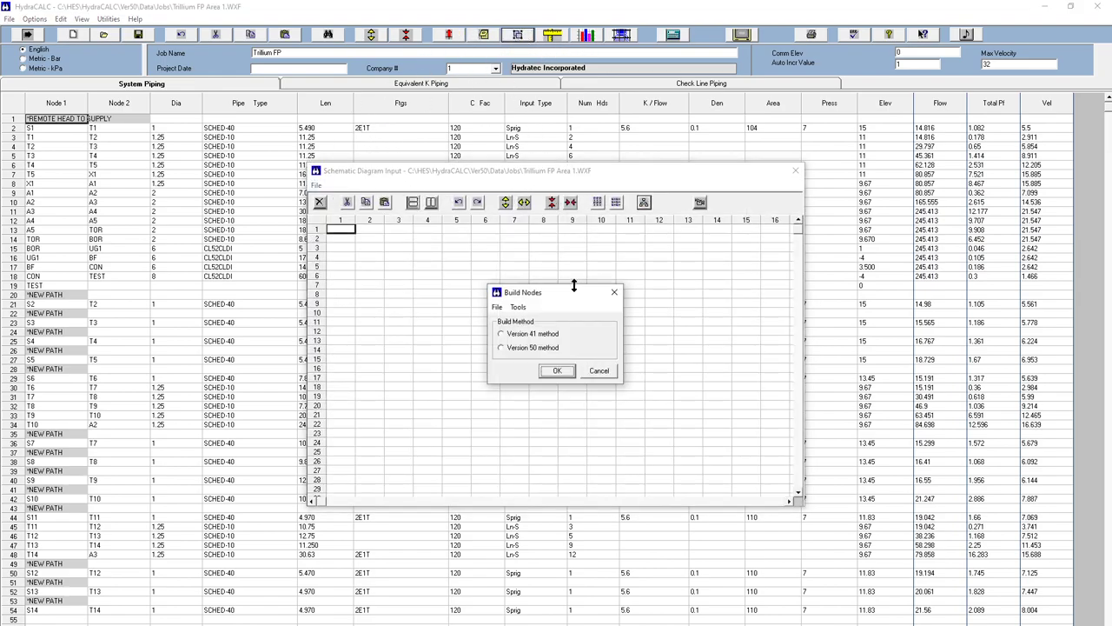
pyautogui.click(557, 371)
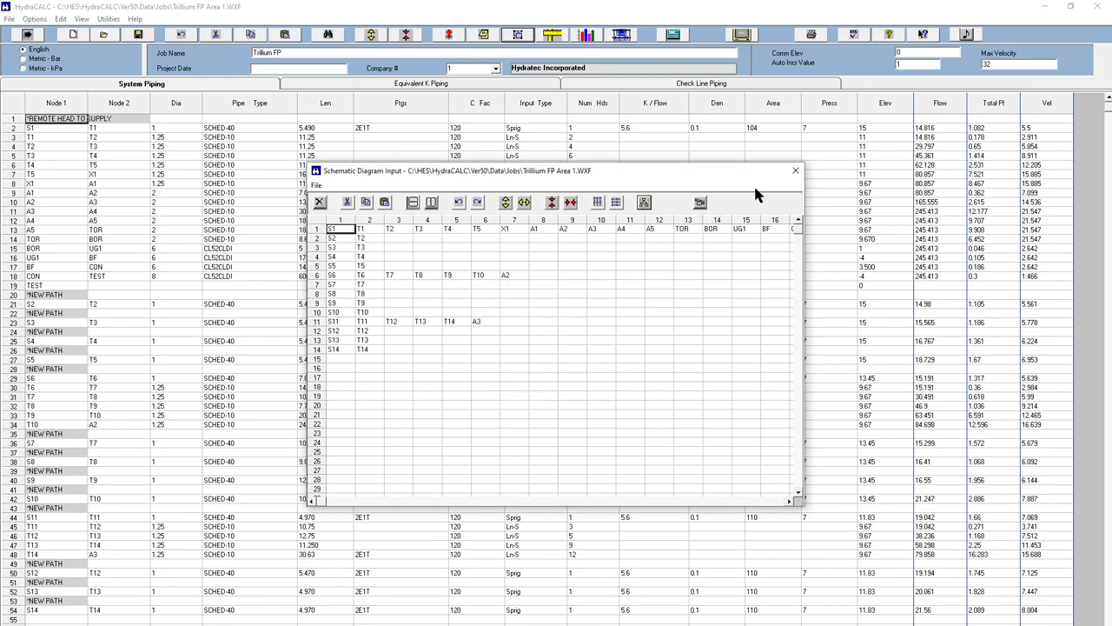
pyautogui.click(795, 170)
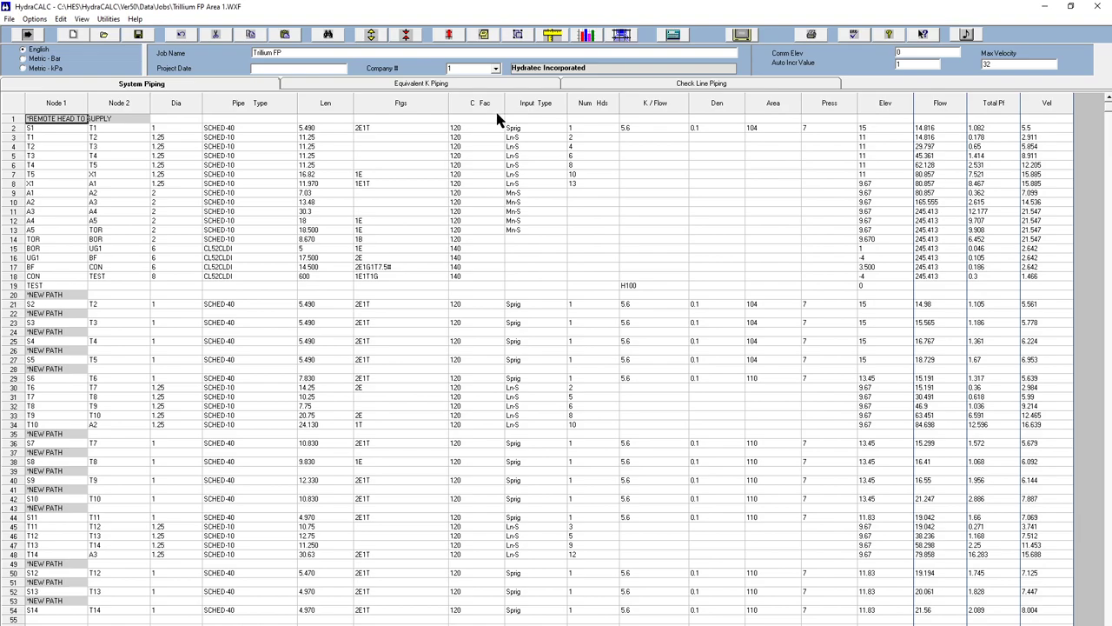
# - Minimize HydraCALC and switch to AutoCAD, maximizing the window with the Trillium FP drawing
pyautogui.scroll(-4, 533, 280)
pyautogui.scroll(4, 535, 284)
pyautogui.click(1045, 7)
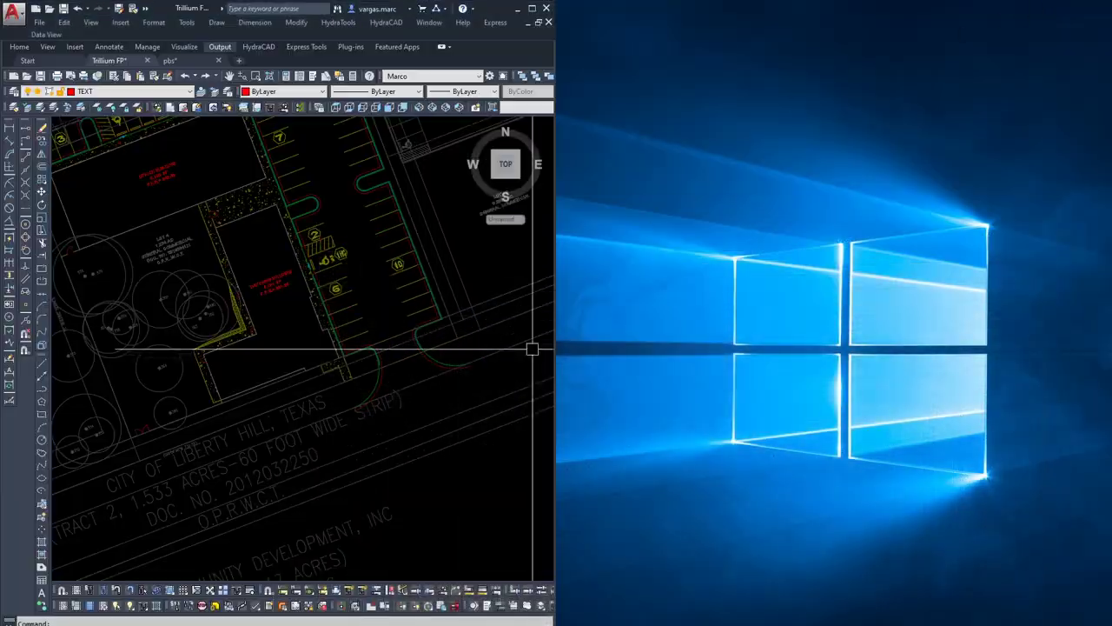
pyautogui.click(532, 8)
pyautogui.scroll(-8, 525, 313)
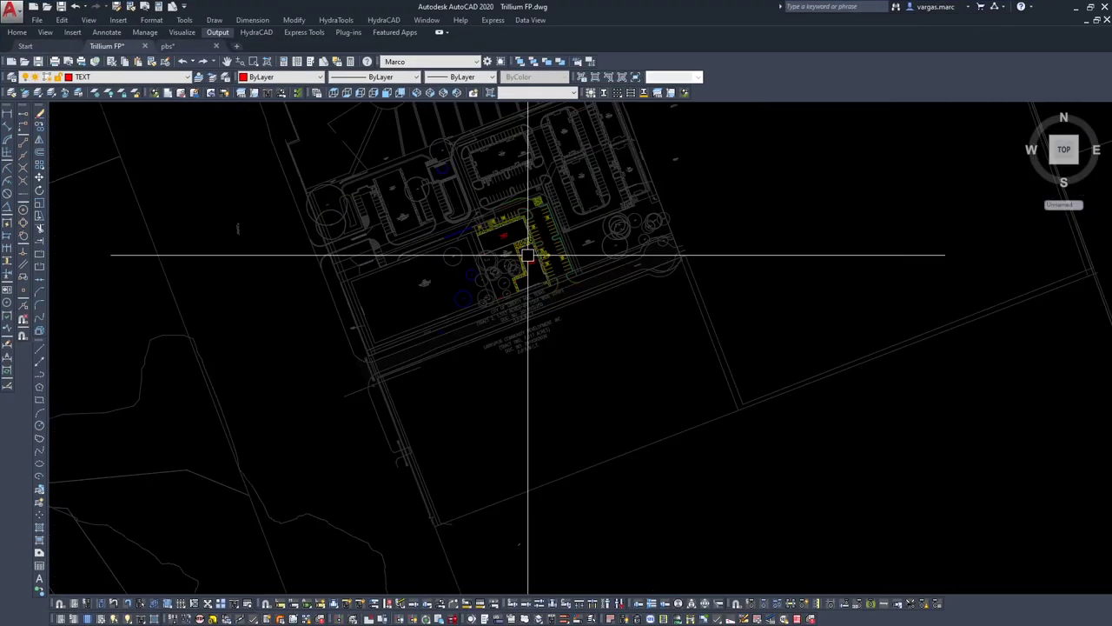
# - Delete the separate red copy of the piping that lies below the building plan sheets
pyautogui.scroll(-5, 525, 313)
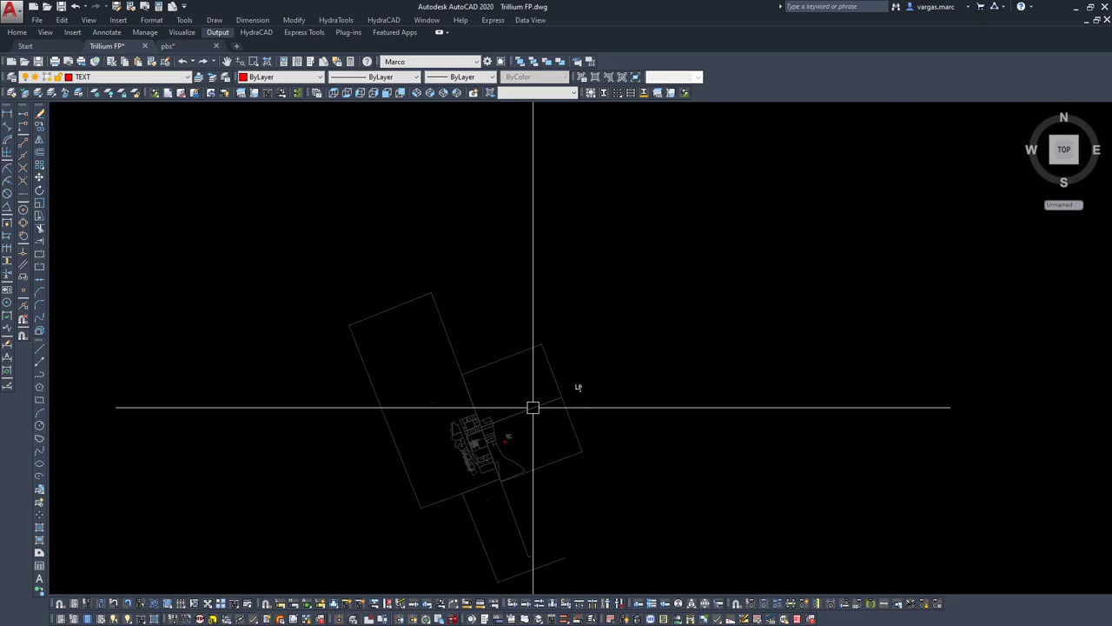
pyautogui.scroll(1, 619, 375)
pyautogui.scroll(5, 571, 396)
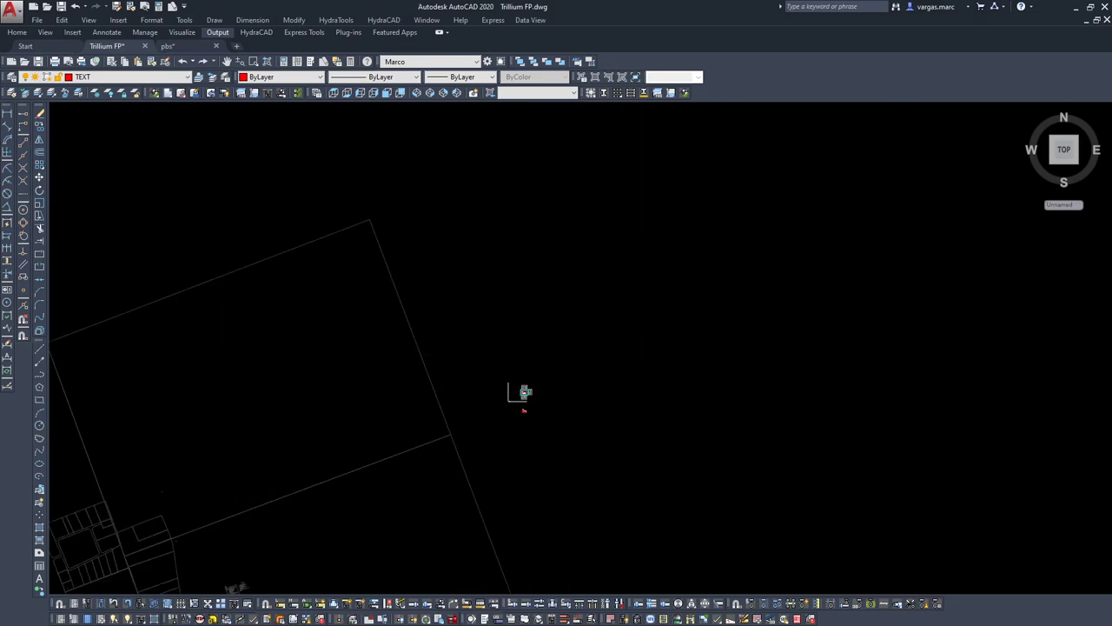
pyautogui.scroll(3, 388, 397)
pyautogui.moveTo(438, 469); pyautogui.dragTo(420, 343, button='middle')
pyautogui.click(519, 514)
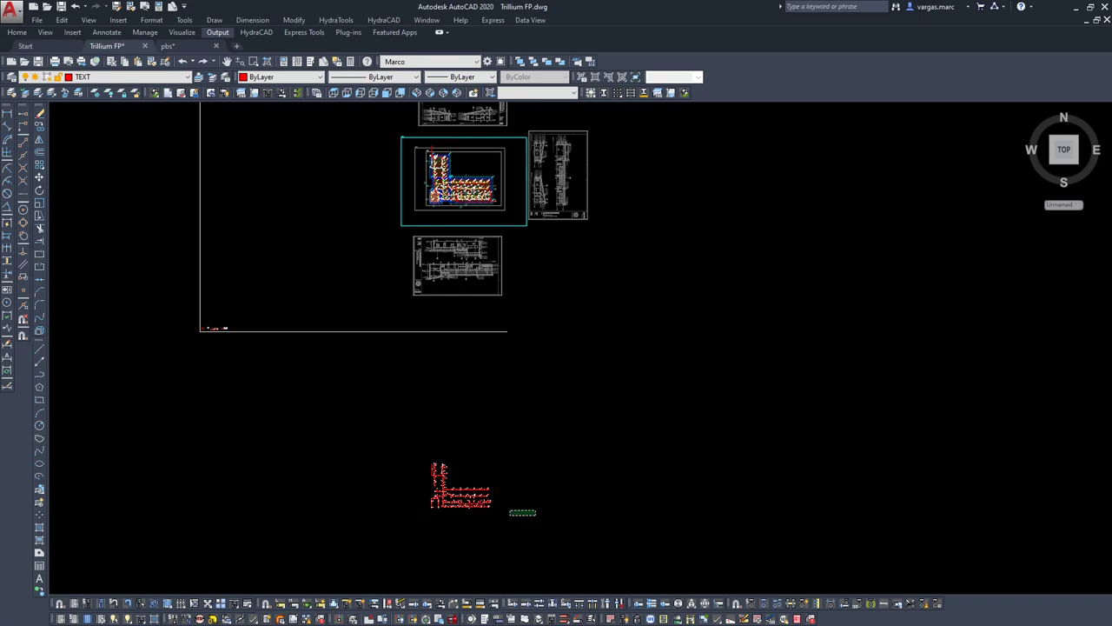
pyautogui.click(403, 425)
pyautogui.press('Delete')
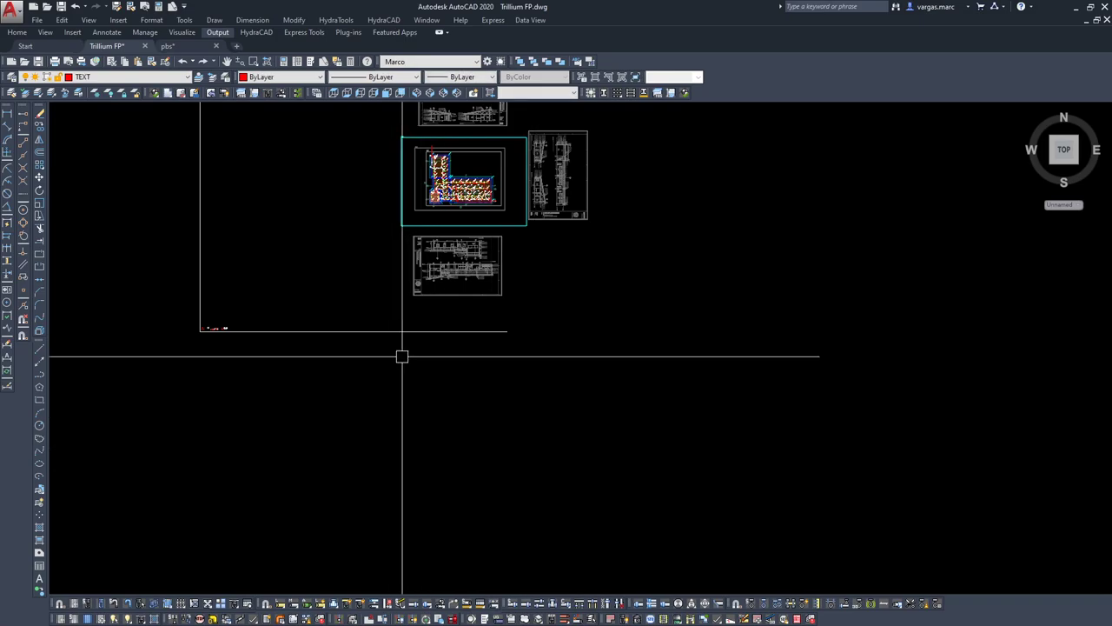
pyautogui.scroll(7, 426, 146)
pyautogui.scroll(5, 480, 252)
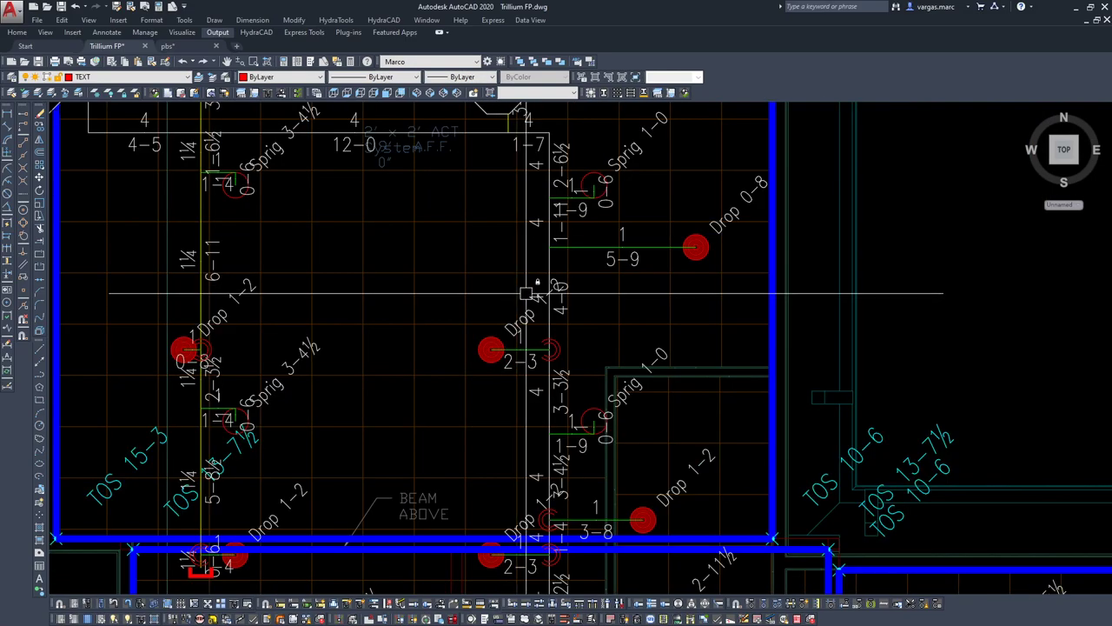
pyautogui.scroll(-4, 565, 248)
pyautogui.moveTo(773, 371)
pyautogui.mouseDown(button='middle')
pyautogui.moveTo(684, 321)
pyautogui.moveTo(630, 345)
pyautogui.mouseUp(button='middle')
pyautogui.scroll(3, 691, 323)
pyautogui.scroll(-3, 689, 320)
pyautogui.scroll(-2, 689, 321)
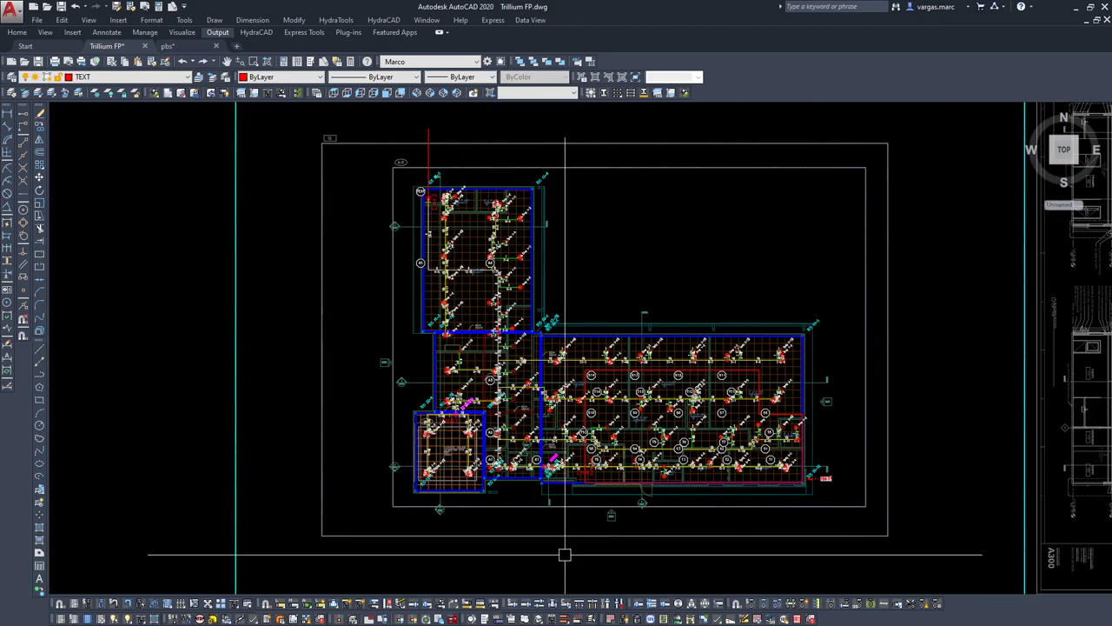
pyautogui.click(467, 604)
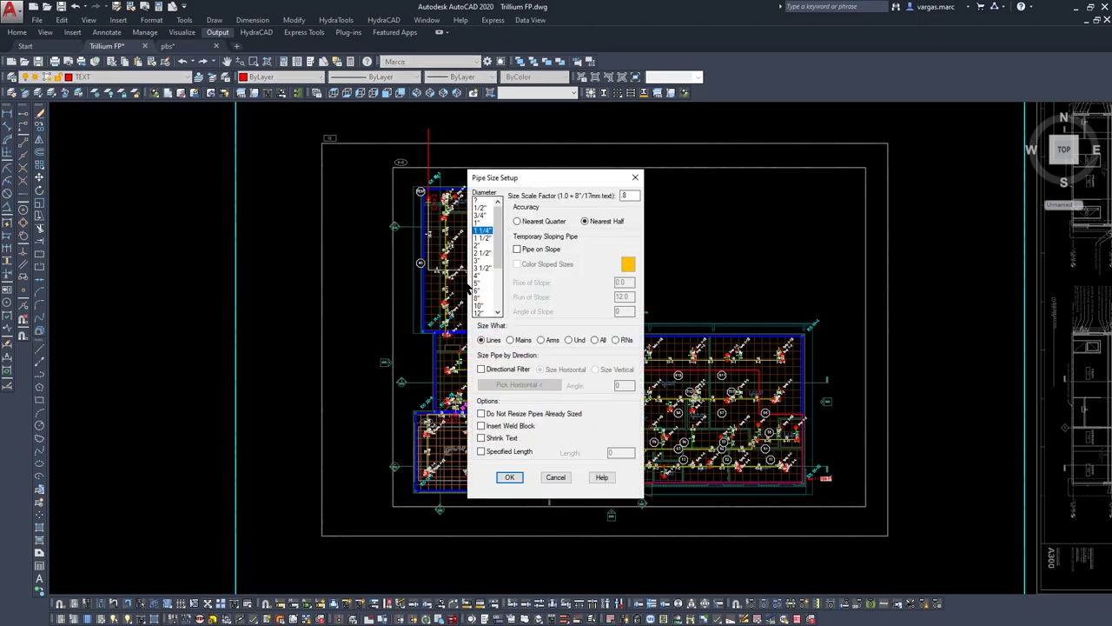
pyautogui.click(483, 247)
pyautogui.press('Return')
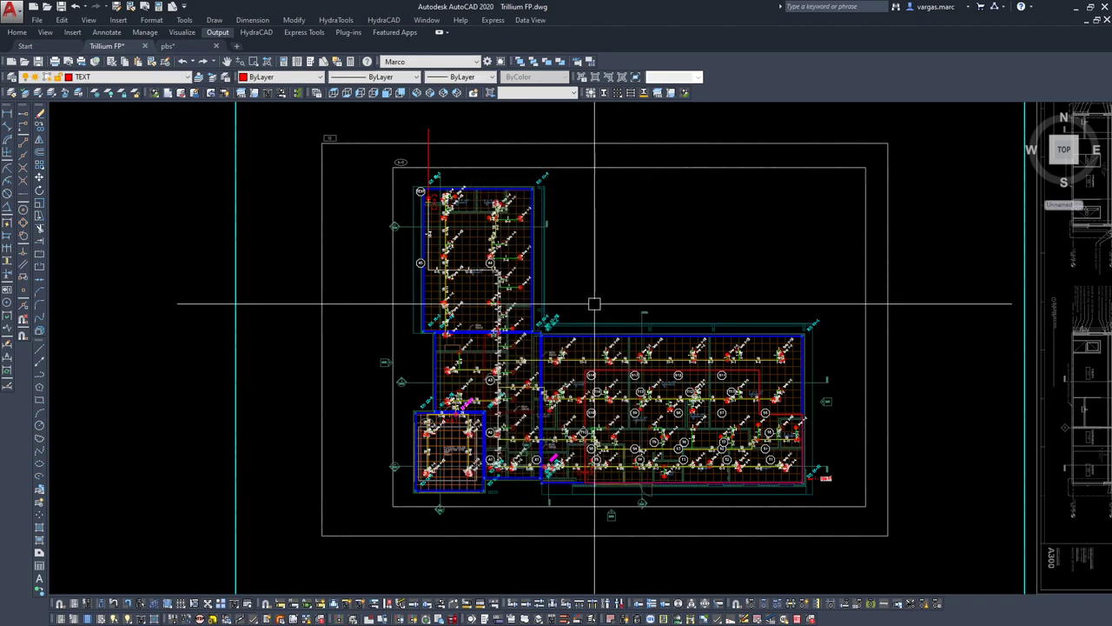
# - In the red piping copy, select the whole 4-inch main run and set its diameter to 2 in the properties
pyautogui.scroll(-5, 595, 305)
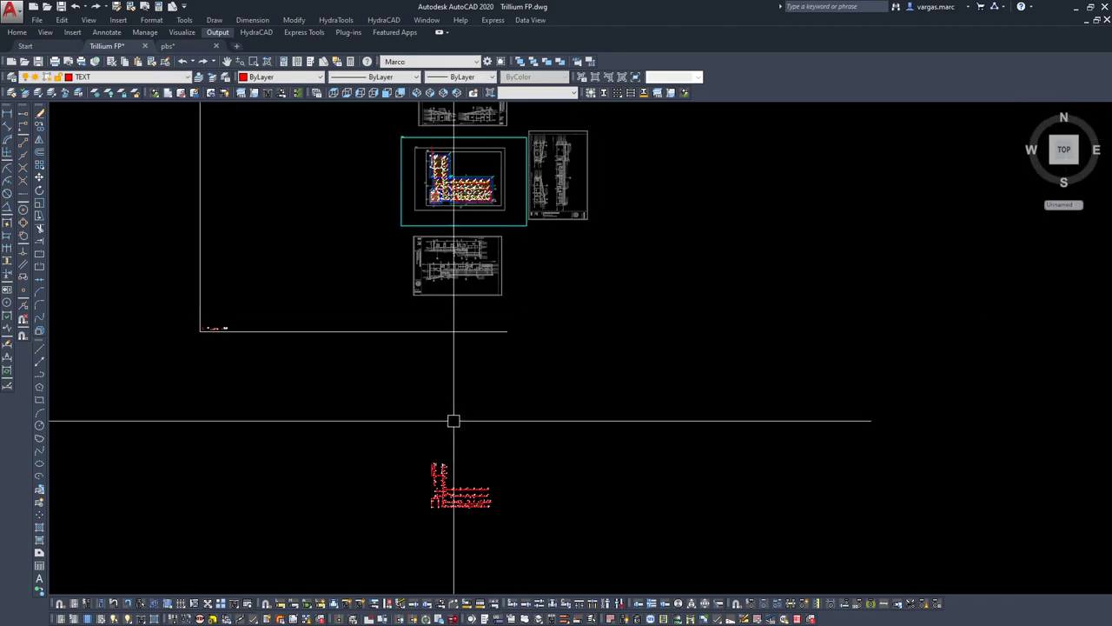
pyautogui.scroll(10, 472, 390)
pyautogui.moveTo(674, 213); pyautogui.dragTo(606, 449, button='middle')
pyautogui.scroll(10, 605, 424)
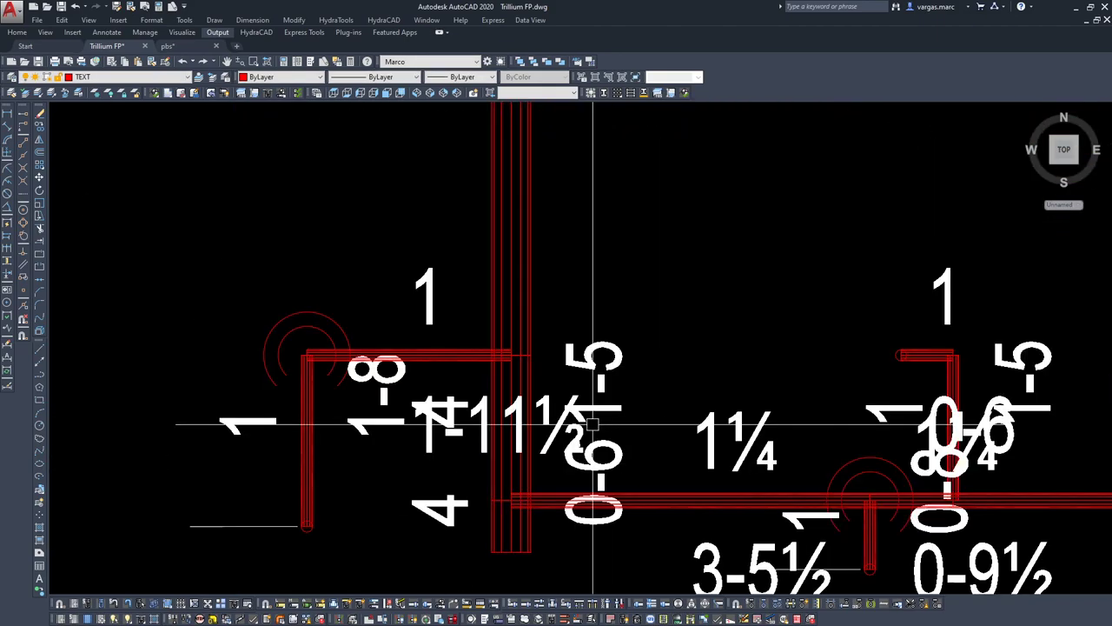
pyautogui.click(524, 550)
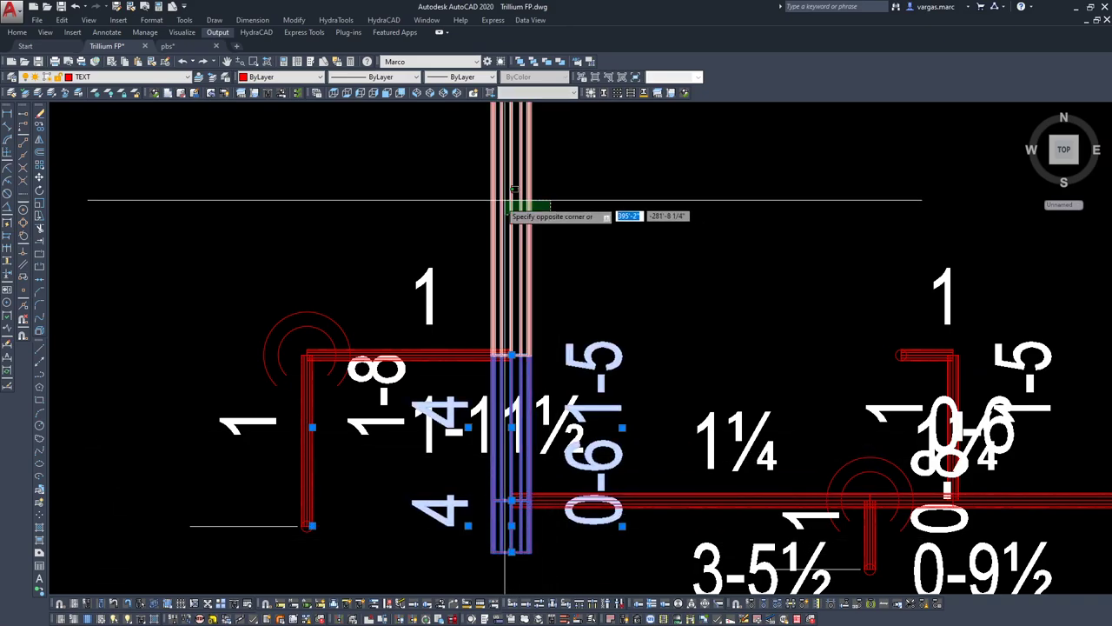
pyautogui.scroll(-7, 504, 199)
pyautogui.scroll(3, 575, 306)
pyautogui.scroll(5, 524, 360)
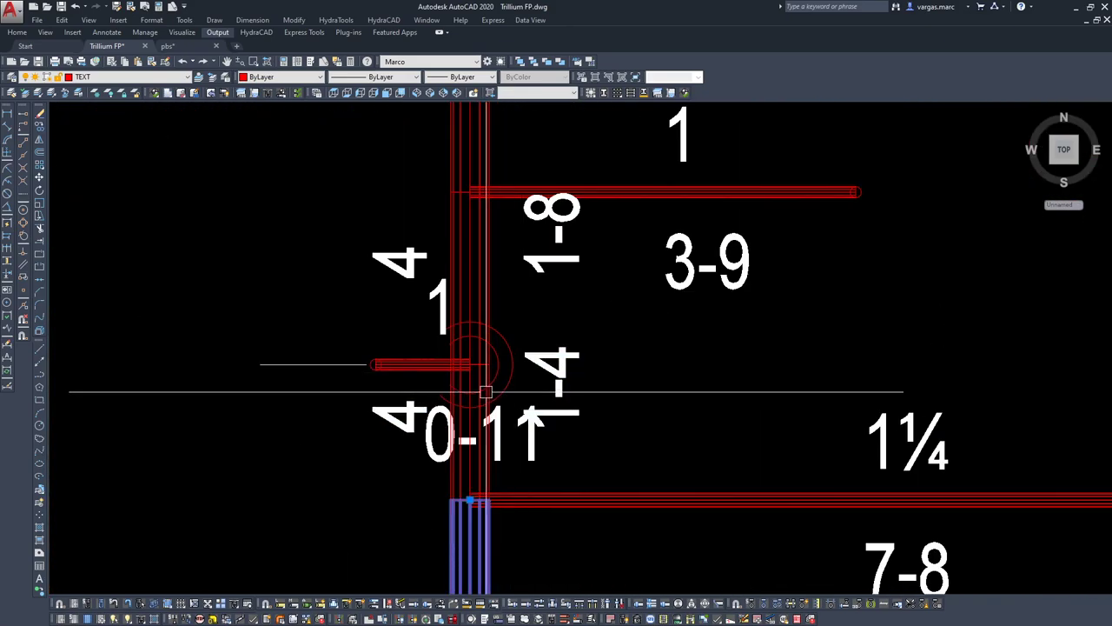
pyautogui.click(407, 425)
pyautogui.click(407, 263)
pyautogui.scroll(-2, 404, 263)
pyautogui.moveTo(404, 263); pyautogui.dragTo(404, 437, button='middle')
pyautogui.click(426, 368)
pyautogui.moveTo(410, 117); pyautogui.dragTo(373, 356, button='middle')
pyautogui.scroll(3, 374, 332)
pyautogui.click(322, 383)
pyautogui.scroll(-2, 326, 269)
pyautogui.scroll(-2, 343, 309)
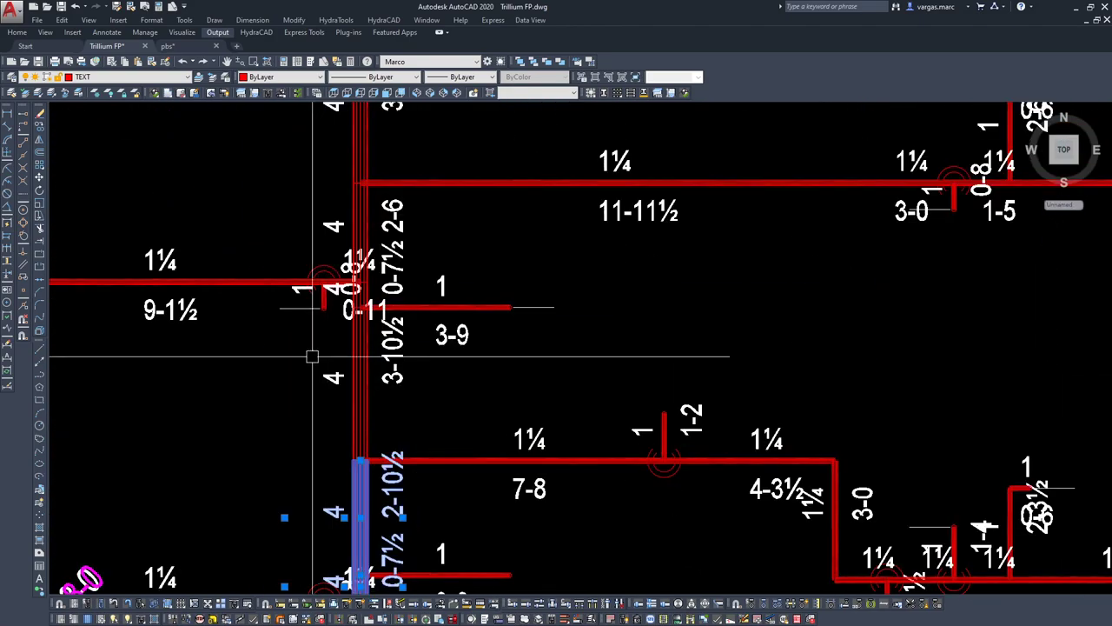
pyautogui.scroll(3, 358, 292)
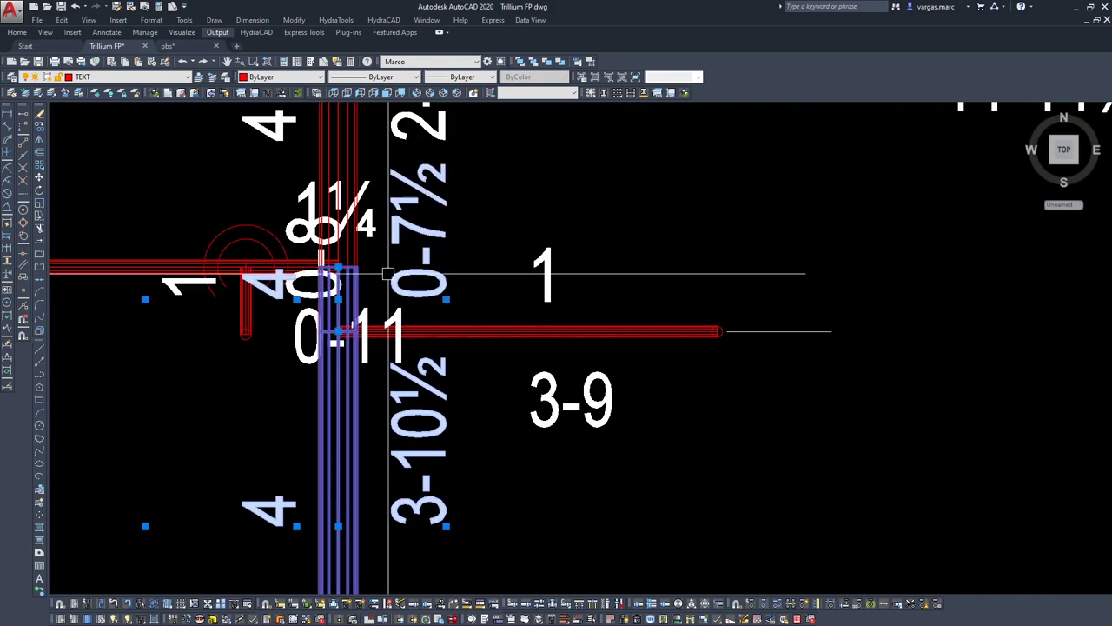
pyautogui.scroll(-5, 330, 226)
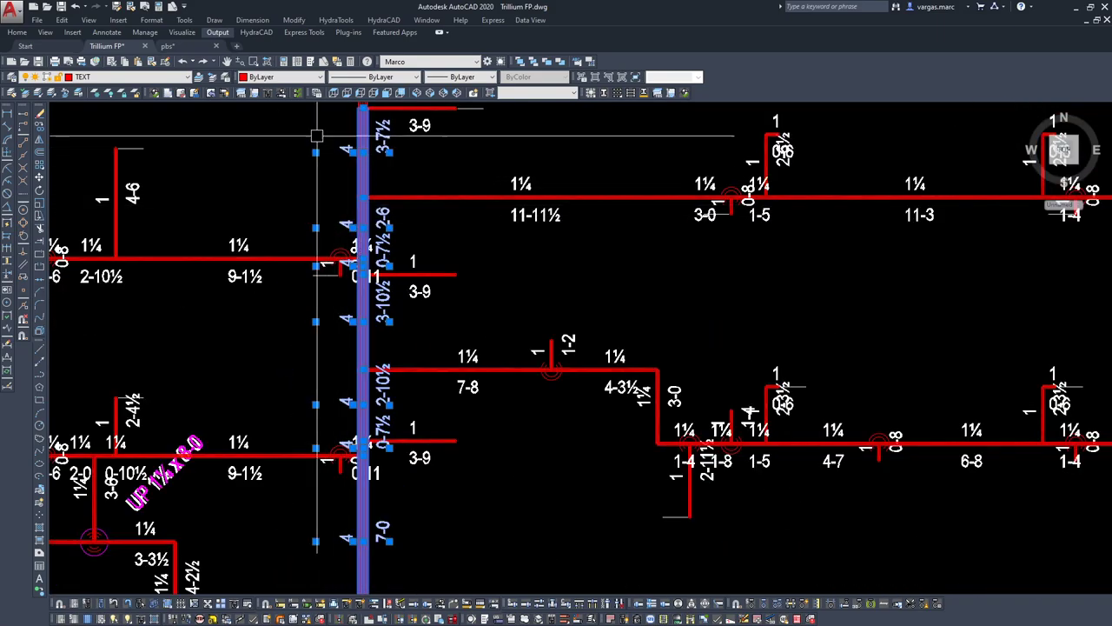
pyautogui.moveTo(318, 137); pyautogui.dragTo(320, 382, button='middle')
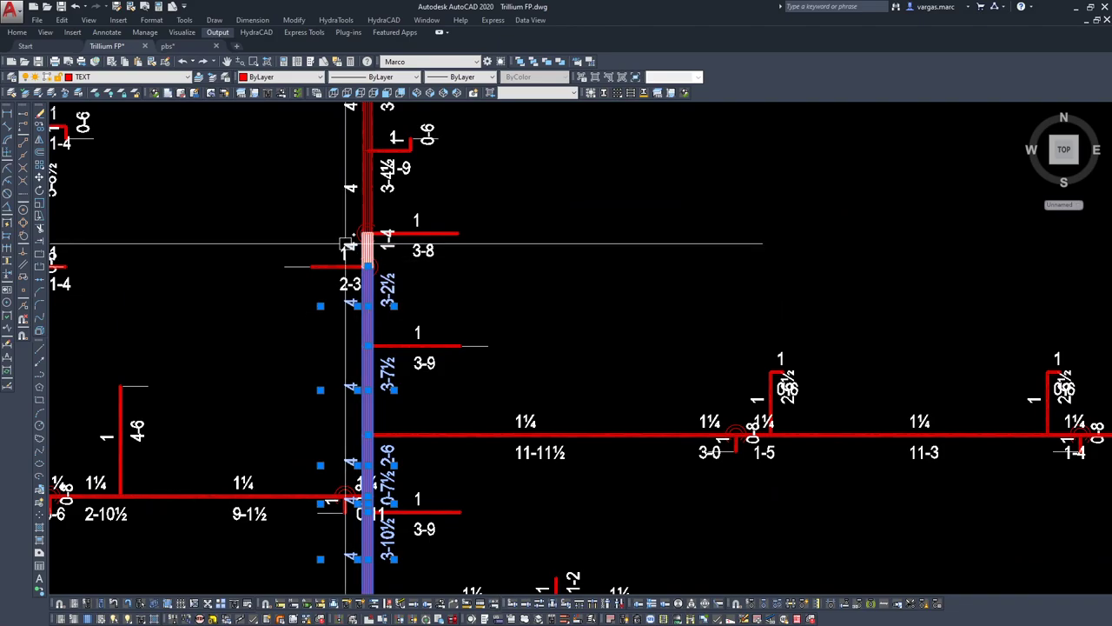
pyautogui.scroll(5, 348, 239)
pyautogui.scroll(-5, 347, 259)
pyautogui.moveTo(390, 179); pyautogui.dragTo(389, 269, button='middle')
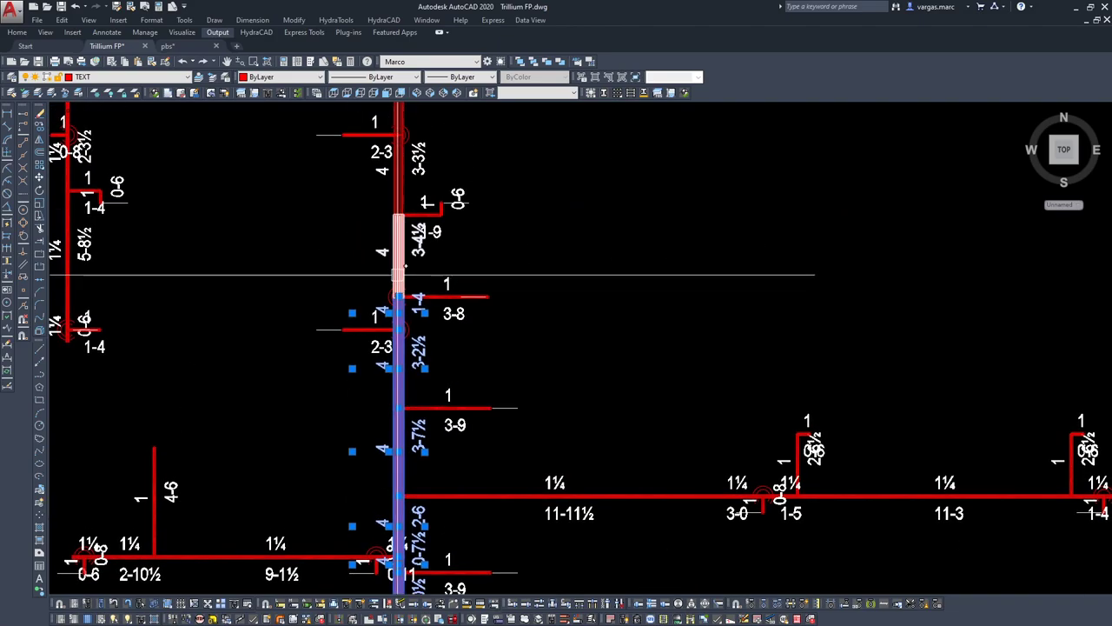
pyautogui.moveTo(424, 158); pyautogui.dragTo(412, 385, button='middle')
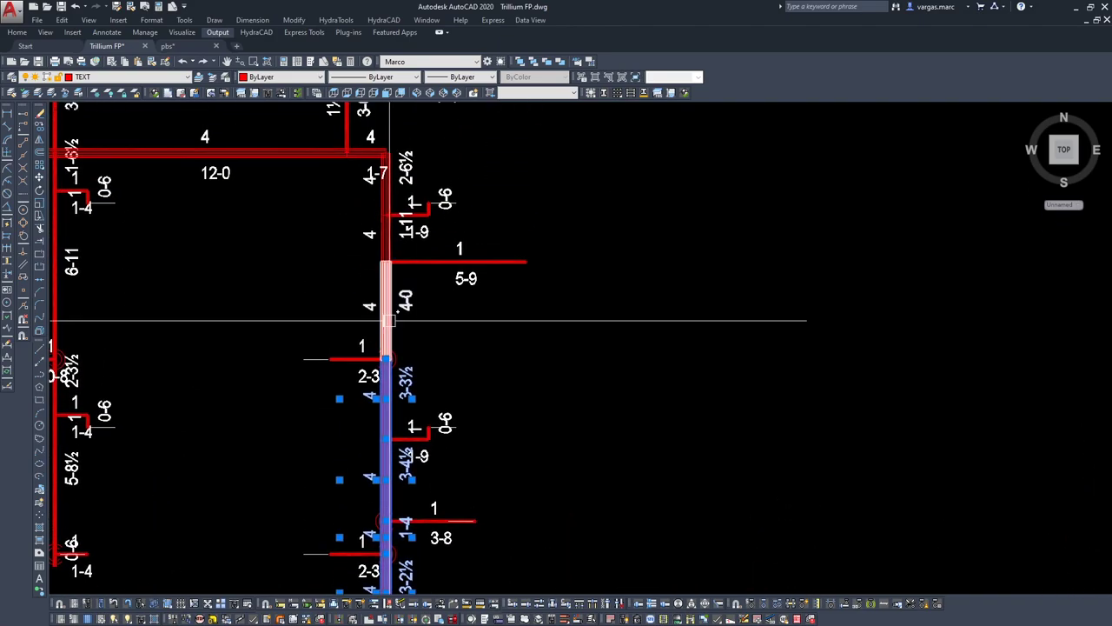
pyautogui.click(389, 188)
pyautogui.click(296, 156)
pyautogui.scroll(-4, 221, 187)
pyautogui.moveTo(217, 193); pyautogui.dragTo(420, 276, button='middle')
pyautogui.scroll(4, 356, 234)
pyautogui.click(318, 239)
pyautogui.scroll(-7, 258, 281)
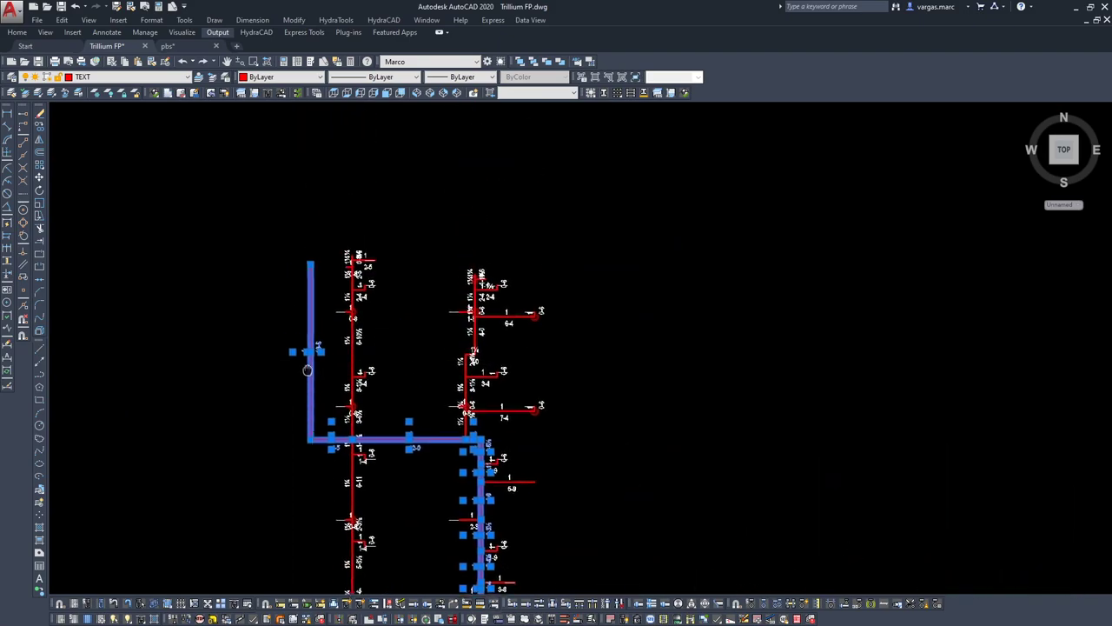
pyautogui.write('pr')
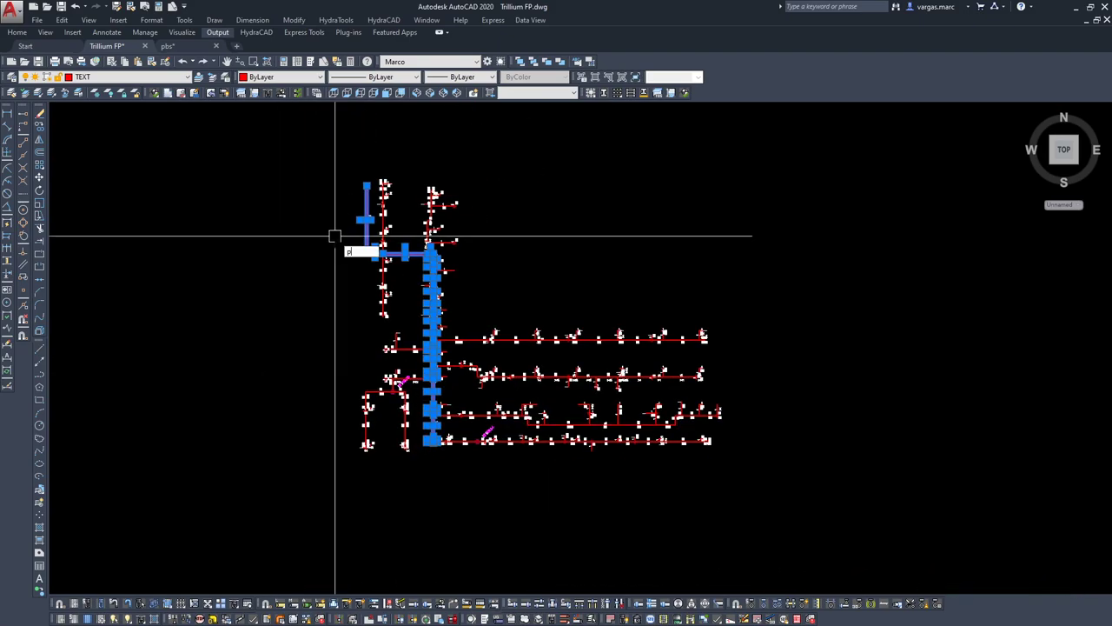
pyautogui.press('Return')
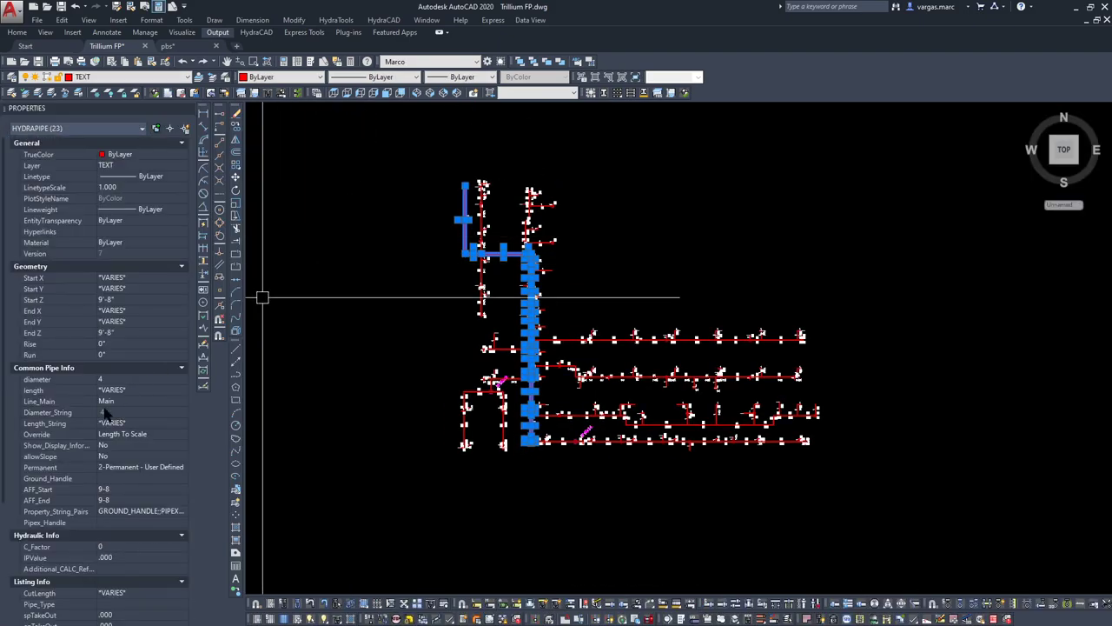
pyautogui.click(130, 381)
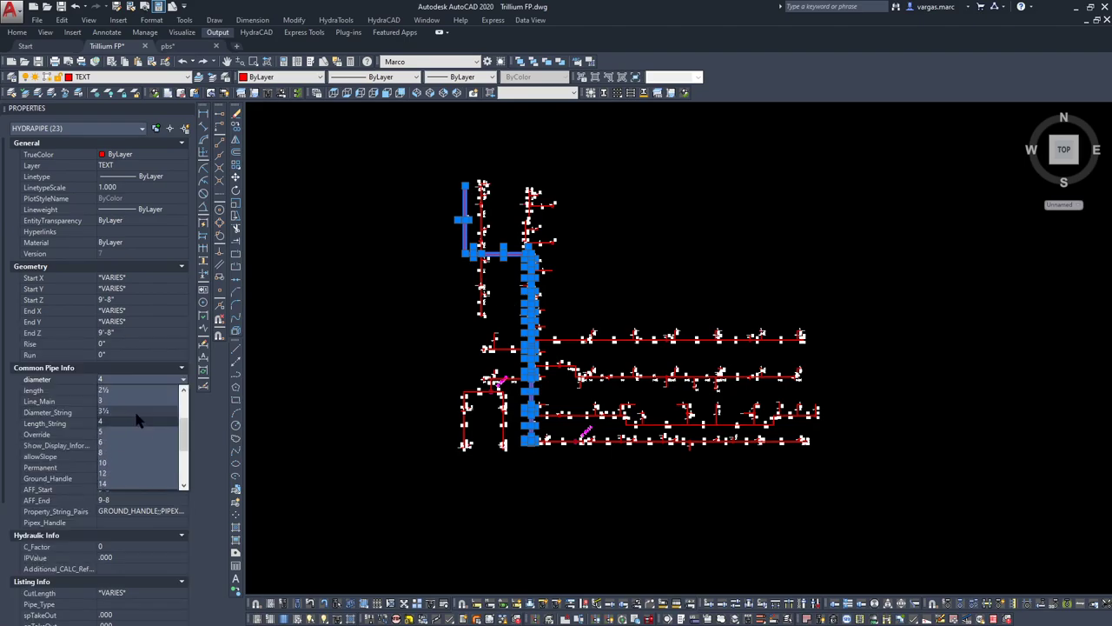
pyautogui.scroll(1, 124, 405)
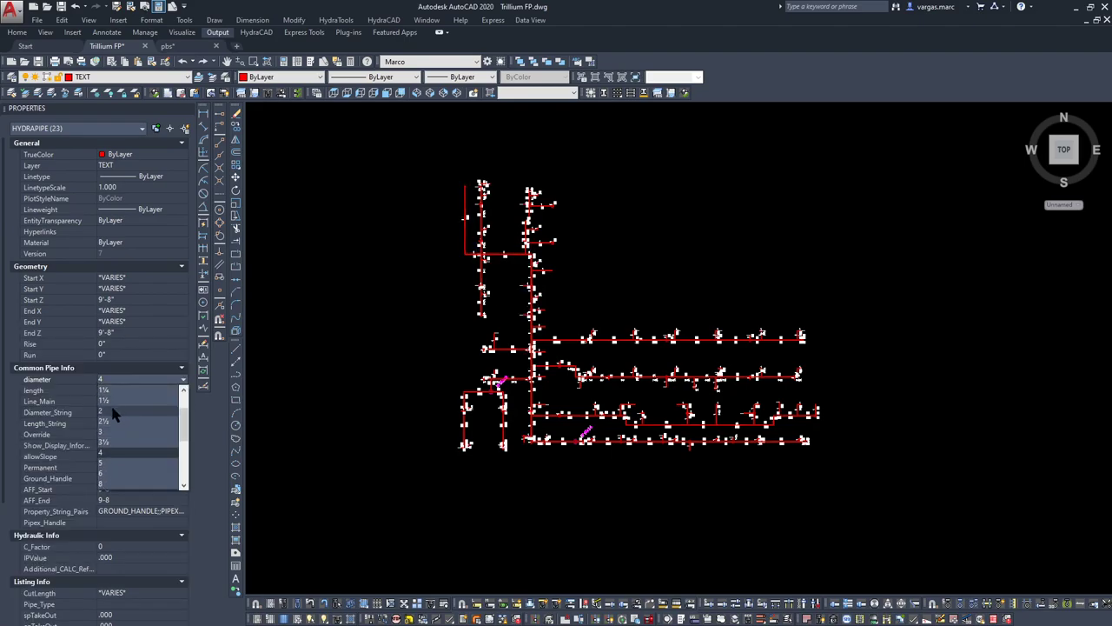
pyautogui.click(122, 414)
pyautogui.press('Escape')
pyautogui.scroll(6, 513, 241)
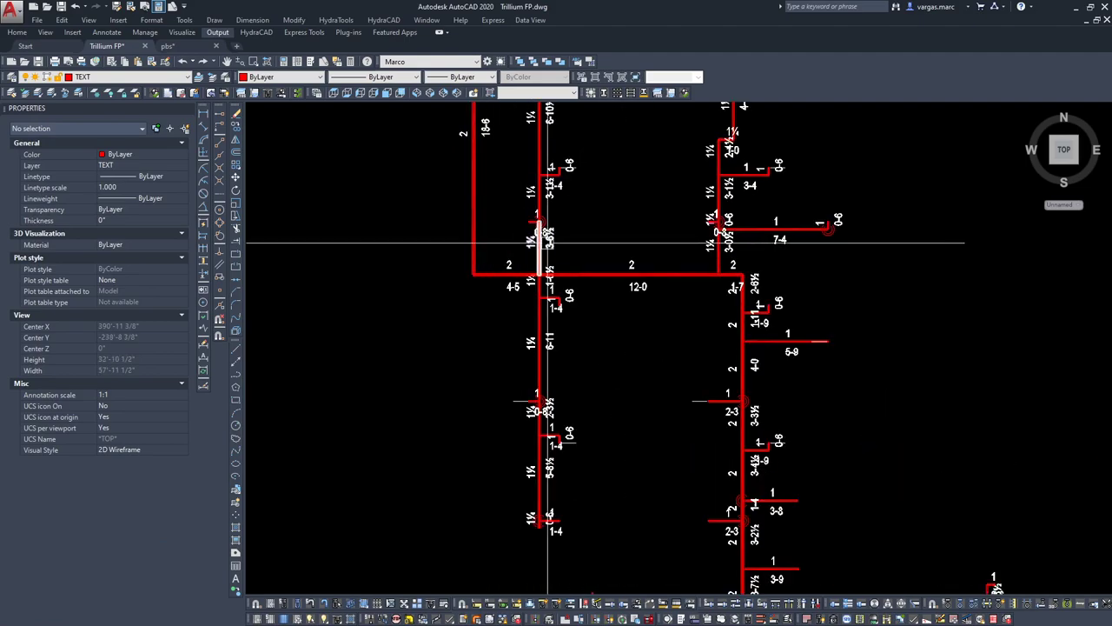
pyautogui.scroll(-10, 777, 264)
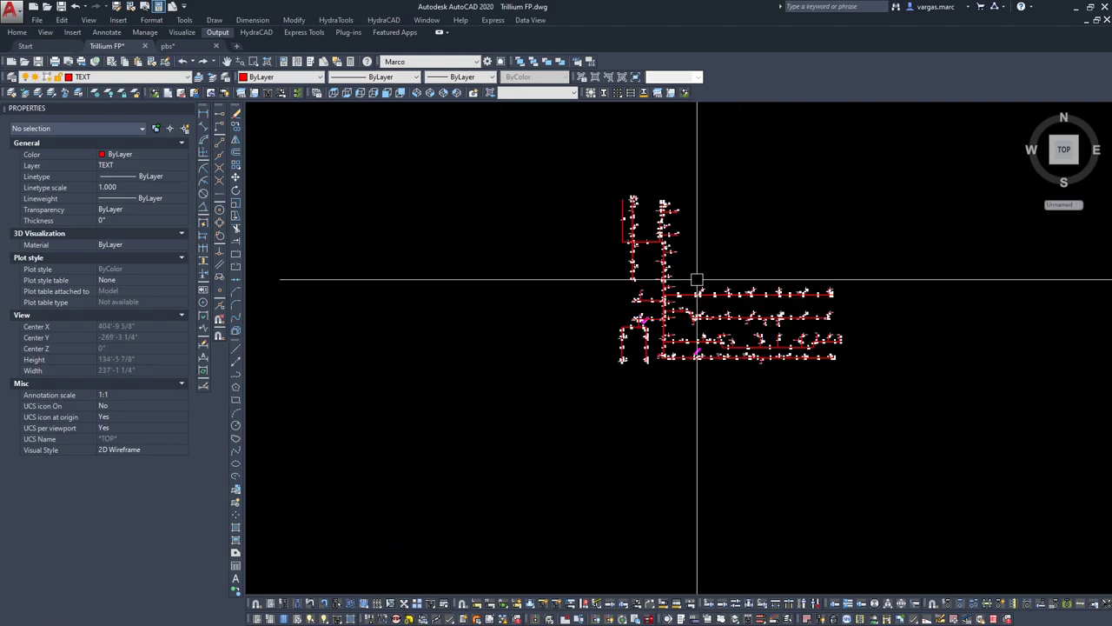
# - Size the mains of the floor plan piping as 2" with Pipe Size Setup, restricted to mains, selecting the whole plan
pyautogui.scroll(-4, 602, 385)
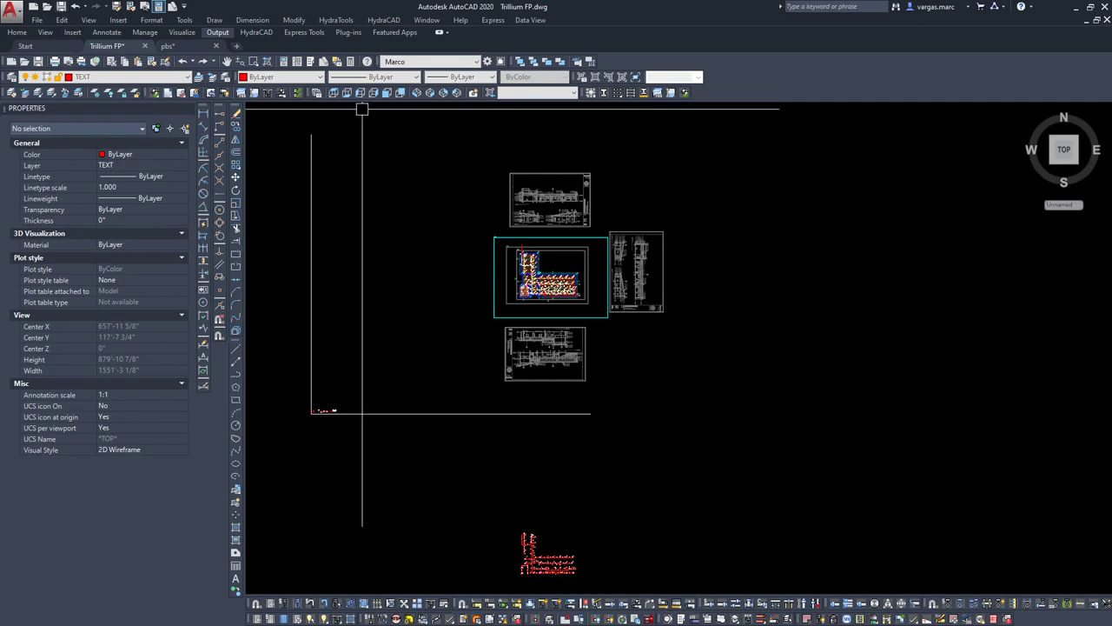
pyautogui.click(666, 616)
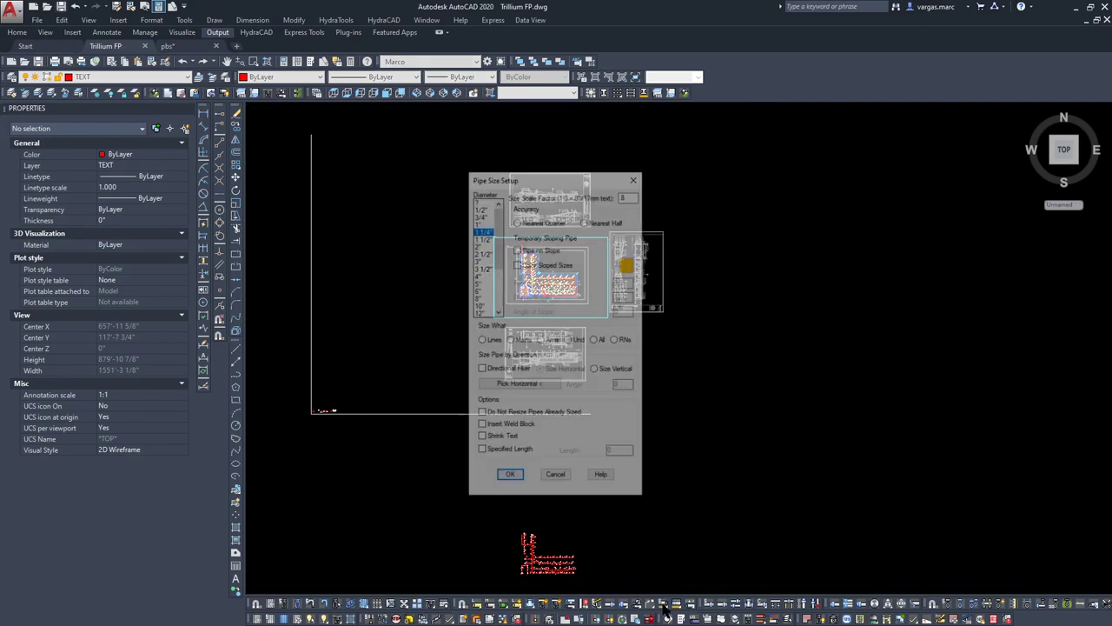
pyautogui.click(484, 253)
pyautogui.click(512, 343)
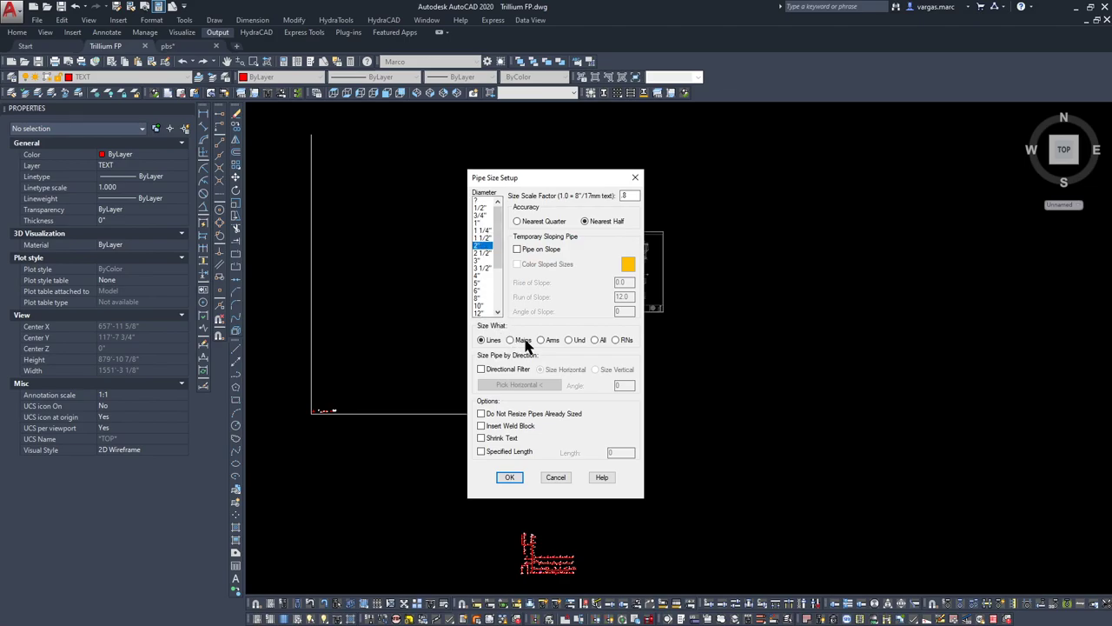
pyautogui.click(510, 477)
pyautogui.click(631, 355)
pyautogui.click(472, 200)
pyautogui.press('Return')
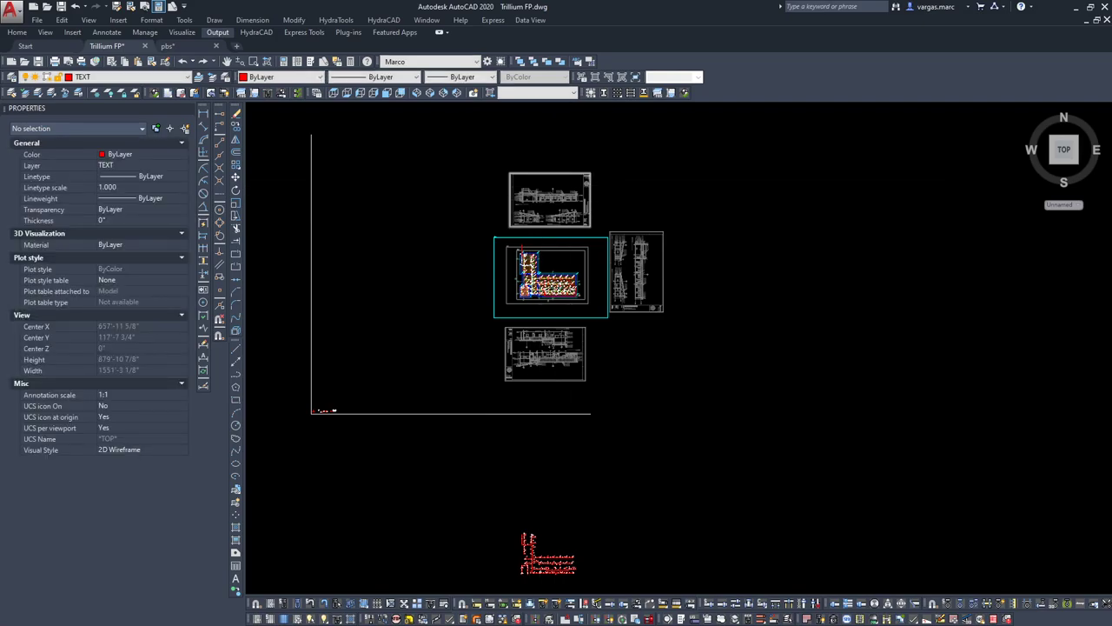
# - Move node tag A4 down to just below the horizontal 2-inch main so it clears the pipe text
pyautogui.scroll(7, 502, 266)
pyautogui.scroll(4, 573, 287)
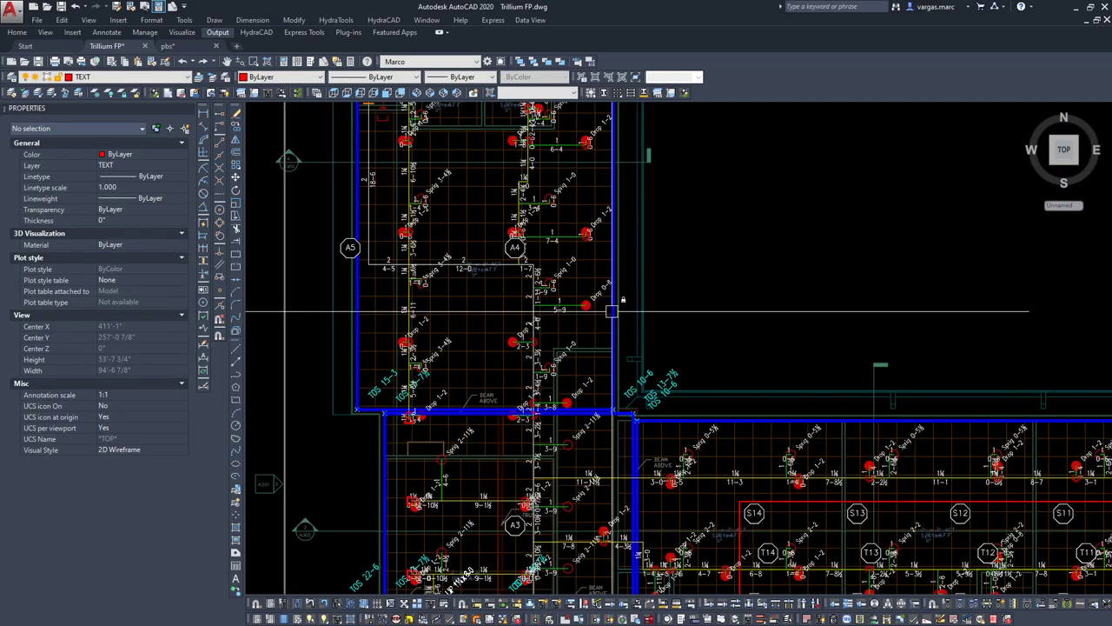
pyautogui.scroll(-2, 573, 282)
pyautogui.scroll(5, 575, 283)
pyautogui.click(523, 266)
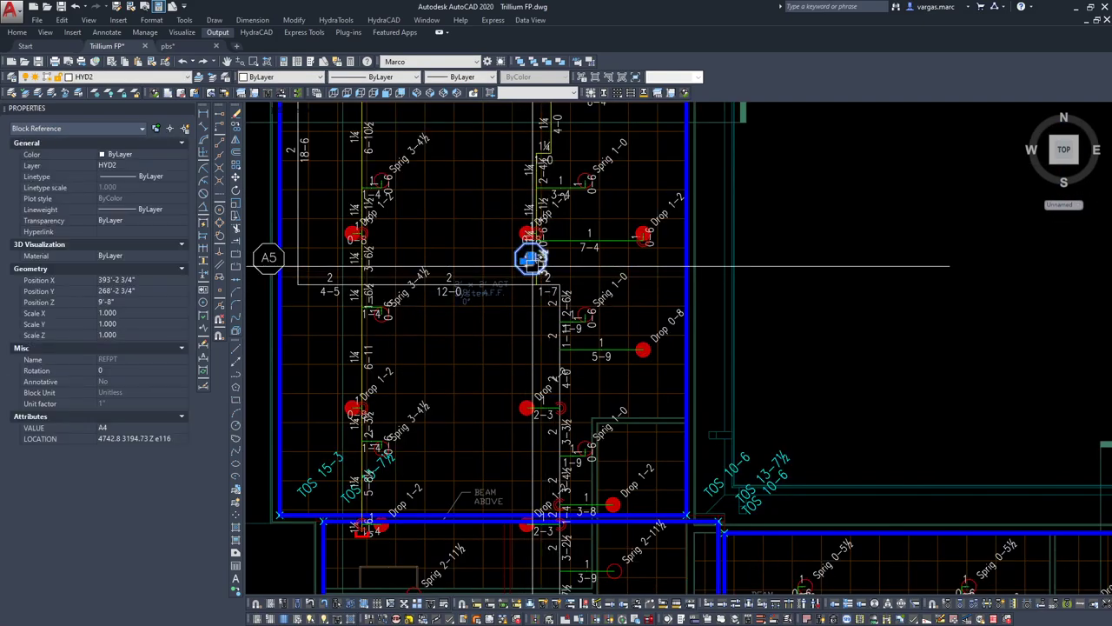
pyautogui.write('m')
pyautogui.press('space')
pyautogui.click(548, 268)
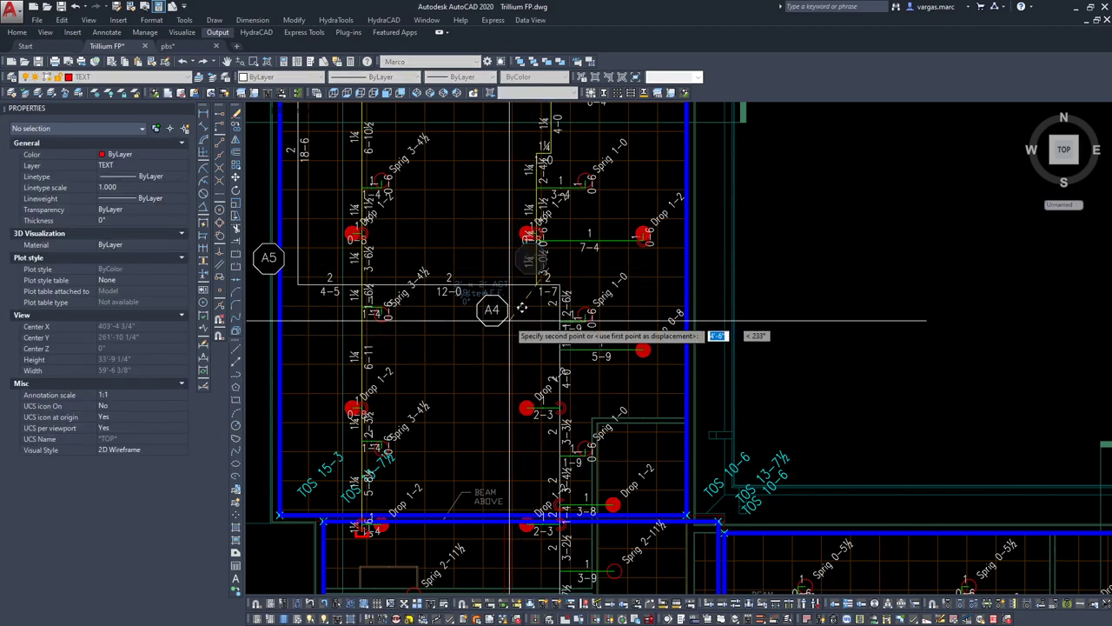
pyautogui.click(540, 315)
# - Move node tag A5 down beside the lower corner of the 2-inch main
pyautogui.click(271, 260)
pyautogui.press('space')
pyautogui.click(284, 277)
pyautogui.click(291, 310)
pyautogui.scroll(-5, 348, 309)
pyautogui.scroll(5, 448, 367)
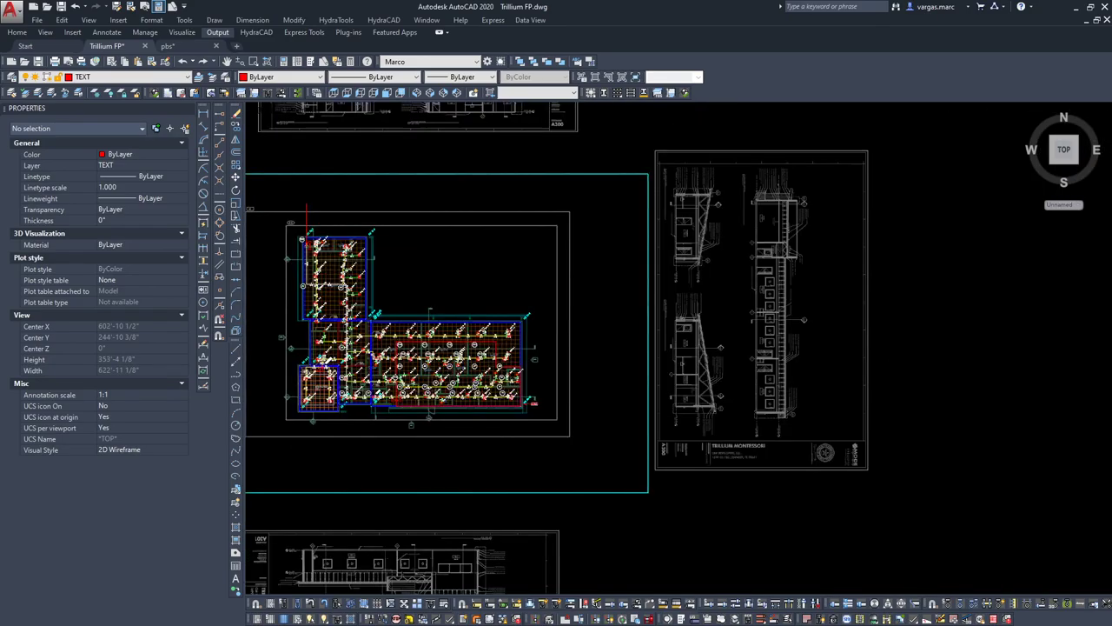
# - Review the whole floor plan piping, from the resized mains and node tags in the upper wing to the branch lines in the long wing
pyautogui.scroll(-2, 465, 372)
pyautogui.scroll(3, 500, 343)
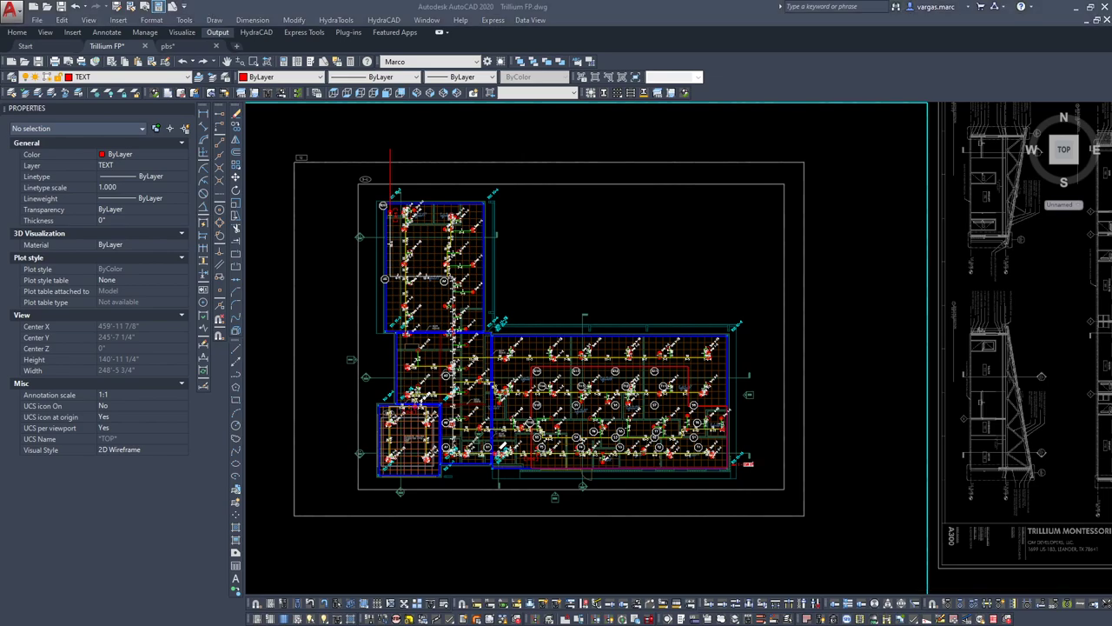
pyautogui.scroll(2, 525, 411)
pyautogui.scroll(-1, 643, 365)
pyautogui.moveTo(500, 277); pyautogui.dragTo(523, 359, button='middle')
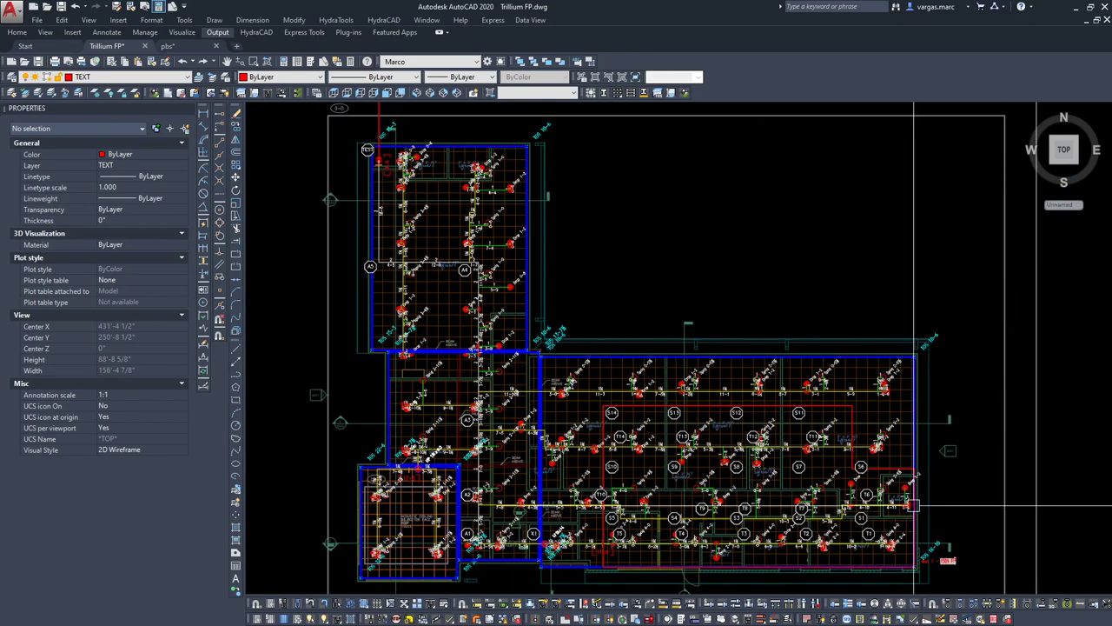
pyautogui.moveTo(356, 140); pyautogui.dragTo(405, 246, button='middle')
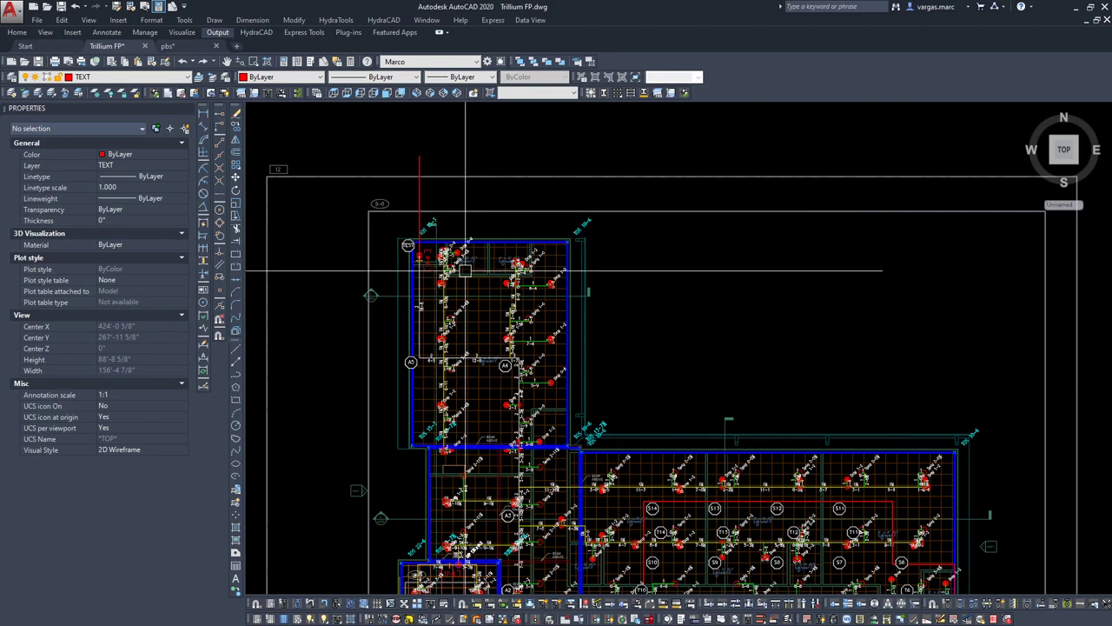
pyautogui.moveTo(741, 460); pyautogui.dragTo(727, 397, button='middle')
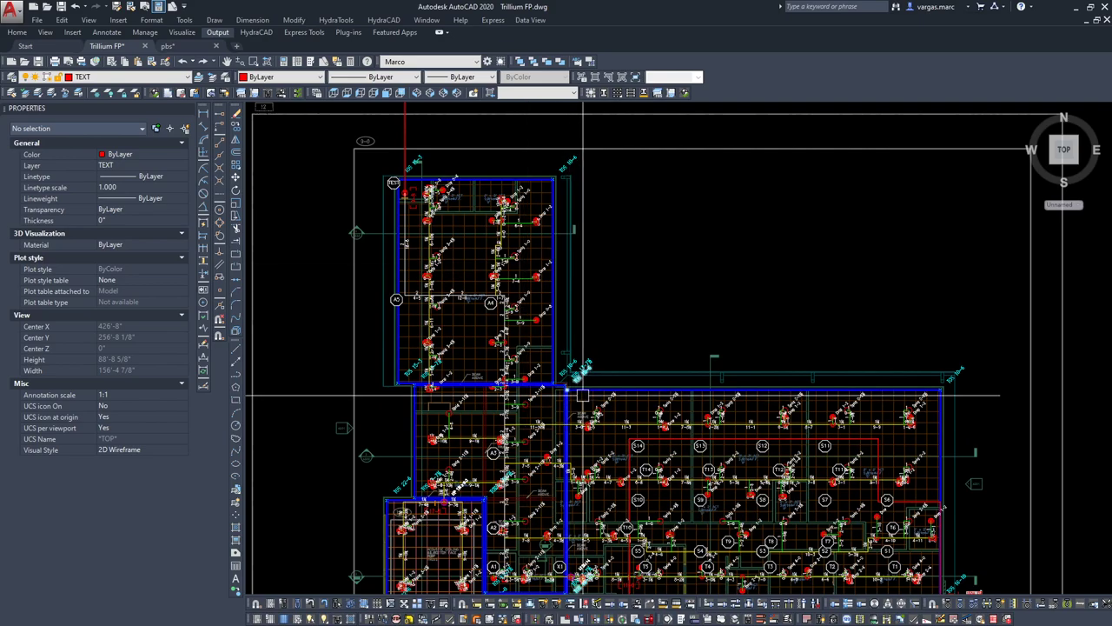
pyautogui.scroll(-2, 694, 341)
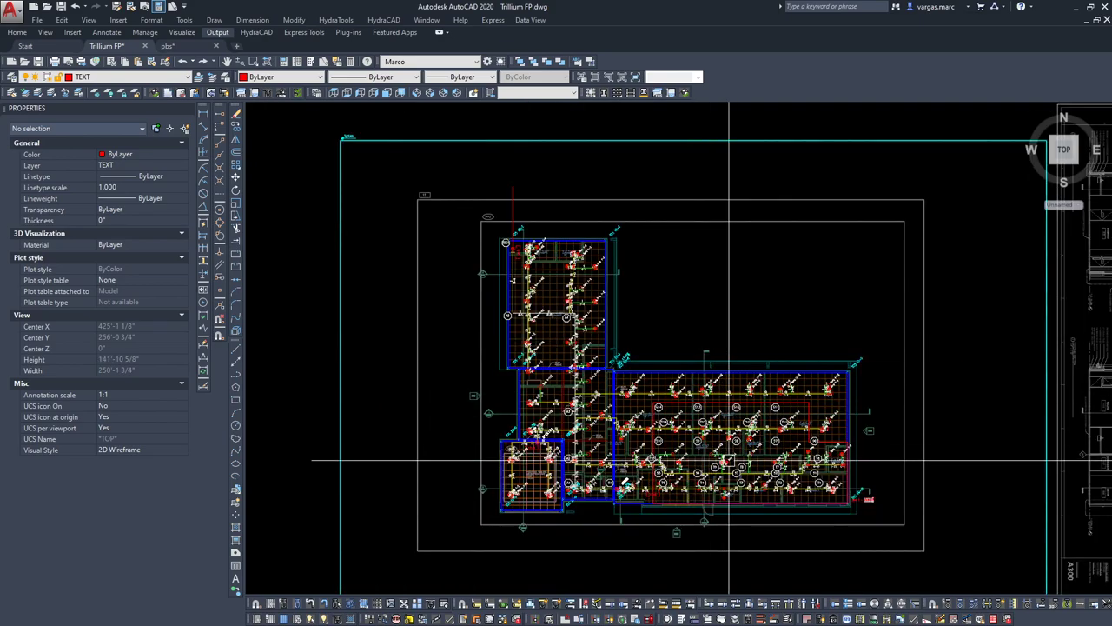
pyautogui.scroll(2, 609, 483)
pyautogui.scroll(-2, 796, 360)
pyautogui.moveTo(802, 285); pyautogui.dragTo(675, 323, button='middle')
pyautogui.scroll(2, 673, 324)
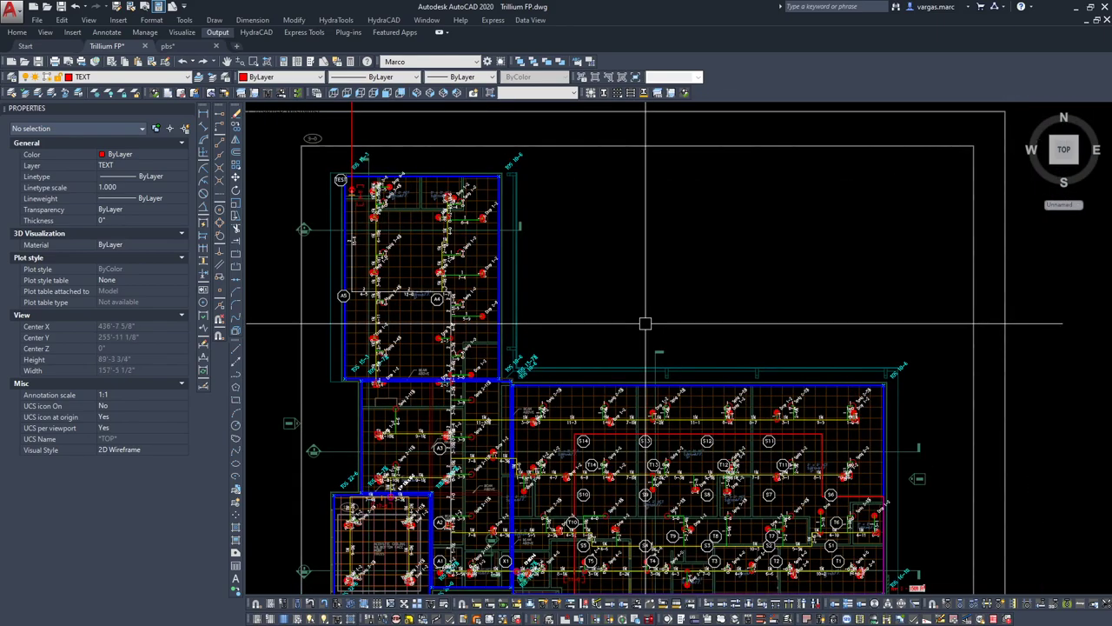